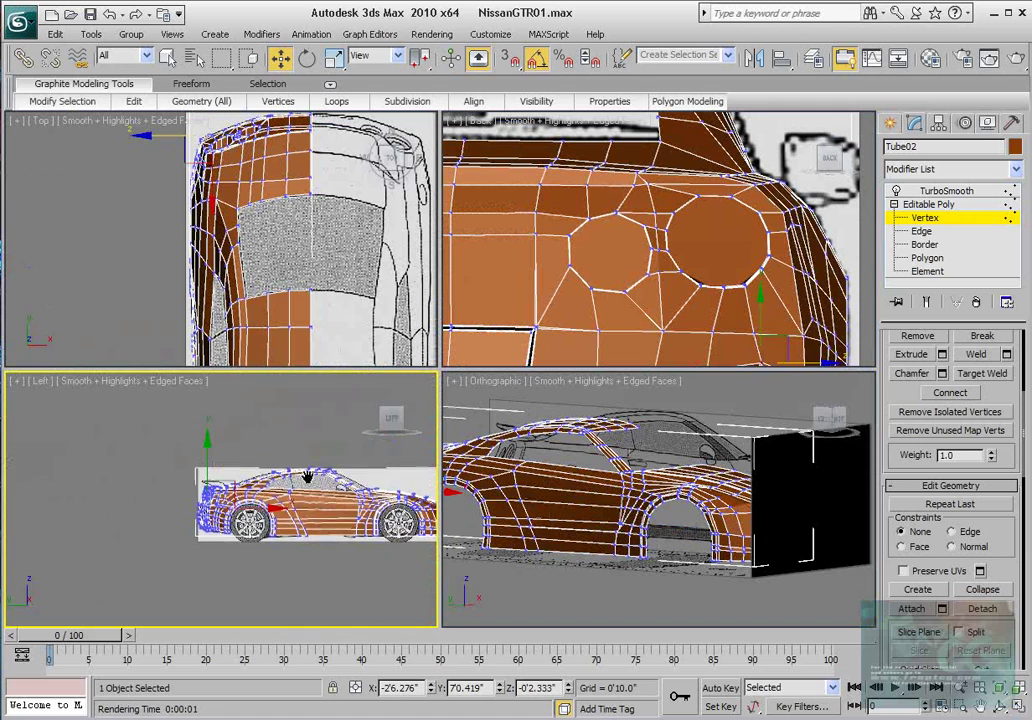
- Make the car body see-through and select the ring of vertical edges on the bumper corner below the headlight
{"action": "scroll", "coordinate": [250, 475], "scroll_direction": "up", "scroll_amount": 10}
{"action": "scroll", "coordinate": [430, 400], "scroll_direction": "up", "scroll_amount": 2}
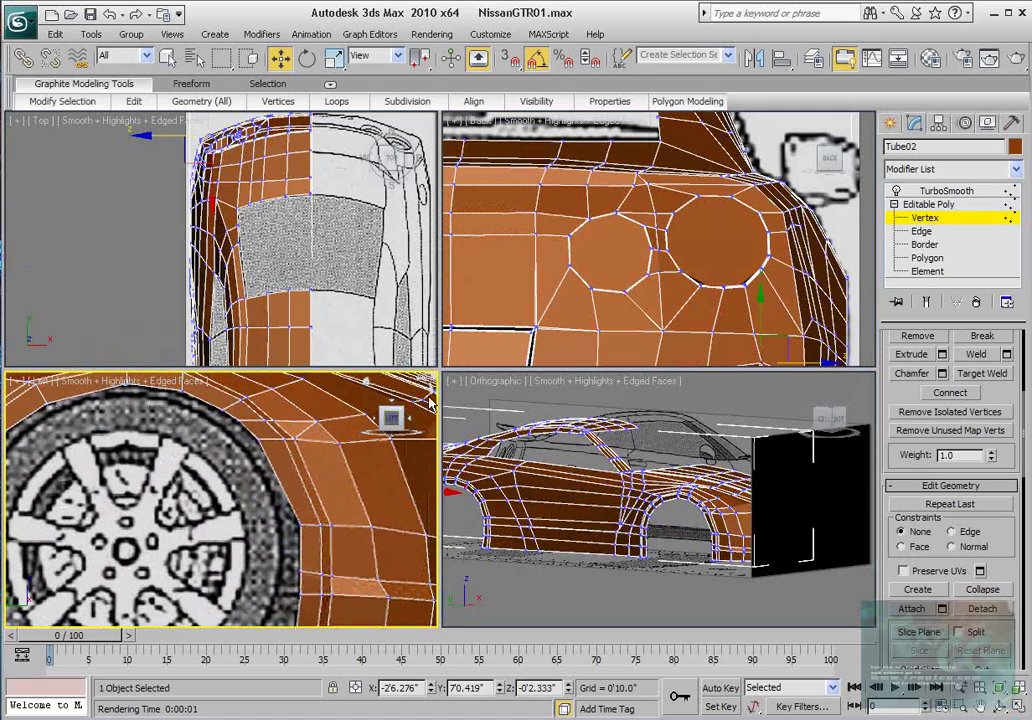
{"action": "middle_click_drag", "start_coordinate": [320, 490], "coordinate": [520, 510]}
{"action": "key", "text": "alt+x"}
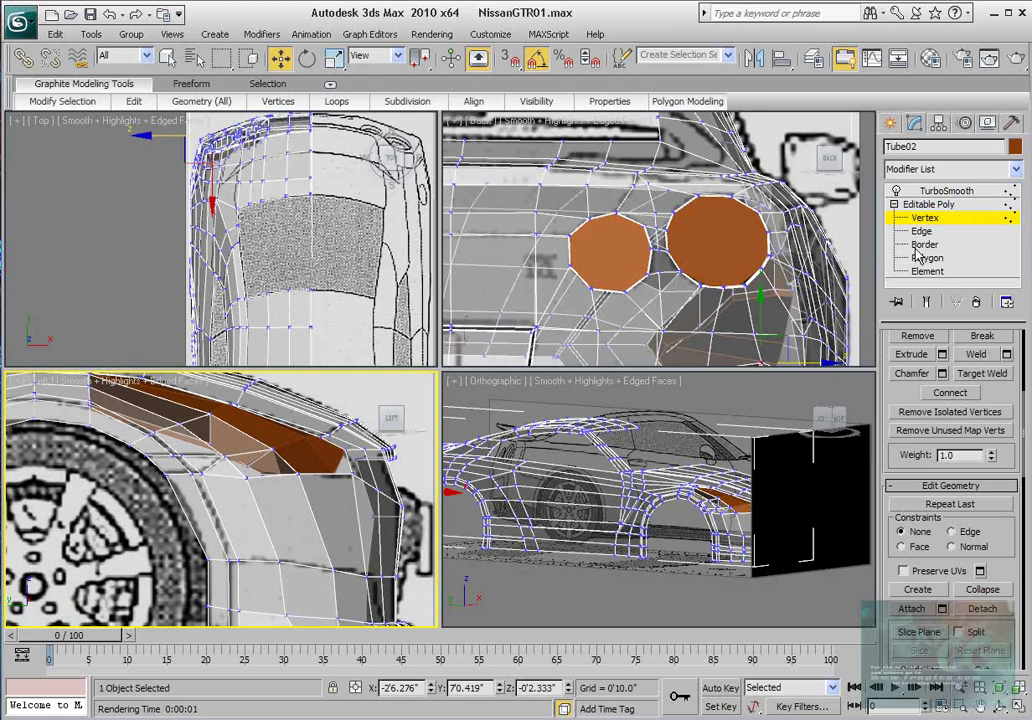
{"action": "key", "text": "2"}
{"action": "left_click", "coordinate": [194, 529]}
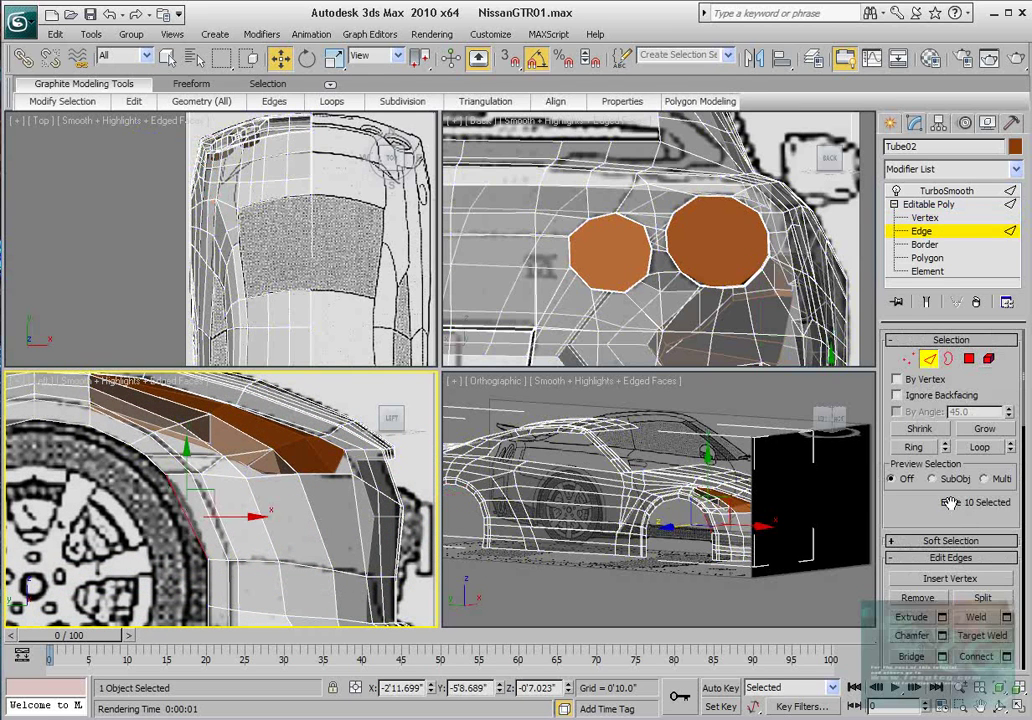
{"action": "left_click", "coordinate": [923, 449]}
- Leave edge editing, unhide all reference planes and hide the black plane standing in front of the car's nose
{"action": "mouse_move", "coordinate": [761, 513]}
{"action": "middle_mouse_down"}
{"action": "mouse_move", "coordinate": [704, 509]}
{"action": "mouse_move", "coordinate": [691, 546]}
{"action": "mouse_move", "coordinate": [680, 520]}
{"action": "mouse_move", "coordinate": [779, 502]}
{"action": "middle_mouse_up"}
{"action": "left_click", "coordinate": [931, 366]}
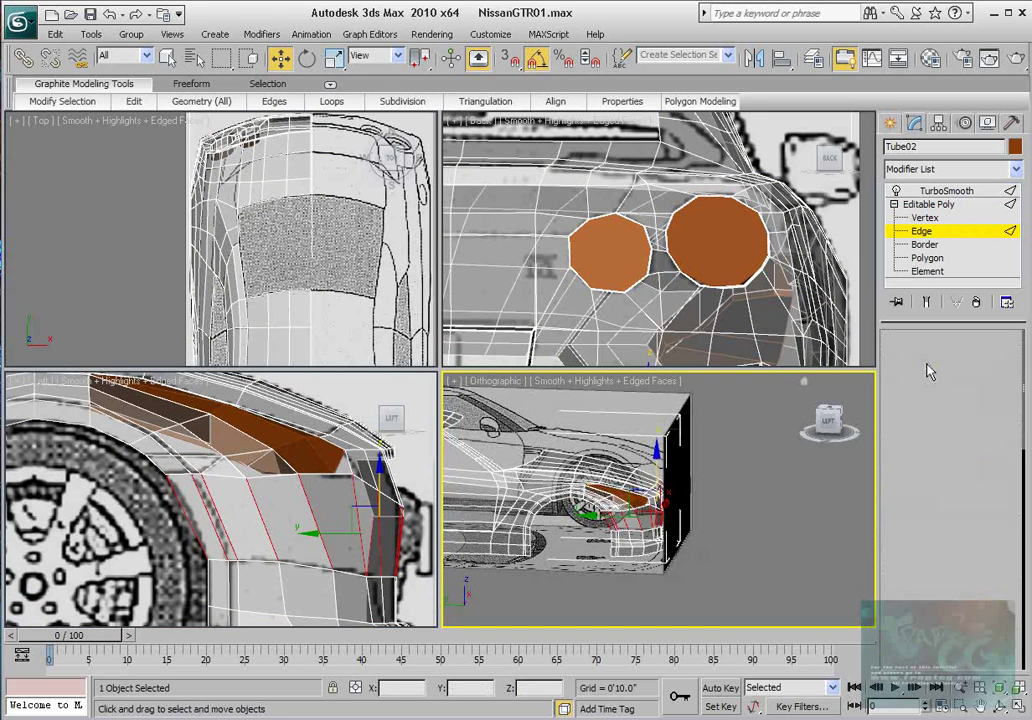
{"action": "left_click", "coordinate": [675, 432]}
{"action": "right_click", "coordinate": [674, 432]}
{"action": "left_click", "coordinate": [722, 386]}
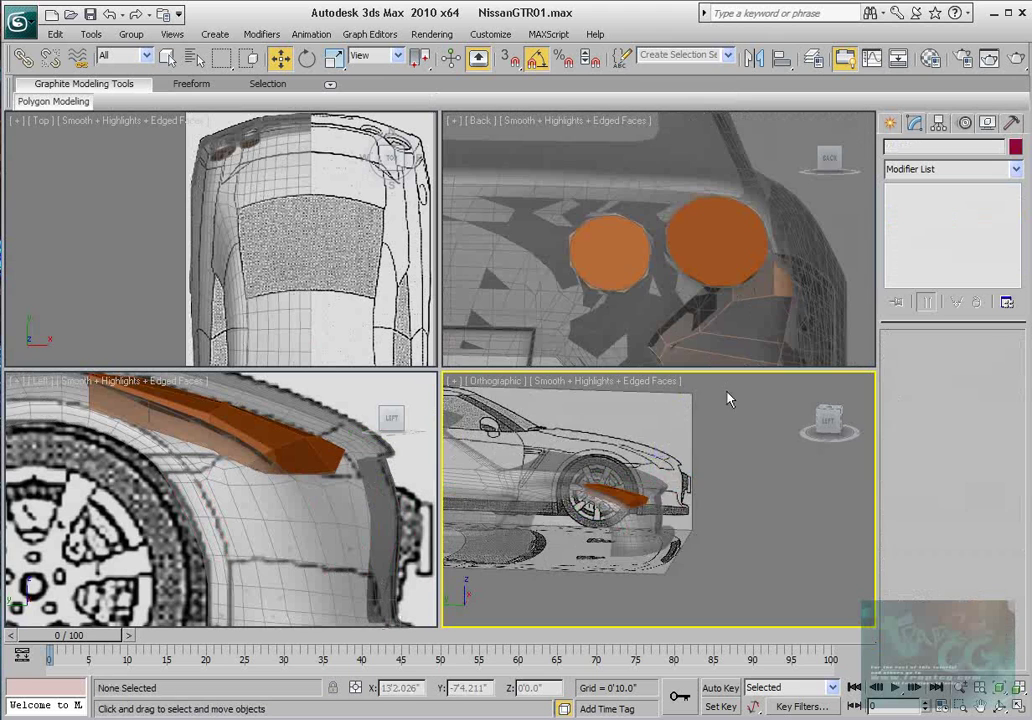
{"action": "middle_click_drag", "start_coordinate": [728, 398], "coordinate": [699, 541], "text": "alt"}
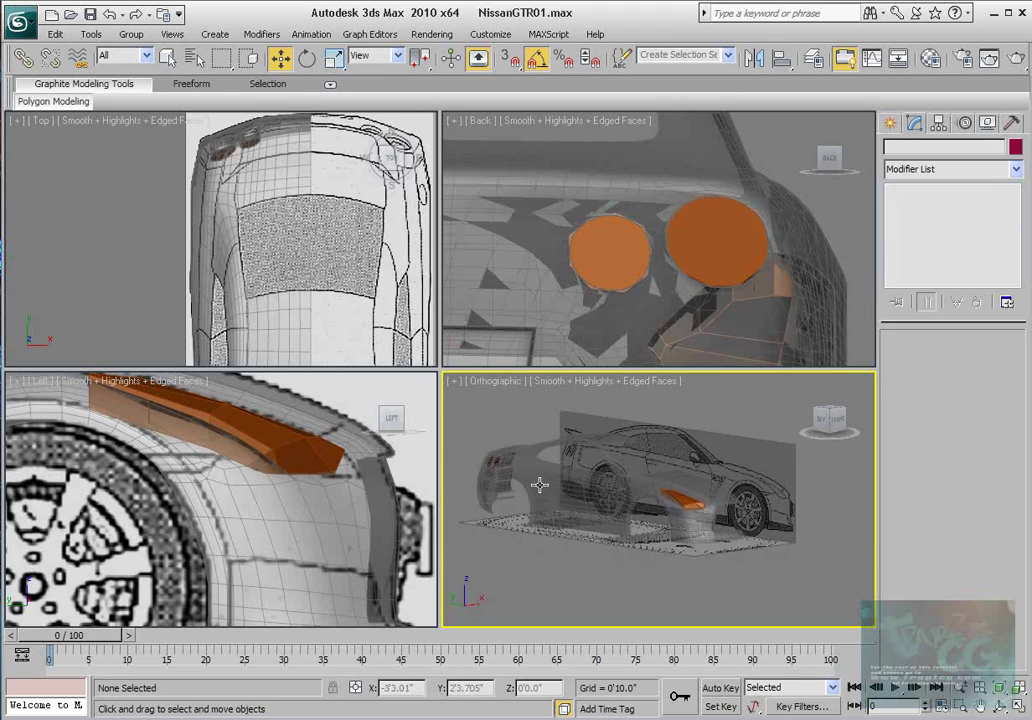
{"action": "right_click", "coordinate": [507, 416]}
{"action": "left_click", "coordinate": [544, 342]}
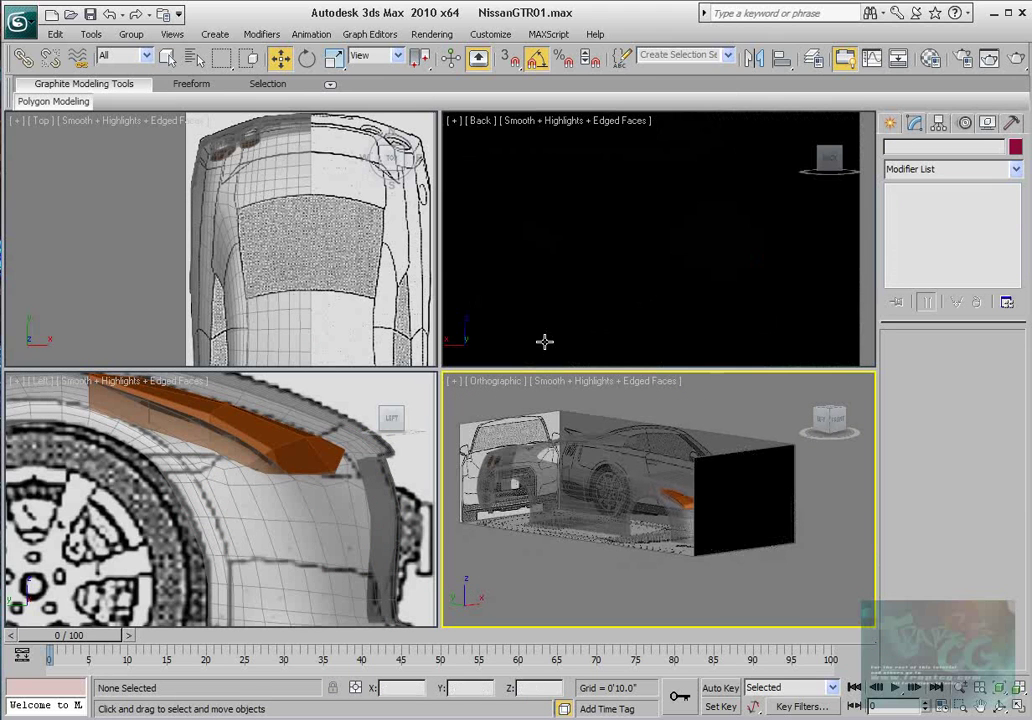
{"action": "left_click", "coordinate": [731, 478]}
{"action": "right_click", "coordinate": [731, 476]}
{"action": "left_click", "coordinate": [770, 430]}
{"action": "middle_click_drag", "start_coordinate": [631, 506], "coordinate": [625, 503]}
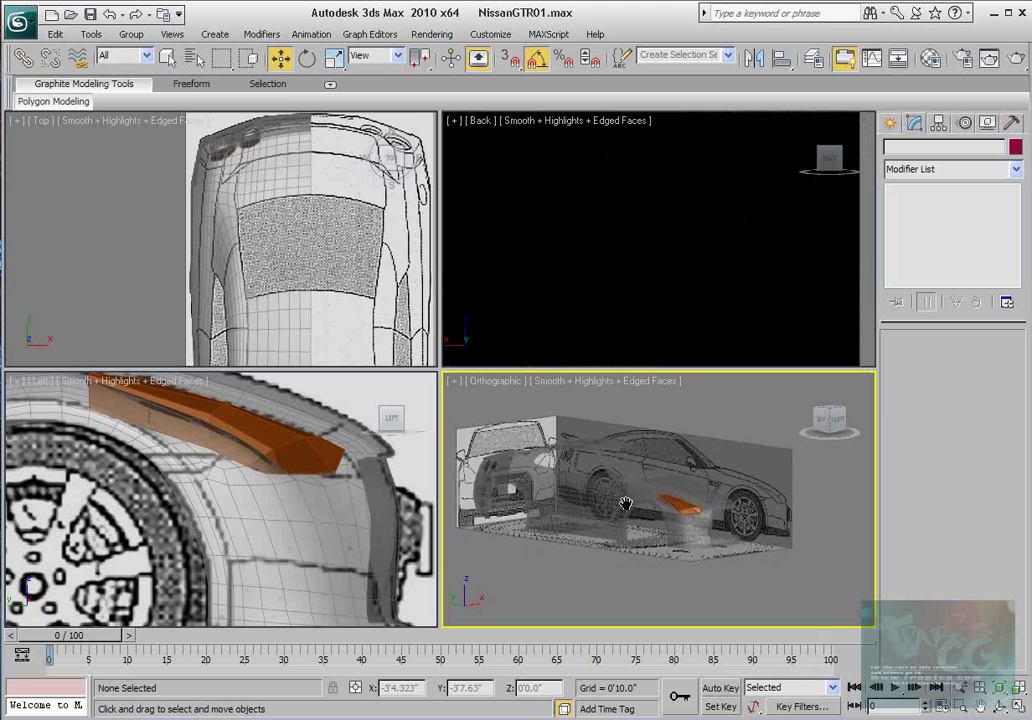
- Reselect the car body and return to its edge editing with the bumper corner's edge ring selected
{"action": "scroll", "coordinate": [625, 503], "scroll_direction": "up", "scroll_amount": 4}
{"action": "left_click", "coordinate": [709, 524]}
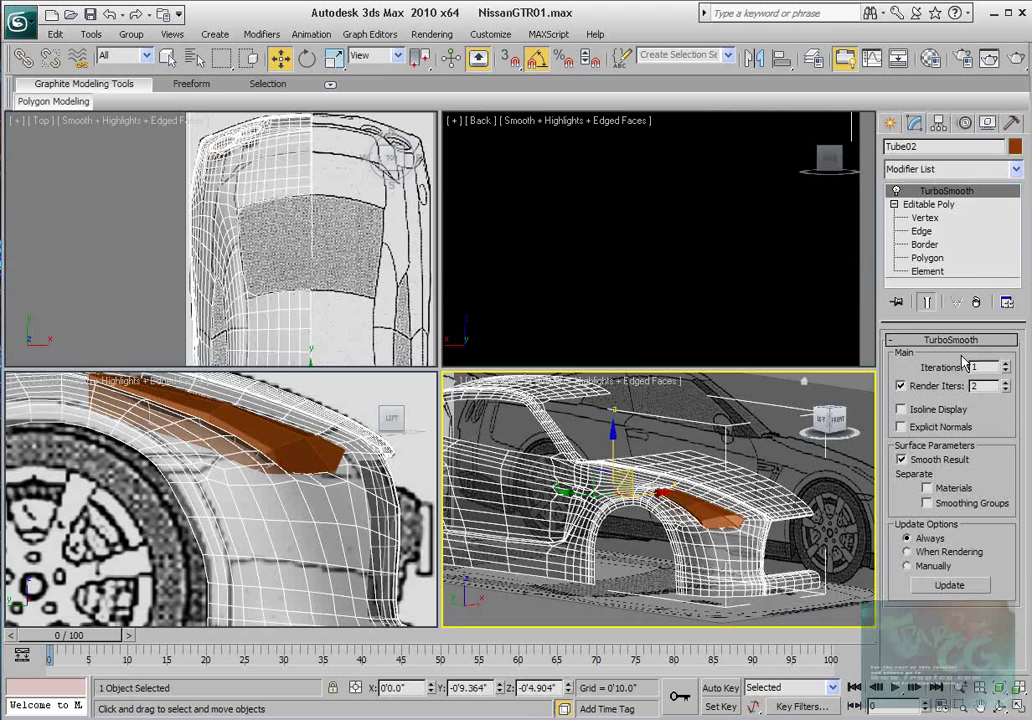
{"action": "left_click", "coordinate": [925, 232]}
{"action": "middle_click_drag", "start_coordinate": [735, 541], "coordinate": [673, 488]}
{"action": "scroll", "coordinate": [673, 488], "scroll_direction": "up", "scroll_amount": 4}
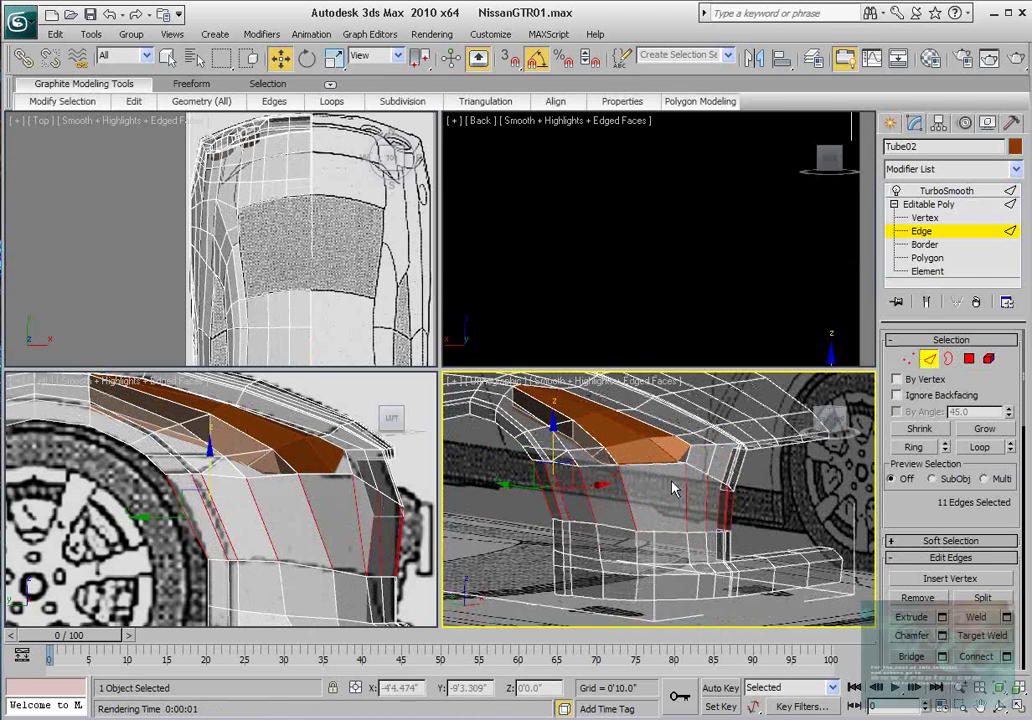
- Change the back view to a front view framed on the bumper corner and grille
{"action": "scroll", "coordinate": [644, 303], "scroll_direction": "down", "scroll_amount": 8}
{"action": "middle_click_drag", "start_coordinate": [575, 285], "coordinate": [560, 279]}
{"action": "scroll", "coordinate": [540, 240], "scroll_direction": "down", "scroll_amount": 2}
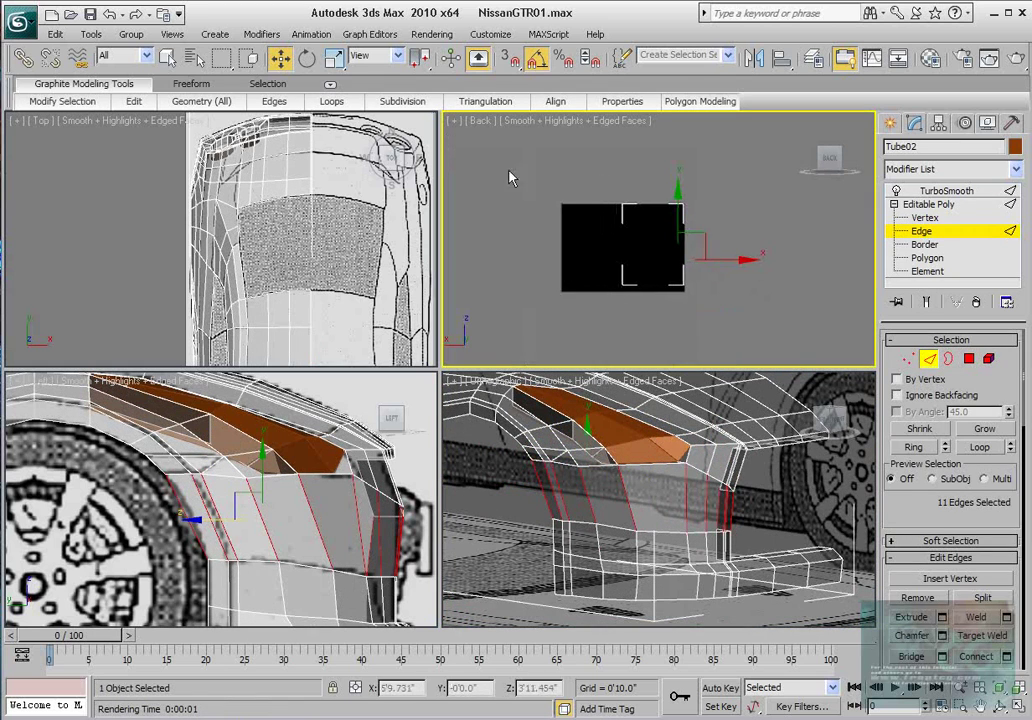
{"action": "middle_click_drag", "start_coordinate": [517, 197], "coordinate": [525, 202]}
{"action": "key", "text": "f"}
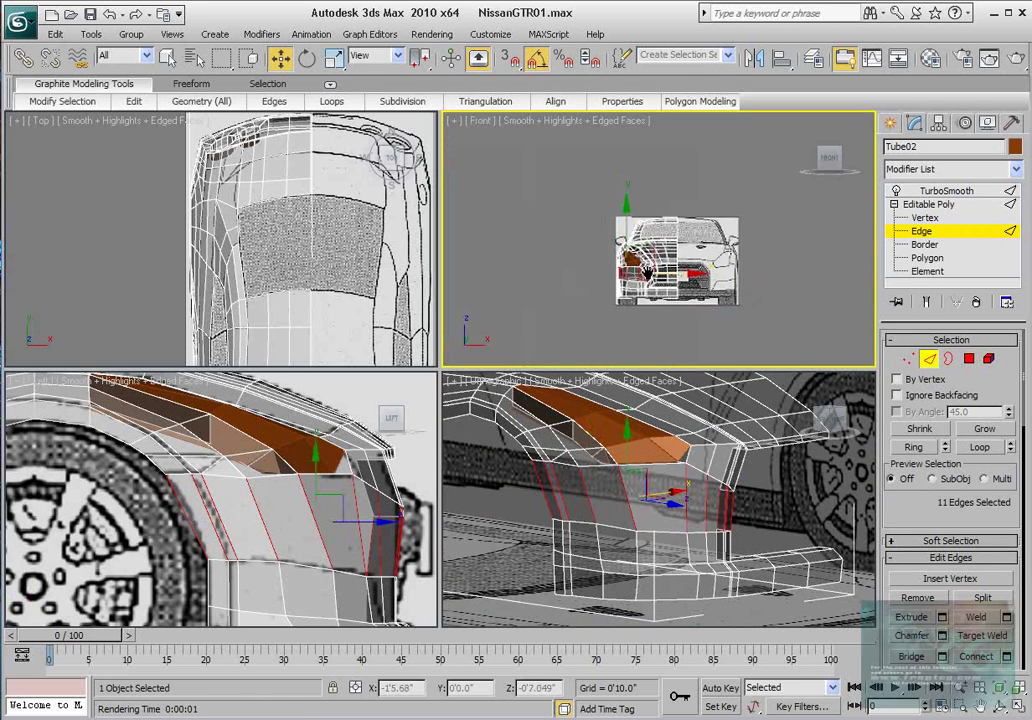
{"action": "scroll", "coordinate": [590, 235], "scroll_direction": "up", "scroll_amount": 5}
{"action": "scroll", "coordinate": [640, 246], "scroll_direction": "up", "scroll_amount": 2}
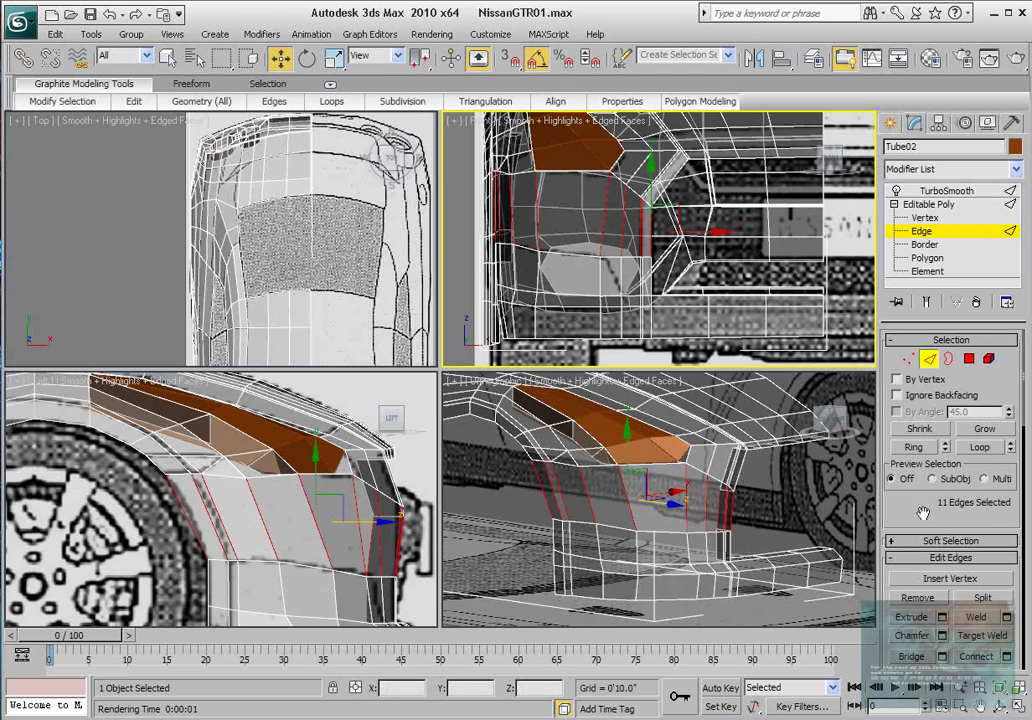
- Connect the selected ring edges with one segment and pinch 0, adding an edge row midway across the bumper corner
{"action": "left_click_drag", "start_coordinate": [922, 513], "coordinate": [924, 470]}
{"action": "left_click", "coordinate": [1006, 613]}
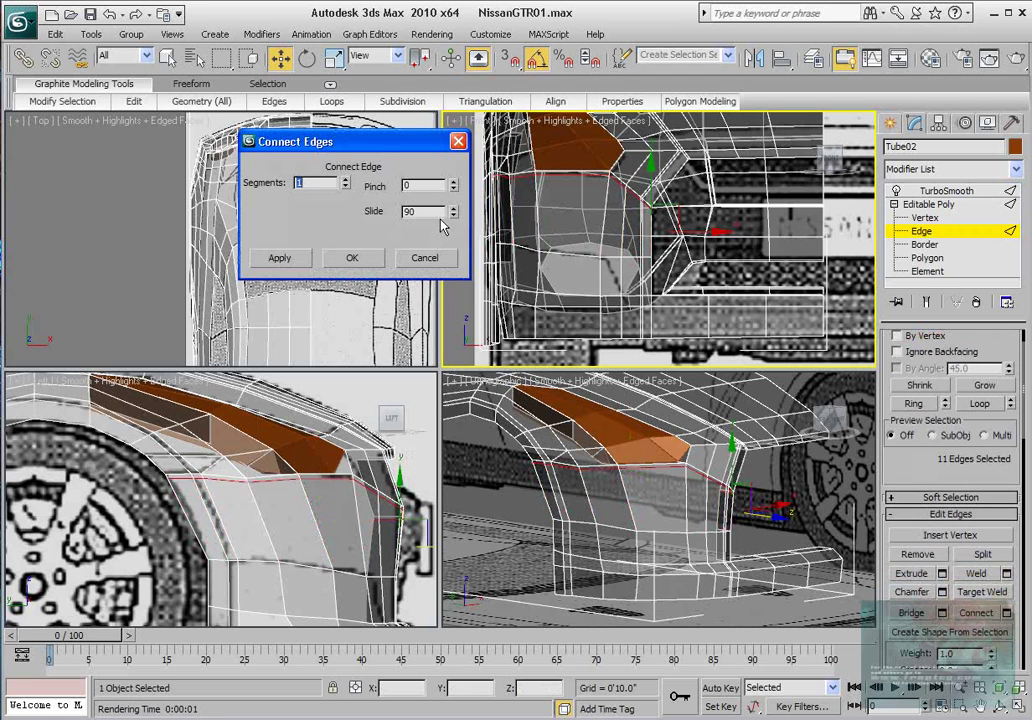
{"action": "left_click", "coordinate": [355, 259]}
- Select the three vertices of the new edge row beside the wheel arch and align them with the arch contour
{"action": "left_click", "coordinate": [924, 217]}
{"action": "scroll", "coordinate": [165, 408], "scroll_direction": "up", "scroll_amount": 2}
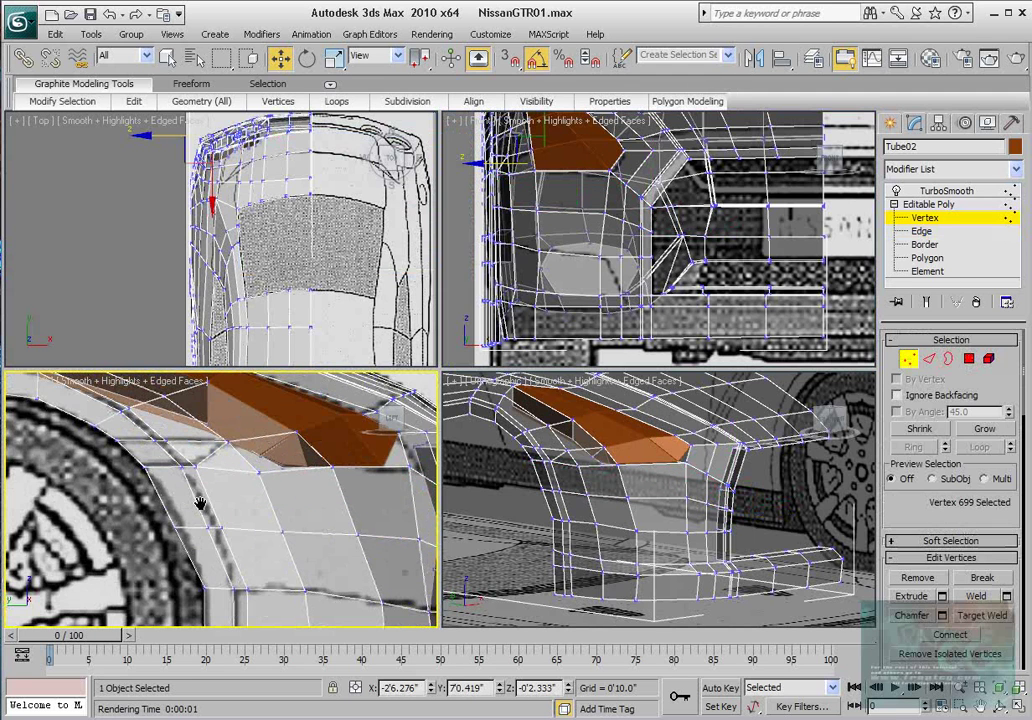
{"action": "mouse_move", "coordinate": [244, 528]}
{"action": "left_mouse_down"}
{"action": "mouse_move", "coordinate": [253, 528]}
{"action": "mouse_move", "coordinate": [245, 532]}
{"action": "left_mouse_up"}
{"action": "scroll", "coordinate": [222, 538], "scroll_direction": "down", "scroll_amount": 3}
{"action": "middle_click_drag", "start_coordinate": [222, 542], "coordinate": [293, 534]}
{"action": "middle_click_drag", "start_coordinate": [130, 460], "coordinate": [193, 490]}
{"action": "scroll", "coordinate": [185, 503], "scroll_direction": "up", "scroll_amount": 2}
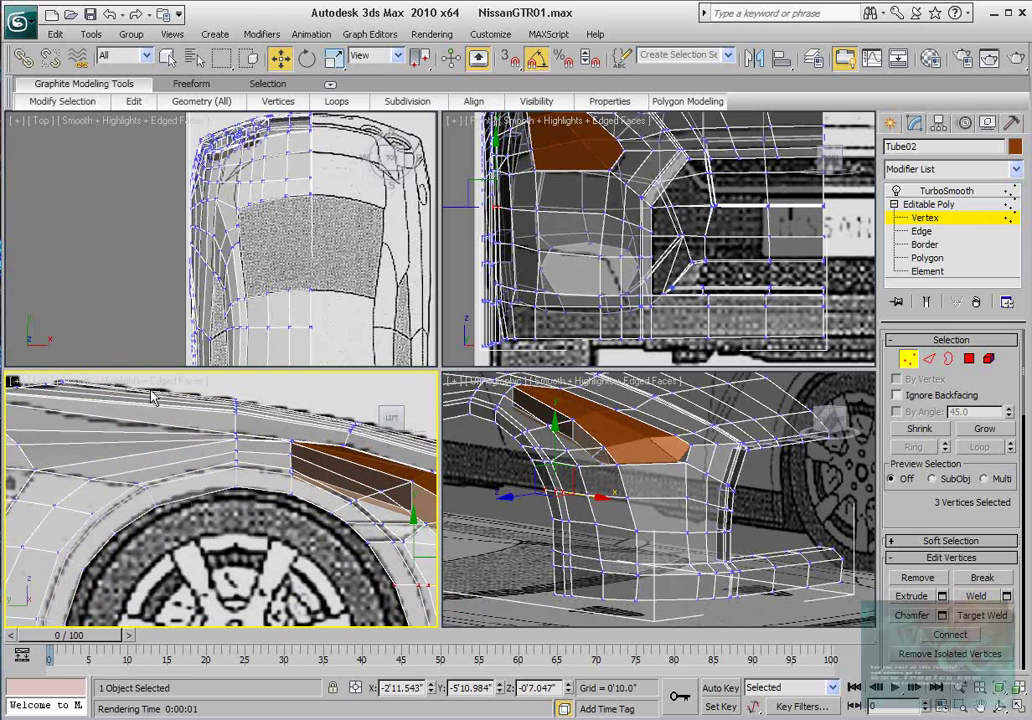
{"action": "scroll", "coordinate": [422, 589], "scroll_direction": "up", "scroll_amount": 2}
{"action": "middle_click_drag", "start_coordinate": [378, 558], "coordinate": [226, 513]}
{"action": "scroll", "coordinate": [311, 530], "scroll_direction": "up", "scroll_amount": 2}
{"action": "middle_click_drag", "start_coordinate": [362, 538], "coordinate": [318, 510]}
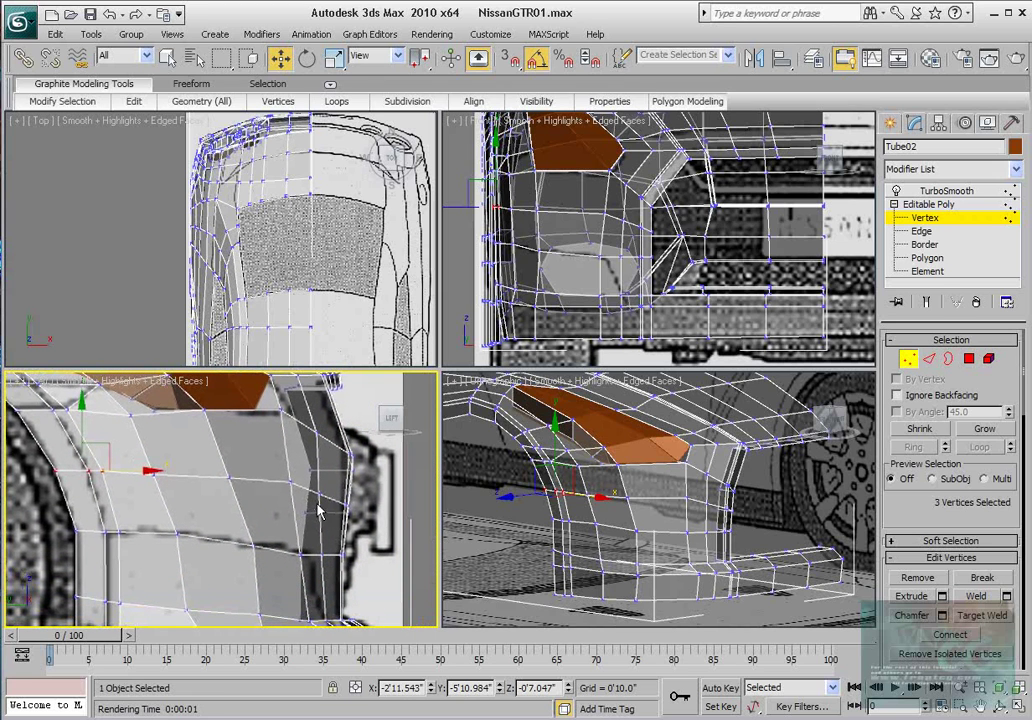
- Slide two more vertices of the new edge row forward along the bumper side to even out the curve
{"action": "left_click", "coordinate": [241, 478]}
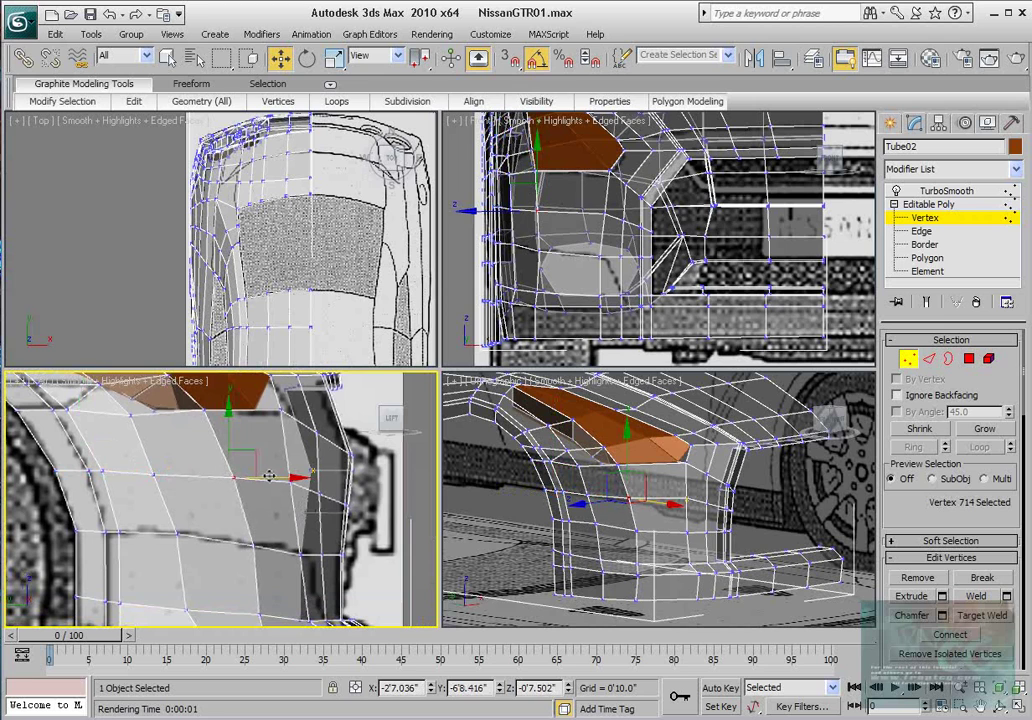
{"action": "left_click", "coordinate": [154, 475]}
{"action": "left_click_drag", "start_coordinate": [193, 474], "coordinate": [205, 474]}
- Examine the adjusted bumper corner and headlight area in the top, front, left and orthographic views
{"action": "middle_click_drag", "start_coordinate": [314, 284], "coordinate": [333, 108]}
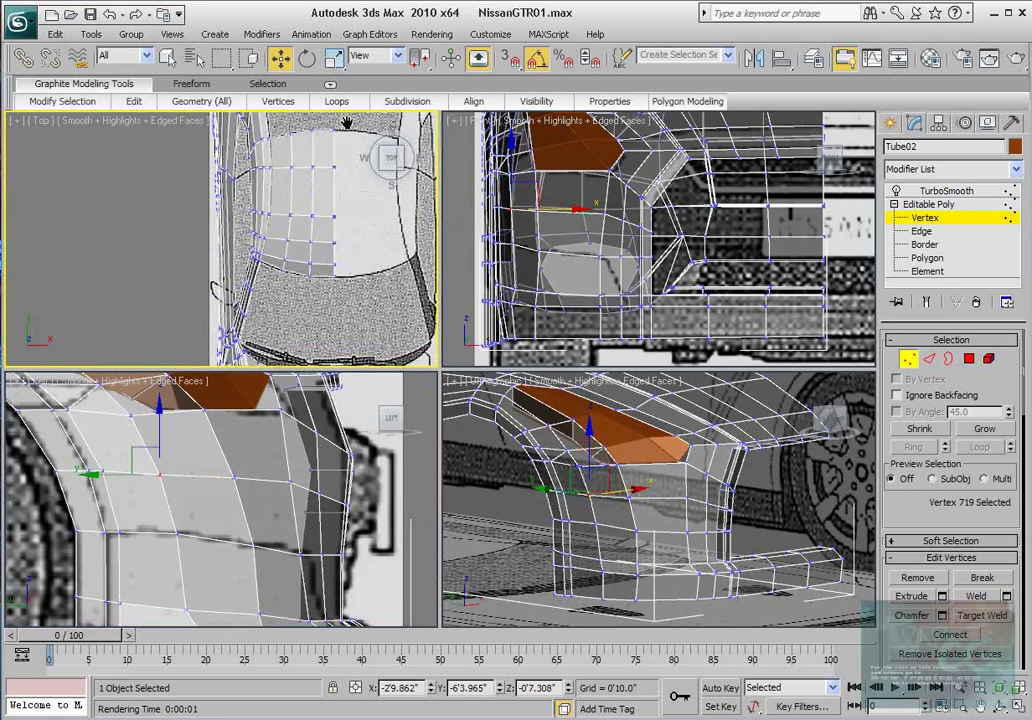
{"action": "middle_click_drag", "start_coordinate": [287, 350], "coordinate": [329, 101]}
{"action": "scroll", "coordinate": [355, 220], "scroll_direction": "up", "scroll_amount": 5}
{"action": "middle_click_drag", "start_coordinate": [385, 273], "coordinate": [268, 258]}
{"action": "scroll", "coordinate": [266, 259], "scroll_direction": "up", "scroll_amount": 3}
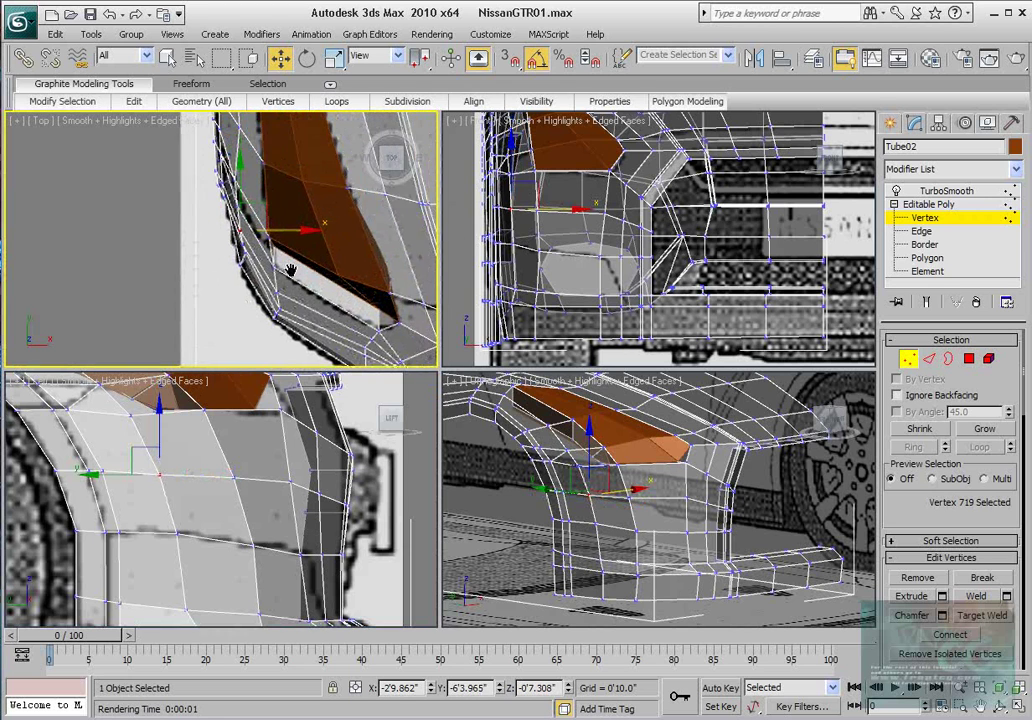
{"action": "scroll", "coordinate": [617, 272], "scroll_direction": "up", "scroll_amount": 5}
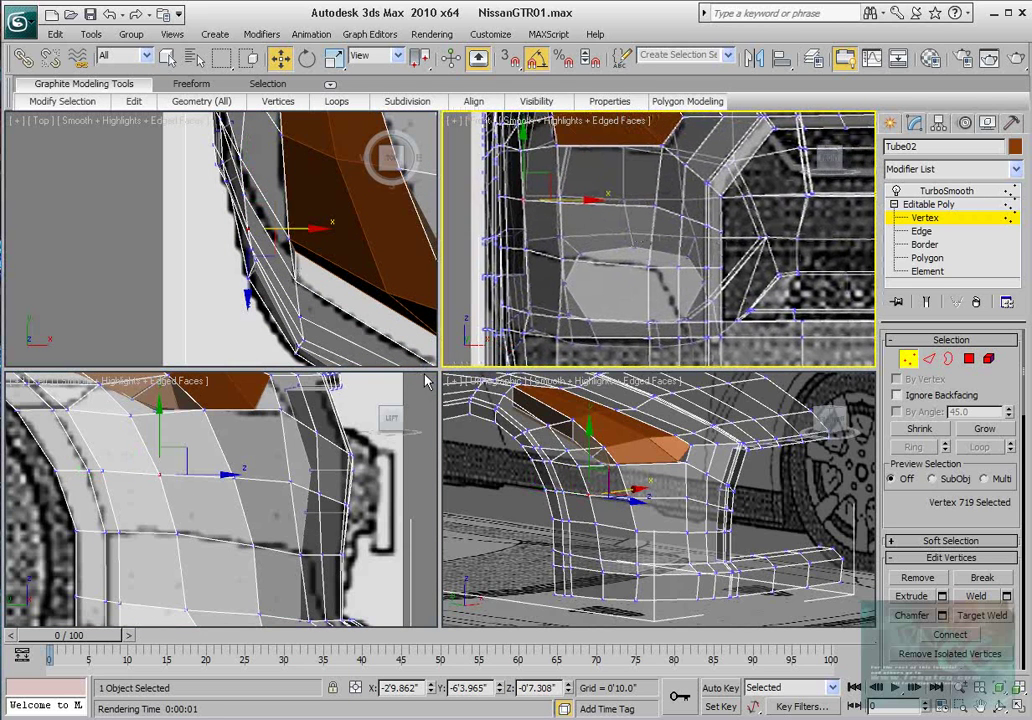
{"action": "scroll", "coordinate": [232, 533], "scroll_direction": "down", "scroll_amount": 3}
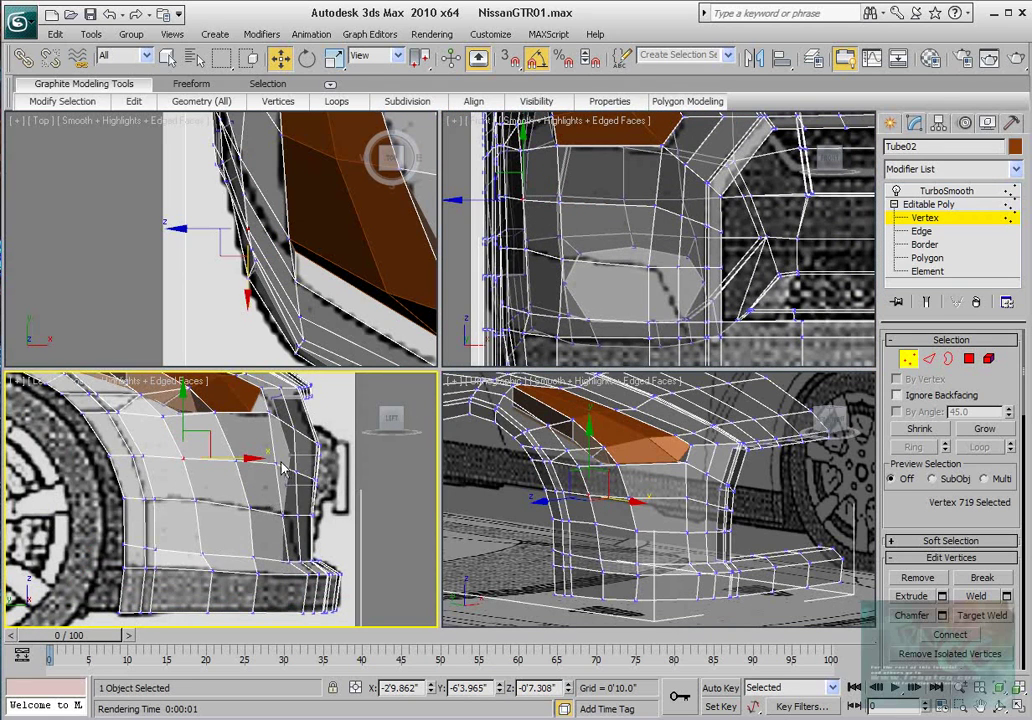
{"action": "scroll", "coordinate": [283, 470], "scroll_direction": "down", "scroll_amount": 2}
{"action": "middle_click_drag", "start_coordinate": [820, 543], "coordinate": [773, 552]}
{"action": "mouse_move", "coordinate": [676, 555]}
{"action": "middle_mouse_down"}
{"action": "mouse_move", "coordinate": [699, 532]}
{"action": "mouse_move", "coordinate": [686, 574]}
{"action": "mouse_move", "coordinate": [676, 540]}
{"action": "middle_mouse_up"}
{"action": "scroll", "coordinate": [612, 537], "scroll_direction": "up", "scroll_amount": 2}
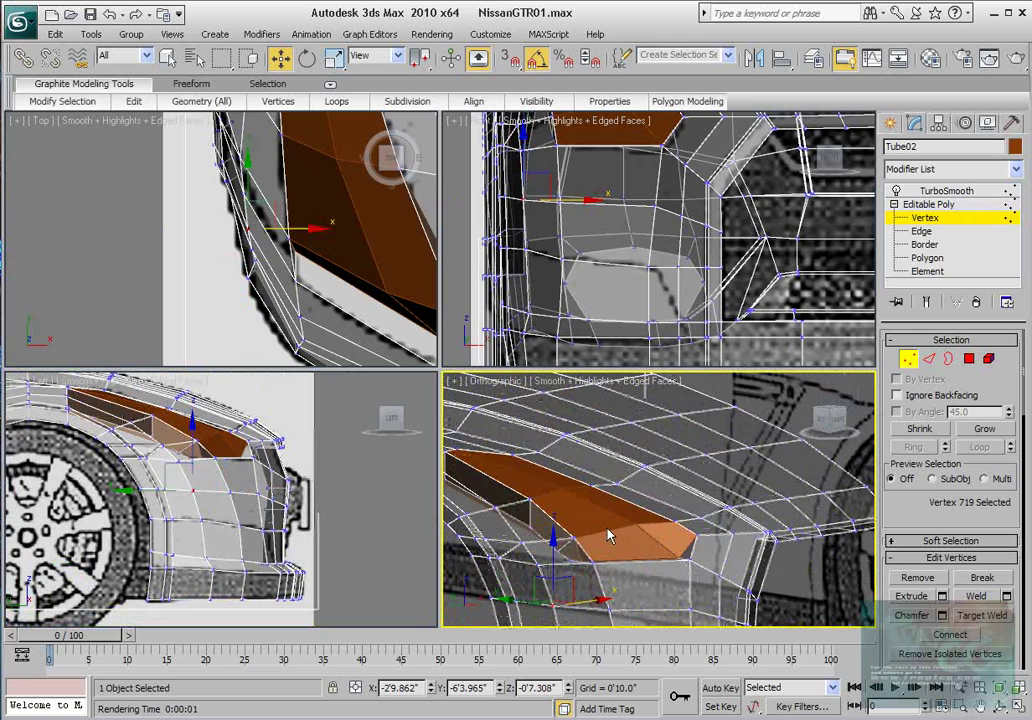
- Leave vertex editing and hide the orange headlight piece
{"action": "left_click", "coordinate": [908, 358]}
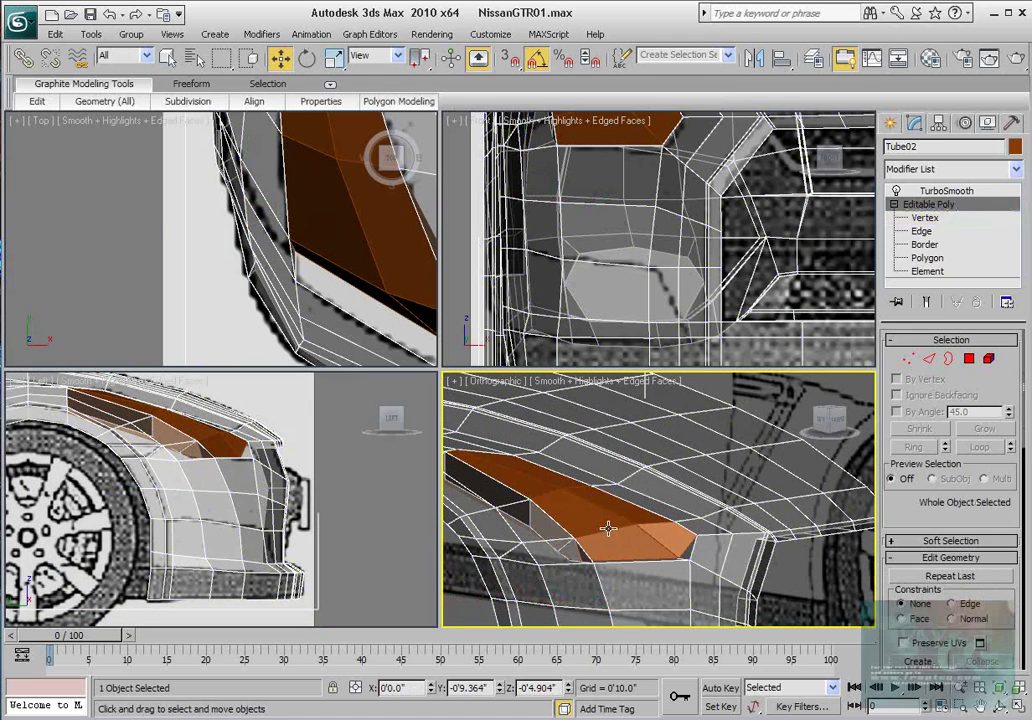
{"action": "left_click", "coordinate": [604, 522]}
{"action": "right_click", "coordinate": [604, 522]}
{"action": "left_click", "coordinate": [650, 475]}
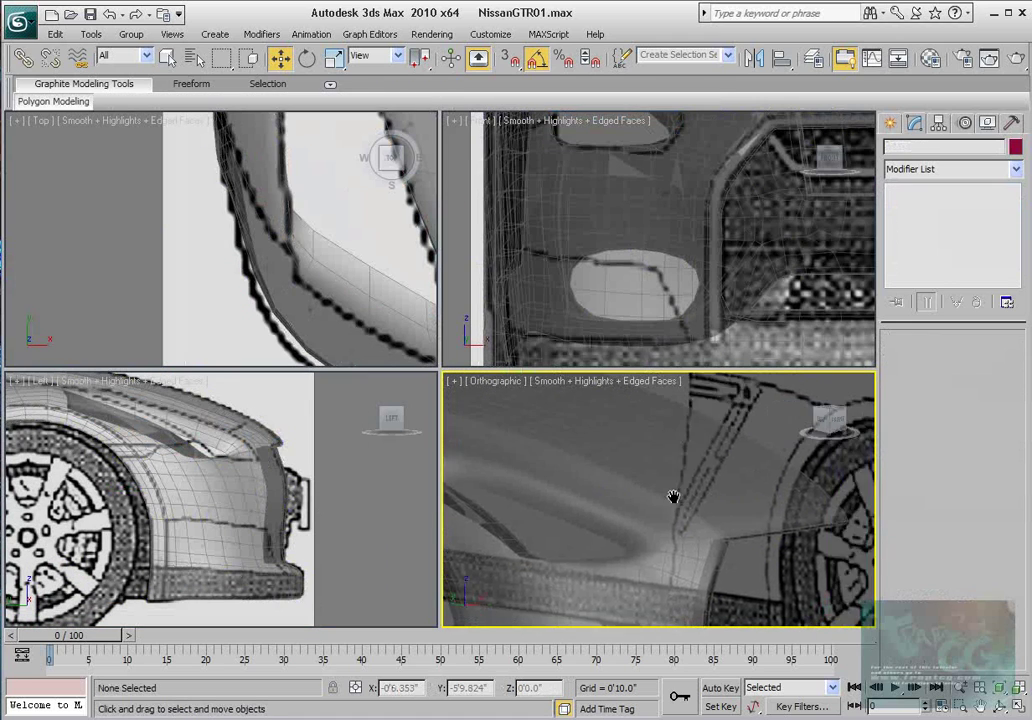
- Select the car body at vertex level and delete its TurboSmooth modifier
{"action": "left_click", "coordinate": [673, 491]}
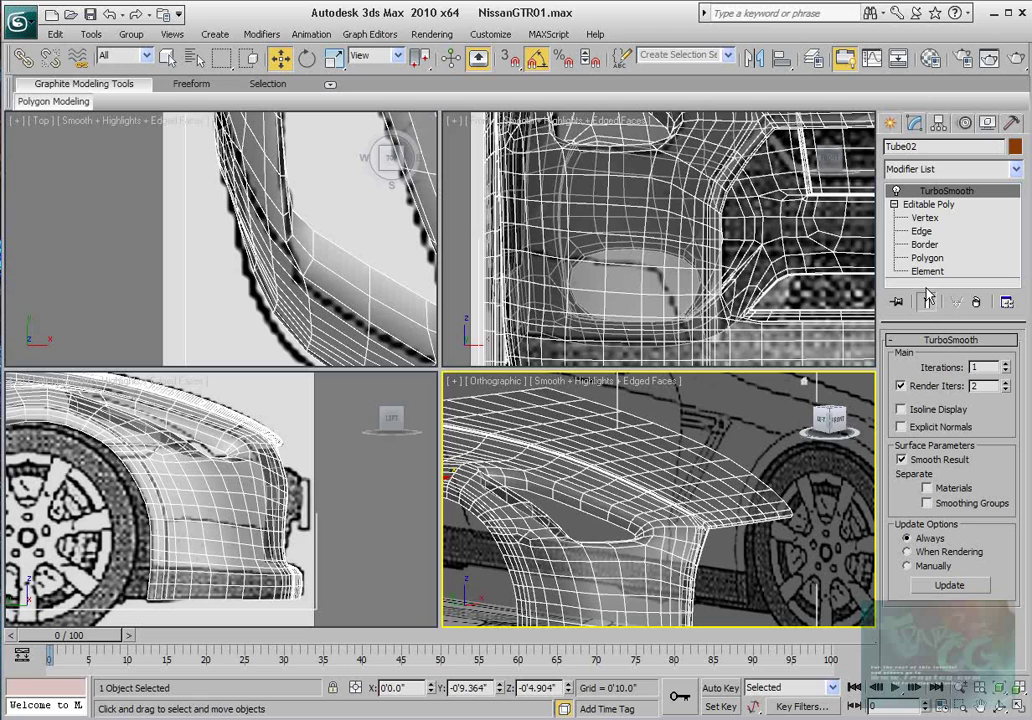
{"action": "left_click", "coordinate": [935, 219]}
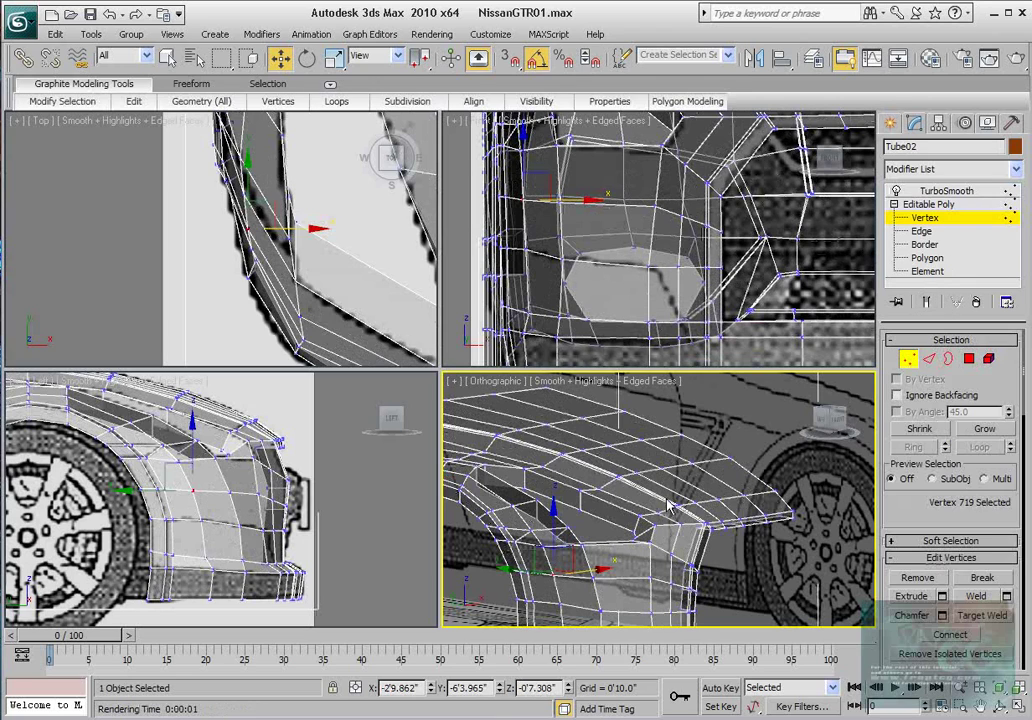
{"action": "middle_click_drag", "start_coordinate": [666, 499], "coordinate": [660, 494], "text": "alt"}
{"action": "middle_click_drag", "start_coordinate": [303, 228], "coordinate": [198, 276]}
{"action": "scroll", "coordinate": [256, 260], "scroll_direction": "down", "scroll_amount": 5}
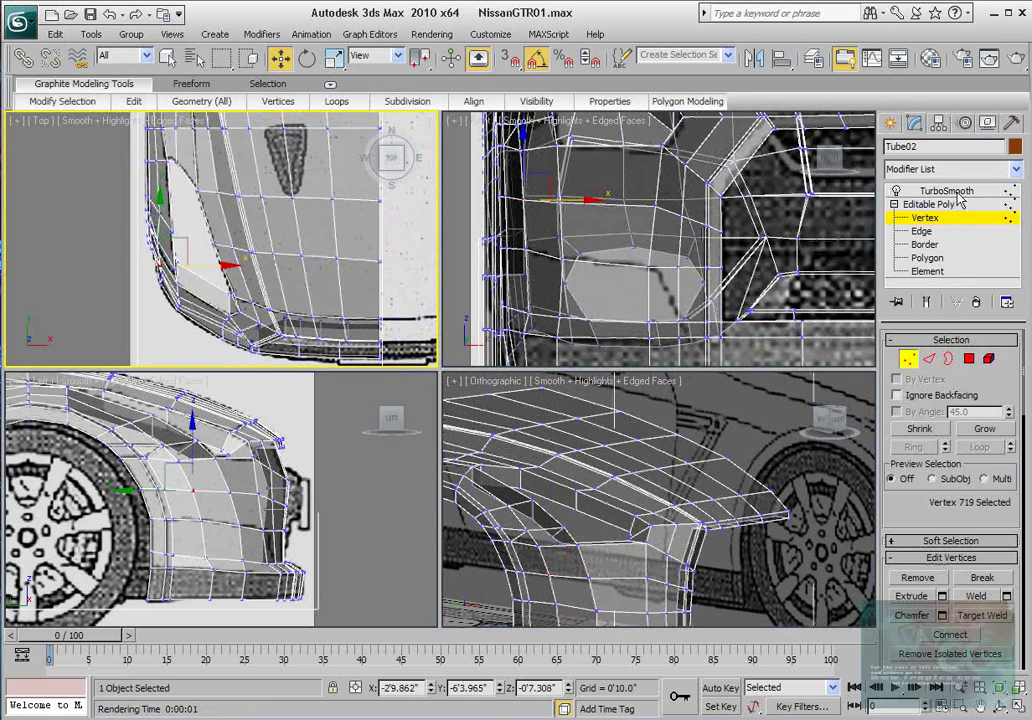
{"action": "right_click", "coordinate": [958, 188]}
{"action": "left_click", "coordinate": [986, 208]}
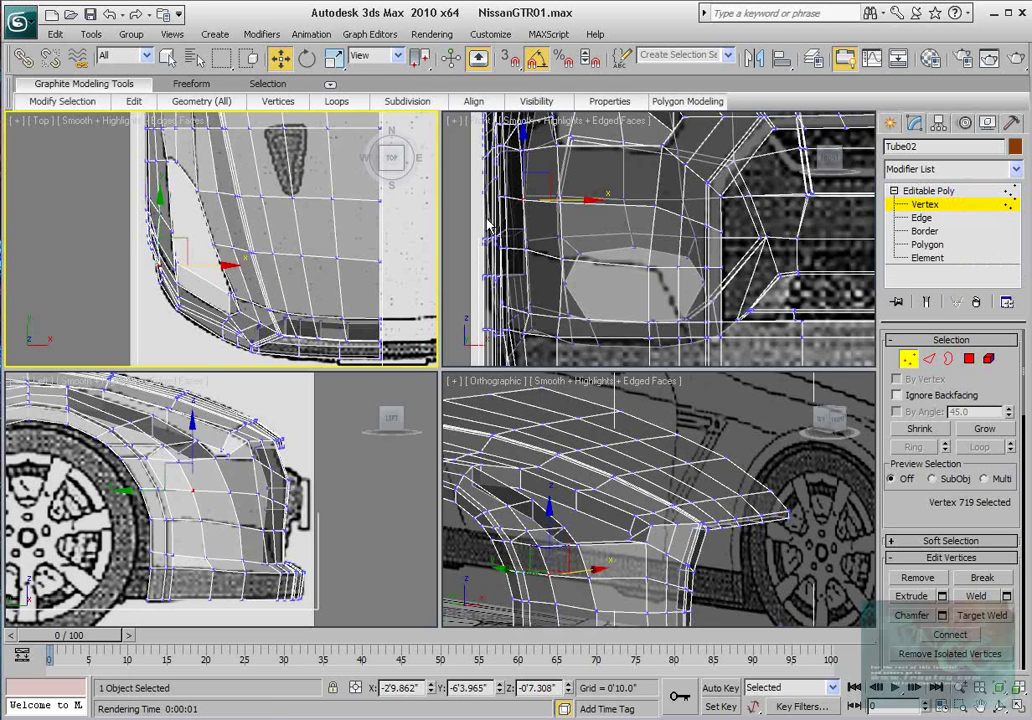
- Switch to polygon editing and select the central hood polygons below the windshield in the top view
{"action": "middle_click_drag", "start_coordinate": [226, 209], "coordinate": [226, 227]}
{"action": "left_click", "coordinate": [970, 360]}
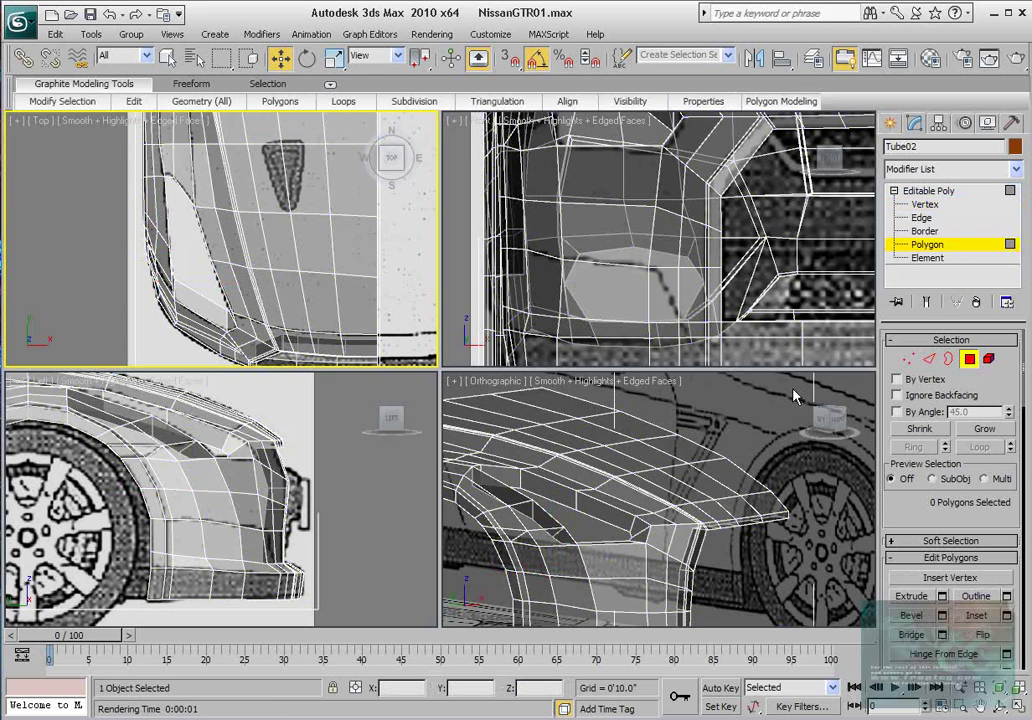
{"action": "scroll", "coordinate": [250, 275], "scroll_direction": "down", "scroll_amount": 3}
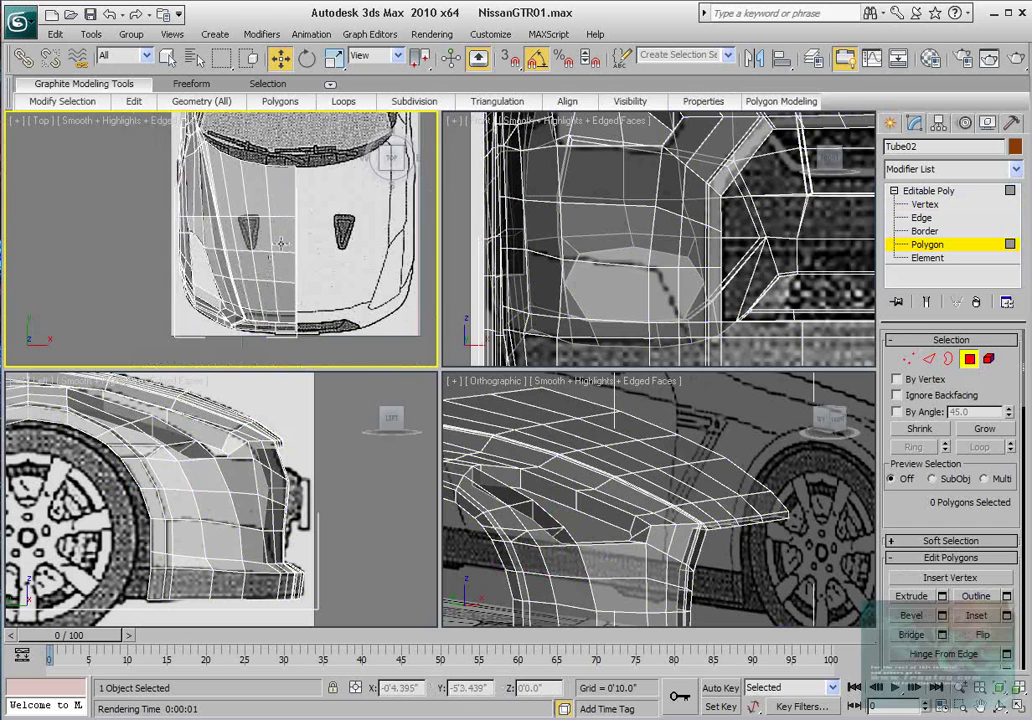
{"action": "middle_click_drag", "start_coordinate": [281, 242], "coordinate": [273, 233]}
{"action": "middle_click_drag", "start_coordinate": [346, 172], "coordinate": [320, 236]}
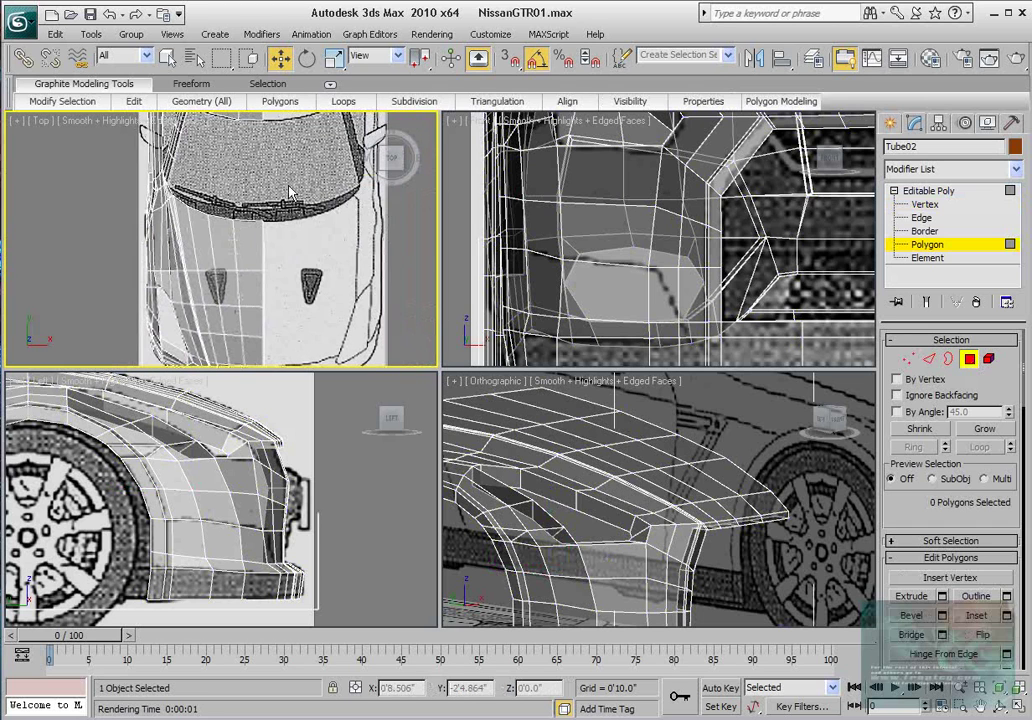
{"action": "left_click_drag", "start_coordinate": [284, 208], "coordinate": [215, 287]}
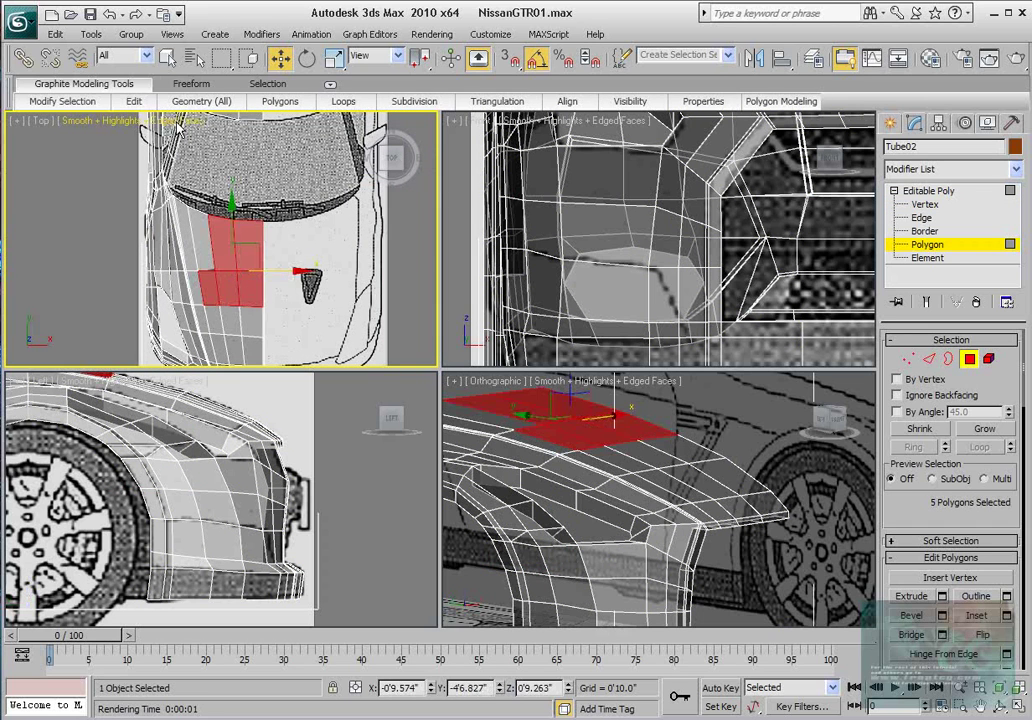
- Extend the polygon selection over the remaining hood surface toward the front and up to the windshield by paint selection in the top view
{"action": "key", "text": "q"}
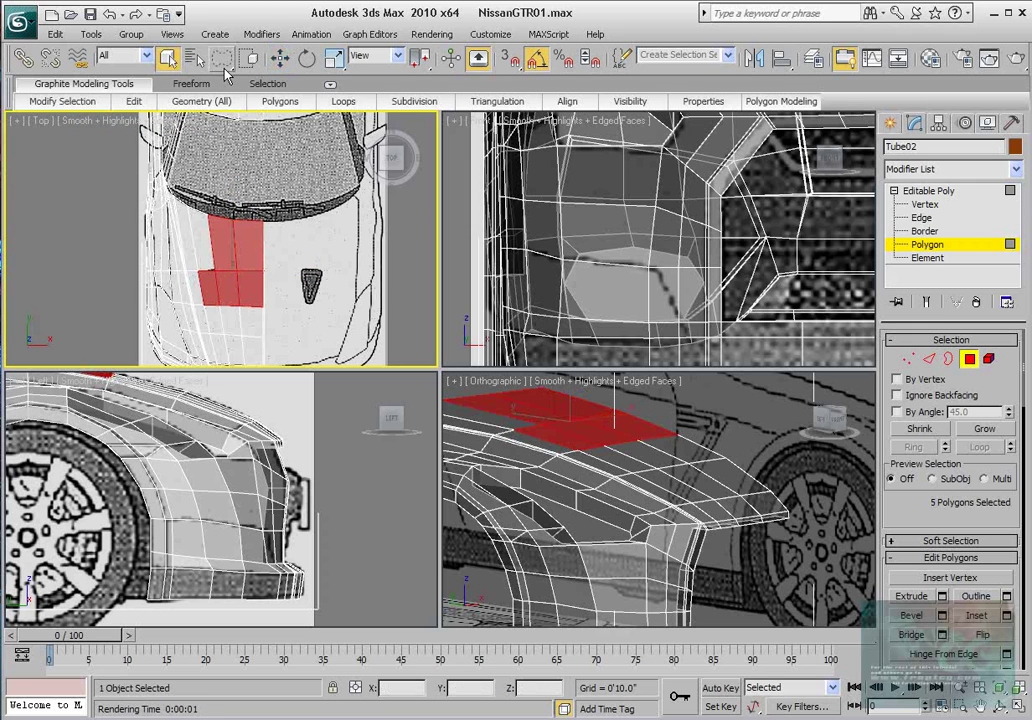
{"action": "mouse_move", "coordinate": [213, 226]}
{"action": "left_mouse_down", "text": "ctrl"}
{"action": "mouse_move", "coordinate": [210, 270]}
{"action": "mouse_move", "coordinate": [245, 340]}
{"action": "left_mouse_up", "text": "ctrl"}
{"action": "middle_click_drag", "start_coordinate": [243, 336], "coordinate": [250, 176]}
{"action": "scroll", "coordinate": [248, 176], "scroll_direction": "up", "scroll_amount": 2}
{"action": "left_click", "coordinate": [236, 175], "text": "ctrl"}
{"action": "left_click_drag", "start_coordinate": [237, 175], "coordinate": [231, 173], "text": "ctrl"}
- Add the narrow strip polygons along the hood's outer edge near the windshield corner to the selection
{"action": "middle_click_drag", "start_coordinate": [243, 145], "coordinate": [266, 253]}
{"action": "scroll", "coordinate": [266, 253], "scroll_direction": "up", "scroll_amount": 2}
{"action": "scroll", "coordinate": [270, 300], "scroll_direction": "up", "scroll_amount": 2}
{"action": "middle_click_drag", "start_coordinate": [251, 173], "coordinate": [257, 236]}
{"action": "scroll", "coordinate": [270, 296], "scroll_direction": "up", "scroll_amount": 2}
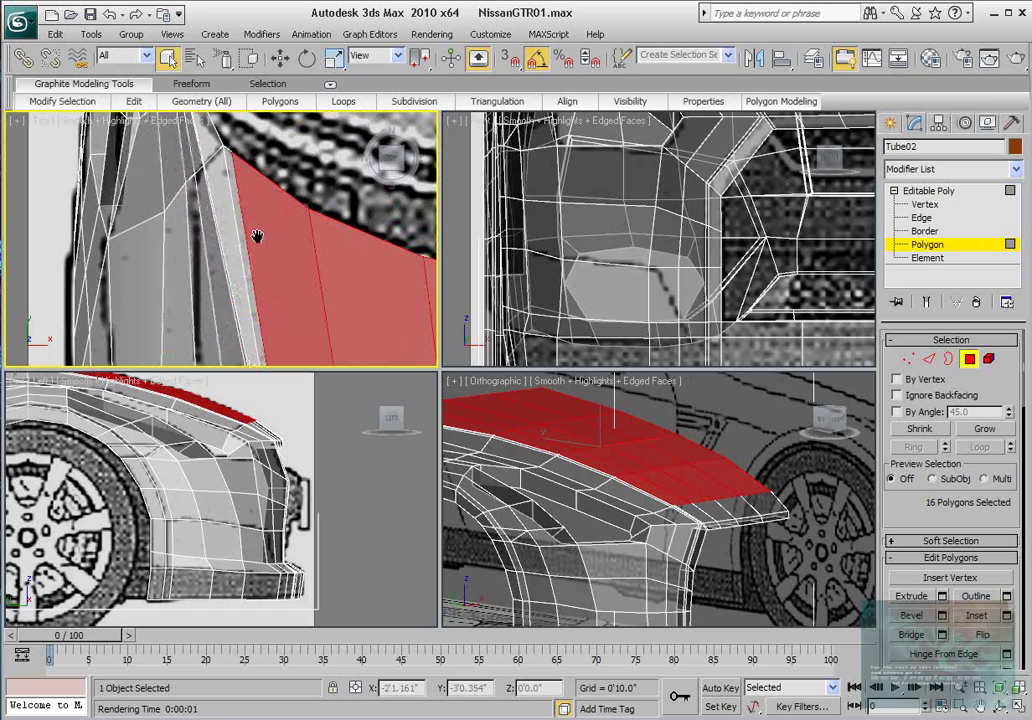
{"action": "left_click", "coordinate": [247, 163], "text": "ctrl"}
{"action": "left_click", "coordinate": [243, 170], "text": "ctrl"}
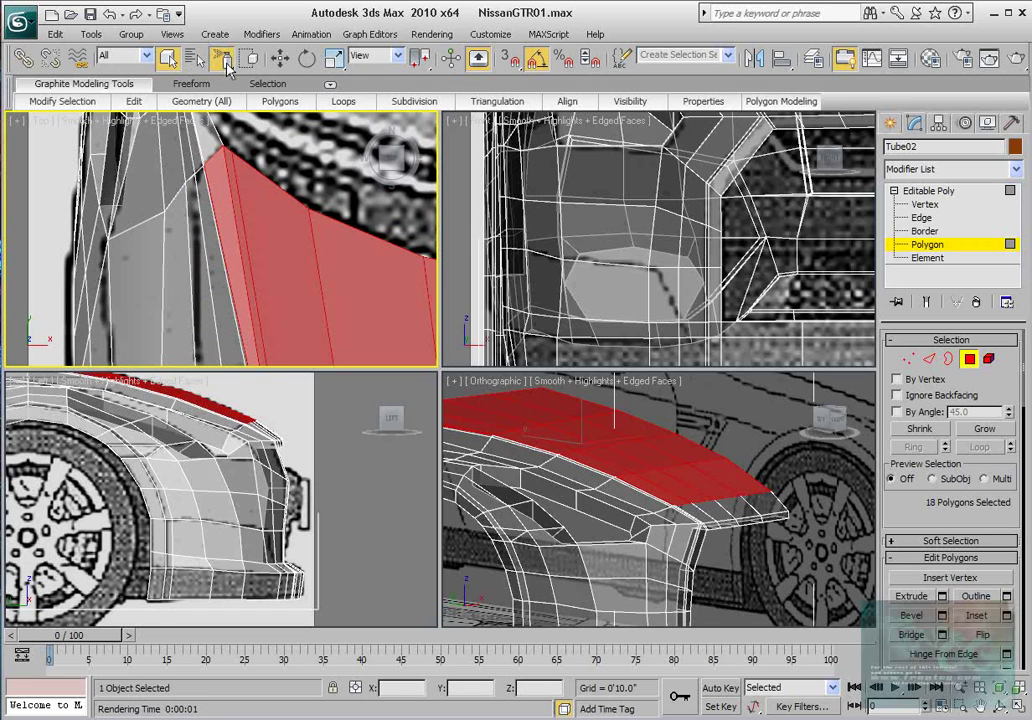
- Return to rectangular region selection and add the side polygon adjoining the hood's outer edge at the windshield corner
{"action": "left_click_drag", "start_coordinate": [228, 66], "coordinate": [222, 58]}
{"action": "scroll", "coordinate": [229, 172], "scroll_direction": "up", "scroll_amount": 2}
{"action": "mouse_move", "coordinate": [229, 172]}
{"action": "middle_mouse_down"}
{"action": "mouse_move", "coordinate": [251, 240]}
{"action": "mouse_move", "coordinate": [238, 194]}
{"action": "middle_mouse_up"}
{"action": "left_click", "coordinate": [213, 240], "text": "ctrl"}
{"action": "middle_click_drag", "start_coordinate": [240, 258], "coordinate": [228, 182]}
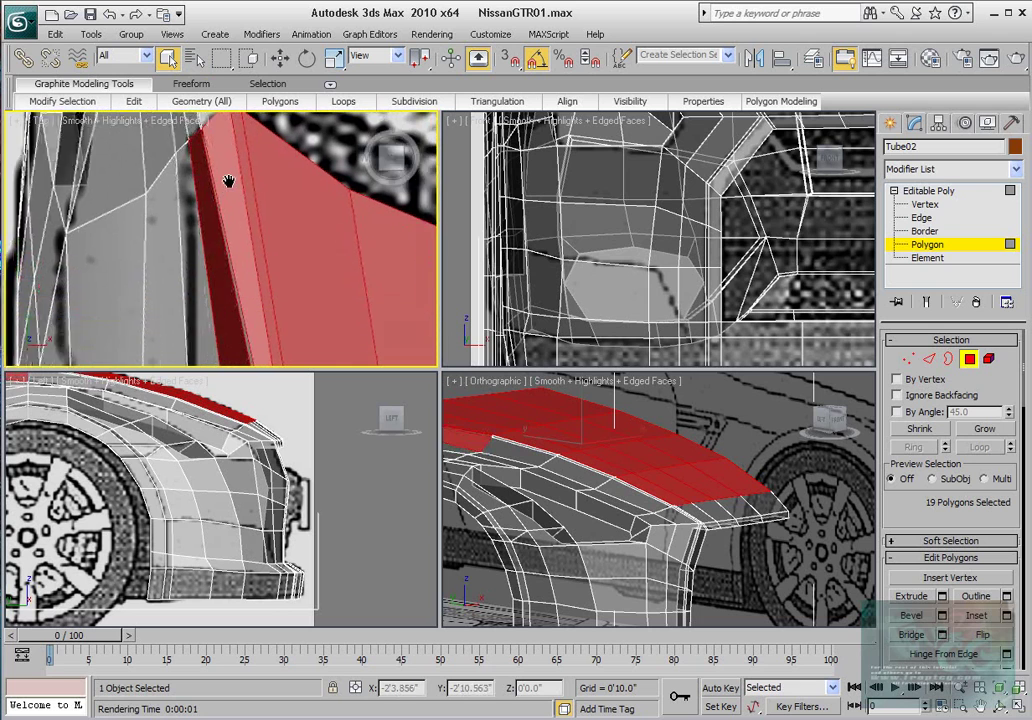
{"action": "scroll", "coordinate": [226, 150], "scroll_direction": "down", "scroll_amount": 2}
{"action": "middle_click_drag", "start_coordinate": [230, 240], "coordinate": [221, 175]}
{"action": "scroll", "coordinate": [214, 197], "scroll_direction": "down", "scroll_amount": 2}
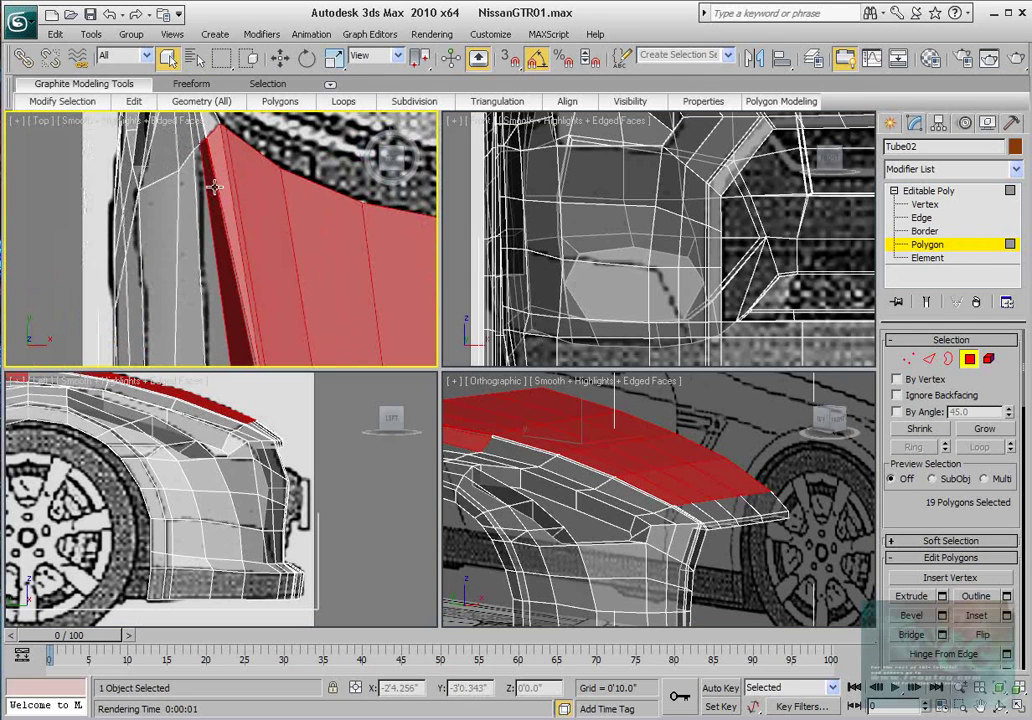
{"action": "middle_click_drag", "start_coordinate": [210, 180], "coordinate": [210, 241]}
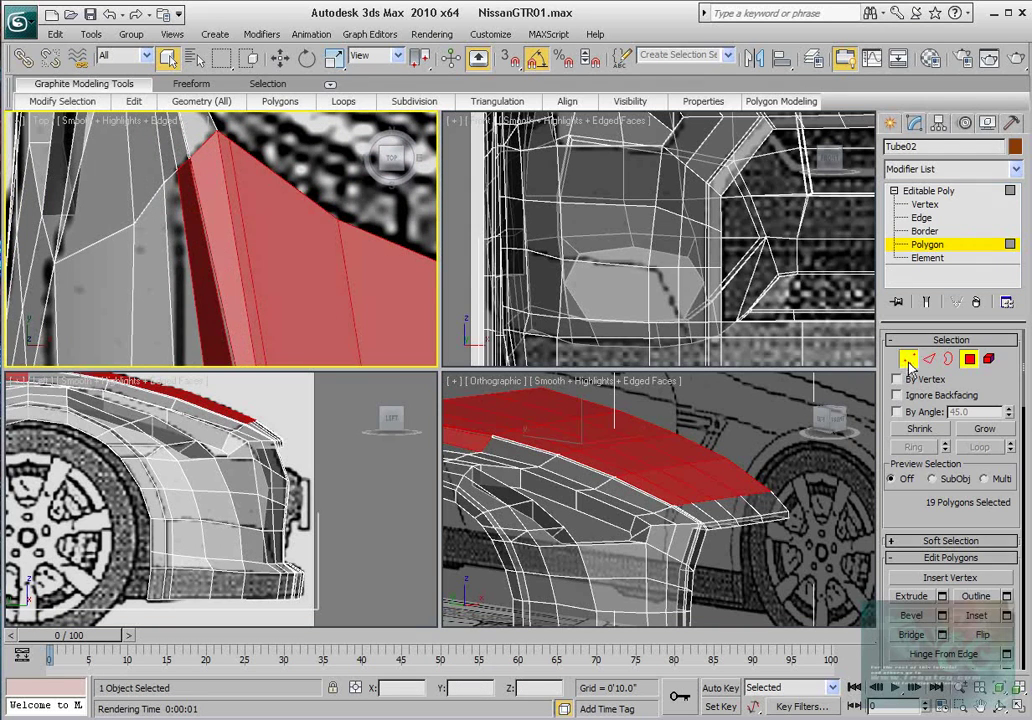
- Switch to vertex editing and raise the fender vertex beside the hood's rear corner in the left view
{"action": "left_click", "coordinate": [908, 361]}
{"action": "left_click", "coordinate": [163, 184]}
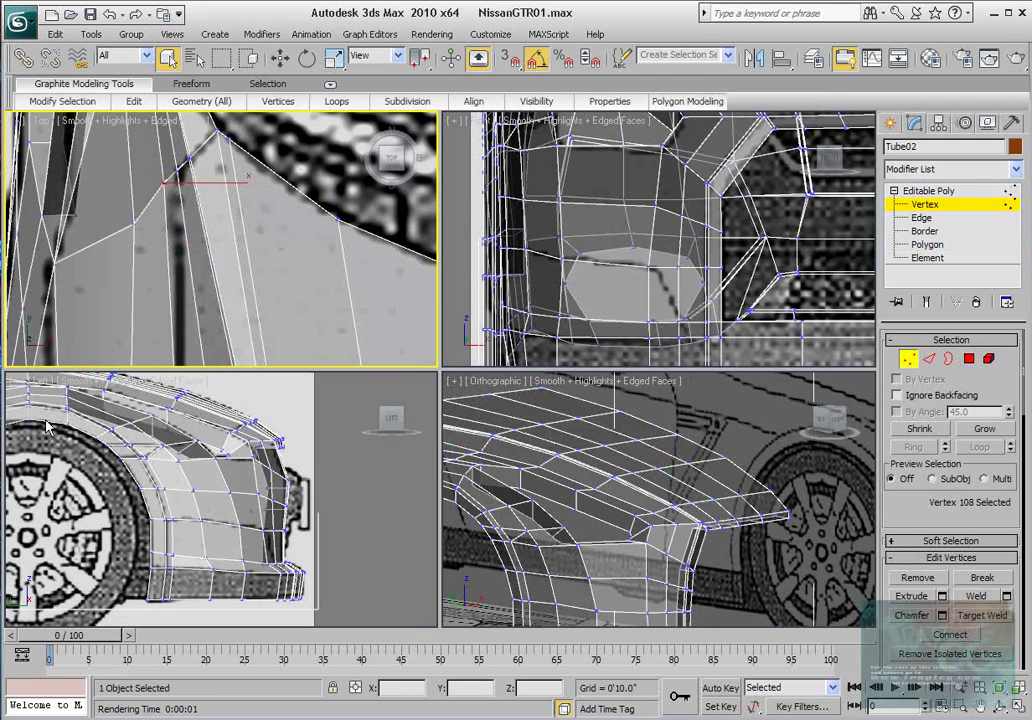
{"action": "middle_click_drag", "start_coordinate": [60, 398], "coordinate": [196, 544]}
{"action": "scroll", "coordinate": [190, 535], "scroll_direction": "up", "scroll_amount": 4}
{"action": "middle_click_drag", "start_coordinate": [46, 488], "coordinate": [221, 486]}
{"action": "scroll", "coordinate": [223, 471], "scroll_direction": "up", "scroll_amount": 2}
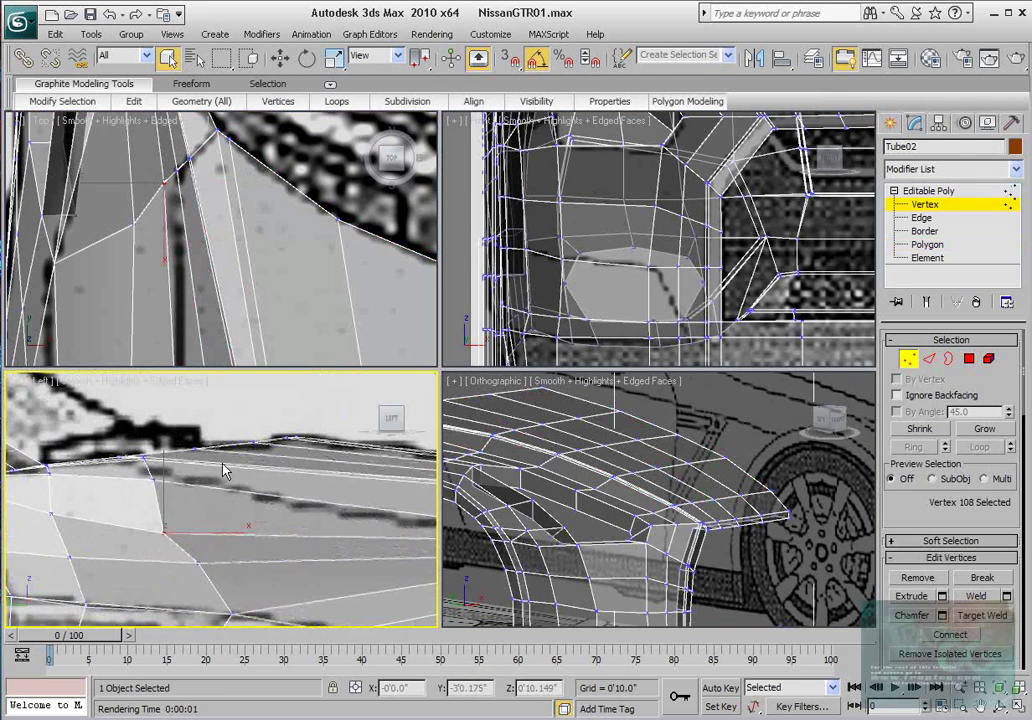
{"action": "left_click_drag", "start_coordinate": [222, 470], "coordinate": [222, 452]}
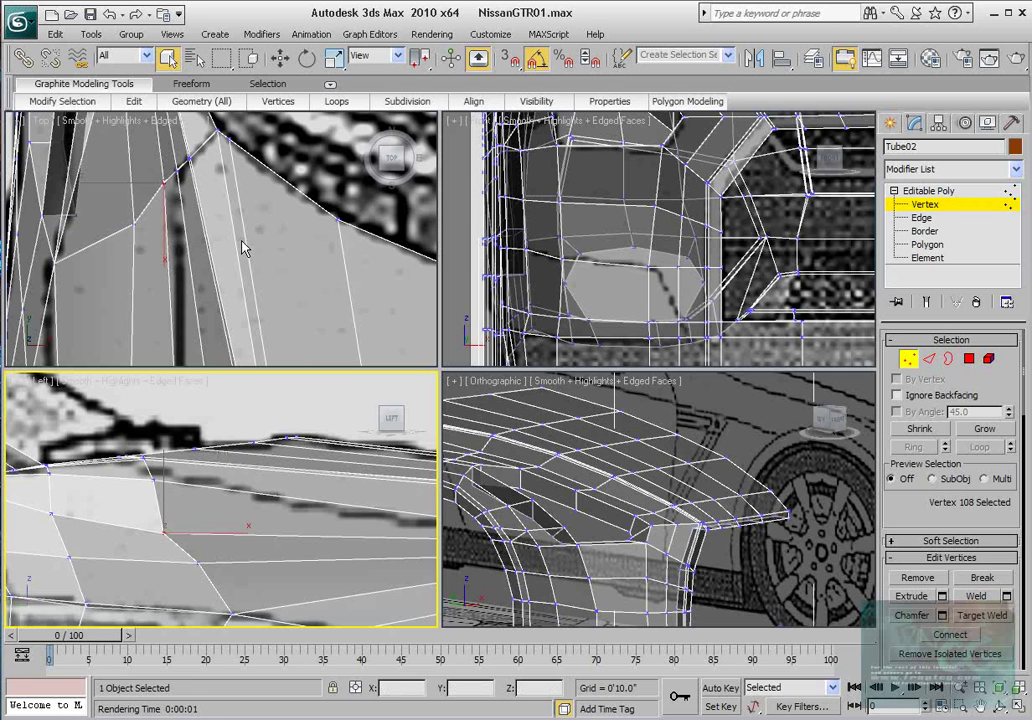
{"action": "mouse_move", "coordinate": [211, 227]}
{"action": "middle_mouse_down"}
{"action": "mouse_move", "coordinate": [203, 244]}
{"action": "mouse_move", "coordinate": [221, 293]}
{"action": "mouse_move", "coordinate": [214, 228]}
{"action": "middle_mouse_up"}
{"action": "scroll", "coordinate": [203, 244], "scroll_direction": "down", "scroll_amount": 3}
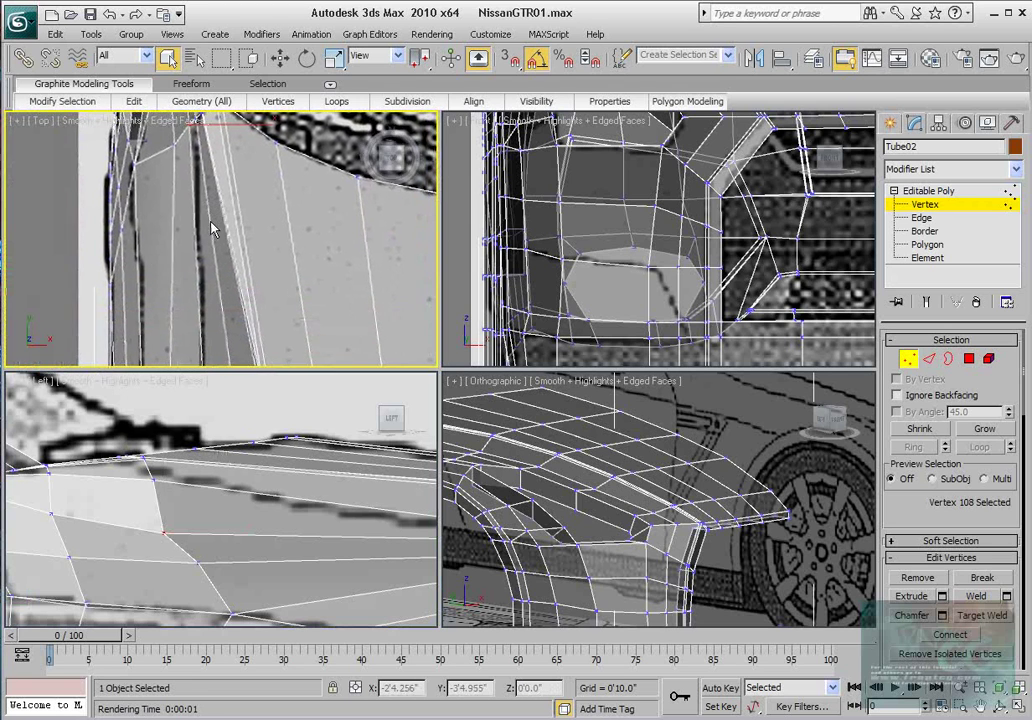
{"action": "scroll", "coordinate": [214, 228], "scroll_direction": "down", "scroll_amount": 2}
{"action": "scroll", "coordinate": [210, 272], "scroll_direction": "up", "scroll_amount": 4}
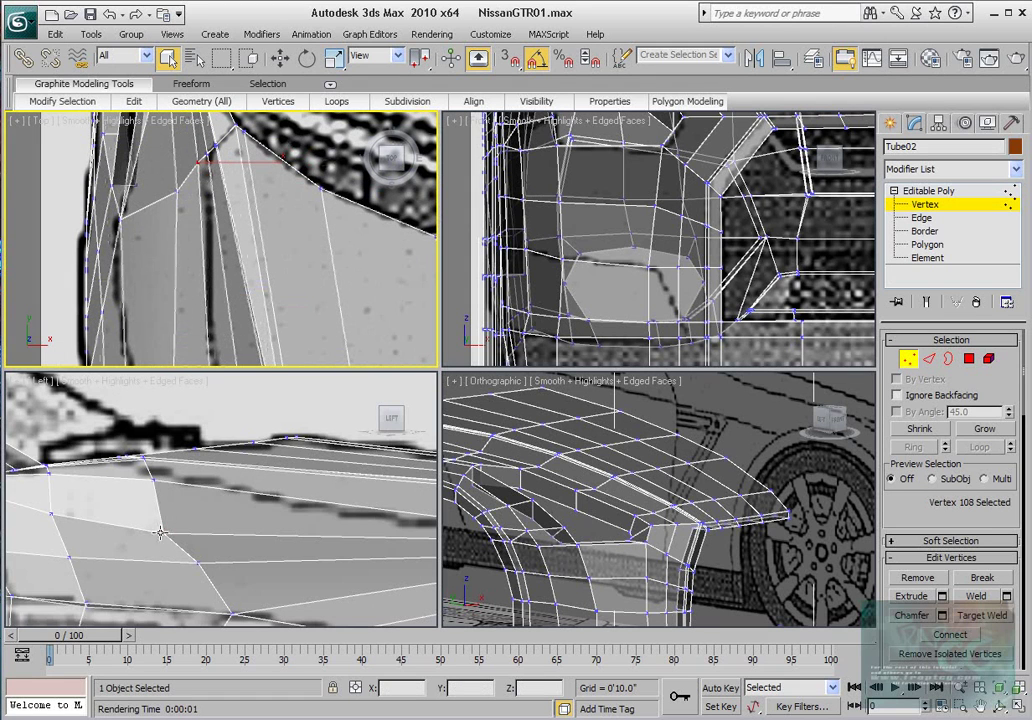
{"action": "scroll", "coordinate": [127, 532], "scroll_direction": "down", "scroll_amount": 3}
{"action": "scroll", "coordinate": [278, 498], "scroll_direction": "up", "scroll_amount": 3}
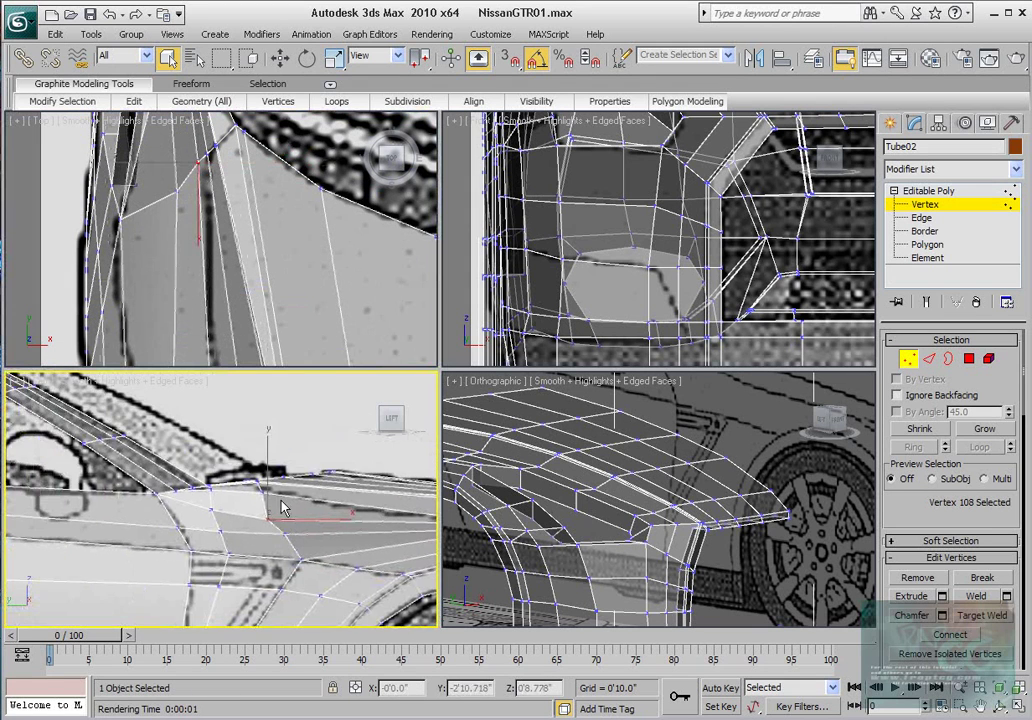
{"action": "key", "text": "w"}
{"action": "left_click_drag", "start_coordinate": [282, 487], "coordinate": [282, 452]}
- Shift the raised vertex forward onto the blueprint's hood seam in the top view and move its neighbouring fender vertex forward too
{"action": "middle_click_drag", "start_coordinate": [214, 175], "coordinate": [212, 240]}
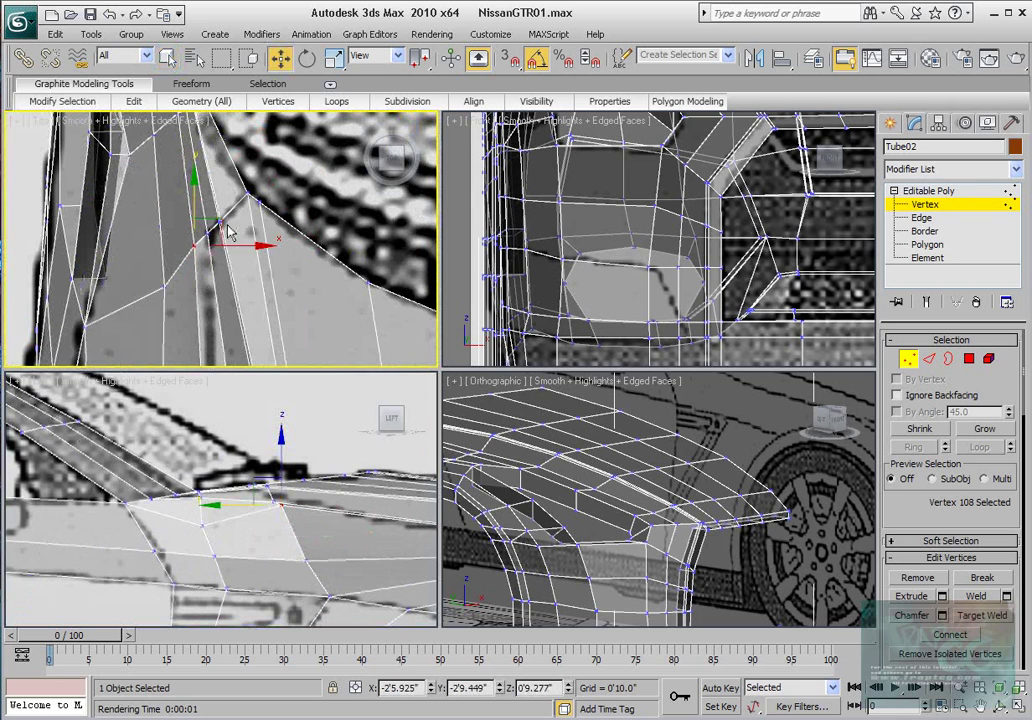
{"action": "left_click_drag", "start_coordinate": [223, 225], "coordinate": [232, 251]}
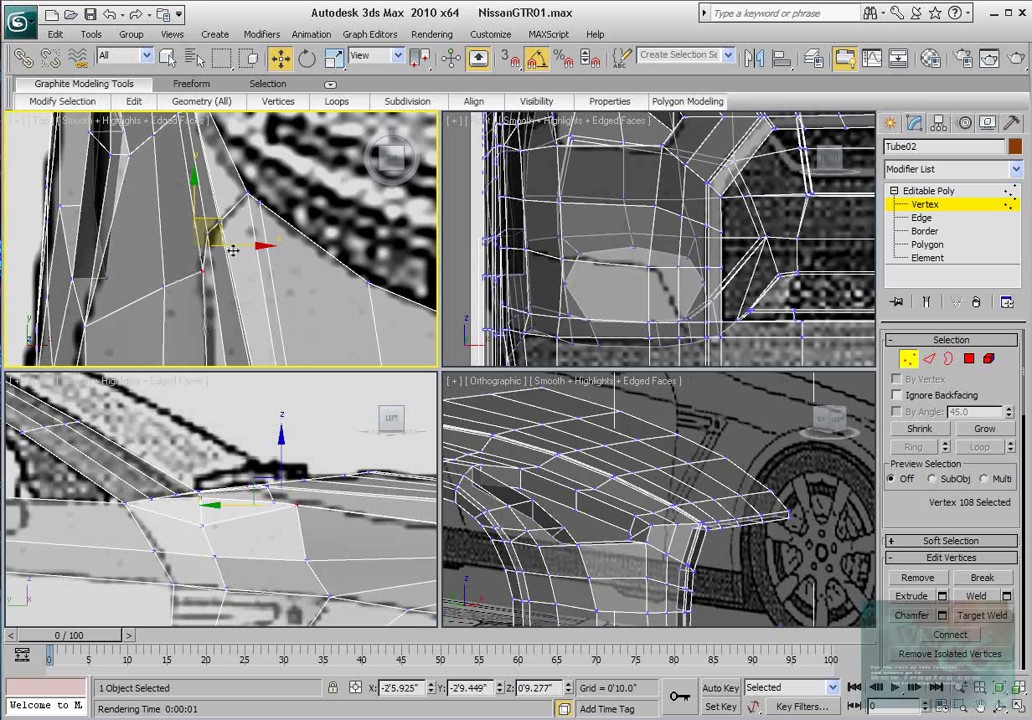
{"action": "left_click", "coordinate": [166, 287]}
{"action": "left_click_drag", "start_coordinate": [167, 249], "coordinate": [165, 264]}
- Raise the two vertices at the hood seam's rear corner in the left view by about 0.43" and 0.188"
{"action": "middle_click_drag", "start_coordinate": [609, 558], "coordinate": [834, 568], "text": "alt"}
{"action": "scroll", "coordinate": [690, 555], "scroll_direction": "up", "scroll_amount": 3}
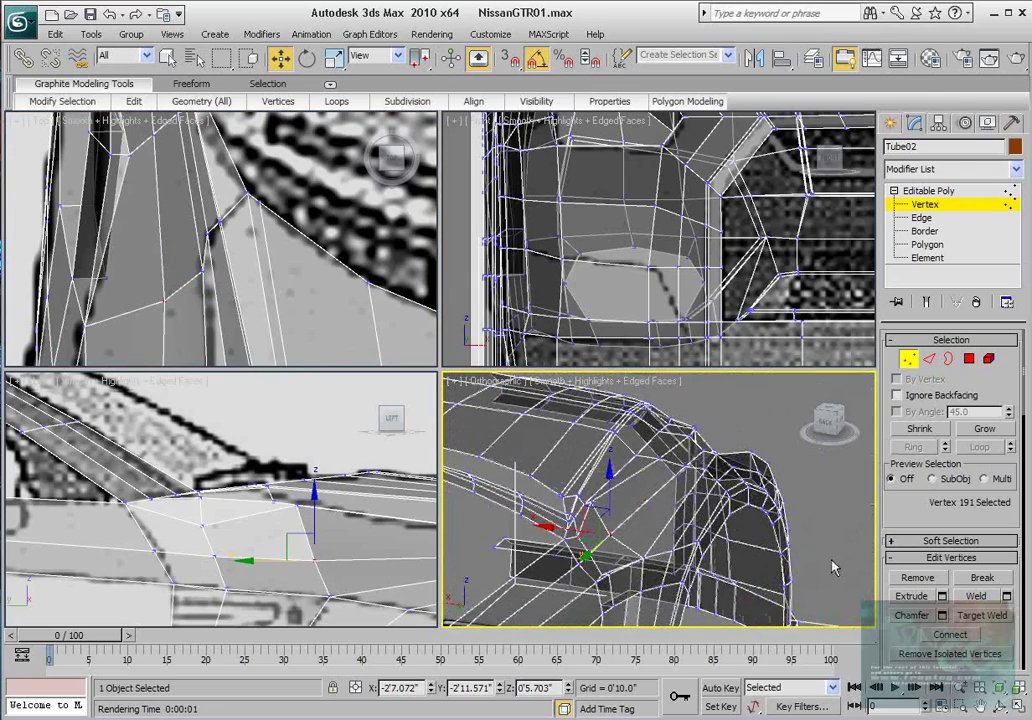
{"action": "middle_click_drag", "start_coordinate": [763, 558], "coordinate": [680, 517], "text": "alt"}
{"action": "scroll", "coordinate": [680, 517], "scroll_direction": "up", "scroll_amount": 2}
{"action": "left_click", "coordinate": [682, 505]}
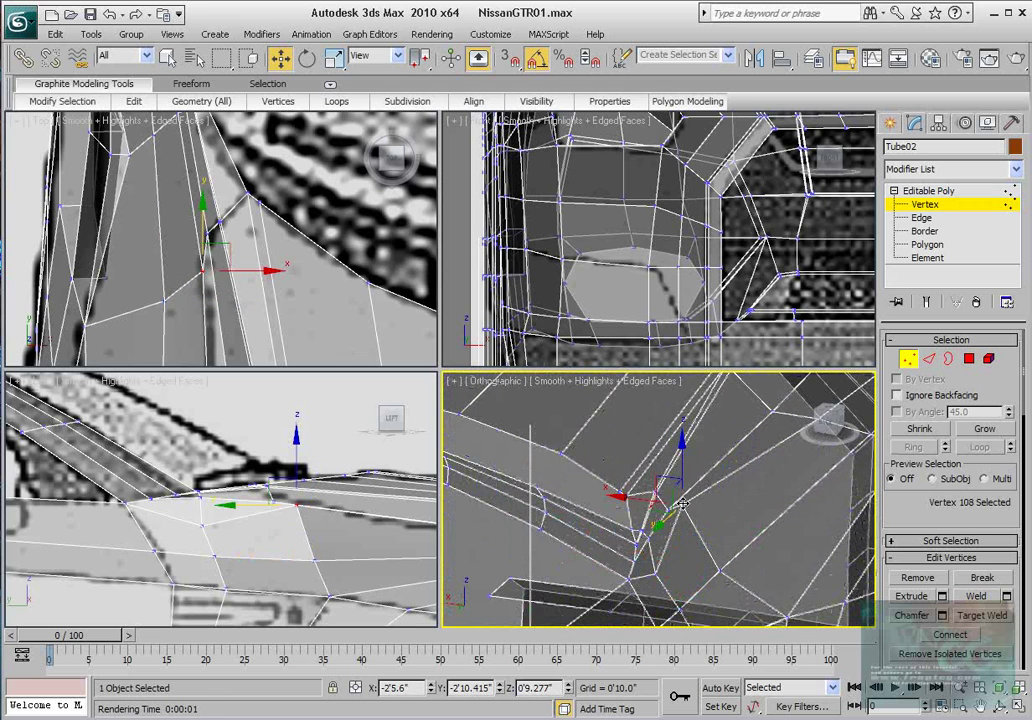
{"action": "middle_click_drag", "start_coordinate": [340, 532], "coordinate": [247, 495], "text": "alt"}
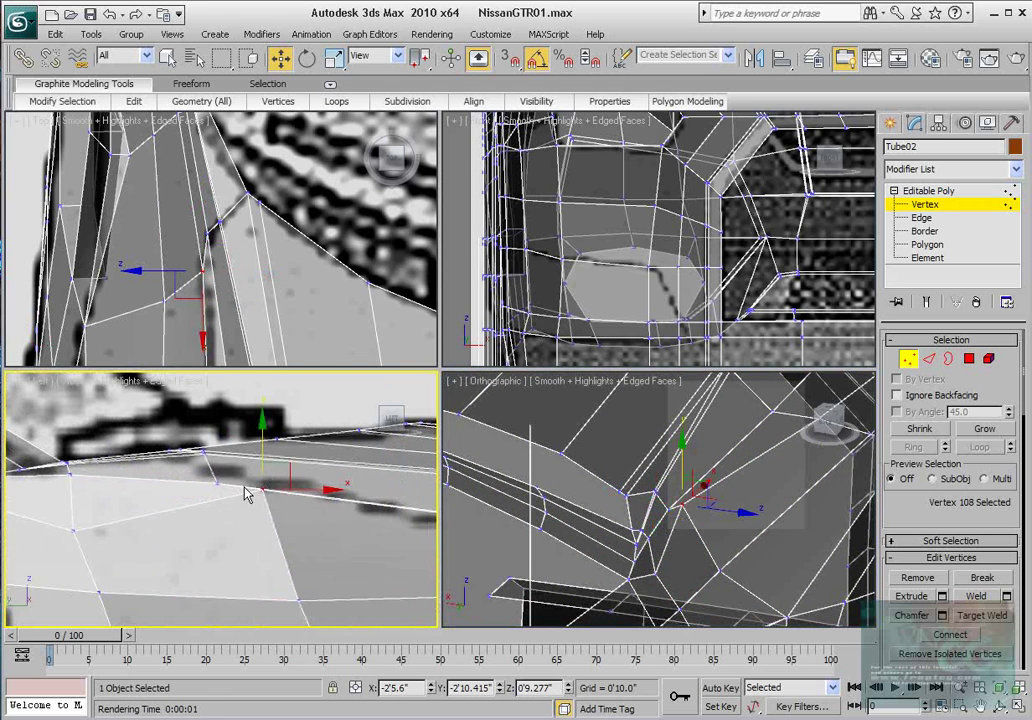
{"action": "left_click", "coordinate": [208, 455]}
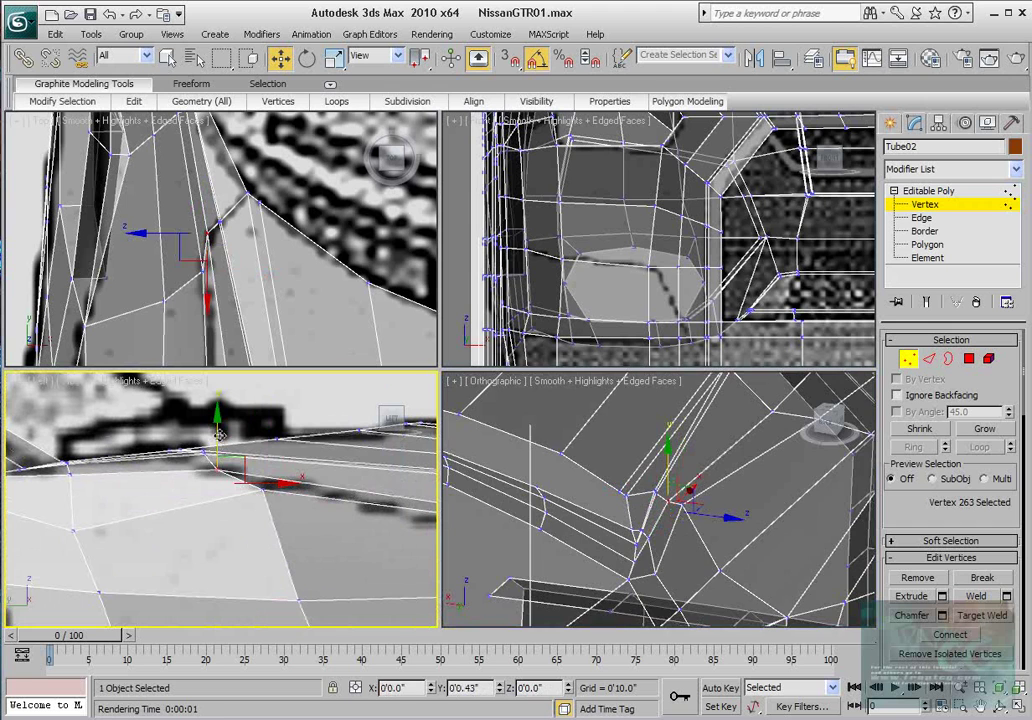
{"action": "left_click", "coordinate": [263, 487]}
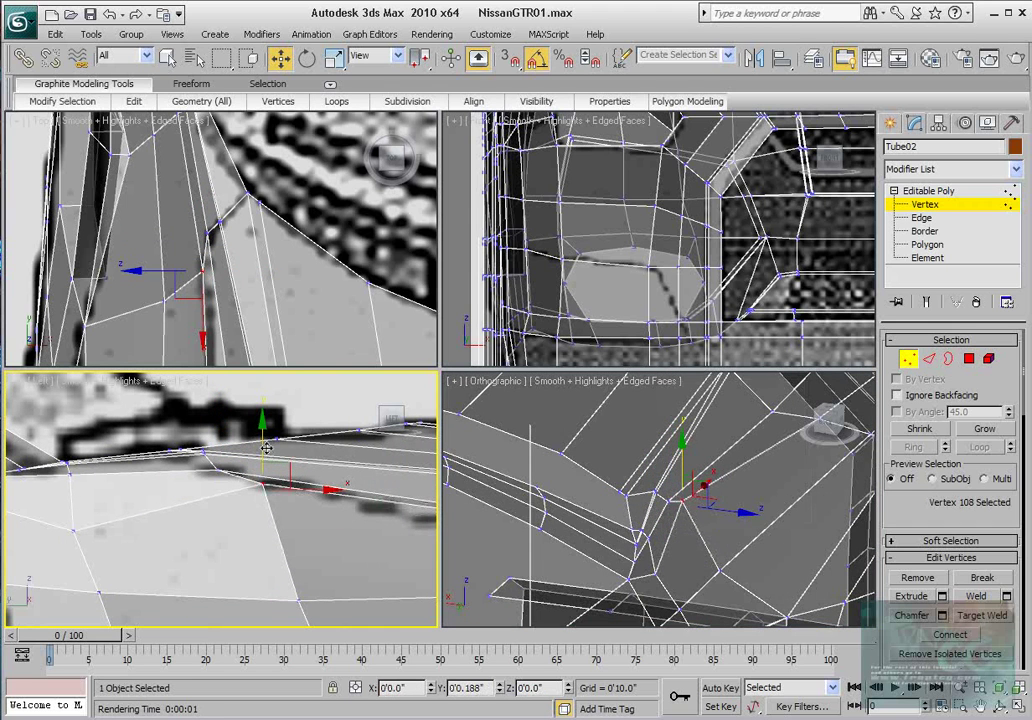
- Raise the fender vertex below the windshield pillar base by about 1.134" in the left view
{"action": "middle_click_drag", "start_coordinate": [630, 540], "coordinate": [525, 537], "text": "alt"}
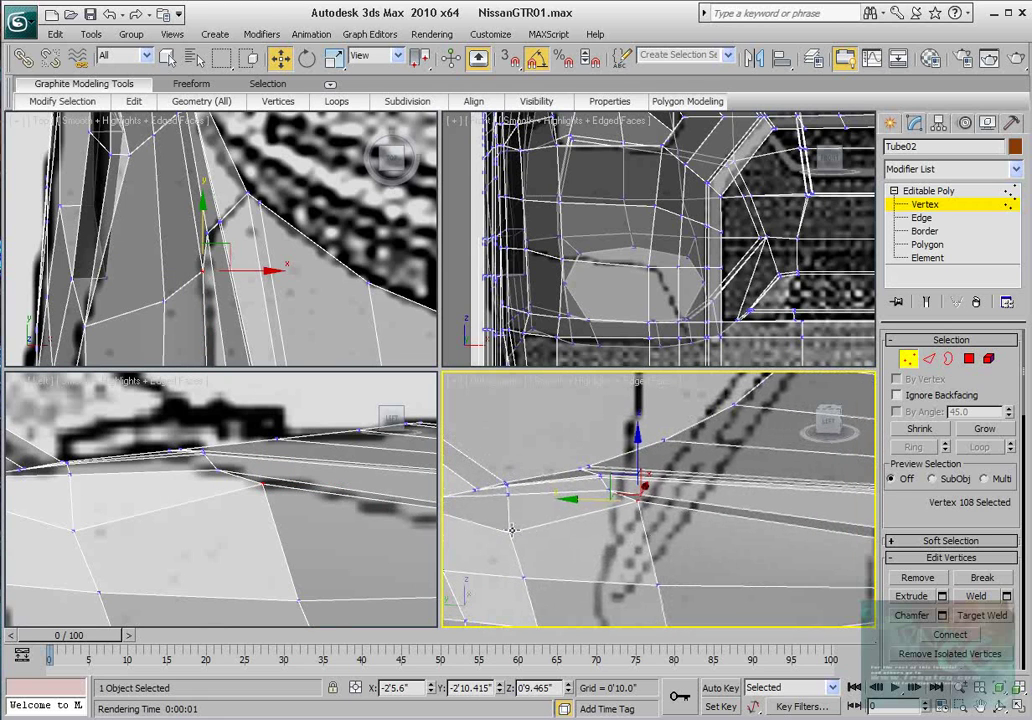
{"action": "left_click", "coordinate": [512, 531]}
{"action": "middle_click_drag", "start_coordinate": [86, 490], "coordinate": [161, 482]}
{"action": "left_click_drag", "start_coordinate": [148, 466], "coordinate": [148, 433]}
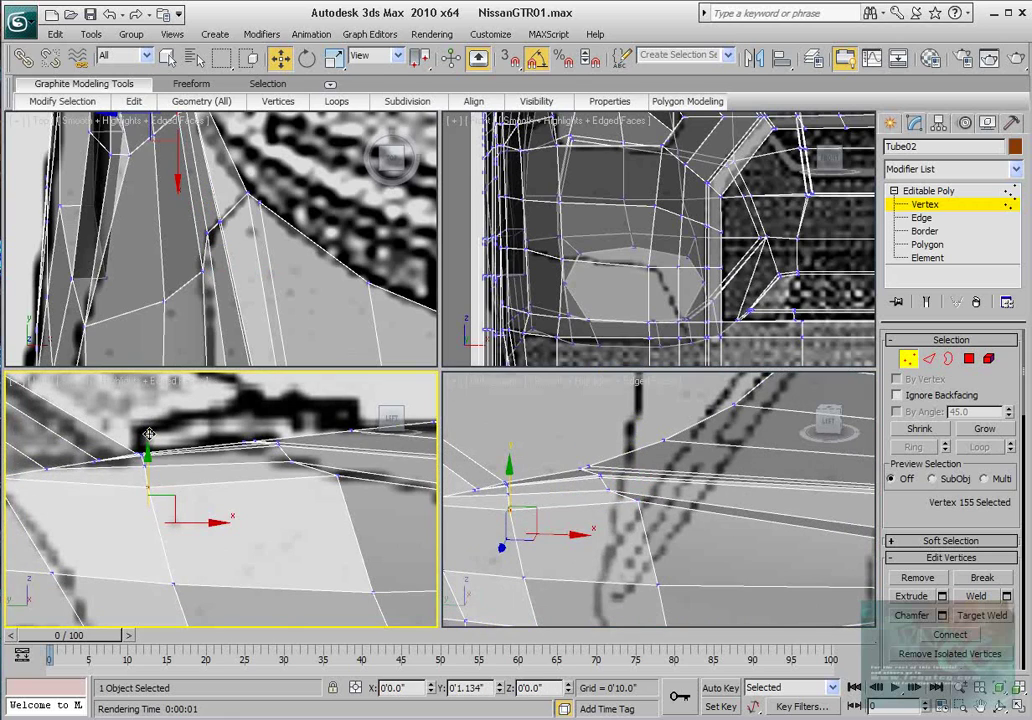
- Move the vertex at the pillar base in the front view to X -2'6.518" and Z 0'9.404"
{"action": "middle_click_drag", "start_coordinate": [661, 480], "coordinate": [540, 497], "text": "alt"}
{"action": "middle_click_drag", "start_coordinate": [660, 192], "coordinate": [653, 255]}
{"action": "scroll", "coordinate": [648, 231], "scroll_direction": "down", "scroll_amount": 5}
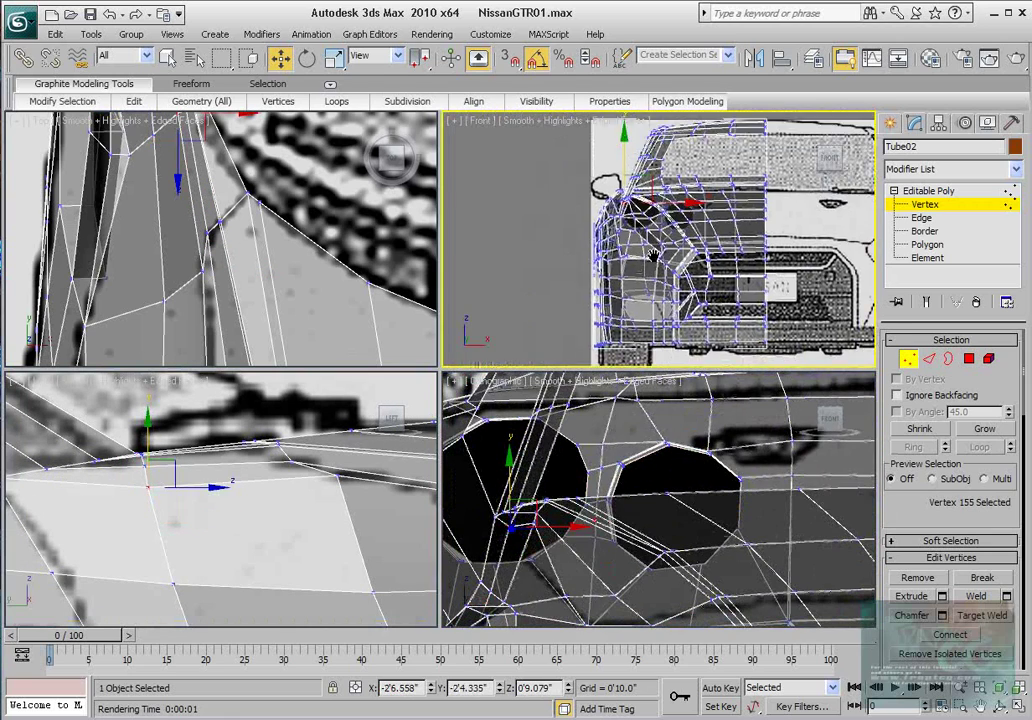
{"action": "scroll", "coordinate": [650, 235], "scroll_direction": "up", "scroll_amount": 5}
{"action": "middle_click_drag", "start_coordinate": [600, 232], "coordinate": [631, 327]}
{"action": "scroll", "coordinate": [631, 327], "scroll_direction": "up", "scroll_amount": 2}
{"action": "middle_click_drag", "start_coordinate": [566, 243], "coordinate": [582, 262]}
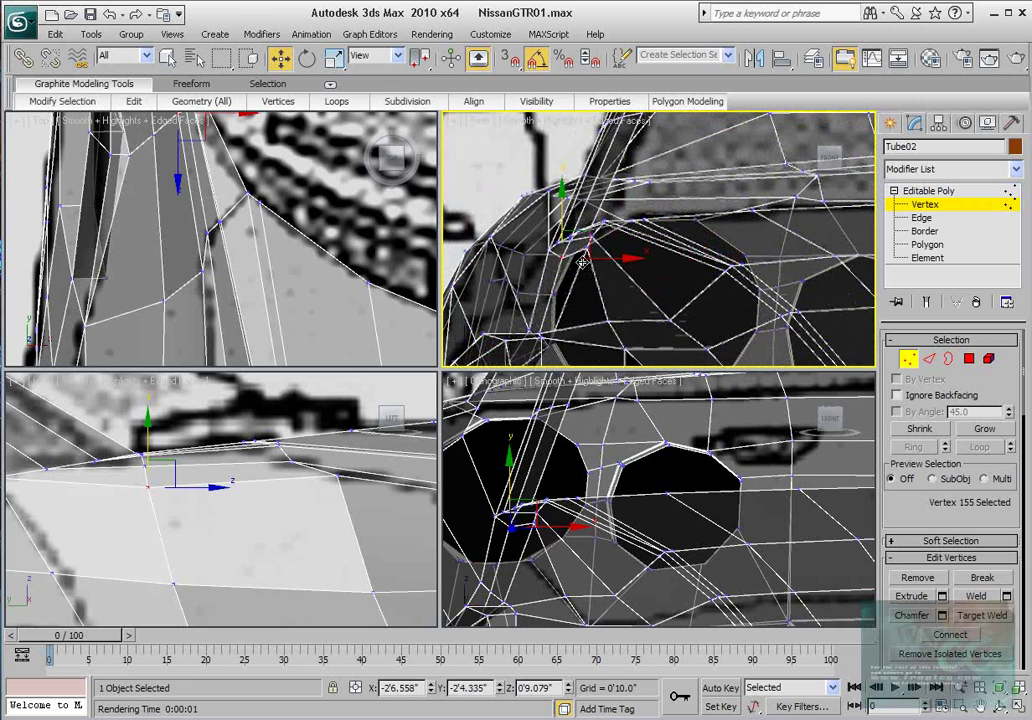
{"action": "left_click_drag", "start_coordinate": [582, 262], "coordinate": [579, 232]}
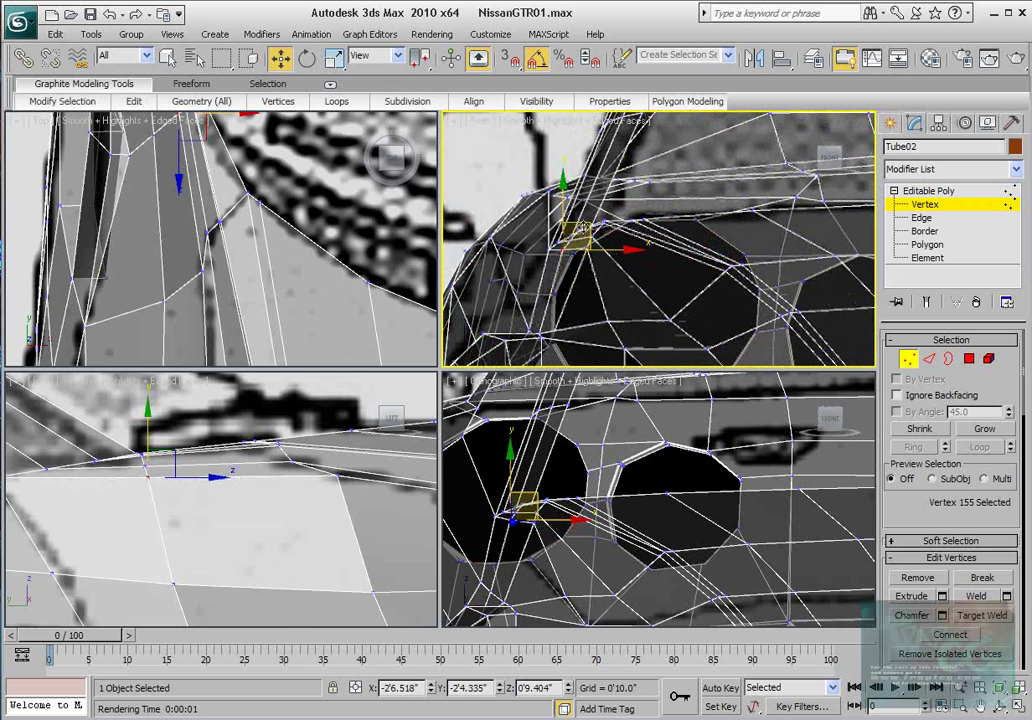
- Return to polygon editing and add the next two side polygons along the hood's outer seam to the hood selection
{"action": "middle_click_drag", "start_coordinate": [578, 494], "coordinate": [577, 499], "text": "alt"}
{"action": "scroll", "coordinate": [577, 499], "scroll_direction": "down", "scroll_amount": 2}
{"action": "scroll", "coordinate": [577, 499], "scroll_direction": "up", "scroll_amount": 2}
{"action": "middle_click_drag", "start_coordinate": [354, 266], "coordinate": [321, 273]}
{"action": "scroll", "coordinate": [355, 292], "scroll_direction": "down", "scroll_amount": 2}
{"action": "scroll", "coordinate": [321, 273], "scroll_direction": "down", "scroll_amount": 2}
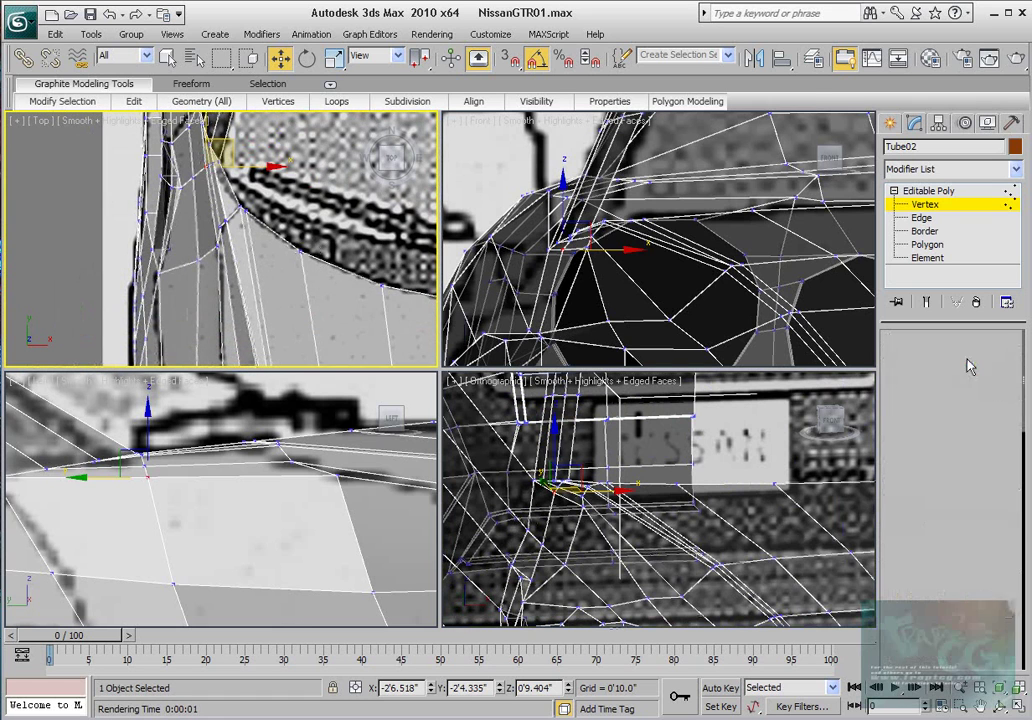
{"action": "key", "text": "4"}
{"action": "scroll", "coordinate": [320, 160], "scroll_direction": "up", "scroll_amount": 2}
{"action": "left_click", "coordinate": [236, 271], "text": "ctrl"}
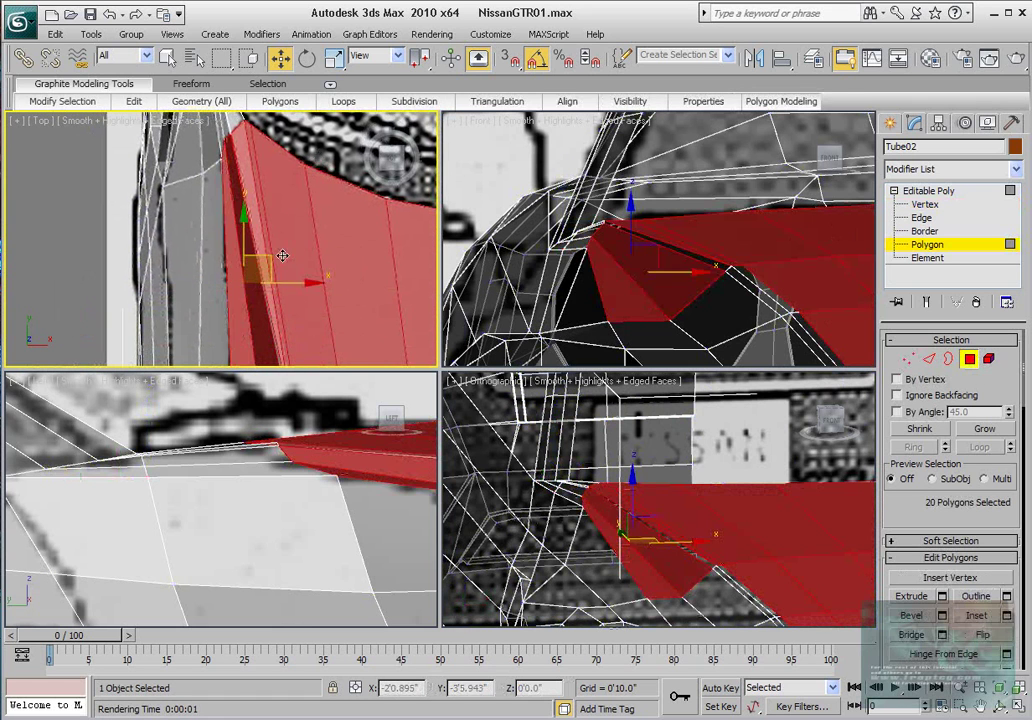
{"action": "scroll", "coordinate": [287, 234], "scroll_direction": "down", "scroll_amount": 2}
{"action": "middle_click_drag", "start_coordinate": [287, 234], "coordinate": [322, 158]}
{"action": "scroll", "coordinate": [282, 247], "scroll_direction": "up", "scroll_amount": 1}
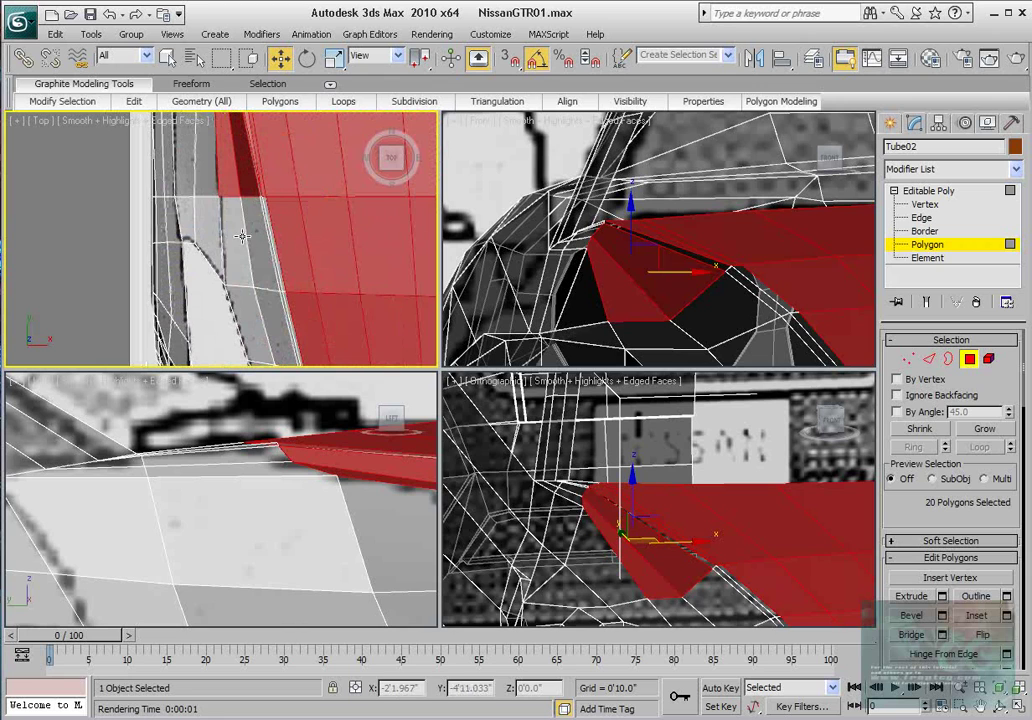
{"action": "left_click", "coordinate": [236, 241], "text": "ctrl"}
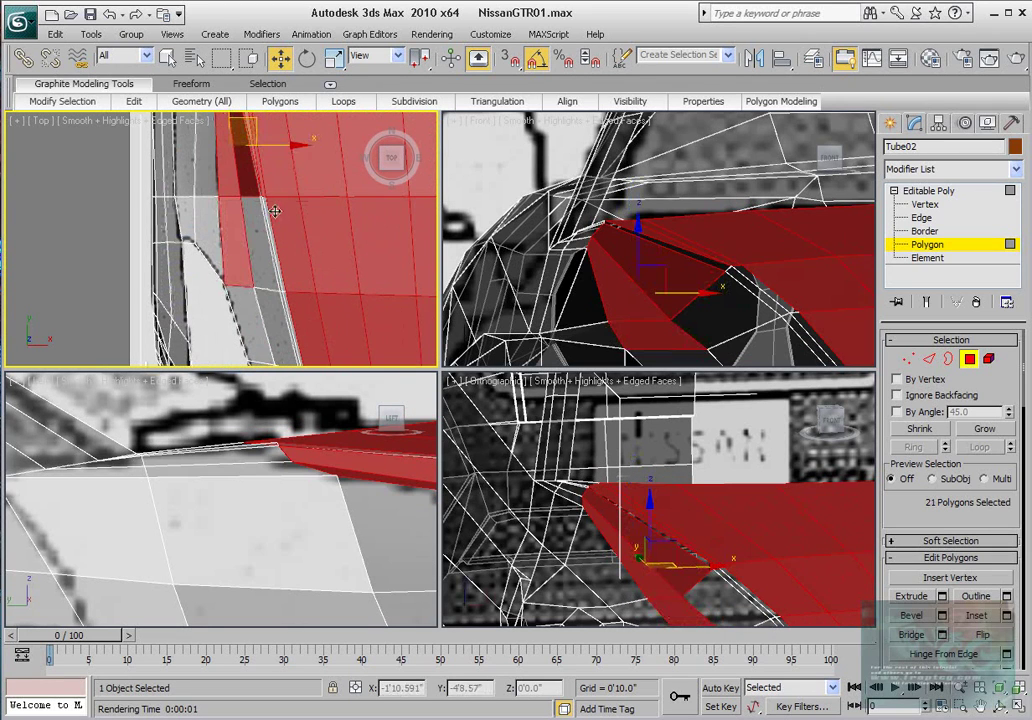
- Extend the selection over the remaining outer strips and front polygons of the hood beside the headlight in the top view
{"action": "key", "text": "alt"}
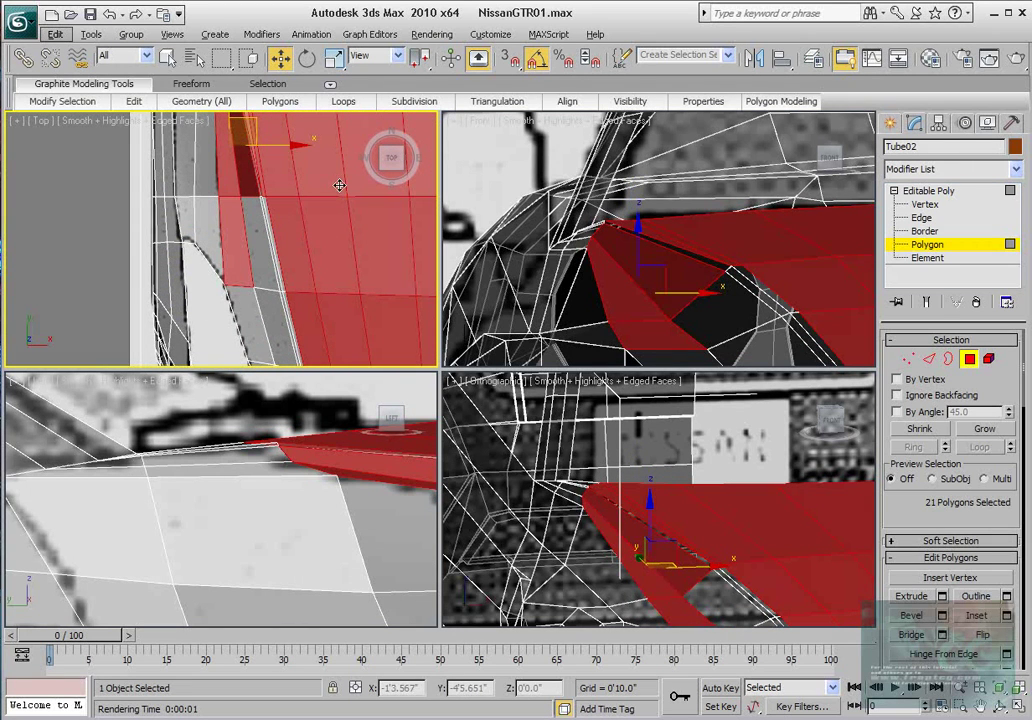
{"action": "key", "text": "q"}
{"action": "left_click", "coordinate": [246, 236], "text": "alt"}
{"action": "left_click_drag", "start_coordinate": [301, 205], "coordinate": [301, 214], "text": "ctrl"}
{"action": "middle_click_drag", "start_coordinate": [300, 222], "coordinate": [311, 120]}
{"action": "left_click_drag", "start_coordinate": [282, 184], "coordinate": [330, 219], "text": "ctrl"}
{"action": "middle_click_drag", "start_coordinate": [346, 242], "coordinate": [286, 166]}
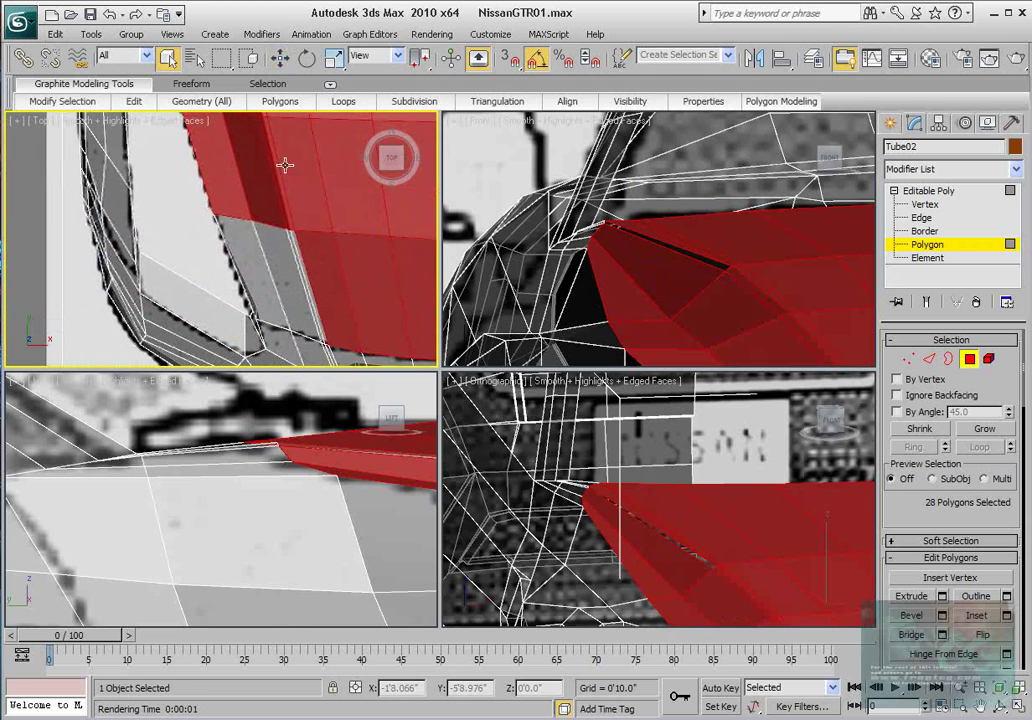
{"action": "middle_click_drag", "start_coordinate": [323, 207], "coordinate": [312, 159]}
{"action": "left_click_drag", "start_coordinate": [250, 204], "coordinate": [270, 207], "text": "ctrl"}
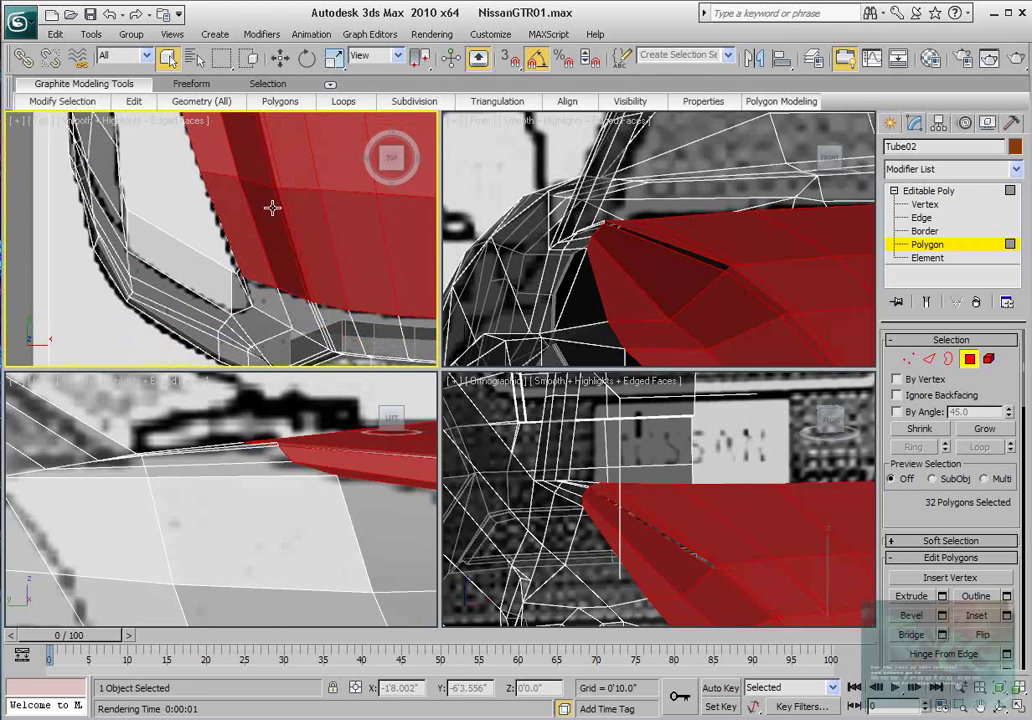
{"action": "middle_click_drag", "start_coordinate": [270, 207], "coordinate": [279, 156]}
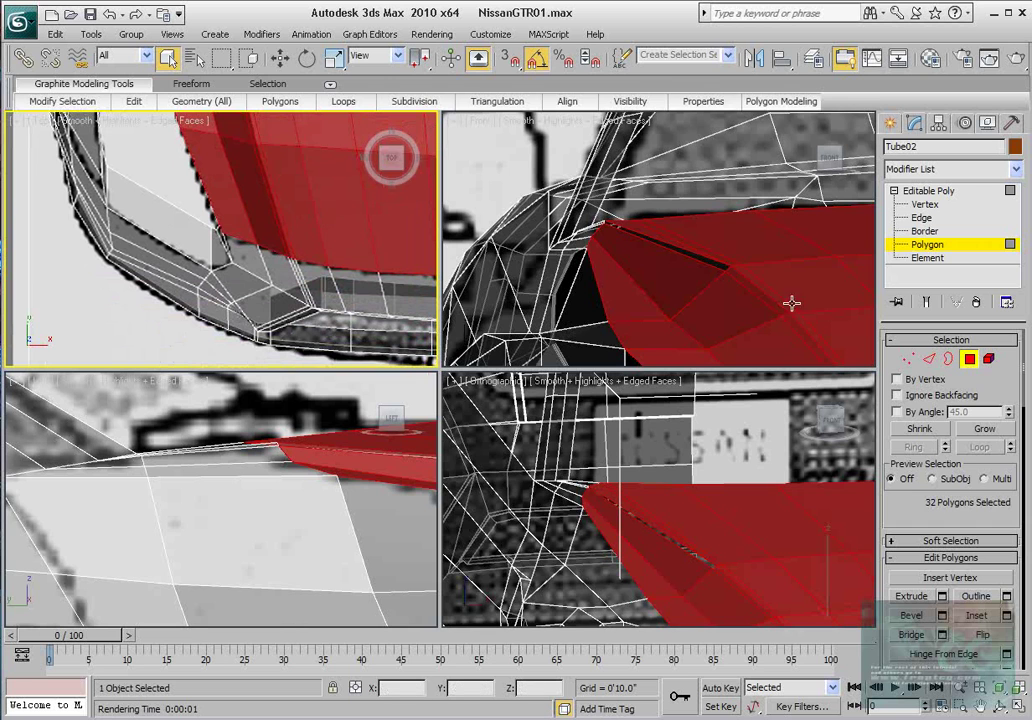
- Add the missed thin polygon along the hood's crease to the selection in the front view and check the whole hood selection
{"action": "scroll", "coordinate": [732, 281], "scroll_direction": "up", "scroll_amount": 3}
{"action": "left_click", "coordinate": [721, 317], "text": "ctrl"}
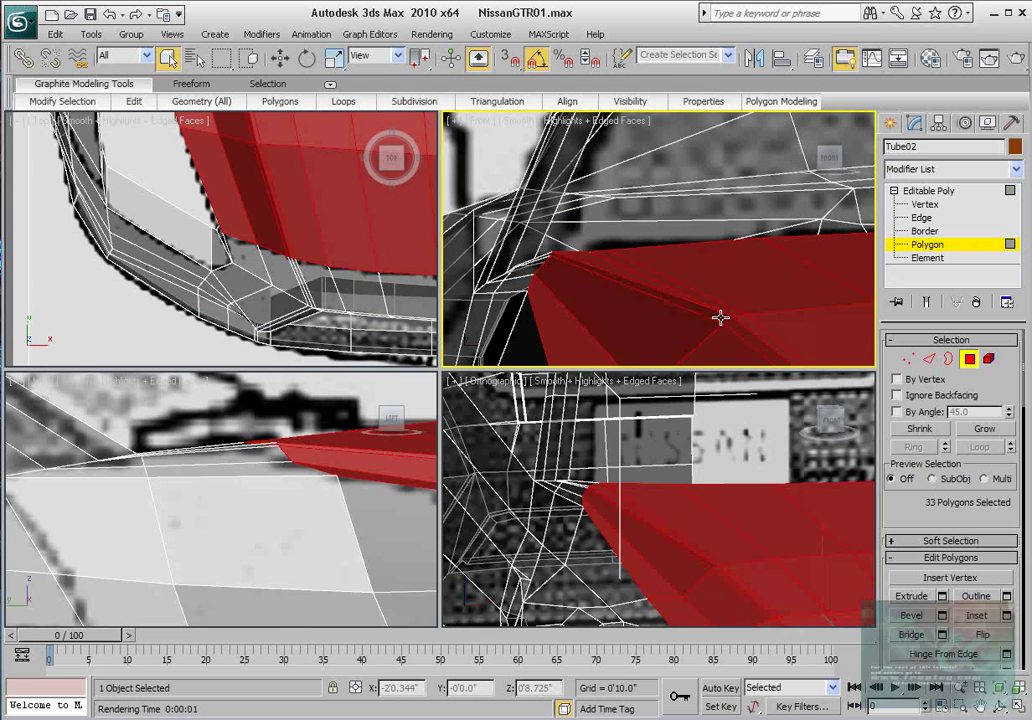
{"action": "scroll", "coordinate": [688, 321], "scroll_direction": "up", "scroll_amount": 2}
{"action": "scroll", "coordinate": [688, 321], "scroll_direction": "down", "scroll_amount": 5}
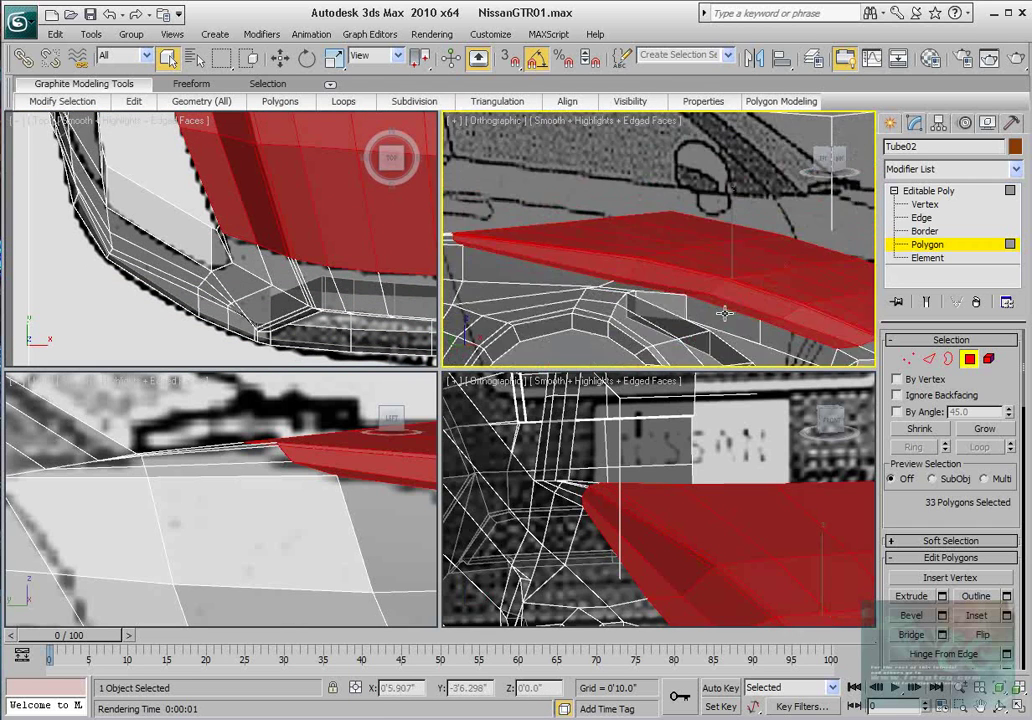
{"action": "scroll", "coordinate": [200, 145], "scroll_direction": "down", "scroll_amount": 3}
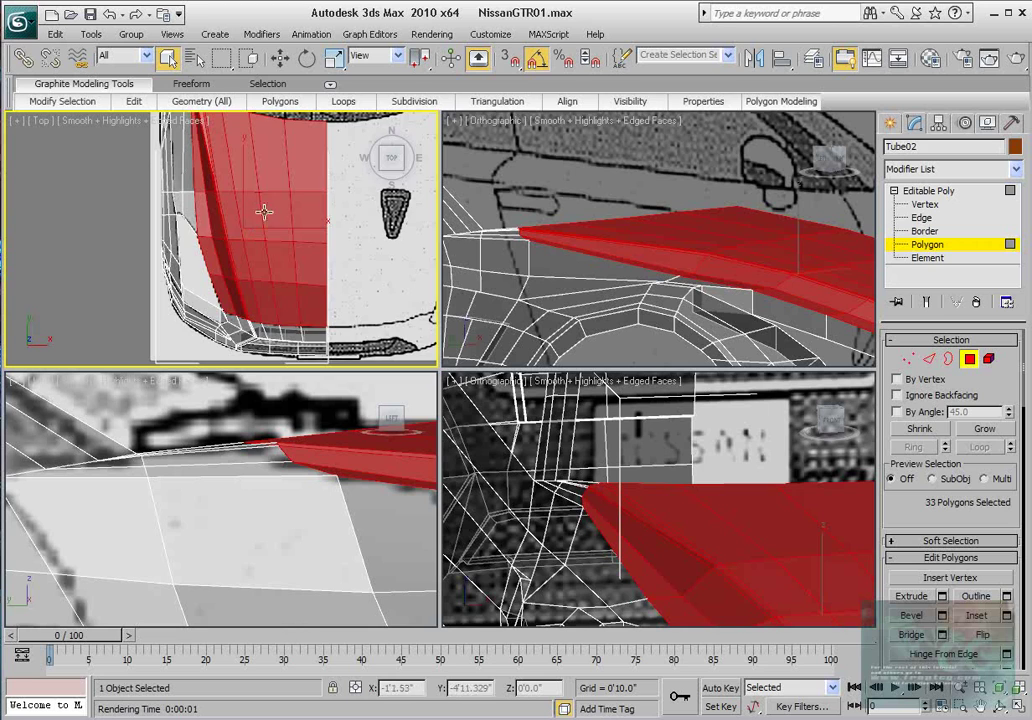
- Examine the hood's front edge in the top view and check it against the reference photo StockPic6 in the downloads folder
{"action": "middle_click_drag", "start_coordinate": [277, 213], "coordinate": [286, 177]}
{"action": "scroll", "coordinate": [285, 180], "scroll_direction": "up", "scroll_amount": 1}
{"action": "scroll", "coordinate": [394, 309], "scroll_direction": "up", "scroll_amount": 3}
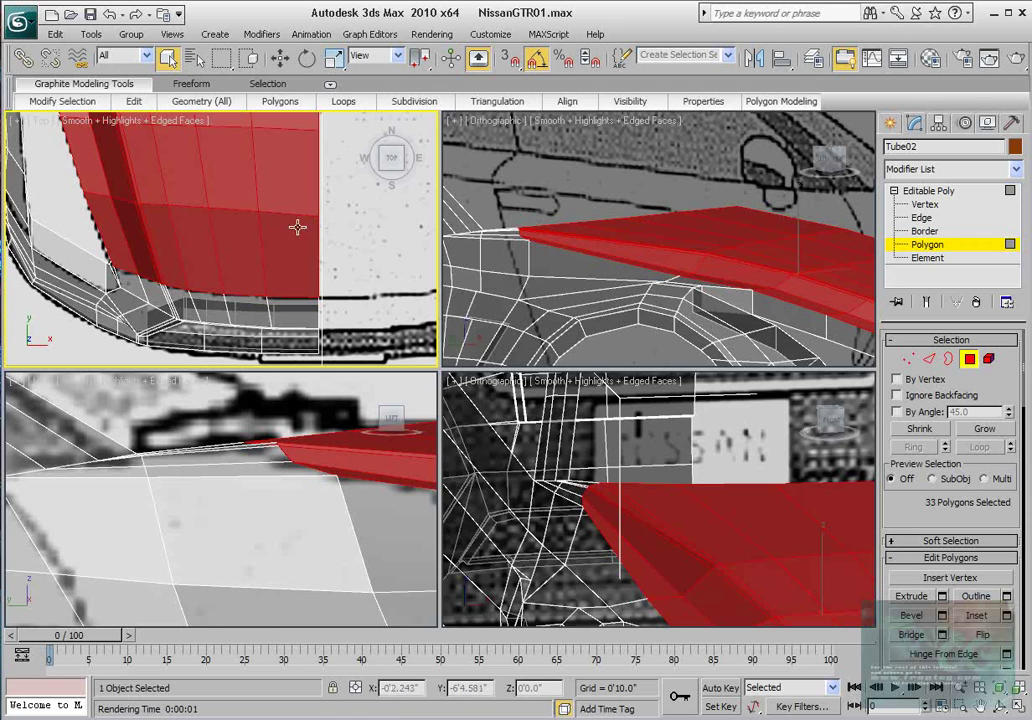
{"action": "middle_click_drag", "start_coordinate": [297, 227], "coordinate": [330, 191]}
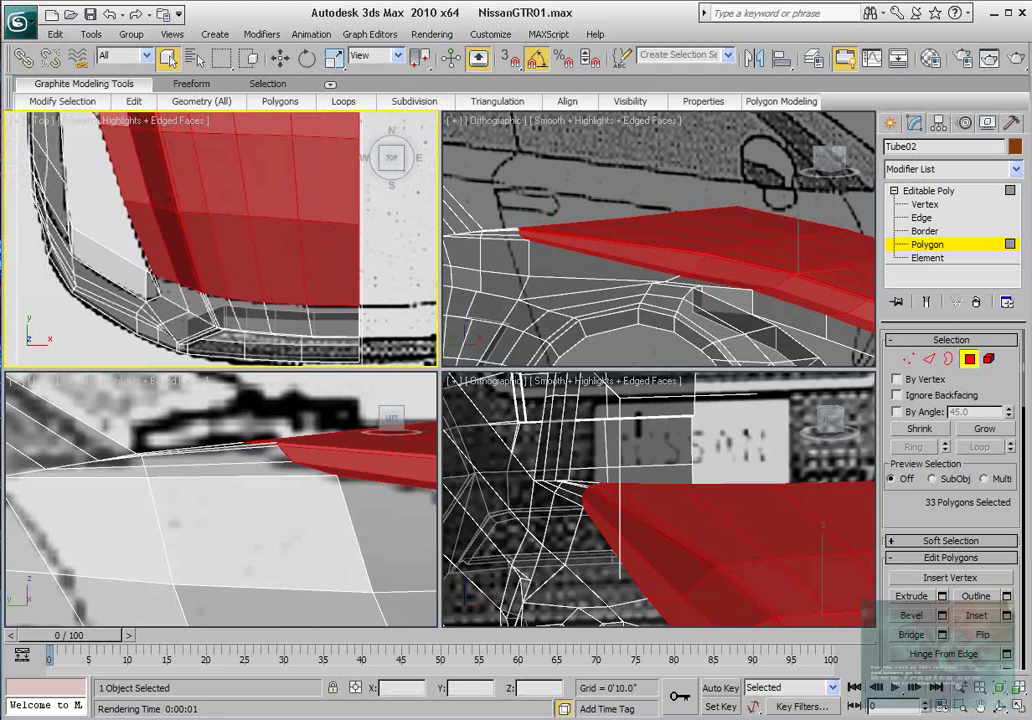
{"action": "left_click", "coordinate": [34, 718]}
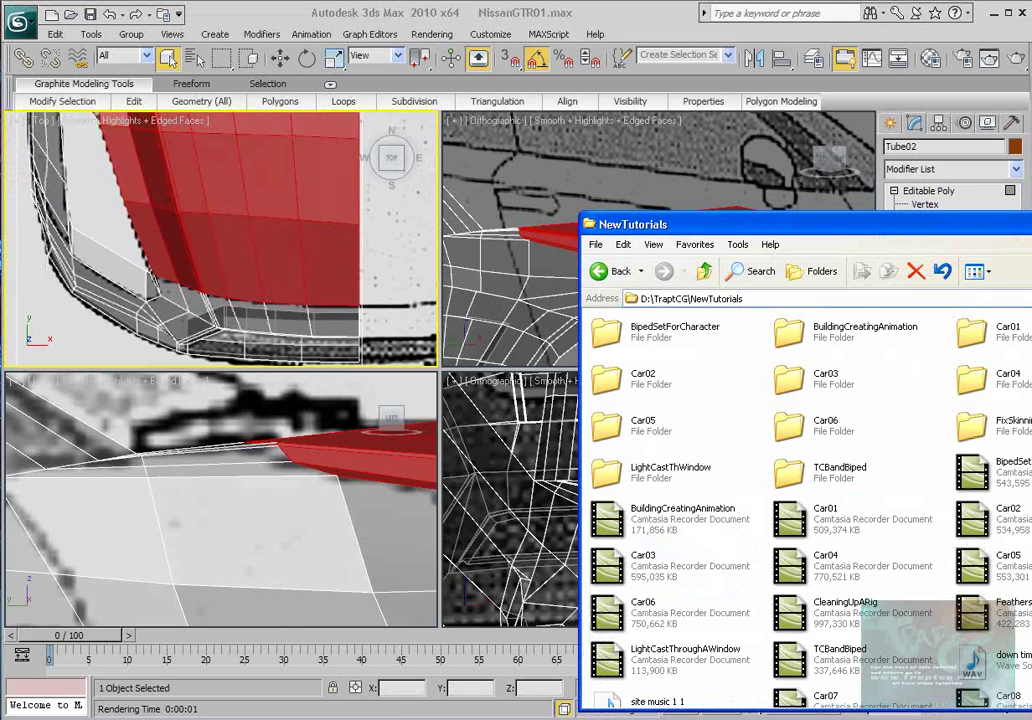
{"action": "left_click", "coordinate": [34, 718]}
{"action": "left_click", "coordinate": [34, 718]}
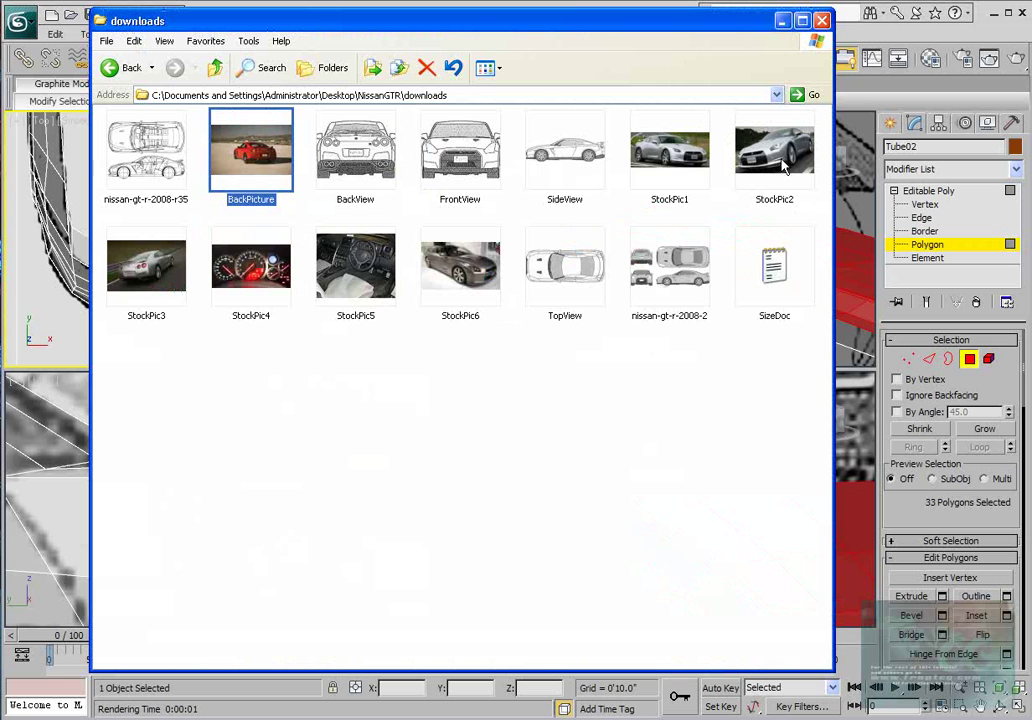
{"action": "left_click", "coordinate": [669, 152]}
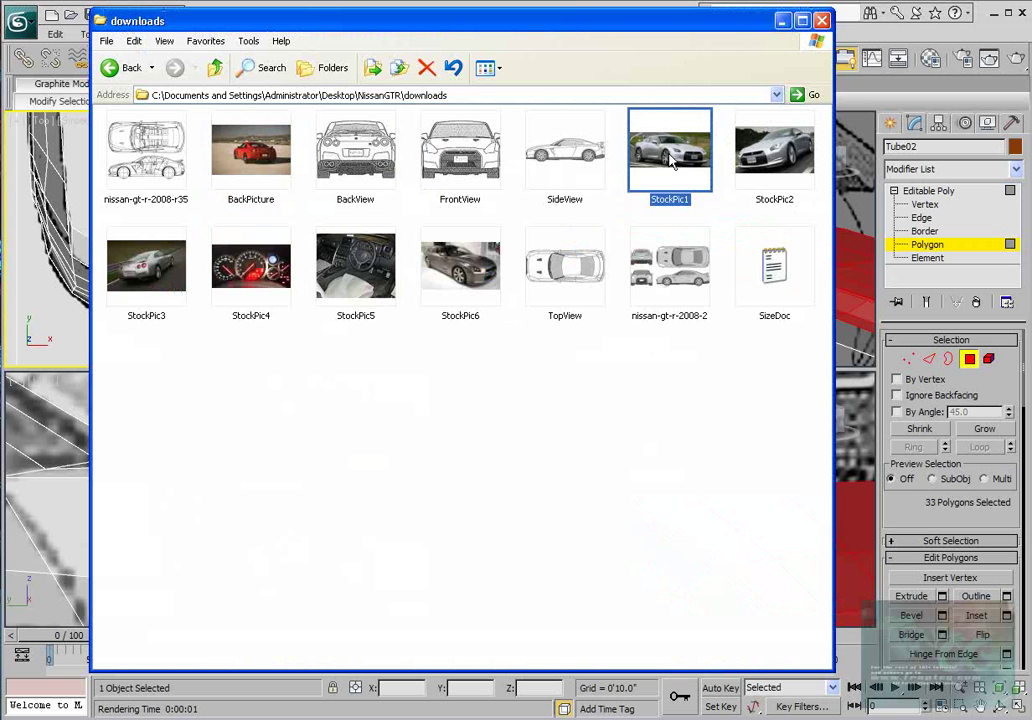
{"action": "left_click", "coordinate": [453, 287]}
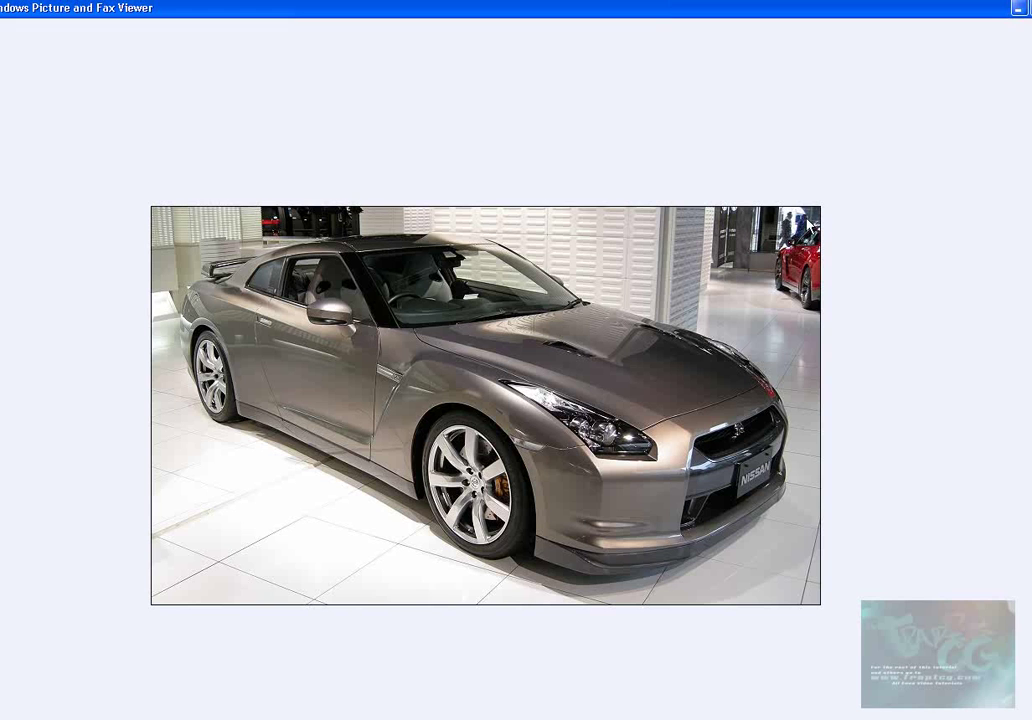
{"action": "left_click", "coordinate": [1021, 9]}
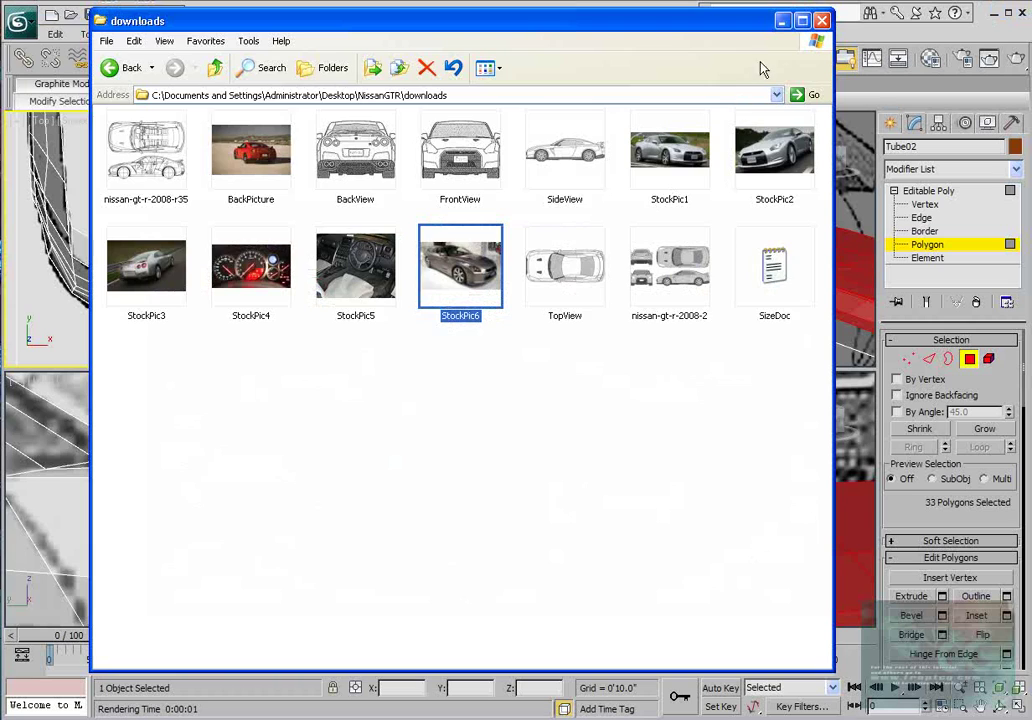
{"action": "left_click", "coordinate": [784, 22]}
- Examine the hood selection's boundary at the windshield corner and along the front seam in the top and front views
{"action": "middle_click_drag", "start_coordinate": [640, 350], "coordinate": [587, 339]}
{"action": "middle_click_drag", "start_coordinate": [657, 482], "coordinate": [598, 447]}
{"action": "scroll", "coordinate": [598, 447], "scroll_direction": "down", "scroll_amount": 2}
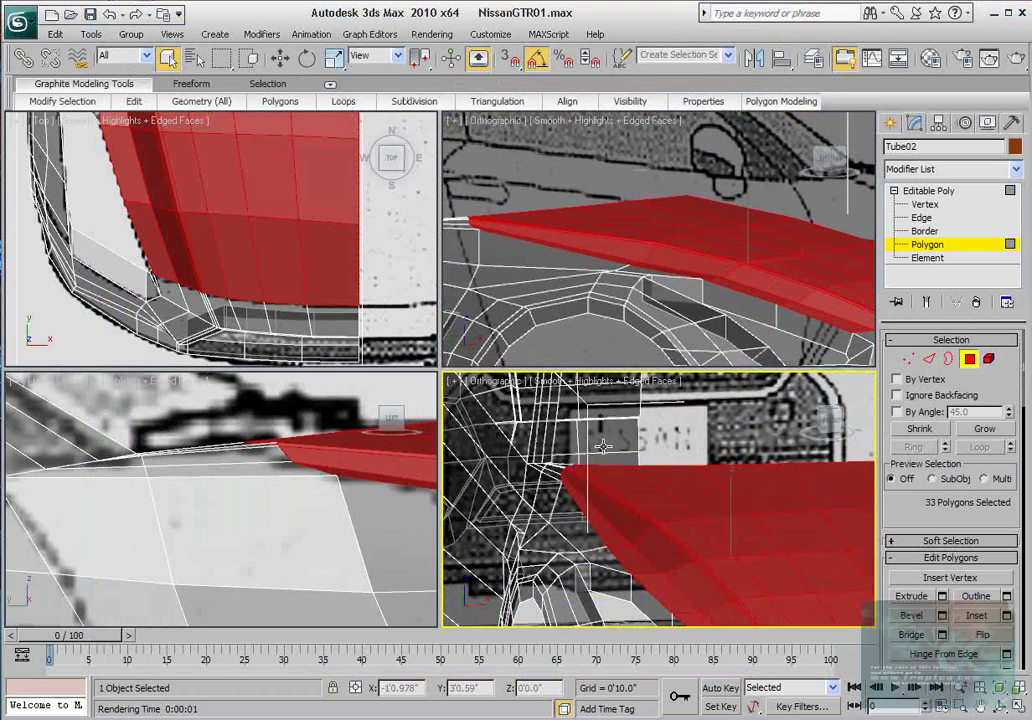
{"action": "middle_click_drag", "start_coordinate": [236, 171], "coordinate": [237, 264]}
{"action": "scroll", "coordinate": [265, 176], "scroll_direction": "down", "scroll_amount": 4}
{"action": "scroll", "coordinate": [240, 177], "scroll_direction": "up", "scroll_amount": 5}
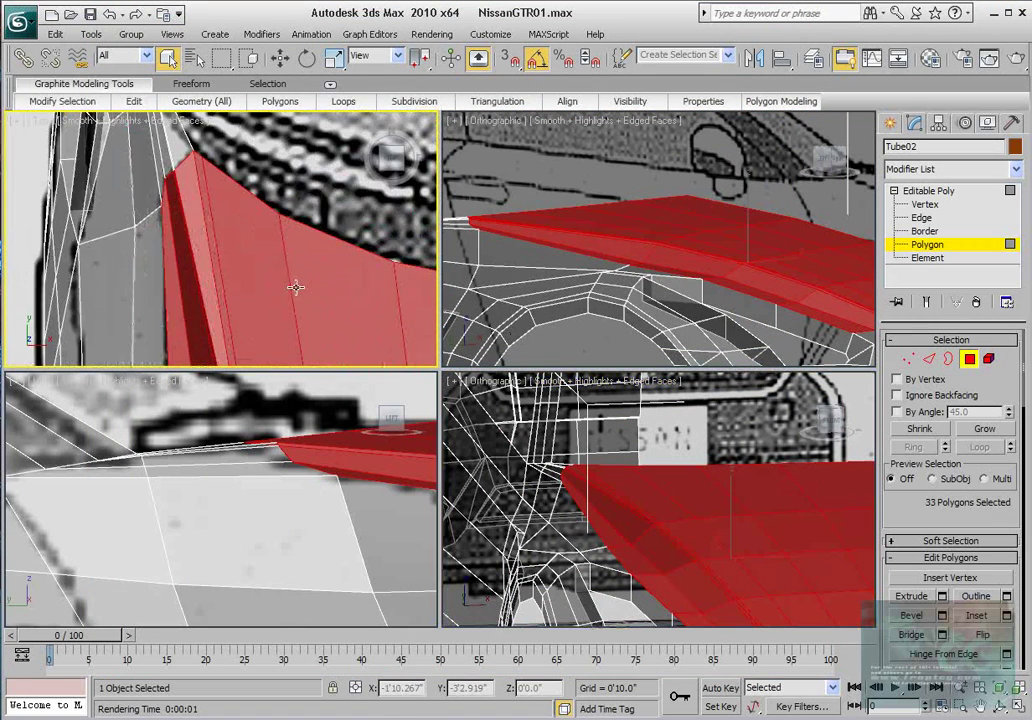
{"action": "scroll", "coordinate": [253, 300], "scroll_direction": "up", "scroll_amount": 4}
{"action": "scroll", "coordinate": [252, 295], "scroll_direction": "down", "scroll_amount": 2}
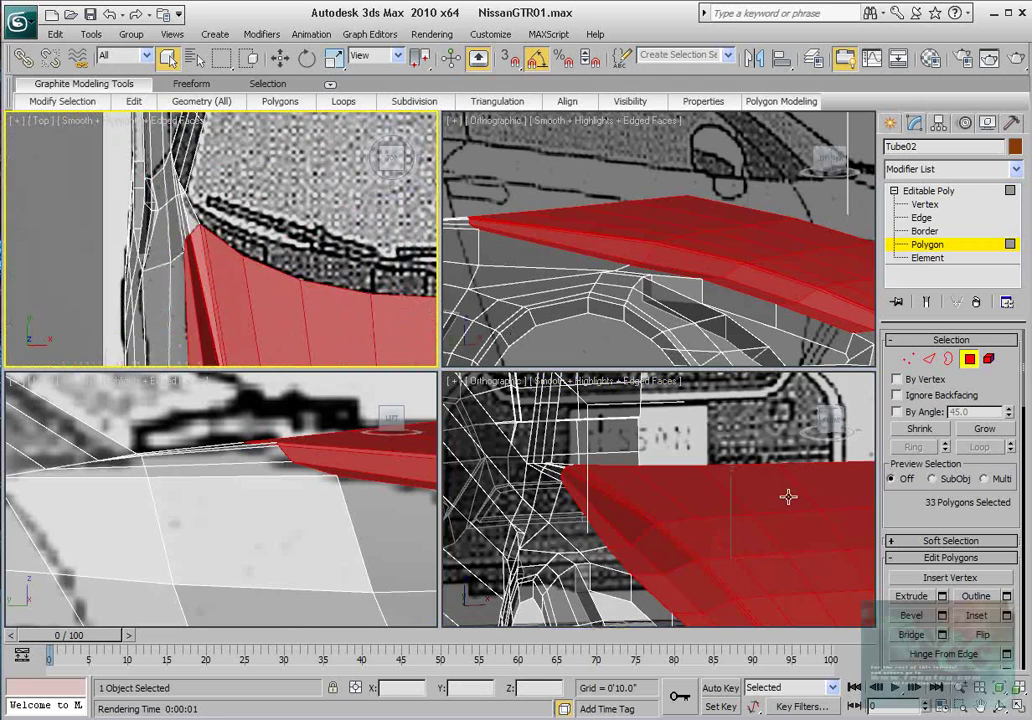
{"action": "middle_click_drag", "start_coordinate": [682, 473], "coordinate": [673, 438]}
{"action": "mouse_move", "coordinate": [693, 486]}
{"action": "middle_mouse_down"}
{"action": "mouse_move", "coordinate": [659, 448]}
{"action": "mouse_move", "coordinate": [714, 534]}
{"action": "mouse_move", "coordinate": [712, 514]}
{"action": "mouse_move", "coordinate": [684, 494]}
{"action": "middle_mouse_up"}
{"action": "scroll", "coordinate": [700, 514], "scroll_direction": "up", "scroll_amount": 3}
{"action": "scroll", "coordinate": [684, 494], "scroll_direction": "up", "scroll_amount": 3}
{"action": "scroll", "coordinate": [250, 240], "scroll_direction": "down", "scroll_amount": 4}
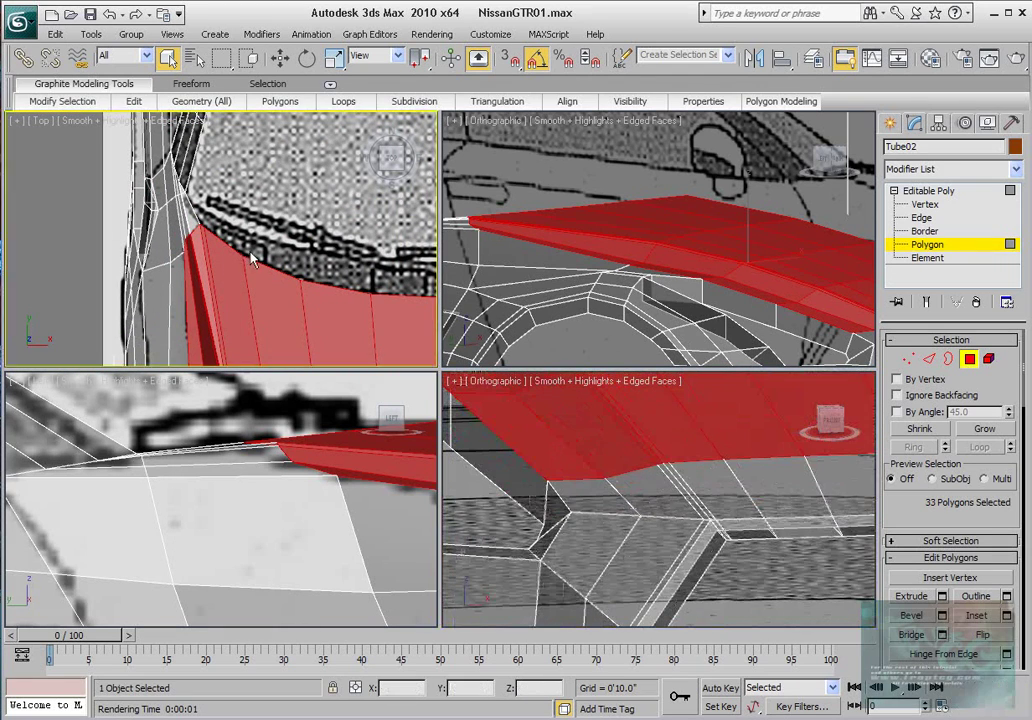
{"action": "scroll", "coordinate": [255, 235], "scroll_direction": "up", "scroll_amount": 6}
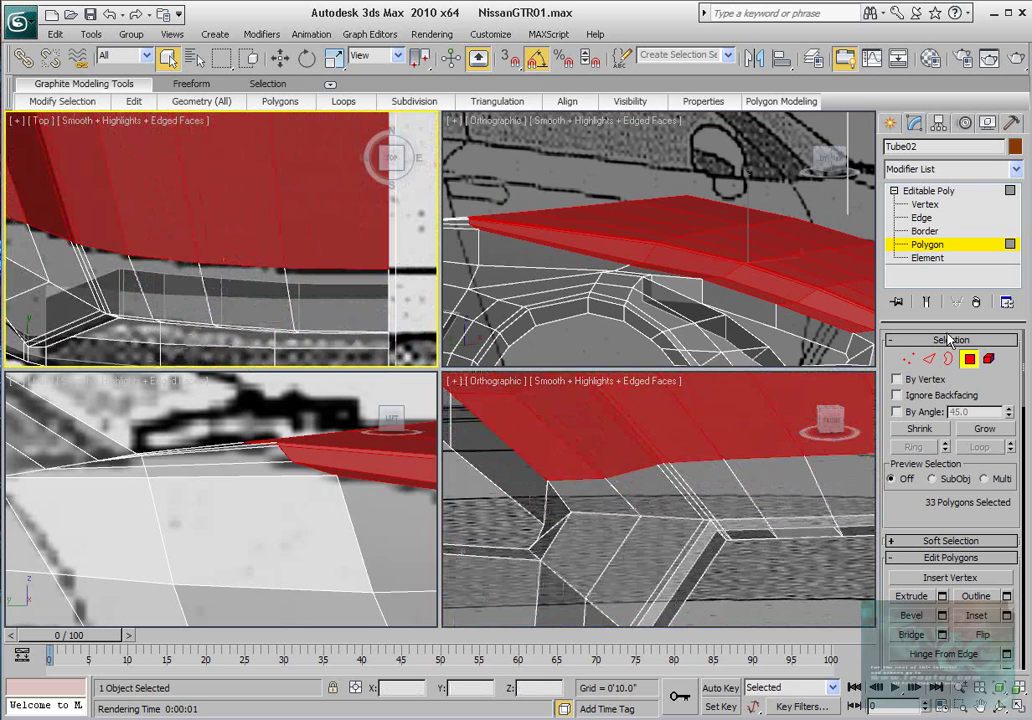
- Switch to edge editing and select the first four edges of the hood's front seam, from the centre line outward, in the top view
{"action": "key", "text": "2"}
{"action": "left_click", "coordinate": [338, 267]}
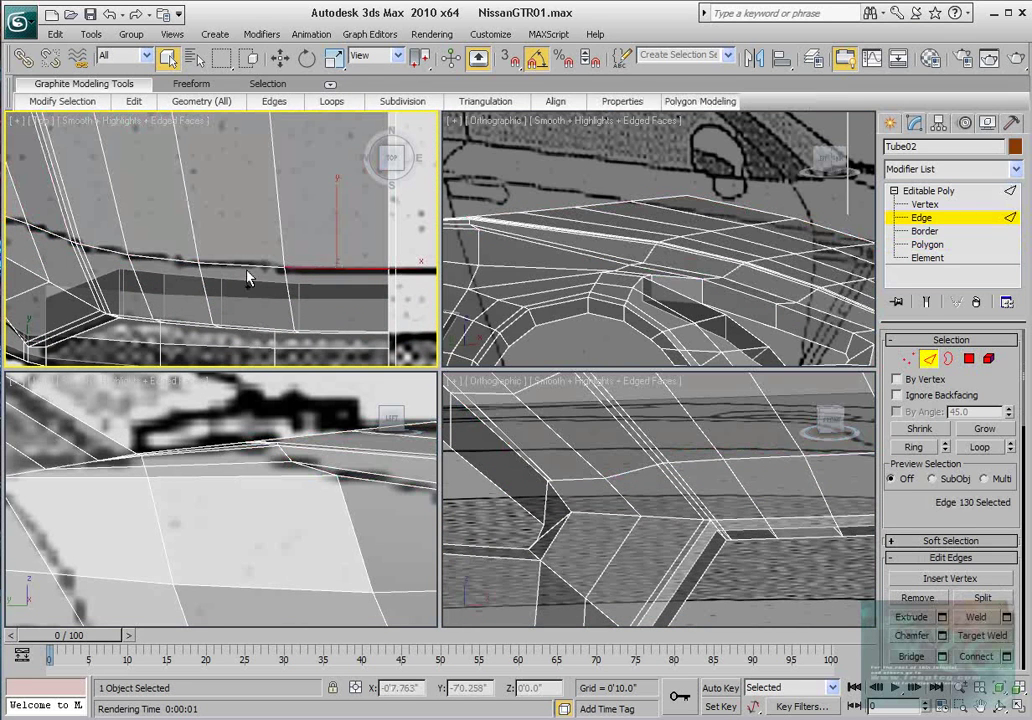
{"action": "left_click", "coordinate": [210, 262], "text": "ctrl"}
{"action": "left_click", "coordinate": [153, 258], "text": "ctrl"}
{"action": "left_click", "coordinate": [104, 249], "text": "ctrl"}
{"action": "middle_click_drag", "start_coordinate": [101, 254], "coordinate": [272, 268]}
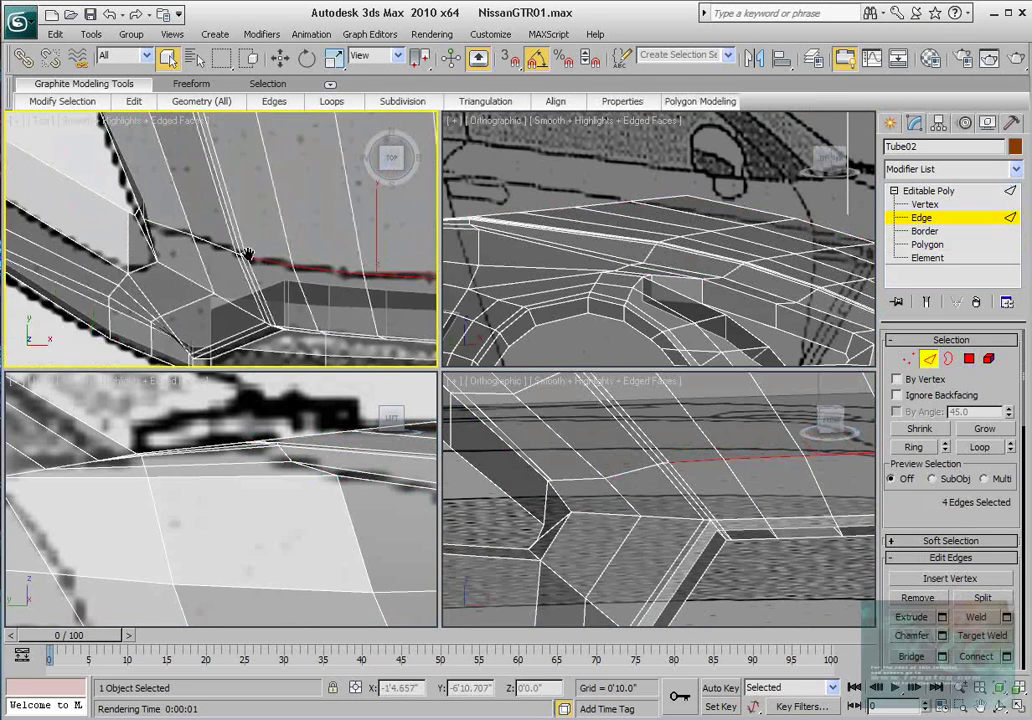
{"action": "scroll", "coordinate": [283, 275], "scroll_direction": "up", "scroll_amount": 3}
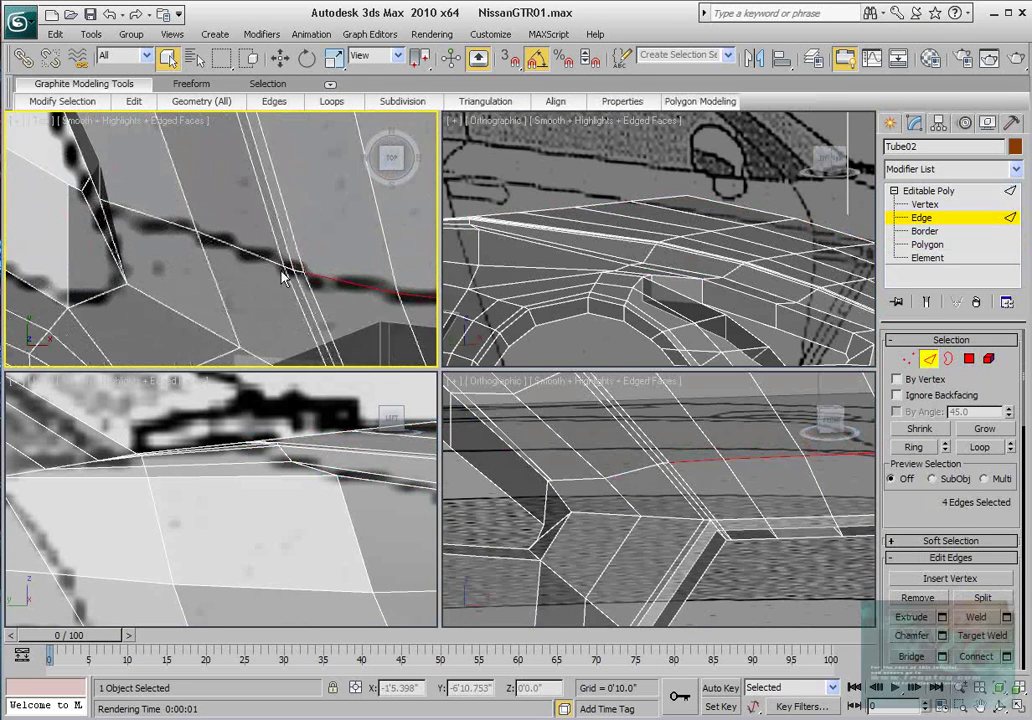
- Extend the front seam selection across the short crease edges and the two outer edges up to the headlight corner
{"action": "left_click", "coordinate": [249, 60]}
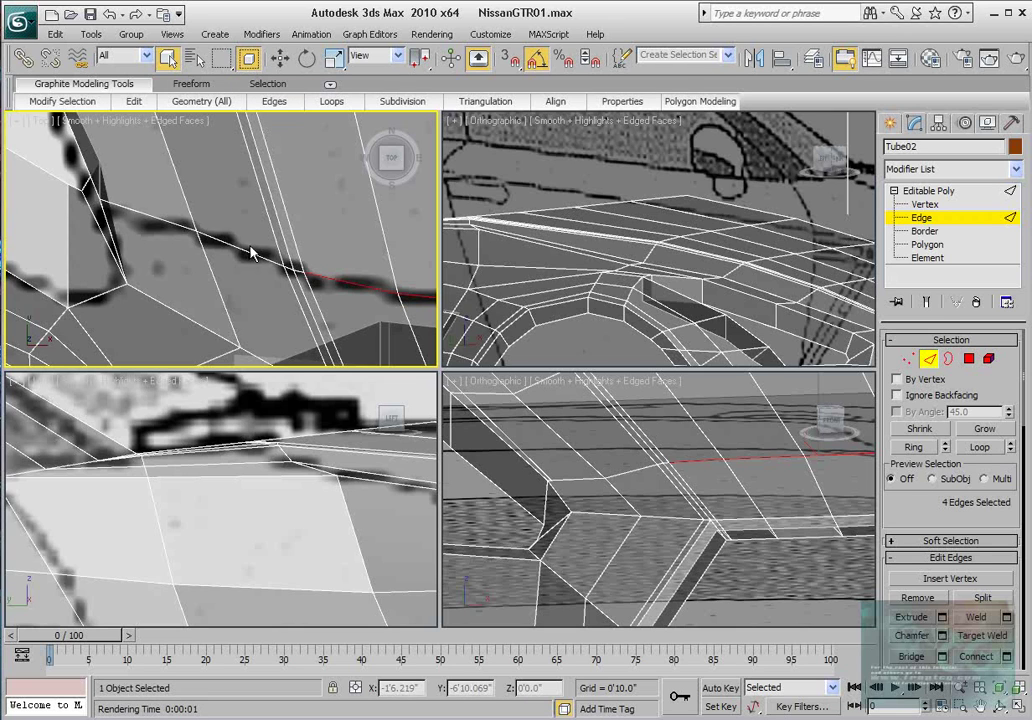
{"action": "left_click_drag", "start_coordinate": [252, 248], "coordinate": [320, 286], "text": "ctrl"}
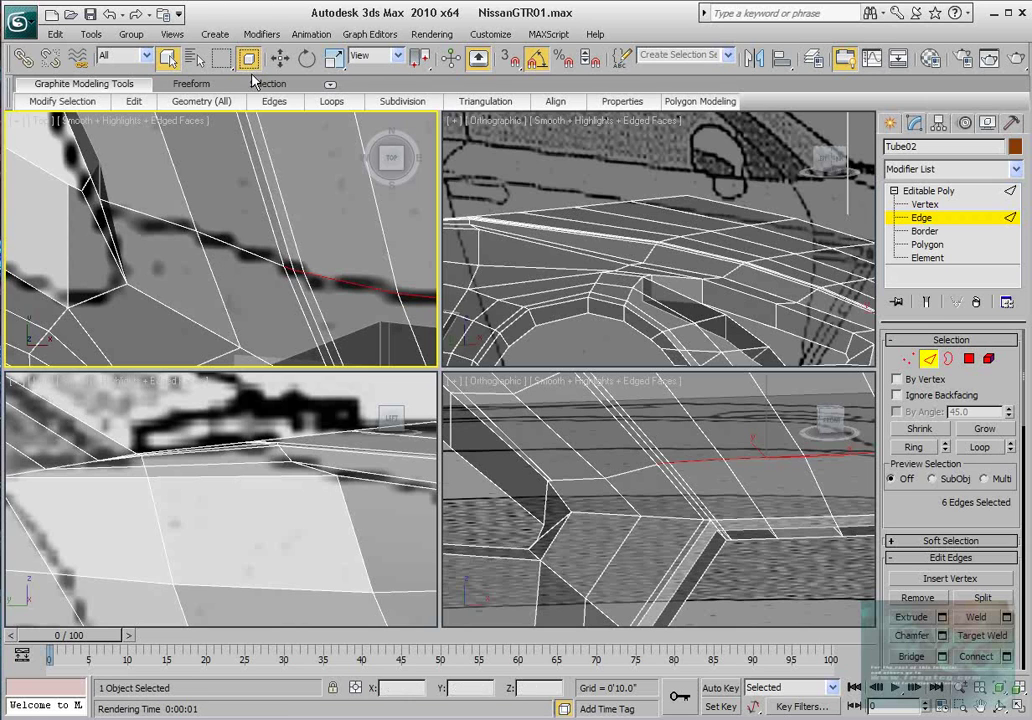
{"action": "left_click", "coordinate": [220, 243], "text": "ctrl"}
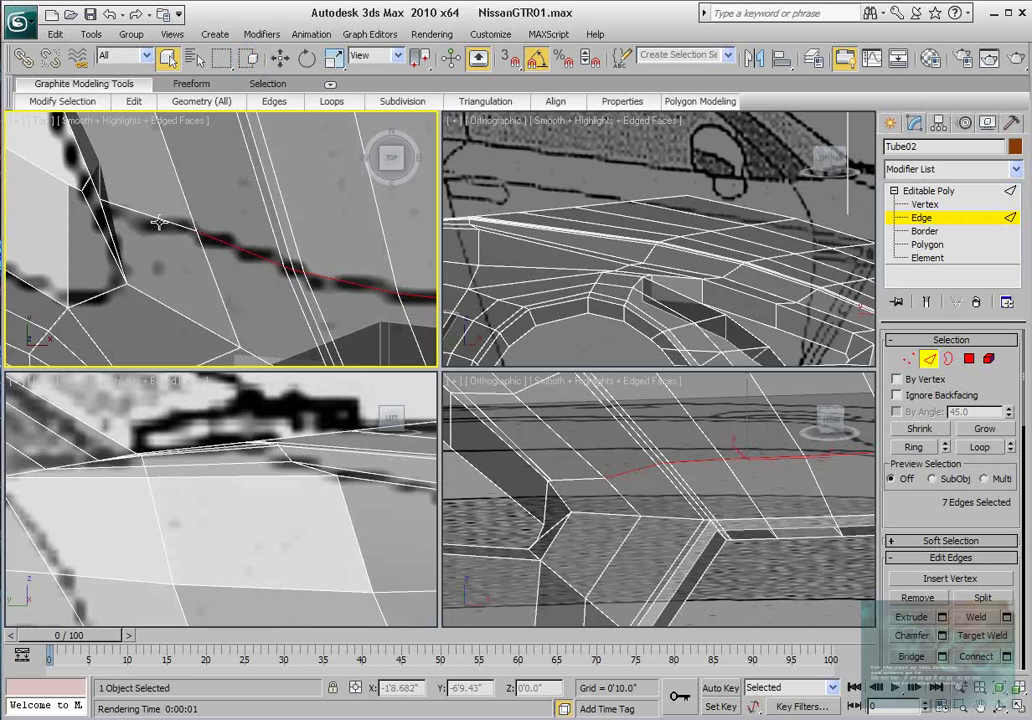
{"action": "left_click", "coordinate": [158, 222], "text": "ctrl"}
- Try adding the two hood edges alongside the headlight to the seam edge selection in the top view
{"action": "scroll", "coordinate": [168, 184], "scroll_direction": "up", "scroll_amount": 2}
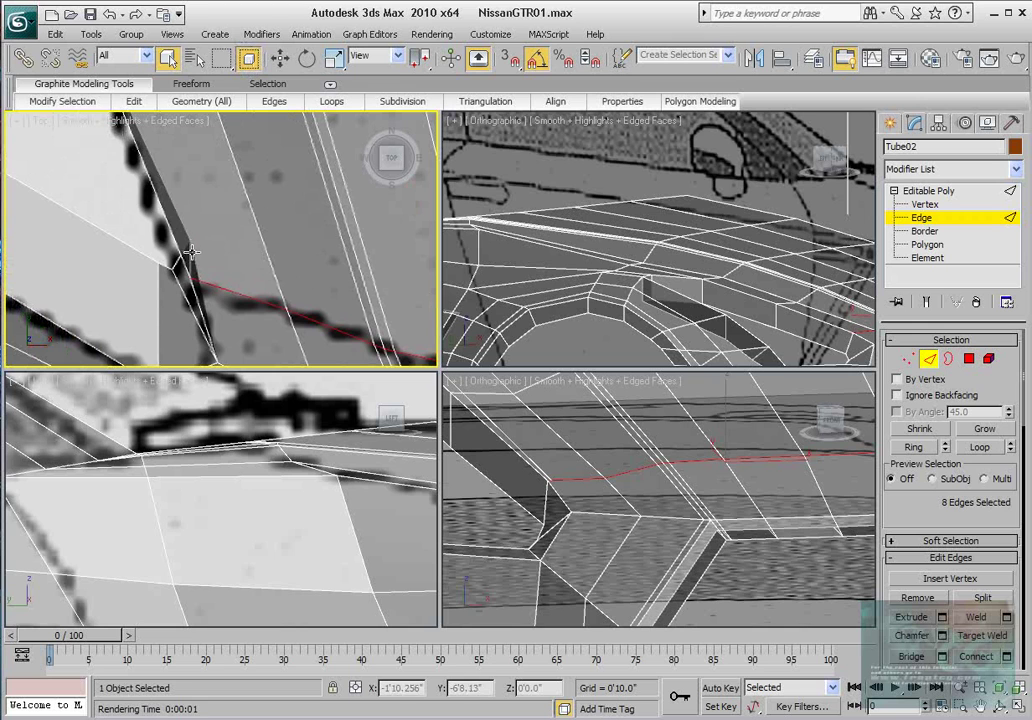
{"action": "left_click", "coordinate": [176, 241], "text": "ctrl"}
{"action": "scroll", "coordinate": [209, 291], "scroll_direction": "down", "scroll_amount": 2}
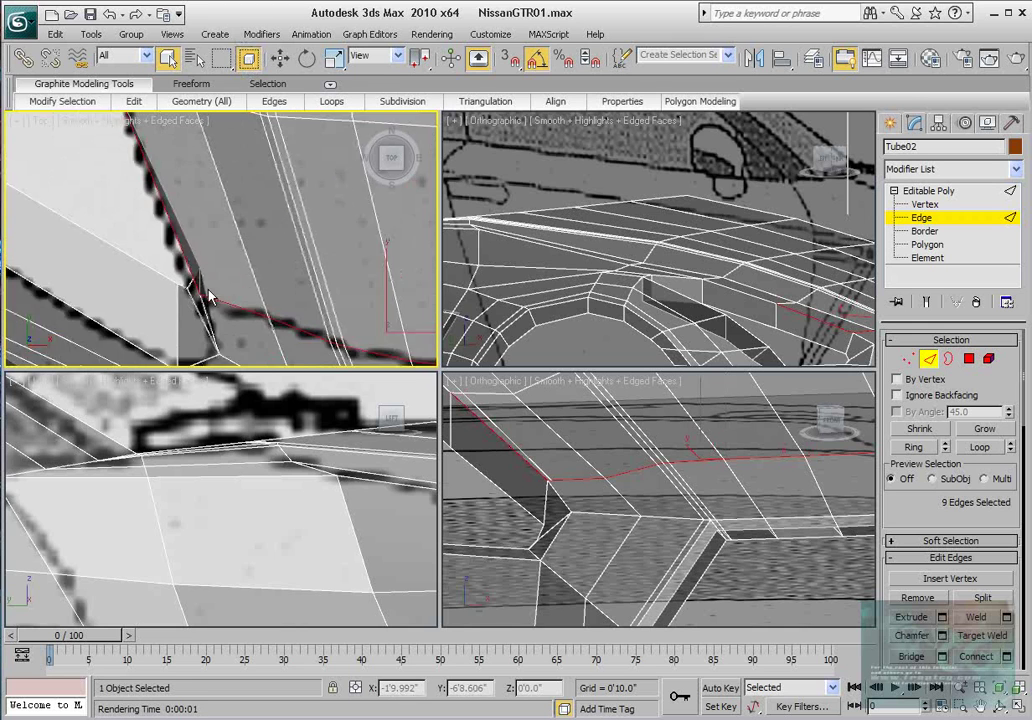
{"action": "scroll", "coordinate": [209, 296], "scroll_direction": "down", "scroll_amount": 2}
{"action": "scroll", "coordinate": [217, 245], "scroll_direction": "up", "scroll_amount": 4}
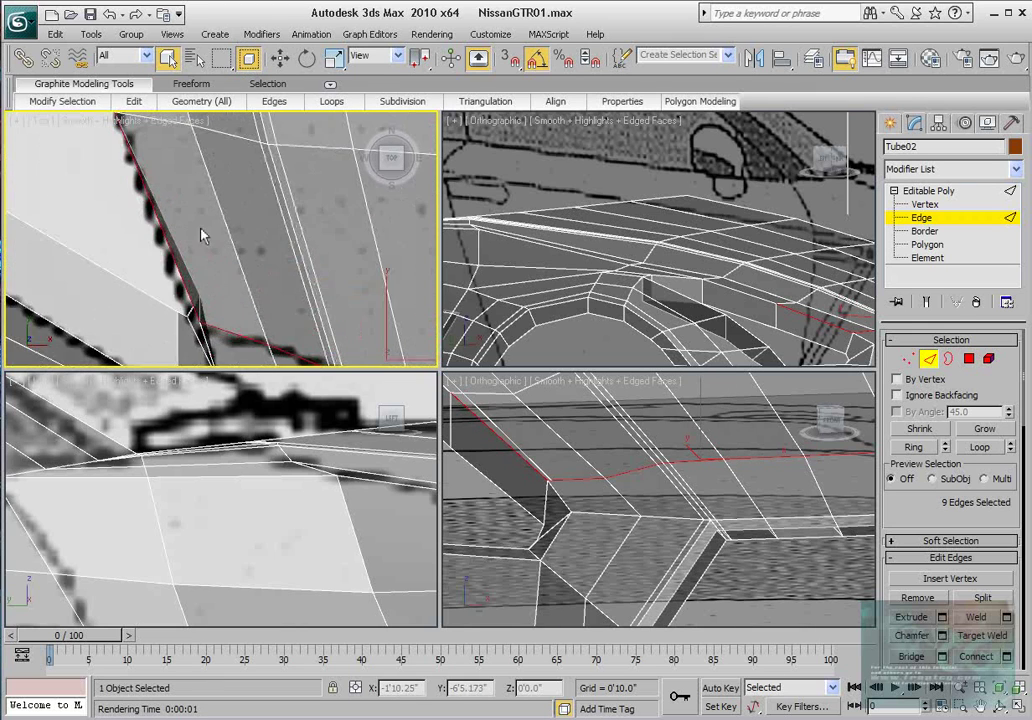
{"action": "left_click", "coordinate": [157, 229], "text": "ctrl"}
{"action": "middle_click_drag", "start_coordinate": [160, 202], "coordinate": [188, 260]}
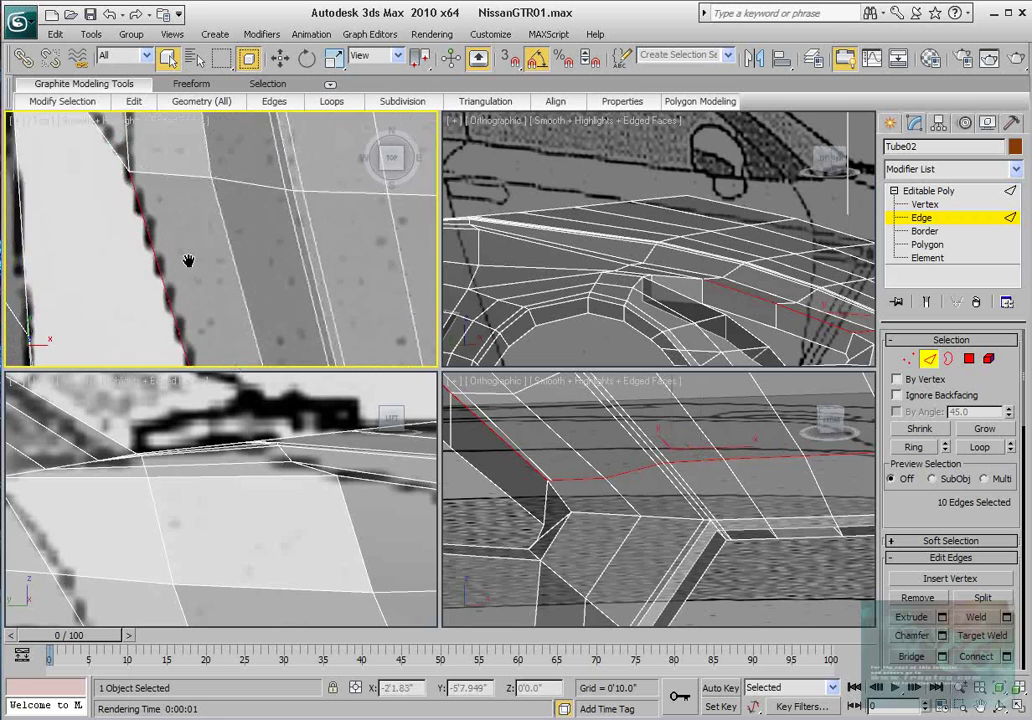
- Recheck the reference photo and remove the two edges alongside the headlight from the edge selection
{"action": "scroll", "coordinate": [188, 260], "scroll_direction": "down", "scroll_amount": 2}
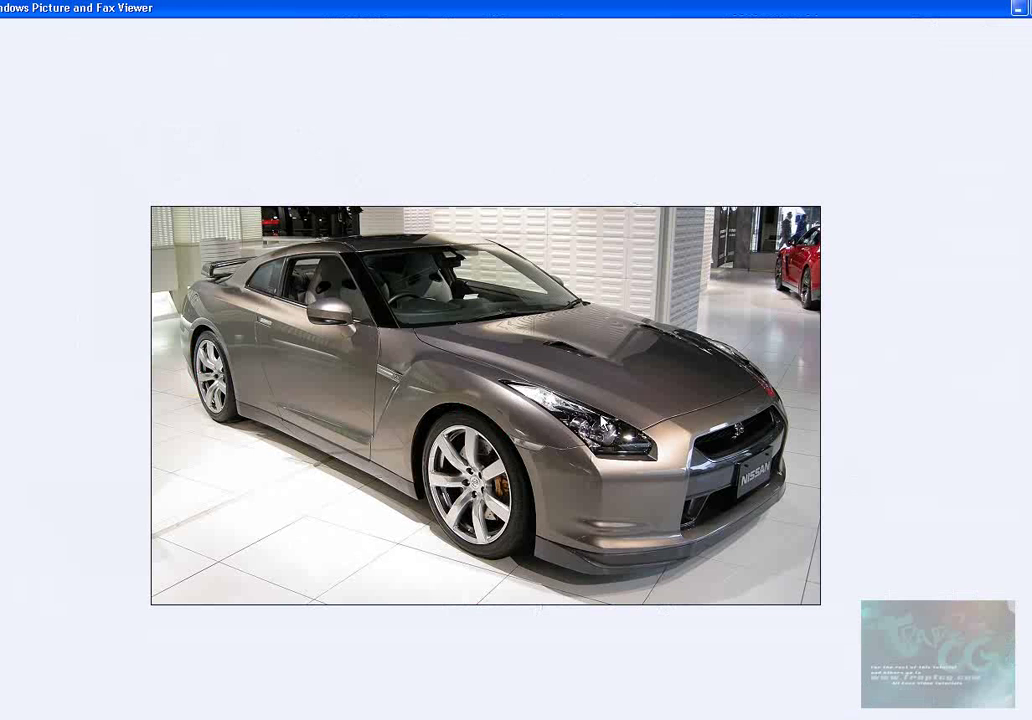
{"action": "left_click", "coordinate": [1015, 10]}
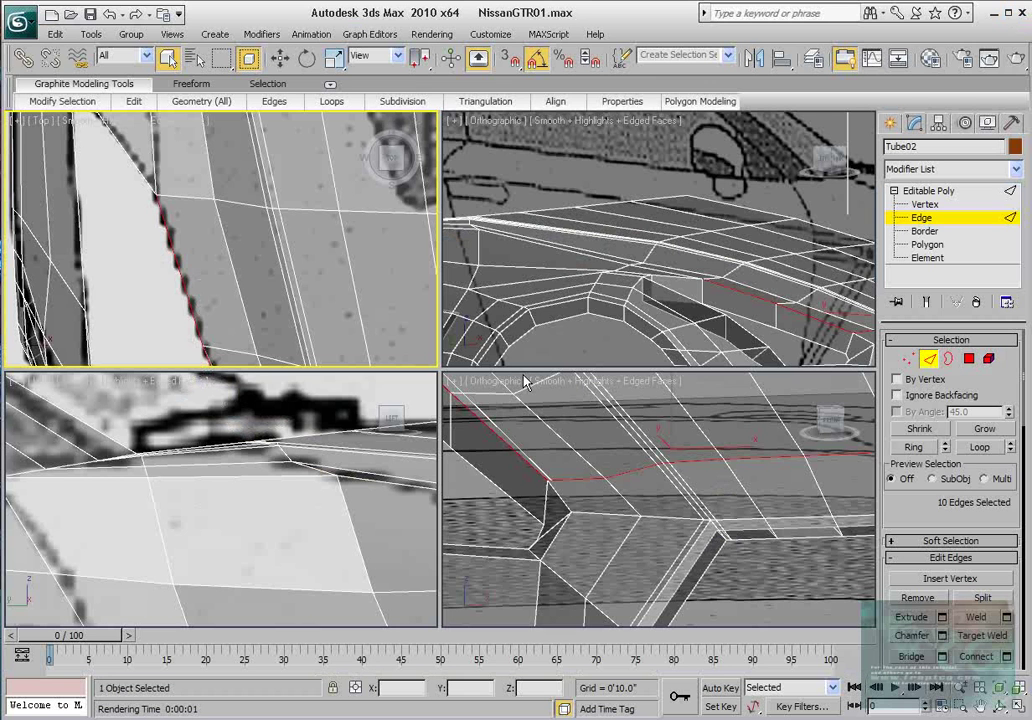
{"action": "middle_click_drag", "start_coordinate": [207, 301], "coordinate": [207, 234]}
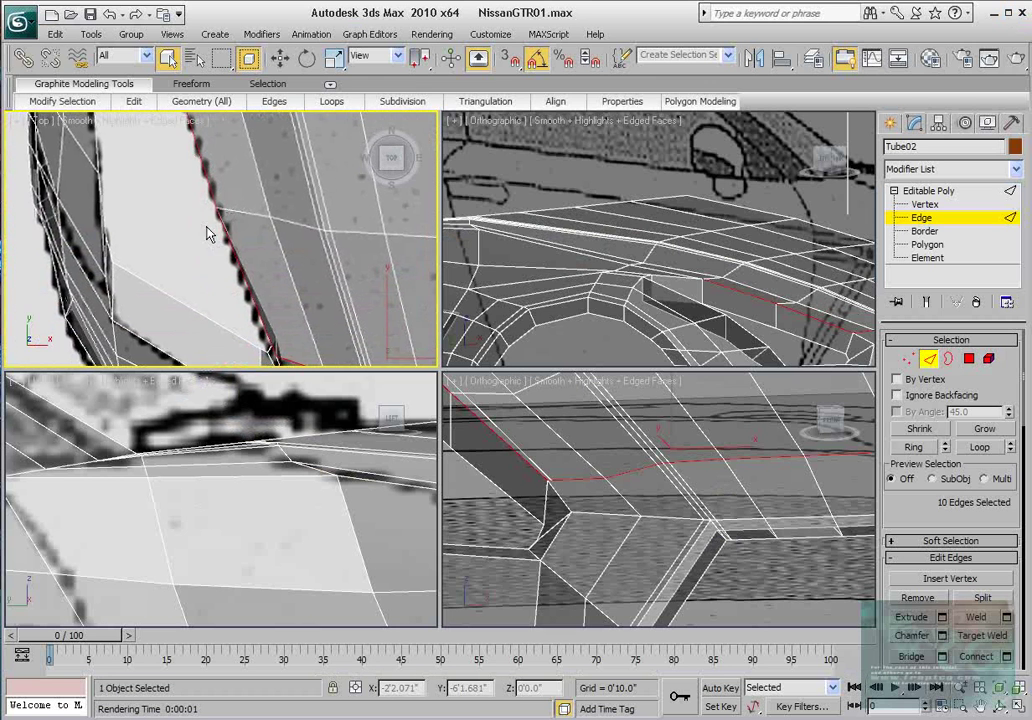
{"action": "left_click", "coordinate": [227, 230], "text": "alt"}
{"action": "left_click", "coordinate": [212, 192], "text": "alt"}
{"action": "scroll", "coordinate": [286, 288], "scroll_direction": "down", "scroll_amount": 2}
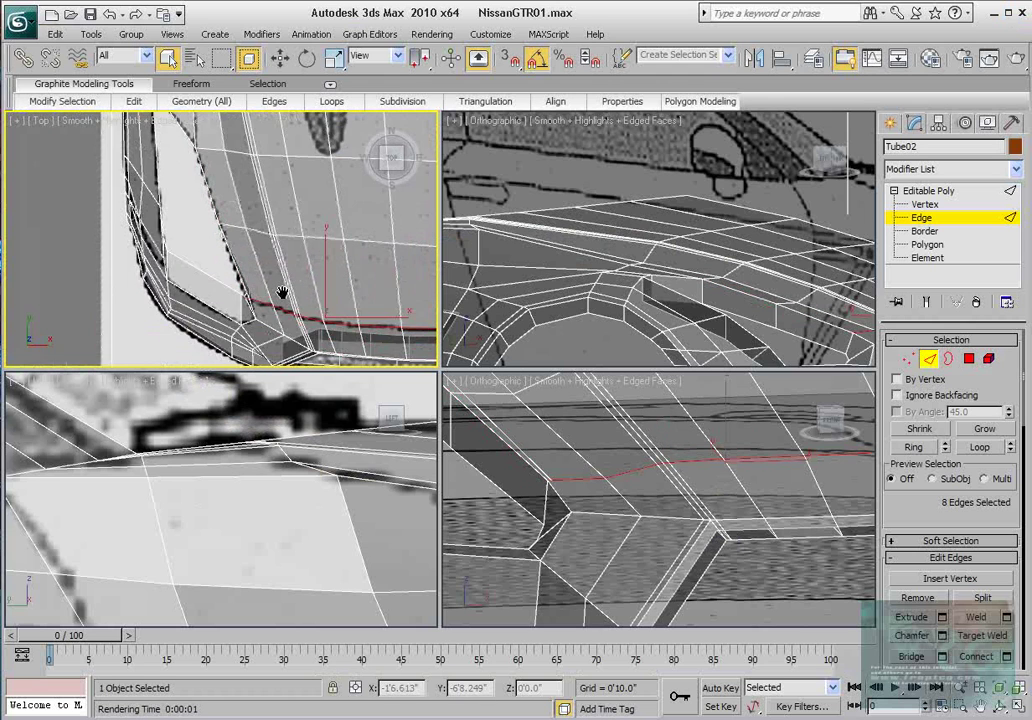
- Save the scene and add the edge rising from the hood's headlight corner to the seam edge selection
{"action": "middle_click_drag", "start_coordinate": [286, 322], "coordinate": [250, 268]}
{"action": "scroll", "coordinate": [250, 268], "scroll_direction": "up", "scroll_amount": 3}
{"action": "scroll", "coordinate": [220, 248], "scroll_direction": "up", "scroll_amount": 2}
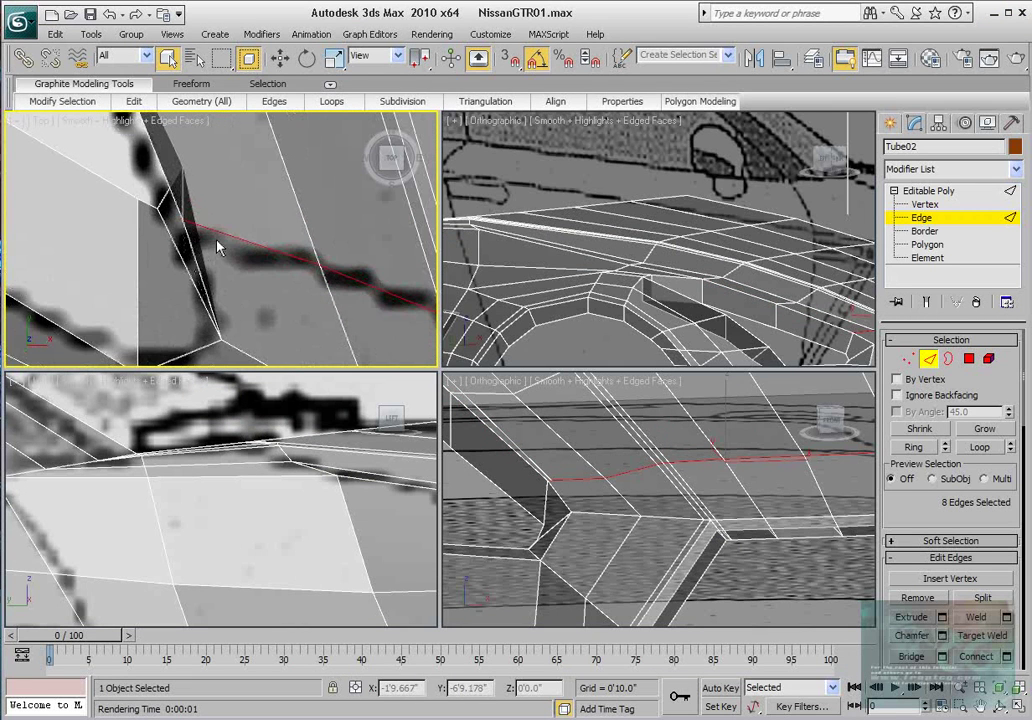
{"action": "key", "text": "ctrl+s"}
{"action": "left_click", "coordinate": [183, 193], "text": "ctrl"}
- Return to polygon editing and select the three narrow polygons below the hood's outer edge beside the headlight in the front view
{"action": "middle_click_drag", "start_coordinate": [620, 467], "coordinate": [666, 505]}
{"action": "scroll", "coordinate": [689, 500], "scroll_direction": "down", "scroll_amount": 2}
{"action": "scroll", "coordinate": [666, 493], "scroll_direction": "up", "scroll_amount": 2}
{"action": "scroll", "coordinate": [598, 482], "scroll_direction": "down", "scroll_amount": 2}
{"action": "scroll", "coordinate": [598, 482], "scroll_direction": "down", "scroll_amount": 2}
{"action": "left_click", "coordinate": [970, 359]}
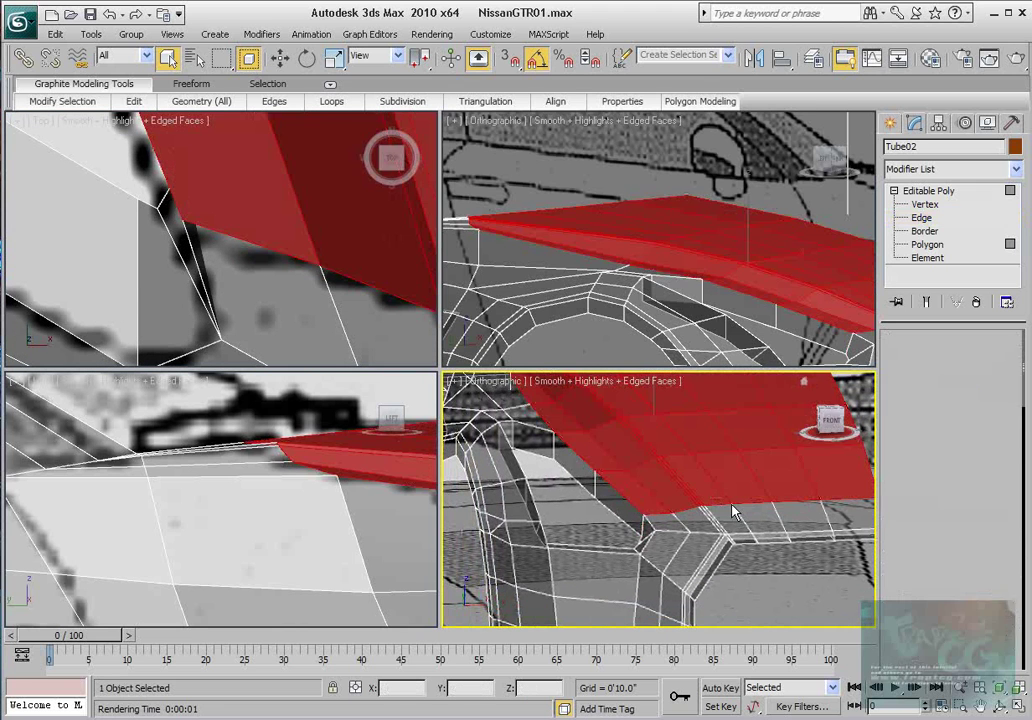
{"action": "left_click", "coordinate": [613, 502]}
{"action": "left_click", "coordinate": [580, 477], "text": "ctrl"}
{"action": "left_click", "coordinate": [532, 437], "text": "ctrl"}
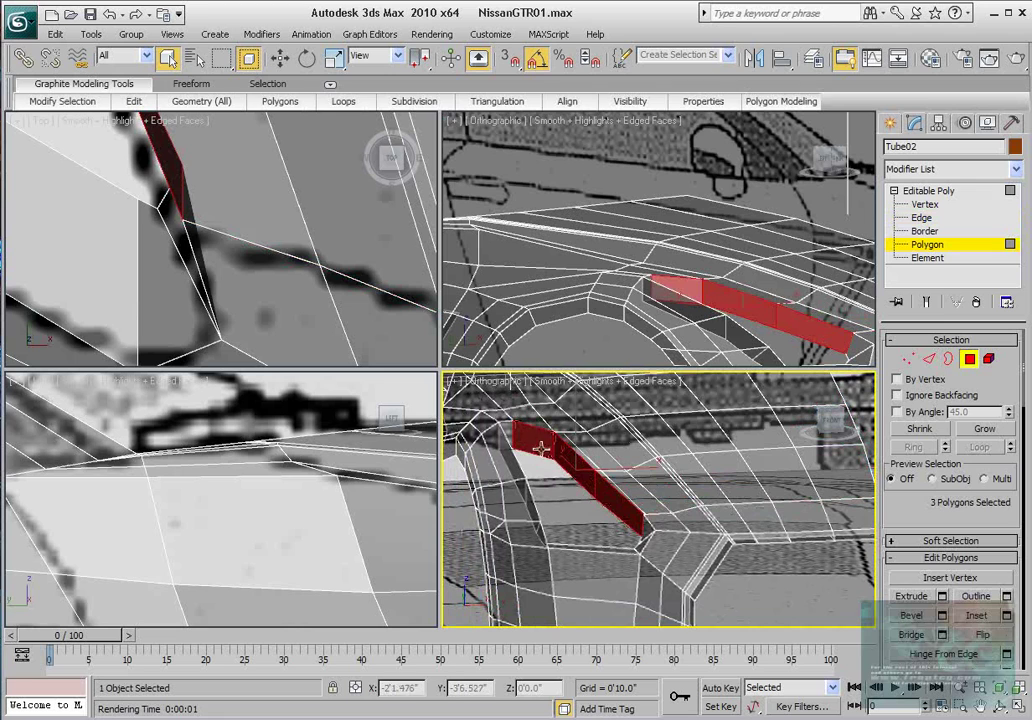
- Look through the polygon and selection tools and try the Tops selection on the three narrow polygons
{"action": "mouse_move", "coordinate": [291, 108]}
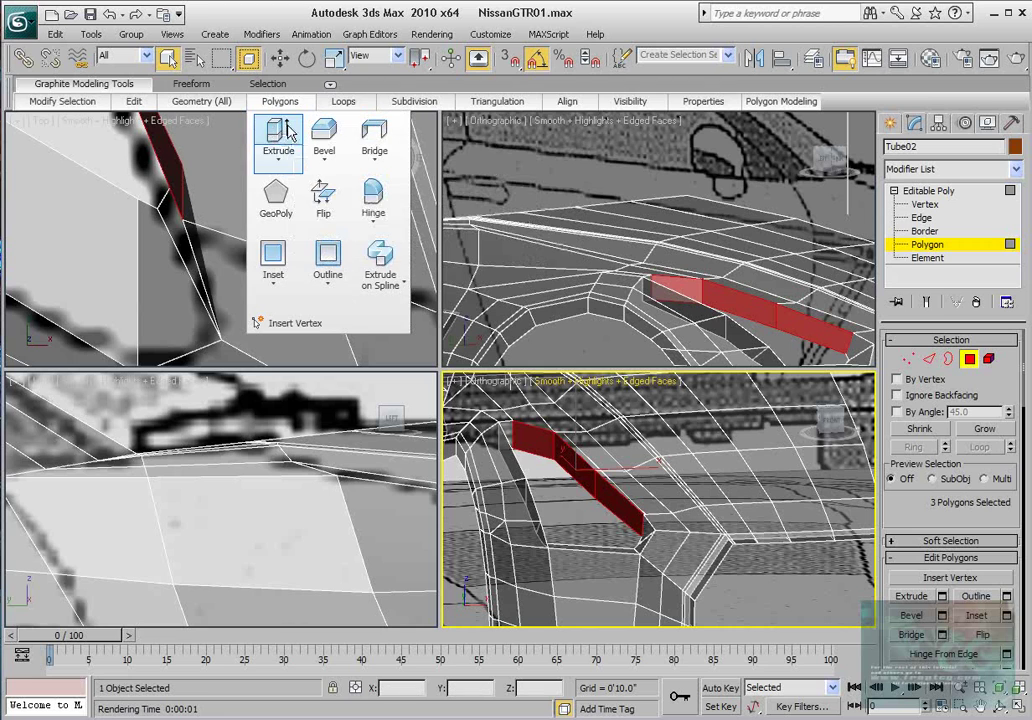
{"action": "mouse_move", "coordinate": [180, 112]}
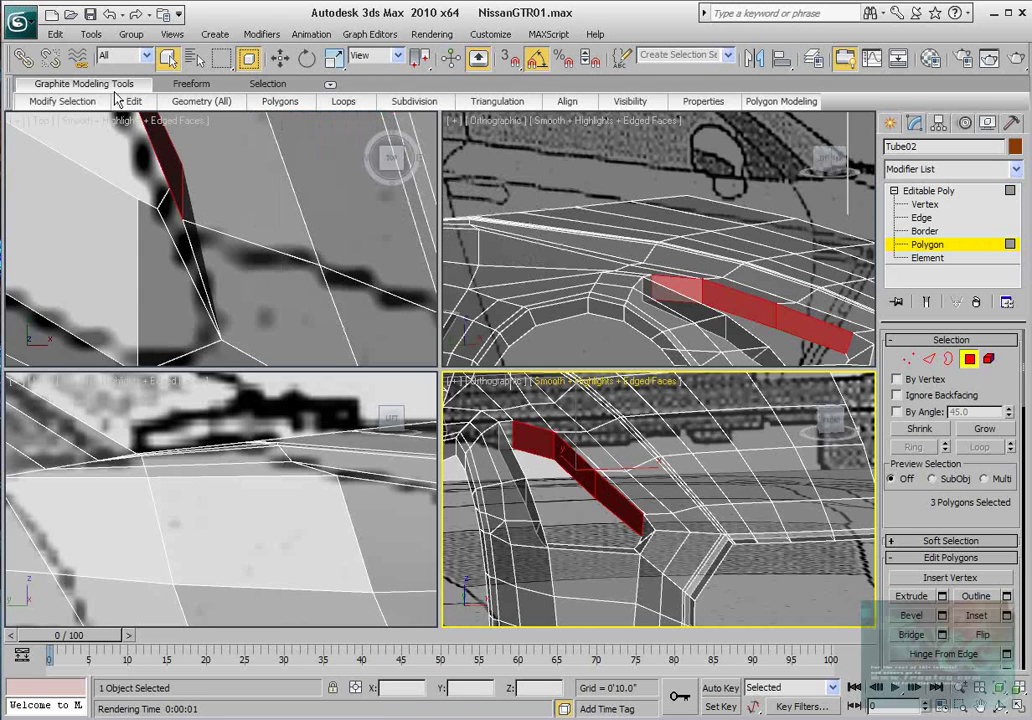
{"action": "left_click", "coordinate": [262, 84]}
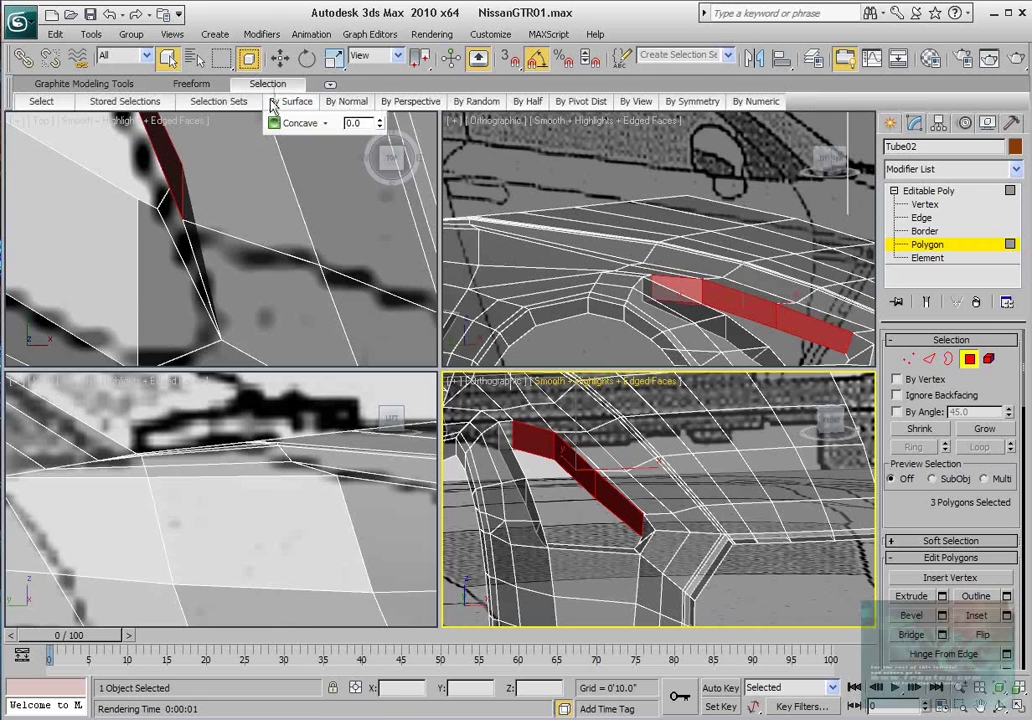
{"action": "mouse_move", "coordinate": [217, 110]}
{"action": "mouse_move", "coordinate": [58, 108]}
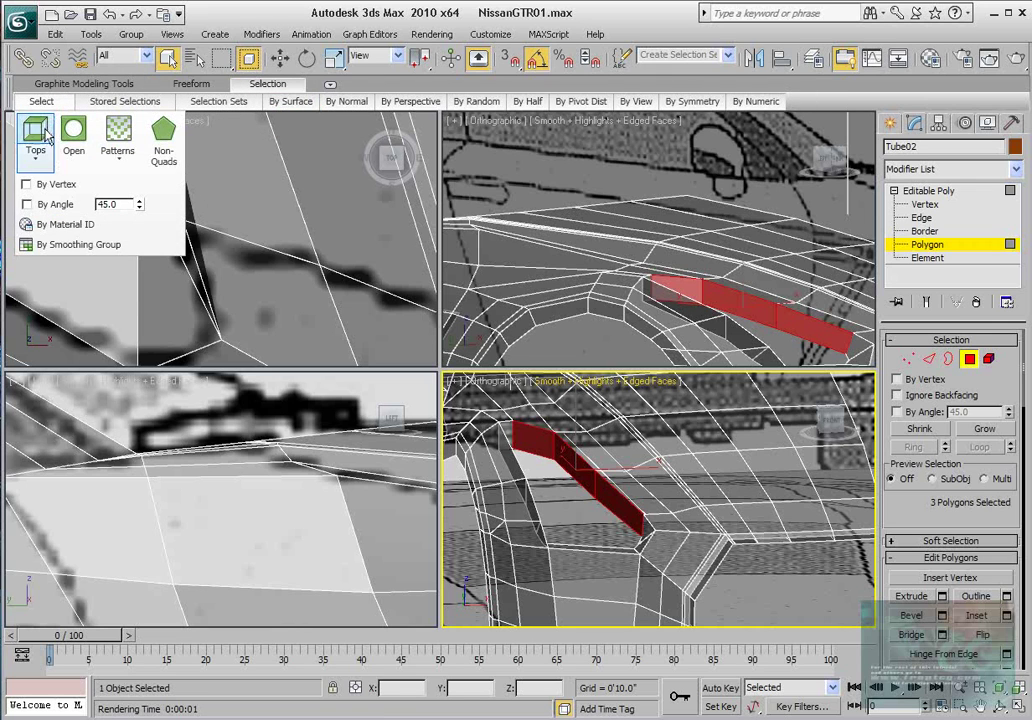
{"action": "left_click", "coordinate": [42, 133]}
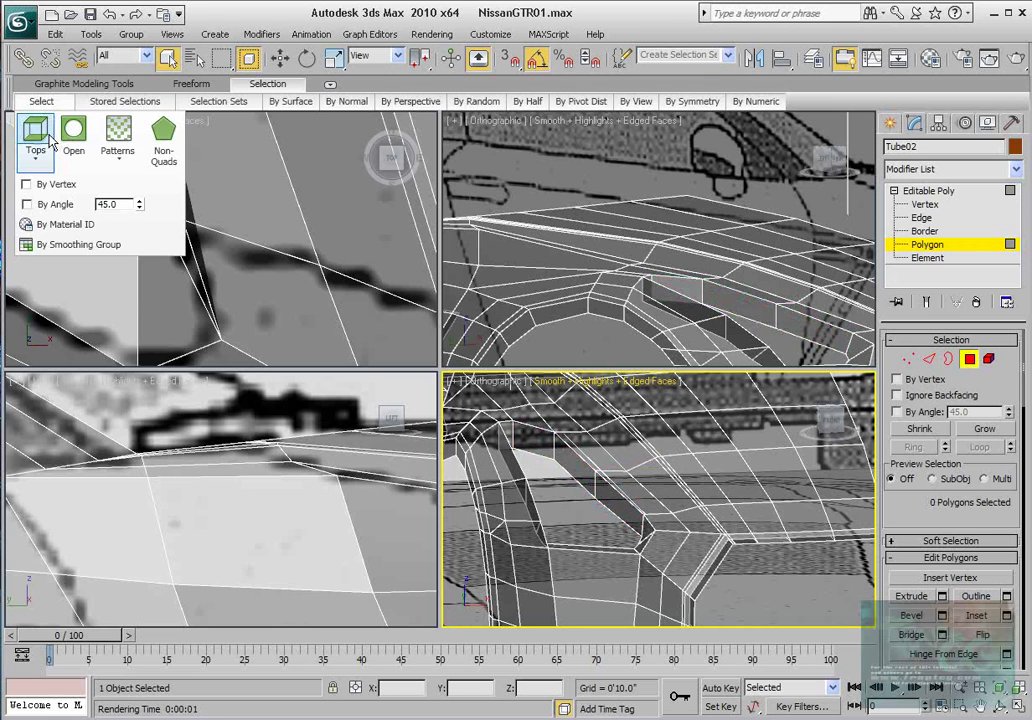
- Select the two adjacent narrow polygons along the headlight opening's inner rim and apply Insert Loop to them
{"action": "left_click", "coordinate": [604, 497]}
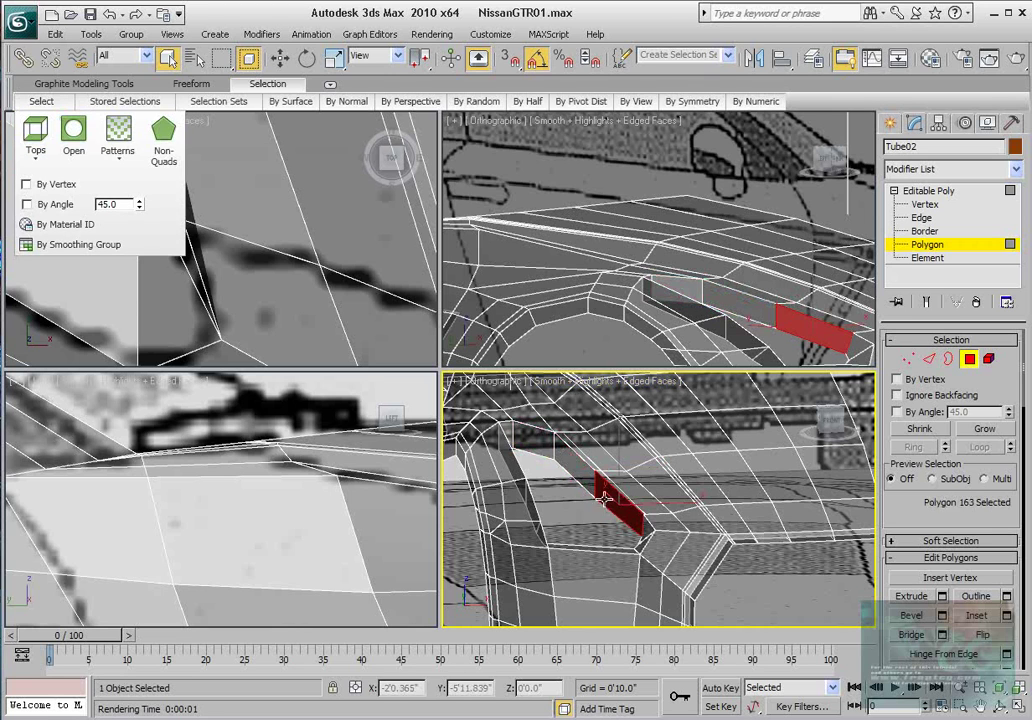
{"action": "left_click", "coordinate": [574, 456], "text": "ctrl"}
{"action": "mouse_move", "coordinate": [218, 108]}
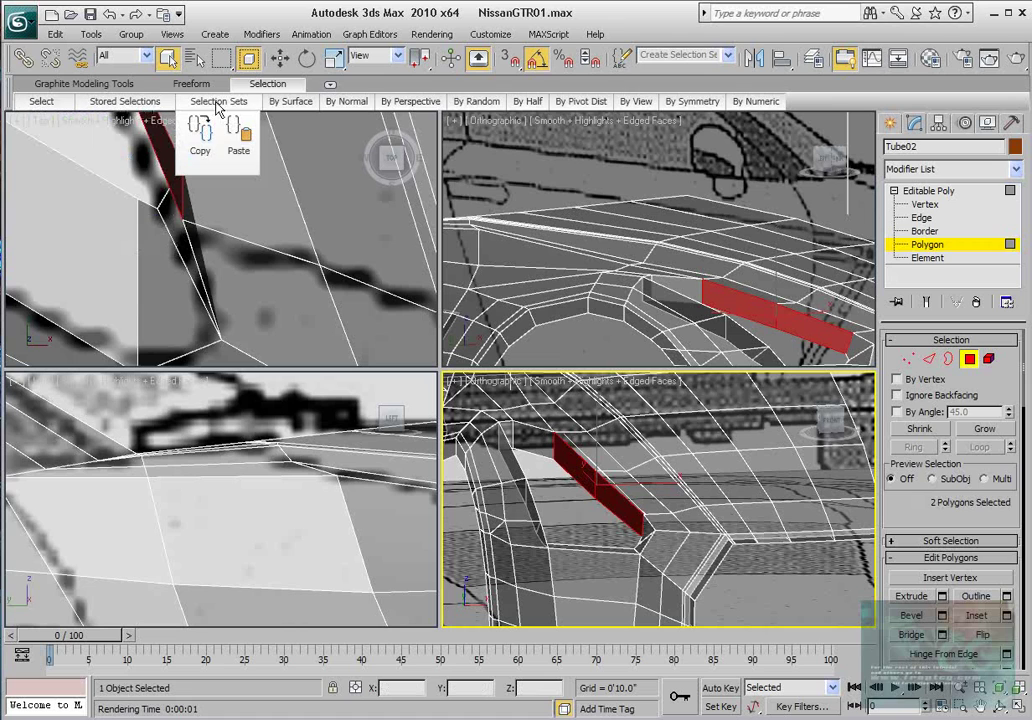
{"action": "mouse_move", "coordinate": [344, 108]}
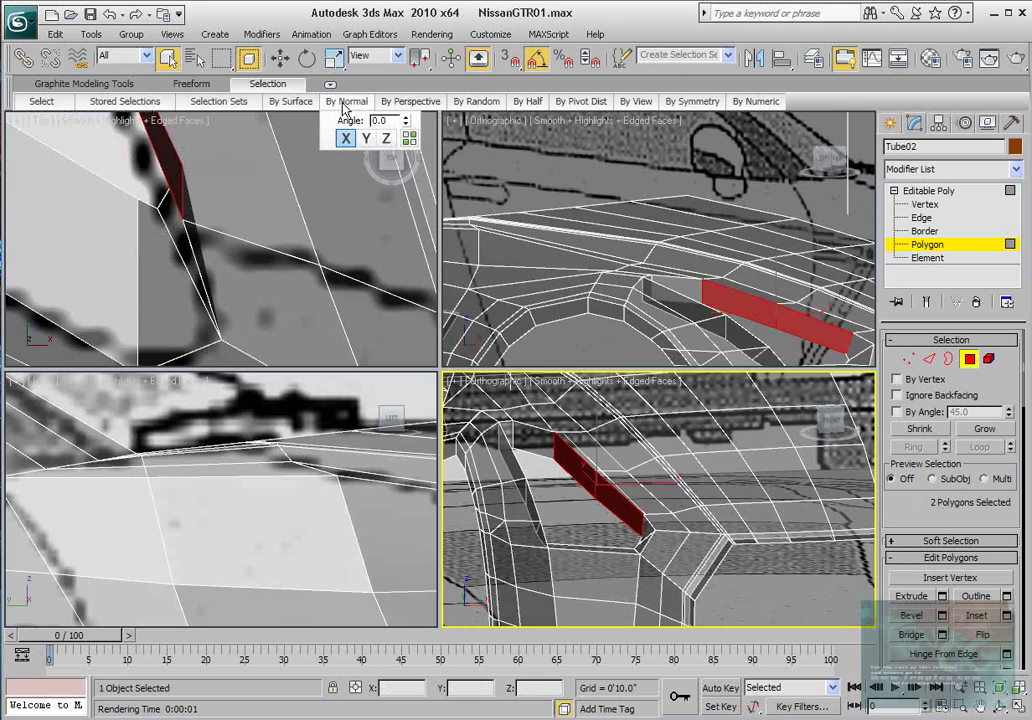
{"action": "mouse_move", "coordinate": [407, 112]}
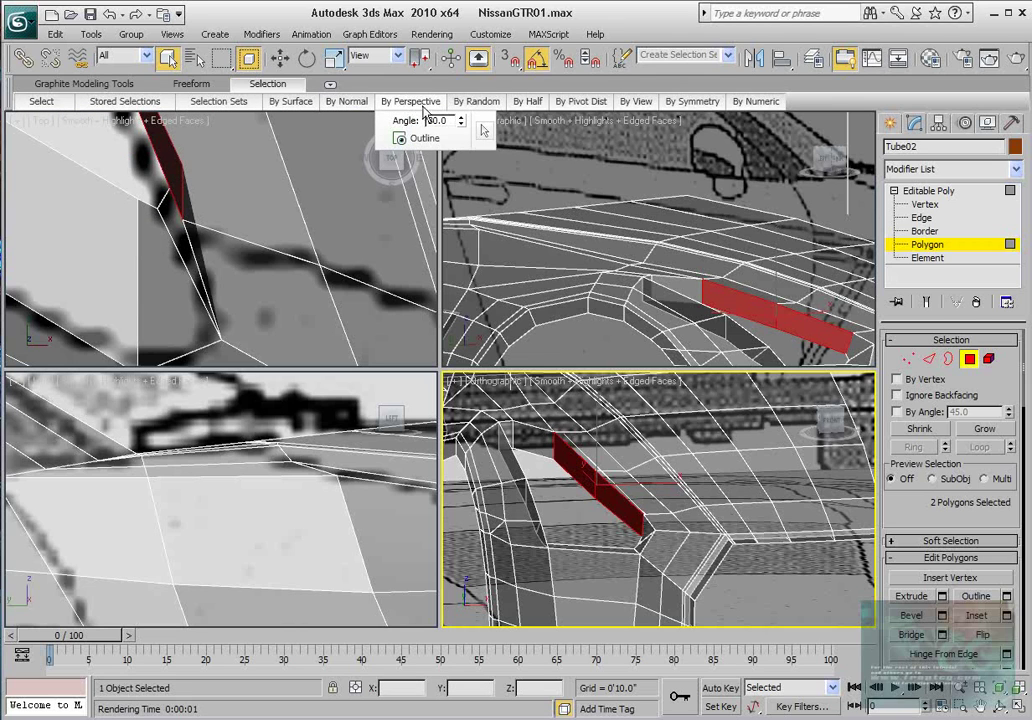
{"action": "mouse_move", "coordinate": [471, 113]}
{"action": "mouse_move", "coordinate": [534, 108]}
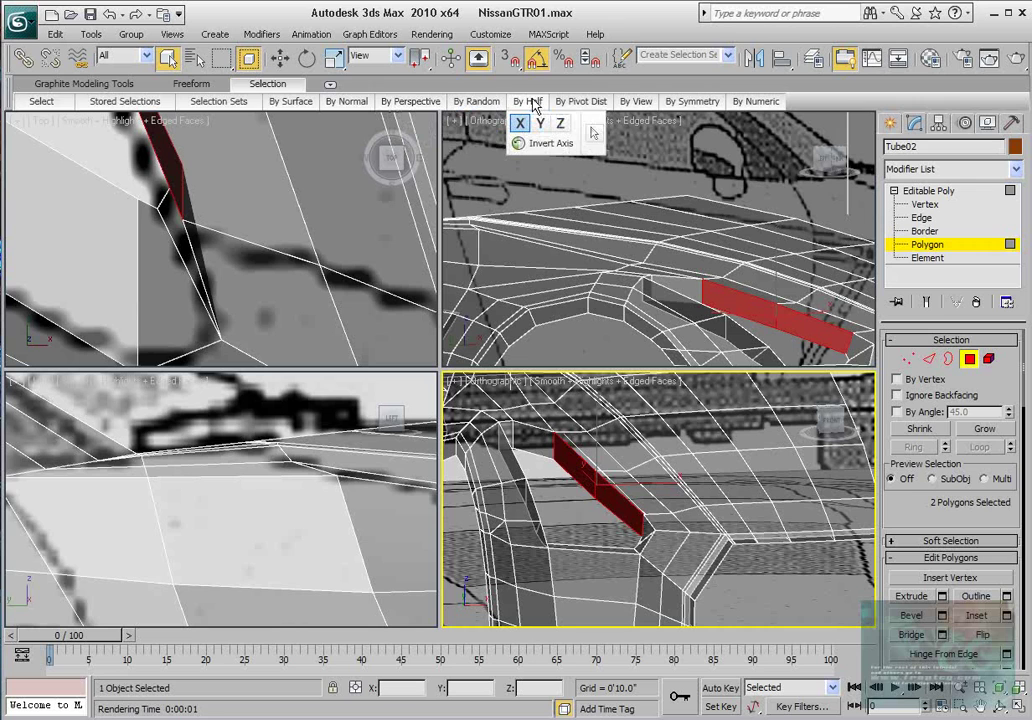
{"action": "mouse_move", "coordinate": [636, 108]}
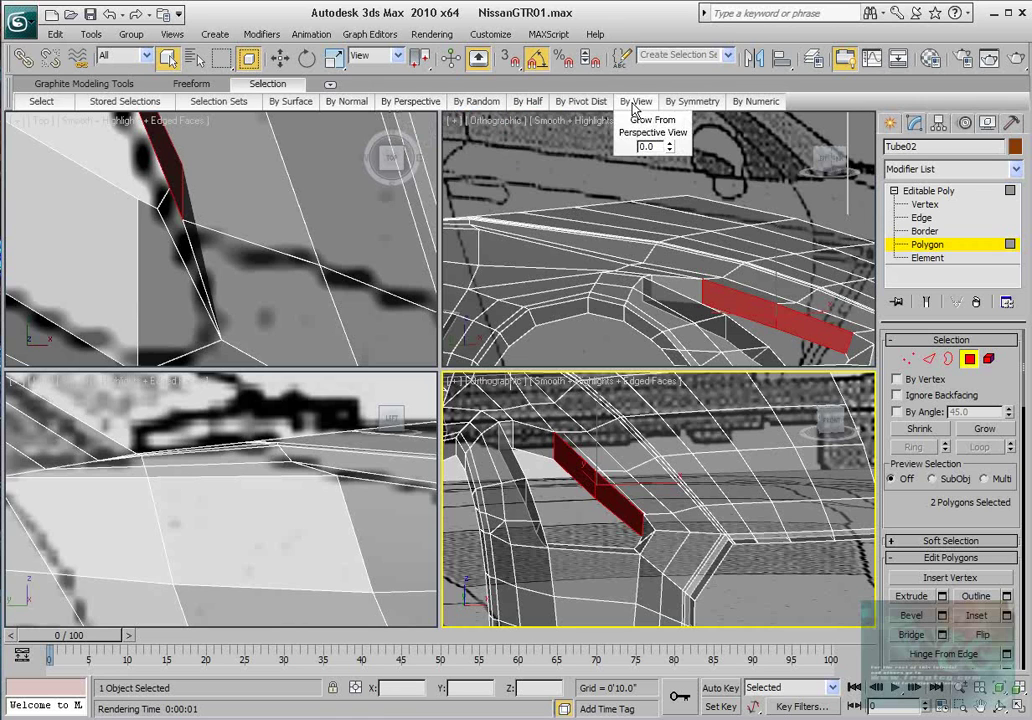
{"action": "left_click", "coordinate": [186, 83]}
{"action": "left_click", "coordinate": [100, 85]}
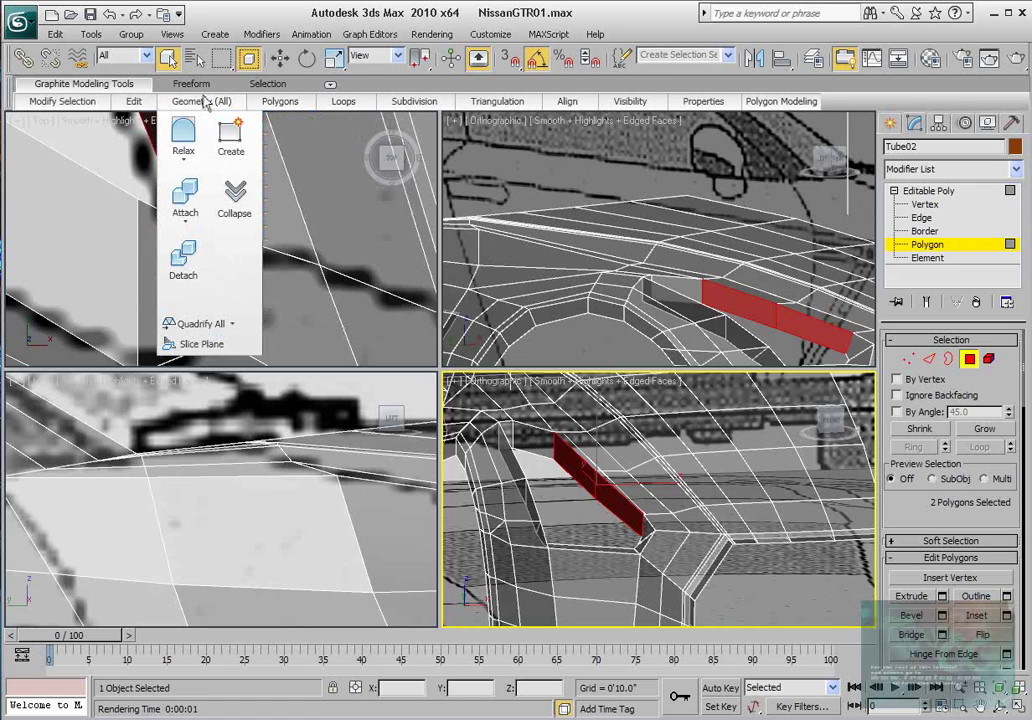
{"action": "mouse_move", "coordinate": [132, 104]}
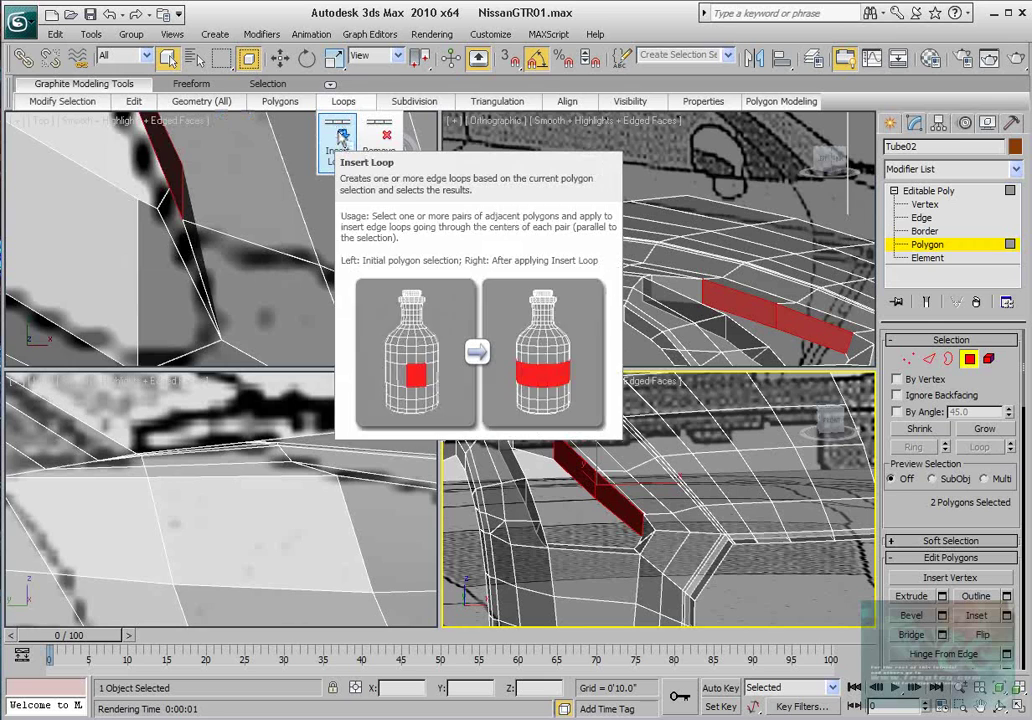
{"action": "left_click", "coordinate": [341, 138]}
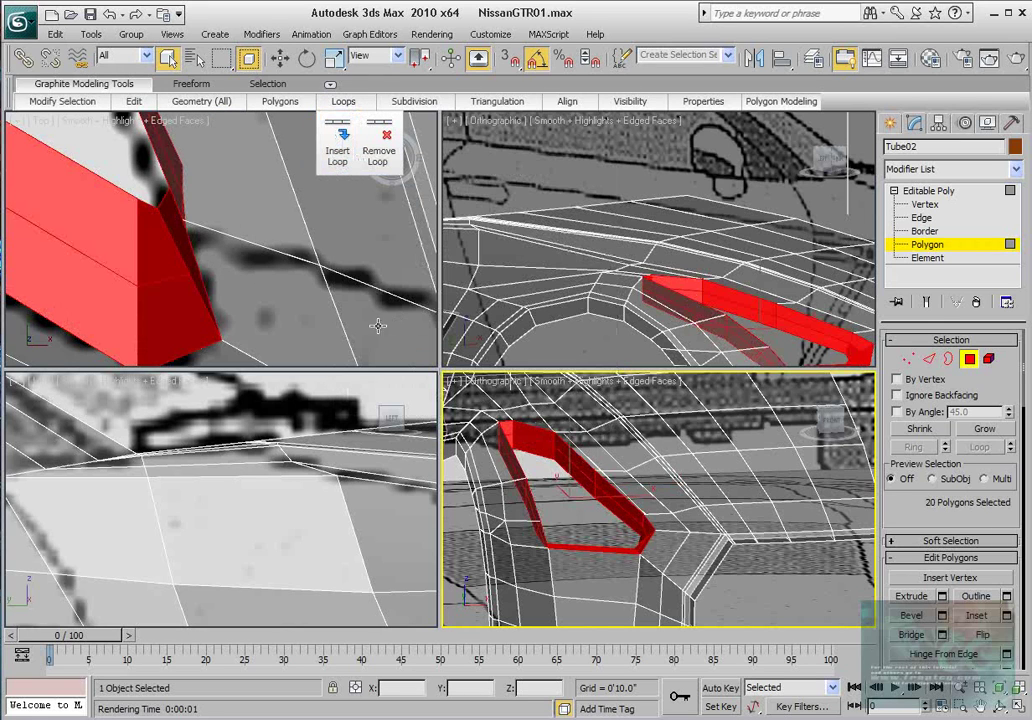
- Delete the selected ring of polygons lining the headlight opening
{"action": "middle_click_drag", "start_coordinate": [540, 446], "coordinate": [544, 446]}
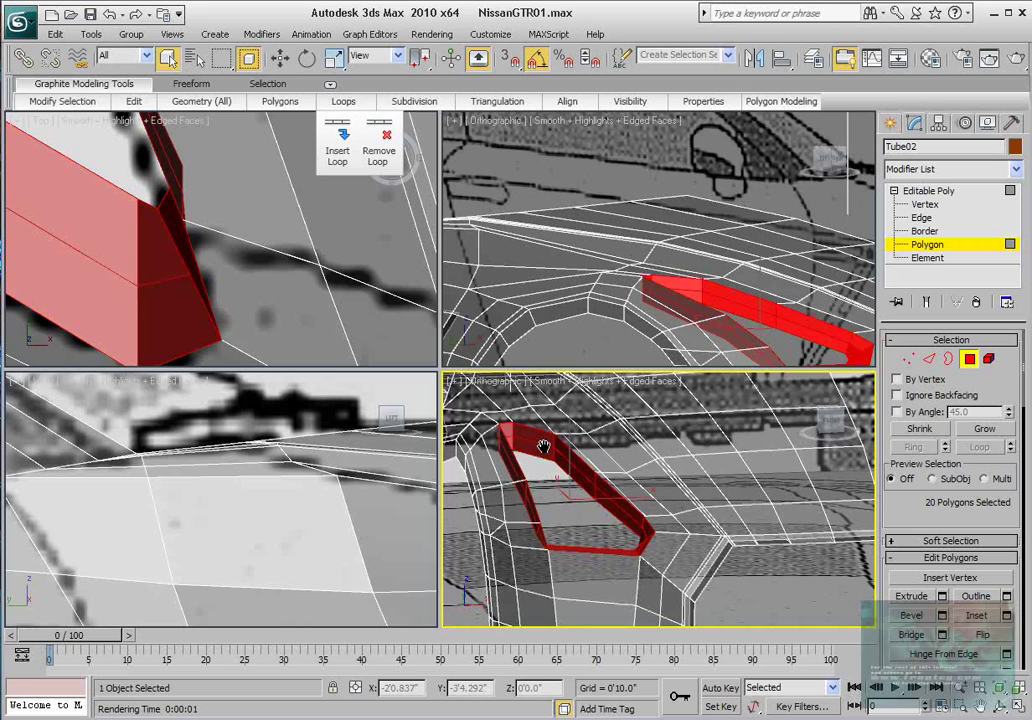
{"action": "key", "text": "Delete"}
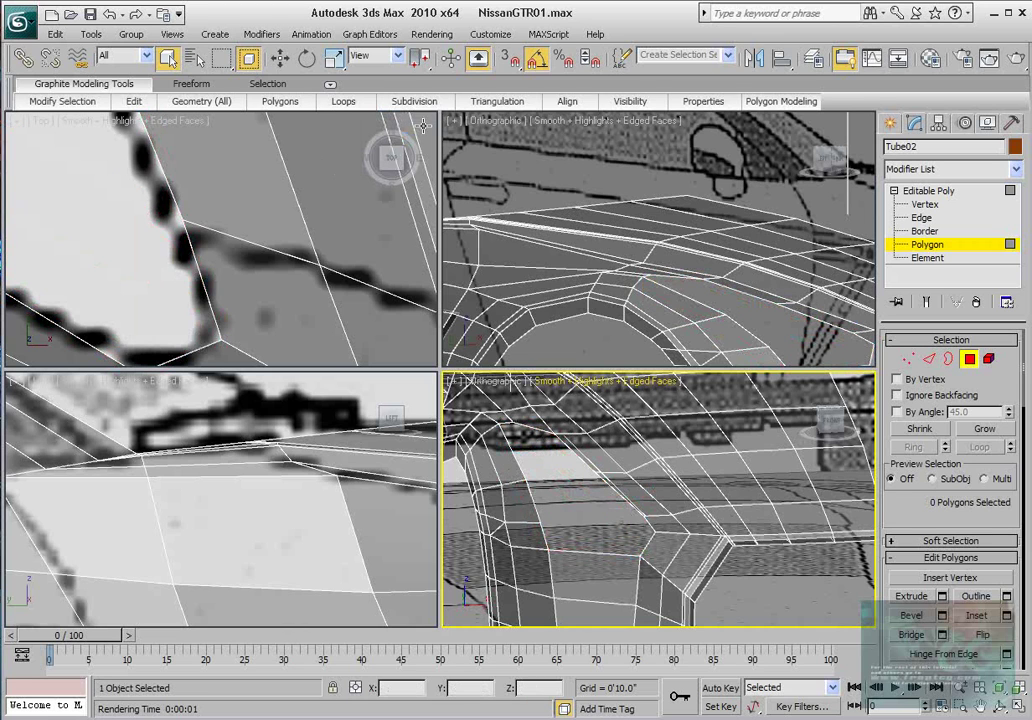
{"action": "mouse_move", "coordinate": [343, 101]}
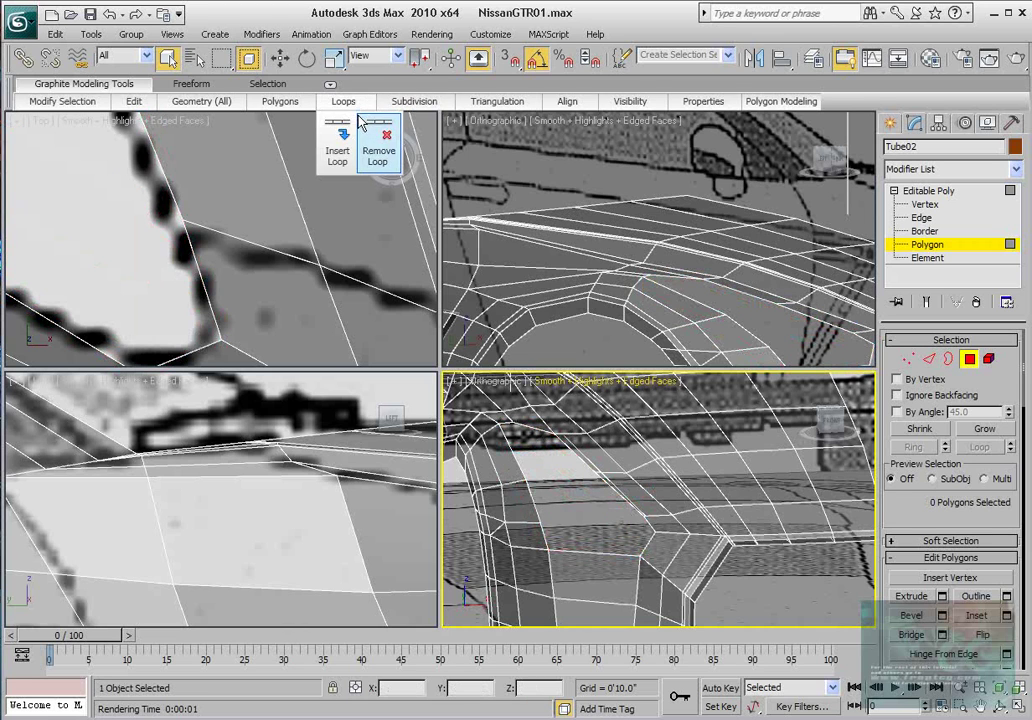
- Switch to edge editing and select the first four hood seam edges from the headlight corner inward in the top view
{"action": "scroll", "coordinate": [601, 488], "scroll_direction": "up", "scroll_amount": 1}
{"action": "scroll", "coordinate": [605, 487], "scroll_direction": "up", "scroll_amount": 1}
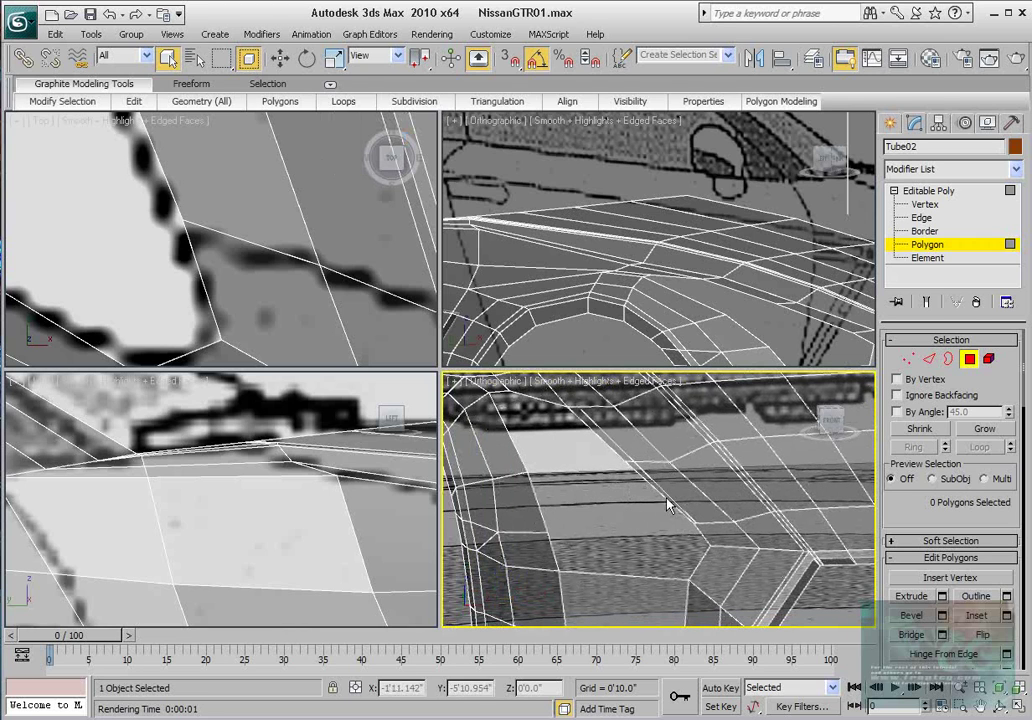
{"action": "left_click", "coordinate": [929, 358]}
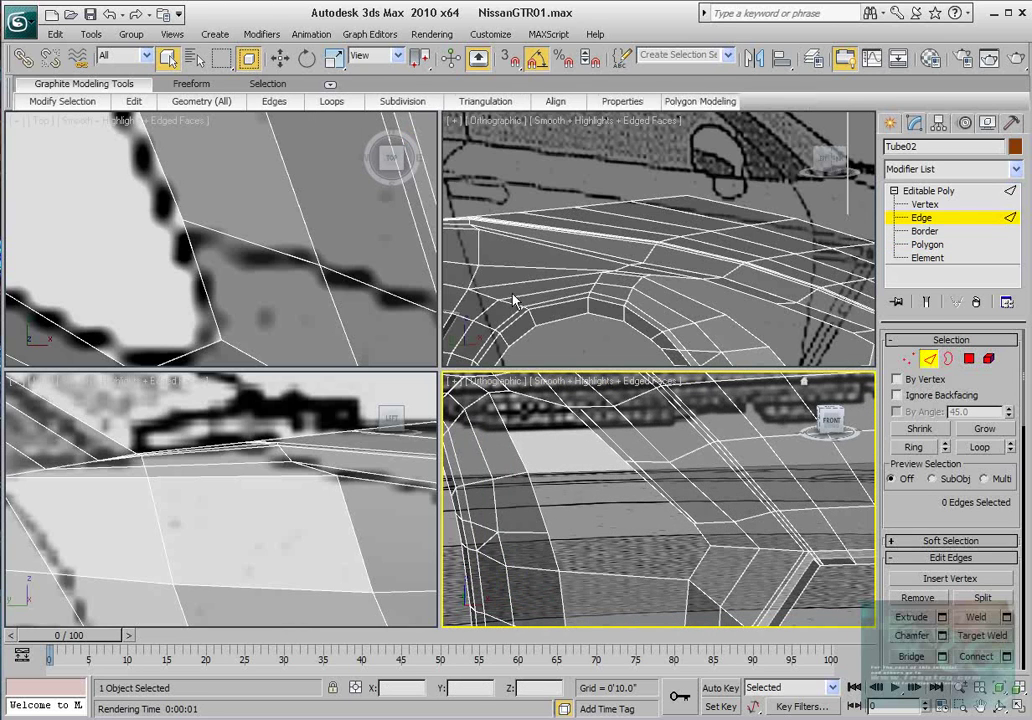
{"action": "left_click", "coordinate": [241, 240]}
{"action": "middle_click_drag", "start_coordinate": [241, 240], "coordinate": [195, 228]}
{"action": "scroll", "coordinate": [195, 228], "scroll_direction": "down", "scroll_amount": 1}
{"action": "left_click", "coordinate": [284, 258], "text": "ctrl"}
{"action": "middle_click_drag", "start_coordinate": [284, 258], "coordinate": [187, 244]}
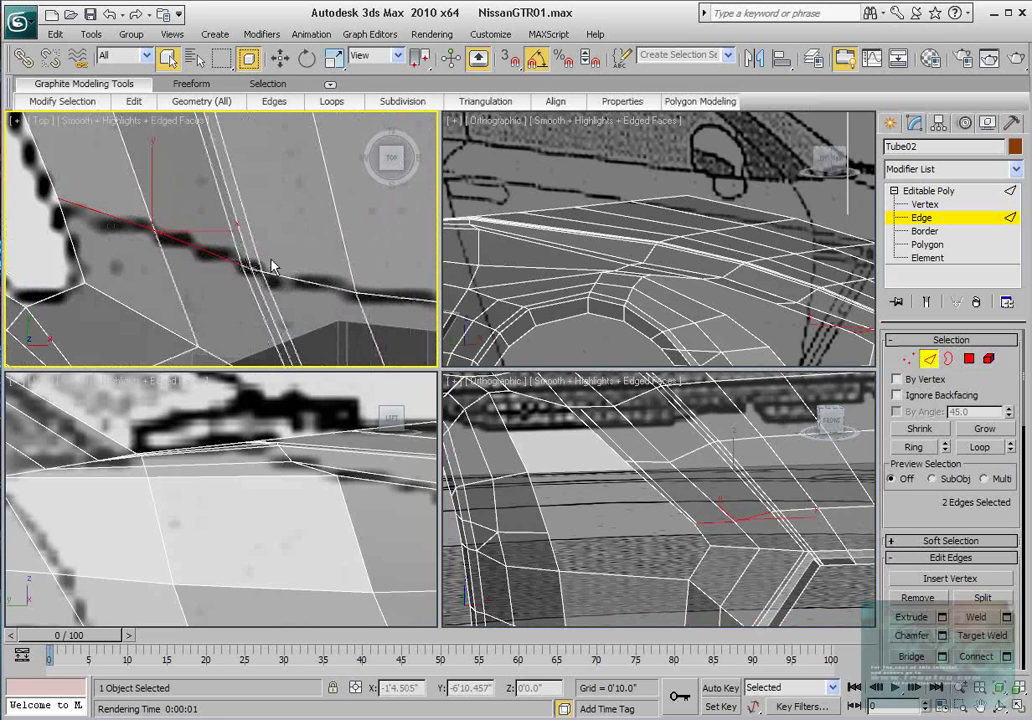
{"action": "left_click_drag", "start_coordinate": [225, 291], "coordinate": [268, 261], "text": "ctrl"}
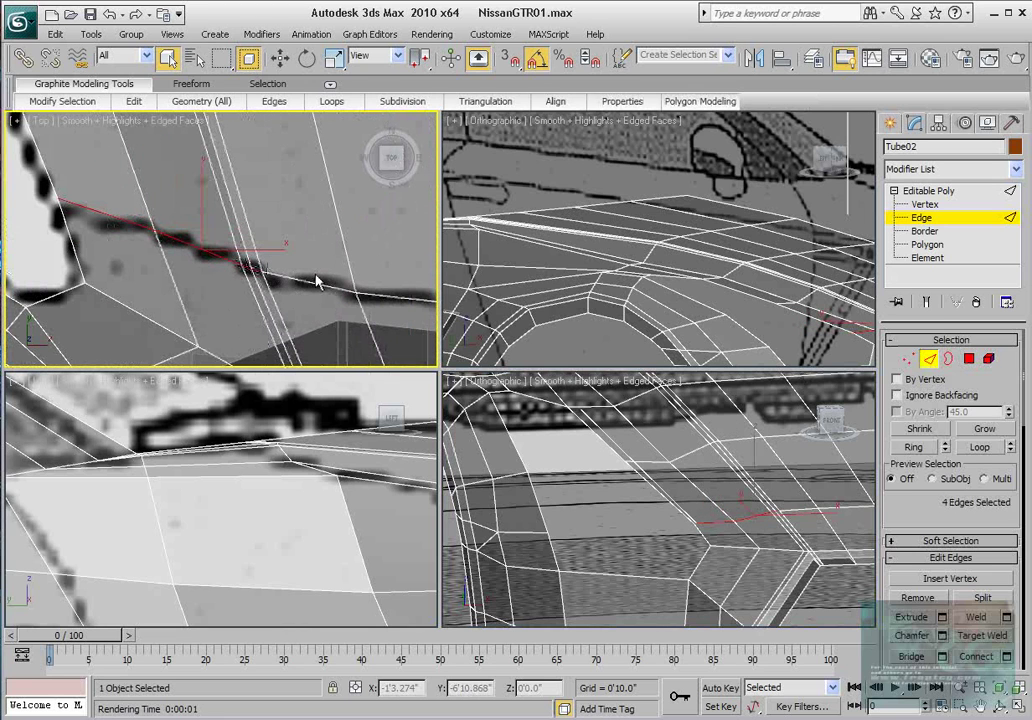
- Add the remaining four edges along the hood's front seam up to the car's centreline to the selection
{"action": "left_click", "coordinate": [320, 284], "text": "ctrl"}
{"action": "left_click", "coordinate": [380, 296], "text": "ctrl"}
{"action": "scroll", "coordinate": [414, 312], "scroll_direction": "down", "scroll_amount": 3}
{"action": "middle_click_drag", "start_coordinate": [420, 309], "coordinate": [282, 297]}
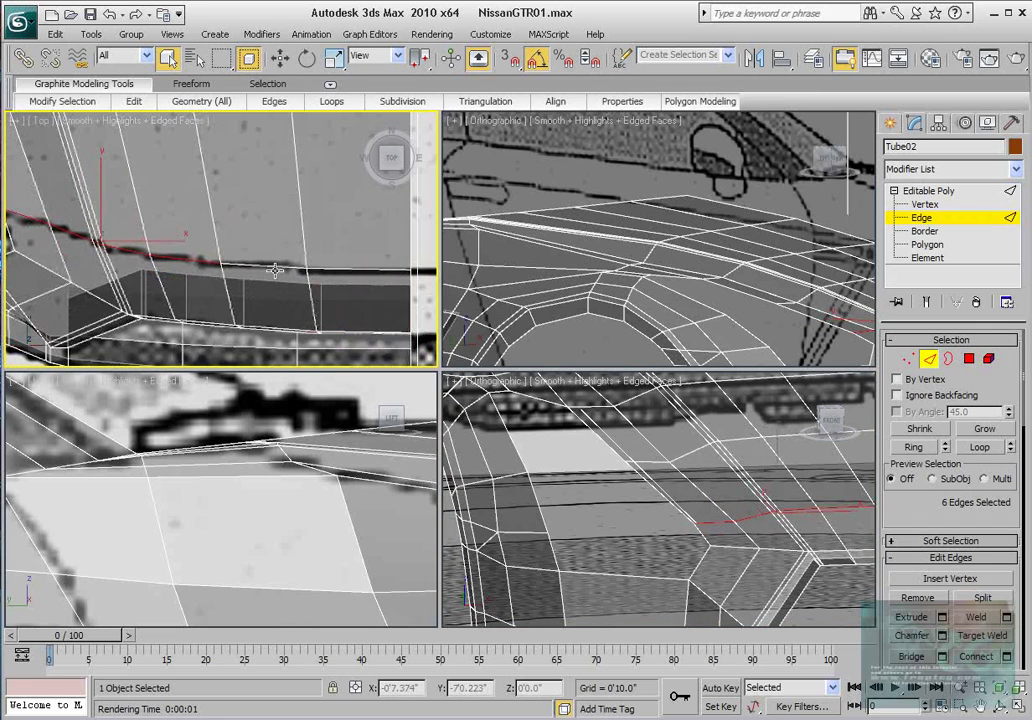
{"action": "left_click", "coordinate": [302, 268], "text": "ctrl"}
{"action": "left_click", "coordinate": [372, 270], "text": "ctrl"}
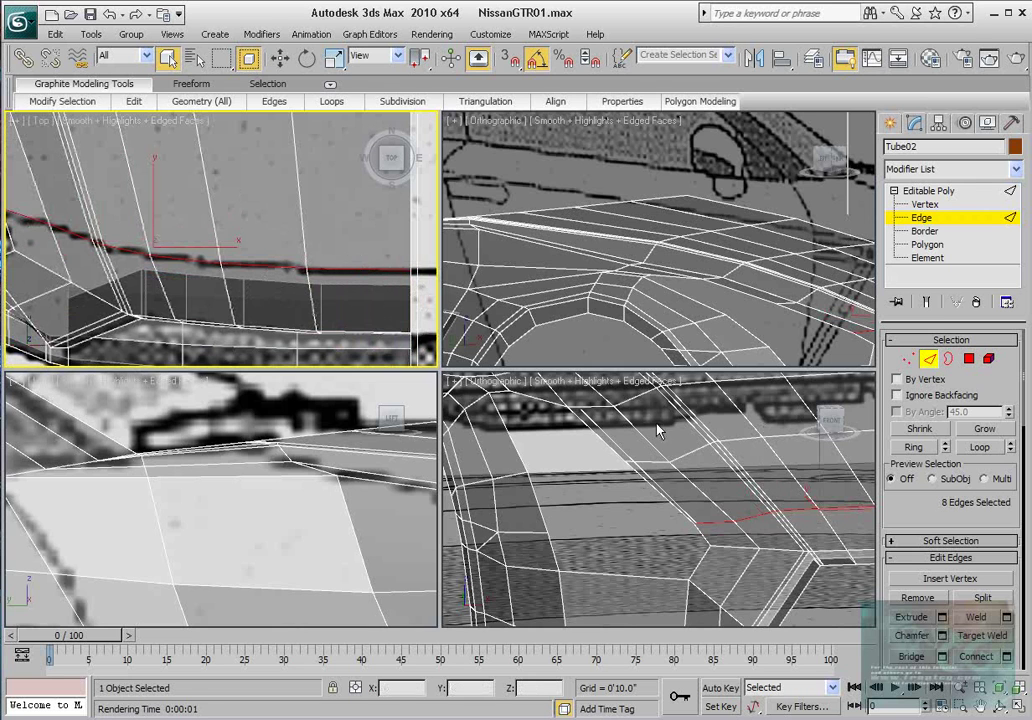
- Try a one-segment open chamfer of 0'0.06" on the eight selected seam edges
{"action": "middle_click_drag", "start_coordinate": [658, 430], "coordinate": [746, 477], "text": "alt"}
{"action": "key", "text": "shift+z"}
{"action": "scroll", "coordinate": [286, 479], "scroll_direction": "down", "scroll_amount": 5}
{"action": "scroll", "coordinate": [630, 465], "scroll_direction": "up", "scroll_amount": 5}
{"action": "scroll", "coordinate": [249, 272], "scroll_direction": "down", "scroll_amount": 5}
{"action": "mouse_move", "coordinate": [275, 262]}
{"action": "middle_mouse_down"}
{"action": "mouse_move", "coordinate": [249, 272]}
{"action": "mouse_move", "coordinate": [271, 275]}
{"action": "middle_mouse_up"}
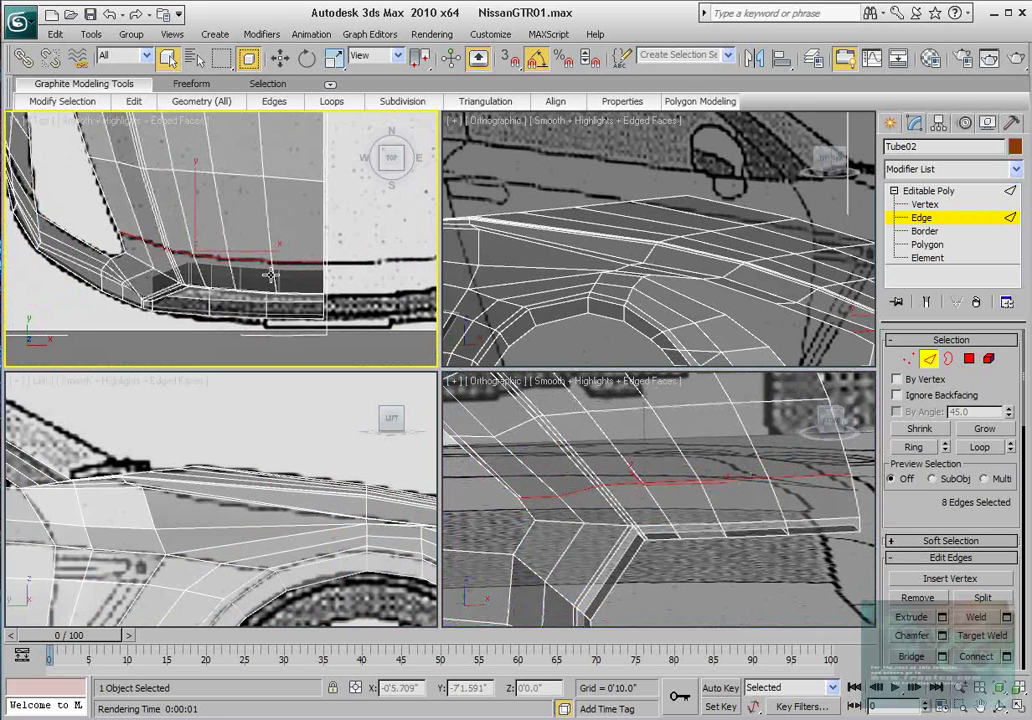
{"action": "scroll", "coordinate": [271, 275], "scroll_direction": "up", "scroll_amount": 2}
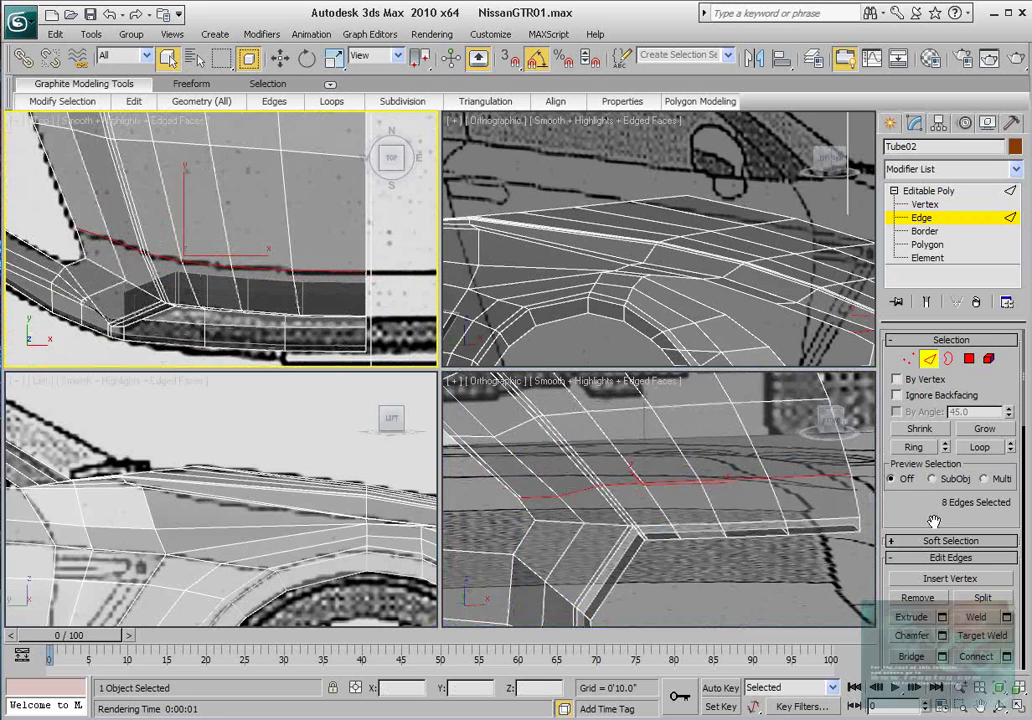
{"action": "scroll", "coordinate": [933, 521], "scroll_direction": "down", "scroll_amount": 4}
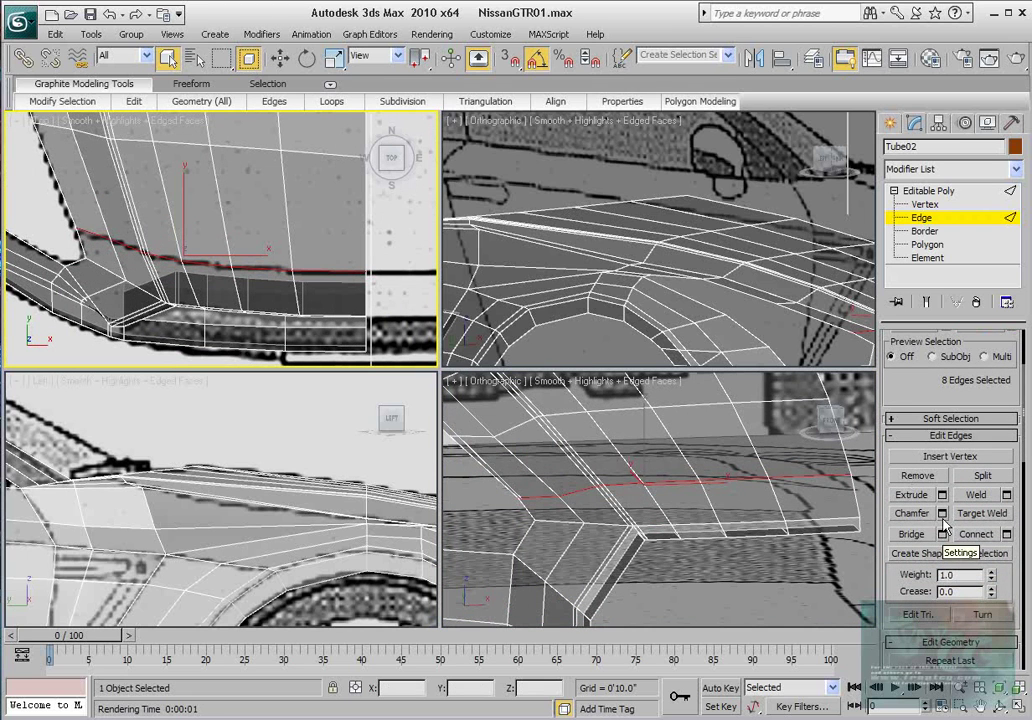
{"action": "left_click", "coordinate": [941, 514]}
{"action": "scroll", "coordinate": [219, 260], "scroll_direction": "up", "scroll_amount": 5}
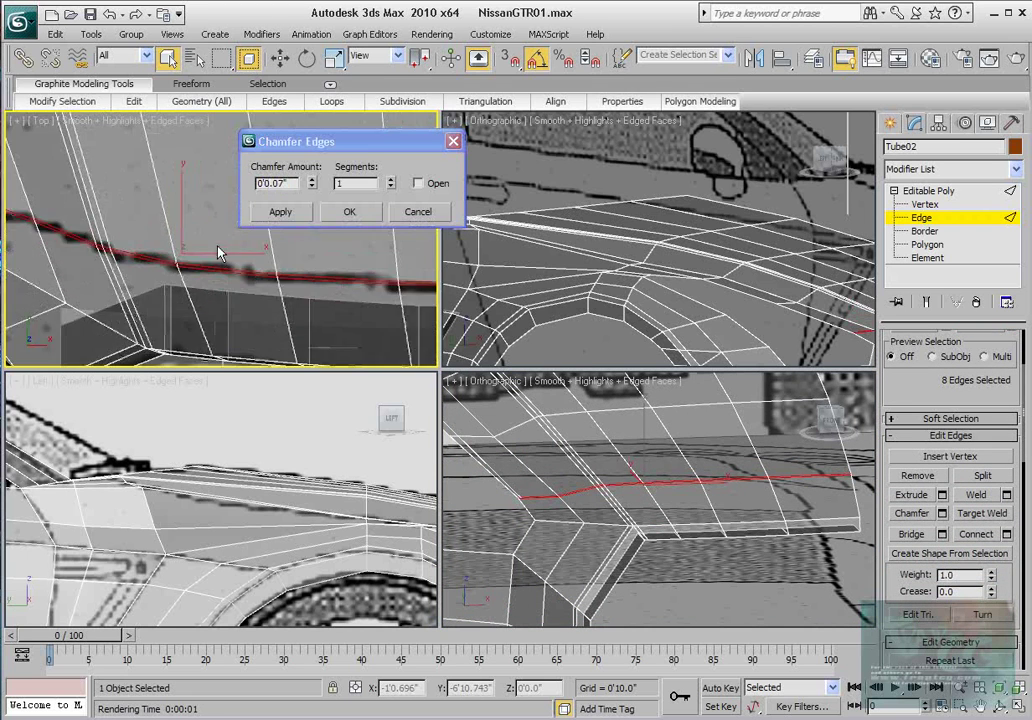
{"action": "scroll", "coordinate": [232, 232], "scroll_direction": "up", "scroll_amount": 2}
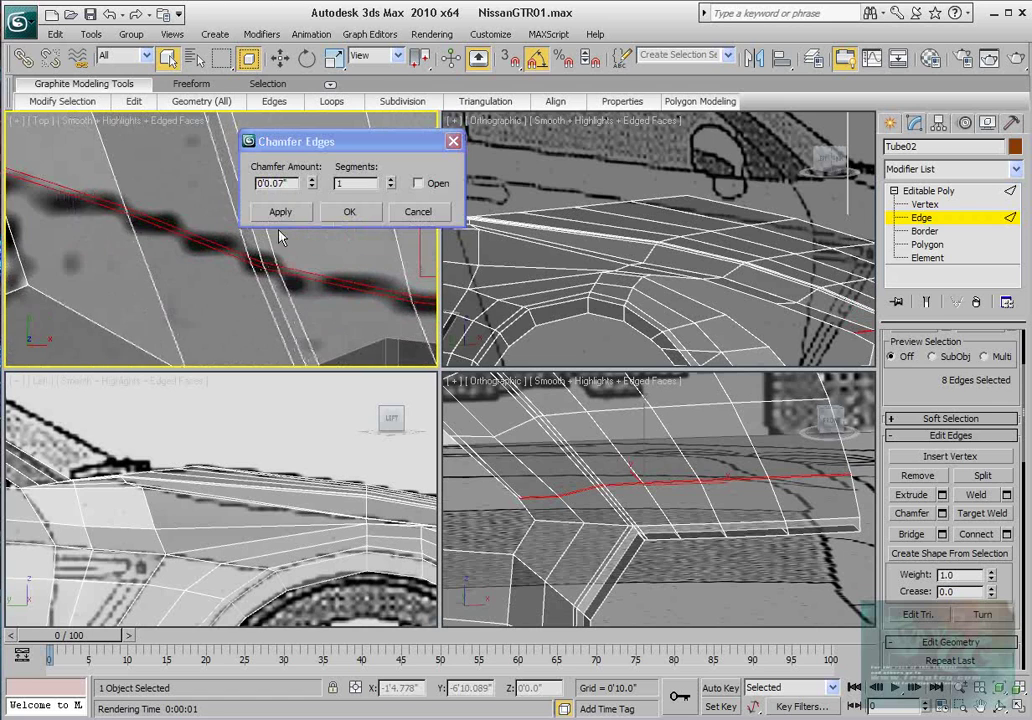
{"action": "left_click", "coordinate": [312, 187]}
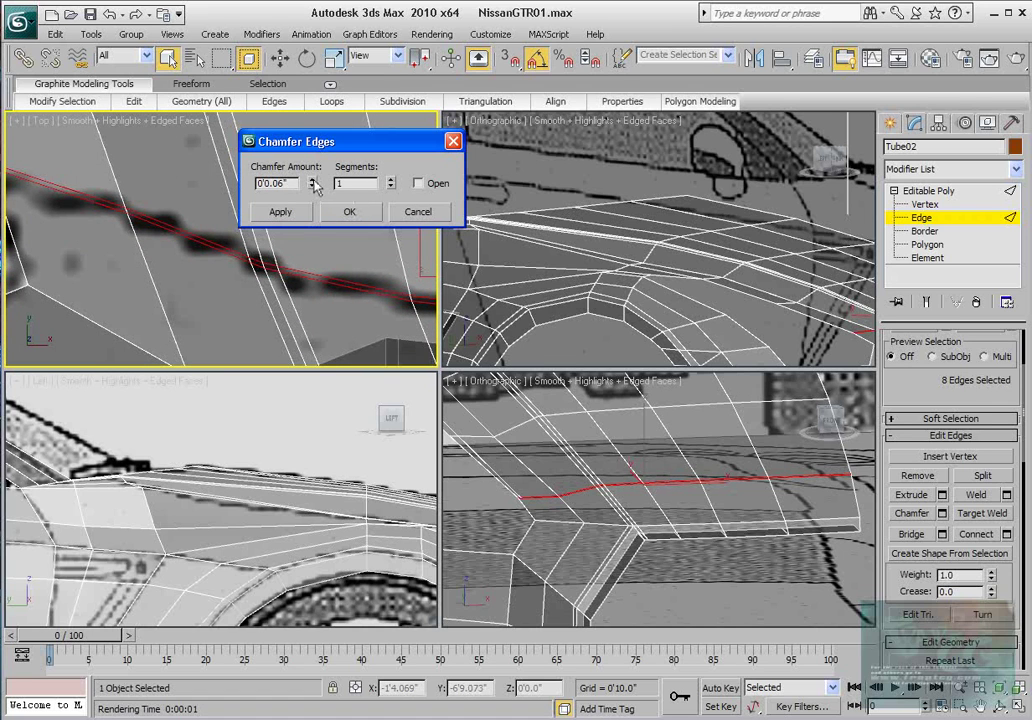
{"action": "left_click", "coordinate": [419, 185]}
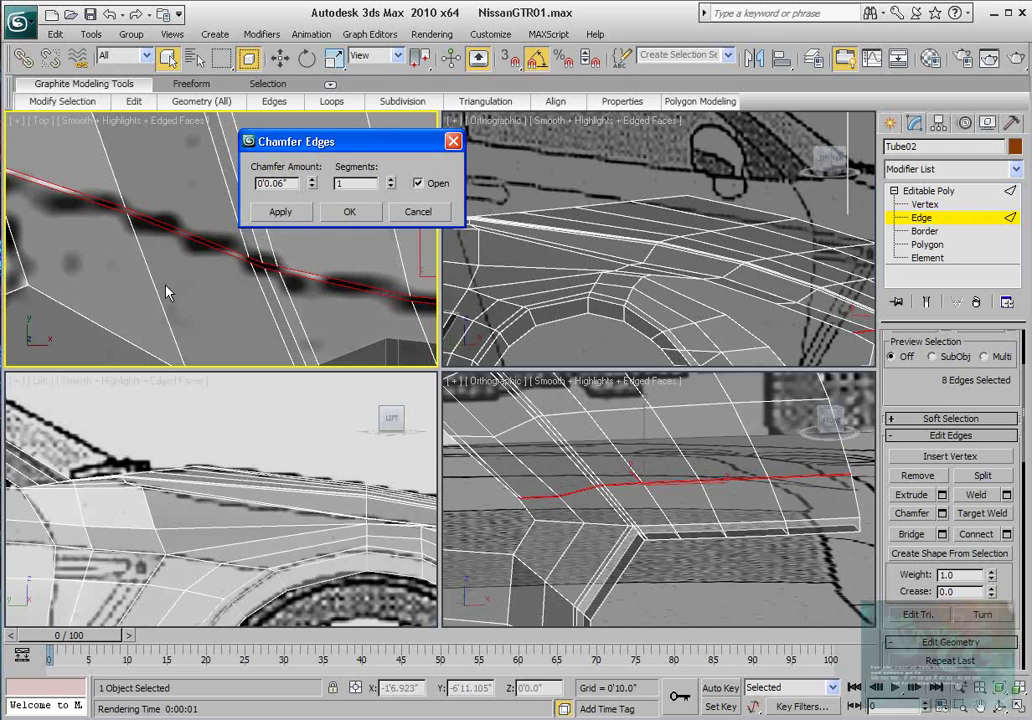
- Reduce the open chamfer on the seam edges to 0'0.05" and accept it
{"action": "mouse_move", "coordinate": [298, 291]}
{"action": "middle_mouse_down"}
{"action": "mouse_move", "coordinate": [334, 327]}
{"action": "mouse_move", "coordinate": [221, 286]}
{"action": "mouse_move", "coordinate": [106, 275]}
{"action": "mouse_move", "coordinate": [371, 288]}
{"action": "middle_mouse_up"}
{"action": "scroll", "coordinate": [362, 309], "scroll_direction": "down", "scroll_amount": 3}
{"action": "middle_click_drag", "start_coordinate": [182, 272], "coordinate": [348, 300]}
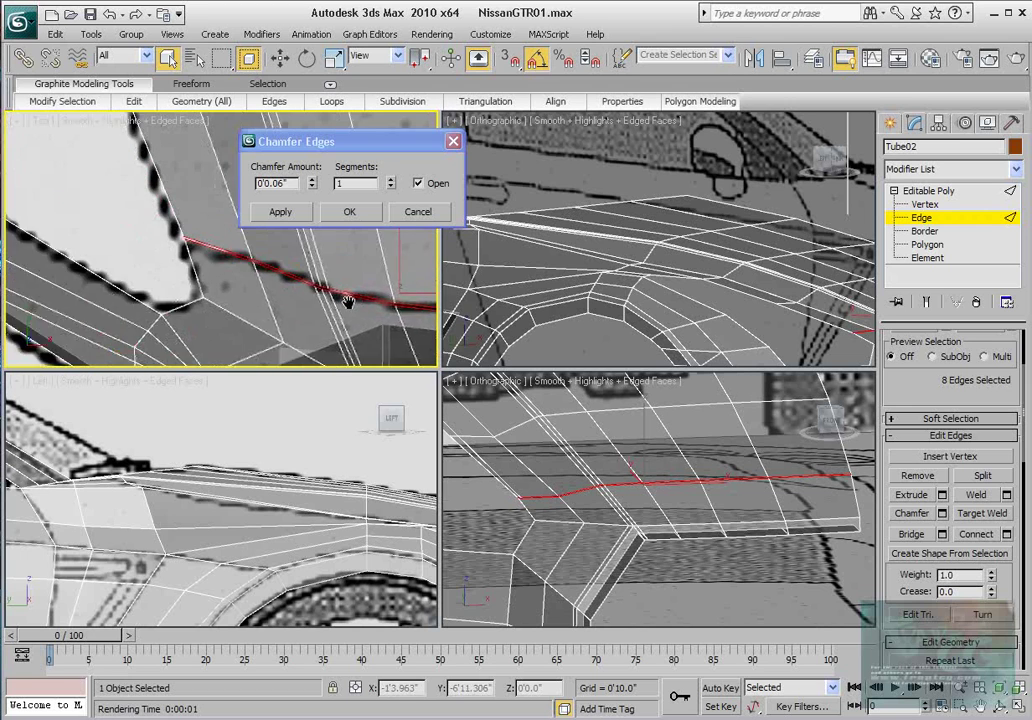
{"action": "scroll", "coordinate": [279, 288], "scroll_direction": "up", "scroll_amount": 3}
{"action": "left_click", "coordinate": [312, 188]}
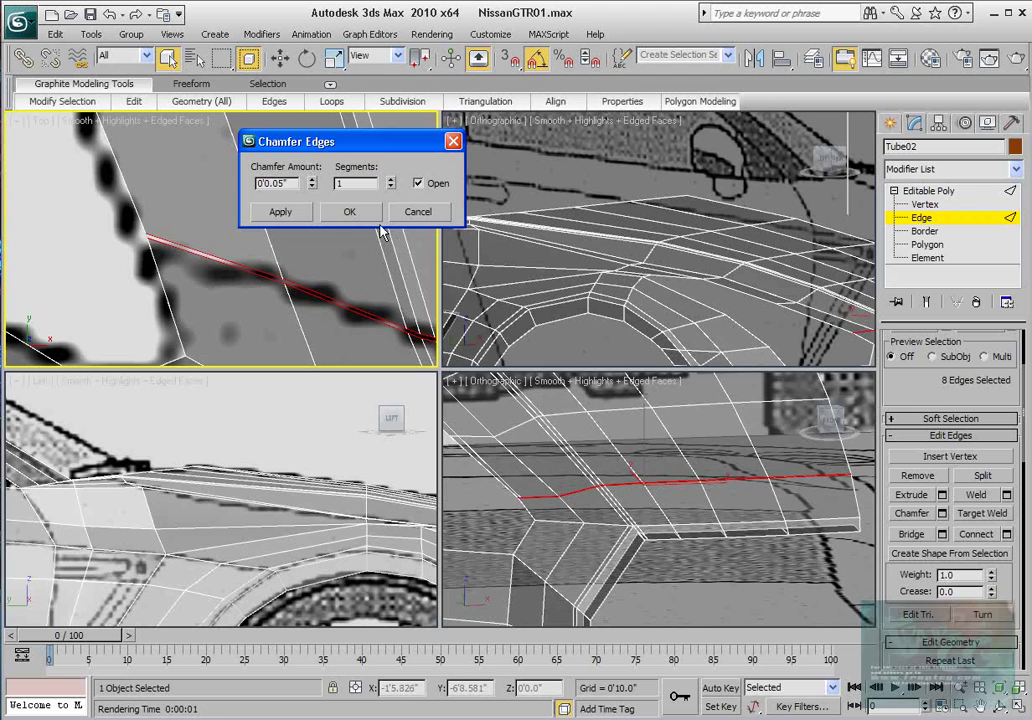
{"action": "left_click", "coordinate": [342, 210]}
- Render the hood's front seam in the orthographic view to check the gap, and undo the chamfer
{"action": "middle_click_drag", "start_coordinate": [613, 432], "coordinate": [634, 457], "text": "alt"}
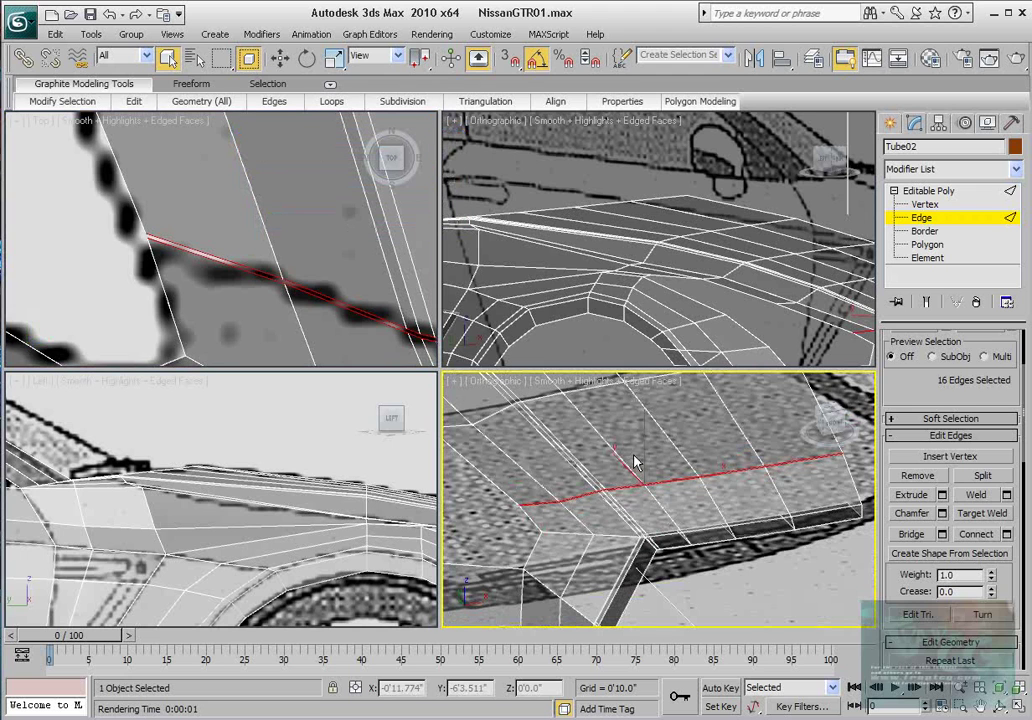
{"action": "left_click", "coordinate": [1016, 57]}
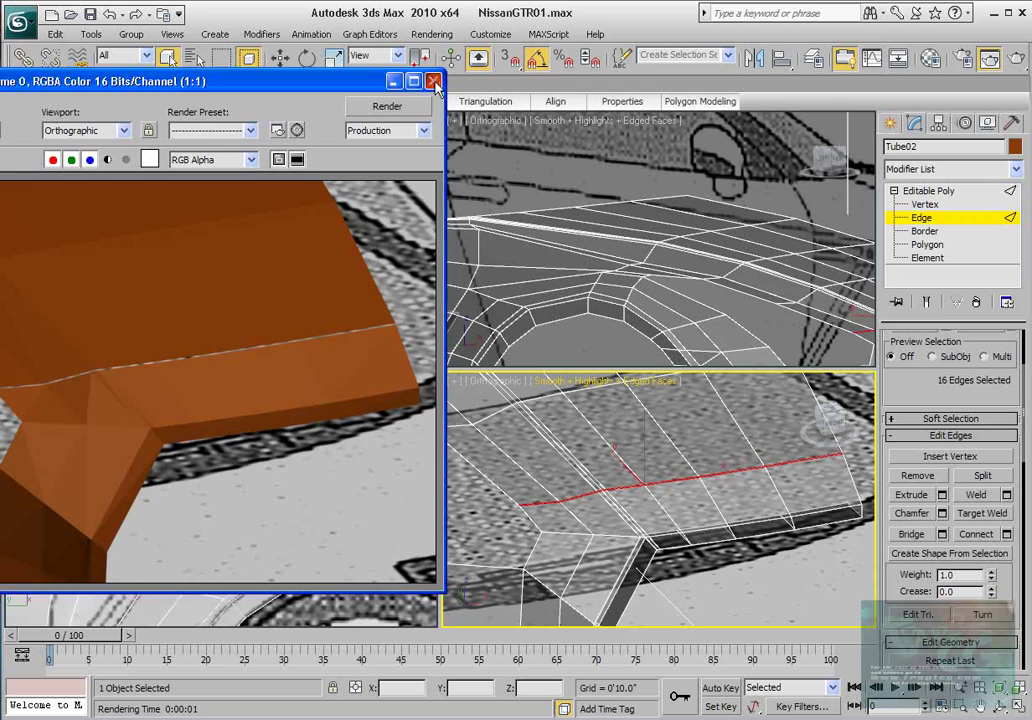
{"action": "left_click", "coordinate": [434, 83]}
{"action": "middle_click", "coordinate": [245, 258]}
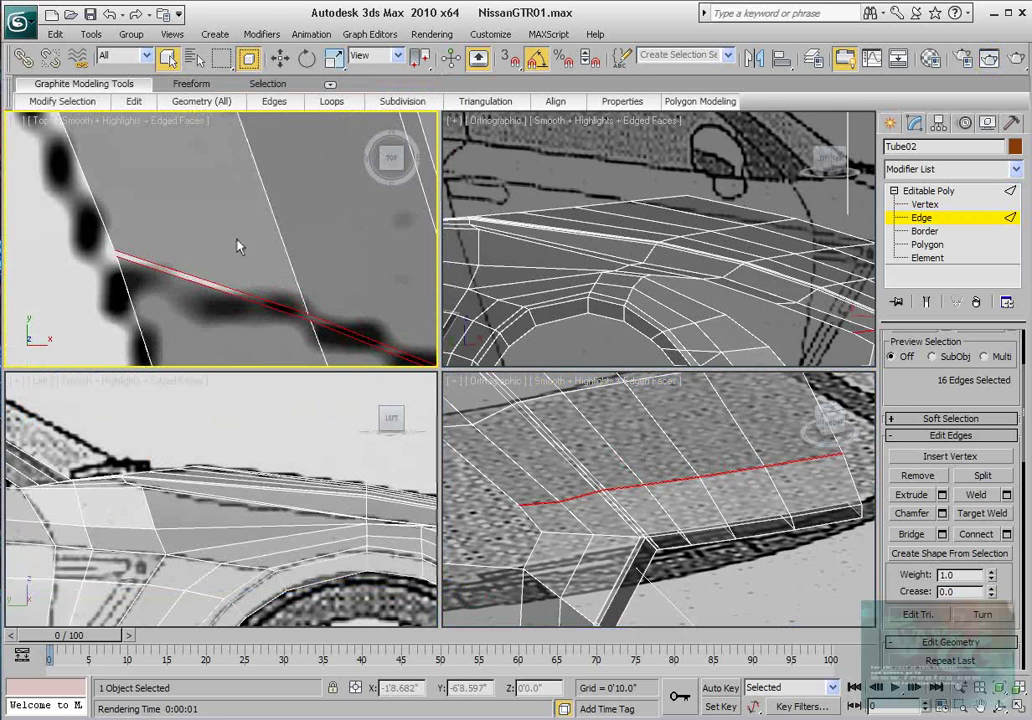
{"action": "key", "text": "ctrl+z"}
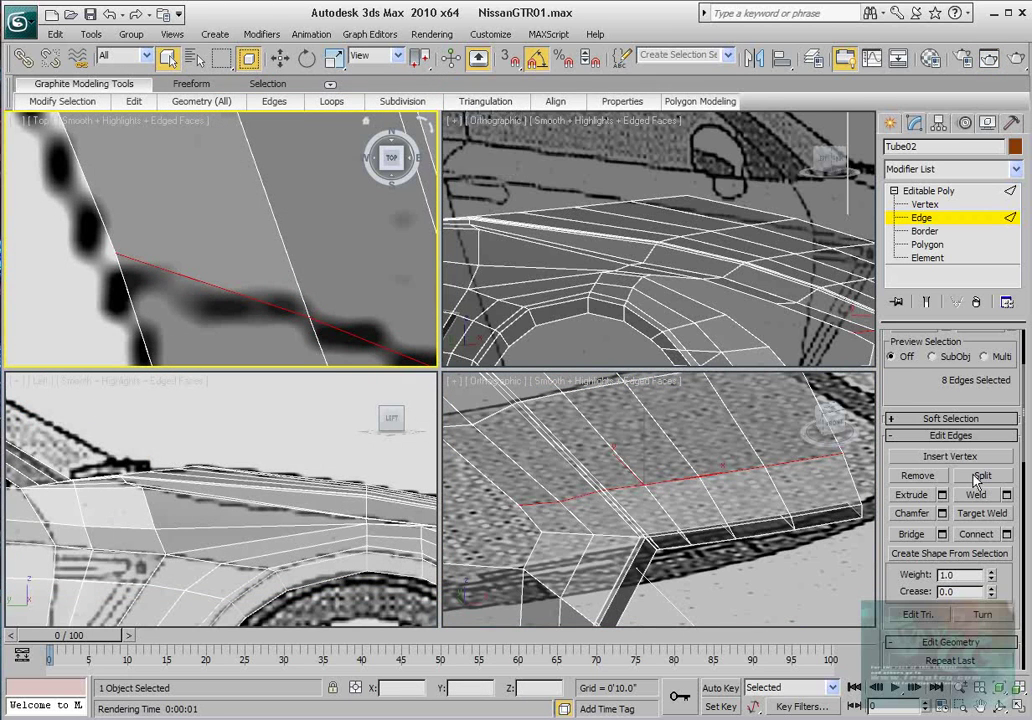
- Chamfer the eight seam edges again with an open gap of 0'0.03" and one segment, checking it in a top view render
{"action": "left_click", "coordinate": [942, 513]}
{"action": "left_click", "coordinate": [312, 180]}
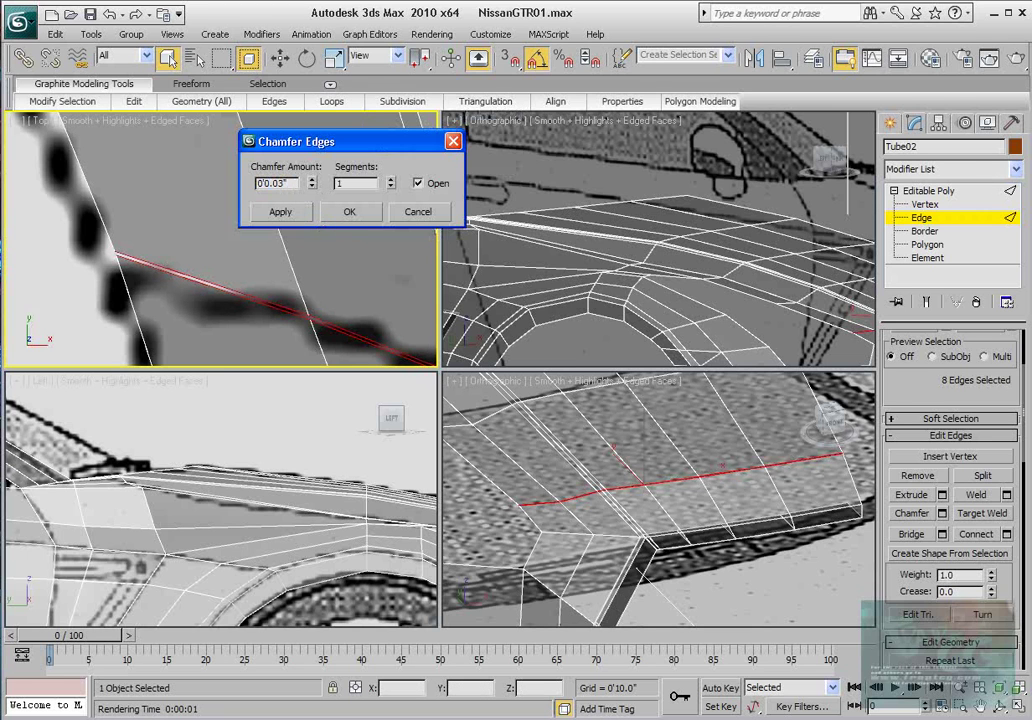
{"action": "left_click", "coordinate": [1017, 58]}
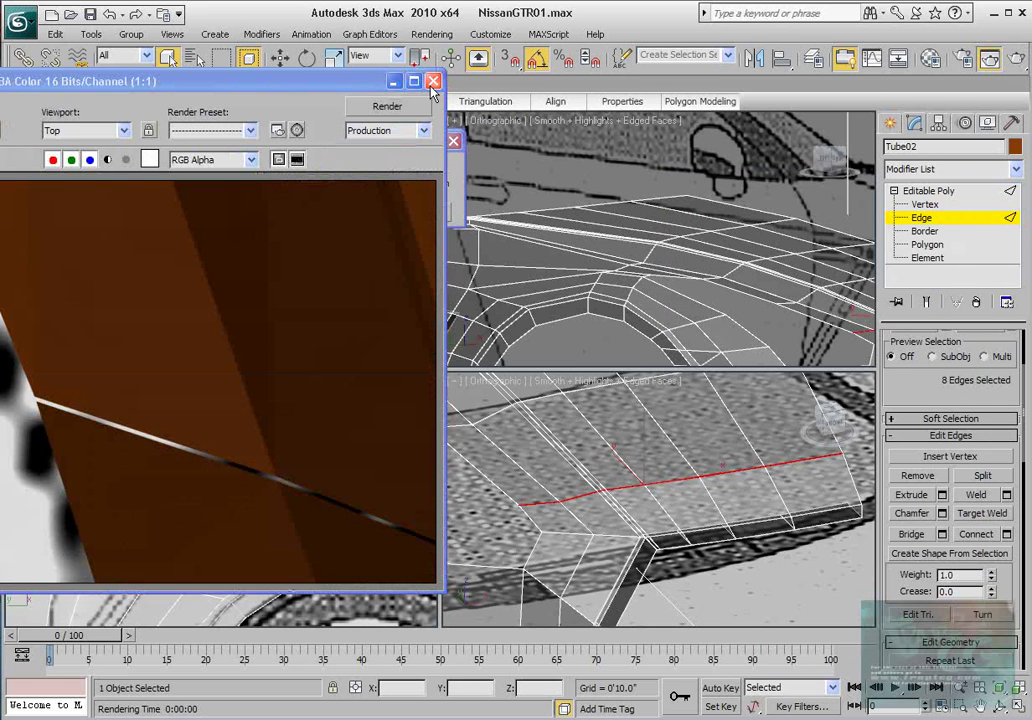
{"action": "left_click", "coordinate": [435, 83]}
- Render the hood and headlight area from an angled orthographic view to examine the seam gap's width
{"action": "scroll", "coordinate": [560, 397], "scroll_direction": "down", "scroll_amount": 4}
{"action": "middle_click_drag", "start_coordinate": [548, 424], "coordinate": [660, 400], "text": "alt"}
{"action": "left_click", "coordinate": [1016, 60]}
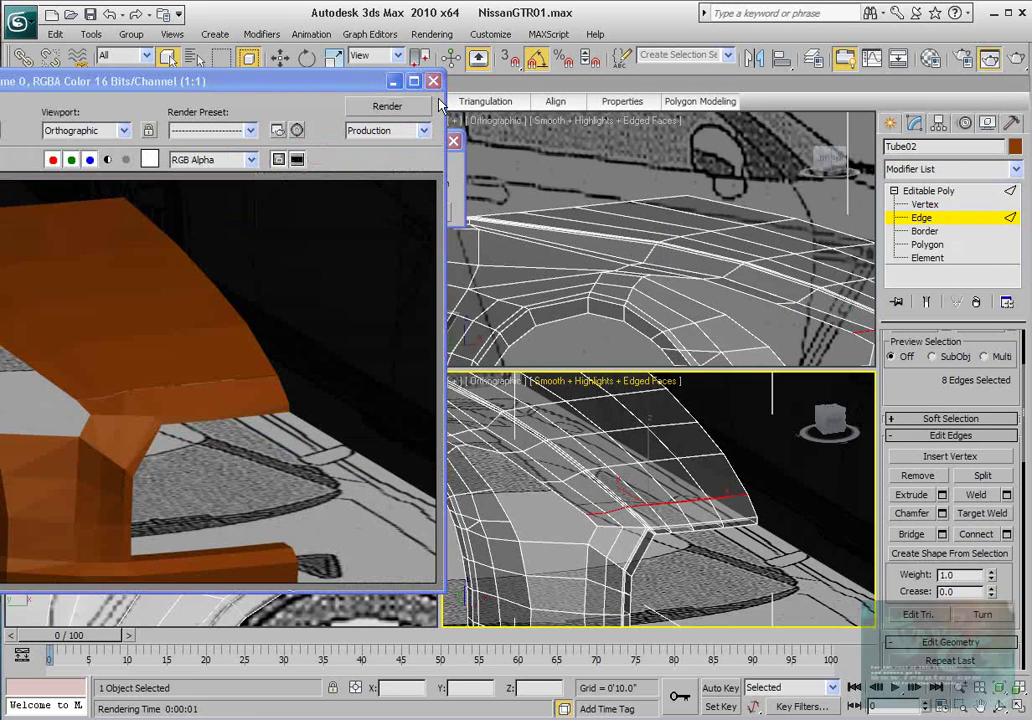
{"action": "left_click", "coordinate": [435, 83]}
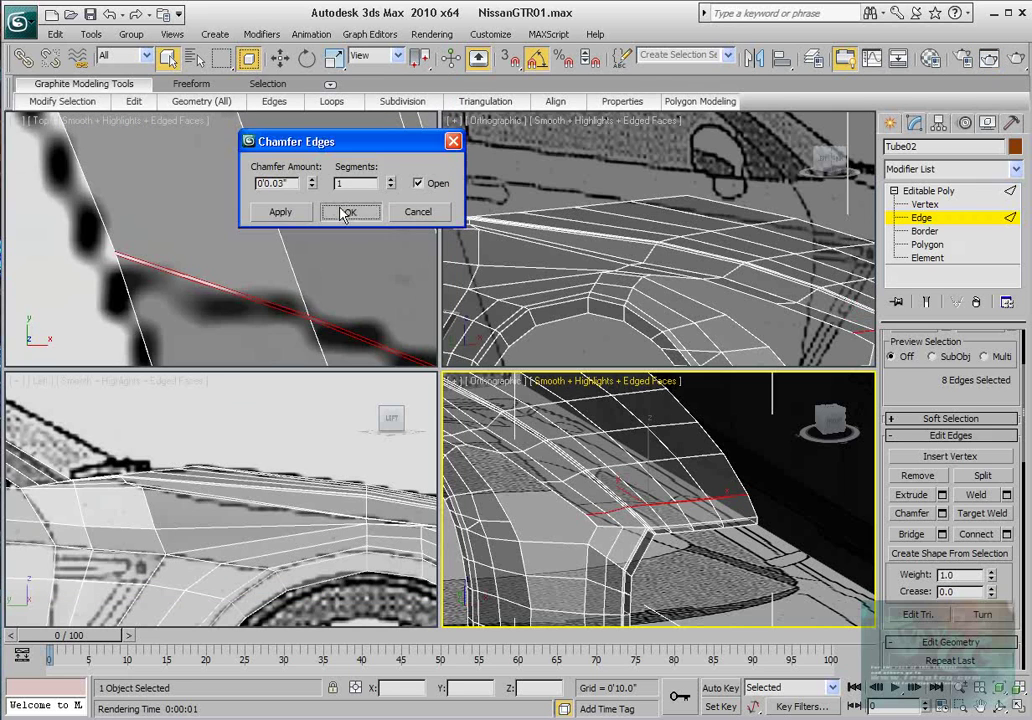
- Accept the 0'0.03" open chamfer on the front seam, and select the five edges along the hood's side seam towards the windshield
{"action": "left_click", "coordinate": [346, 212]}
{"action": "scroll", "coordinate": [222, 208], "scroll_direction": "down", "scroll_amount": 4}
{"action": "middle_click_drag", "start_coordinate": [222, 192], "coordinate": [233, 269]}
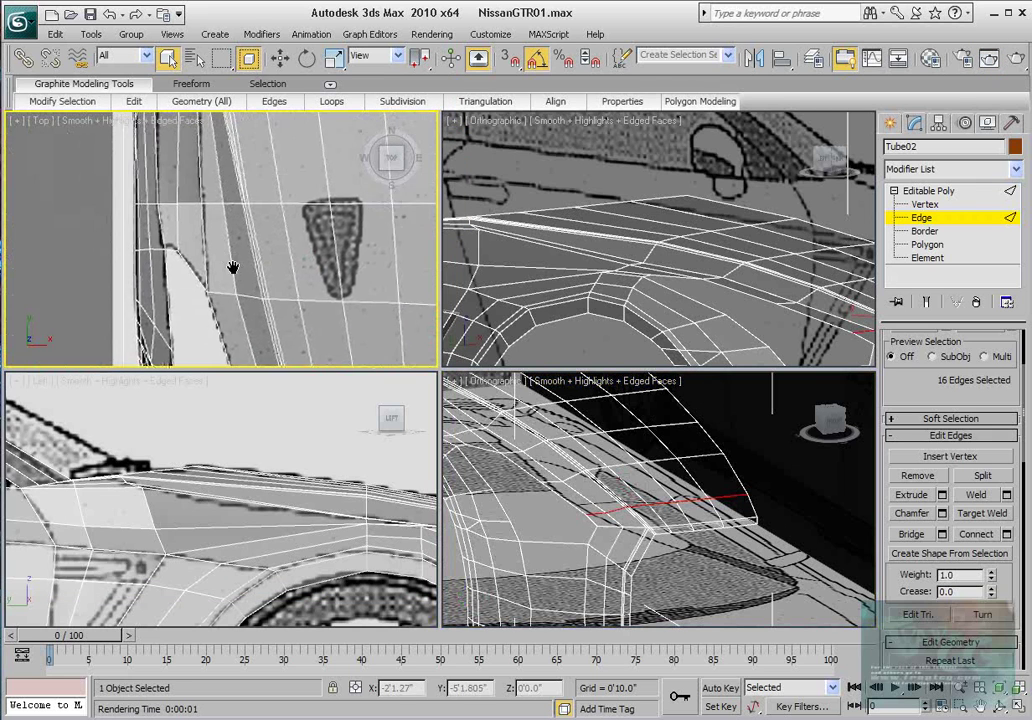
{"action": "scroll", "coordinate": [231, 269], "scroll_direction": "up", "scroll_amount": 4}
{"action": "left_click", "coordinate": [176, 254]}
{"action": "middle_click_drag", "start_coordinate": [203, 218], "coordinate": [230, 332]}
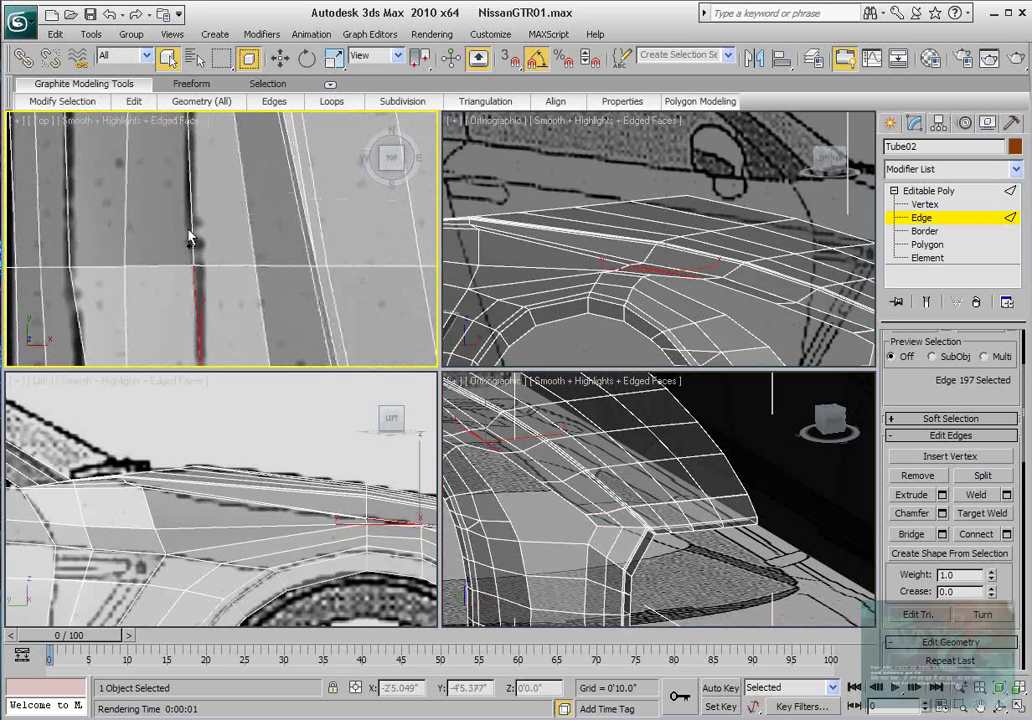
{"action": "left_click", "coordinate": [191, 227], "text": "ctrl"}
{"action": "middle_click_drag", "start_coordinate": [198, 120], "coordinate": [207, 269]}
{"action": "scroll", "coordinate": [208, 275], "scroll_direction": "down", "scroll_amount": 5}
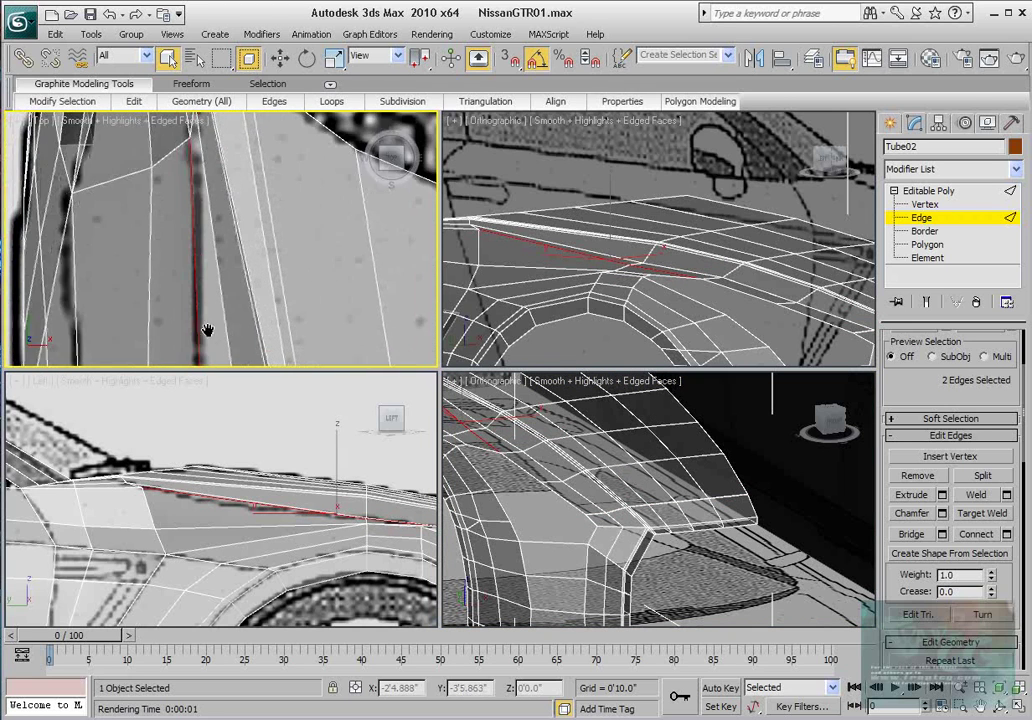
{"action": "left_click", "coordinate": [199, 238], "text": "ctrl"}
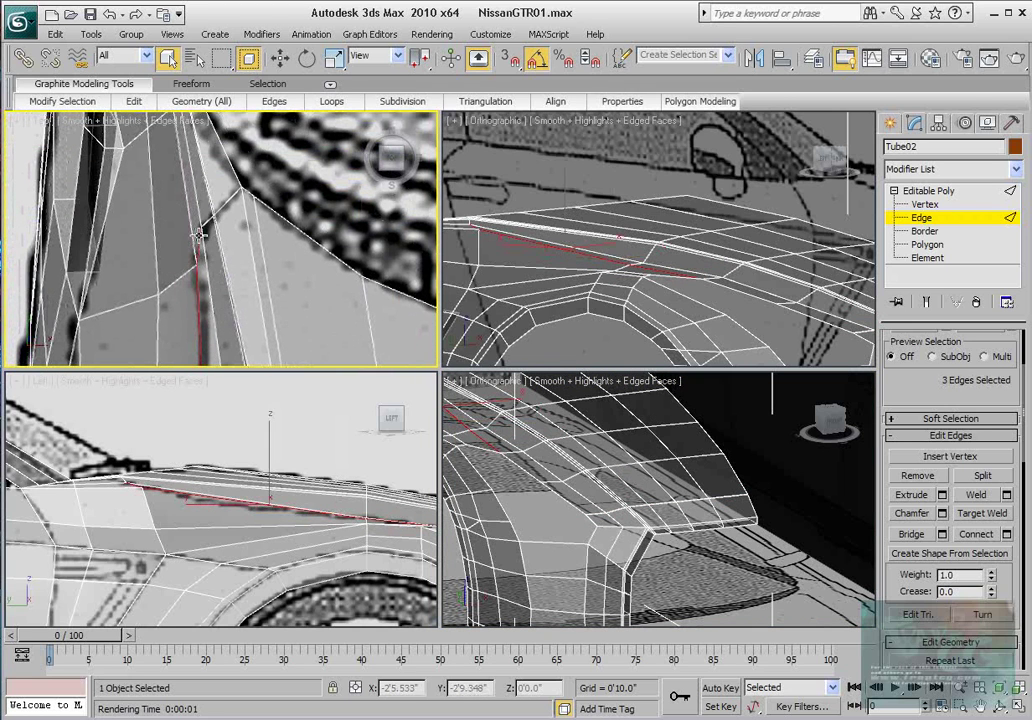
{"action": "left_click", "coordinate": [207, 220], "text": "ctrl"}
{"action": "left_click", "coordinate": [226, 203], "text": "ctrl"}
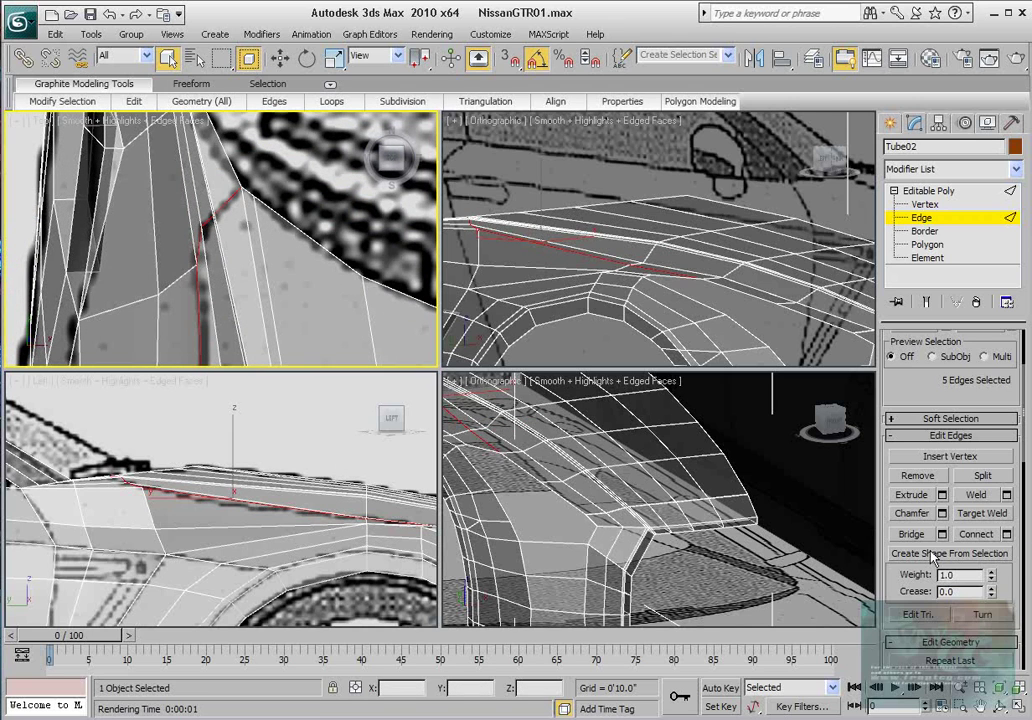
- Try chamfering the five selected side seam edges by 0'0.03" with one segment and the Open option on
{"action": "left_click", "coordinate": [941, 514]}
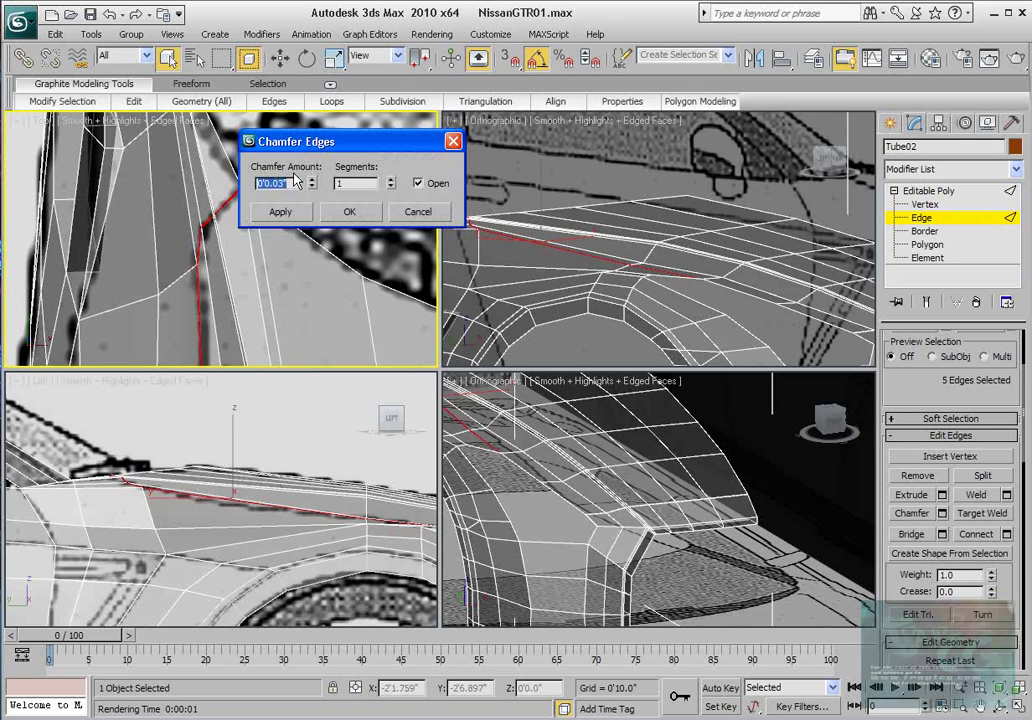
{"action": "left_click", "coordinate": [419, 186]}
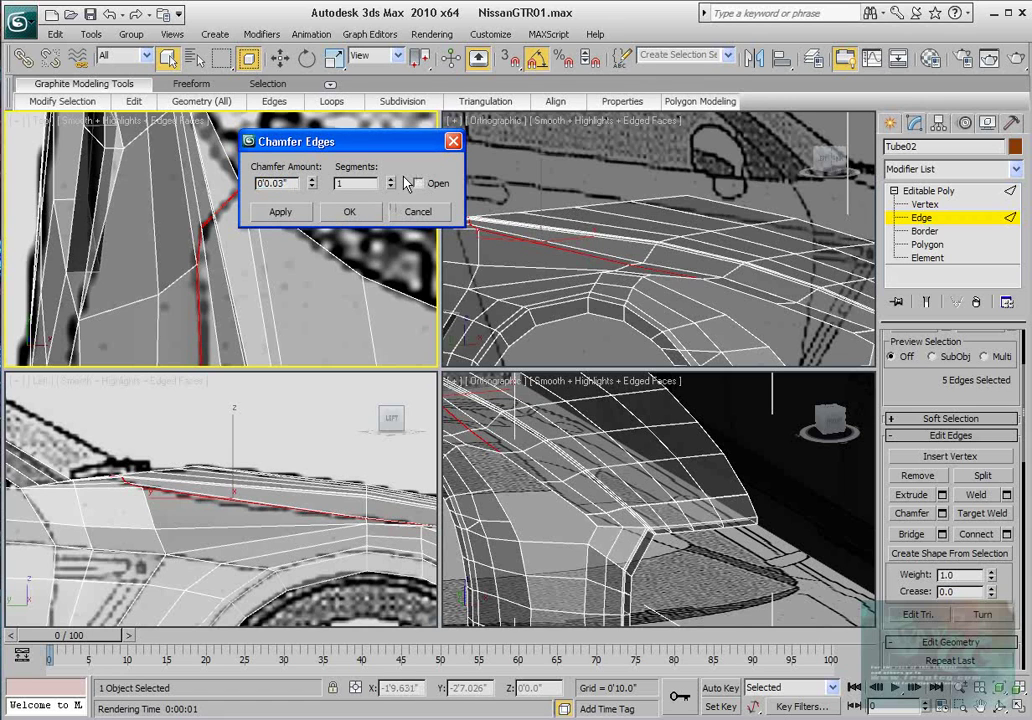
{"action": "left_click", "coordinate": [434, 186]}
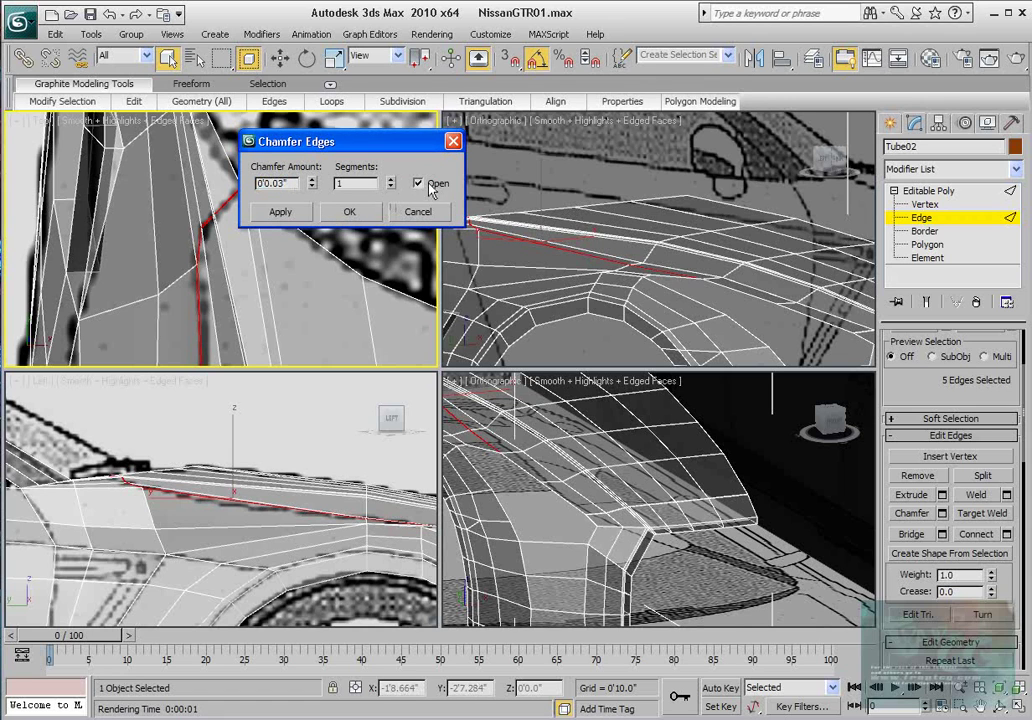
{"action": "left_click", "coordinate": [350, 214]}
- Try to collapse the two close vertices on the fender side of the chamfered seam, near its windshield-end bend
{"action": "scroll", "coordinate": [250, 235], "scroll_direction": "up", "scroll_amount": 5}
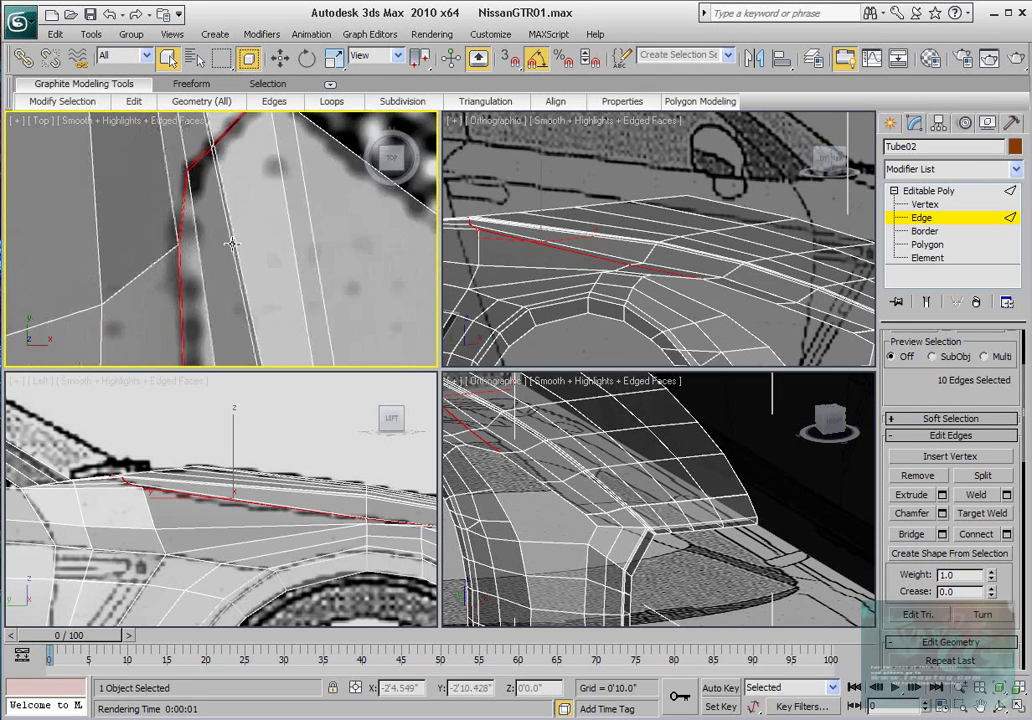
{"action": "scroll", "coordinate": [232, 243], "scroll_direction": "up", "scroll_amount": 5}
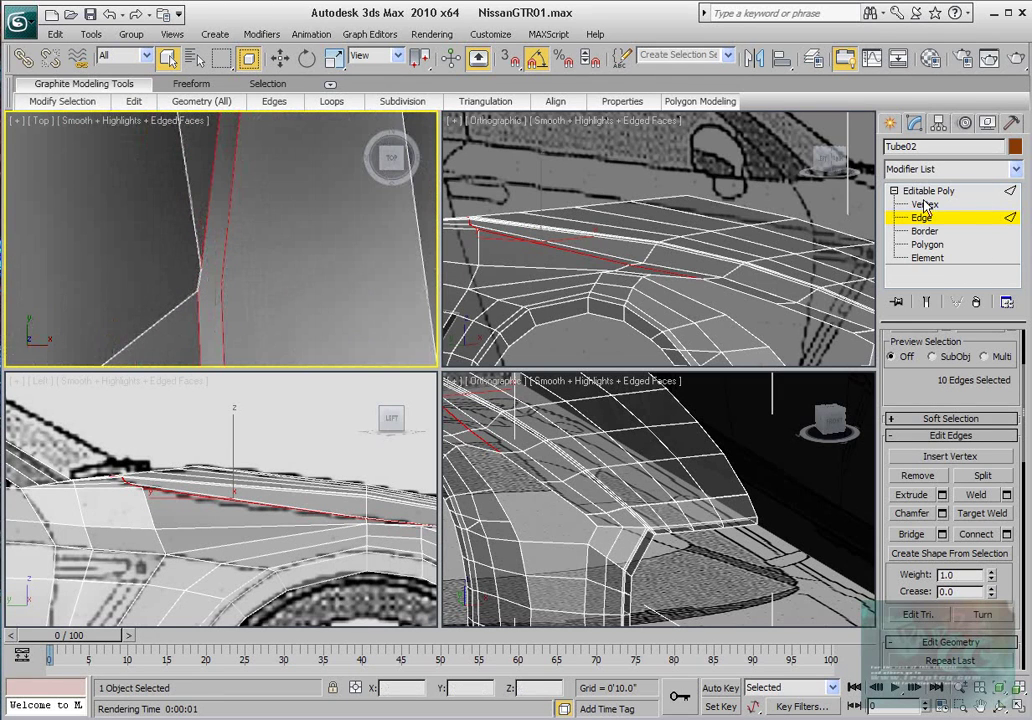
{"action": "left_click", "coordinate": [925, 205]}
{"action": "left_click", "coordinate": [198, 291]}
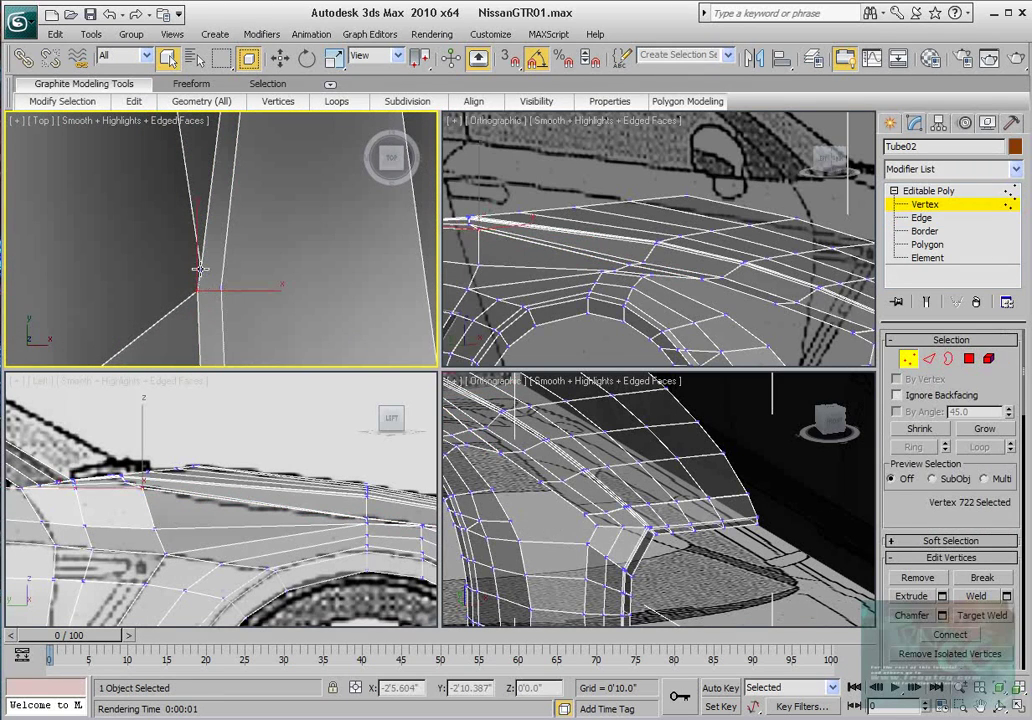
{"action": "left_click", "coordinate": [200, 269], "text": "ctrl"}
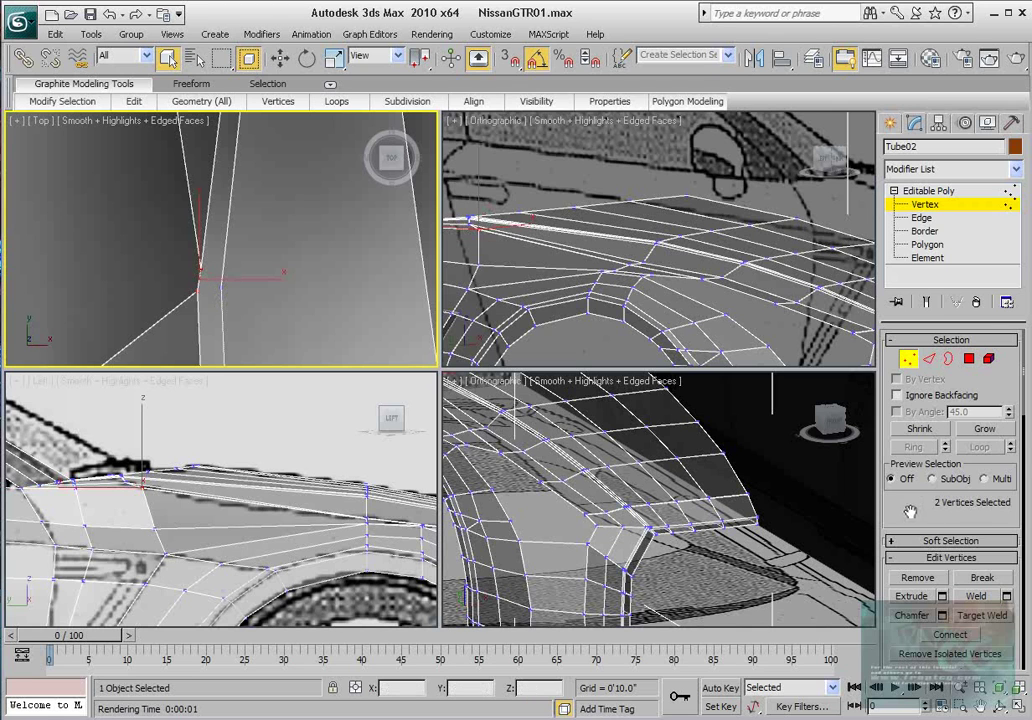
{"action": "scroll", "coordinate": [910, 512], "scroll_direction": "down", "scroll_amount": 5}
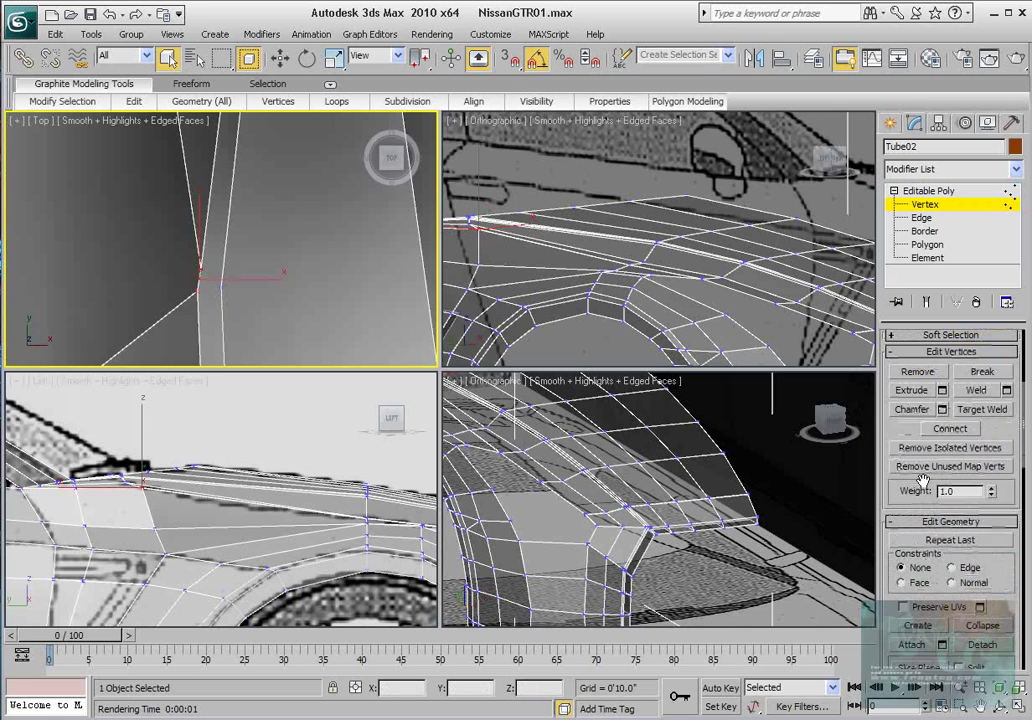
{"action": "scroll", "coordinate": [922, 480], "scroll_direction": "down", "scroll_amount": 5}
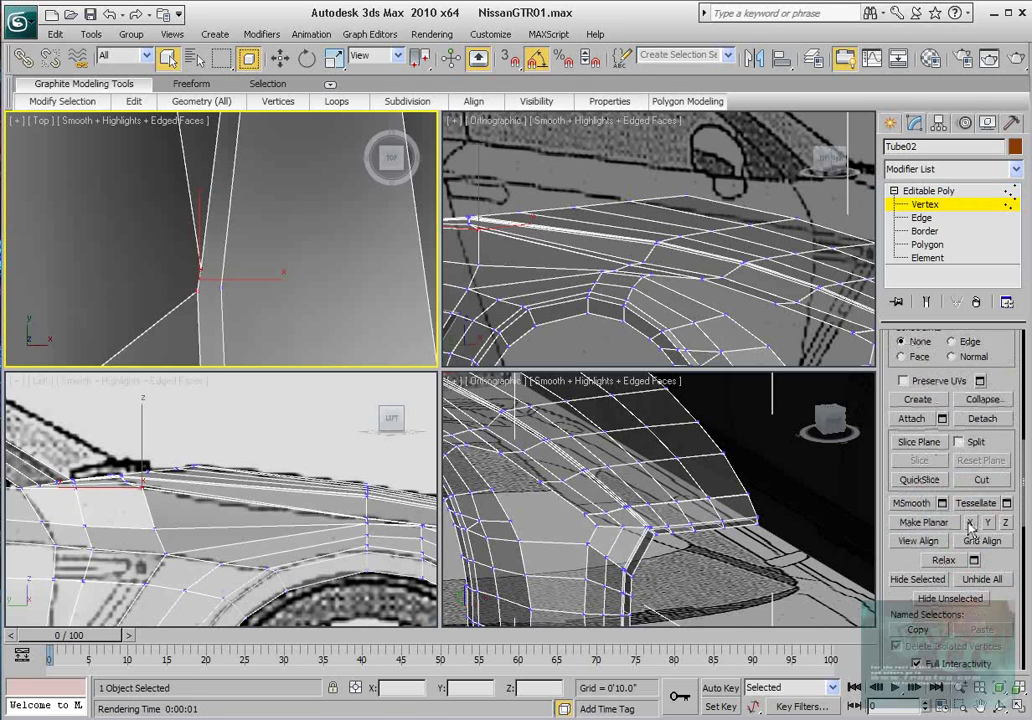
{"action": "scroll", "coordinate": [968, 531], "scroll_direction": "up", "scroll_amount": 3}
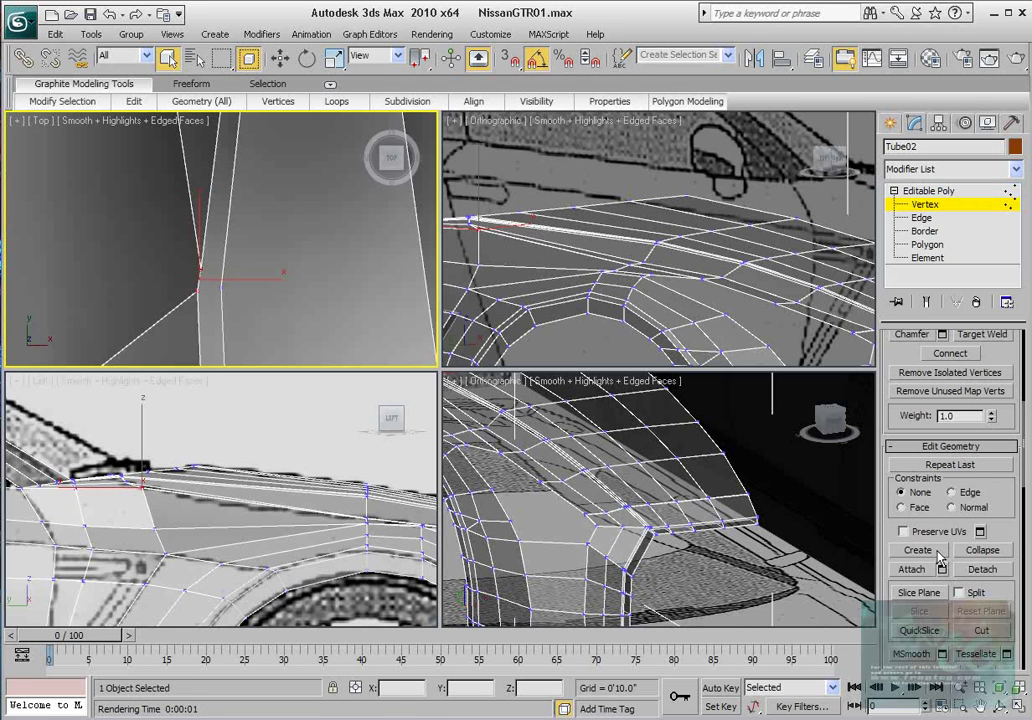
{"action": "left_click", "coordinate": [982, 552]}
- Examine where the side seam crosses the hood's double edge lines, and undo the vertex collapse and the five-edge chamfer
{"action": "scroll", "coordinate": [268, 290], "scroll_direction": "down", "scroll_amount": 4}
{"action": "middle_click_drag", "start_coordinate": [272, 260], "coordinate": [275, 353]}
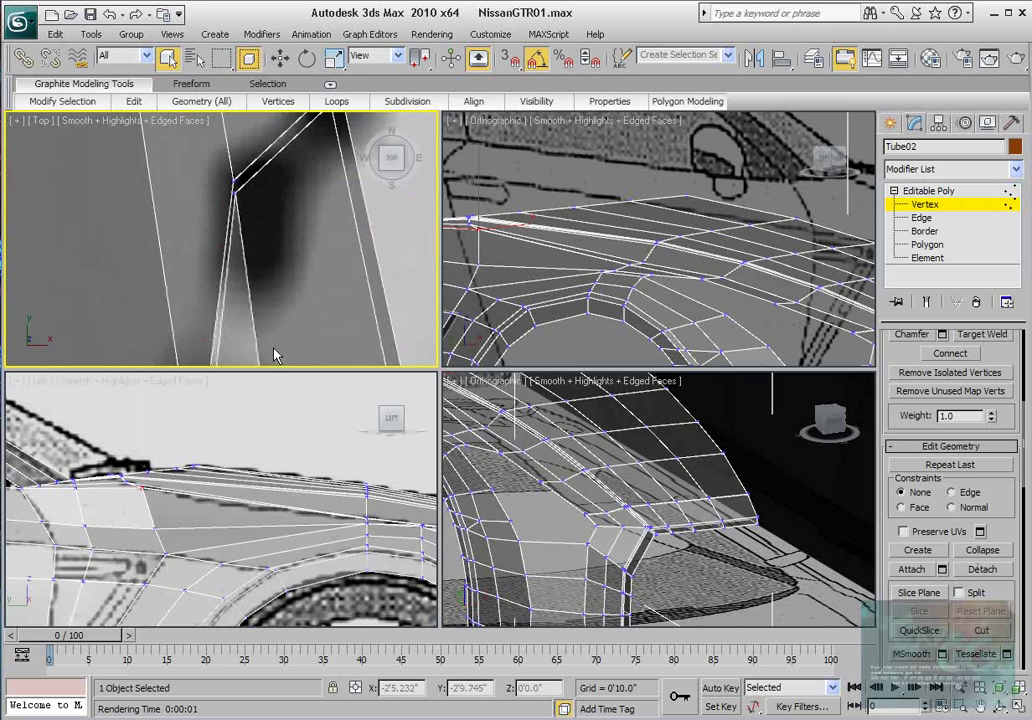
{"action": "middle_click_drag", "start_coordinate": [264, 226], "coordinate": [260, 311]}
{"action": "scroll", "coordinate": [260, 311], "scroll_direction": "up", "scroll_amount": 2}
{"action": "middle_click_drag", "start_coordinate": [302, 233], "coordinate": [236, 287]}
{"action": "scroll", "coordinate": [288, 228], "scroll_direction": "up", "scroll_amount": 2}
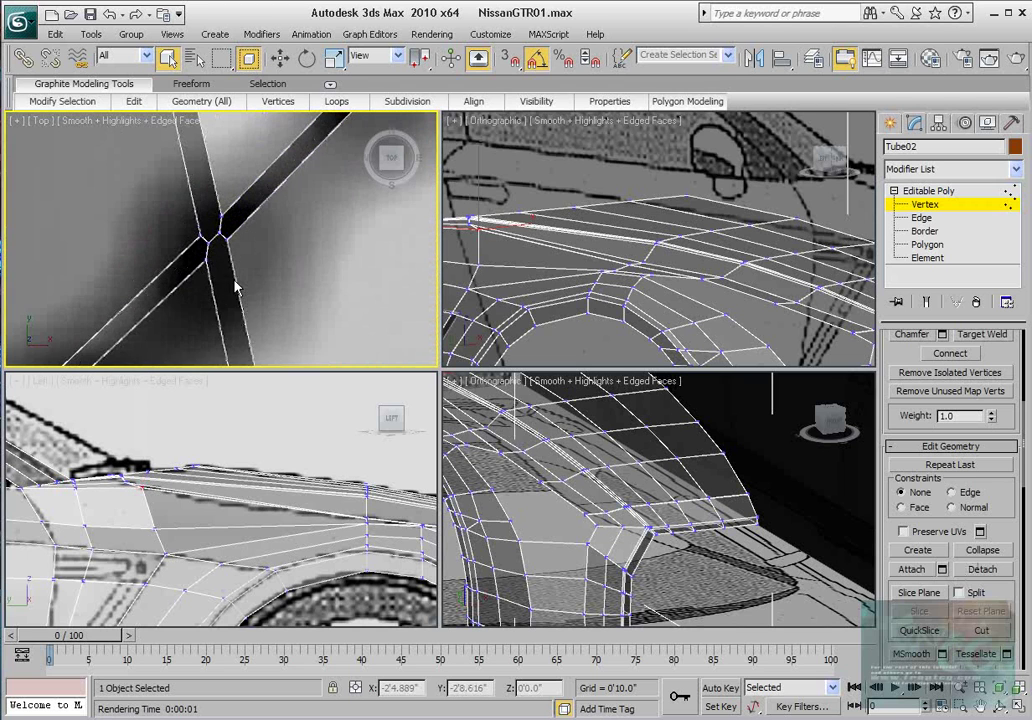
{"action": "scroll", "coordinate": [226, 272], "scroll_direction": "up", "scroll_amount": 4}
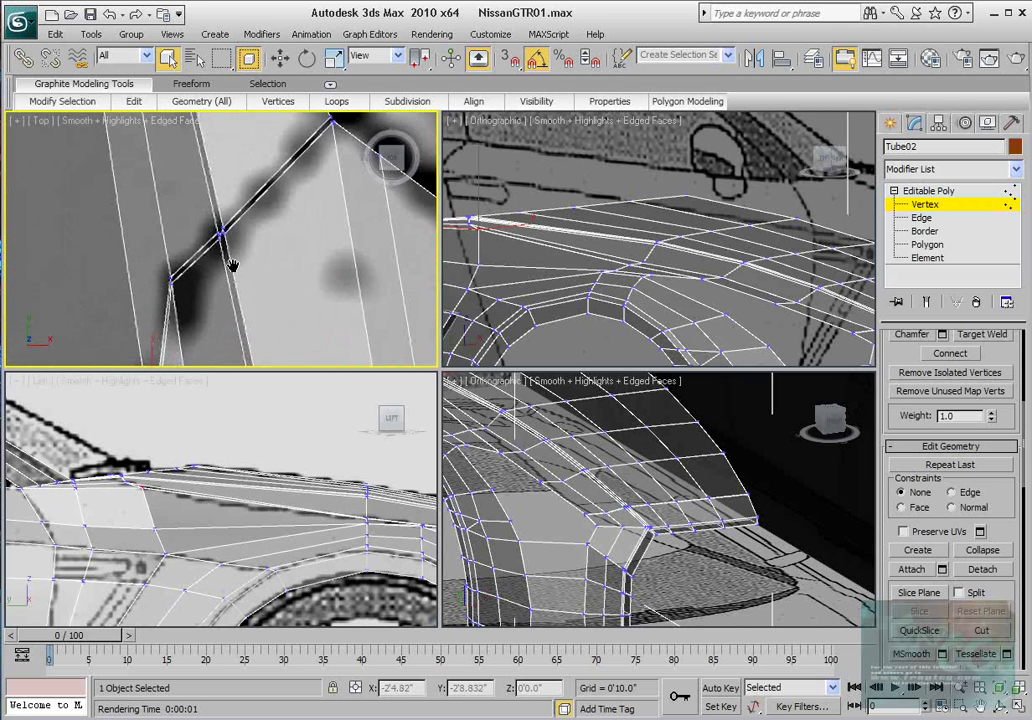
{"action": "scroll", "coordinate": [238, 268], "scroll_direction": "up", "scroll_amount": 6}
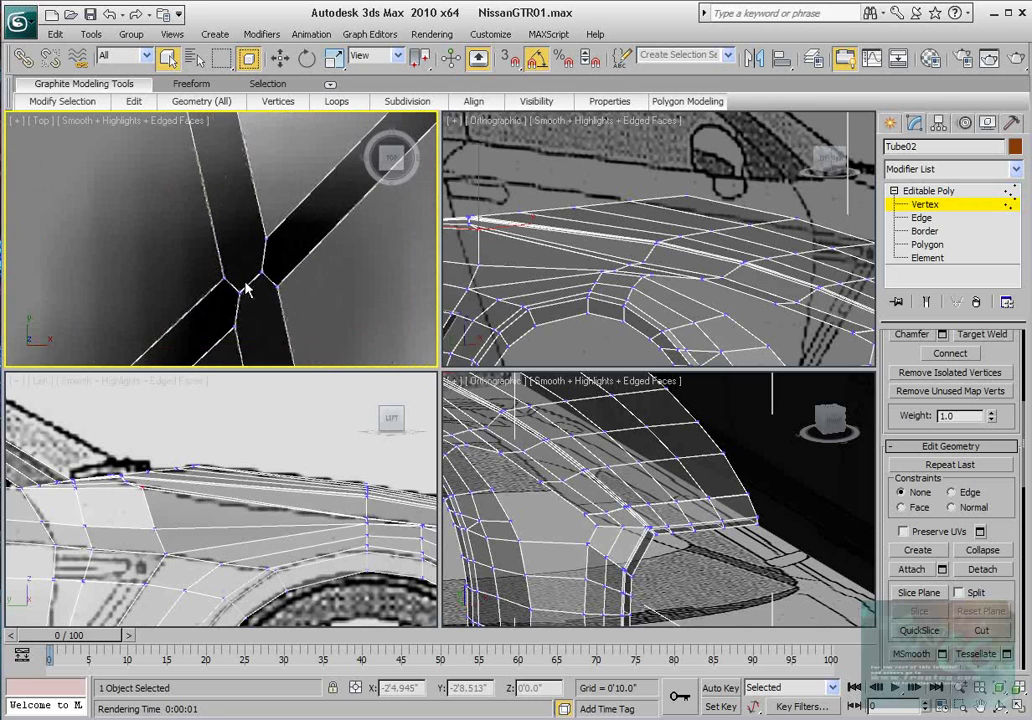
{"action": "left_click", "coordinate": [236, 288]}
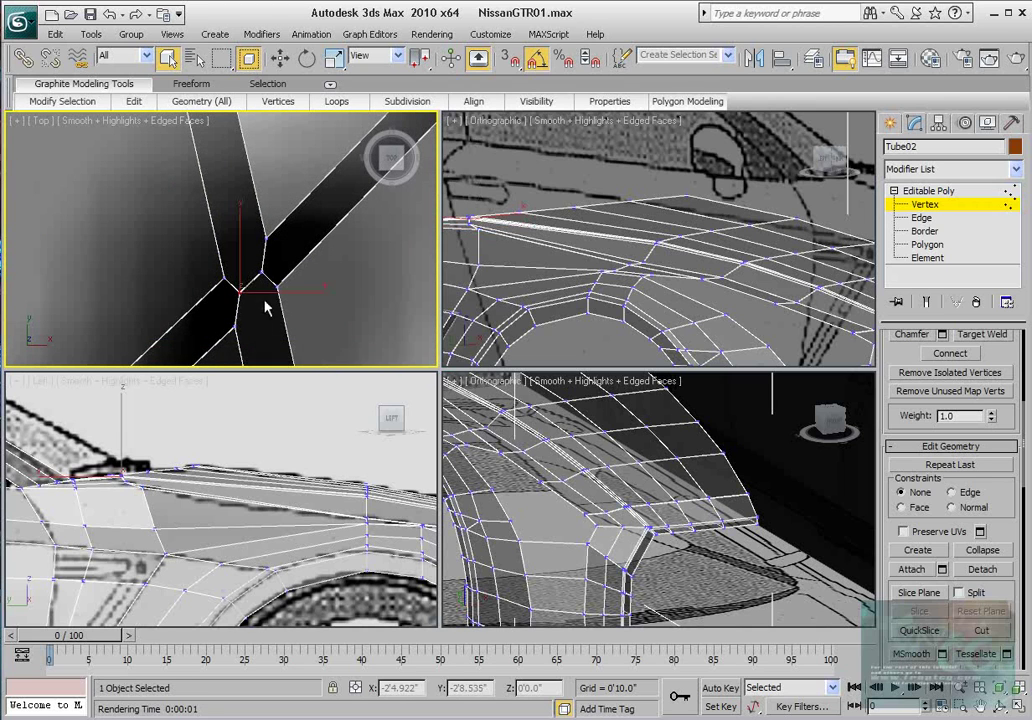
{"action": "scroll", "coordinate": [245, 290], "scroll_direction": "down", "scroll_amount": 3}
{"action": "key", "text": "ctrl+z"}
{"action": "key", "text": "ctrl+z"}
{"action": "key", "text": "ctrl+z"}
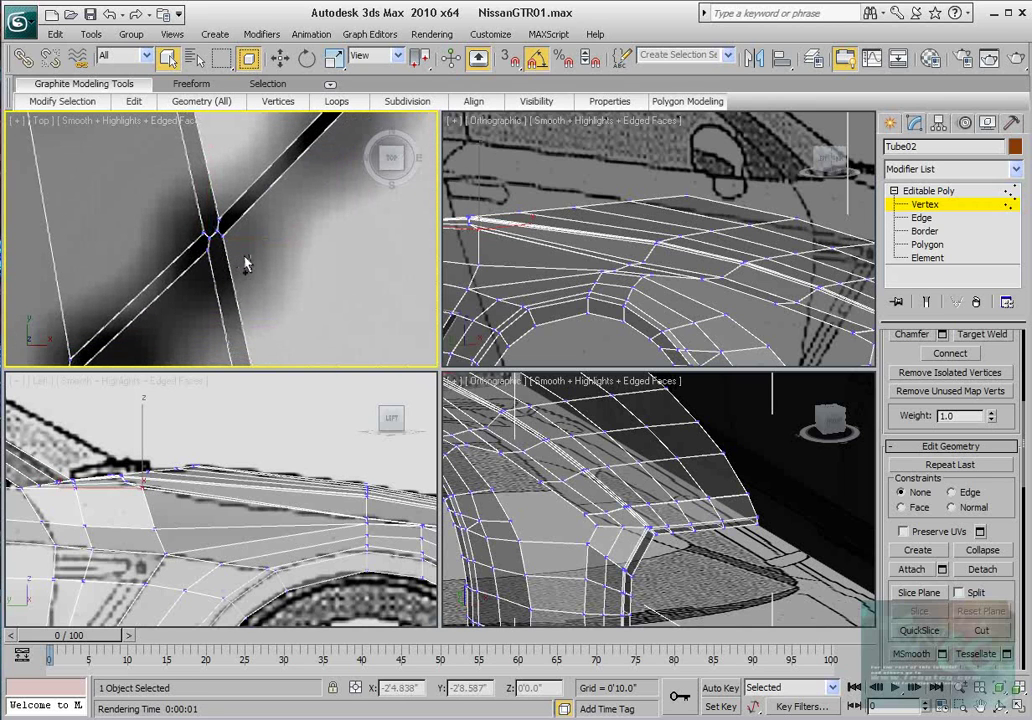
{"action": "left_click", "coordinate": [249, 263]}
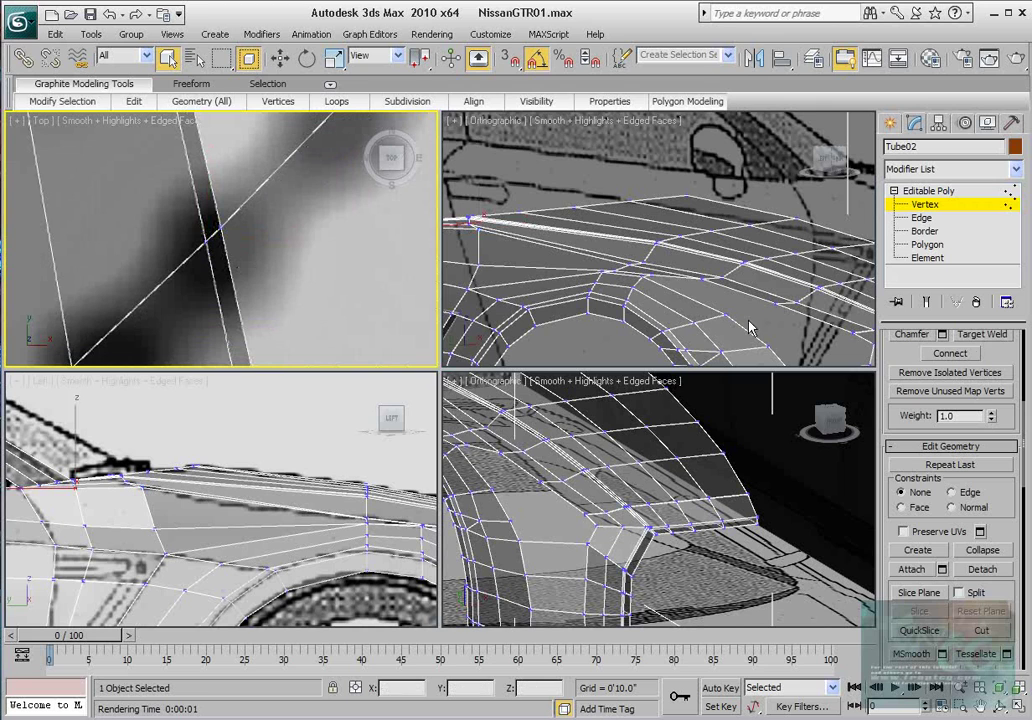
- Add the short edge at the crossing to the seam selection and chamfer all six edges open by 0'0.03" with one segment
{"action": "left_click", "coordinate": [921, 218]}
{"action": "left_click", "coordinate": [210, 232], "text": "ctrl"}
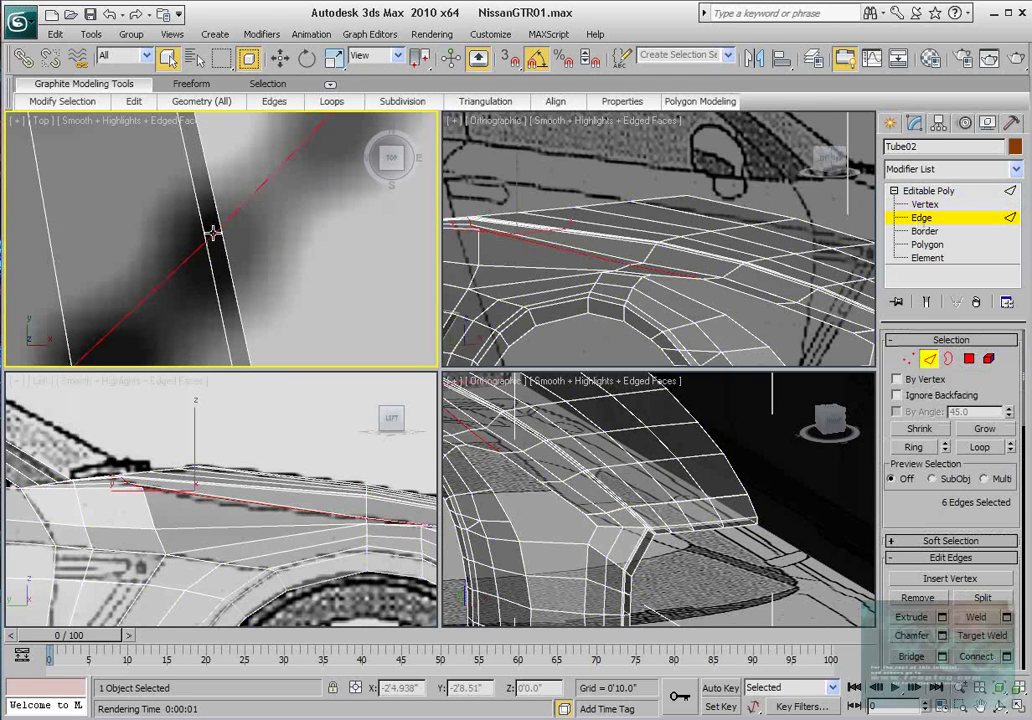
{"action": "scroll", "coordinate": [930, 510], "scroll_direction": "down", "scroll_amount": 1}
{"action": "left_click", "coordinate": [942, 600]}
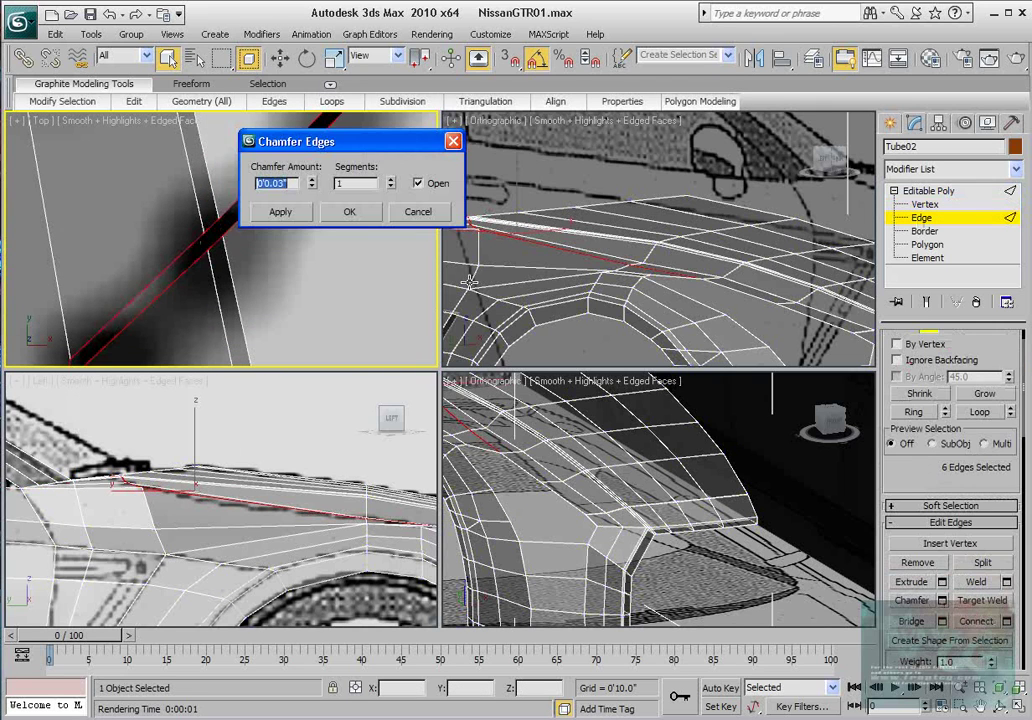
{"action": "left_click", "coordinate": [349, 212]}
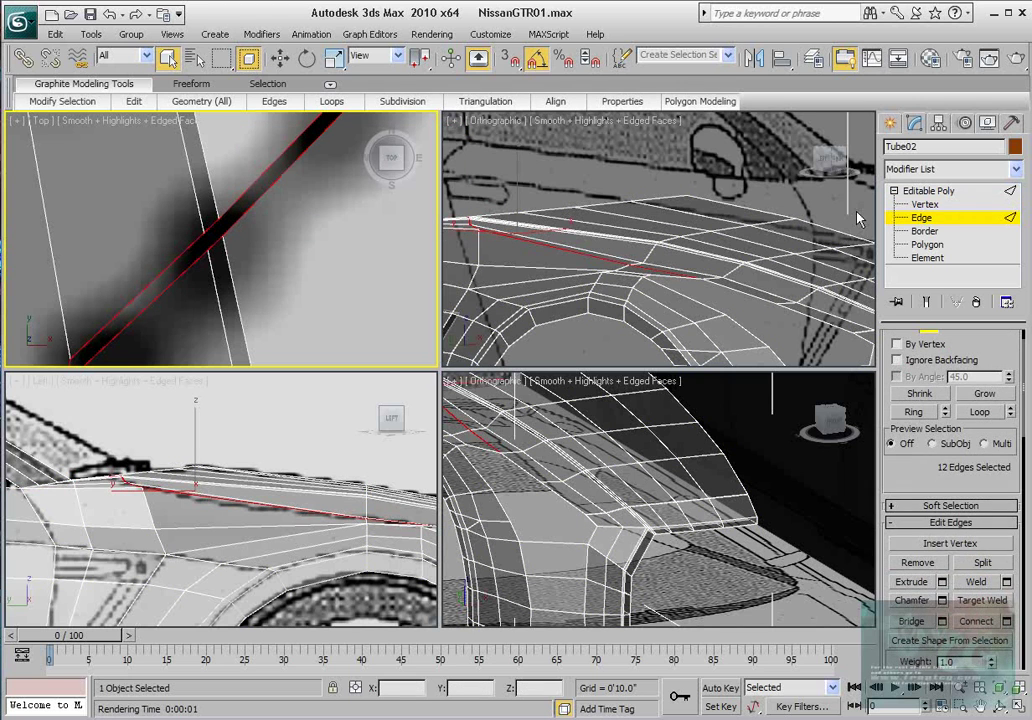
- Collapse the two close vertices on the fender side of the six-edge seam gap, just below its windshield-end bend
{"action": "left_click", "coordinate": [928, 205]}
{"action": "scroll", "coordinate": [267, 293], "scroll_direction": "down", "scroll_amount": 4}
{"action": "middle_click_drag", "start_coordinate": [269, 267], "coordinate": [322, 168]}
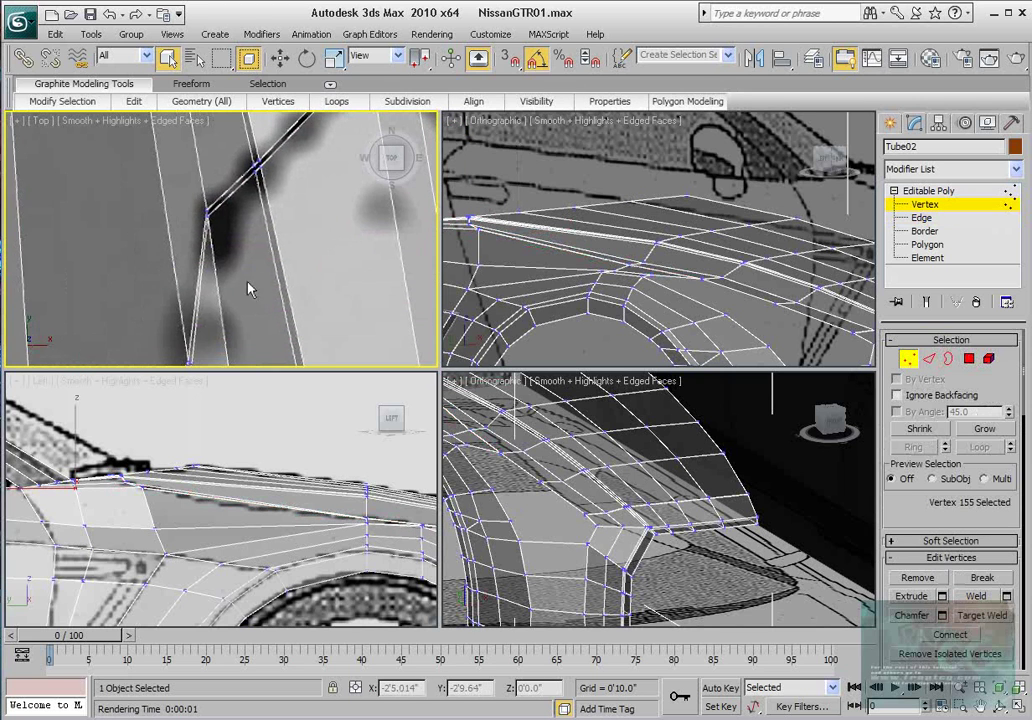
{"action": "scroll", "coordinate": [250, 292], "scroll_direction": "up", "scroll_amount": 2}
{"action": "middle_click_drag", "start_coordinate": [249, 299], "coordinate": [262, 208]}
{"action": "middle_click_drag", "start_coordinate": [238, 325], "coordinate": [240, 228]}
{"action": "scroll", "coordinate": [240, 228], "scroll_direction": "up", "scroll_amount": 2}
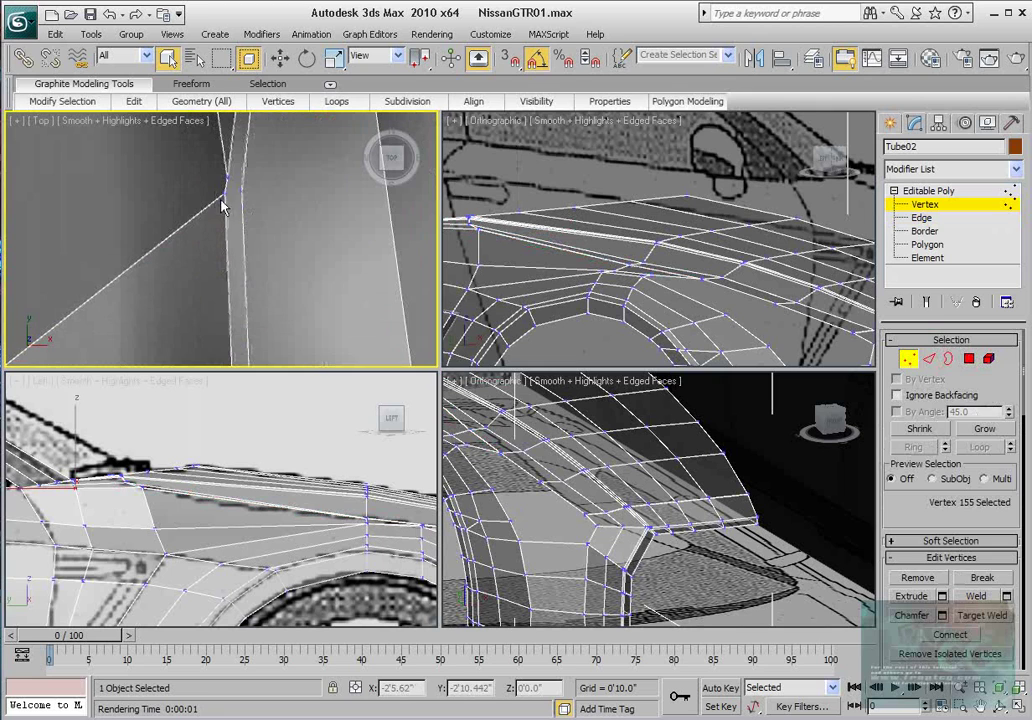
{"action": "left_click_drag", "start_coordinate": [178, 160], "coordinate": [246, 194]}
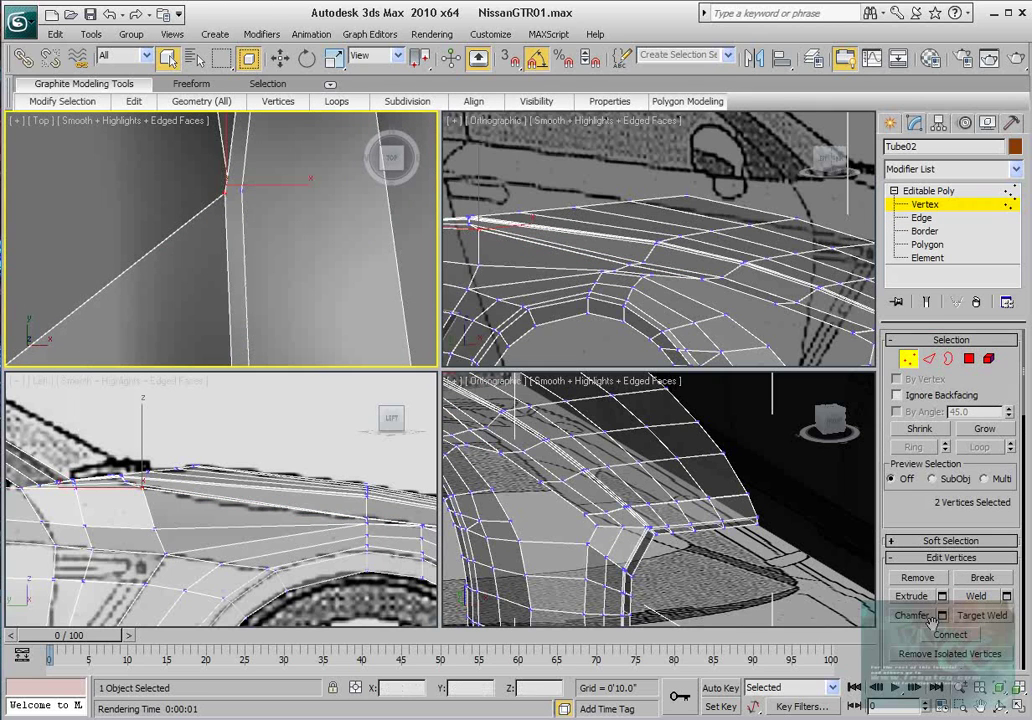
{"action": "left_click_drag", "start_coordinate": [1011, 640], "coordinate": [980, 541]}
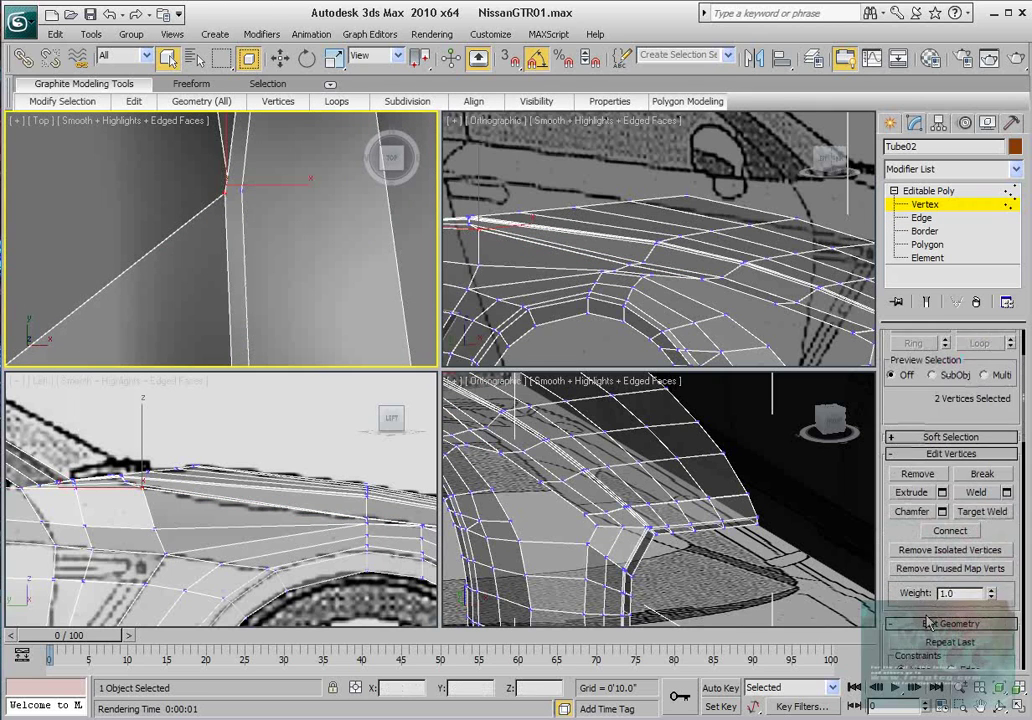
{"action": "scroll", "coordinate": [928, 622], "scroll_direction": "down", "scroll_amount": 3}
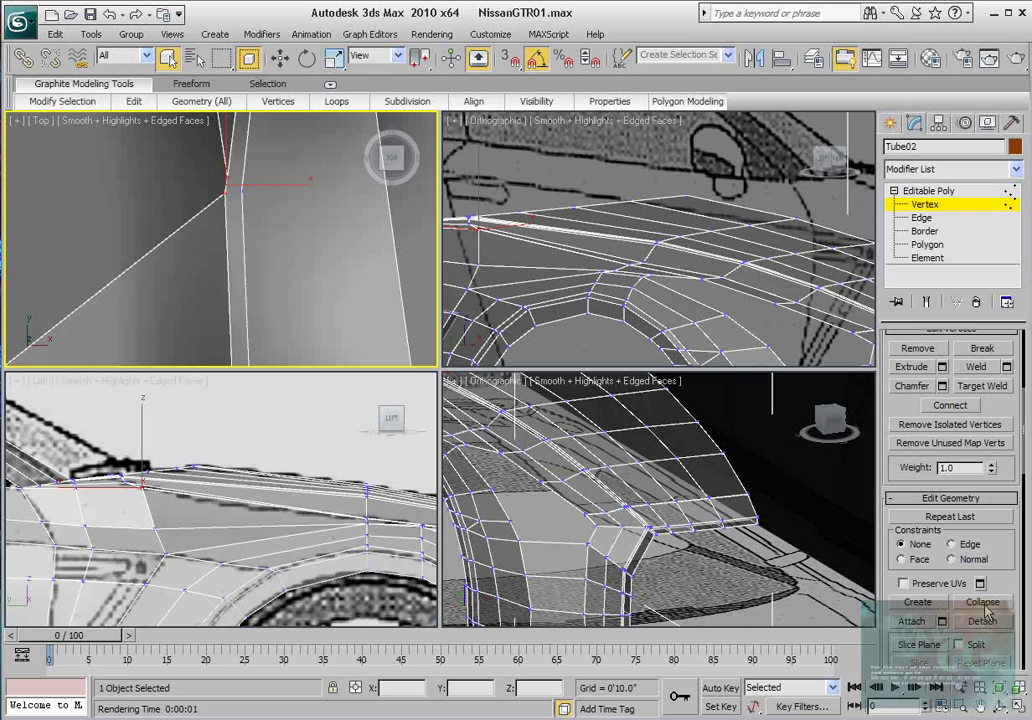
{"action": "left_click", "coordinate": [985, 606]}
- Move the collapsed seam vertex slightly in the top view to about X -2'5.613", Y -2'10.418"
{"action": "scroll", "coordinate": [270, 293], "scroll_direction": "down", "scroll_amount": 6}
{"action": "middle_click_drag", "start_coordinate": [270, 292], "coordinate": [258, 332]}
{"action": "scroll", "coordinate": [284, 134], "scroll_direction": "up", "scroll_amount": 5}
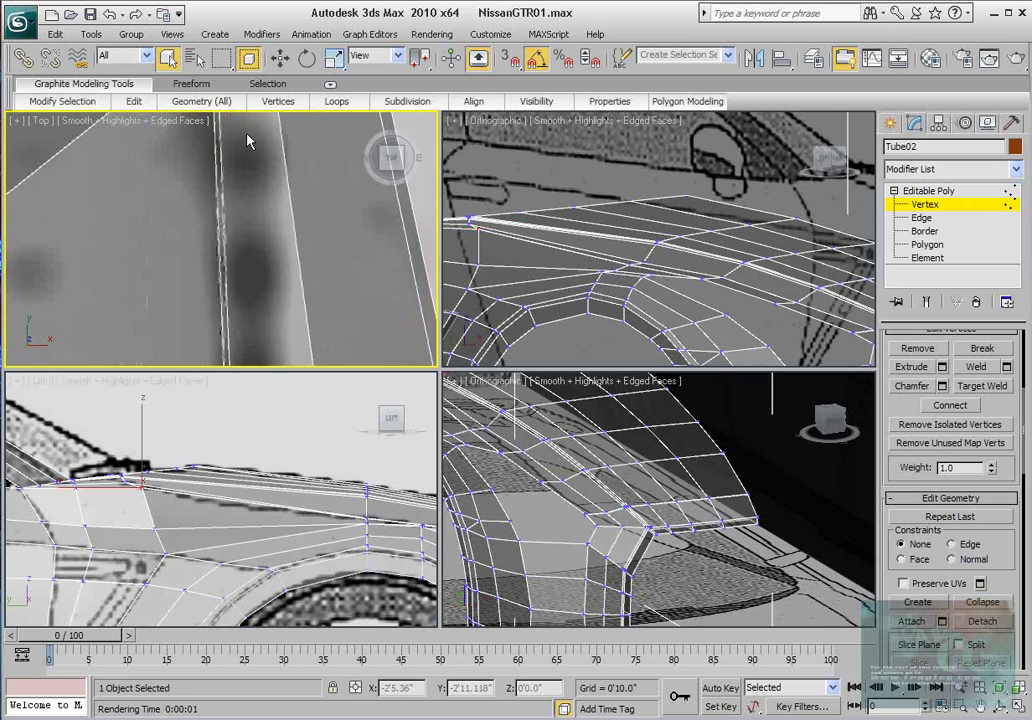
{"action": "scroll", "coordinate": [177, 236], "scroll_direction": "down", "scroll_amount": 3}
{"action": "scroll", "coordinate": [177, 238], "scroll_direction": "down", "scroll_amount": 2}
{"action": "key", "text": "w"}
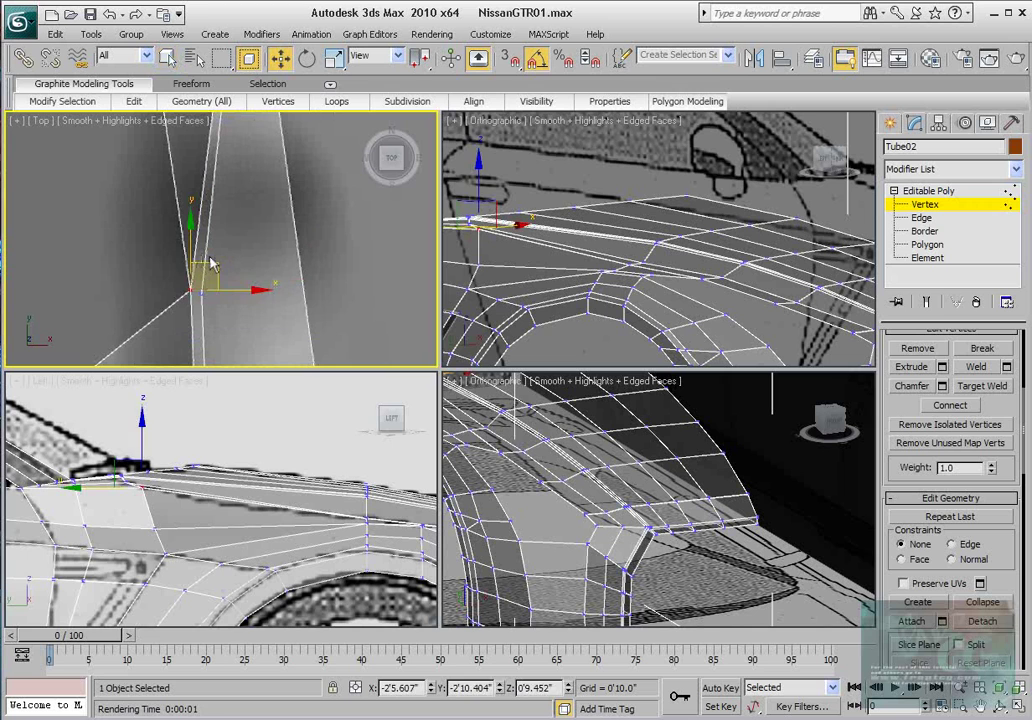
{"action": "left_click_drag", "start_coordinate": [211, 264], "coordinate": [209, 267]}
- Target-weld the two close hood-side vertices at the front end of the side seam gap, beside the fender's tip
{"action": "scroll", "coordinate": [220, 279], "scroll_direction": "down", "scroll_amount": 2}
{"action": "scroll", "coordinate": [286, 350], "scroll_direction": "down", "scroll_amount": 6}
{"action": "middle_click_drag", "start_coordinate": [281, 324], "coordinate": [262, 165]}
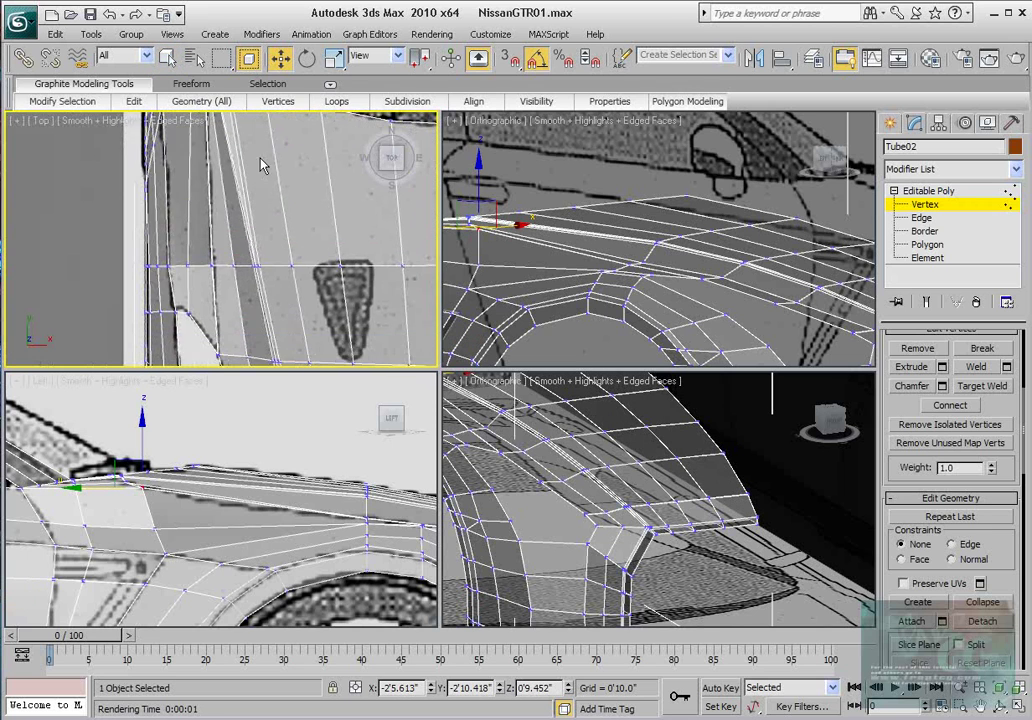
{"action": "scroll", "coordinate": [261, 165], "scroll_direction": "up", "scroll_amount": 4}
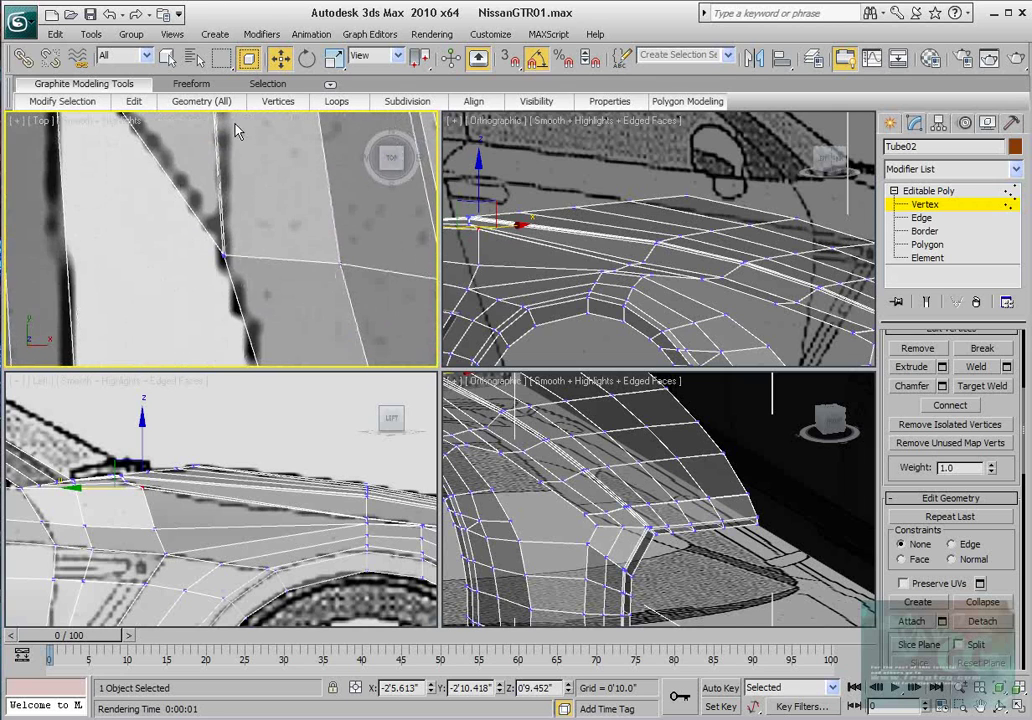
{"action": "scroll", "coordinate": [248, 249], "scroll_direction": "up", "scroll_amount": 2}
{"action": "scroll", "coordinate": [248, 249], "scroll_direction": "up", "scroll_amount": 1}
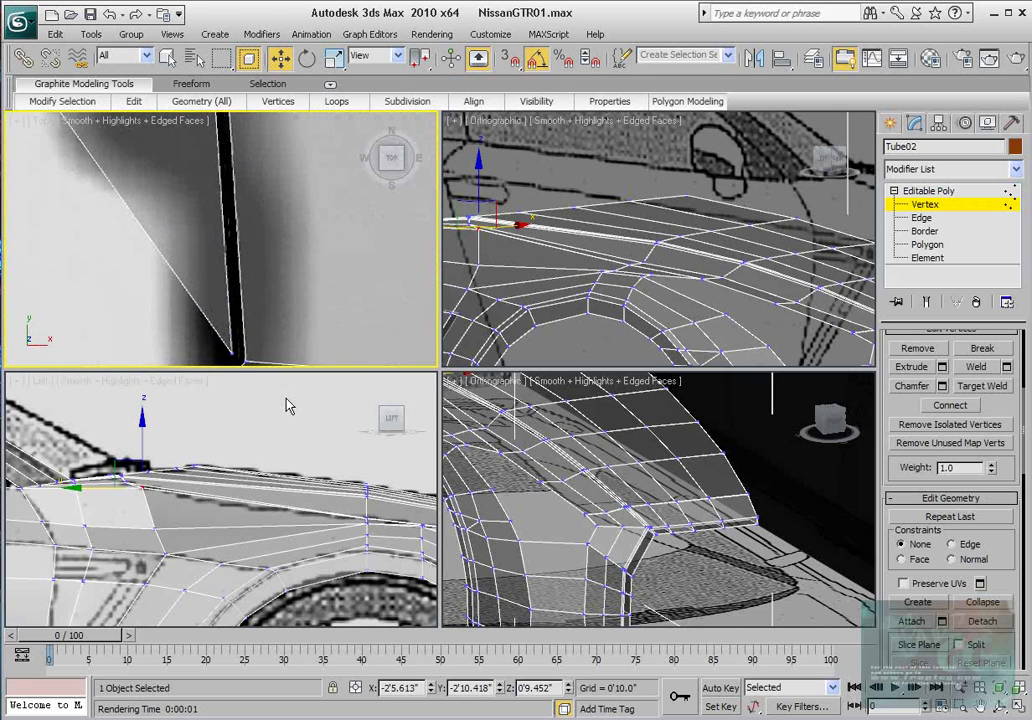
{"action": "scroll", "coordinate": [268, 199], "scroll_direction": "up", "scroll_amount": 2}
{"action": "scroll", "coordinate": [253, 228], "scroll_direction": "down", "scroll_amount": 6}
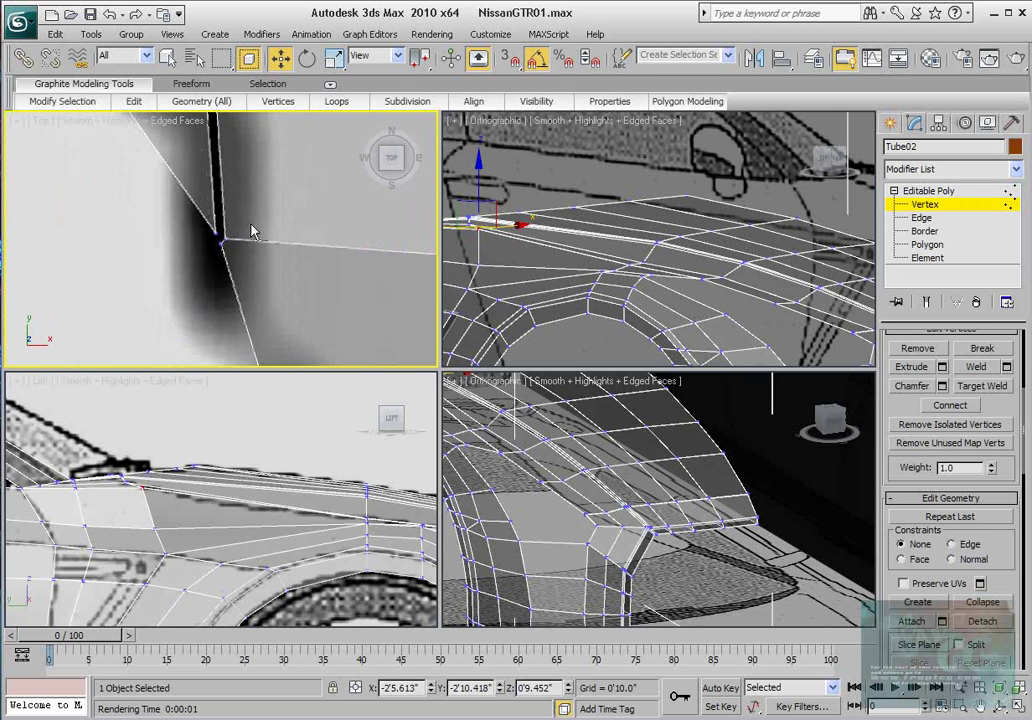
{"action": "middle_click_drag", "start_coordinate": [258, 242], "coordinate": [260, 246]}
{"action": "scroll", "coordinate": [259, 246], "scroll_direction": "up", "scroll_amount": 3}
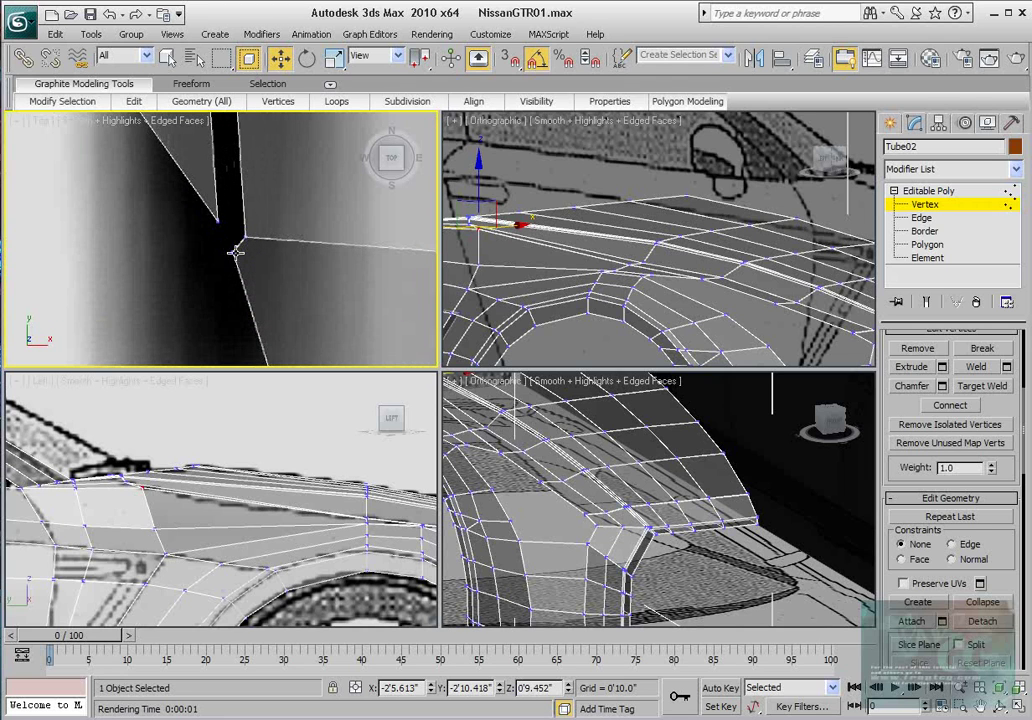
{"action": "left_click", "coordinate": [238, 251]}
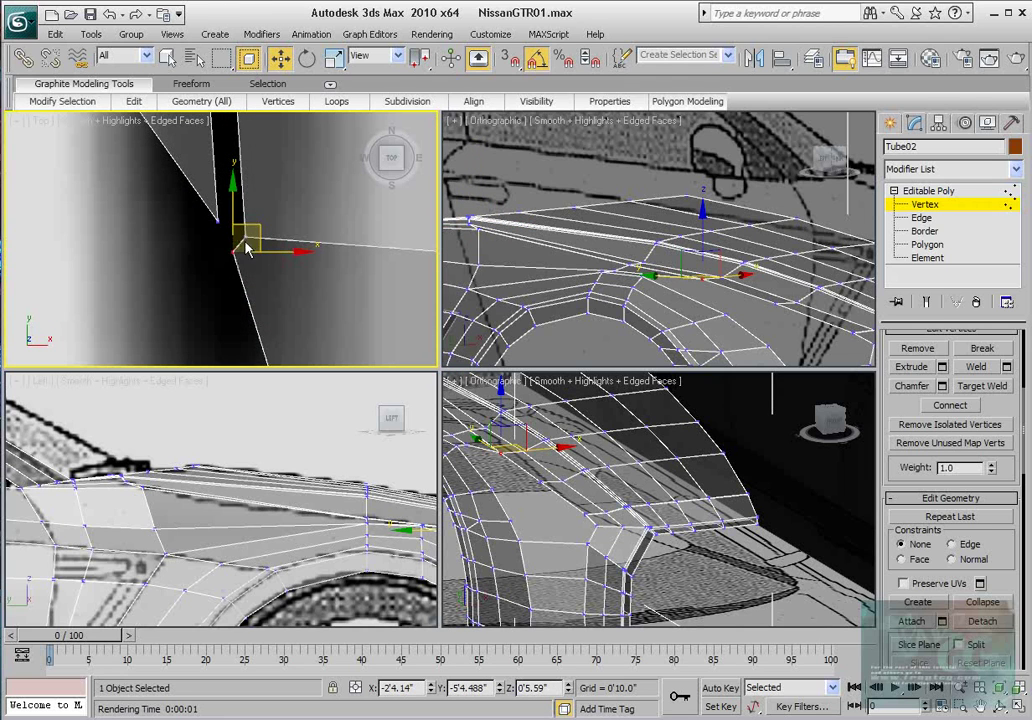
{"action": "right_click", "coordinate": [243, 236]}
{"action": "left_click", "coordinate": [205, 403]}
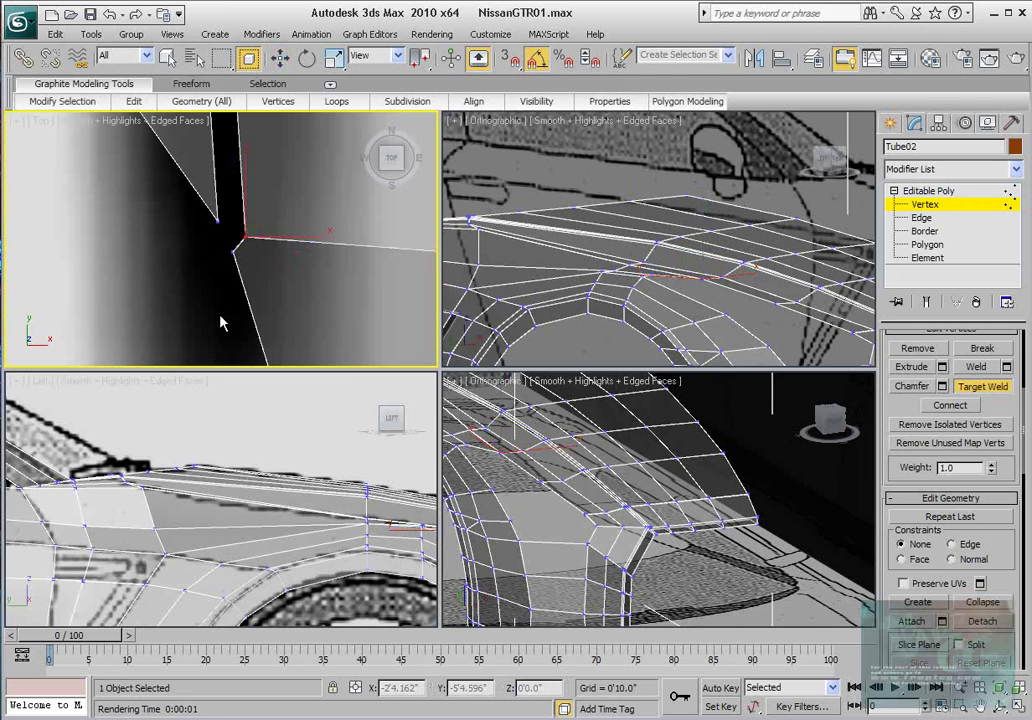
{"action": "left_click", "coordinate": [245, 236]}
{"action": "left_click", "coordinate": [233, 251]}
{"action": "right_click", "coordinate": [257, 238]}
- Examine the hood seam from the welded vertex along the front gap to the car's centre line for leftover close vertices
{"action": "scroll", "coordinate": [267, 240], "scroll_direction": "down", "scroll_amount": 6}
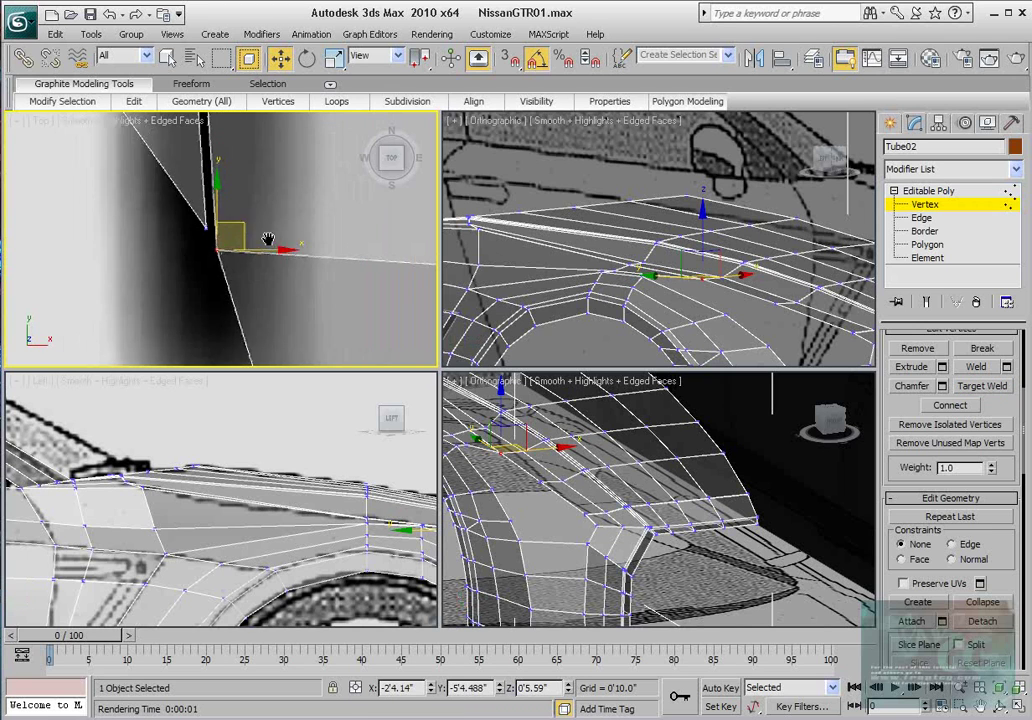
{"action": "middle_click_drag", "start_coordinate": [291, 301], "coordinate": [246, 184]}
{"action": "scroll", "coordinate": [246, 184], "scroll_direction": "down", "scroll_amount": 3}
{"action": "scroll", "coordinate": [231, 170], "scroll_direction": "up", "scroll_amount": 1}
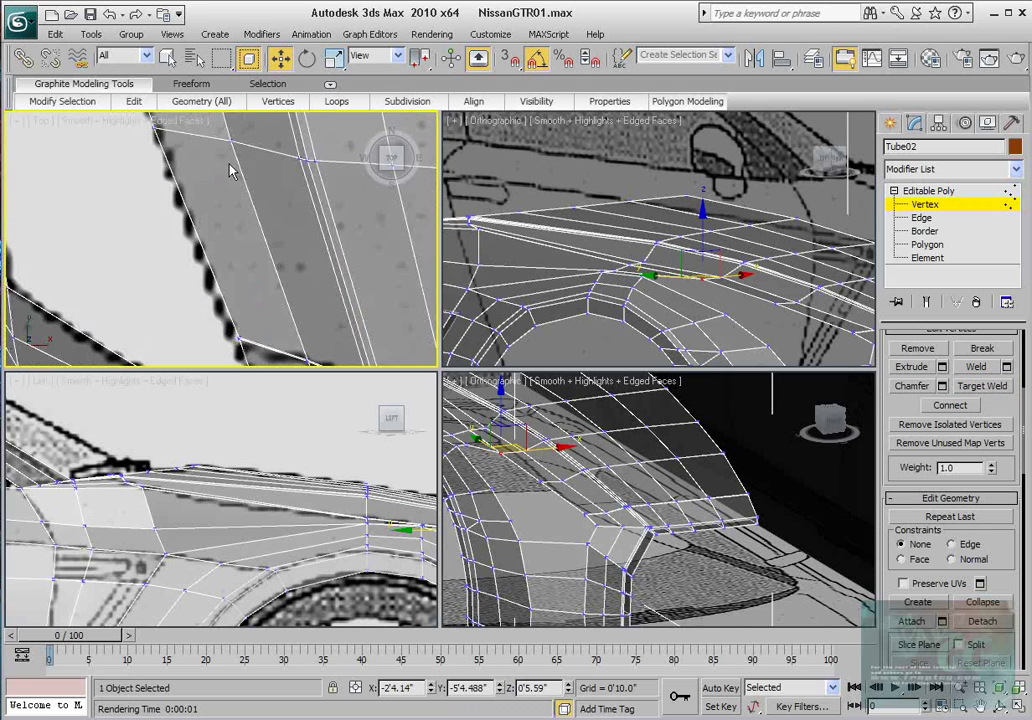
{"action": "middle_click_drag", "start_coordinate": [281, 295], "coordinate": [258, 175]}
{"action": "scroll", "coordinate": [248, 154], "scroll_direction": "up", "scroll_amount": 4}
{"action": "middle_click_drag", "start_coordinate": [345, 358], "coordinate": [101, 239]}
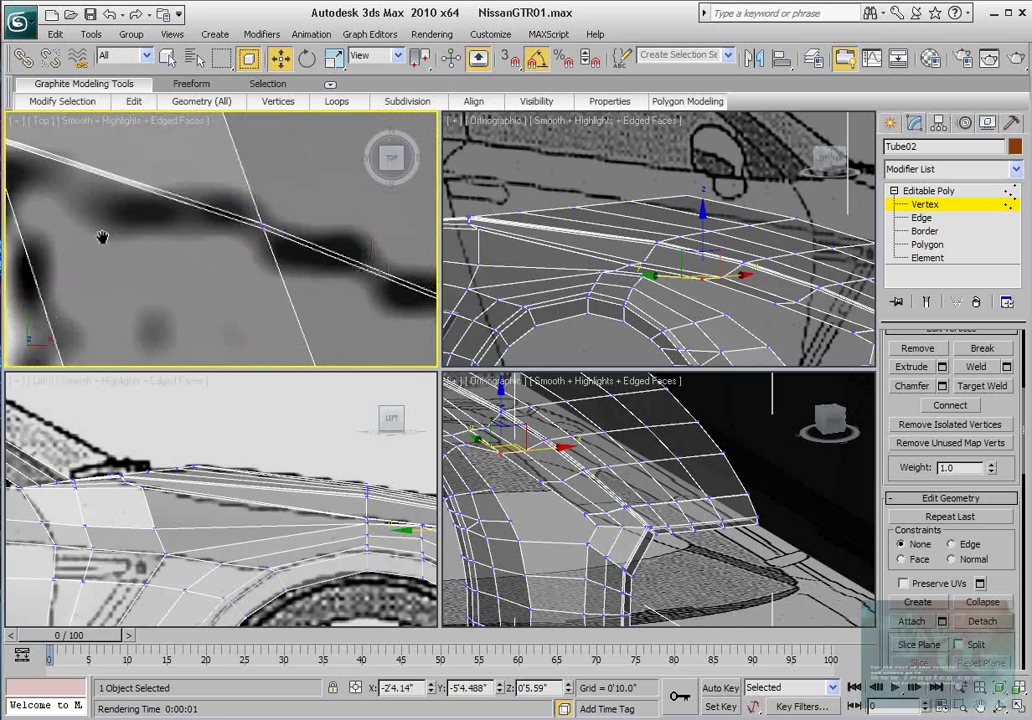
{"action": "middle_click_drag", "start_coordinate": [188, 272], "coordinate": [309, 251]}
{"action": "middle_click_drag", "start_coordinate": [190, 195], "coordinate": [253, 226]}
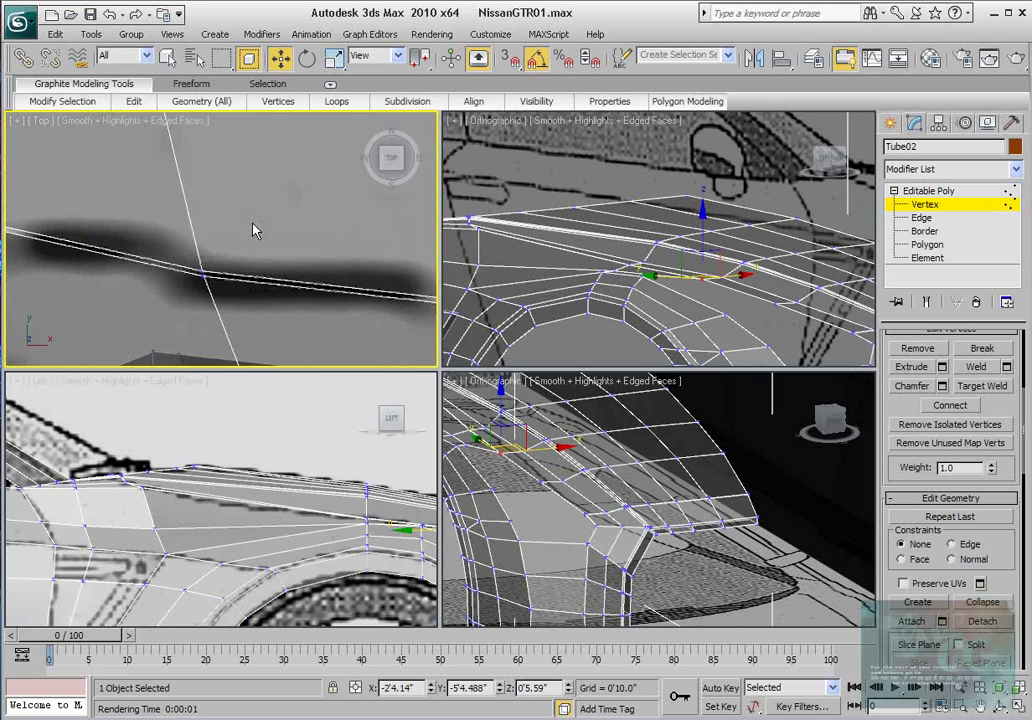
{"action": "scroll", "coordinate": [253, 226], "scroll_direction": "down", "scroll_amount": 3}
{"action": "scroll", "coordinate": [182, 209], "scroll_direction": "up", "scroll_amount": 5}
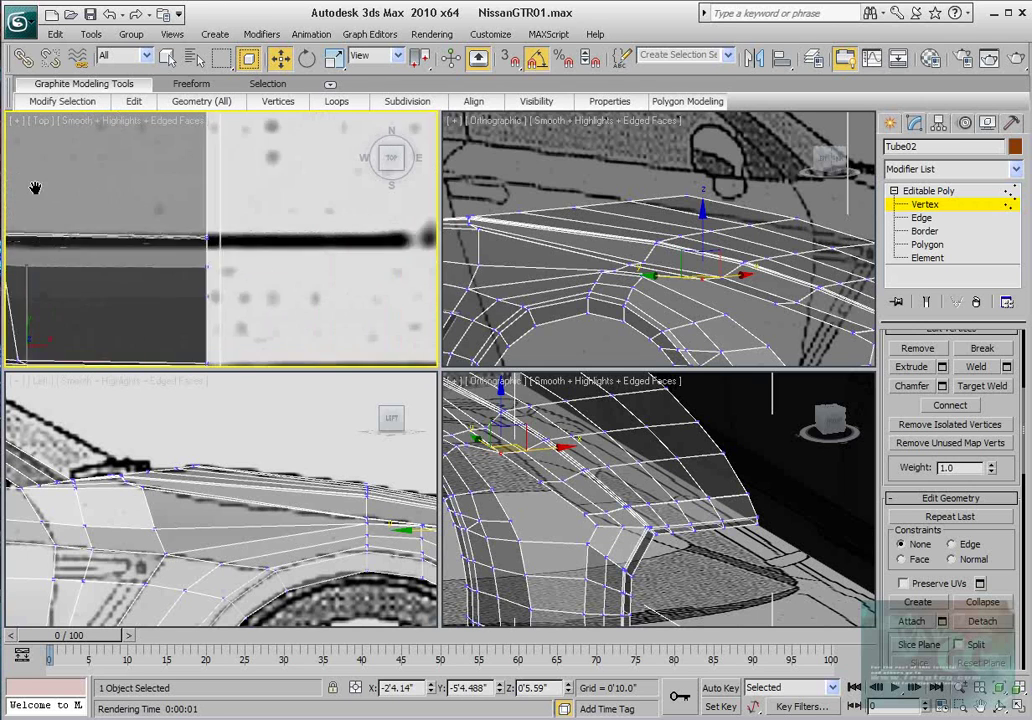
{"action": "left_click", "coordinate": [180, 230]}
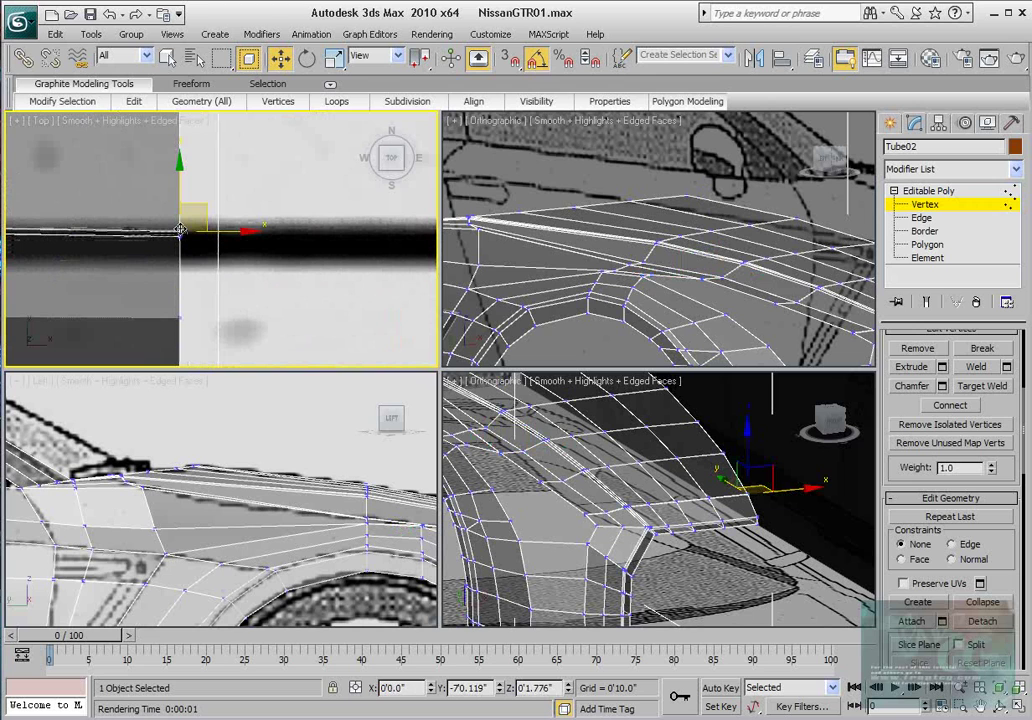
{"action": "scroll", "coordinate": [181, 229], "scroll_direction": "down", "scroll_amount": 10}
{"action": "middle_click_drag", "start_coordinate": [182, 228], "coordinate": [242, 246]}
{"action": "scroll", "coordinate": [218, 346], "scroll_direction": "down", "scroll_amount": 2}
{"action": "scroll", "coordinate": [242, 246], "scroll_direction": "up", "scroll_amount": 3}
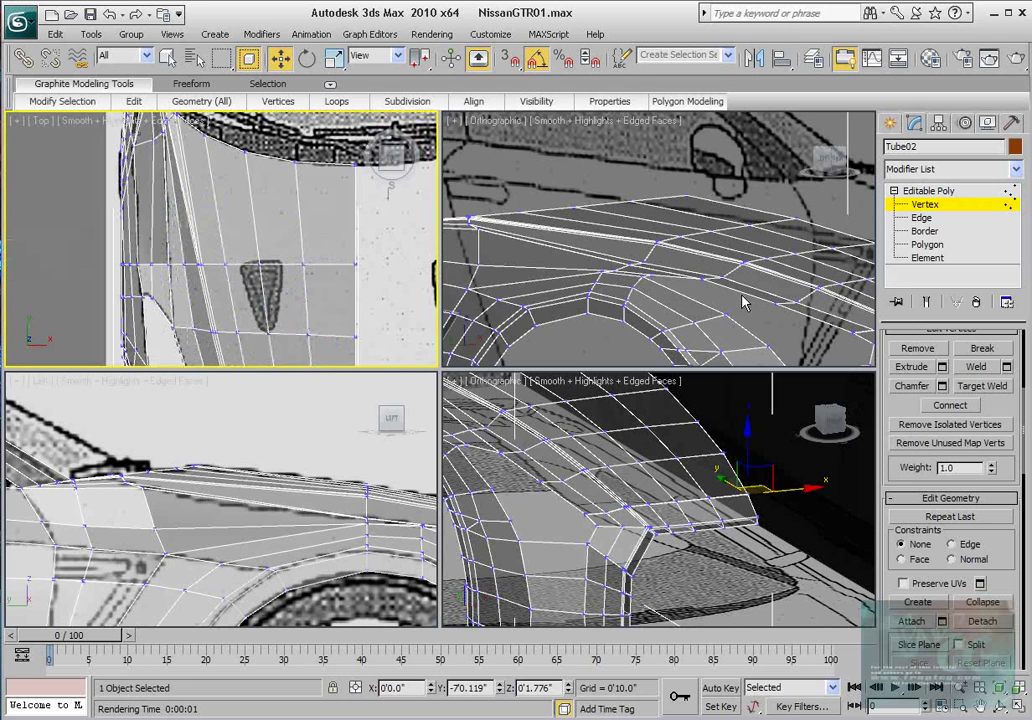
- Detach the hood element from the car body as a separate object named Hood and leave element editing
{"action": "scroll", "coordinate": [996, 400], "scroll_direction": "up", "scroll_amount": 5}
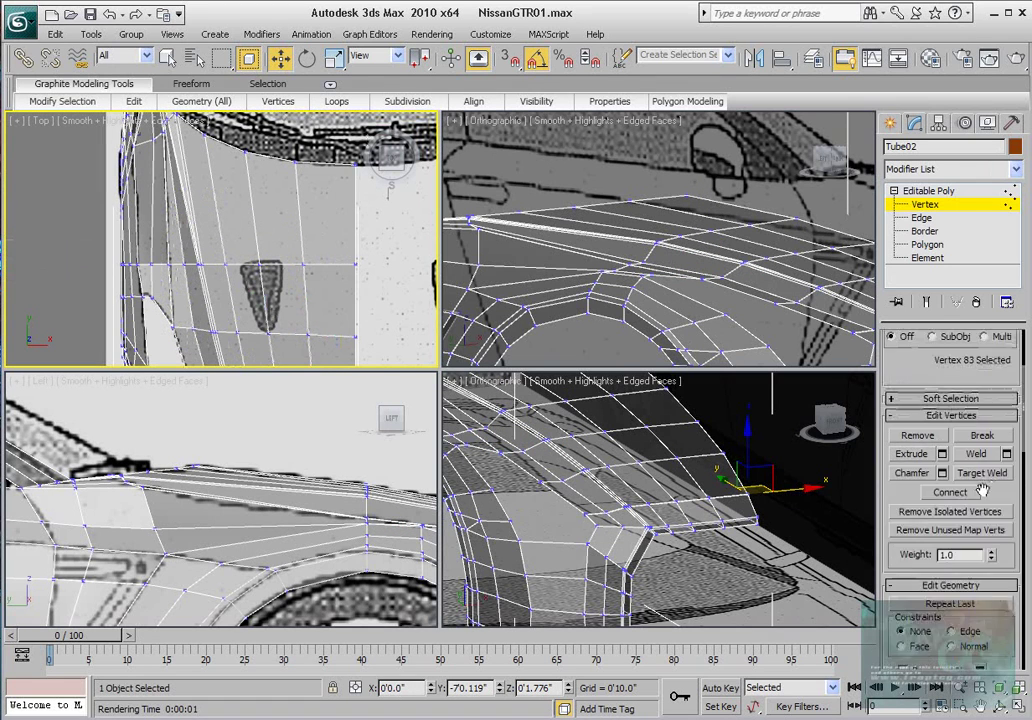
{"action": "left_click", "coordinate": [991, 361]}
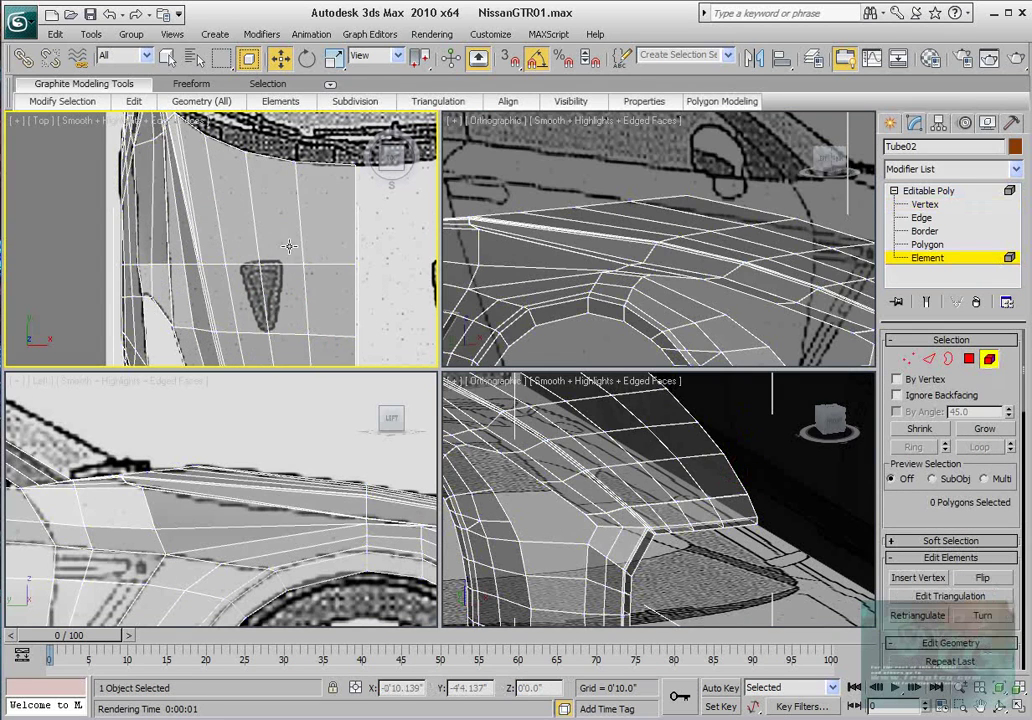
{"action": "left_click", "coordinate": [289, 245]}
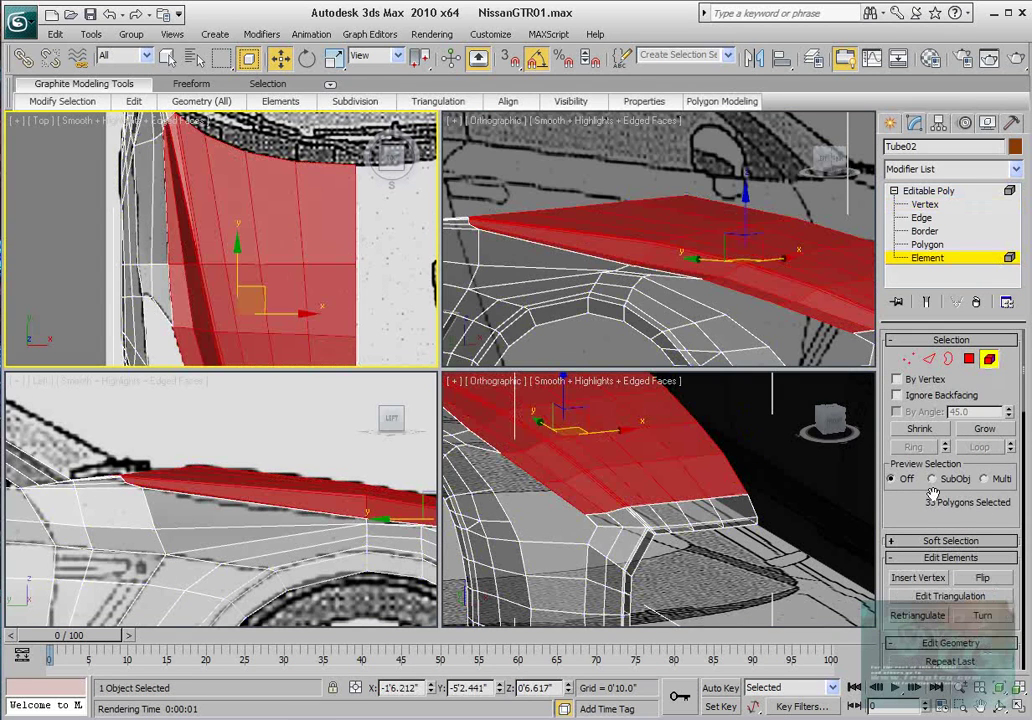
{"action": "scroll", "coordinate": [933, 494], "scroll_direction": "down", "scroll_amount": 5}
{"action": "left_click", "coordinate": [977, 540]}
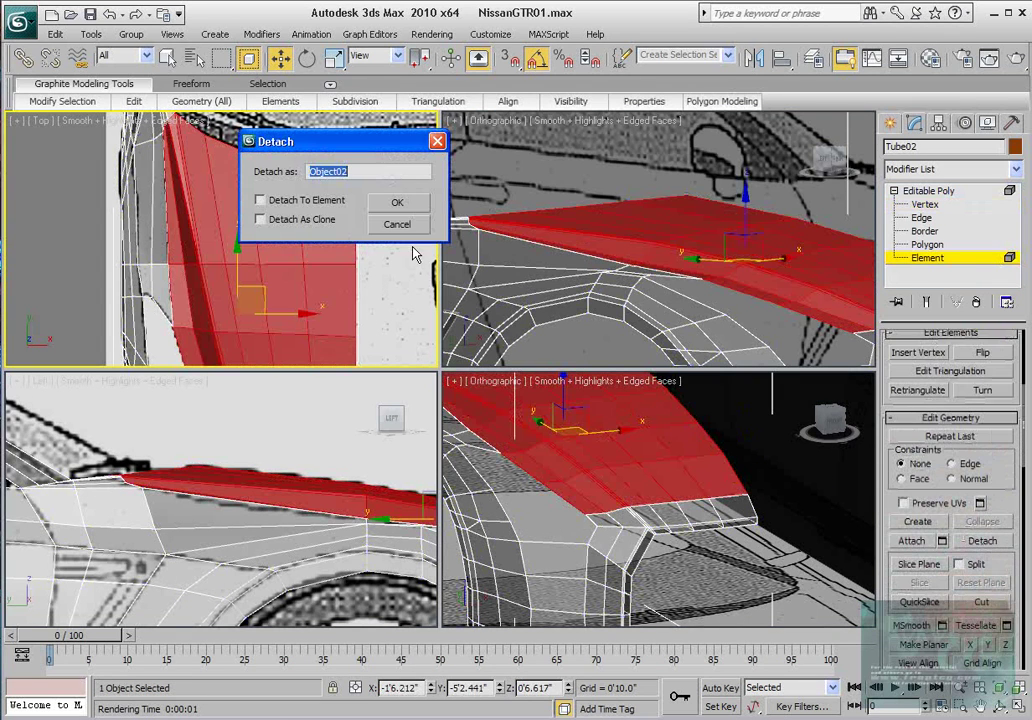
{"action": "type", "text": "Hood"}
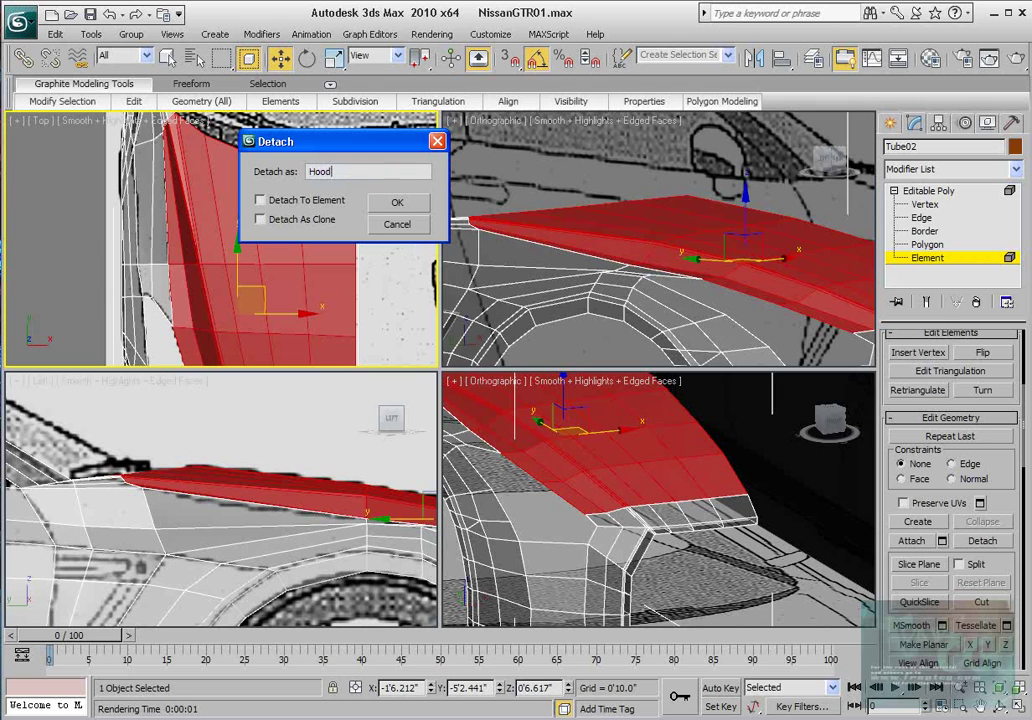
{"action": "key", "text": "Return"}
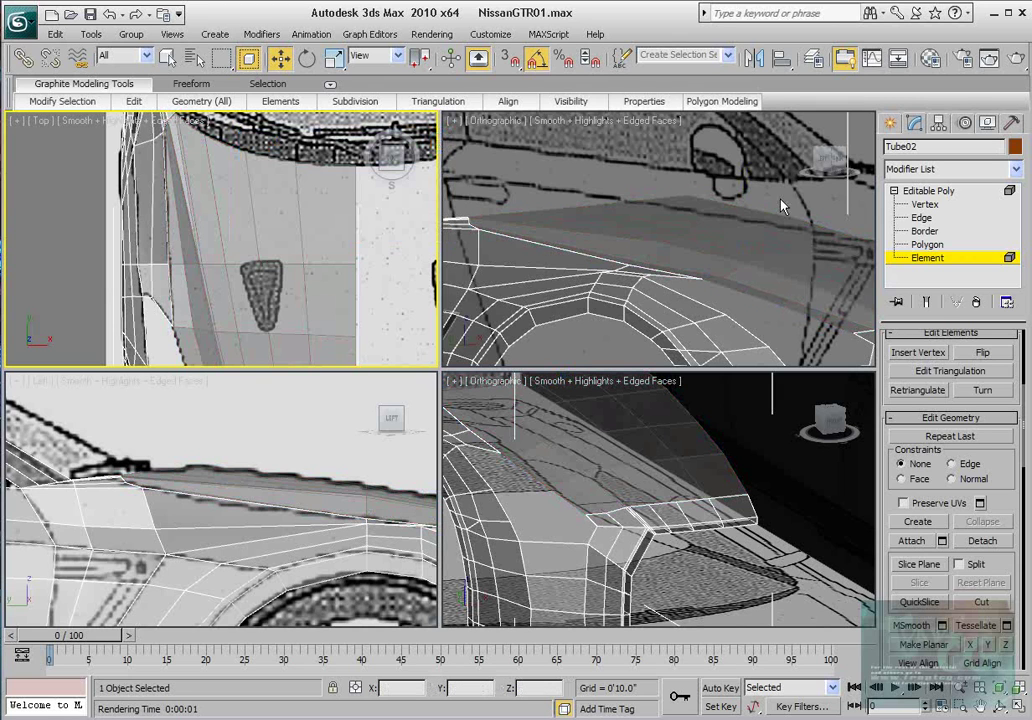
{"action": "left_click", "coordinate": [934, 262]}
{"action": "middle_click_drag", "start_coordinate": [673, 445], "coordinate": [734, 447]}
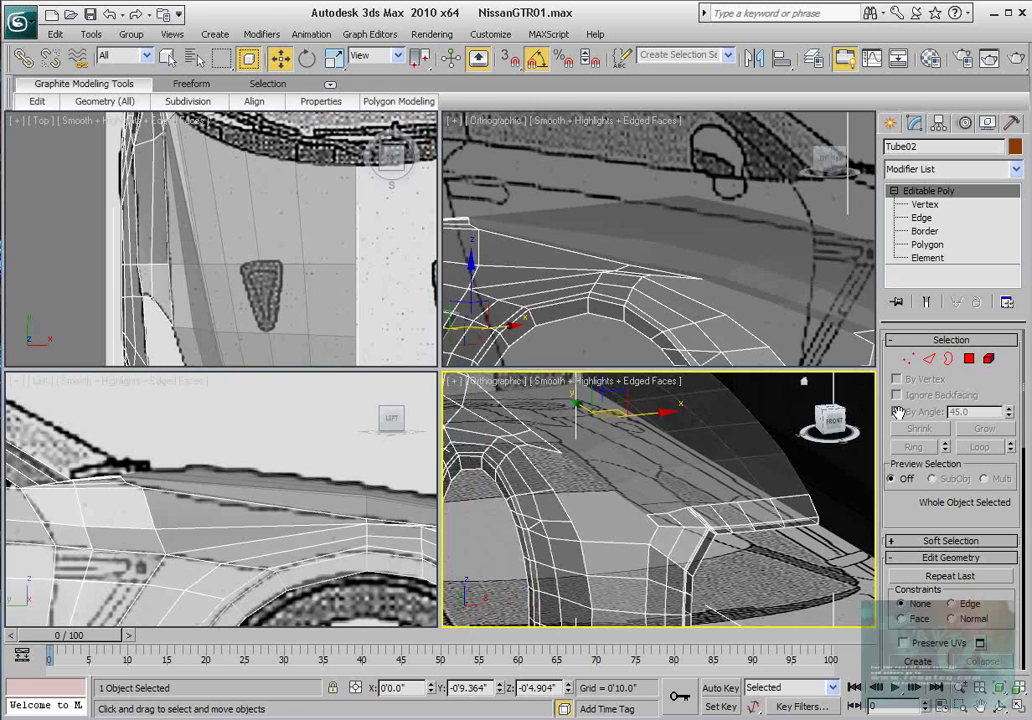
{"action": "left_click", "coordinate": [929, 360]}
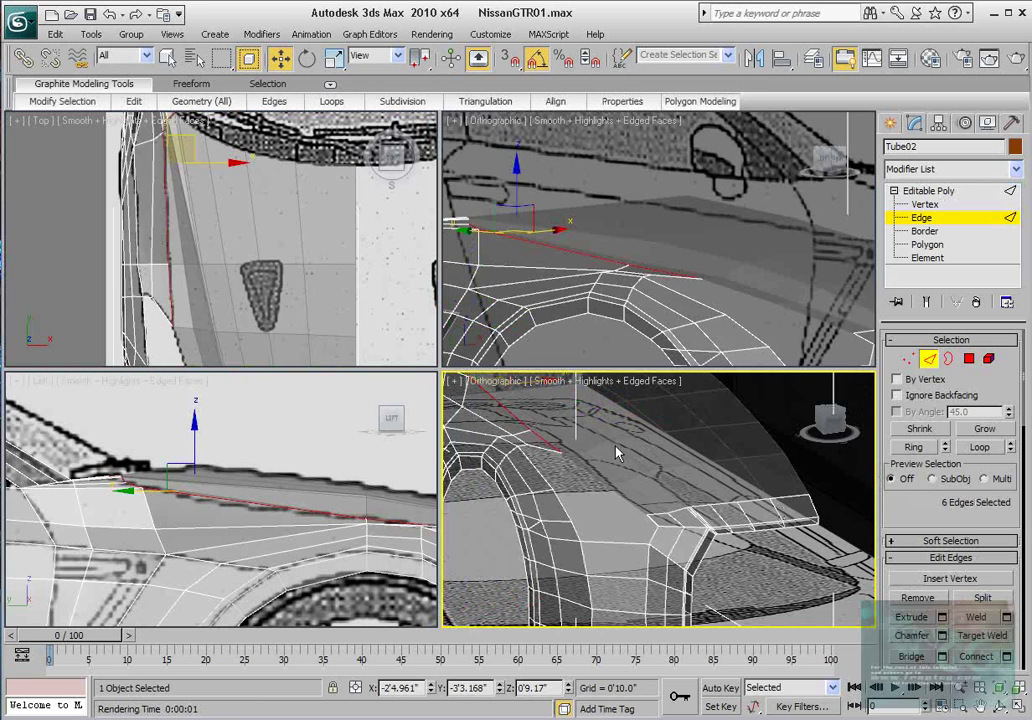
{"action": "middle_click_drag", "start_coordinate": [546, 441], "coordinate": [618, 492]}
{"action": "left_click", "coordinate": [933, 361]}
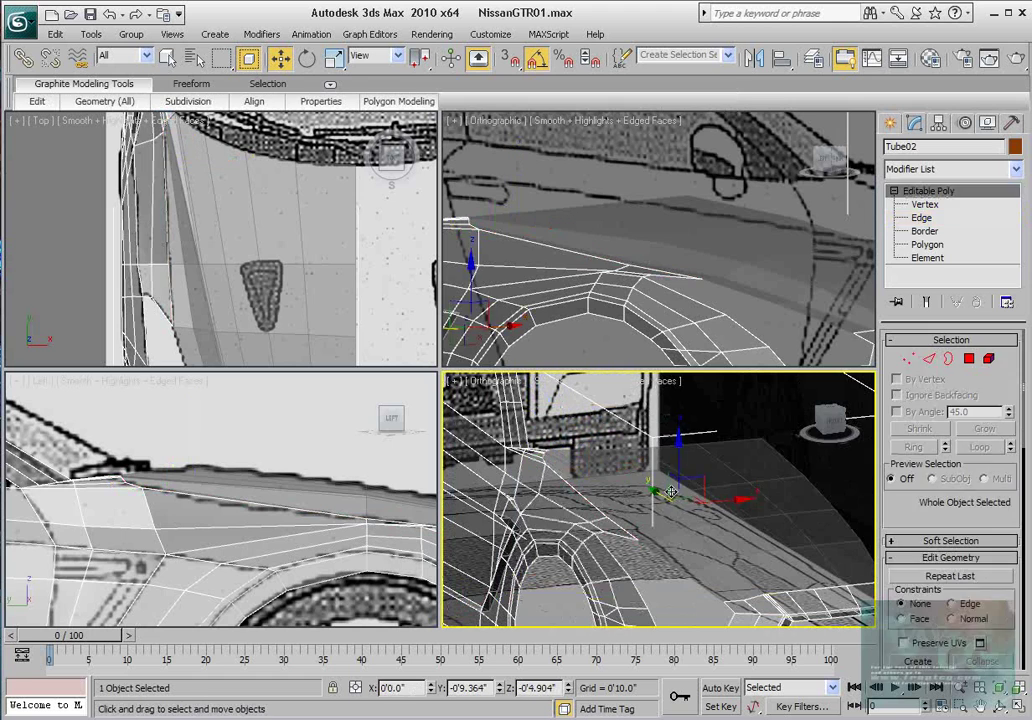
- Select the Hood object and loop-select the edges along its outer side border
{"action": "left_click", "coordinate": [689, 471]}
{"action": "left_click", "coordinate": [931, 361]}
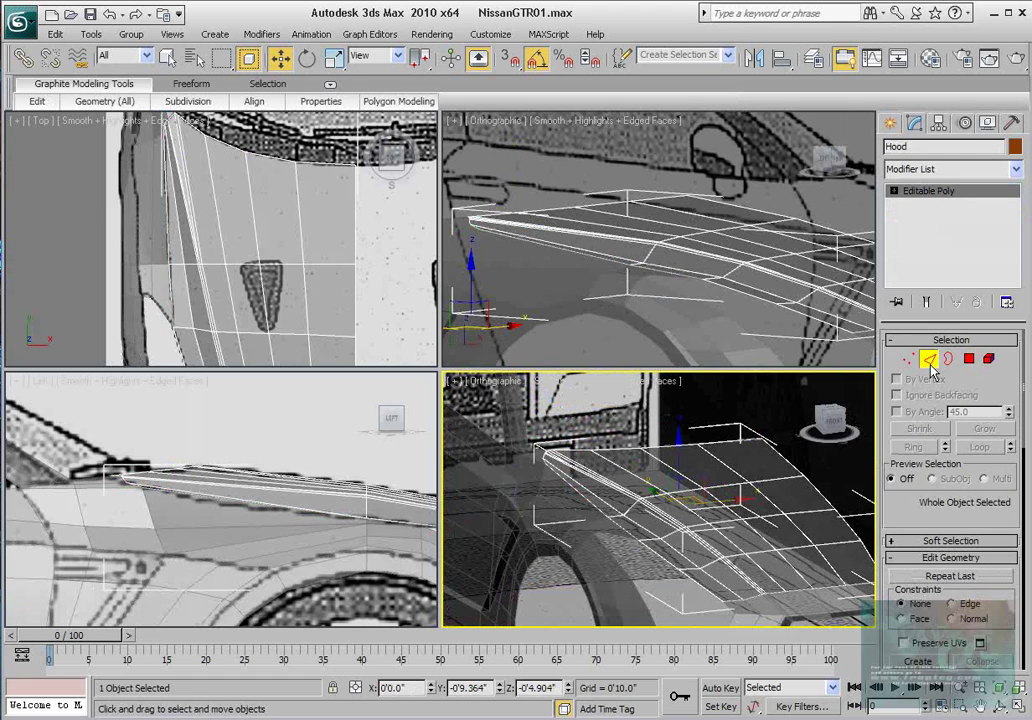
{"action": "left_click", "coordinate": [663, 560]}
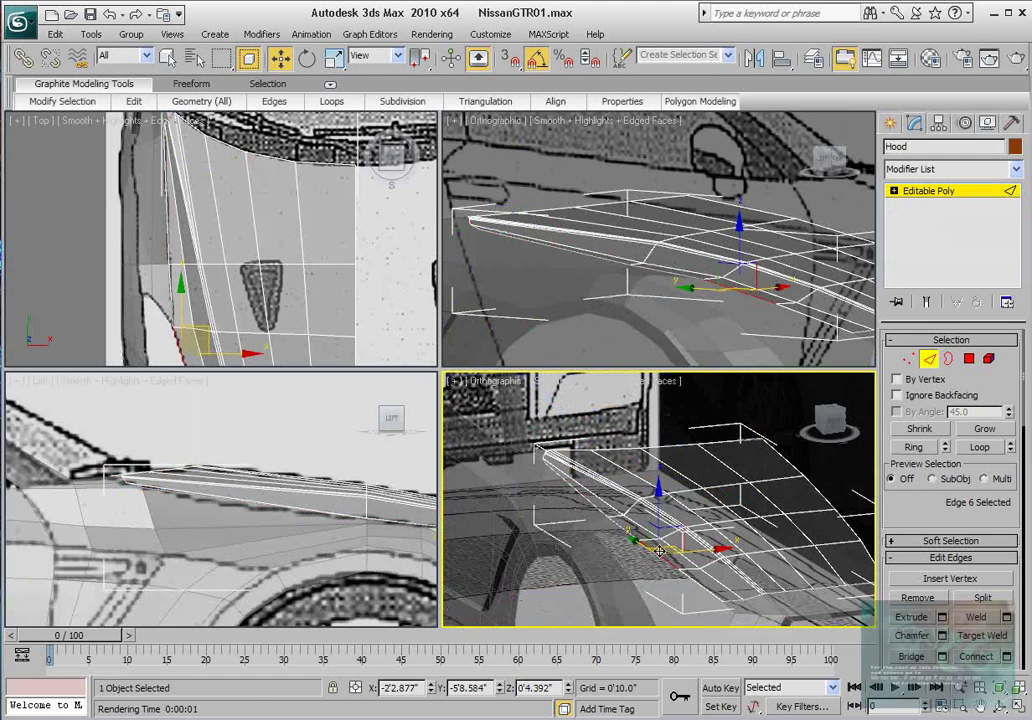
{"action": "left_click", "coordinate": [919, 451]}
{"action": "key", "text": "ctrl+z"}
{"action": "left_click", "coordinate": [983, 451]}
- Add the hood's front border edge loop to the selection and extrude all selected edges straight down to about Z 0'0.977"
{"action": "middle_click_drag", "start_coordinate": [776, 535], "coordinate": [719, 470]}
{"action": "middle_click_drag", "start_coordinate": [728, 317], "coordinate": [450, 275]}
{"action": "scroll", "coordinate": [609, 304], "scroll_direction": "up", "scroll_amount": 2}
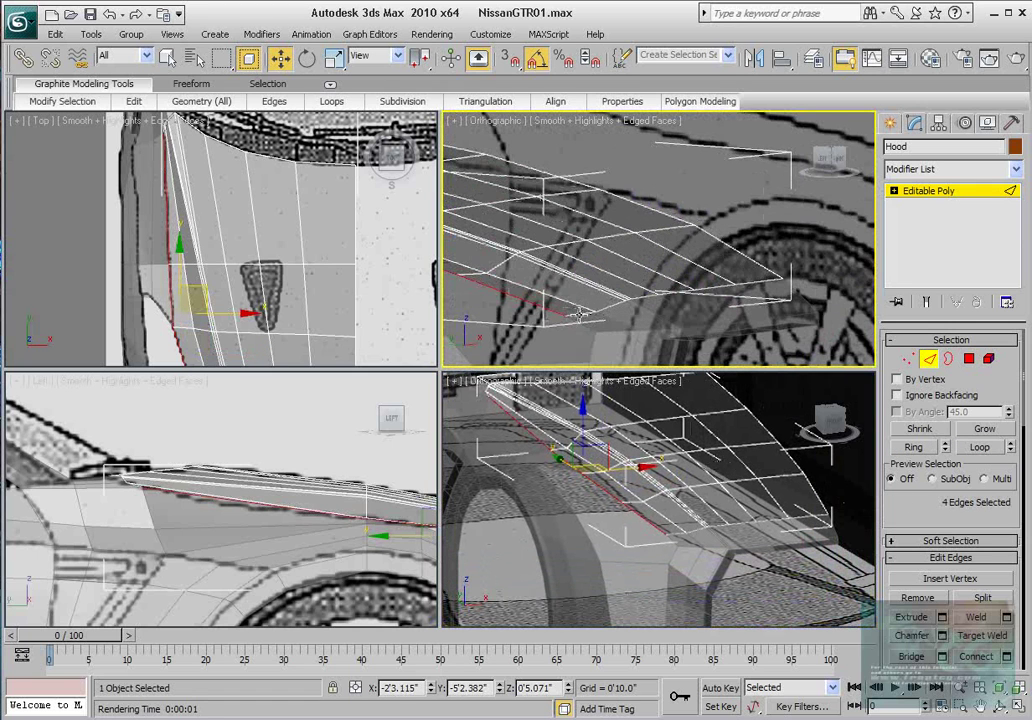
{"action": "left_click", "coordinate": [580, 315], "text": "ctrl"}
{"action": "left_click", "coordinate": [980, 448]}
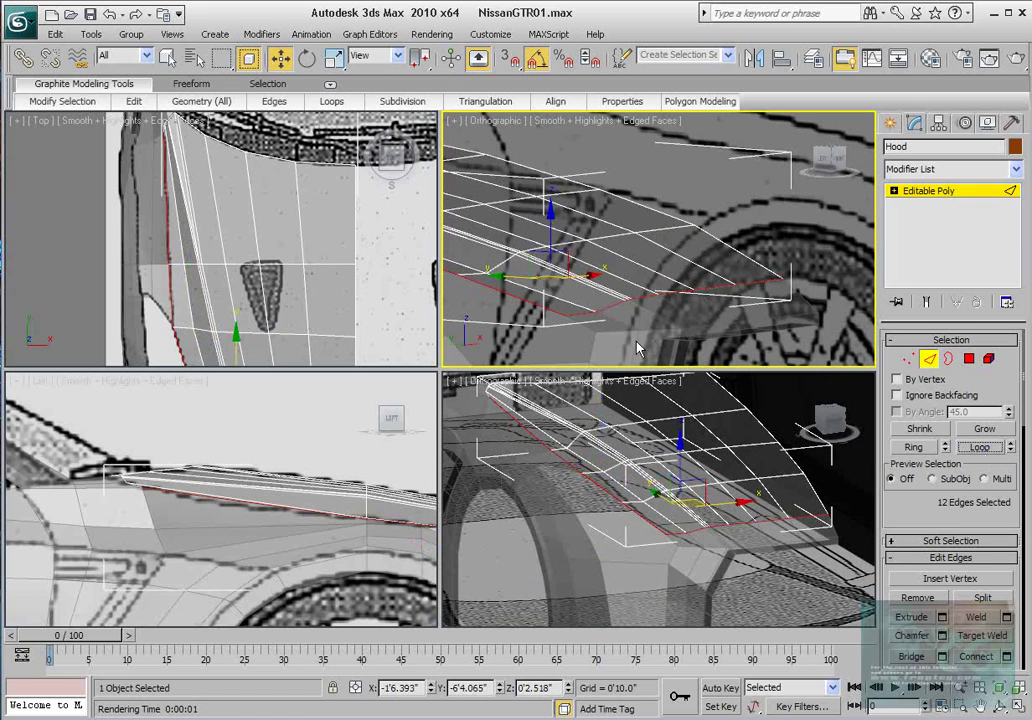
{"action": "middle_click_drag", "start_coordinate": [618, 297], "coordinate": [667, 252], "text": "alt"}
{"action": "left_click_drag", "start_coordinate": [667, 252], "coordinate": [665, 270]}
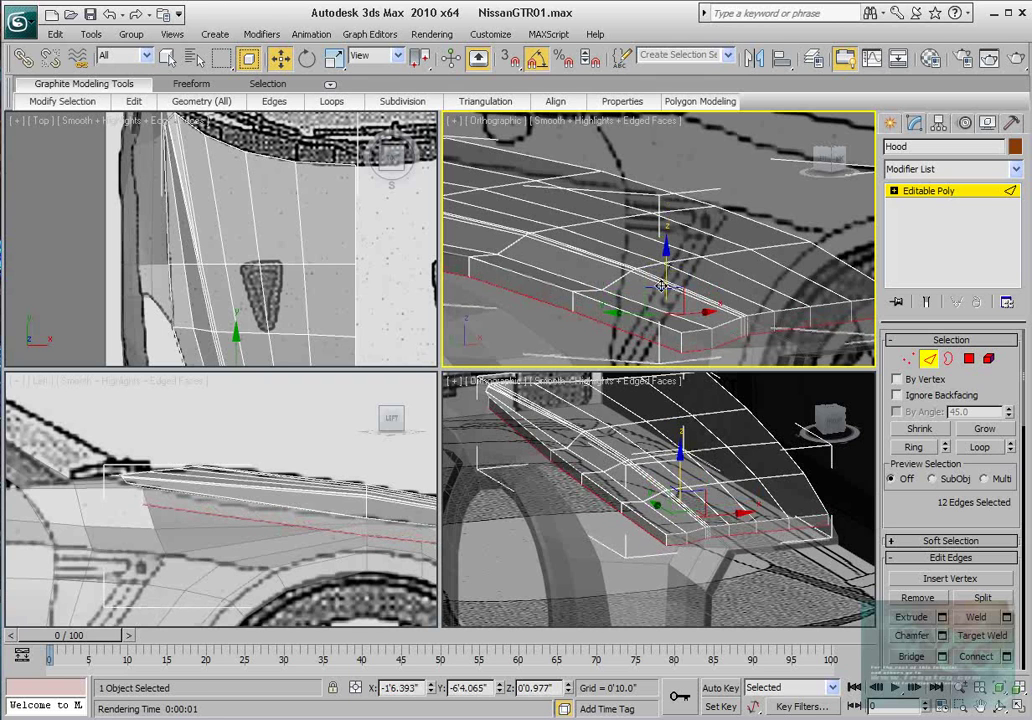
- Render the orthographic view to check the hood's downward lip against the fender, and close the render
{"action": "scroll", "coordinate": [703, 427], "scroll_direction": "up", "scroll_amount": 4}
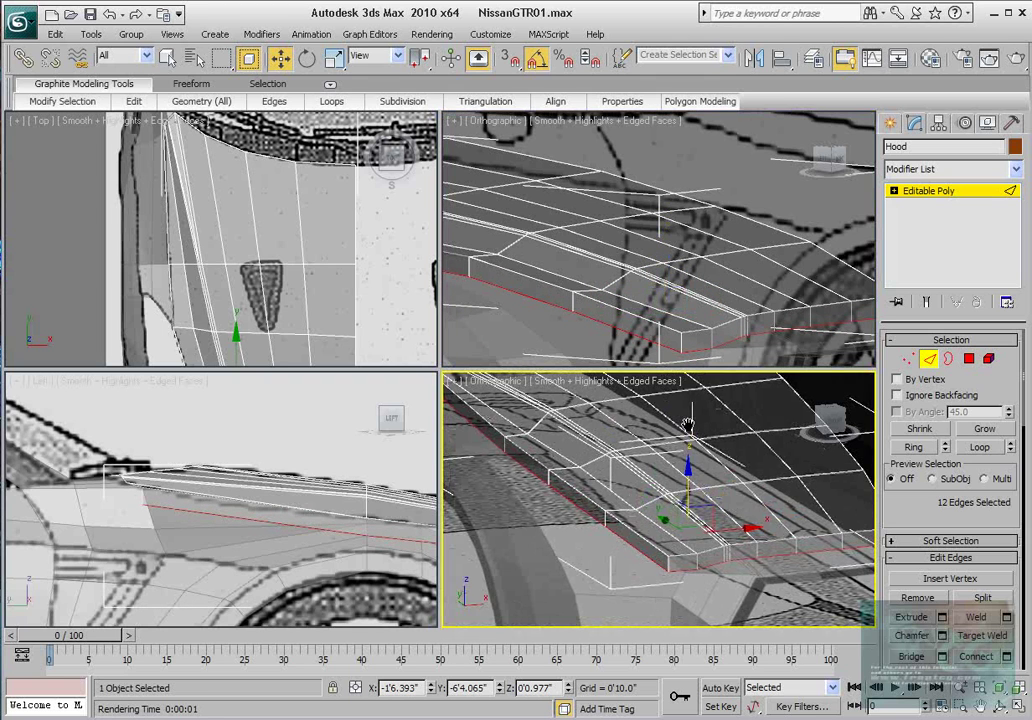
{"action": "middle_click_drag", "start_coordinate": [712, 482], "coordinate": [656, 518], "text": "alt"}
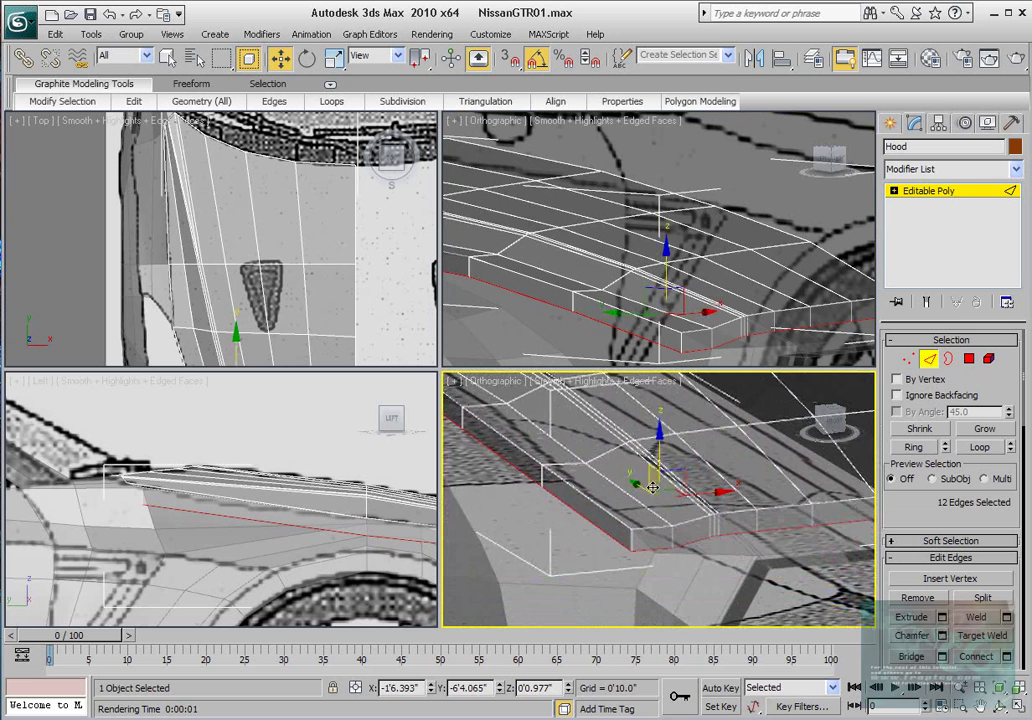
{"action": "scroll", "coordinate": [652, 510], "scroll_direction": "down", "scroll_amount": 3}
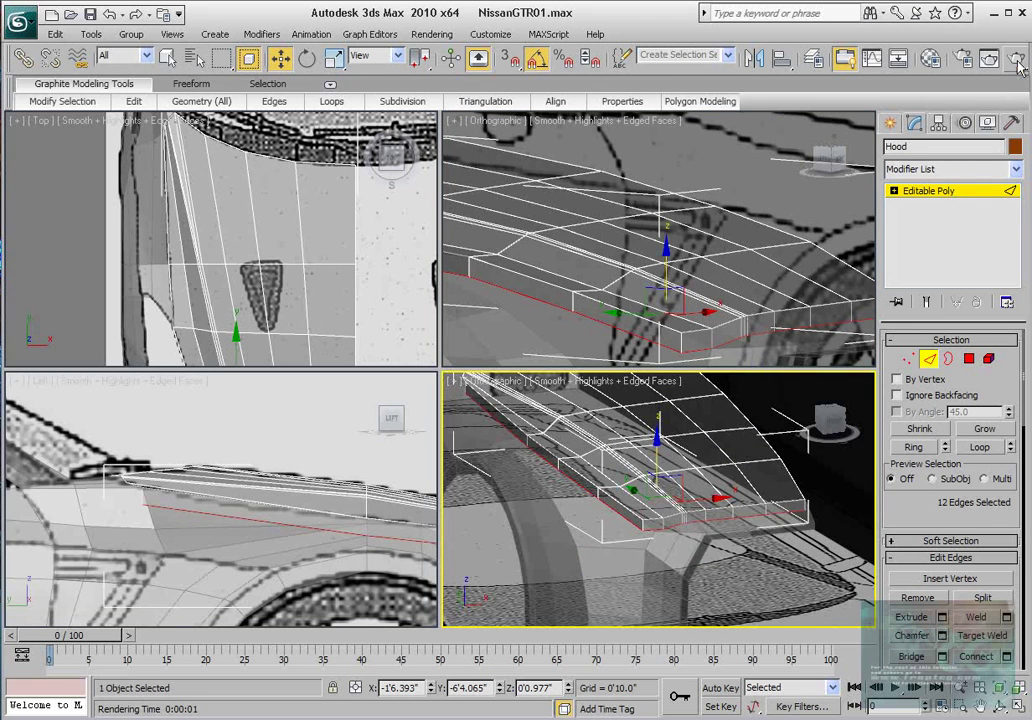
{"action": "left_click", "coordinate": [1017, 60]}
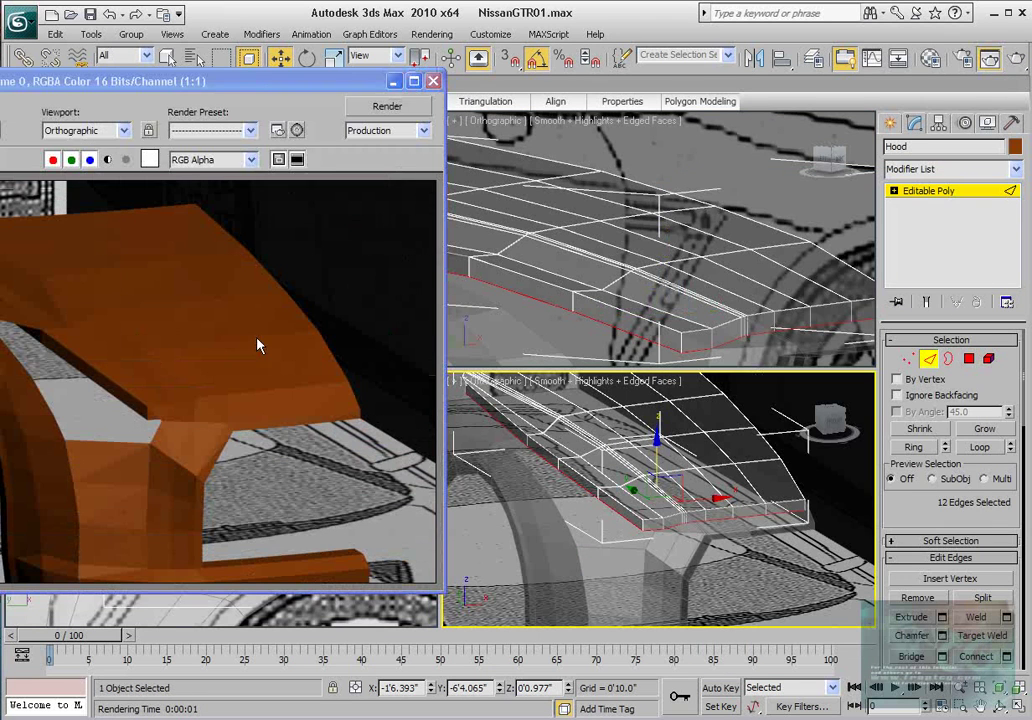
{"action": "left_click", "coordinate": [433, 81]}
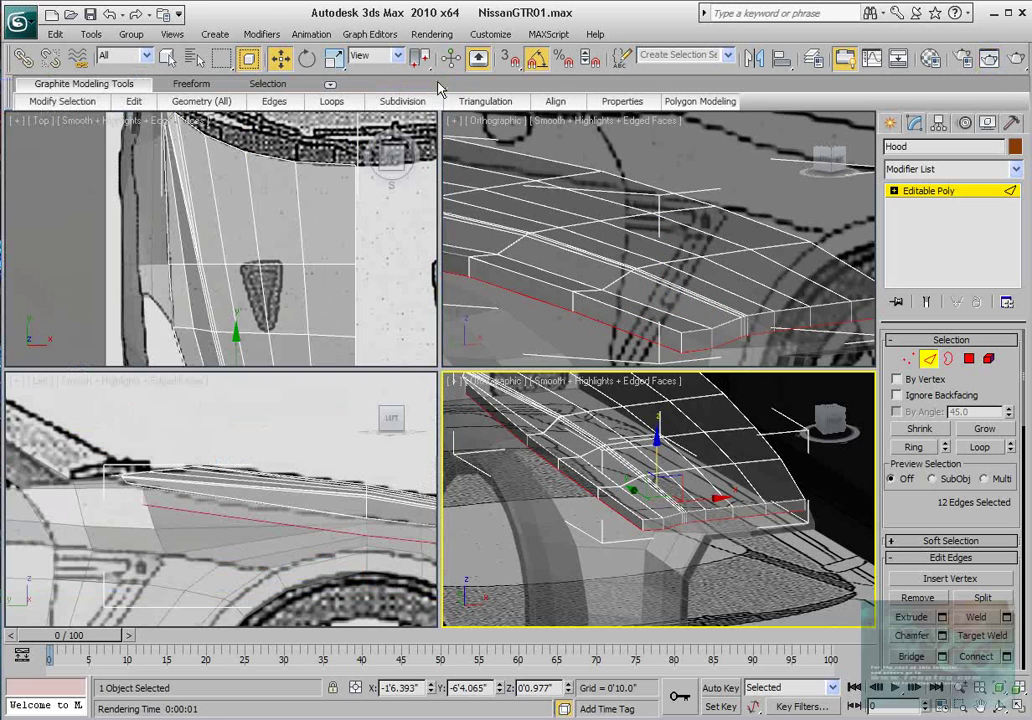
- Add a TurboSmooth modifier to the Hood object
{"action": "left_click", "coordinate": [1016, 168]}
{"action": "left_click_drag", "start_coordinate": [1016, 200], "coordinate": [1020, 598]}
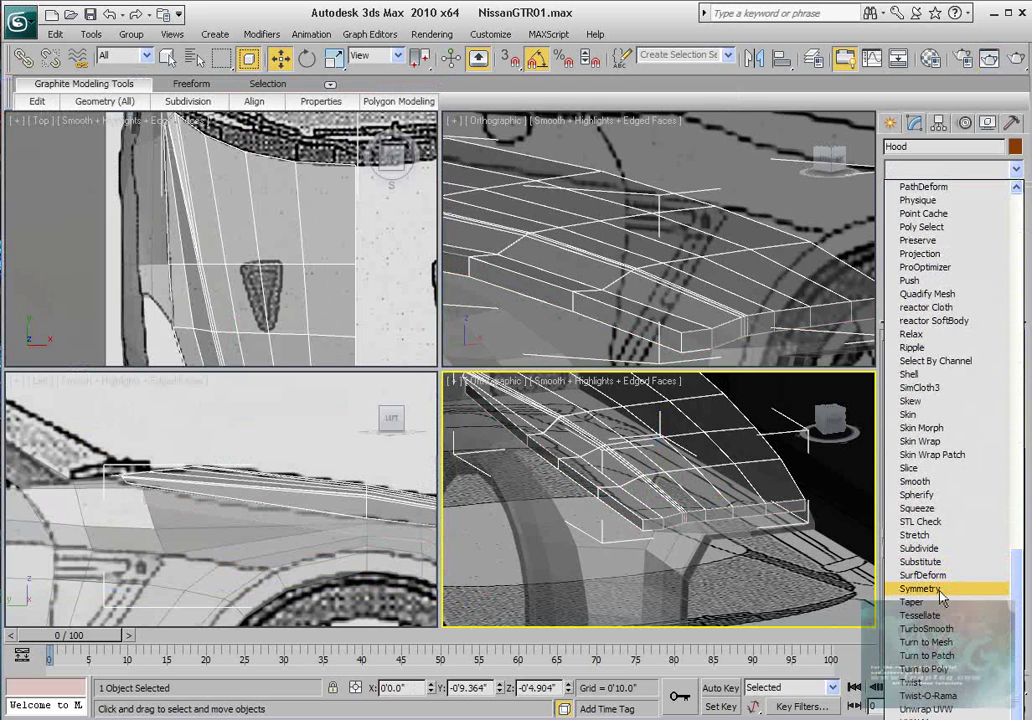
{"action": "left_click", "coordinate": [928, 629]}
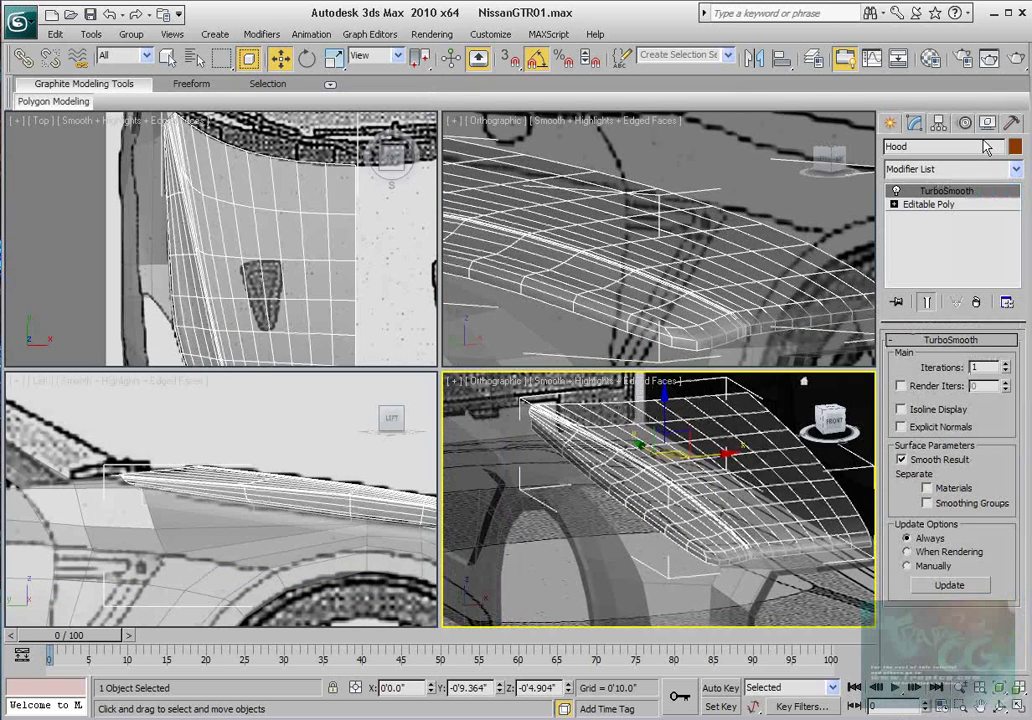
- Render the orthographic view to check the smoothed hood, close the render, and return to edge editing of the Hood's Editable Poly
{"action": "left_click", "coordinate": [989, 58]}
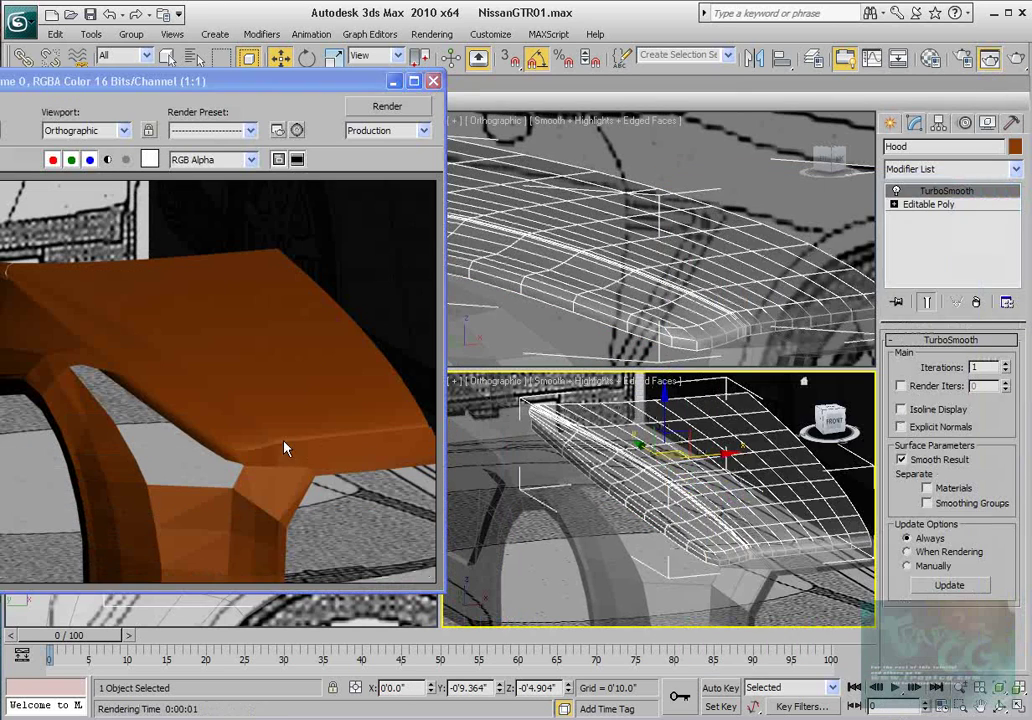
{"action": "left_click", "coordinate": [433, 81]}
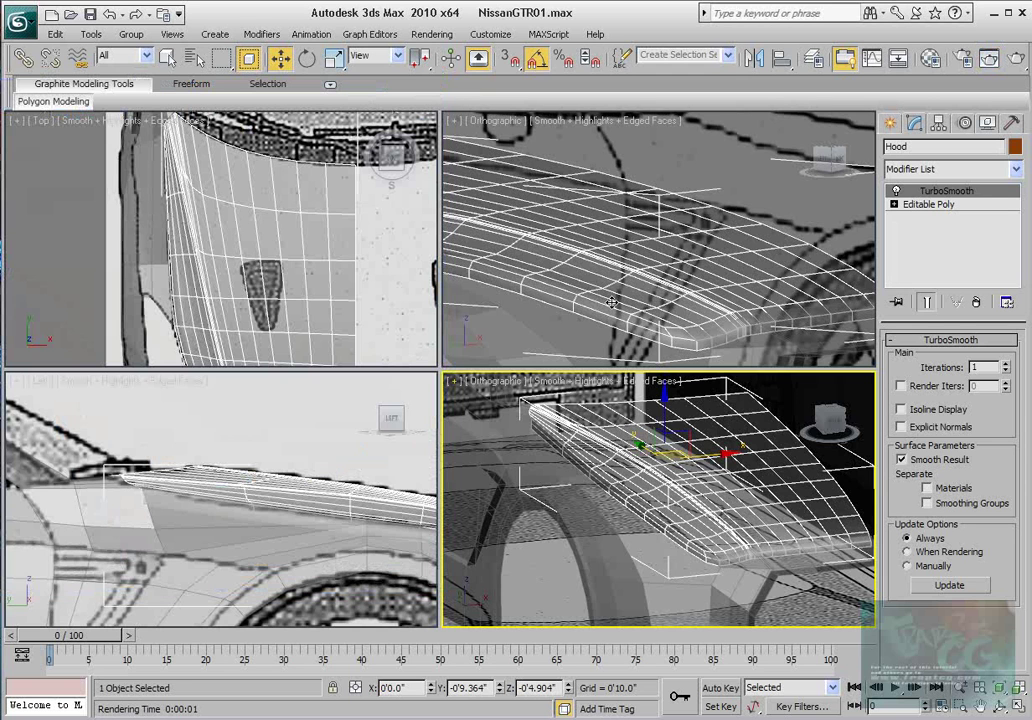
{"action": "left_click", "coordinate": [940, 205]}
{"action": "left_click", "coordinate": [929, 359]}
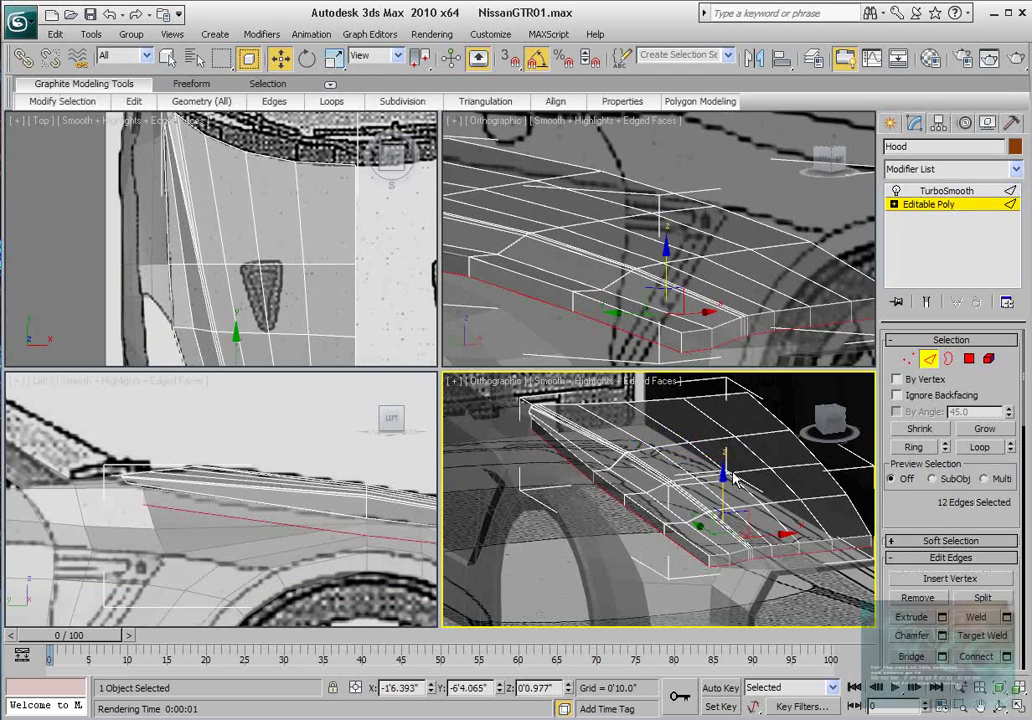
{"action": "middle_click_drag", "start_coordinate": [676, 486], "coordinate": [634, 490], "text": "alt"}
{"action": "left_click", "coordinate": [670, 513]}
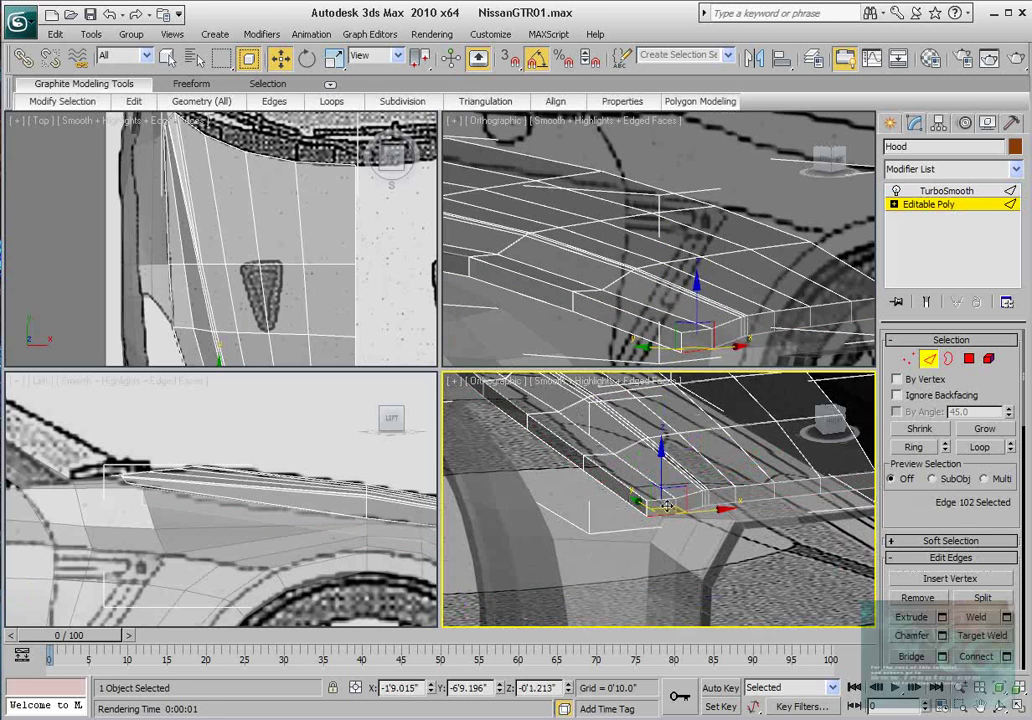
{"action": "left_click", "coordinate": [920, 448]}
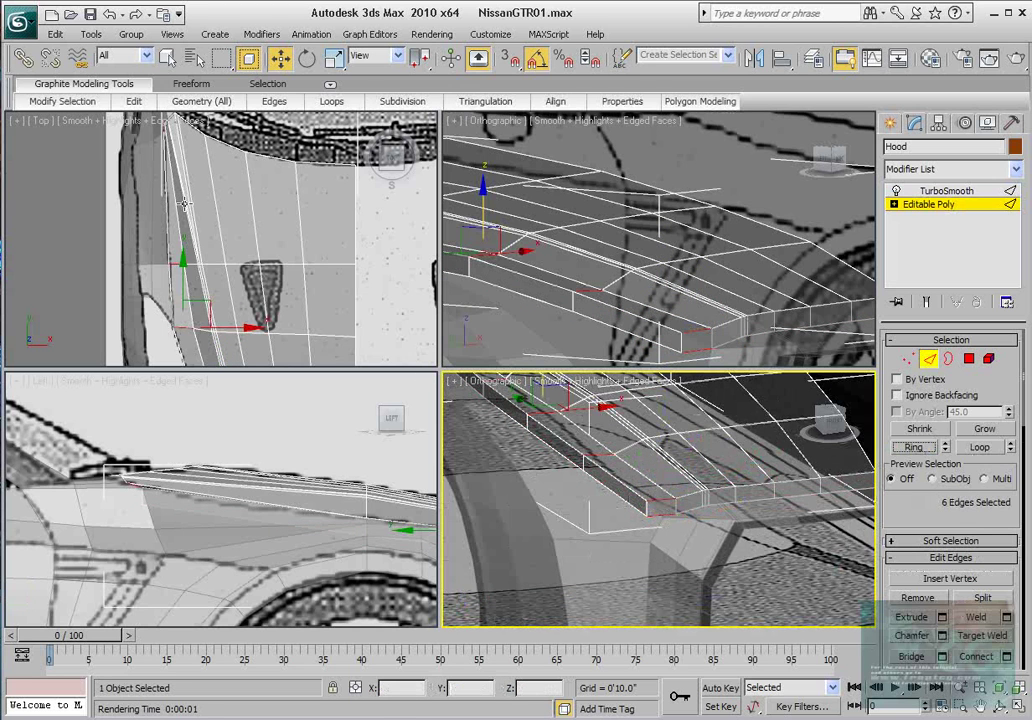
{"action": "scroll", "coordinate": [184, 203], "scroll_direction": "up", "scroll_amount": 4}
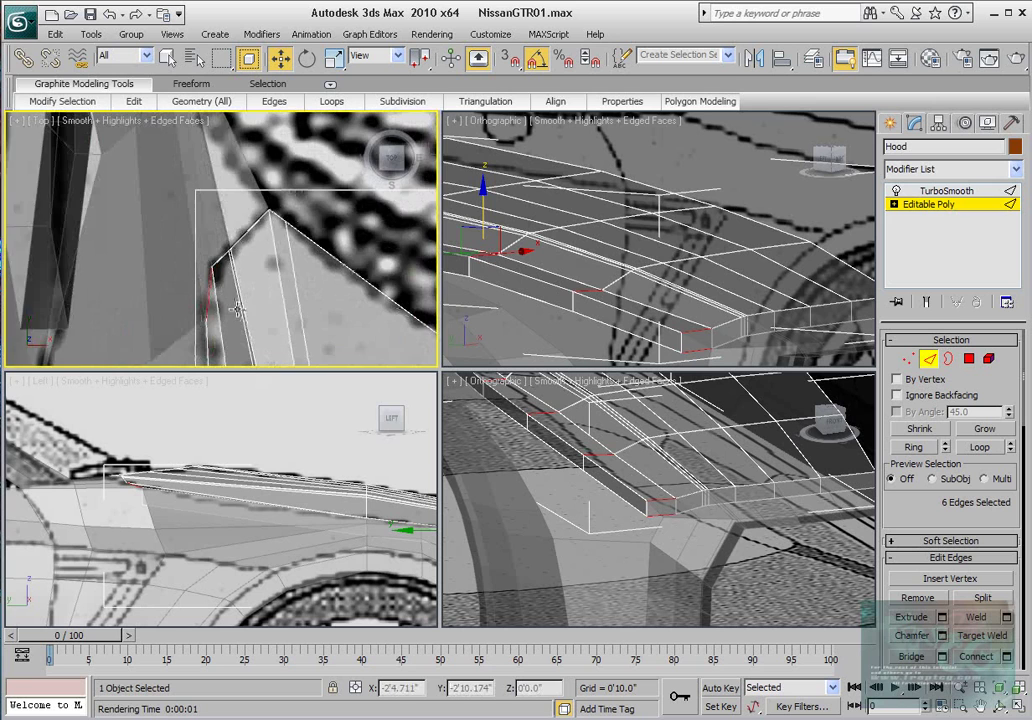
{"action": "scroll", "coordinate": [237, 309], "scroll_direction": "down", "scroll_amount": 2}
{"action": "middle_click_drag", "start_coordinate": [238, 308], "coordinate": [228, 191]}
{"action": "scroll", "coordinate": [225, 193], "scroll_direction": "down", "scroll_amount": 2}
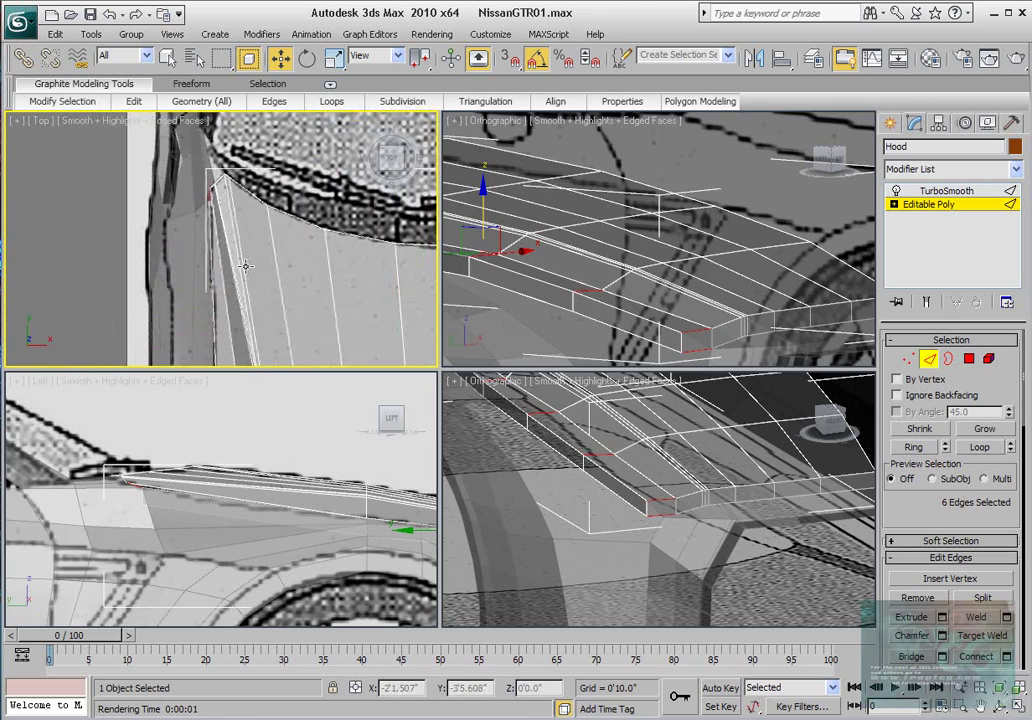
{"action": "middle_click_drag", "start_coordinate": [246, 266], "coordinate": [234, 196]}
- Ring-select the vertical edges around the hood's lip and set up a Connect with 2 segments and pinch 84
{"action": "left_click", "coordinate": [662, 497]}
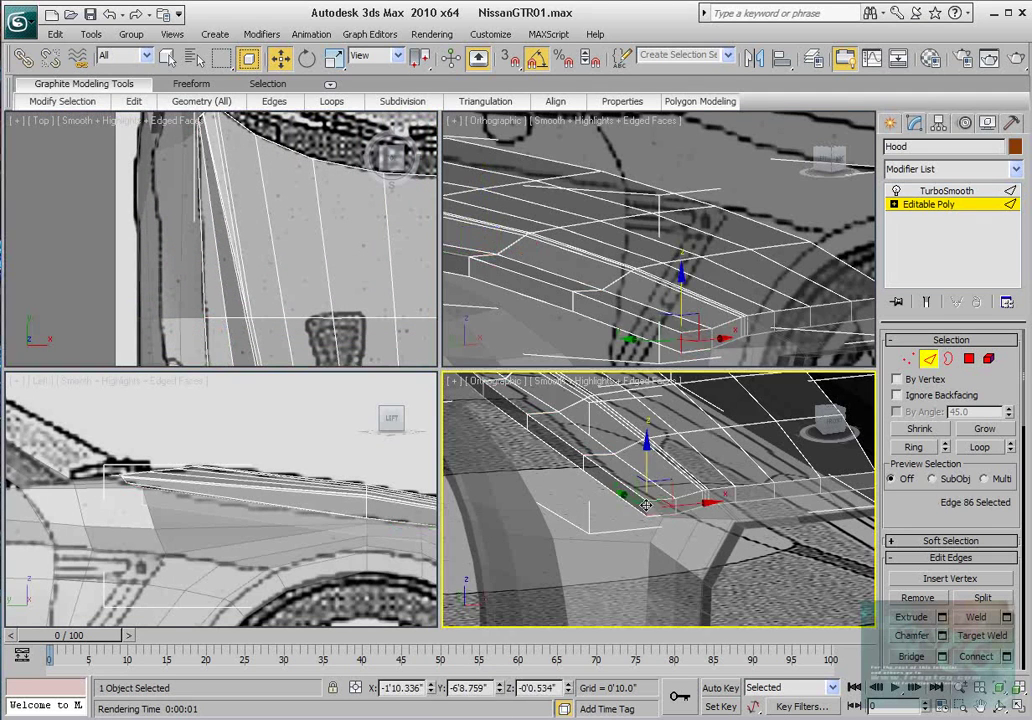
{"action": "left_click", "coordinate": [913, 447]}
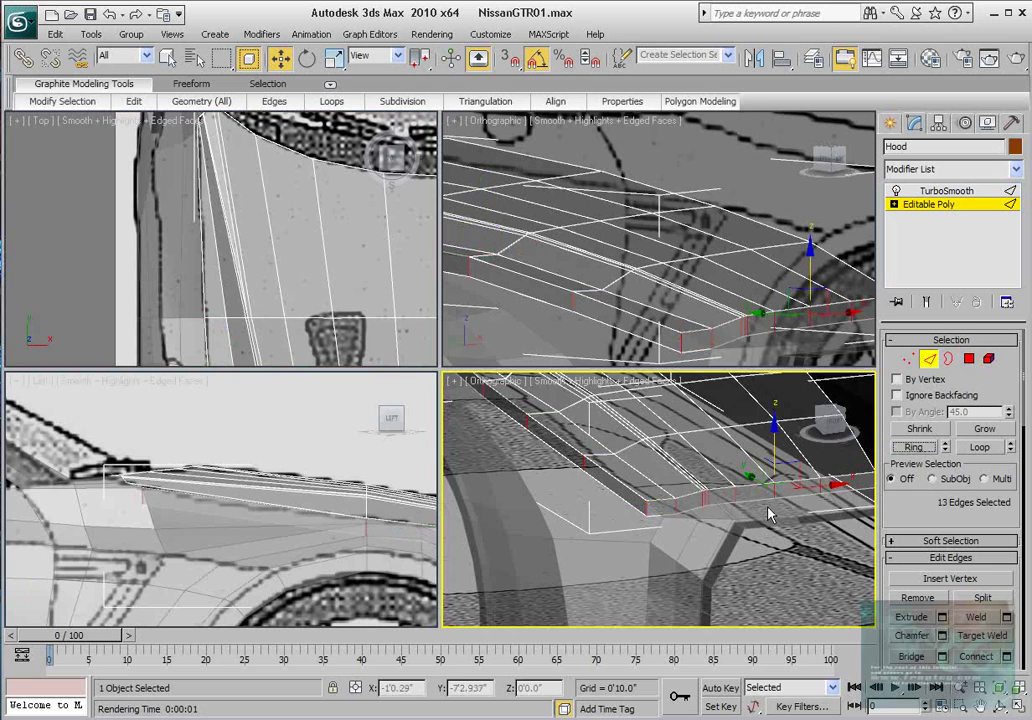
{"action": "scroll", "coordinate": [930, 487], "scroll_direction": "down", "scroll_amount": 1}
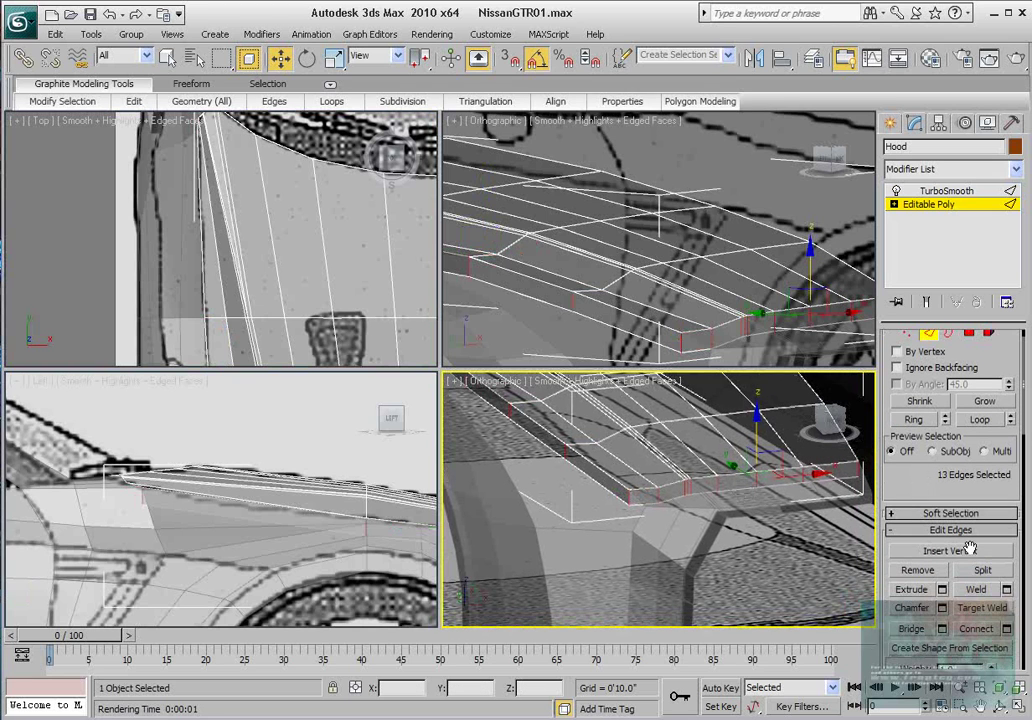
{"action": "left_click", "coordinate": [1006, 628]}
{"action": "left_click", "coordinate": [345, 180]}
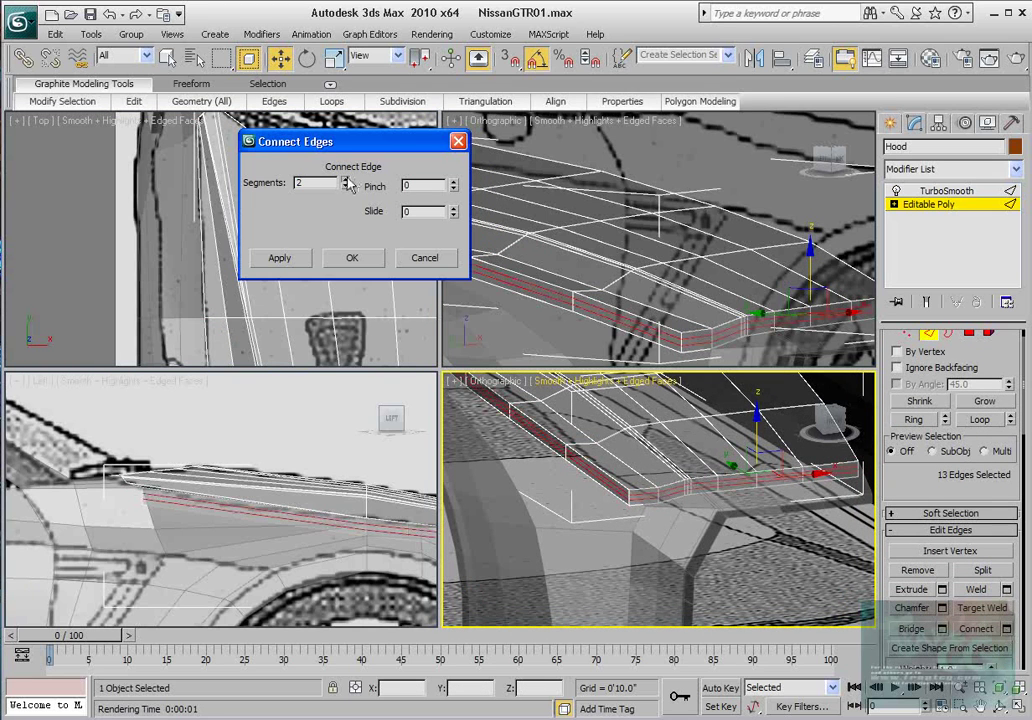
{"action": "left_click_drag", "start_coordinate": [454, 190], "coordinate": [410, 67]}
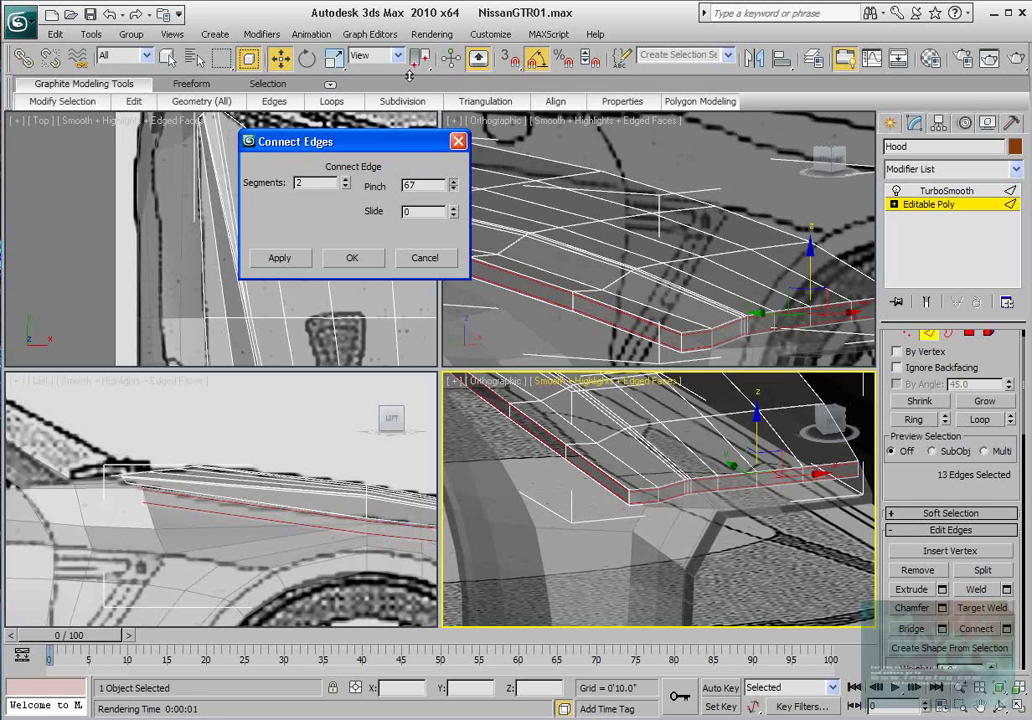
{"action": "scroll", "coordinate": [635, 474], "scroll_direction": "up", "scroll_amount": 3}
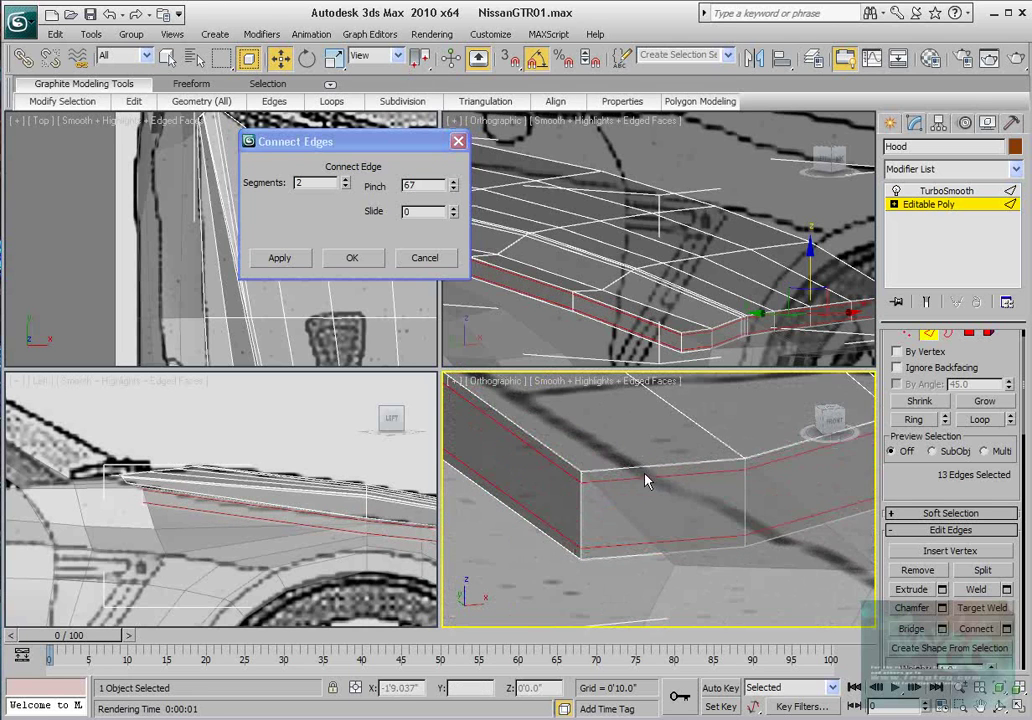
{"action": "left_click_drag", "start_coordinate": [454, 186], "coordinate": [451, 156]}
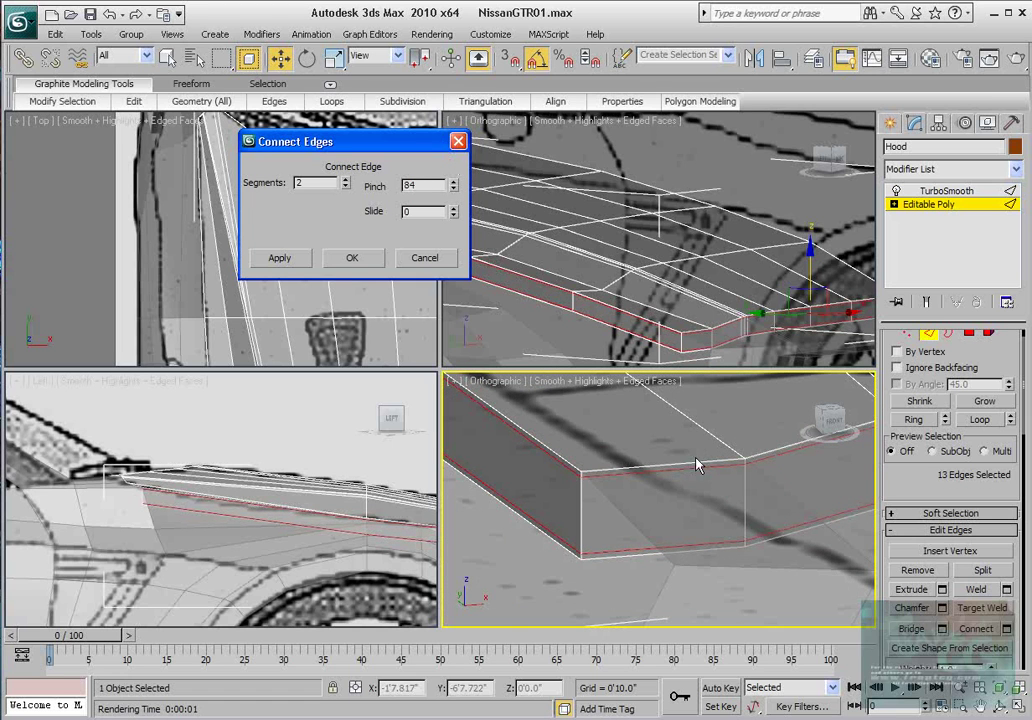
- Preview the smoothed hood with the pending lip loops and render it to check the edge sharpness
{"action": "scroll", "coordinate": [700, 464], "scroll_direction": "down", "scroll_amount": 4}
{"action": "left_click", "coordinate": [927, 303]}
{"action": "scroll", "coordinate": [787, 425], "scroll_direction": "down", "scroll_amount": 3}
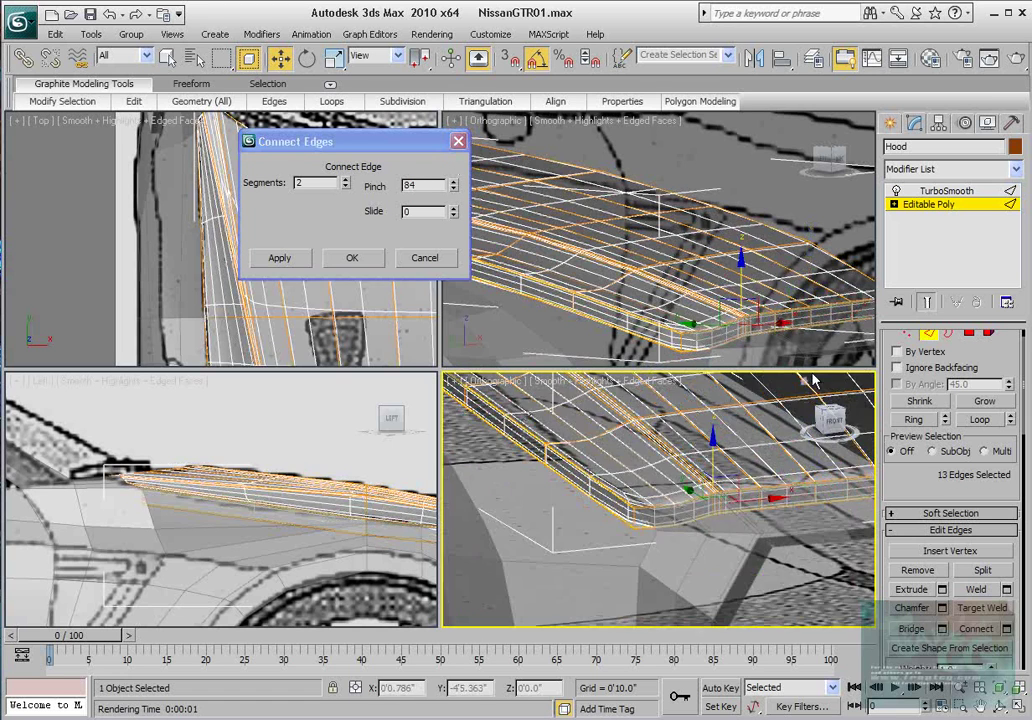
{"action": "left_click", "coordinate": [1017, 58]}
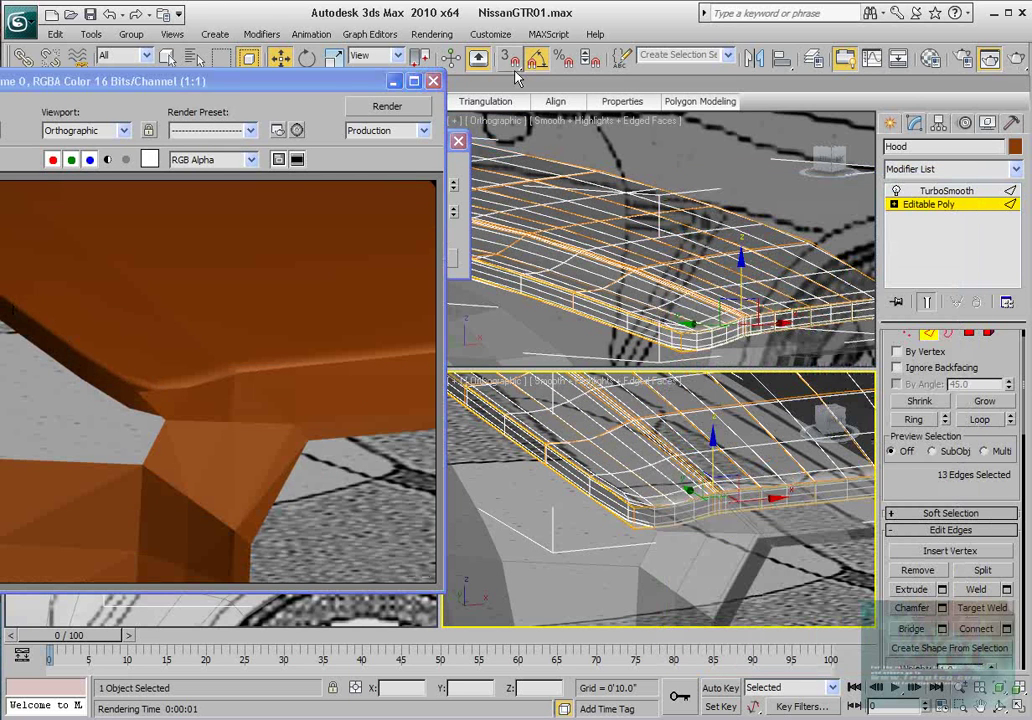
{"action": "left_click", "coordinate": [433, 81]}
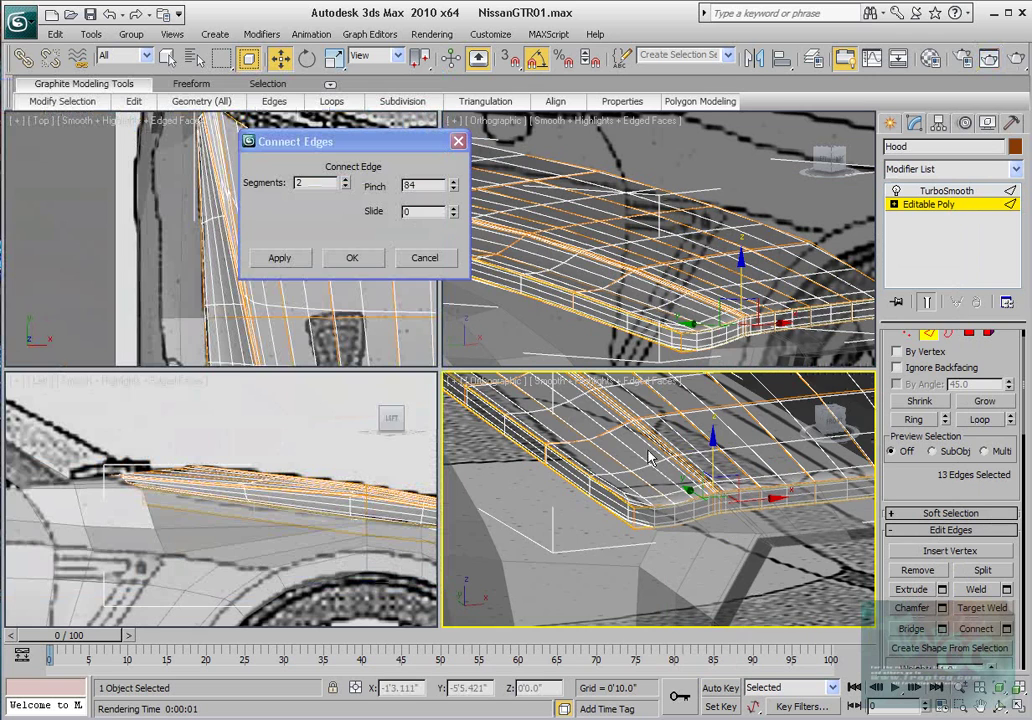
{"action": "middle_click_drag", "start_coordinate": [652, 456], "coordinate": [658, 463]}
{"action": "left_click", "coordinate": [927, 303]}
- Raise the lip connection's pinch to 87, check it in a smoothed render, and apply the two new edge loops
{"action": "scroll", "coordinate": [580, 477], "scroll_direction": "up", "scroll_amount": 5}
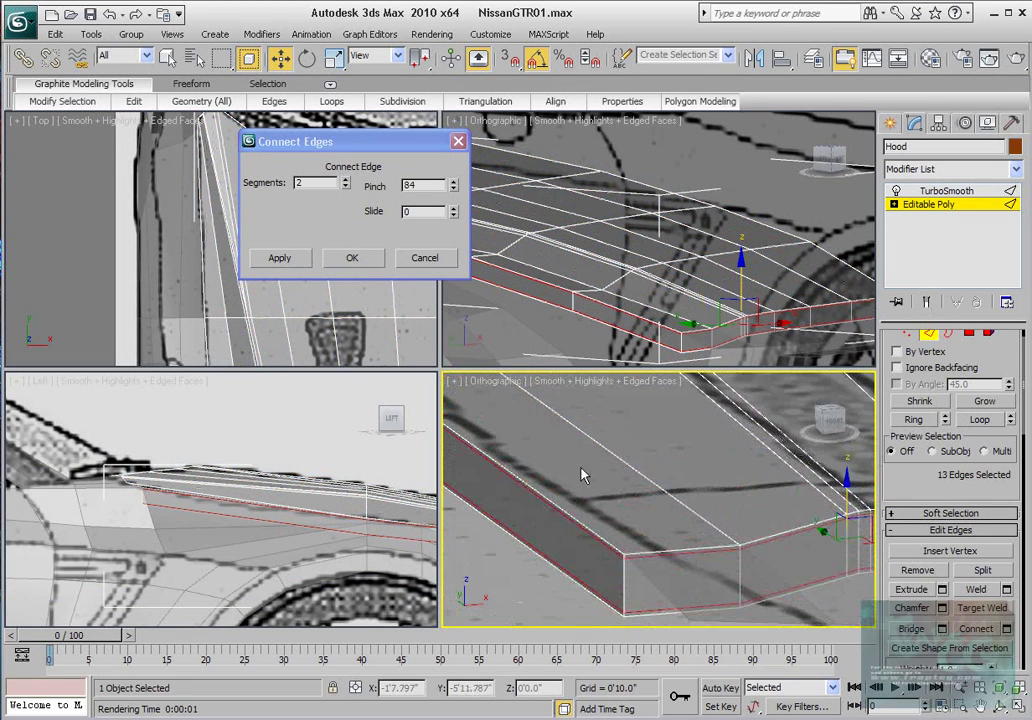
{"action": "left_click", "coordinate": [454, 183]}
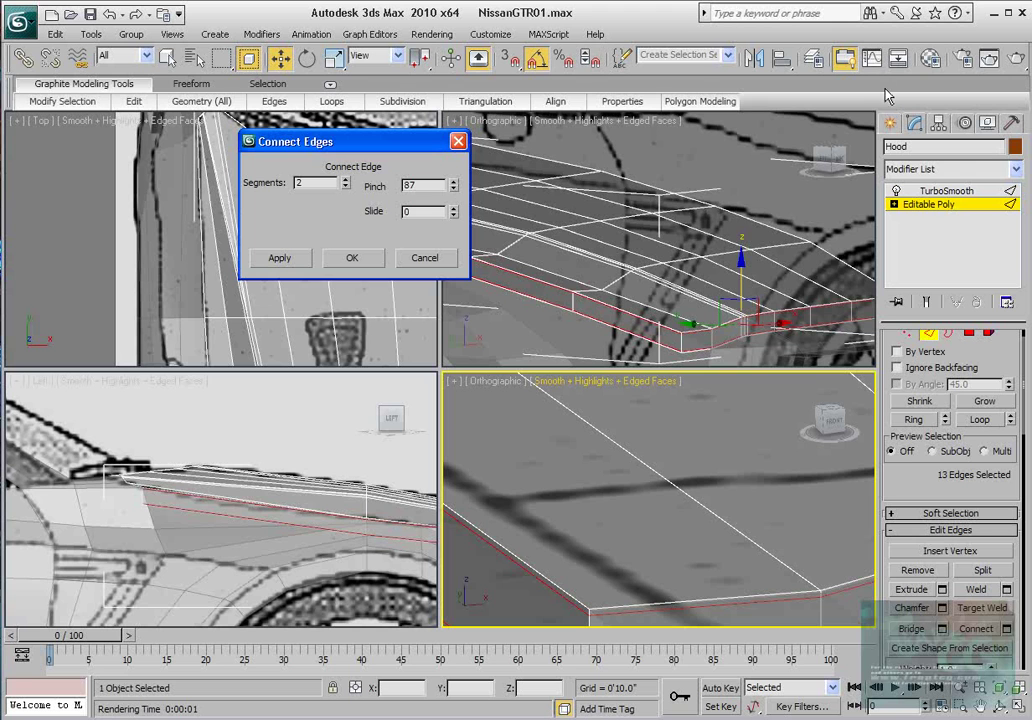
{"action": "left_click", "coordinate": [927, 302]}
{"action": "left_click", "coordinate": [1017, 61]}
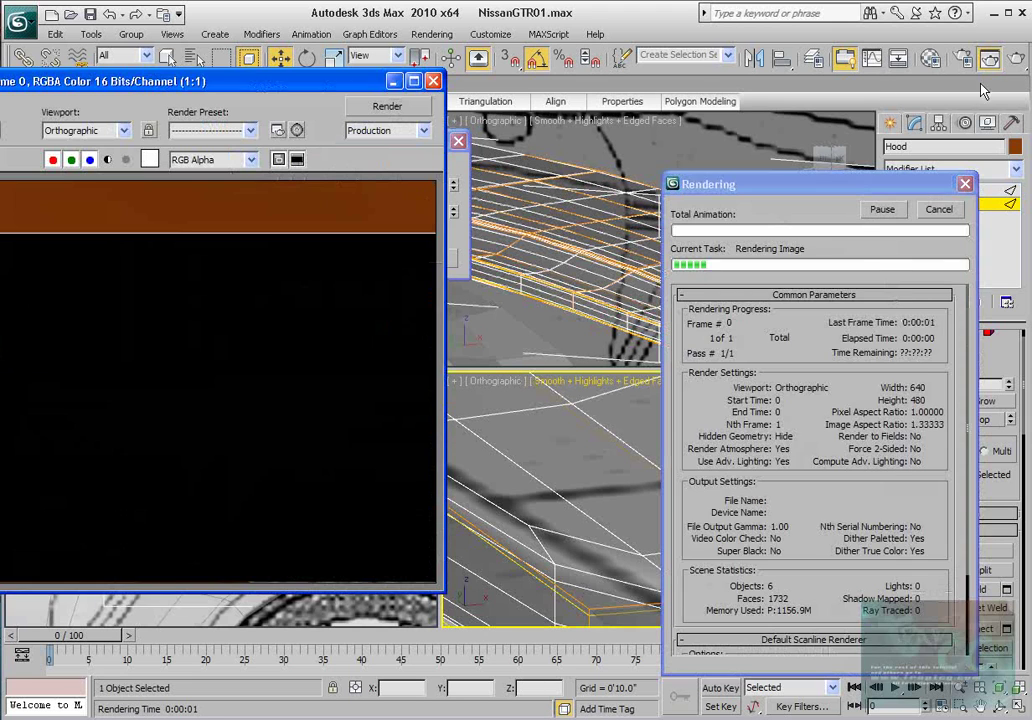
{"action": "left_click", "coordinate": [433, 80]}
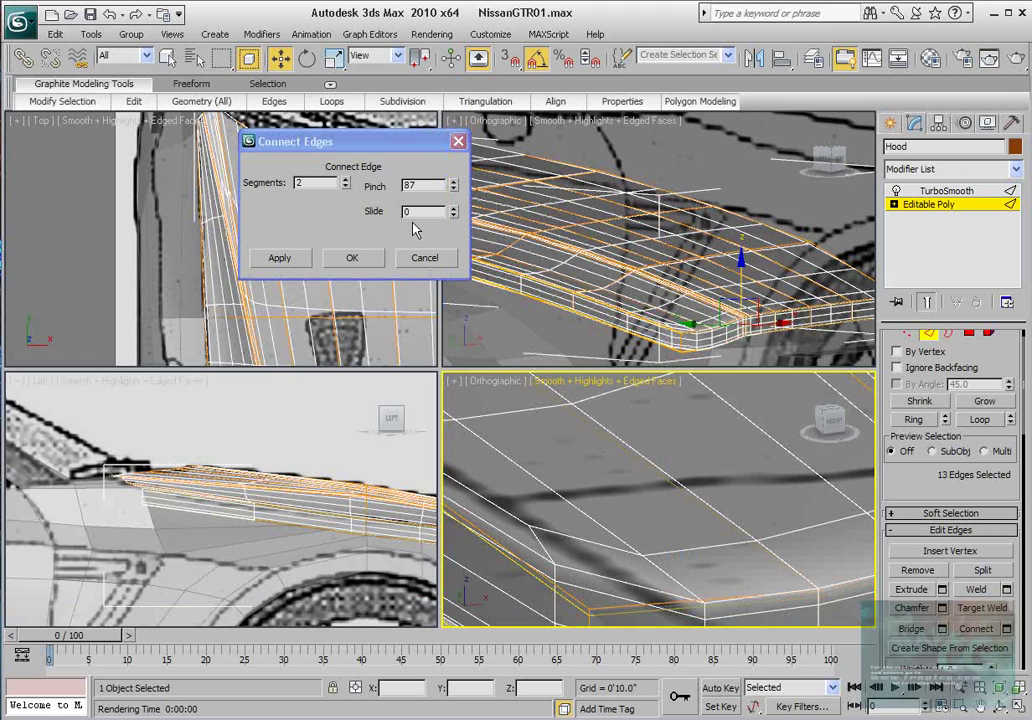
{"action": "left_click", "coordinate": [350, 260]}
- Ring-select the lengthwise edges of the hood's front section from its outer side edge and open the Connect settings
{"action": "scroll", "coordinate": [583, 420], "scroll_direction": "down", "scroll_amount": 3}
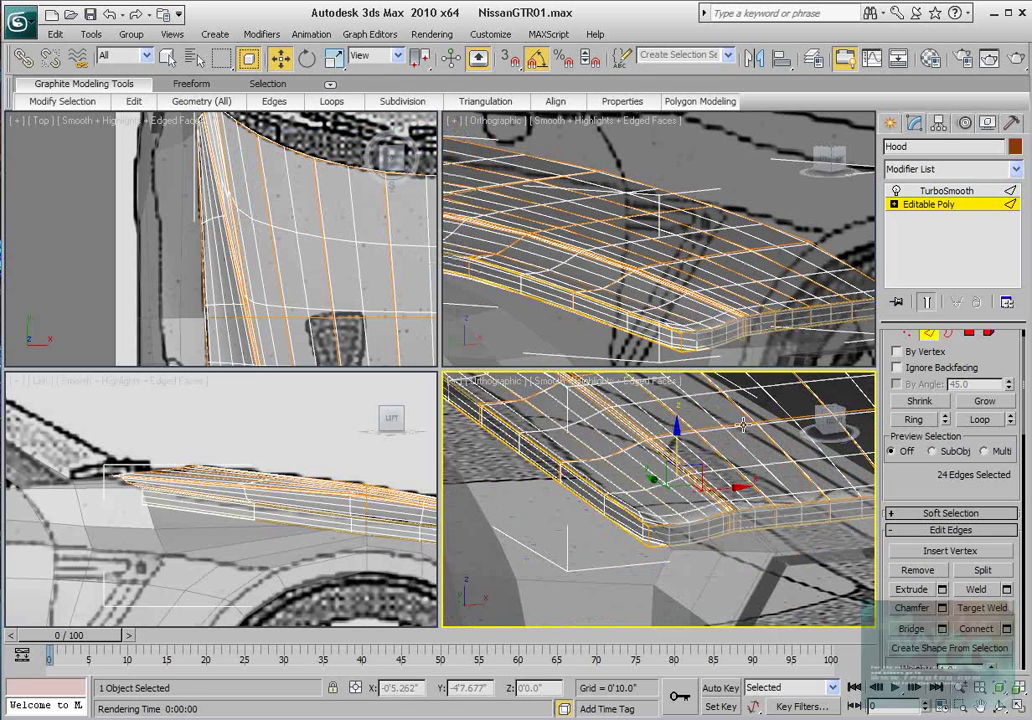
{"action": "middle_click_drag", "start_coordinate": [335, 277], "coordinate": [304, 205]}
{"action": "scroll", "coordinate": [302, 275], "scroll_direction": "down", "scroll_amount": 3}
{"action": "scroll", "coordinate": [338, 301], "scroll_direction": "up", "scroll_amount": 3}
{"action": "scroll", "coordinate": [283, 237], "scroll_direction": "up", "scroll_amount": 2}
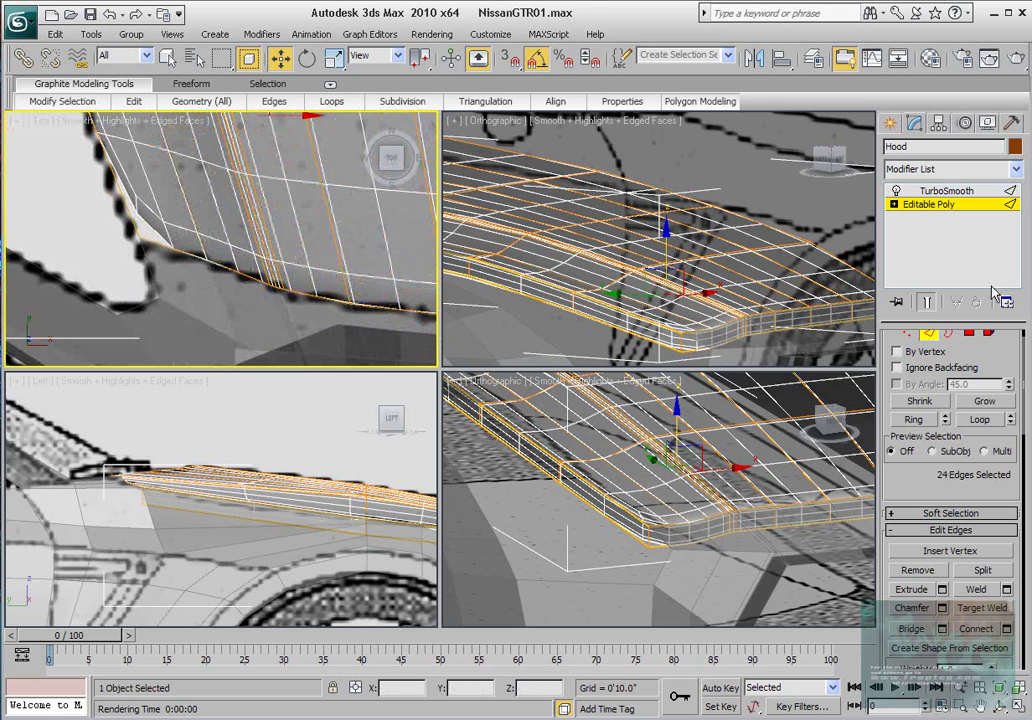
{"action": "left_click", "coordinate": [925, 303]}
{"action": "left_click", "coordinate": [117, 179]}
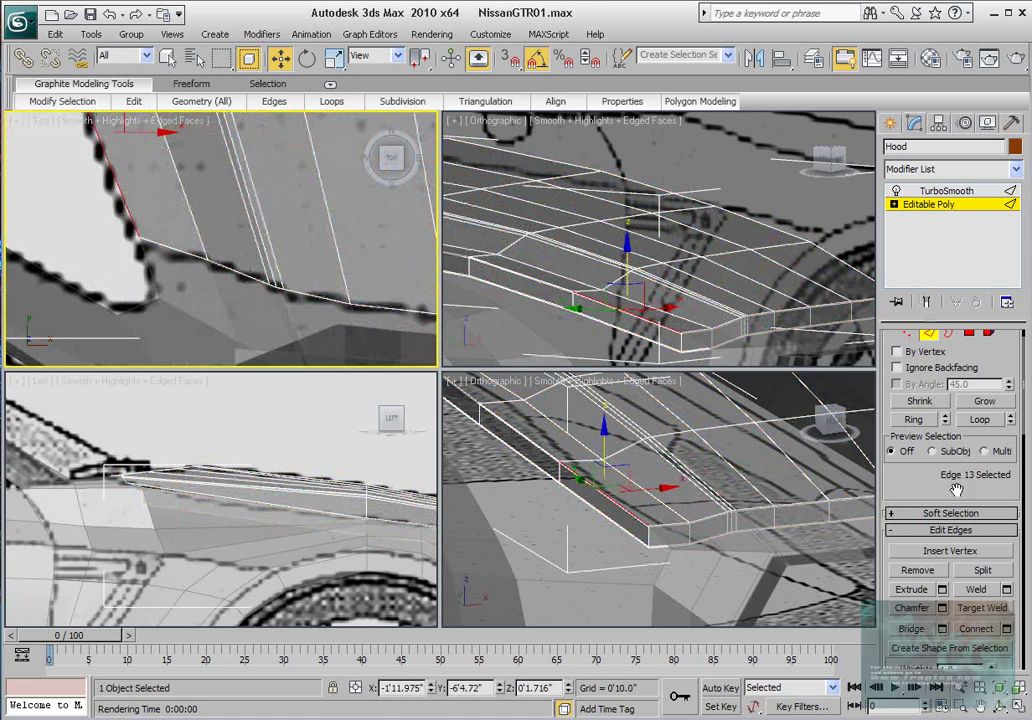
{"action": "left_click", "coordinate": [913, 420]}
{"action": "scroll", "coordinate": [890, 491], "scroll_direction": "down", "scroll_amount": 3}
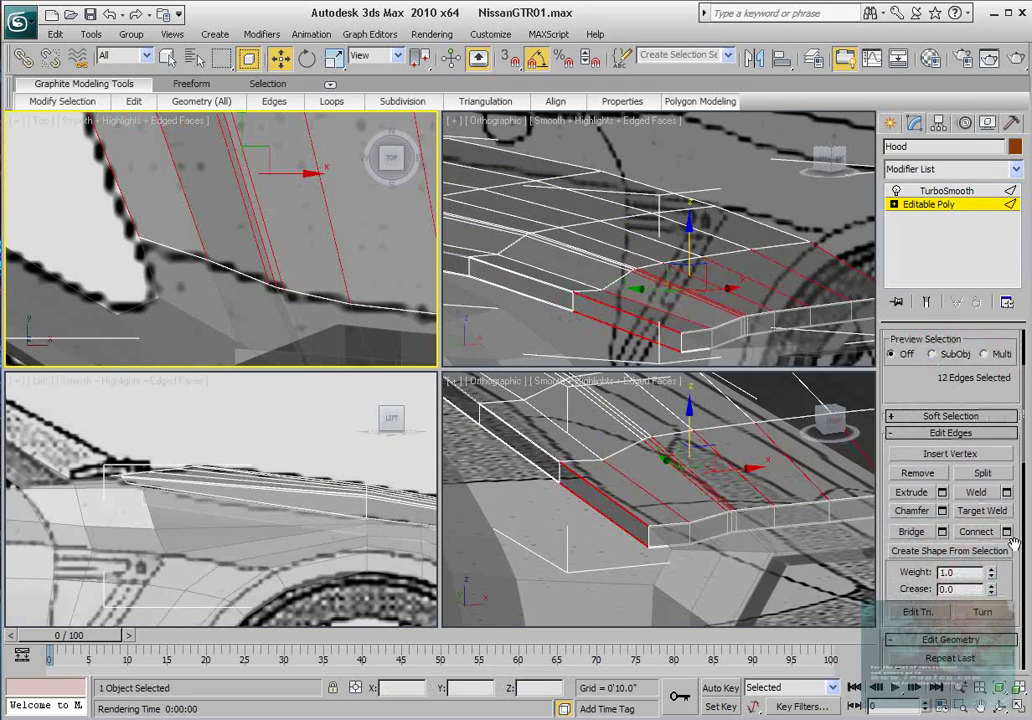
{"action": "left_click", "coordinate": [1006, 532]}
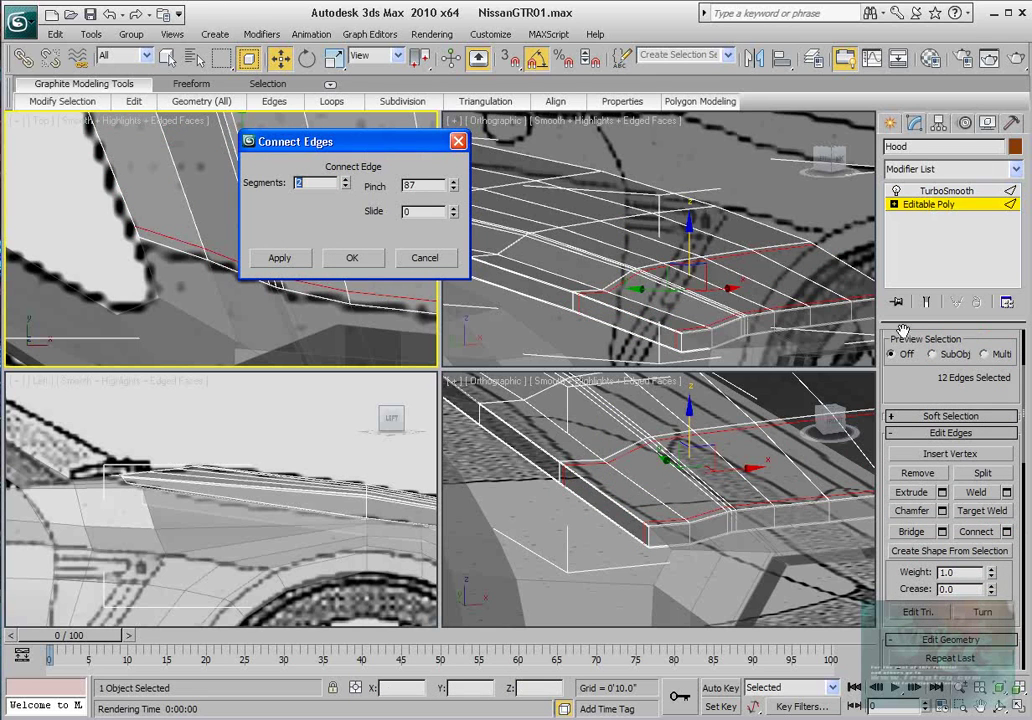
- Try a two-segment connection with pinch 93 across the hood's front section and check it smoothed and rendered
{"action": "left_click", "coordinate": [927, 301]}
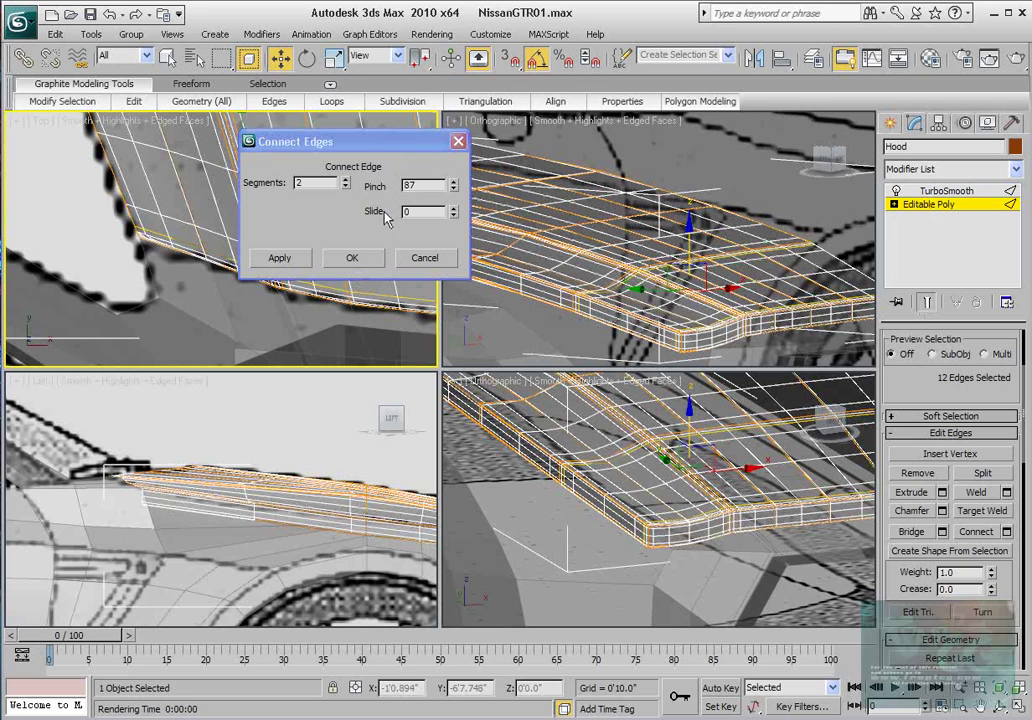
{"action": "left_click", "coordinate": [927, 302]}
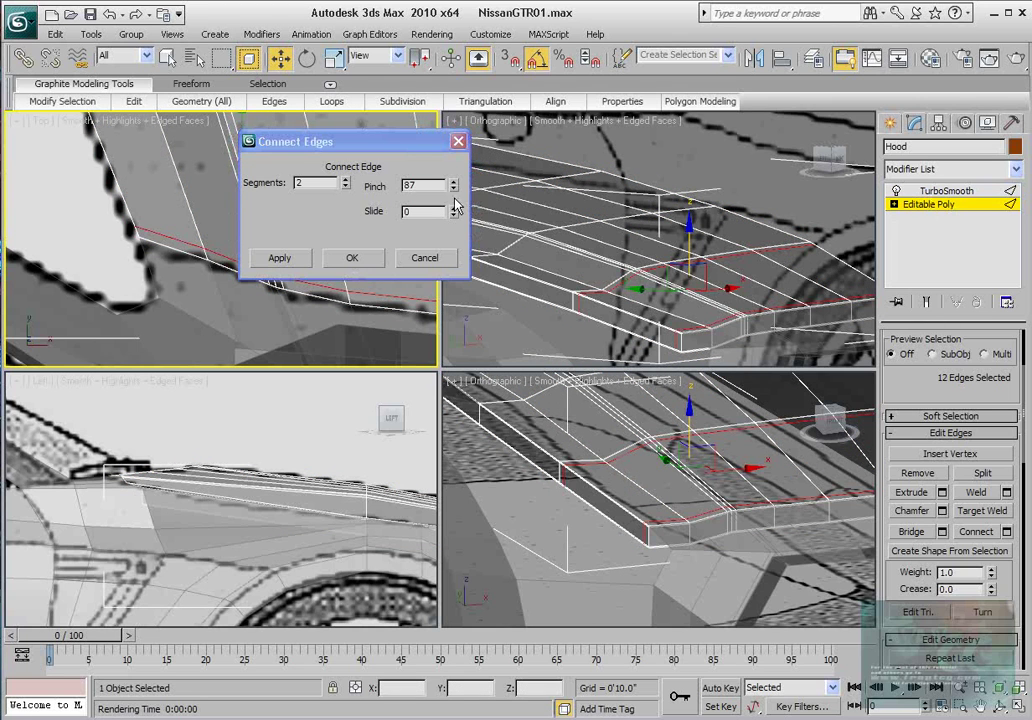
{"action": "left_click_drag", "start_coordinate": [453, 186], "coordinate": [449, 180]}
{"action": "middle_click_drag", "start_coordinate": [336, 320], "coordinate": [250, 332]}
{"action": "scroll", "coordinate": [330, 315], "scroll_direction": "down", "scroll_amount": 5}
{"action": "scroll", "coordinate": [250, 333], "scroll_direction": "up", "scroll_amount": 3}
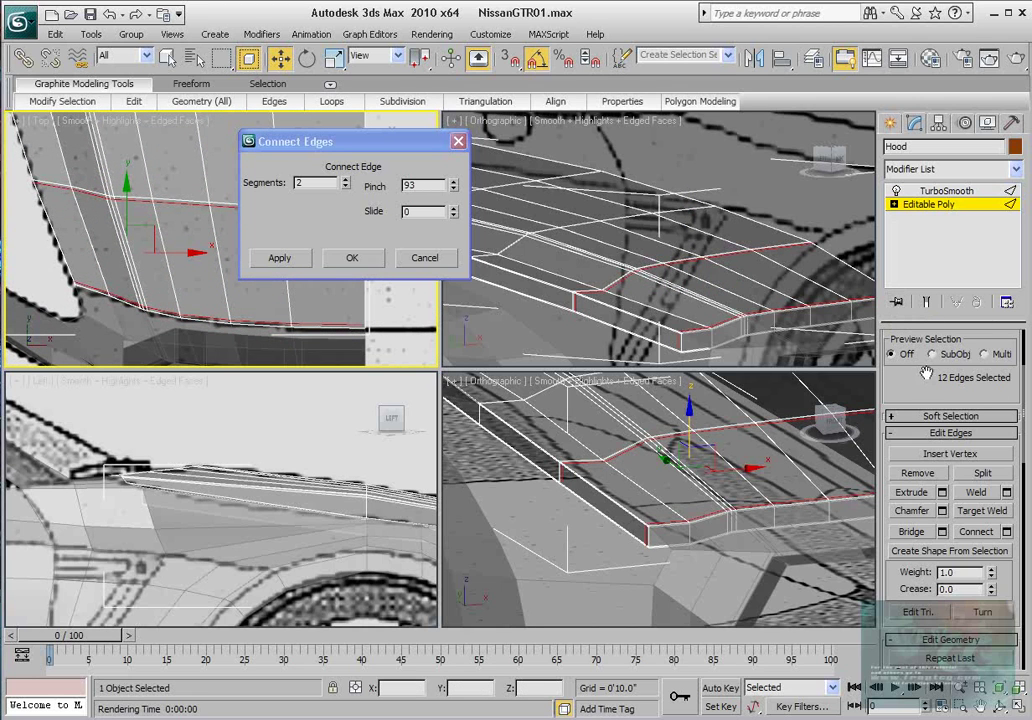
{"action": "left_click", "coordinate": [927, 301]}
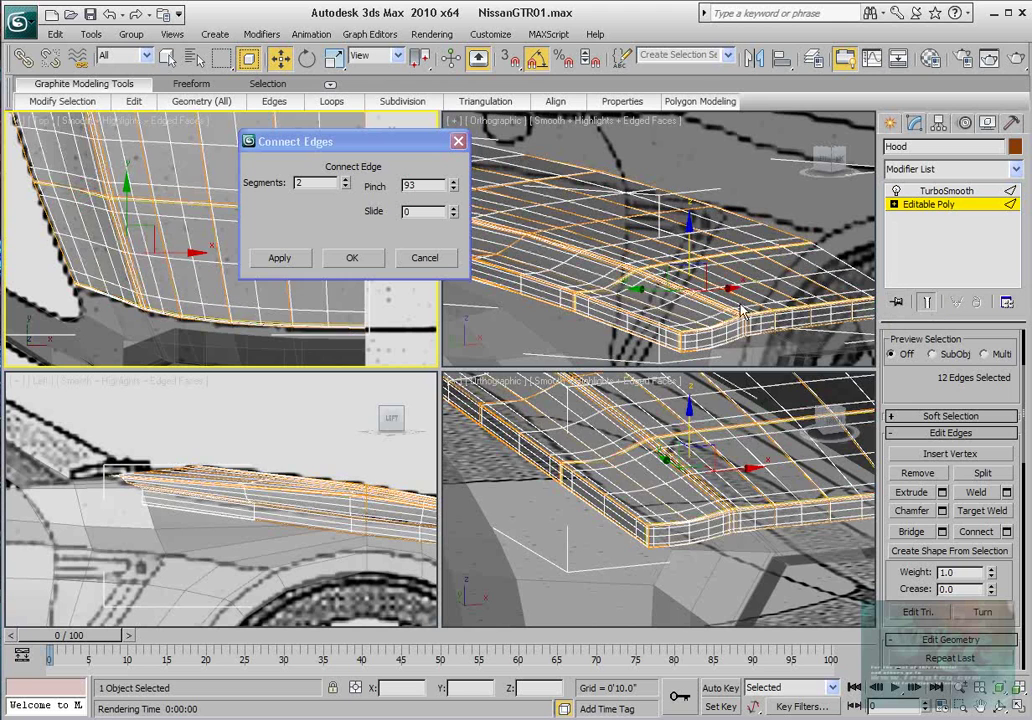
{"action": "key", "text": "shift+q"}
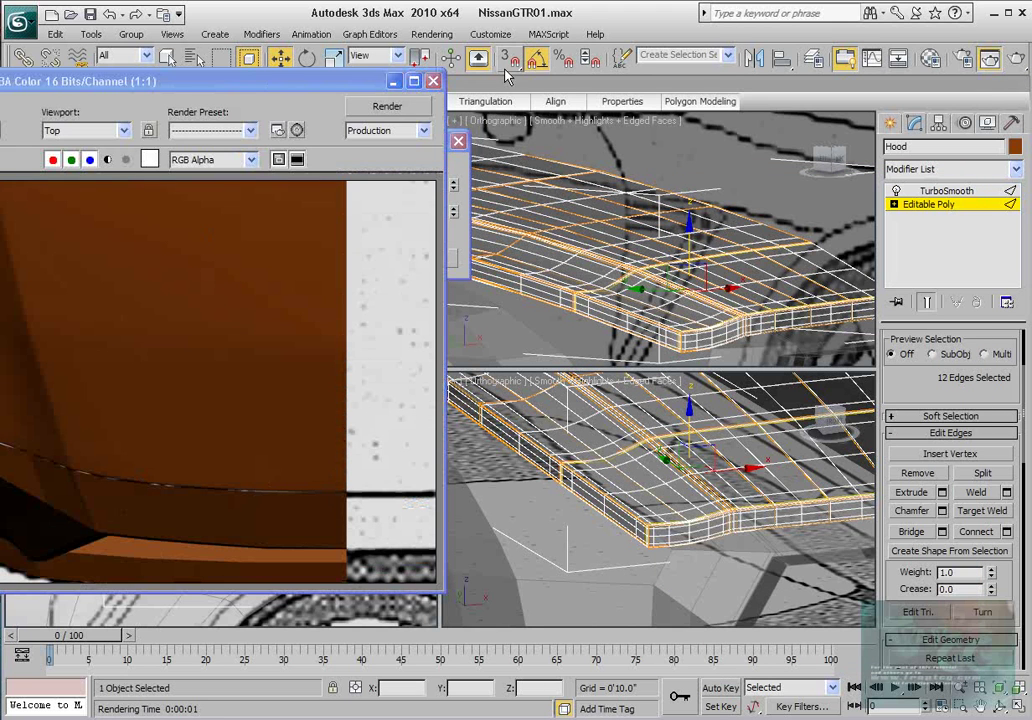
{"action": "left_click", "coordinate": [434, 82]}
{"action": "mouse_move", "coordinate": [624, 443]}
{"action": "middle_mouse_down"}
{"action": "mouse_move", "coordinate": [592, 460]}
{"action": "mouse_move", "coordinate": [674, 433]}
{"action": "mouse_move", "coordinate": [672, 474]}
{"action": "mouse_move", "coordinate": [641, 450]}
{"action": "middle_mouse_up"}
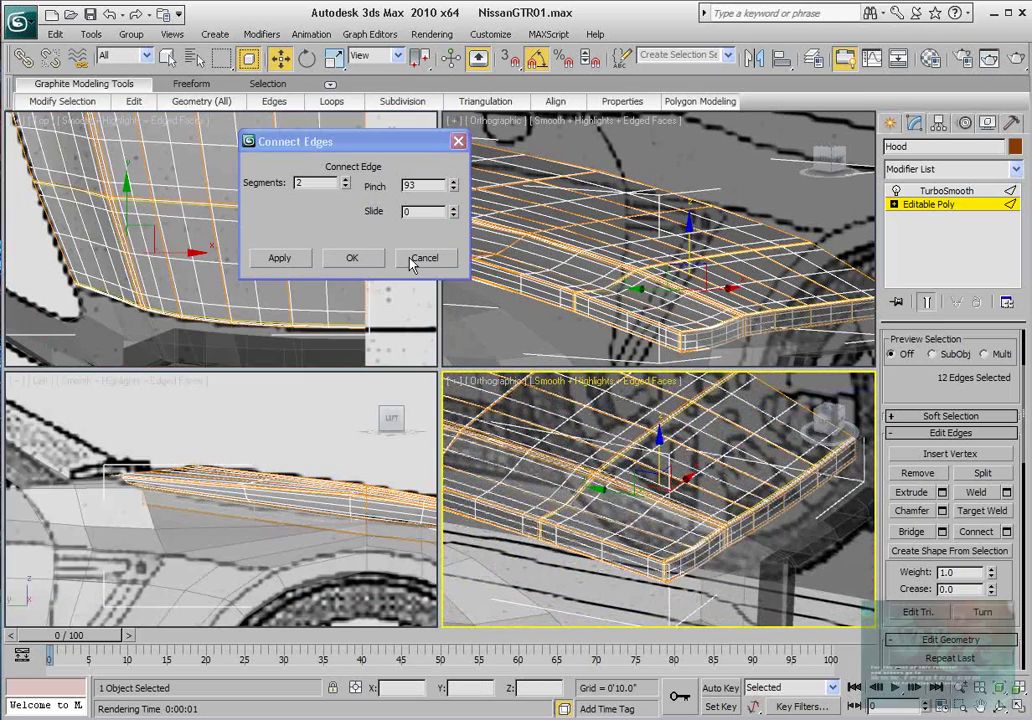
- Reduce the pending connection across the hood's front section to one segment with pinch 0 and slide -98, close to the front edge
{"action": "left_click", "coordinate": [345, 186]}
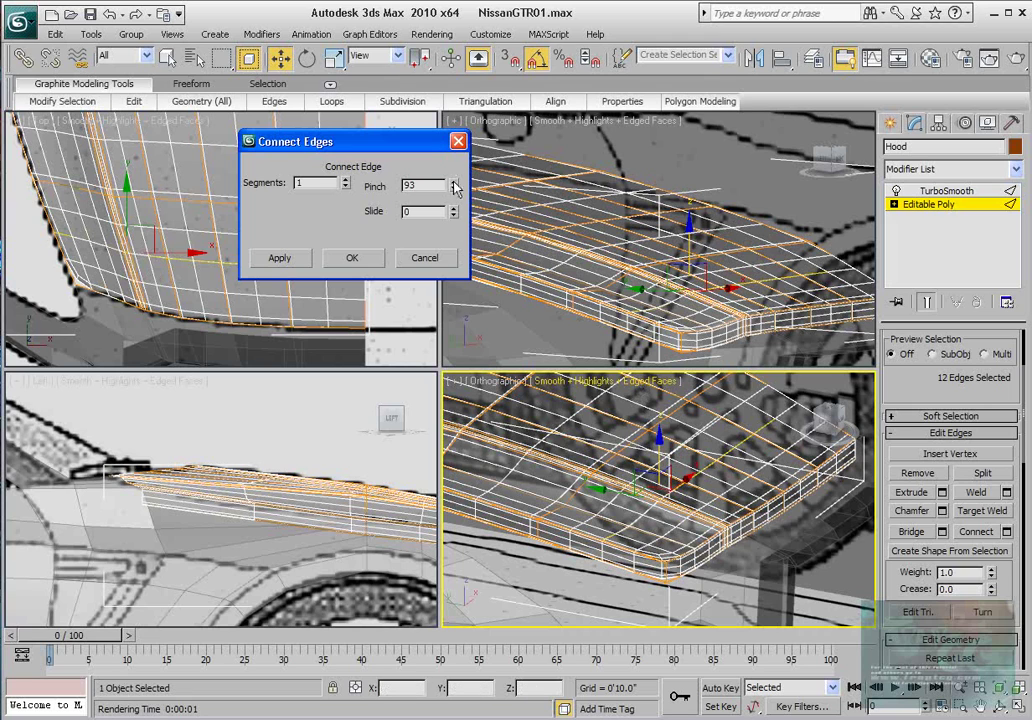
{"action": "left_click_drag", "start_coordinate": [455, 215], "coordinate": [465, 362]}
{"action": "left_click", "coordinate": [923, 295]}
{"action": "middle_click_drag", "start_coordinate": [131, 279], "coordinate": [159, 259]}
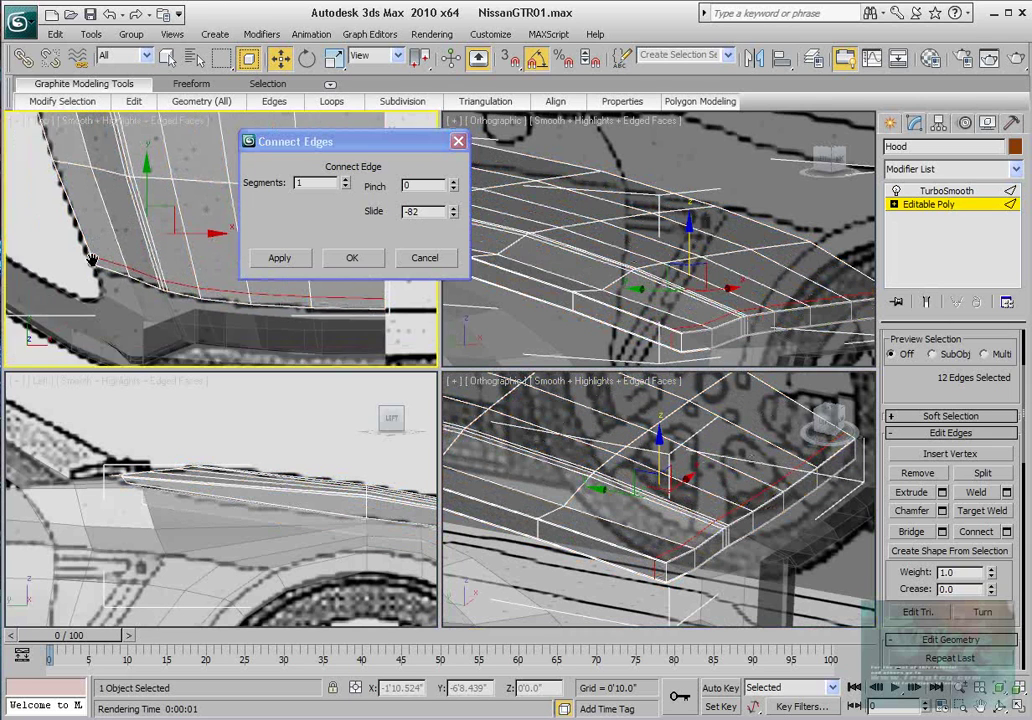
{"action": "scroll", "coordinate": [159, 259], "scroll_direction": "up", "scroll_amount": 4}
{"action": "left_click", "coordinate": [456, 216]}
{"action": "left_click_drag", "start_coordinate": [458, 222], "coordinate": [456, 235]}
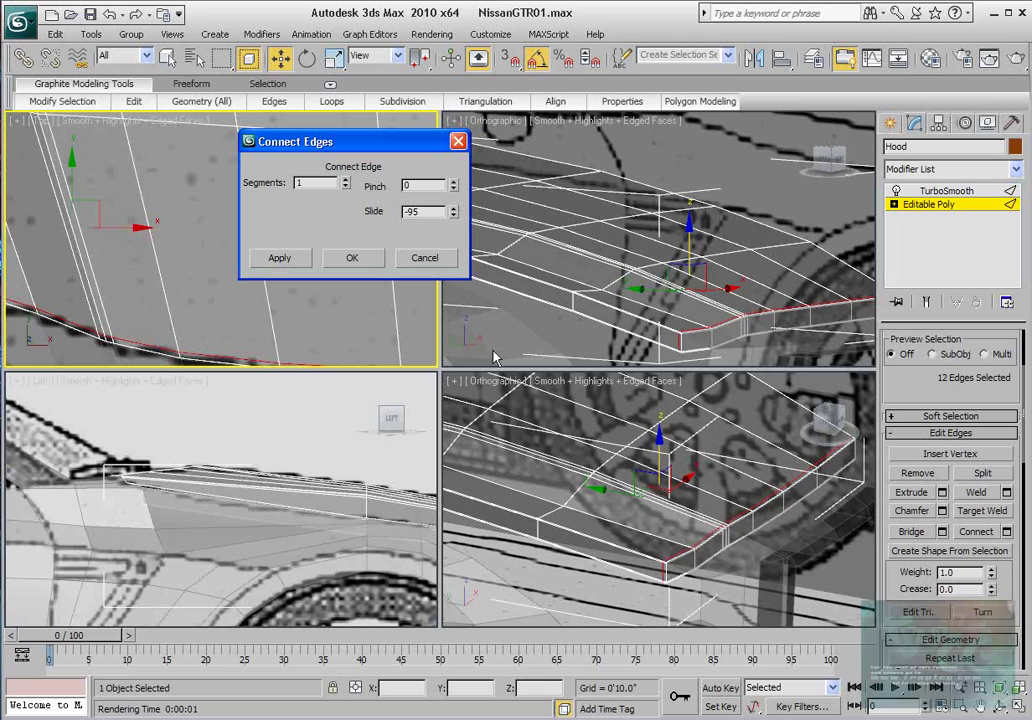
{"action": "scroll", "coordinate": [558, 445], "scroll_direction": "up", "scroll_amount": 8}
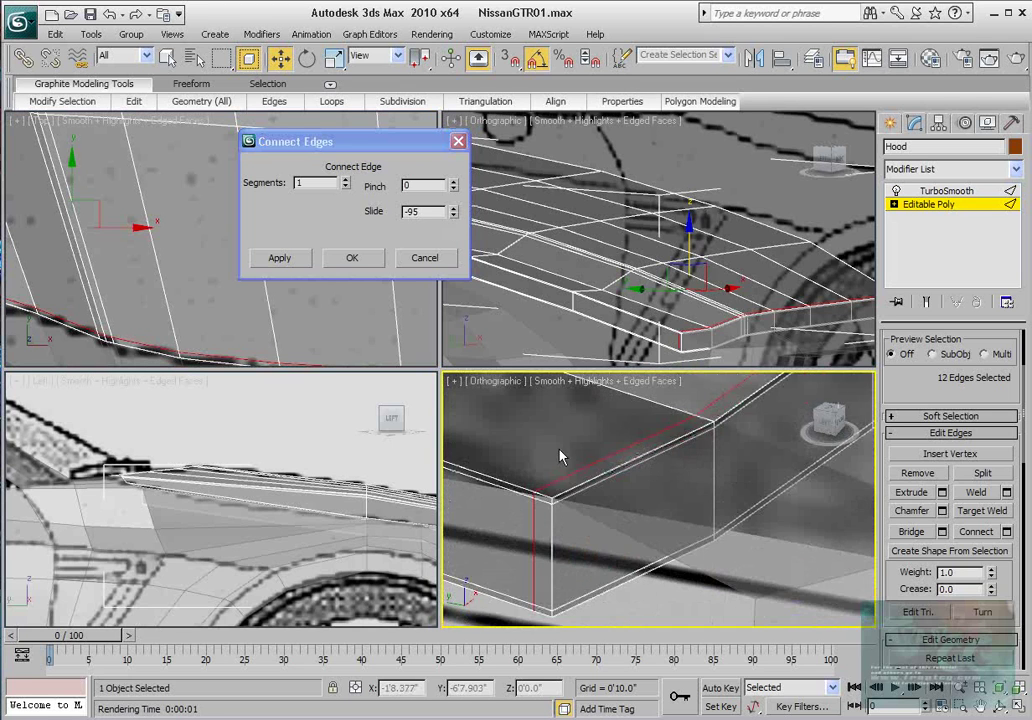
{"action": "left_click_drag", "start_coordinate": [458, 222], "coordinate": [455, 223]}
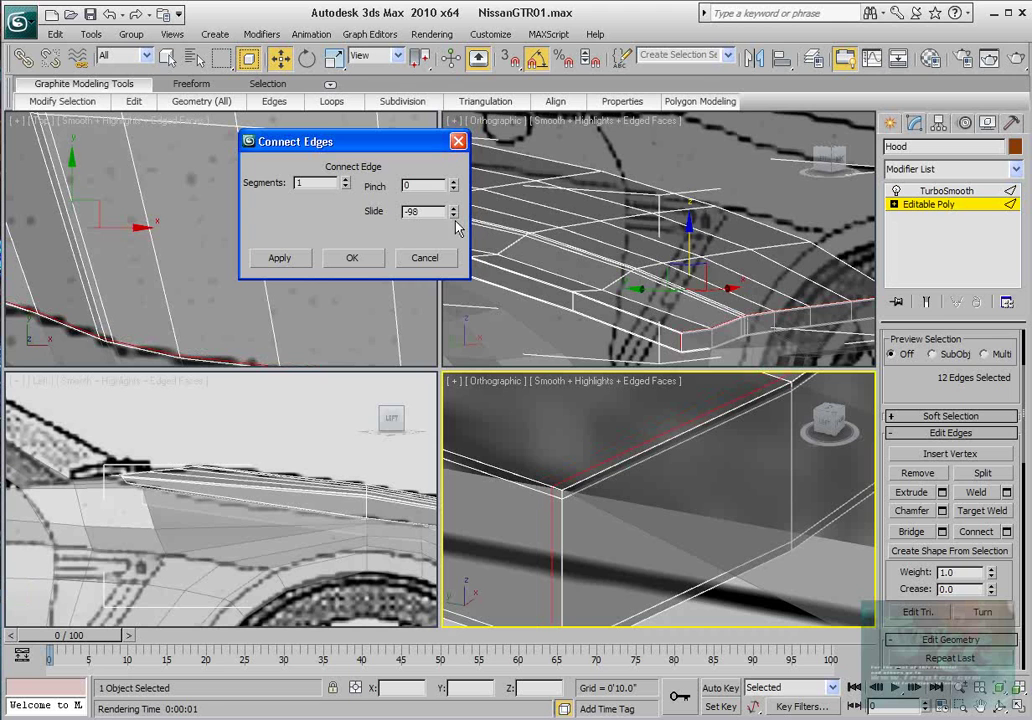
- Check the hood's front outer corner at the TurboSmooth level
{"action": "left_click", "coordinate": [940, 191]}
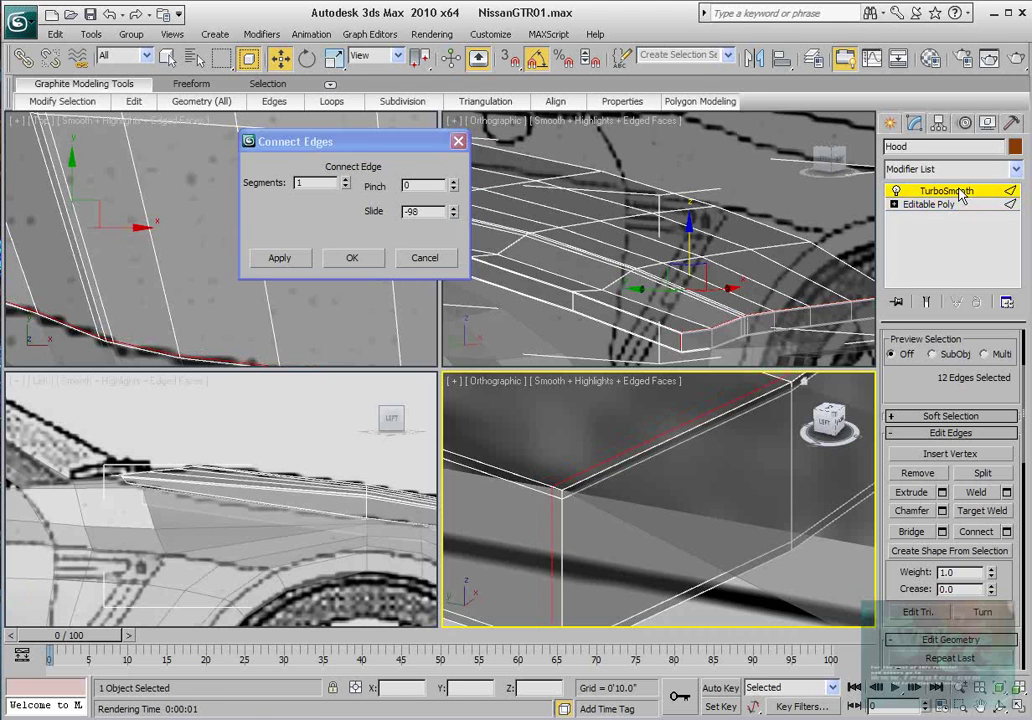
{"action": "scroll", "coordinate": [152, 233], "scroll_direction": "down", "scroll_amount": 2}
{"action": "middle_click_drag", "start_coordinate": [152, 233], "coordinate": [248, 249]}
{"action": "scroll", "coordinate": [242, 262], "scroll_direction": "down", "scroll_amount": 1}
{"action": "scroll", "coordinate": [248, 249], "scroll_direction": "up", "scroll_amount": 1}
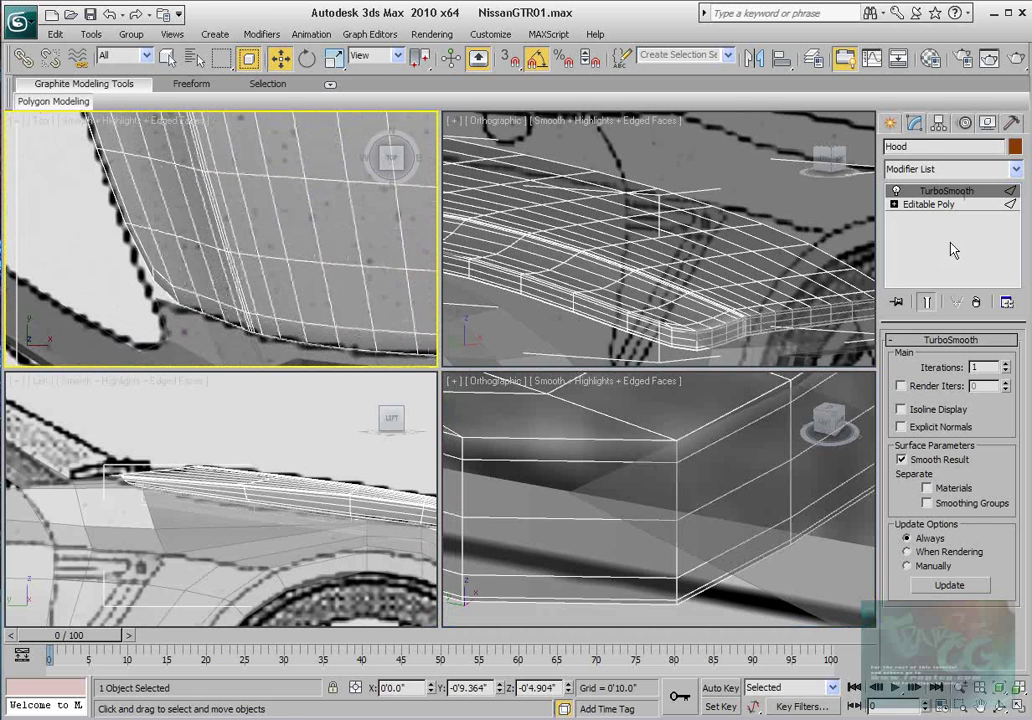
- Reconnect the lengthwise front edges with one segment at slide -98, check the smoothed result in a render, and apply the loop
{"action": "left_click", "coordinate": [929, 204]}
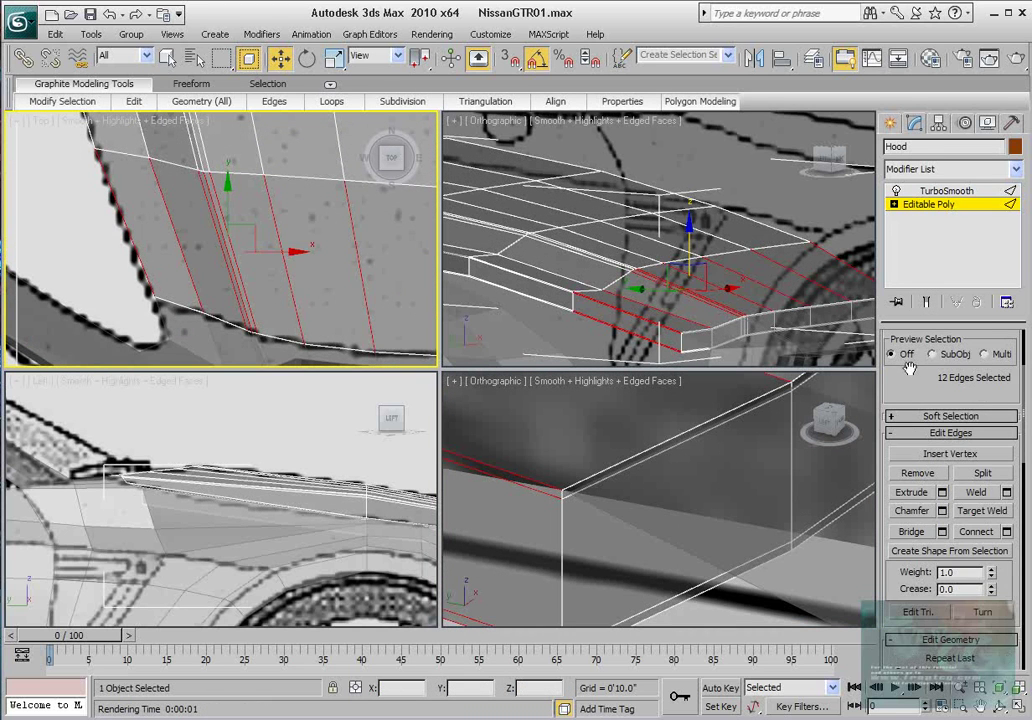
{"action": "scroll", "coordinate": [936, 466], "scroll_direction": "down", "scroll_amount": 1}
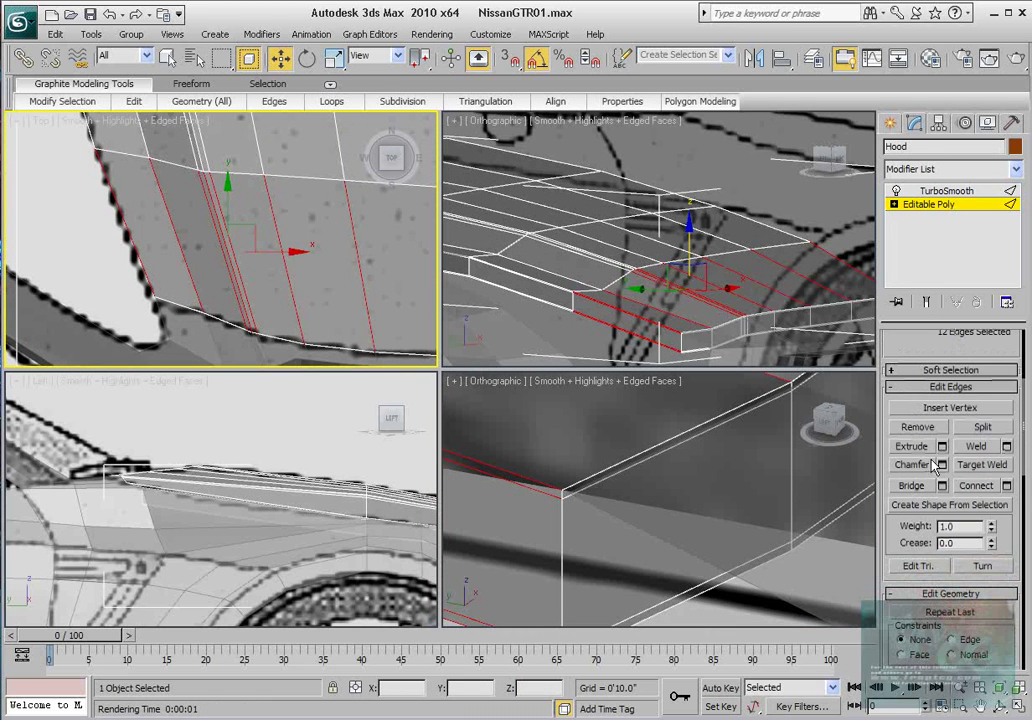
{"action": "left_click", "coordinate": [1006, 487]}
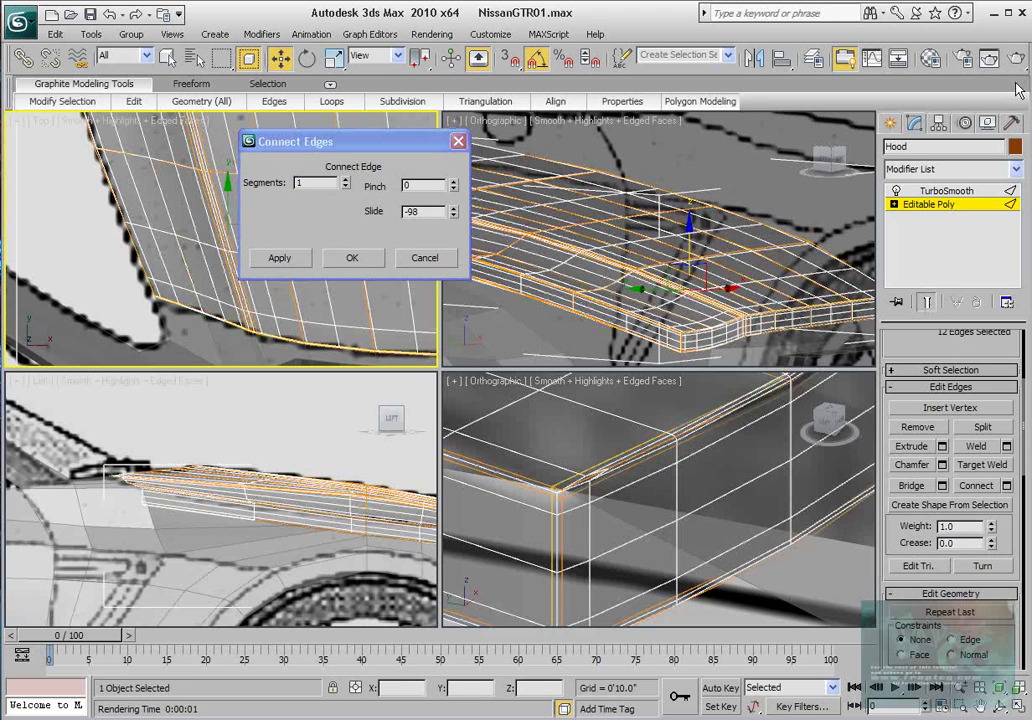
{"action": "left_click", "coordinate": [989, 58]}
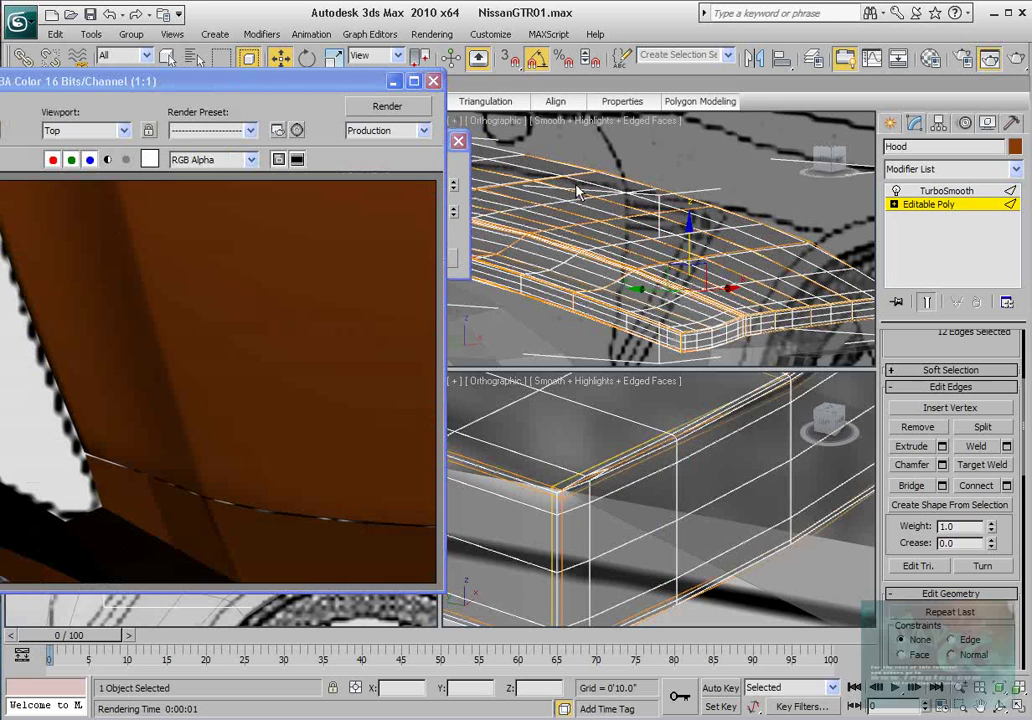
{"action": "left_click", "coordinate": [433, 84]}
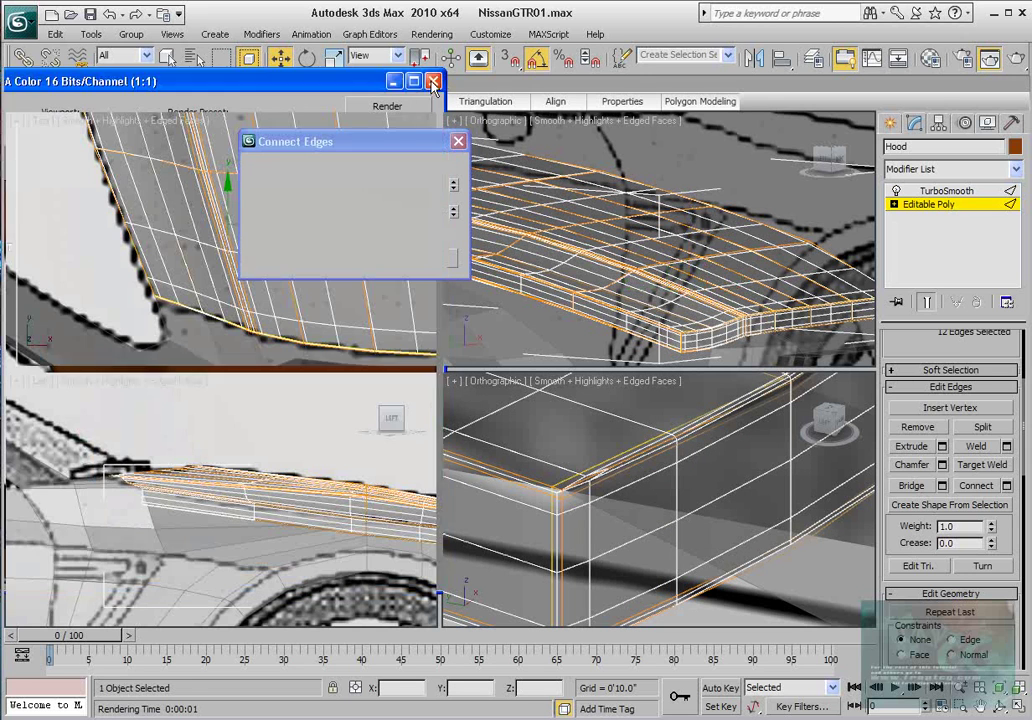
{"action": "left_click", "coordinate": [349, 259]}
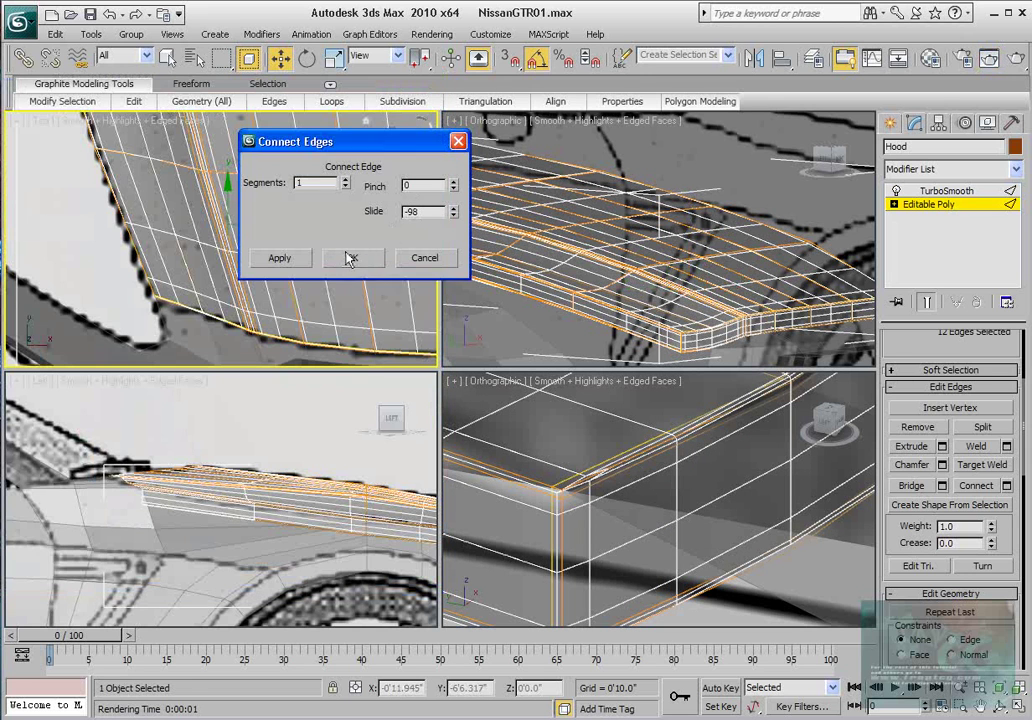
- Turn off the smoothed end result and examine the new front loop and the hood's rear outer corner
{"action": "middle_click_drag", "start_coordinate": [671, 500], "coordinate": [671, 490], "text": "alt"}
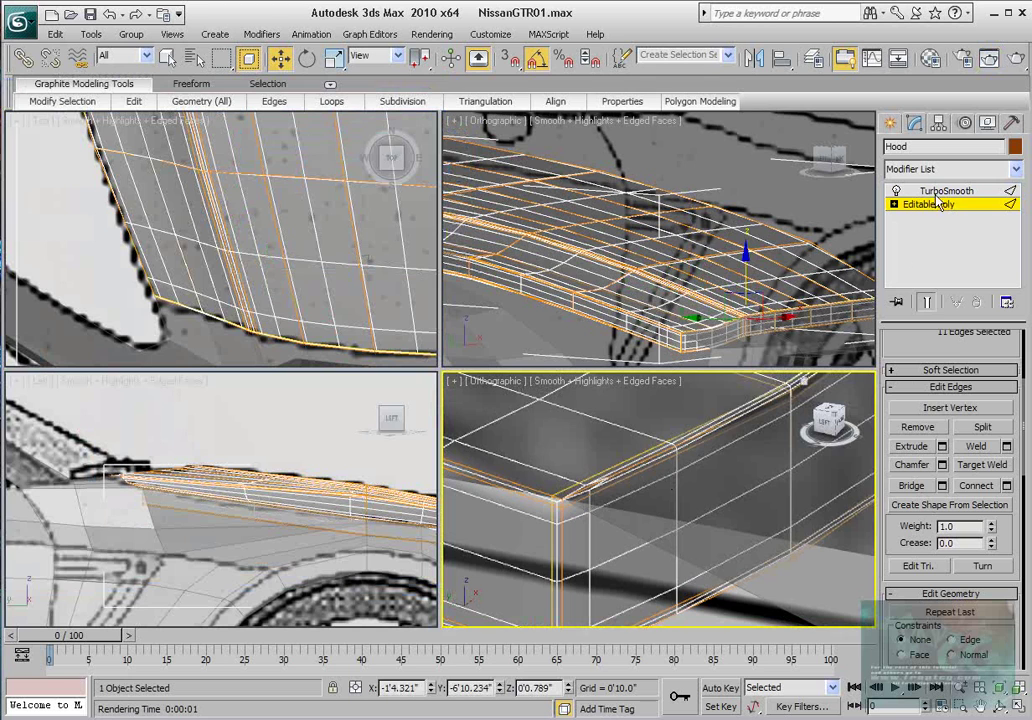
{"action": "left_click", "coordinate": [928, 302]}
{"action": "scroll", "coordinate": [608, 442], "scroll_direction": "up", "scroll_amount": 3}
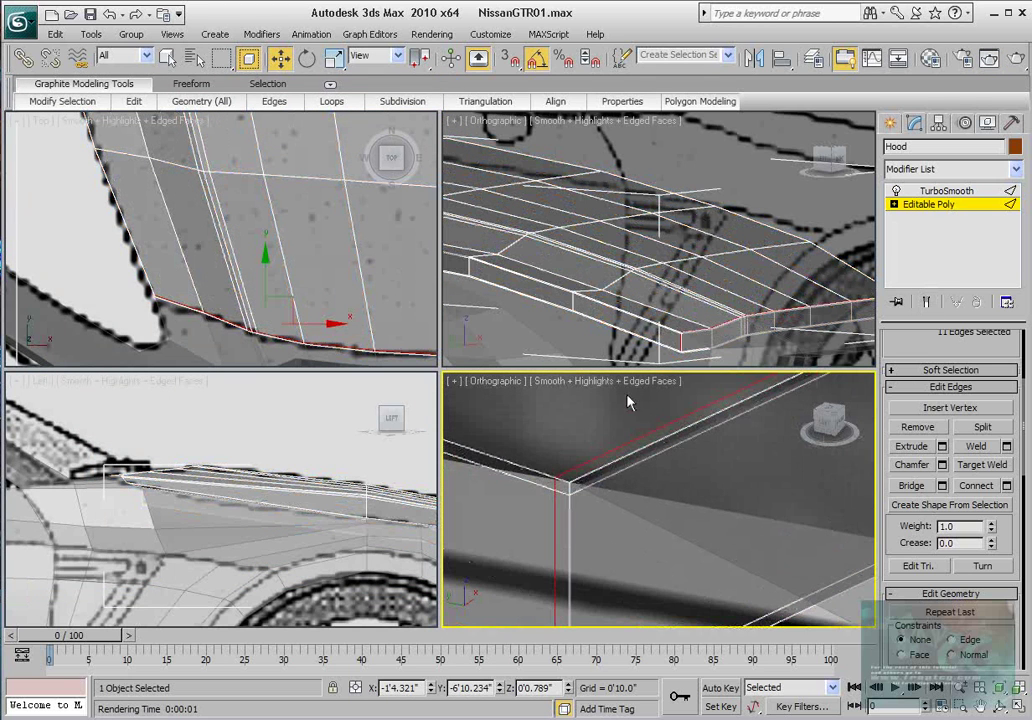
{"action": "scroll", "coordinate": [626, 435], "scroll_direction": "down", "scroll_amount": 2}
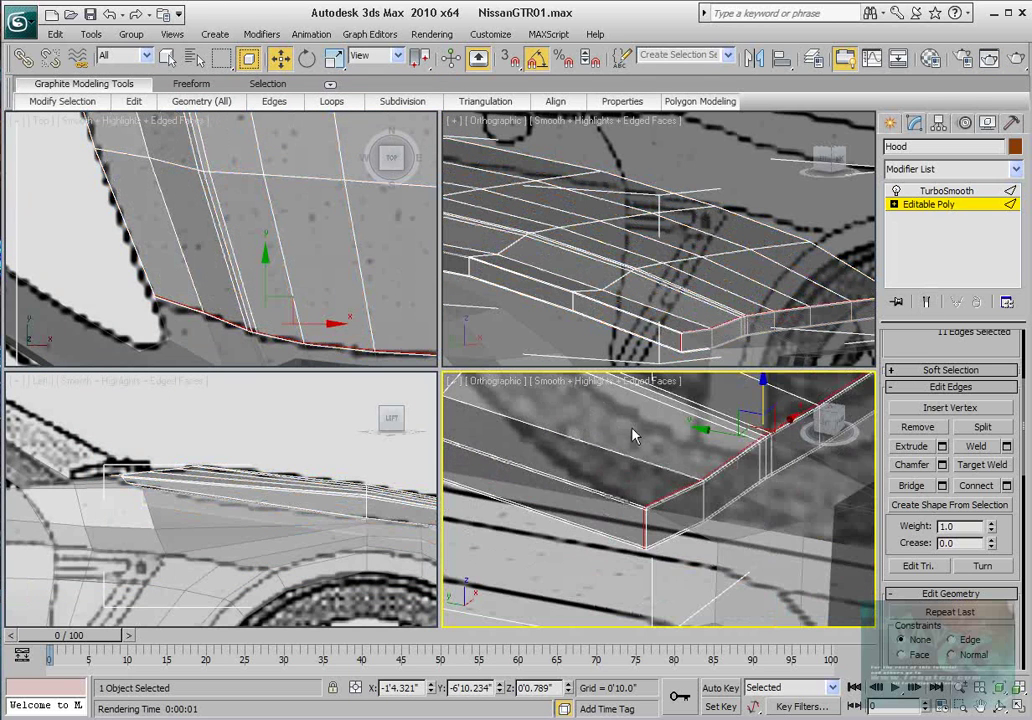
{"action": "middle_click_drag", "start_coordinate": [640, 474], "coordinate": [748, 521]}
{"action": "scroll", "coordinate": [638, 460], "scroll_direction": "down", "scroll_amount": 4}
{"action": "scroll", "coordinate": [783, 530], "scroll_direction": "down", "scroll_amount": 2}
{"action": "left_click_drag", "start_coordinate": [748, 521], "coordinate": [793, 524], "text": "alt"}
{"action": "scroll", "coordinate": [676, 500], "scroll_direction": "up", "scroll_amount": 4}
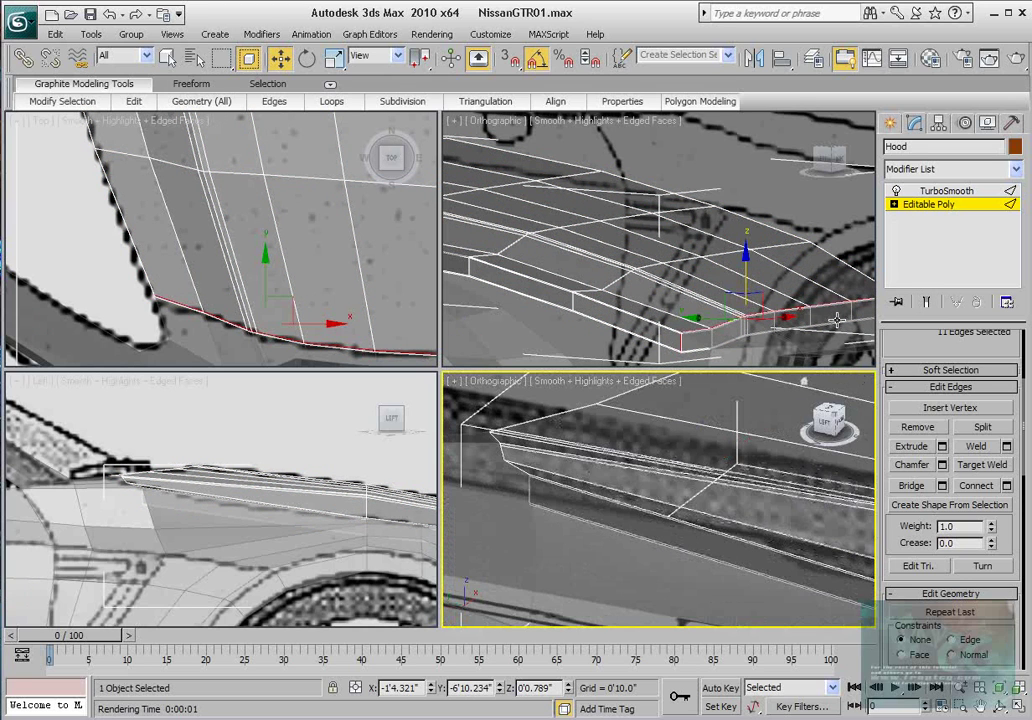
- Compare the hood's rear outer corner from above with and without TurboSmooth
{"action": "right_click", "coordinate": [173, 260]}
{"action": "scroll", "coordinate": [173, 260], "scroll_direction": "down", "scroll_amount": 4}
{"action": "middle_click_drag", "start_coordinate": [180, 196], "coordinate": [262, 300]}
{"action": "scroll", "coordinate": [261, 276], "scroll_direction": "up", "scroll_amount": 2}
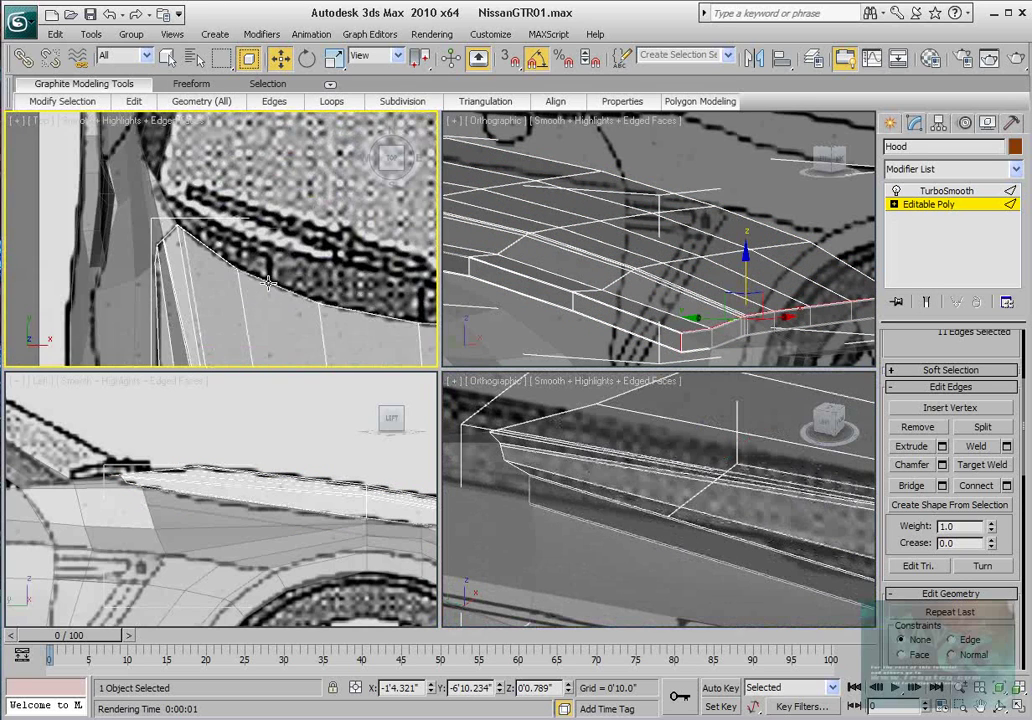
{"action": "left_click", "coordinate": [950, 191]}
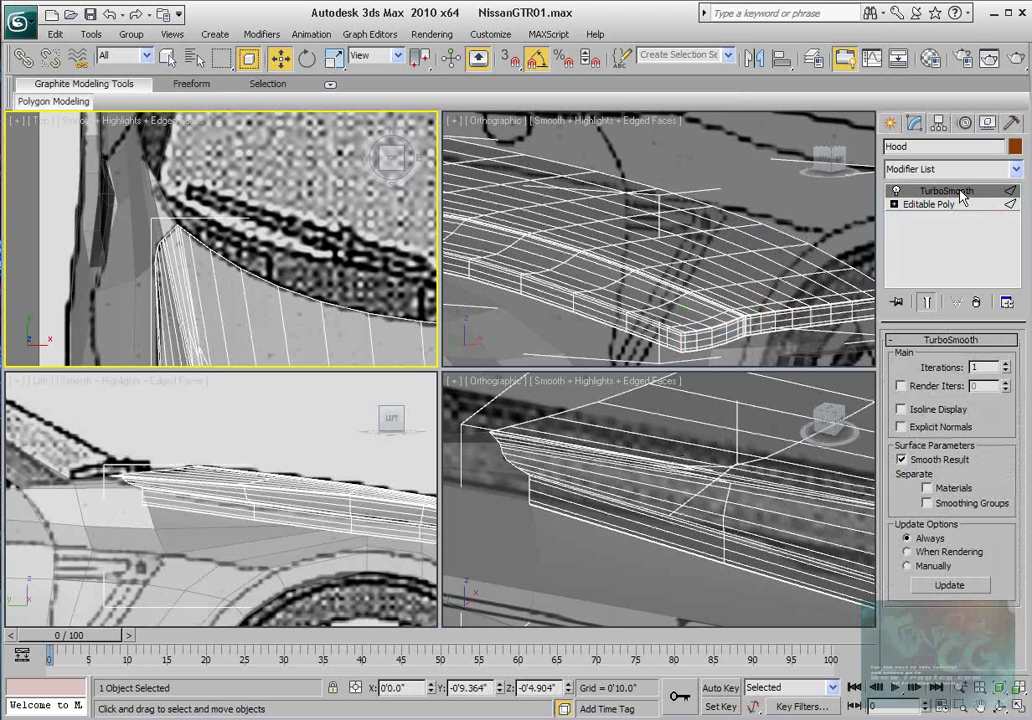
{"action": "left_click", "coordinate": [933, 205]}
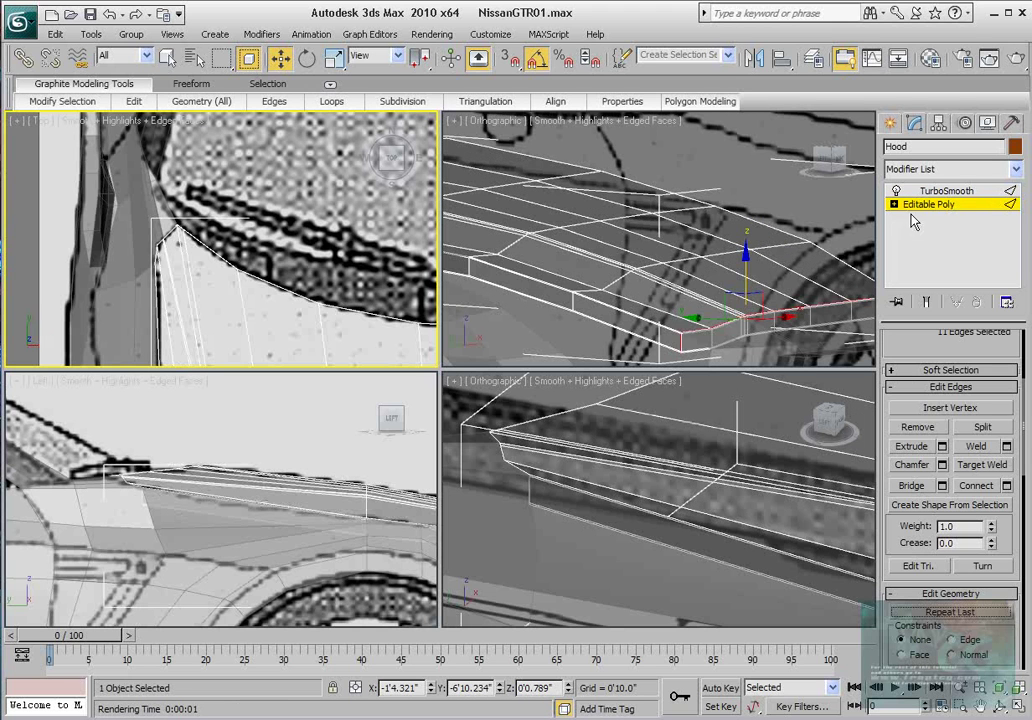
- Ring-select the crosswise edges of the hood's outer side strip, starting from the front lip's bottom edge beside the corner
{"action": "scroll", "coordinate": [300, 297], "scroll_direction": "down", "scroll_amount": 5}
{"action": "scroll", "coordinate": [661, 312], "scroll_direction": "up", "scroll_amount": 4}
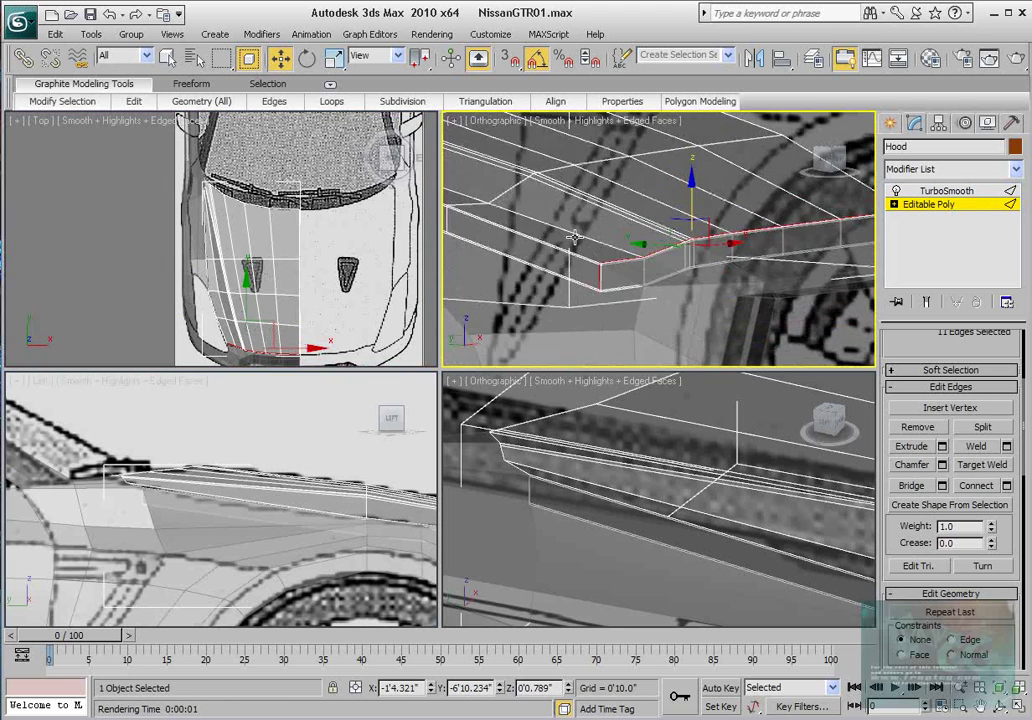
{"action": "middle_click_drag", "start_coordinate": [593, 323], "coordinate": [686, 256]}
{"action": "scroll", "coordinate": [686, 256], "scroll_direction": "up", "scroll_amount": 2}
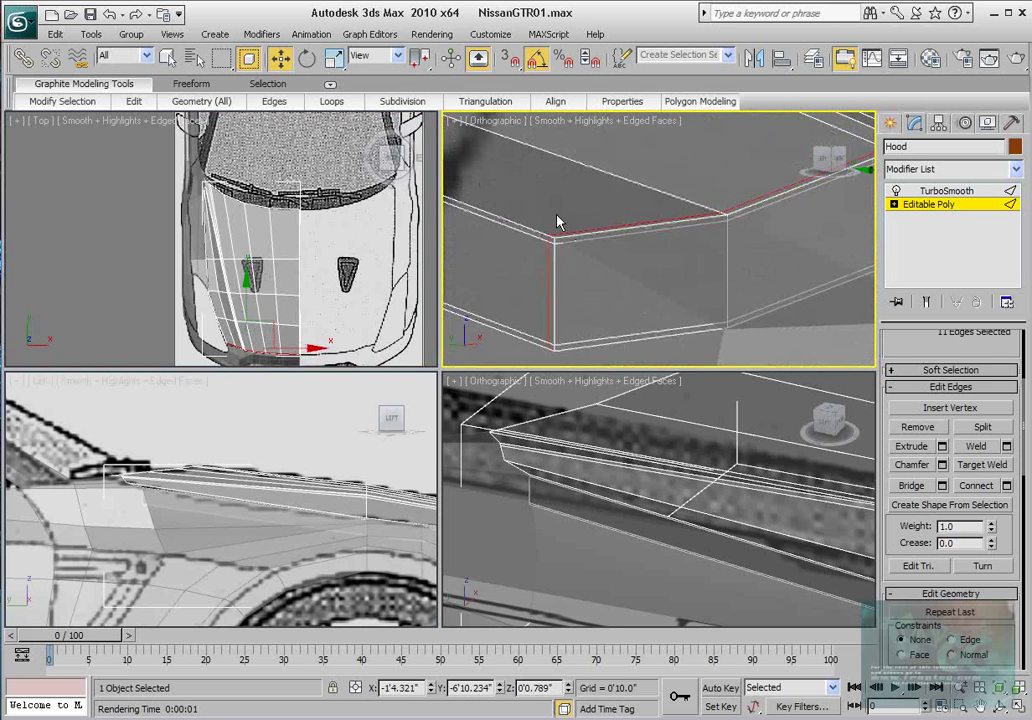
{"action": "left_click", "coordinate": [571, 347]}
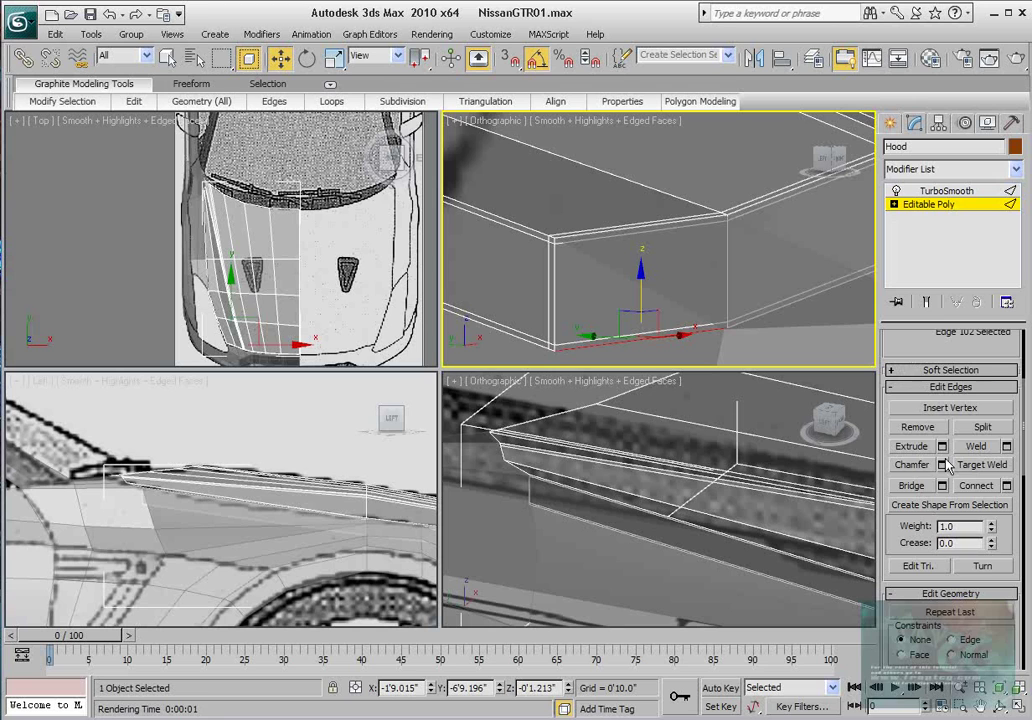
{"action": "scroll", "coordinate": [938, 347], "scroll_direction": "up", "scroll_amount": 2}
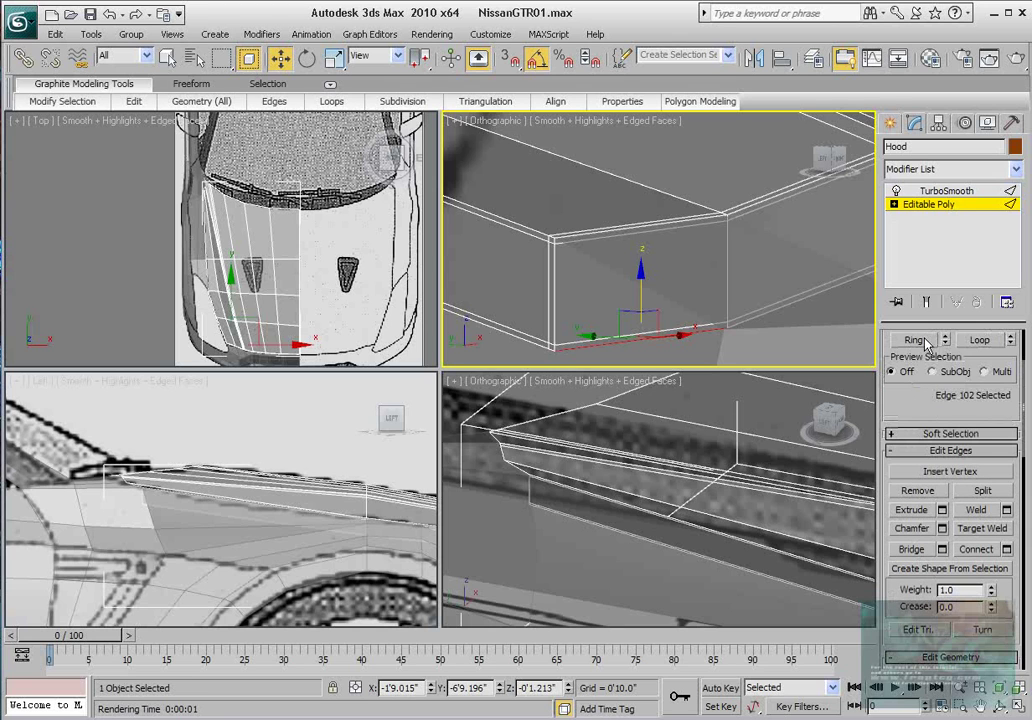
{"action": "left_click", "coordinate": [914, 340]}
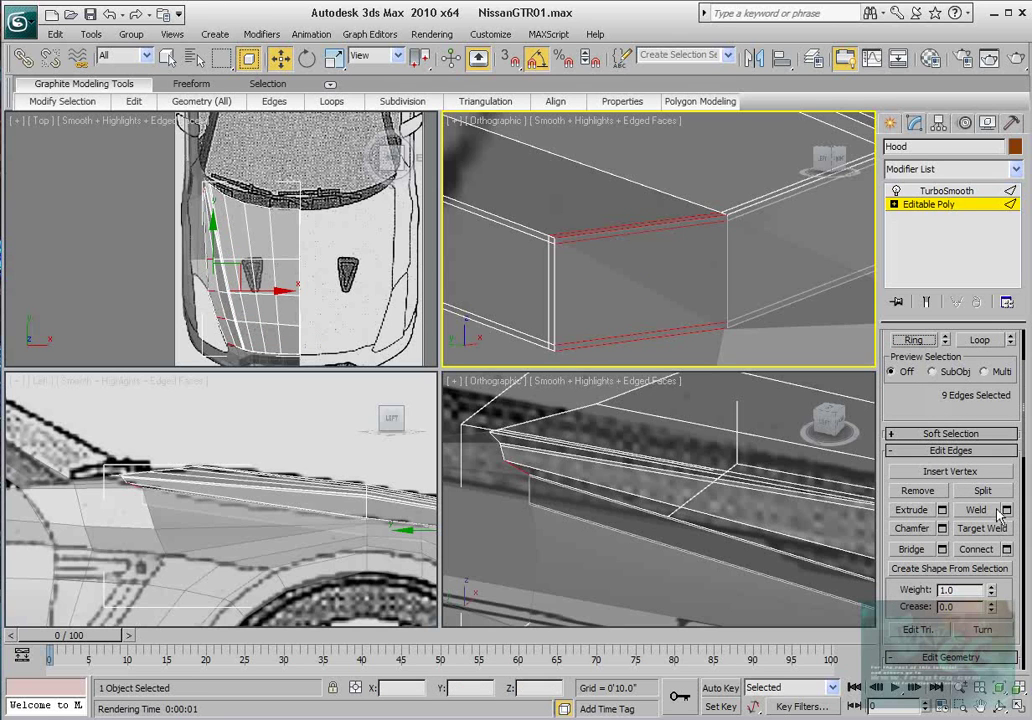
- Set up a one-segment connection across the ringed edges with slide 93, close to the hood's outer side edge
{"action": "left_click", "coordinate": [1006, 549]}
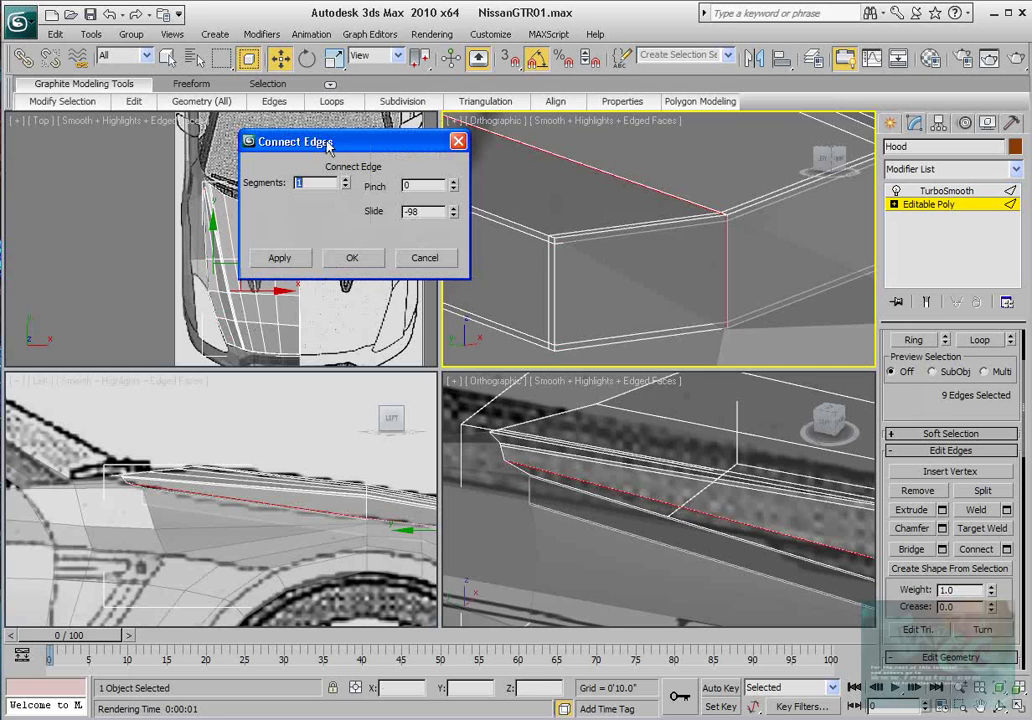
{"action": "left_click_drag", "start_coordinate": [327, 147], "coordinate": [285, 149]}
{"action": "left_click_drag", "start_coordinate": [412, 222], "coordinate": [412, 159]}
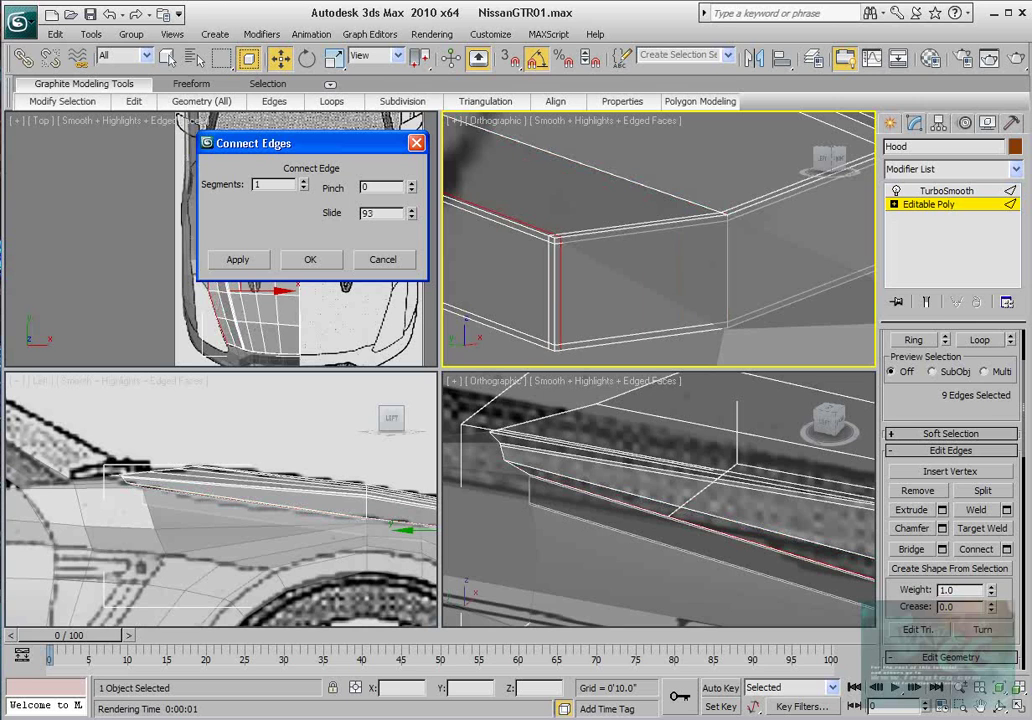
- Preview the pending side loop on the smoothed hood and render the front outer corner to check its sharpness
{"action": "left_click", "coordinate": [927, 302]}
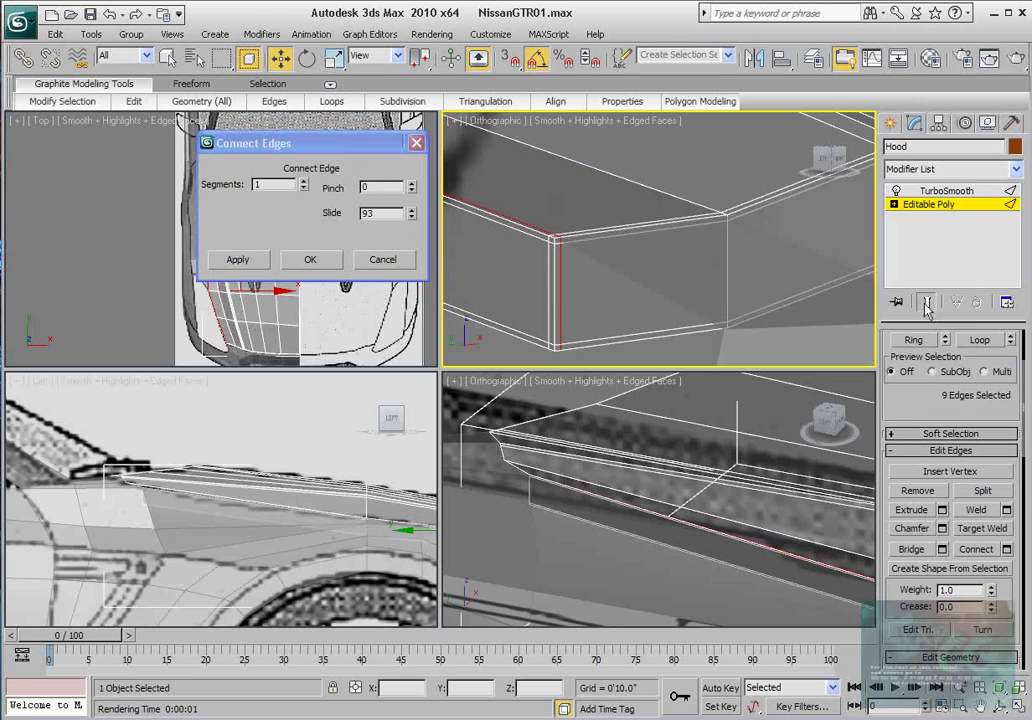
{"action": "scroll", "coordinate": [621, 500], "scroll_direction": "down", "scroll_amount": 7}
{"action": "middle_click_drag", "start_coordinate": [780, 503], "coordinate": [682, 480]}
{"action": "scroll", "coordinate": [682, 480], "scroll_direction": "up", "scroll_amount": 5}
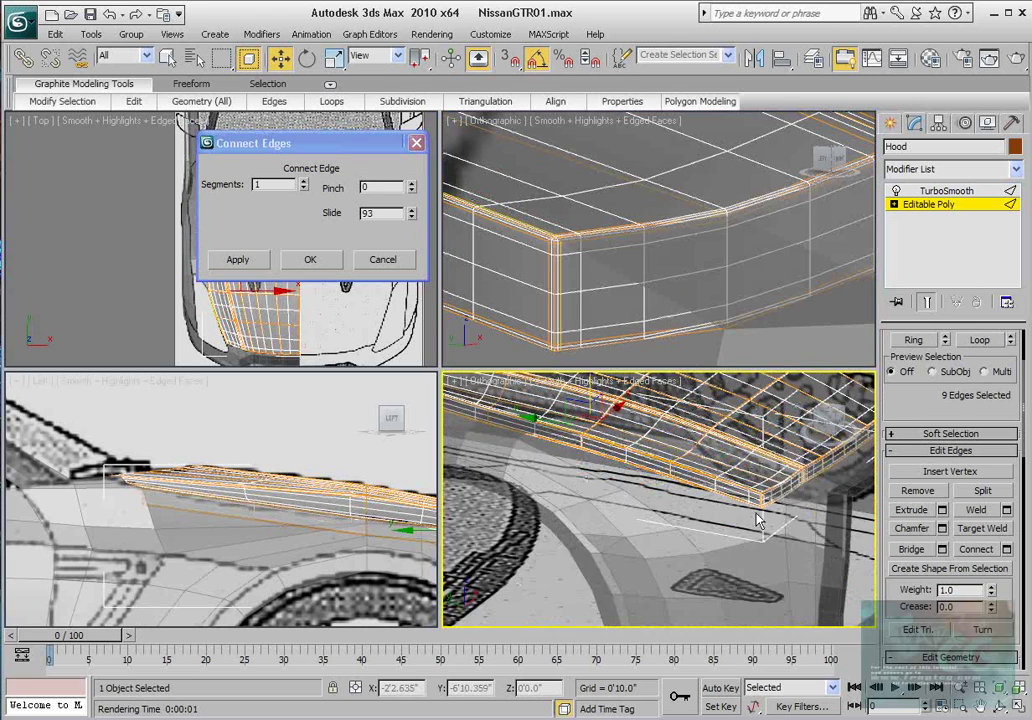
{"action": "middle_click_drag", "start_coordinate": [760, 518], "coordinate": [633, 505], "text": "alt"}
{"action": "left_click", "coordinate": [1017, 60]}
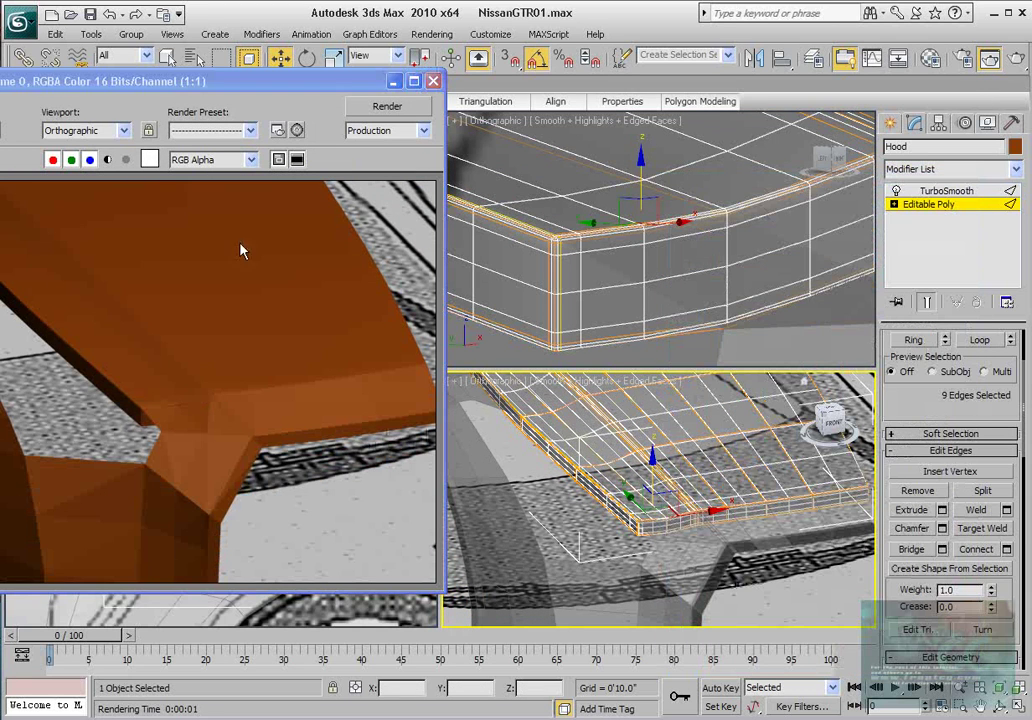
{"action": "left_click", "coordinate": [433, 81]}
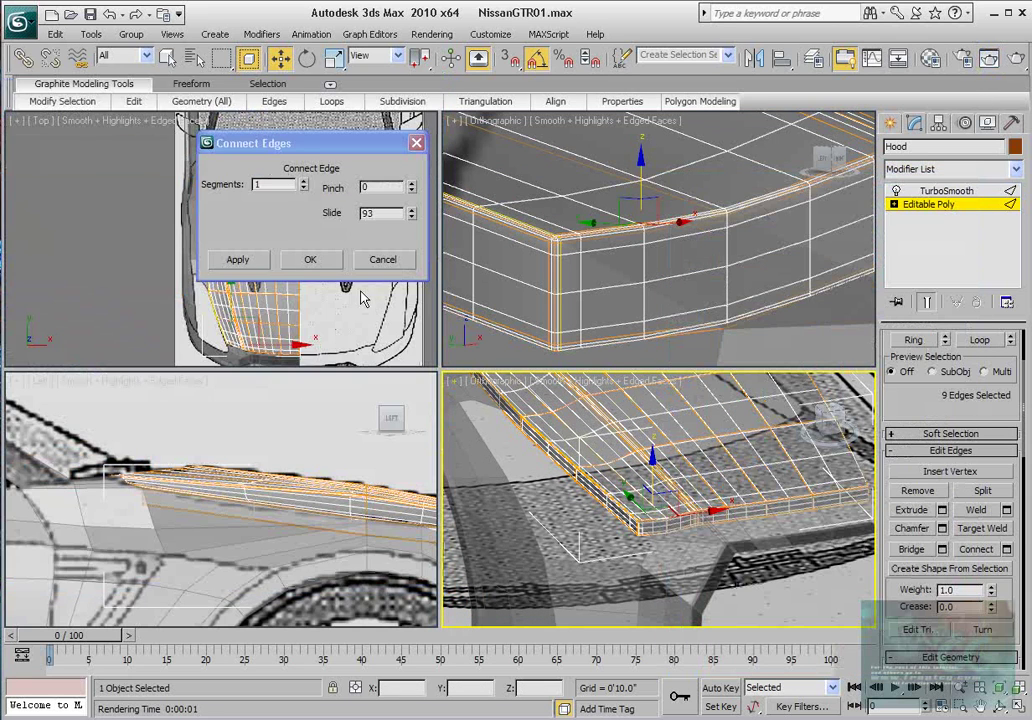
- Render the smoothed hood's rear outer corner to check the edge with the pending side loop
{"action": "left_click_drag", "start_coordinate": [300, 151], "coordinate": [563, 175]}
{"action": "middle_click_drag", "start_coordinate": [605, 425], "coordinate": [678, 530]}
{"action": "scroll", "coordinate": [678, 530], "scroll_direction": "up", "scroll_amount": 2}
{"action": "middle_click_drag", "start_coordinate": [560, 482], "coordinate": [602, 501]}
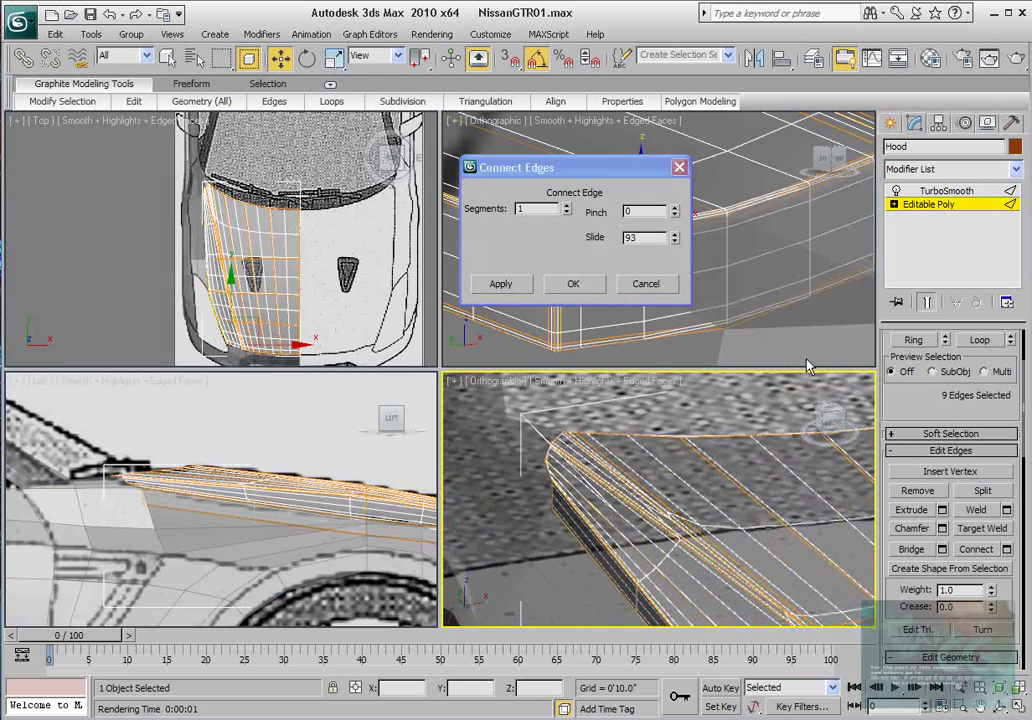
{"action": "left_click", "coordinate": [1018, 60]}
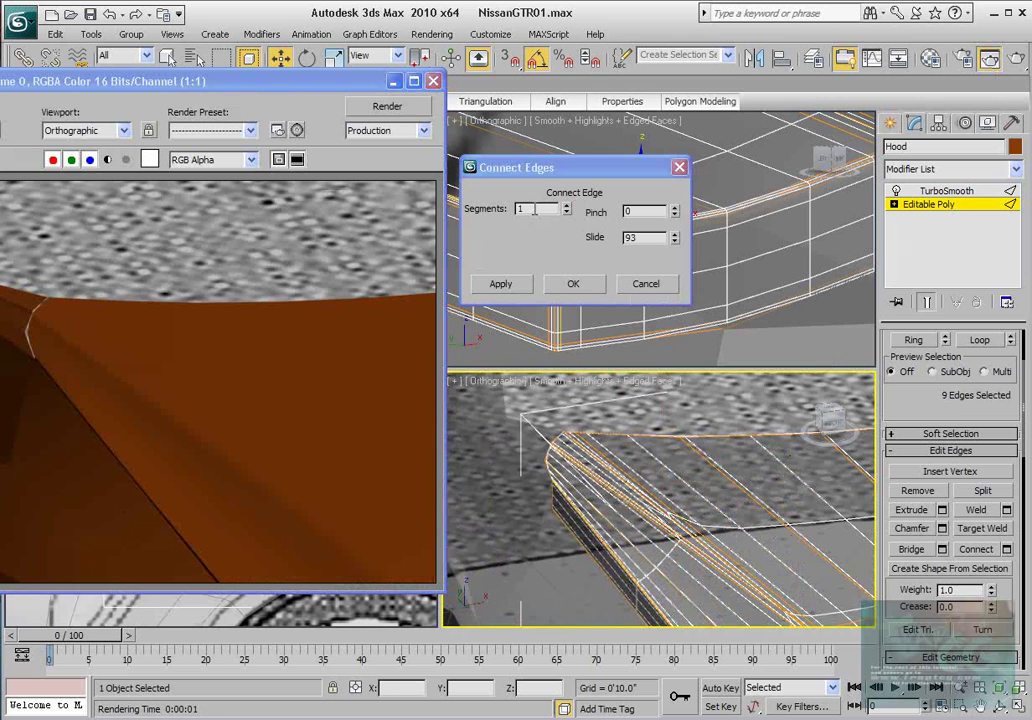
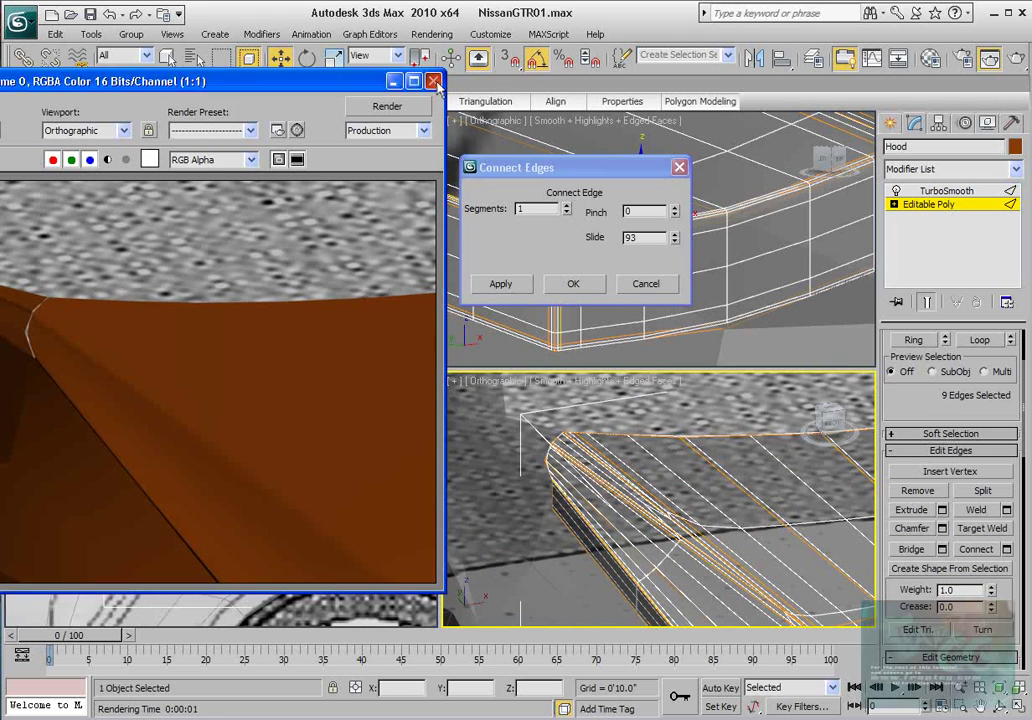
{"action": "left_click", "coordinate": [434, 81]}
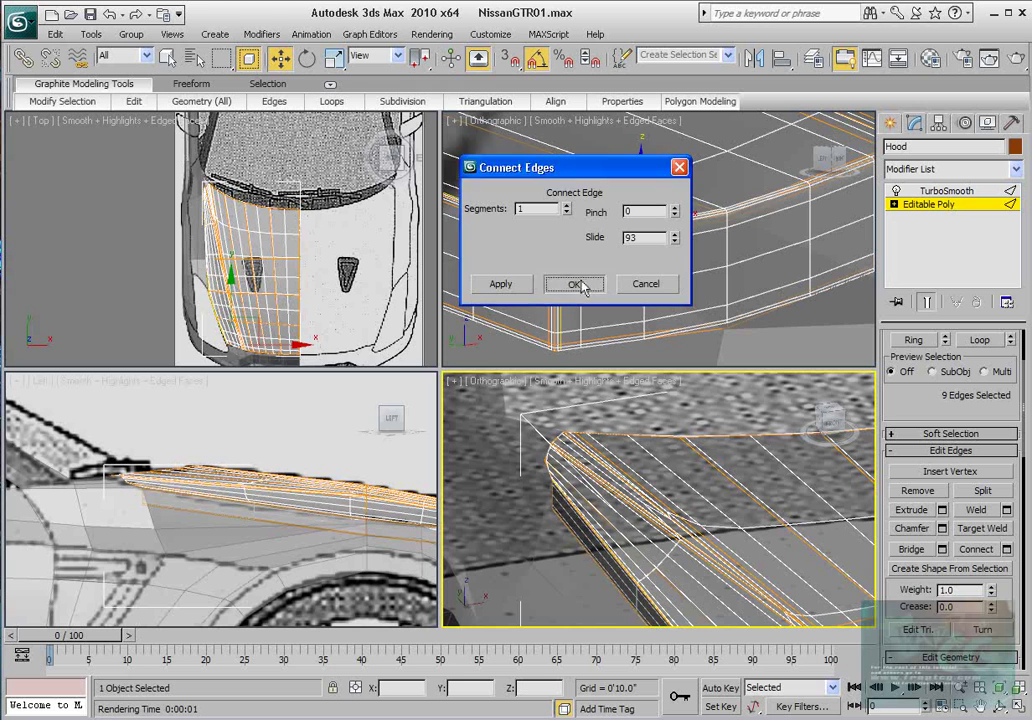
- Apply the one-segment connection with slide 93 on the hood's side strip and turn off the smoothed end-result display
{"action": "left_click", "coordinate": [586, 285]}
{"action": "left_click", "coordinate": [940, 205]}
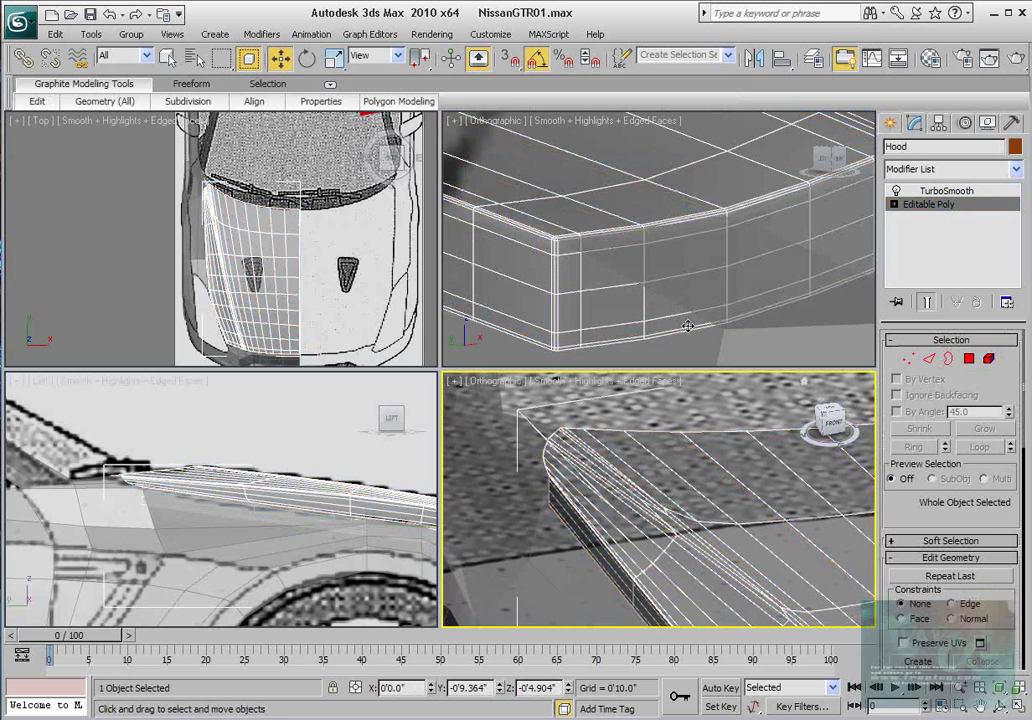
{"action": "left_click", "coordinate": [908, 359]}
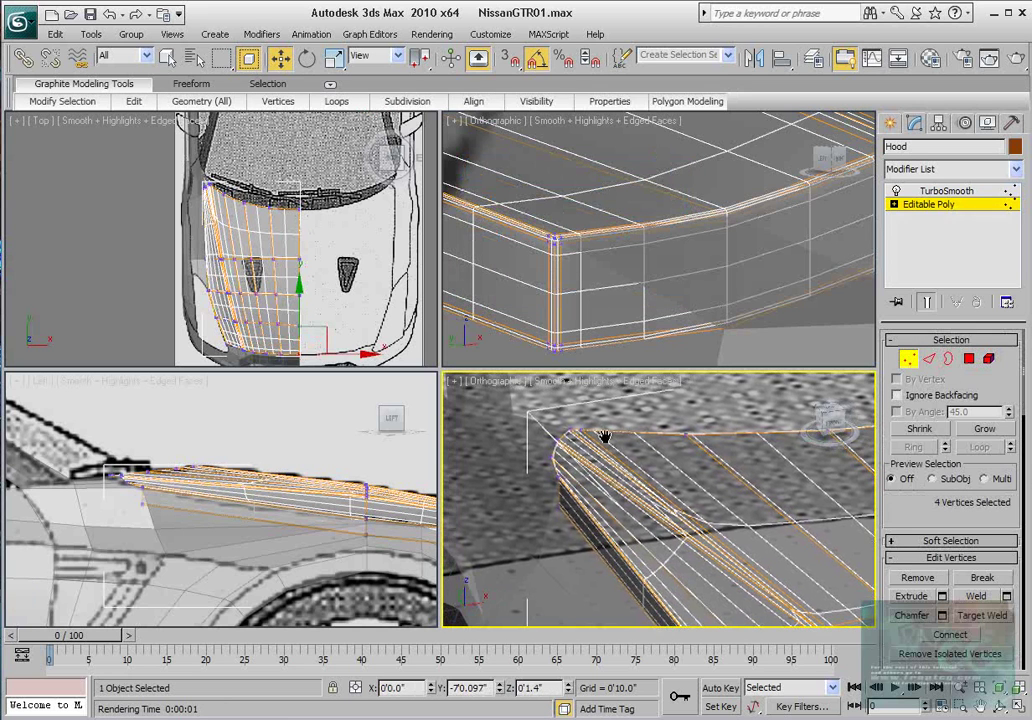
{"action": "left_click", "coordinate": [927, 302]}
- Loop-select the hood's rear border edges, starting from an edge at the rear outer corner
{"action": "middle_click_drag", "start_coordinate": [582, 481], "coordinate": [485, 400]}
{"action": "middle_click_drag", "start_coordinate": [590, 442], "coordinate": [592, 485], "text": "alt"}
{"action": "scroll", "coordinate": [578, 489], "scroll_direction": "down", "scroll_amount": 3}
{"action": "scroll", "coordinate": [592, 485], "scroll_direction": "down", "scroll_amount": 4}
{"action": "middle_click_drag", "start_coordinate": [666, 507], "coordinate": [642, 456]}
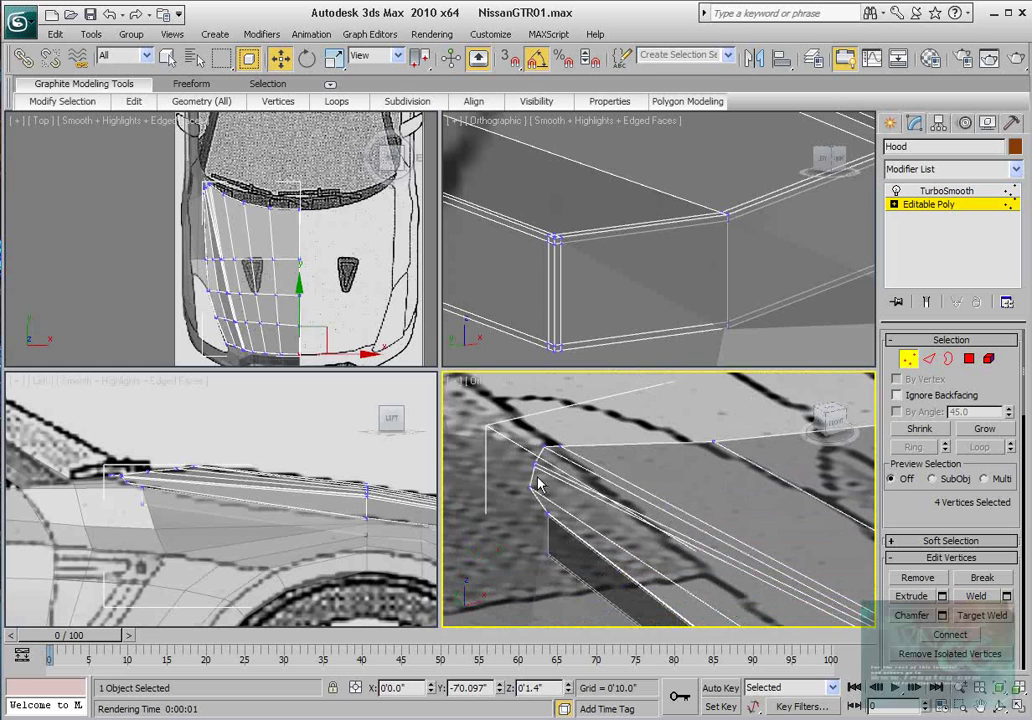
{"action": "middle_click_drag", "start_coordinate": [541, 482], "coordinate": [563, 441], "text": "alt"}
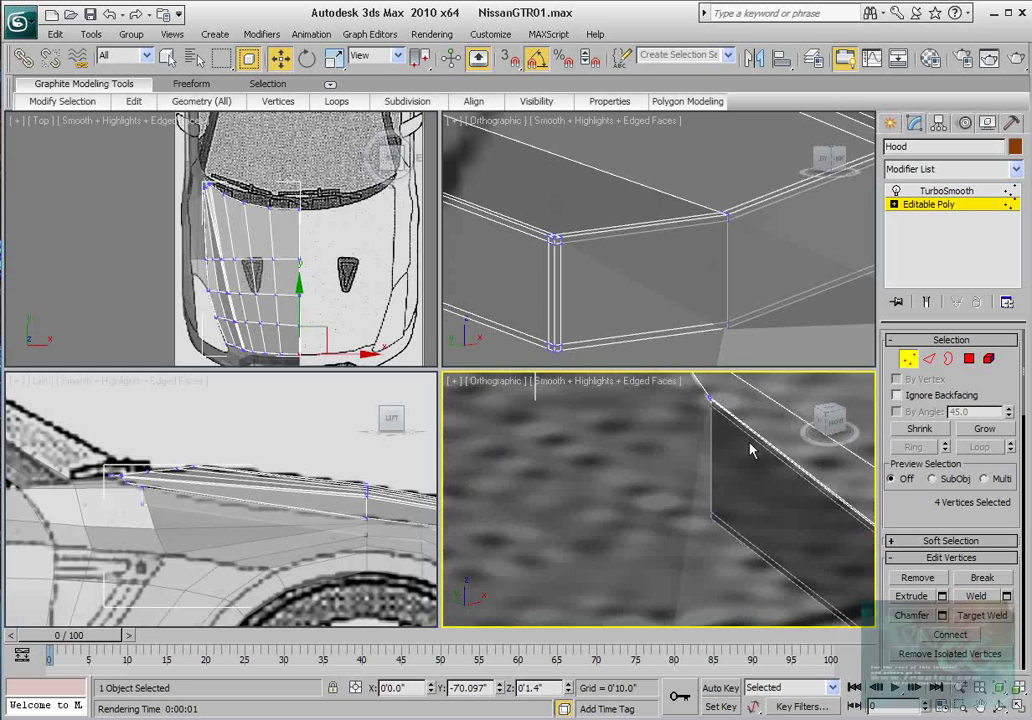
{"action": "left_click", "coordinate": [929, 359]}
{"action": "left_click", "coordinate": [665, 420]}
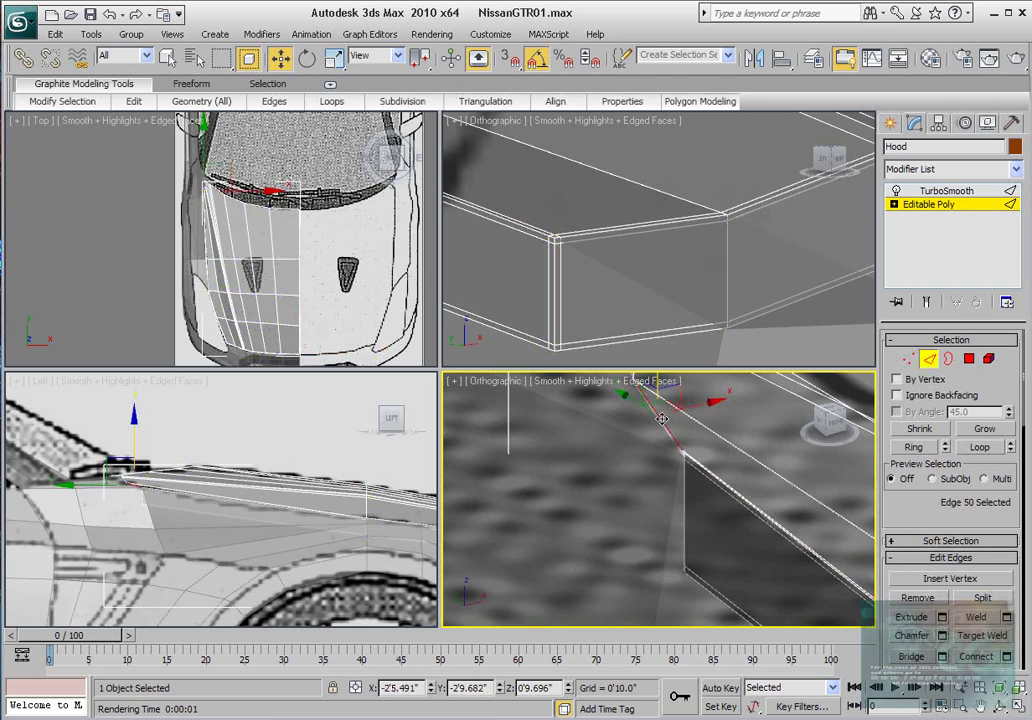
{"action": "mouse_move", "coordinate": [665, 420]}
{"action": "middle_mouse_down", "text": "alt"}
{"action": "mouse_move", "coordinate": [740, 440]}
{"action": "mouse_move", "coordinate": [726, 447]}
{"action": "mouse_move", "coordinate": [654, 429]}
{"action": "mouse_move", "coordinate": [708, 436]}
{"action": "mouse_move", "coordinate": [680, 460]}
{"action": "mouse_move", "coordinate": [682, 426]}
{"action": "middle_mouse_up", "text": "alt"}
{"action": "left_click", "coordinate": [979, 447]}
{"action": "left_click", "coordinate": [976, 449]}
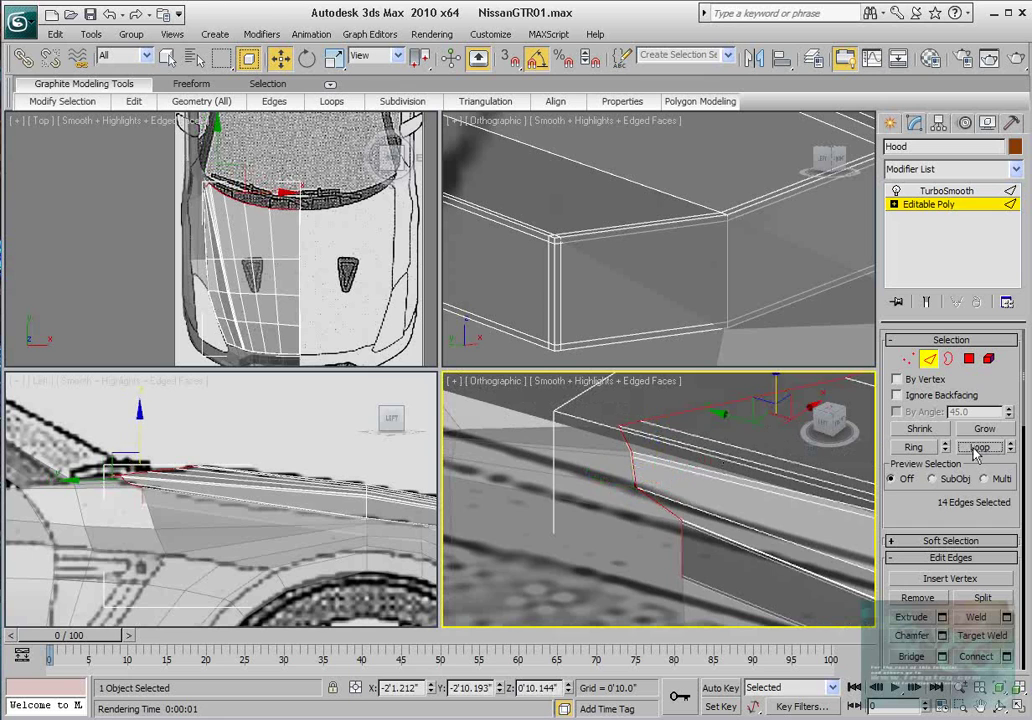
- Remove the side lip's end edges from the rear border selection, keeping only the edges along the hood's rear outline
{"action": "middle_click_drag", "start_coordinate": [756, 450], "coordinate": [686, 459]}
{"action": "scroll", "coordinate": [677, 479], "scroll_direction": "down", "scroll_amount": 3}
{"action": "left_click", "coordinate": [656, 555], "text": "alt"}
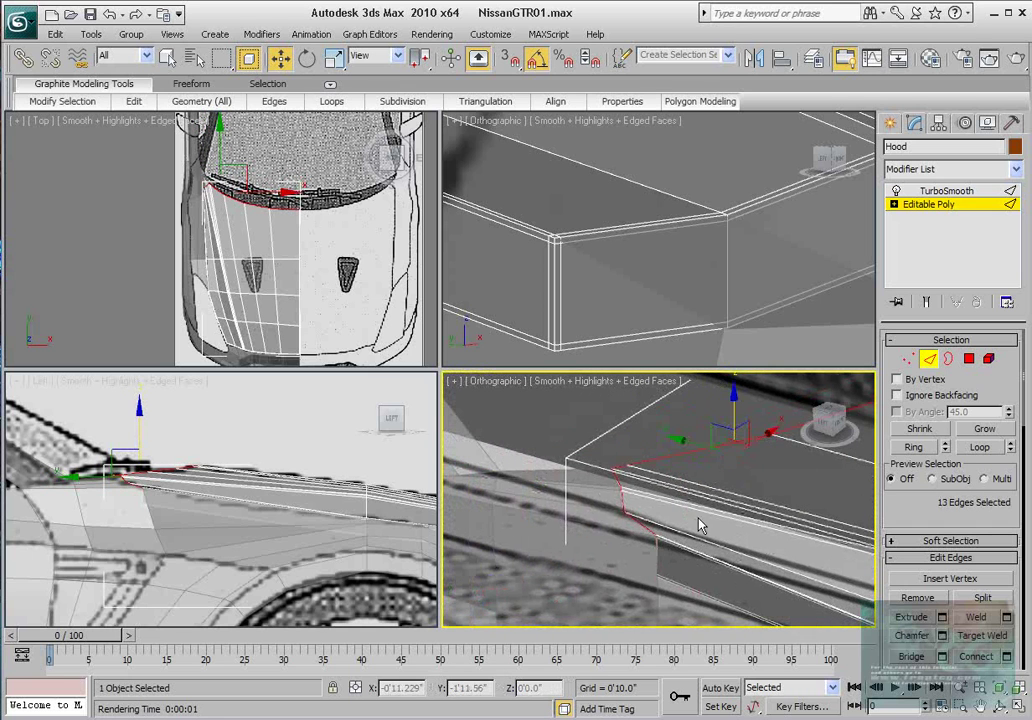
{"action": "middle_click_drag", "start_coordinate": [710, 508], "coordinate": [716, 461]}
{"action": "left_click_drag", "start_coordinate": [630, 514], "coordinate": [684, 565], "text": "alt"}
{"action": "scroll", "coordinate": [687, 545], "scroll_direction": "up", "scroll_amount": 6}
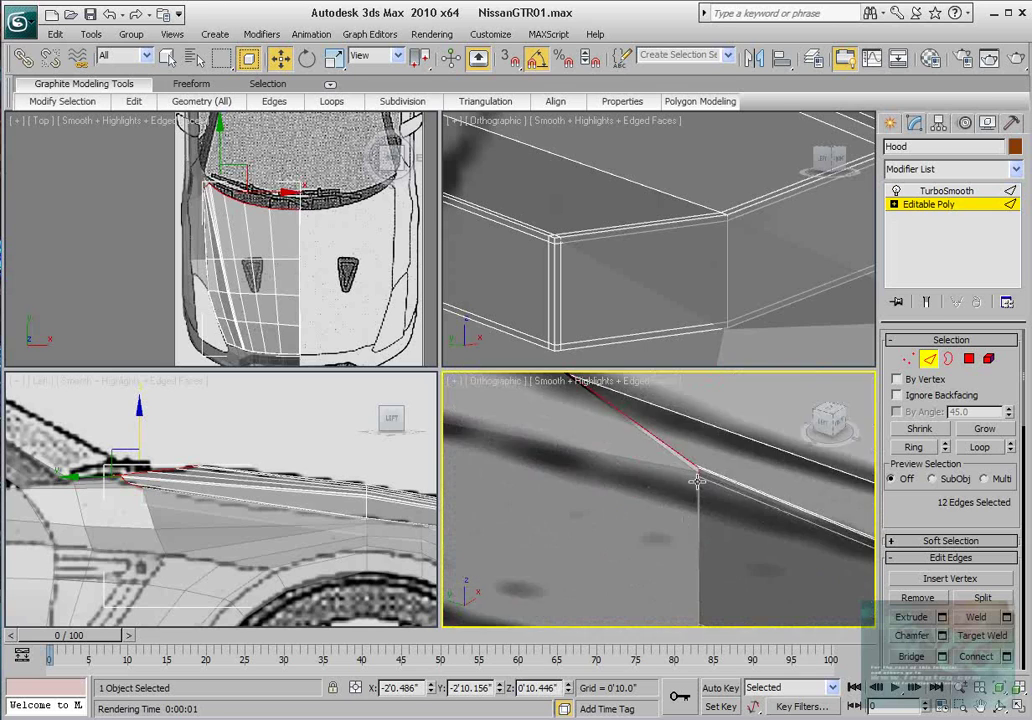
{"action": "left_click", "coordinate": [768, 409], "text": "alt"}
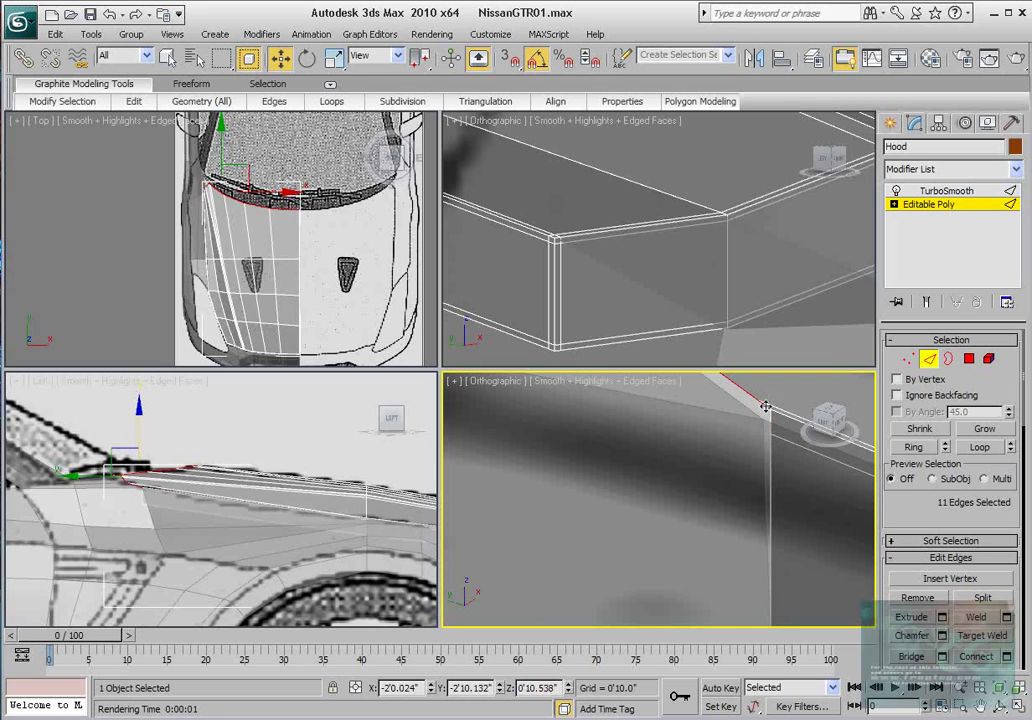
{"action": "scroll", "coordinate": [762, 408], "scroll_direction": "down", "scroll_amount": 8}
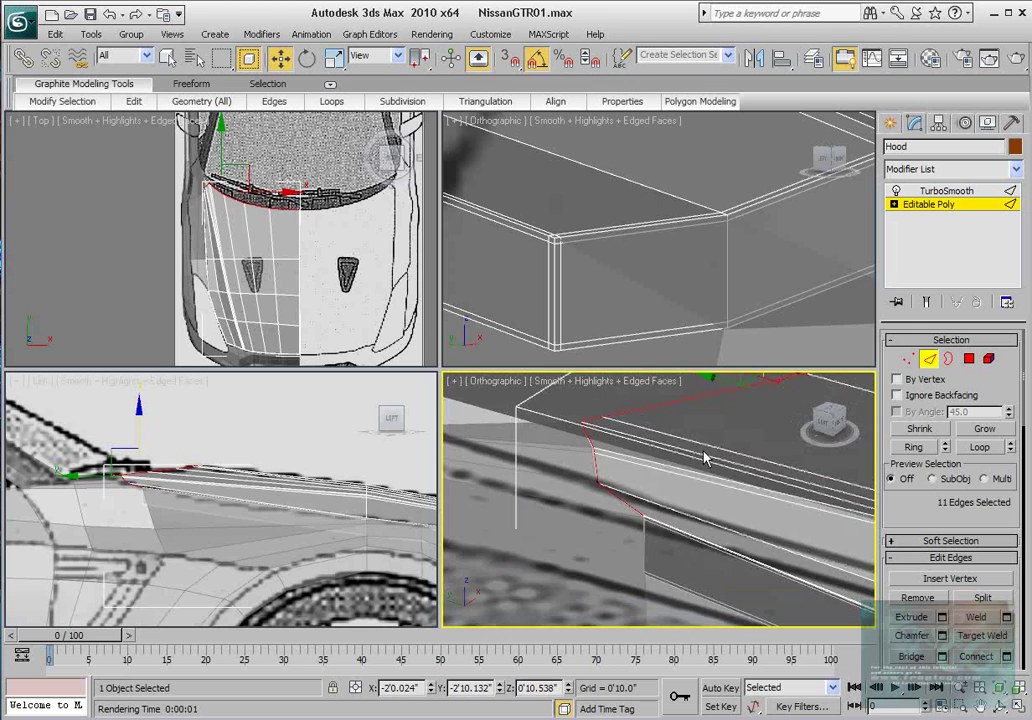
- Extrude the rear border edges straight downward into a lip, placing them at about Z 0'9.0" to match the side lip's depth
{"action": "left_click_drag", "start_coordinate": [688, 430], "coordinate": [688, 447], "text": "shift"}
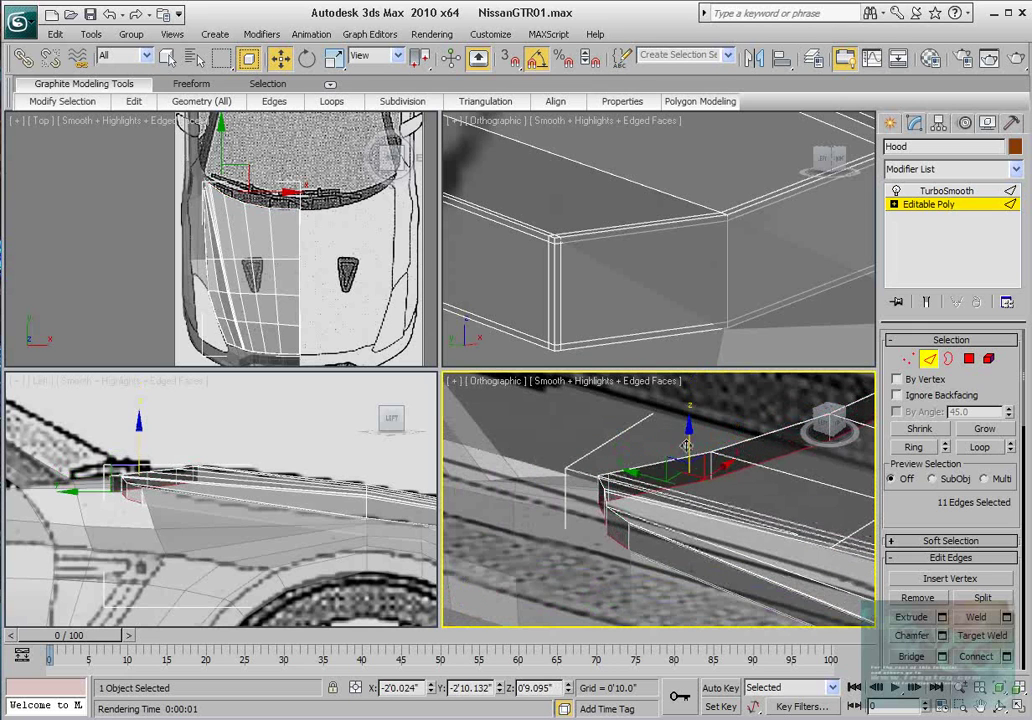
{"action": "scroll", "coordinate": [221, 501], "scroll_direction": "up", "scroll_amount": 10}
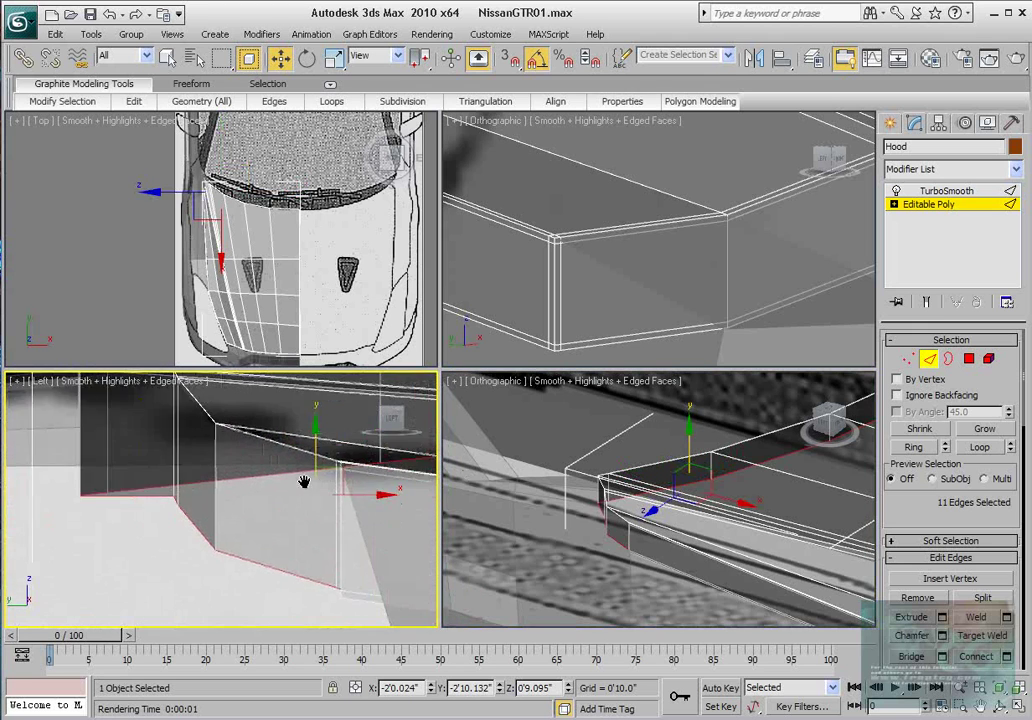
{"action": "middle_click_drag", "start_coordinate": [226, 490], "coordinate": [221, 433]}
{"action": "scroll", "coordinate": [221, 433], "scroll_direction": "down", "scroll_amount": 2}
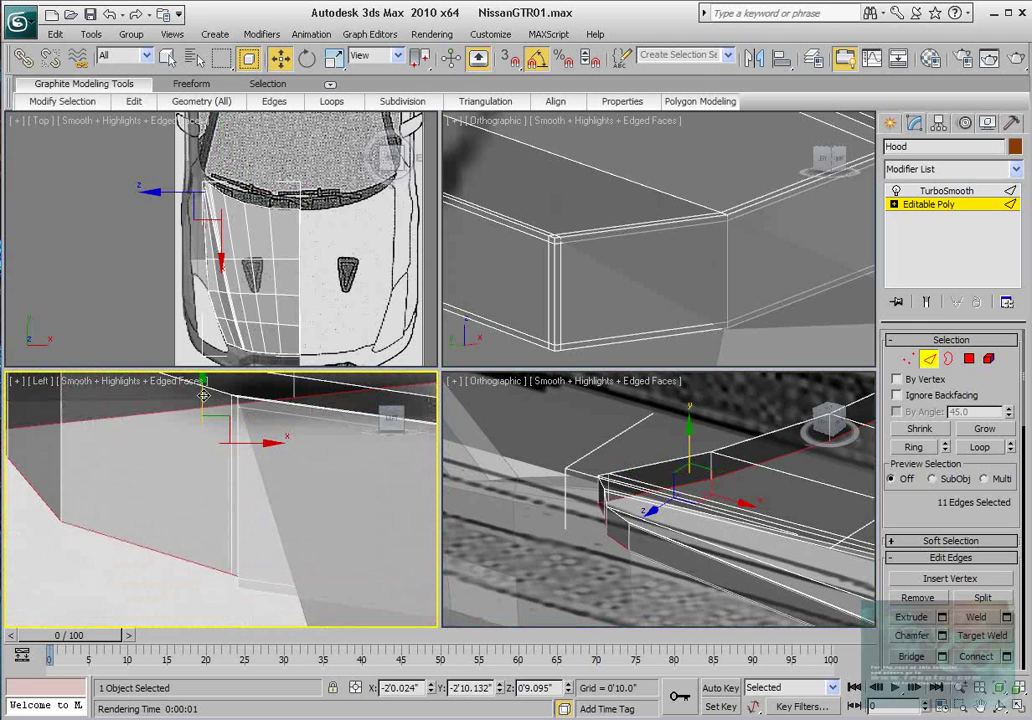
{"action": "mouse_move", "coordinate": [214, 404]}
{"action": "left_mouse_down"}
{"action": "mouse_move", "coordinate": [203, 400]}
{"action": "mouse_move", "coordinate": [201, 418]}
{"action": "left_mouse_up"}
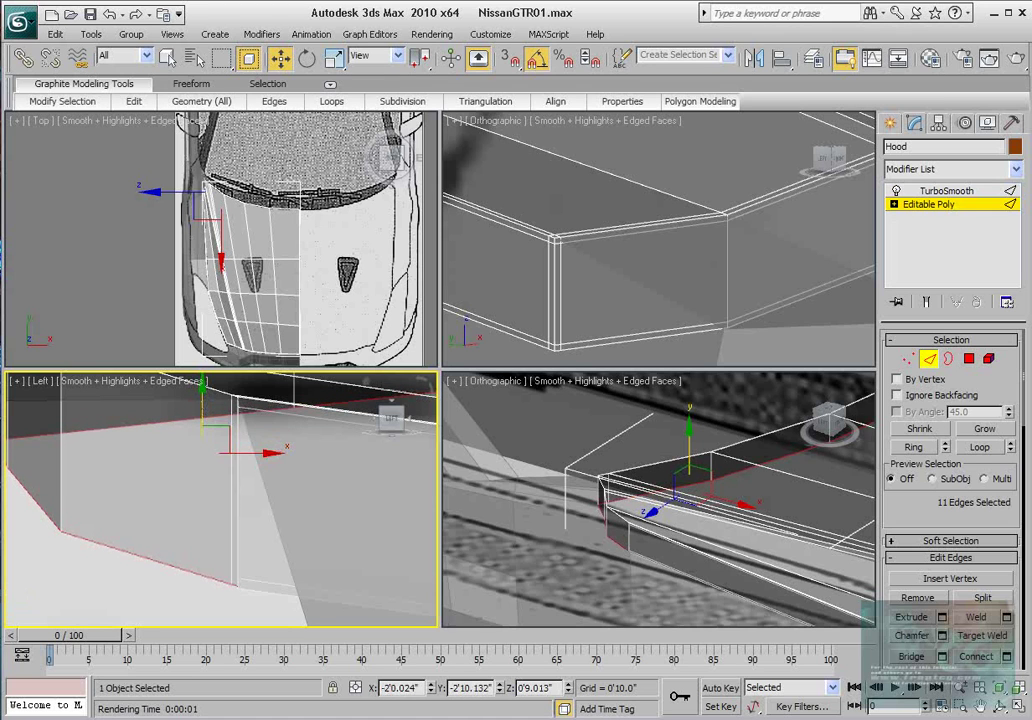
- Target-weld the rear lip's bottom corner vertex to the side lip's bottom vertex at the rear outer corner
{"action": "left_click", "coordinate": [907, 359]}
{"action": "scroll", "coordinate": [270, 433], "scroll_direction": "up", "scroll_amount": 5}
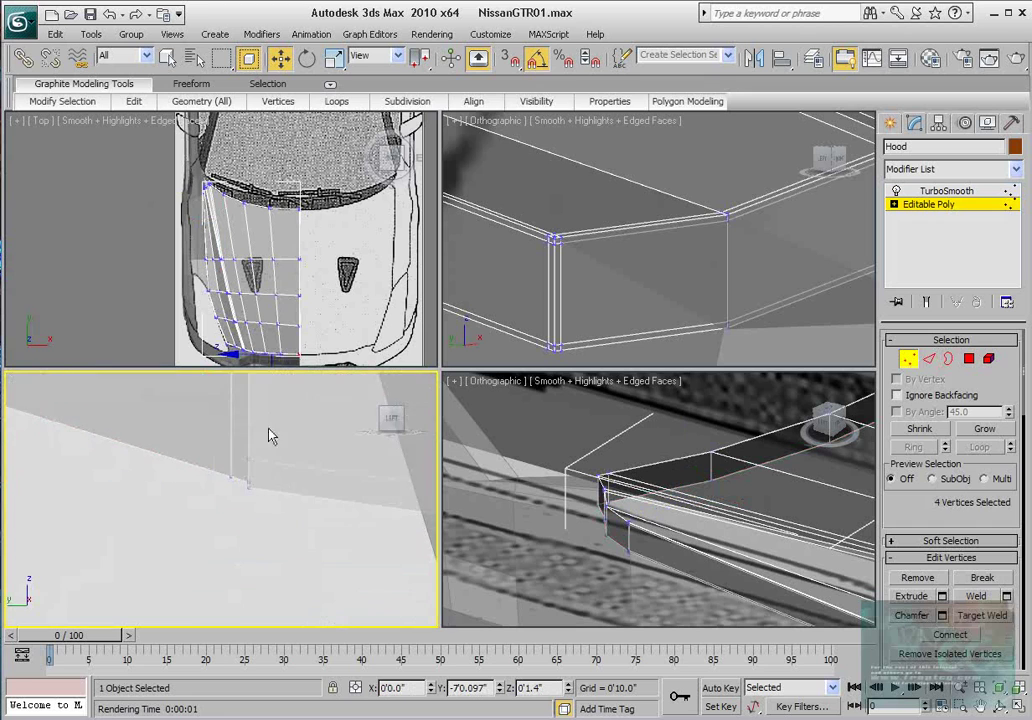
{"action": "left_click", "coordinate": [295, 447]}
{"action": "right_click", "coordinate": [295, 447]}
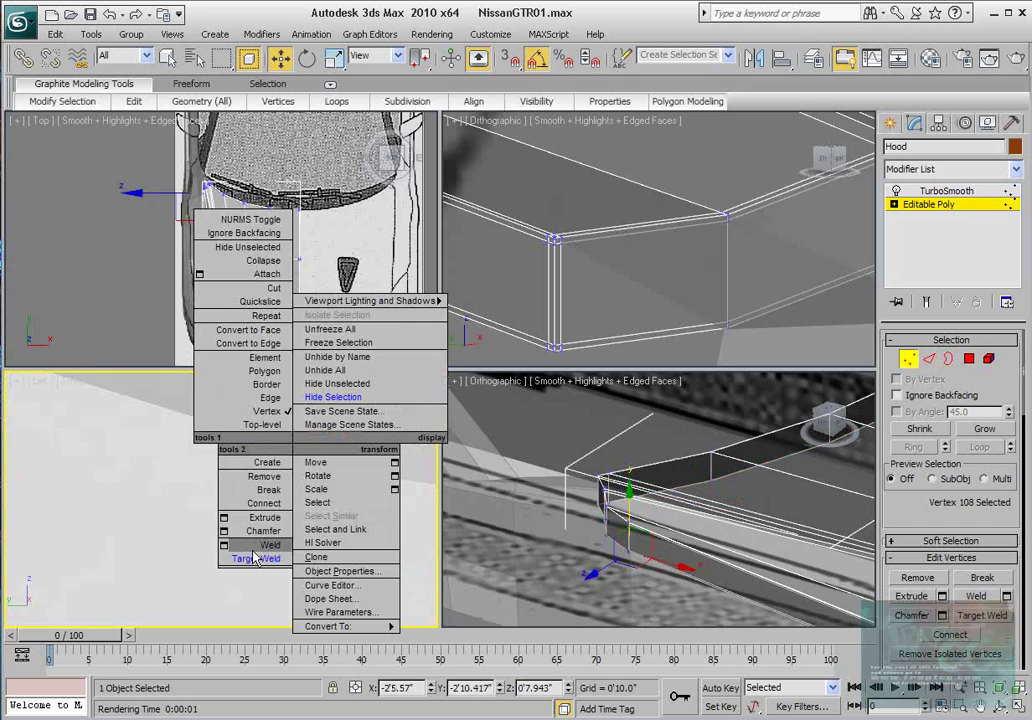
{"action": "left_click", "coordinate": [252, 493]}
{"action": "left_click", "coordinate": [298, 465]}
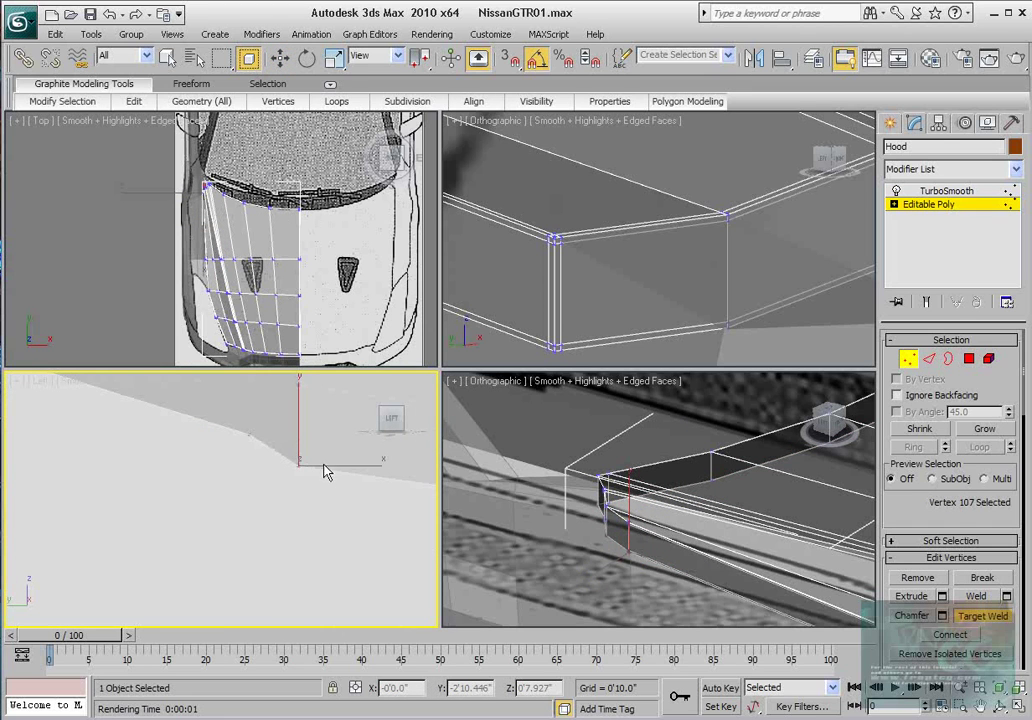
{"action": "scroll", "coordinate": [297, 444], "scroll_direction": "down", "scroll_amount": 4}
{"action": "middle_click_drag", "start_coordinate": [297, 444], "coordinate": [288, 471]}
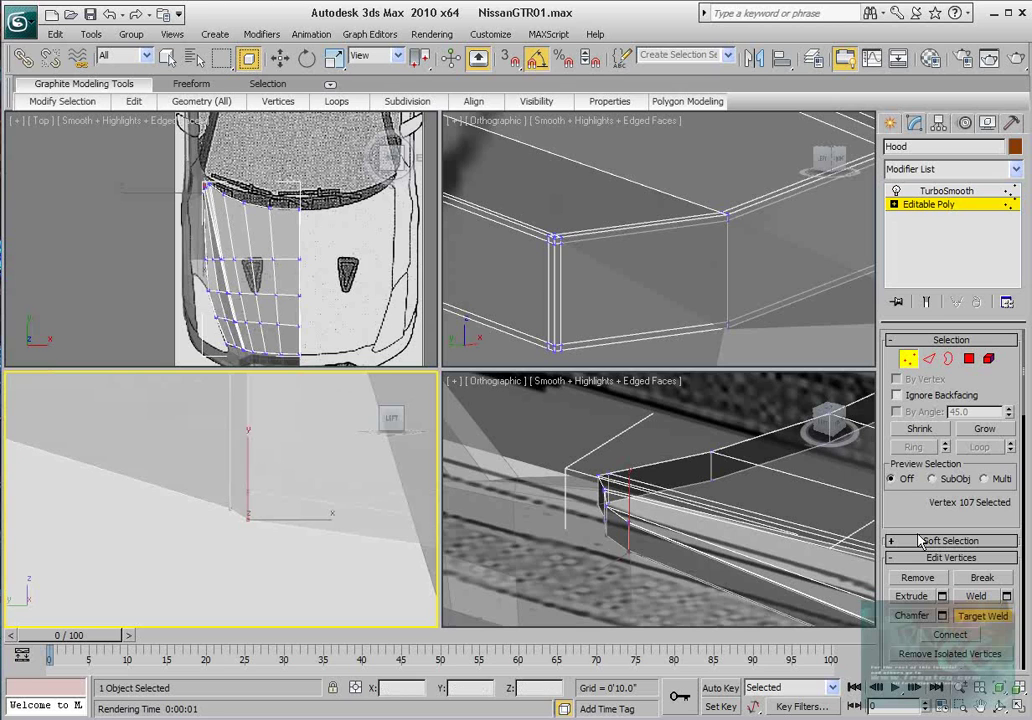
- Ring-select the vertical edges of the rear lip, leaving out the corner edge shared with the side lip
{"action": "left_click", "coordinate": [929, 359]}
{"action": "key", "text": "w"}
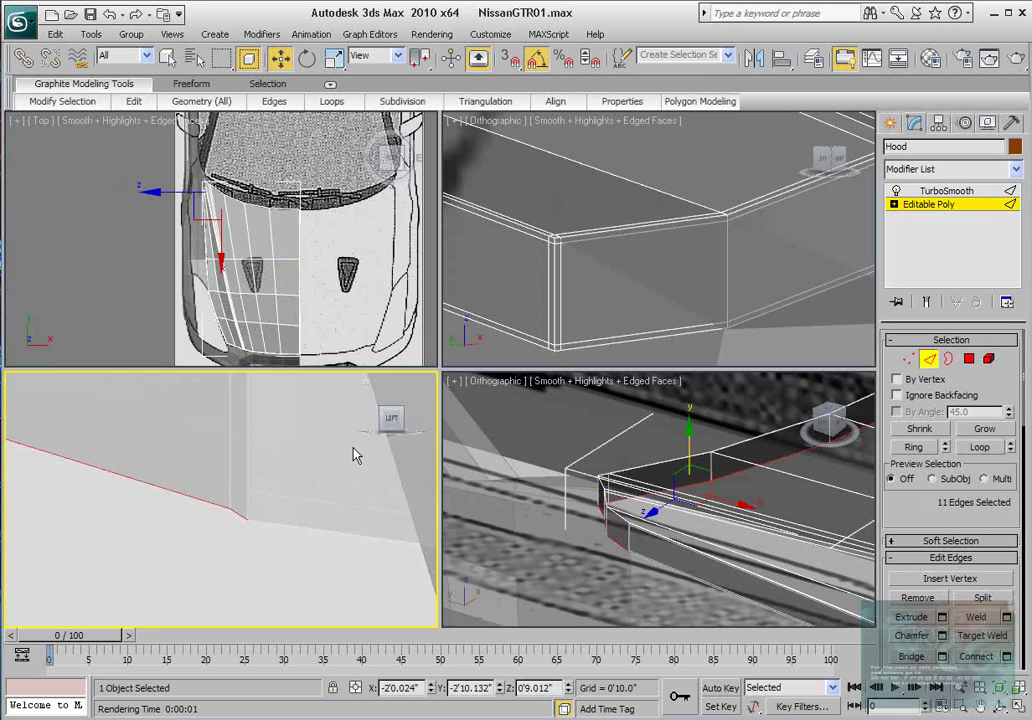
{"action": "left_click", "coordinate": [231, 468]}
{"action": "left_click", "coordinate": [910, 449]}
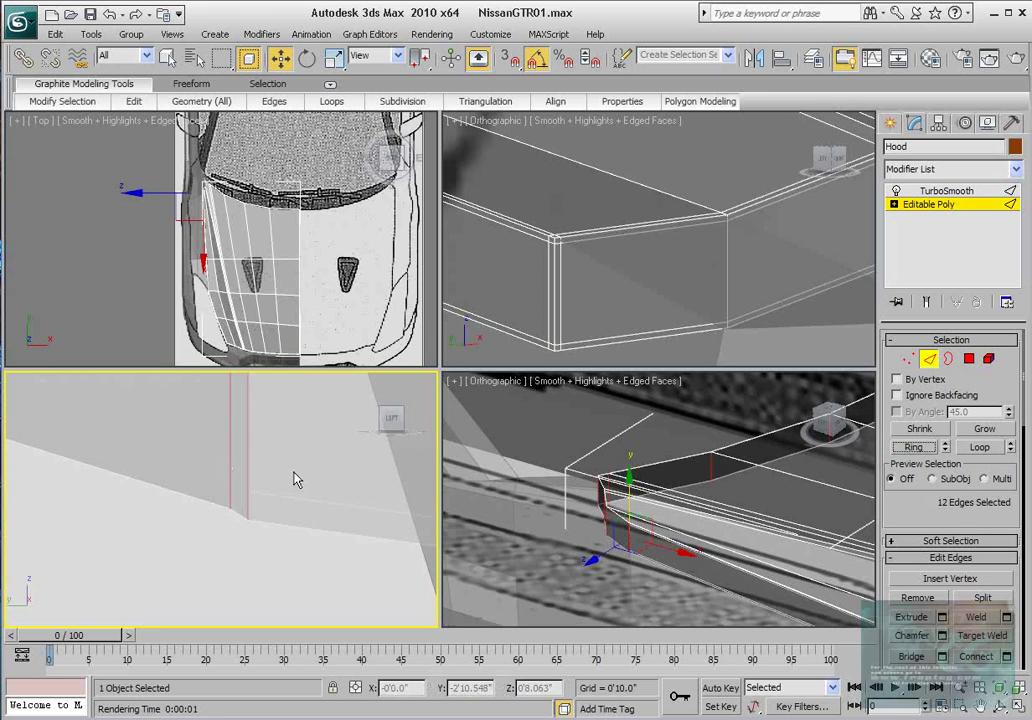
{"action": "scroll", "coordinate": [295, 479], "scroll_direction": "up", "scroll_amount": 3}
{"action": "middle_click_drag", "start_coordinate": [295, 479], "coordinate": [322, 521]}
{"action": "scroll", "coordinate": [278, 538], "scroll_direction": "down", "scroll_amount": 5}
{"action": "scroll", "coordinate": [283, 538], "scroll_direction": "up", "scroll_amount": 8}
{"action": "scroll", "coordinate": [316, 504], "scroll_direction": "up", "scroll_amount": 2}
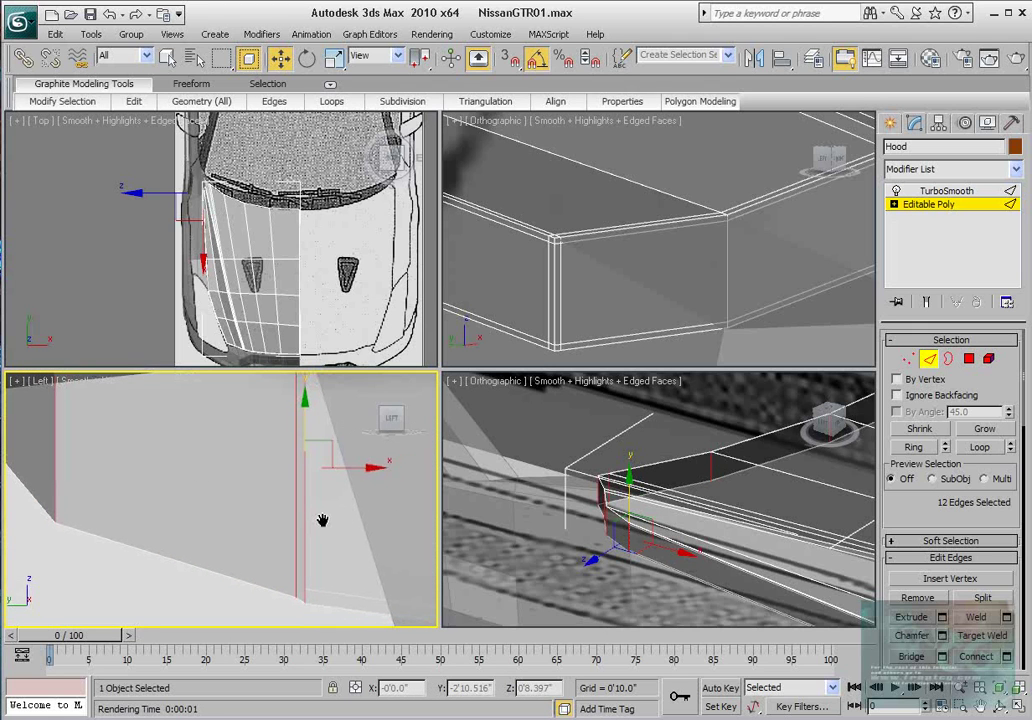
{"action": "left_click", "coordinate": [306, 514], "text": "alt"}
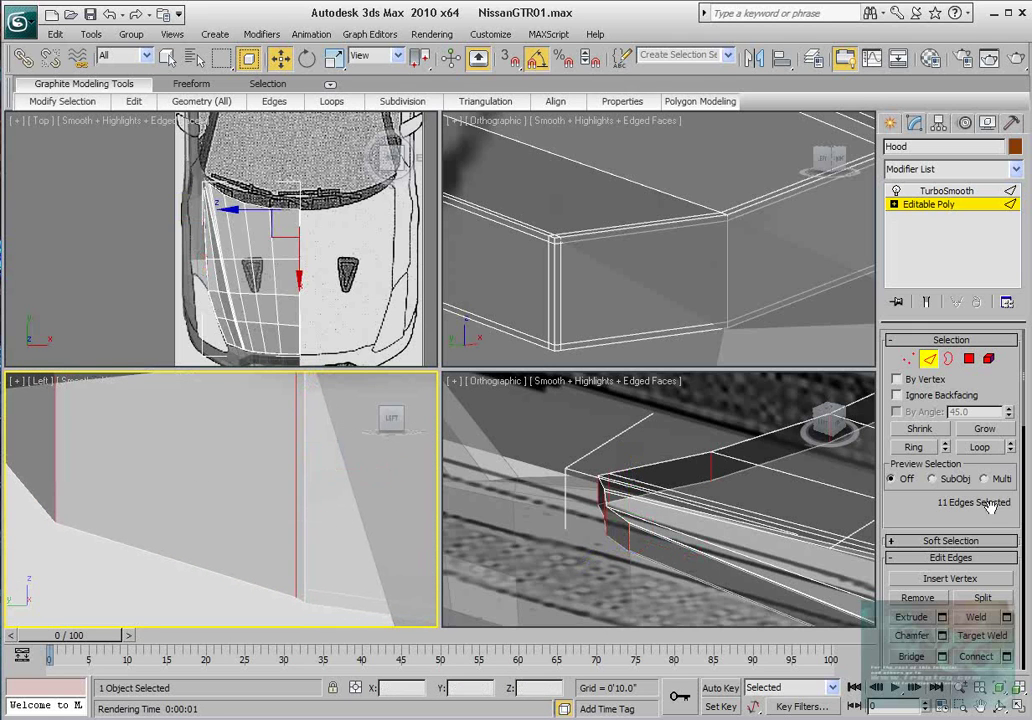
- Set up a two-segment connection across the rear lip's vertical edges with slide 0 and pinch 91
{"action": "left_click_drag", "start_coordinate": [968, 514], "coordinate": [966, 470]}
{"action": "left_click", "coordinate": [1007, 611]}
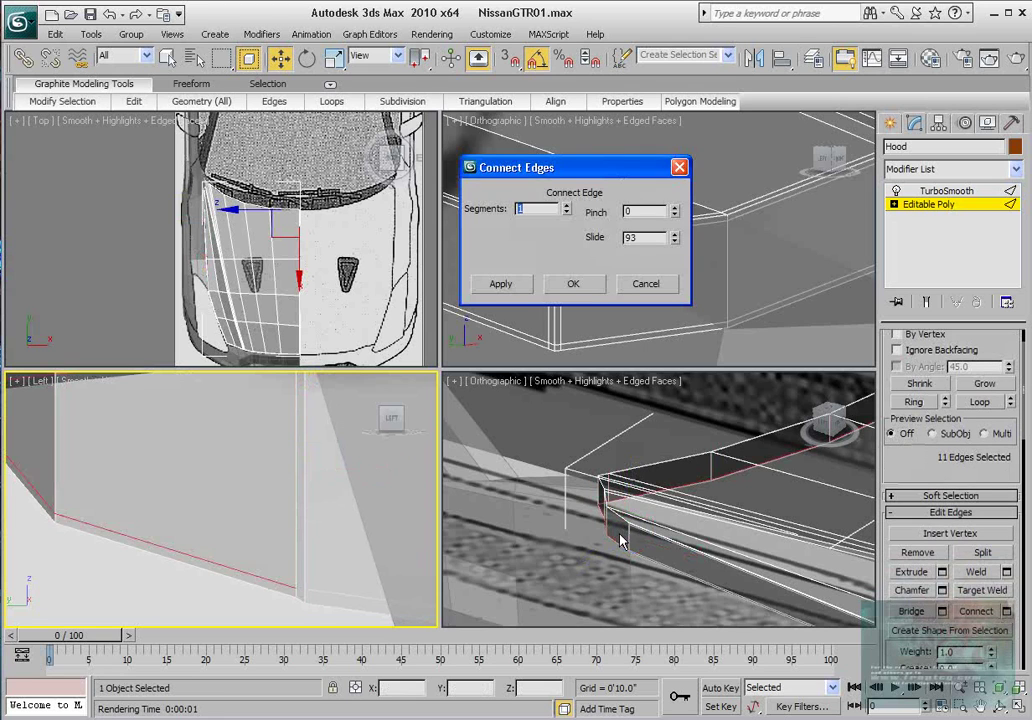
{"action": "left_click", "coordinate": [566, 204]}
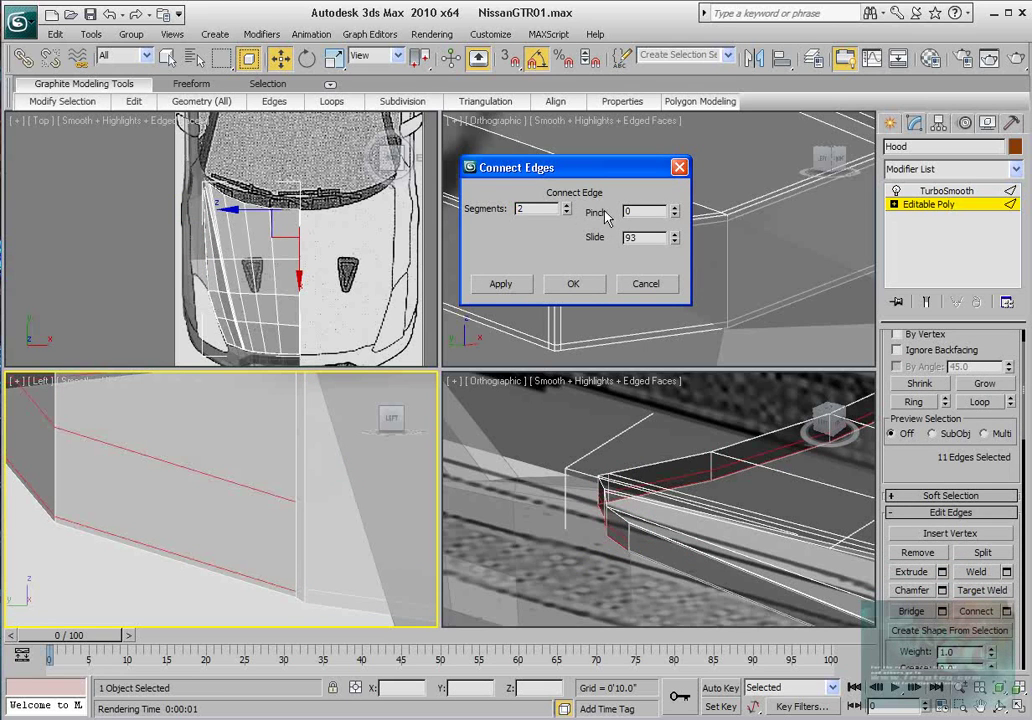
{"action": "right_click", "coordinate": [675, 242]}
{"action": "left_click_drag", "start_coordinate": [675, 218], "coordinate": [634, 63]}
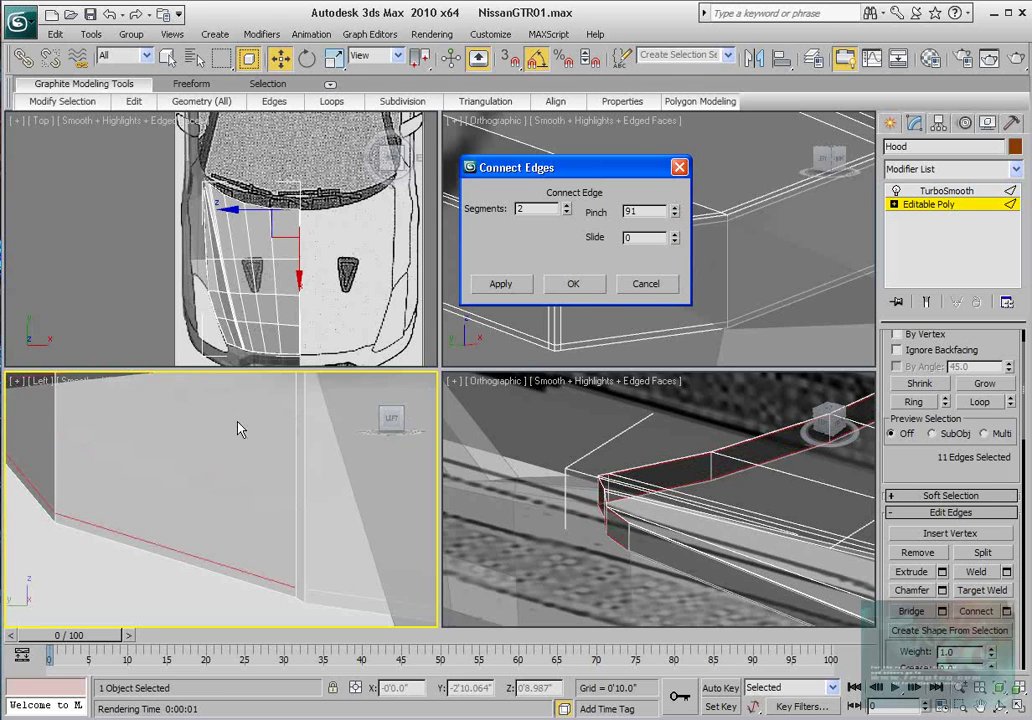
- Set the connection's pinch to 88 to align the new rear loops with the side lip's loops, and apply it
{"action": "middle_click_drag", "start_coordinate": [238, 424], "coordinate": [223, 486]}
{"action": "scroll", "coordinate": [233, 458], "scroll_direction": "down", "scroll_amount": 3}
{"action": "scroll", "coordinate": [223, 495], "scroll_direction": "up", "scroll_amount": 3}
{"action": "scroll", "coordinate": [222, 496], "scroll_direction": "up", "scroll_amount": 2}
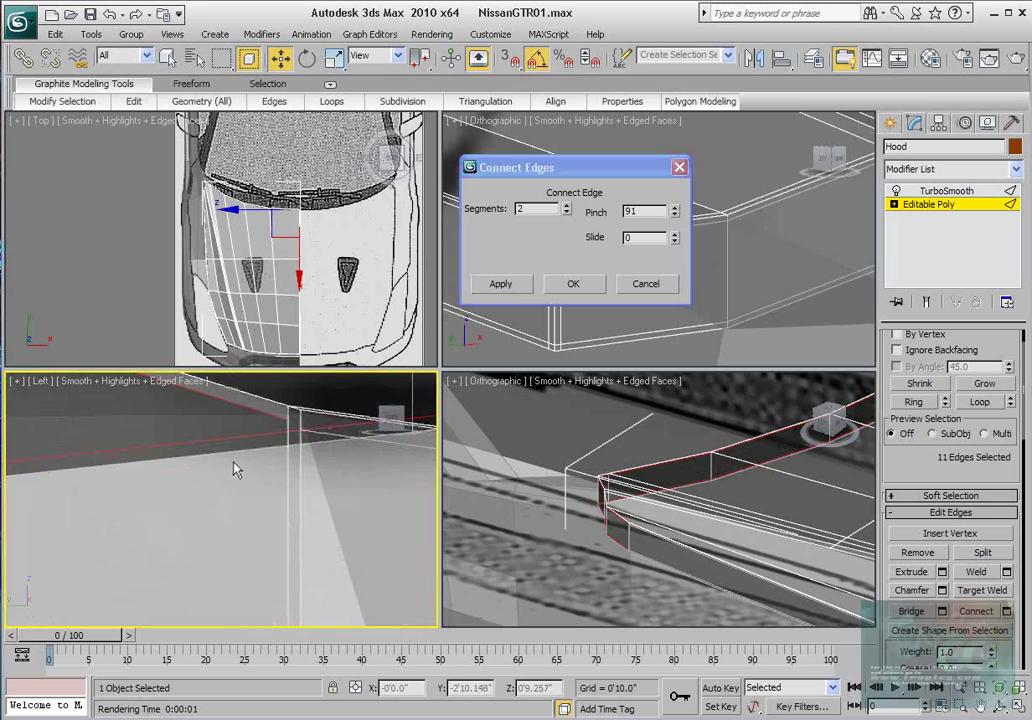
{"action": "middle_click_drag", "start_coordinate": [321, 417], "coordinate": [295, 472]}
{"action": "scroll", "coordinate": [295, 472], "scroll_direction": "up", "scroll_amount": 2}
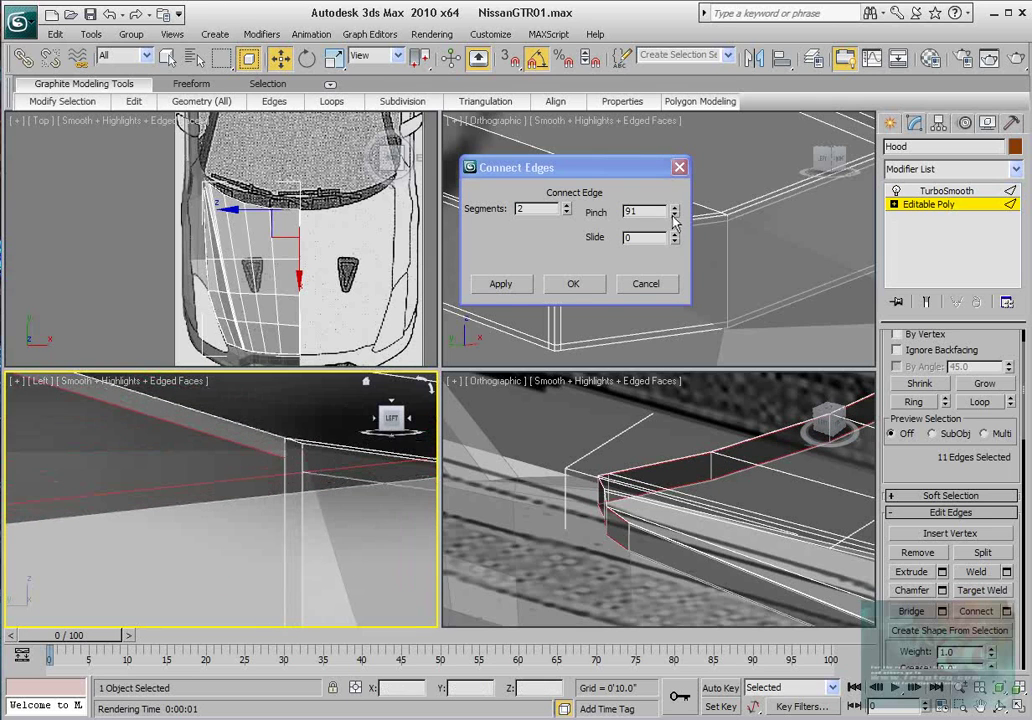
{"action": "left_click_drag", "start_coordinate": [674, 219], "coordinate": [677, 224]}
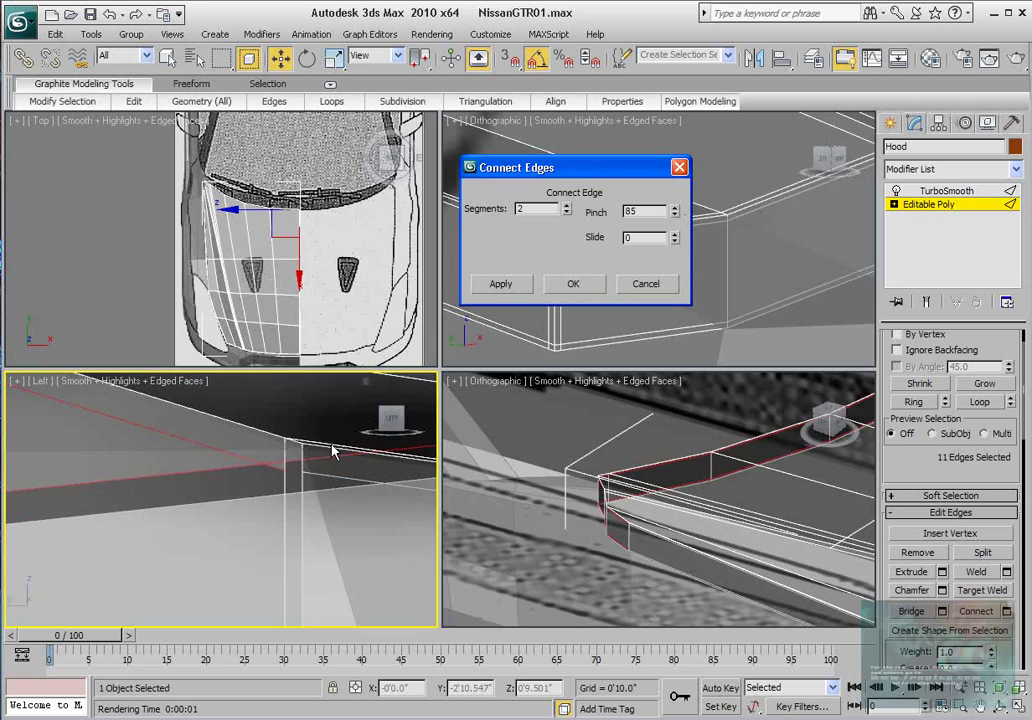
{"action": "scroll", "coordinate": [300, 454], "scroll_direction": "up", "scroll_amount": 5}
{"action": "scroll", "coordinate": [243, 447], "scroll_direction": "up", "scroll_amount": 1}
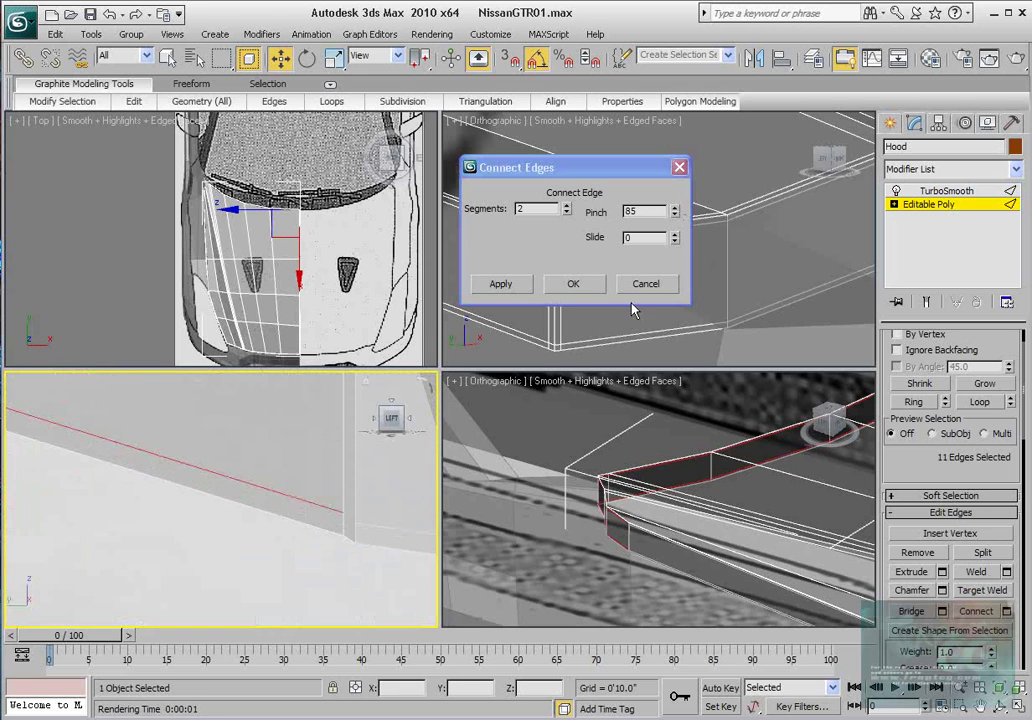
{"action": "left_click", "coordinate": [676, 210]}
{"action": "left_click", "coordinate": [676, 210]}
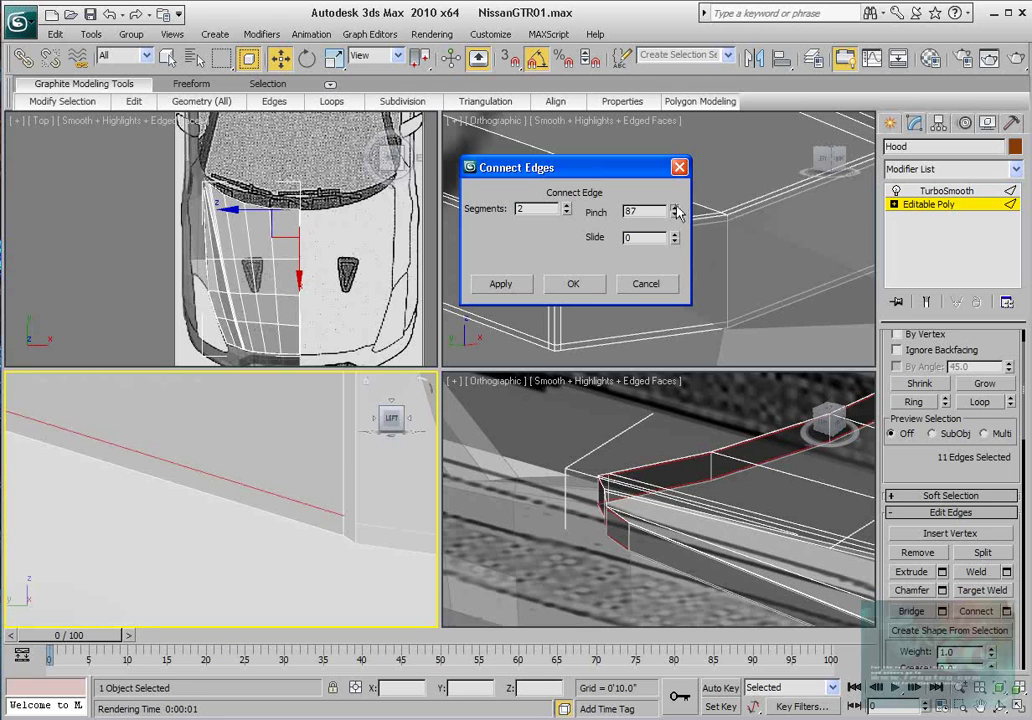
{"action": "left_click", "coordinate": [676, 210]}
{"action": "scroll", "coordinate": [281, 445], "scroll_direction": "up", "scroll_amount": 3}
{"action": "scroll", "coordinate": [281, 445], "scroll_direction": "down", "scroll_amount": 2}
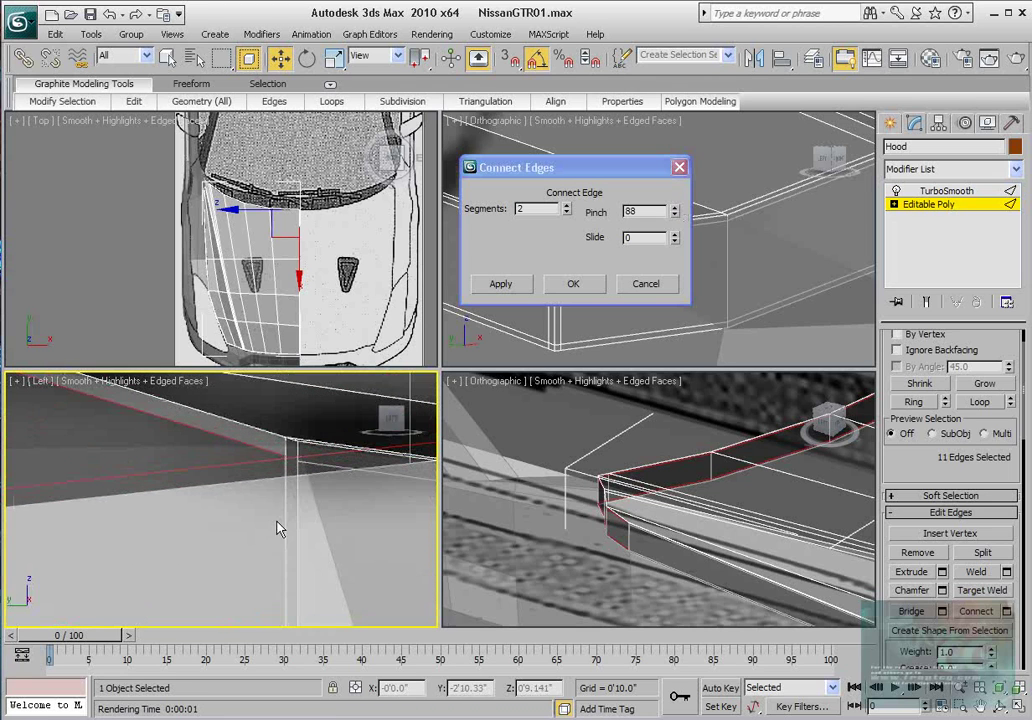
{"action": "left_click", "coordinate": [573, 284]}
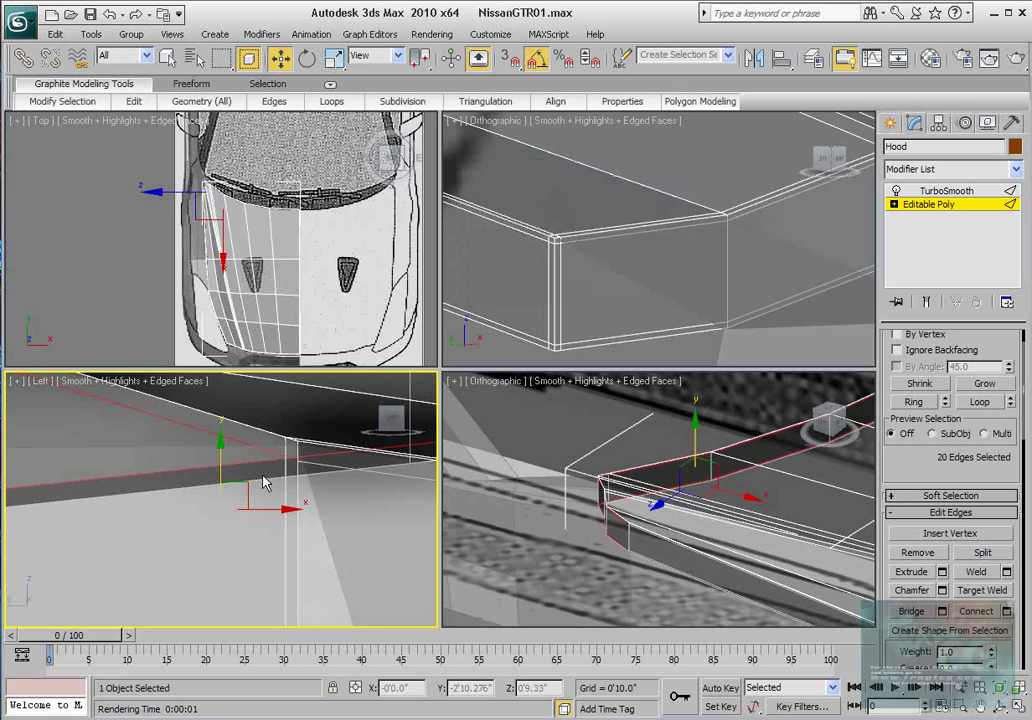
- Connect the two lower loop vertices at the rear outer corner, bridging the gap between the rear lip's and side lip's bottom support loops
{"action": "scroll", "coordinate": [293, 464], "scroll_direction": "up", "scroll_amount": 2}
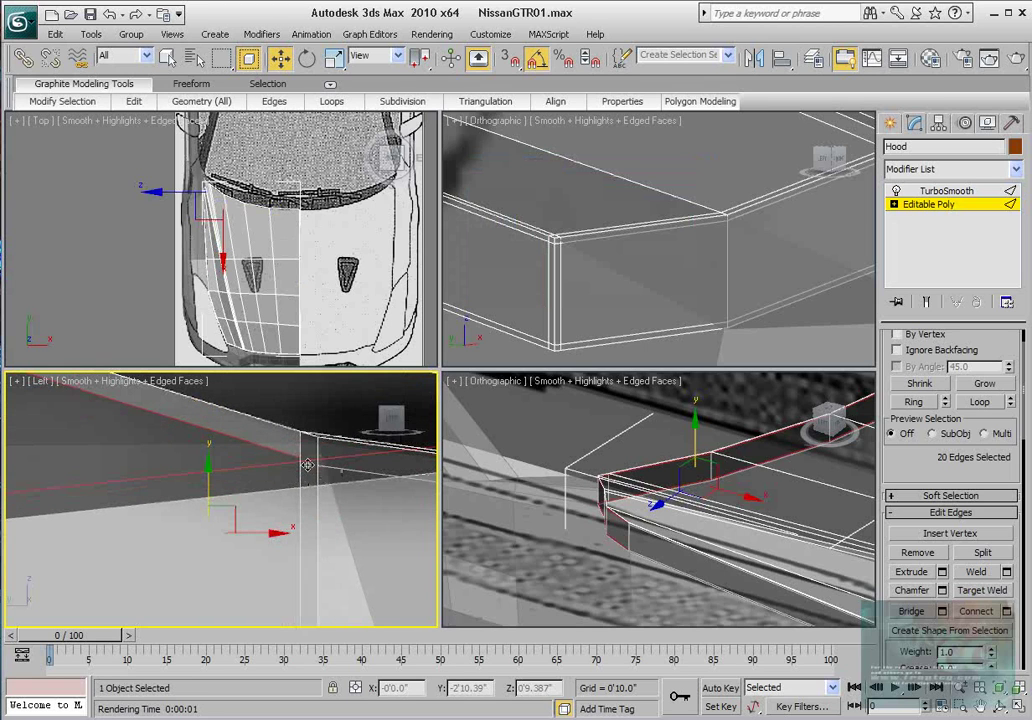
{"action": "scroll", "coordinate": [252, 500], "scroll_direction": "down", "scroll_amount": 2}
{"action": "middle_click_drag", "start_coordinate": [252, 510], "coordinate": [279, 424]}
{"action": "scroll", "coordinate": [279, 424], "scroll_direction": "up", "scroll_amount": 2}
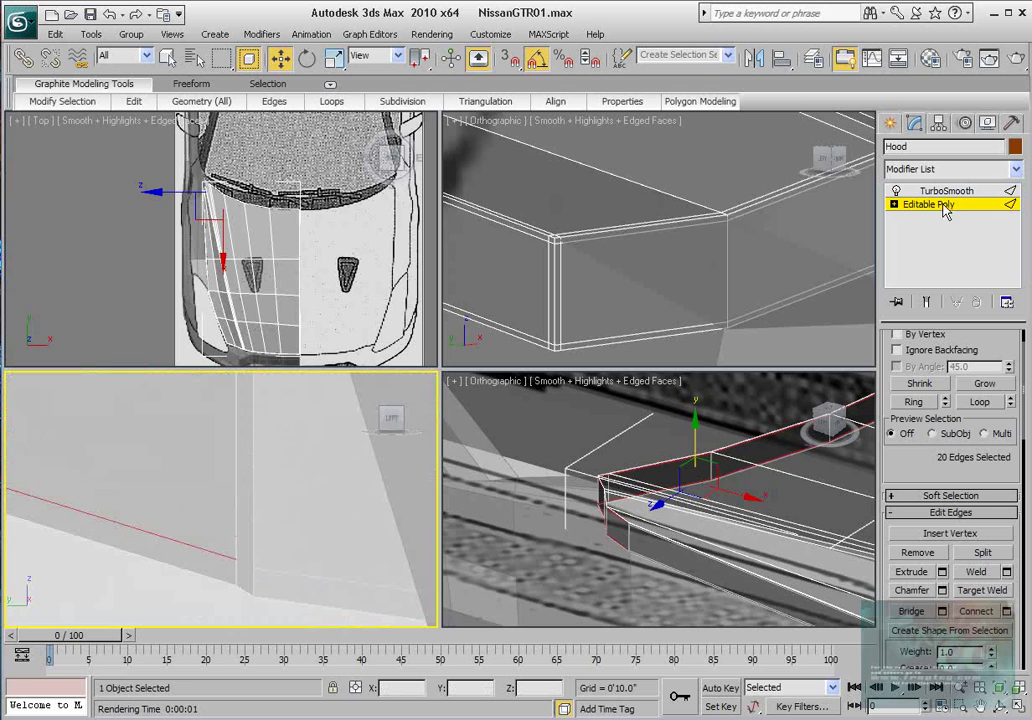
{"action": "left_click", "coordinate": [894, 204]}
{"action": "key", "text": "1"}
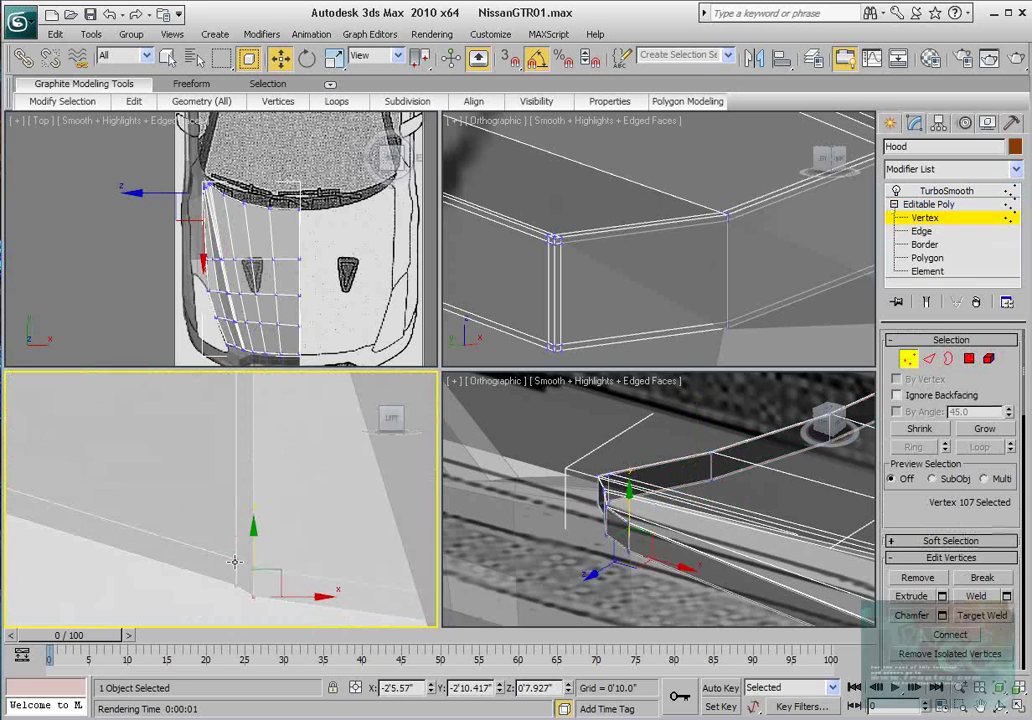
{"action": "left_click", "coordinate": [235, 562]}
{"action": "left_click", "coordinate": [253, 570], "text": "ctrl"}
{"action": "left_click", "coordinate": [943, 634]}
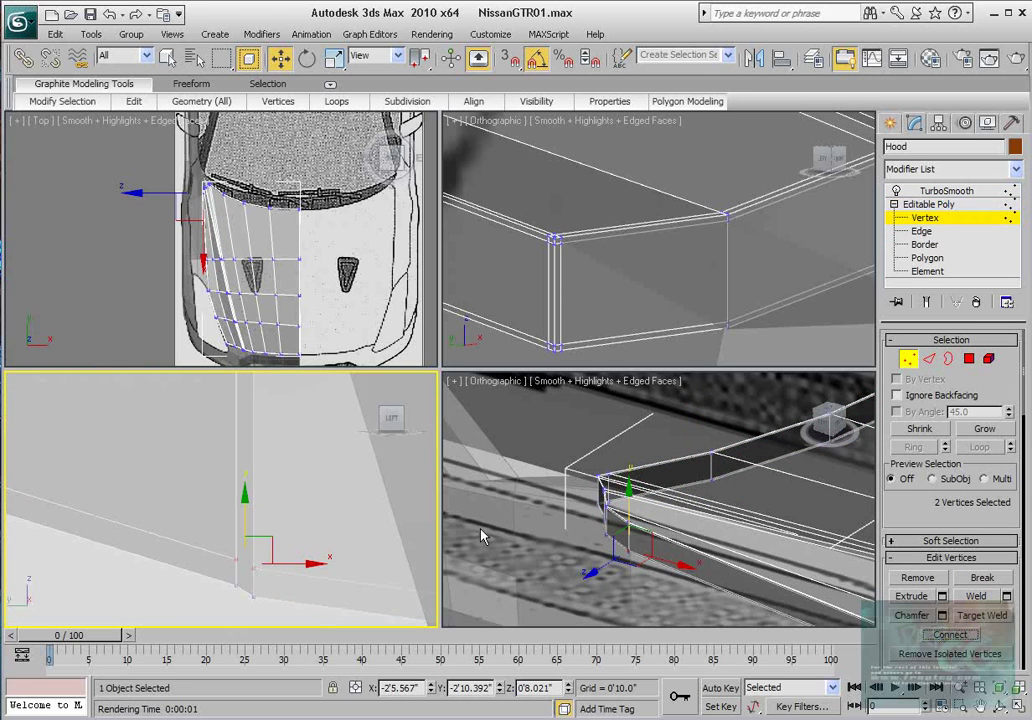
- Select all vertices of the hood, including the side, front and rear lips
{"action": "scroll", "coordinate": [330, 523], "scroll_direction": "down", "scroll_amount": 5}
{"action": "middle_click_drag", "start_coordinate": [242, 541], "coordinate": [257, 574]}
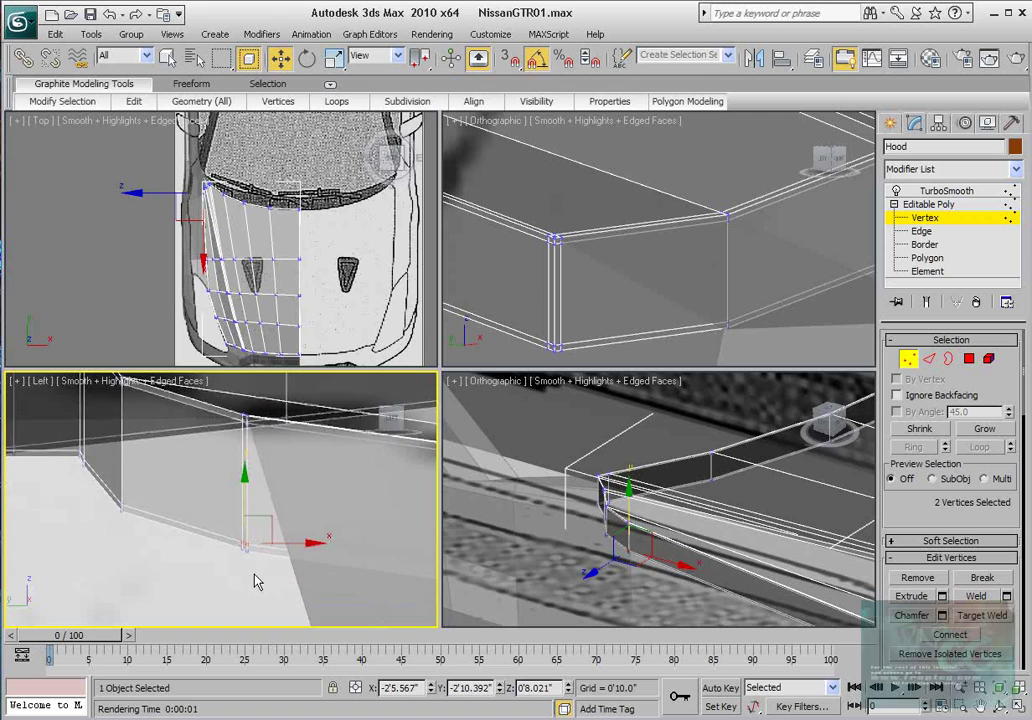
{"action": "scroll", "coordinate": [256, 569], "scroll_direction": "up", "scroll_amount": 3}
{"action": "scroll", "coordinate": [228, 516], "scroll_direction": "down", "scroll_amount": 2}
{"action": "left_click_drag", "start_coordinate": [207, 393], "coordinate": [301, 578]}
{"action": "scroll", "coordinate": [271, 543], "scroll_direction": "down", "scroll_amount": 8}
{"action": "left_click_drag", "start_coordinate": [176, 444], "coordinate": [482, 628]}
{"action": "middle_click_drag", "start_coordinate": [300, 505], "coordinate": [232, 501]}
{"action": "scroll", "coordinate": [232, 501], "scroll_direction": "down", "scroll_amount": 5}
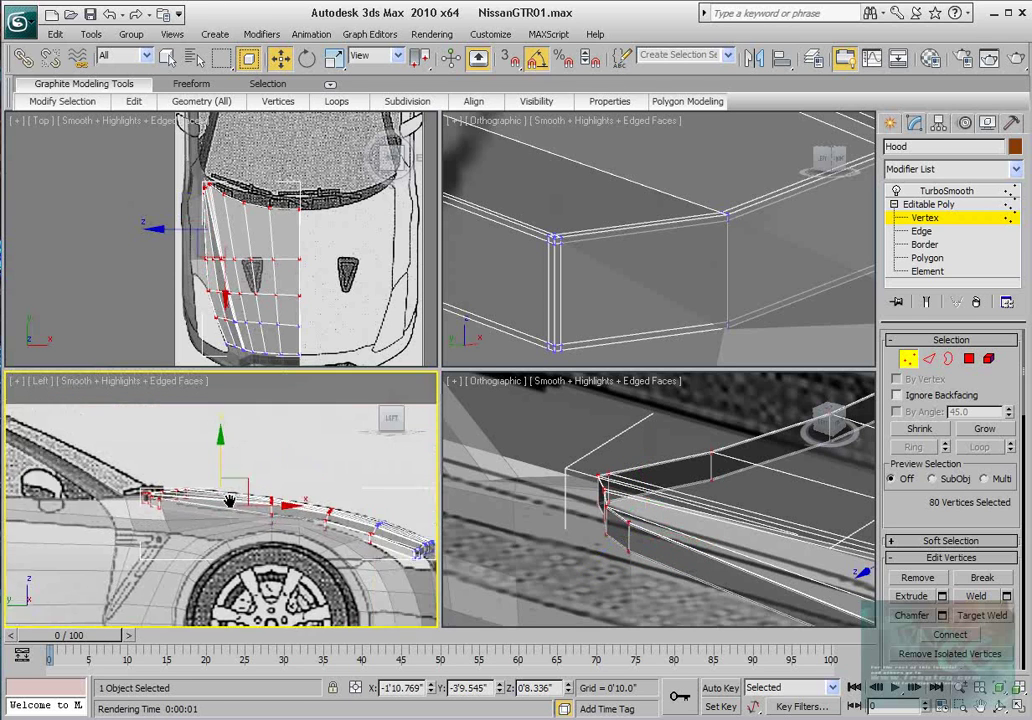
{"action": "left_click_drag", "start_coordinate": [124, 447], "coordinate": [425, 600]}
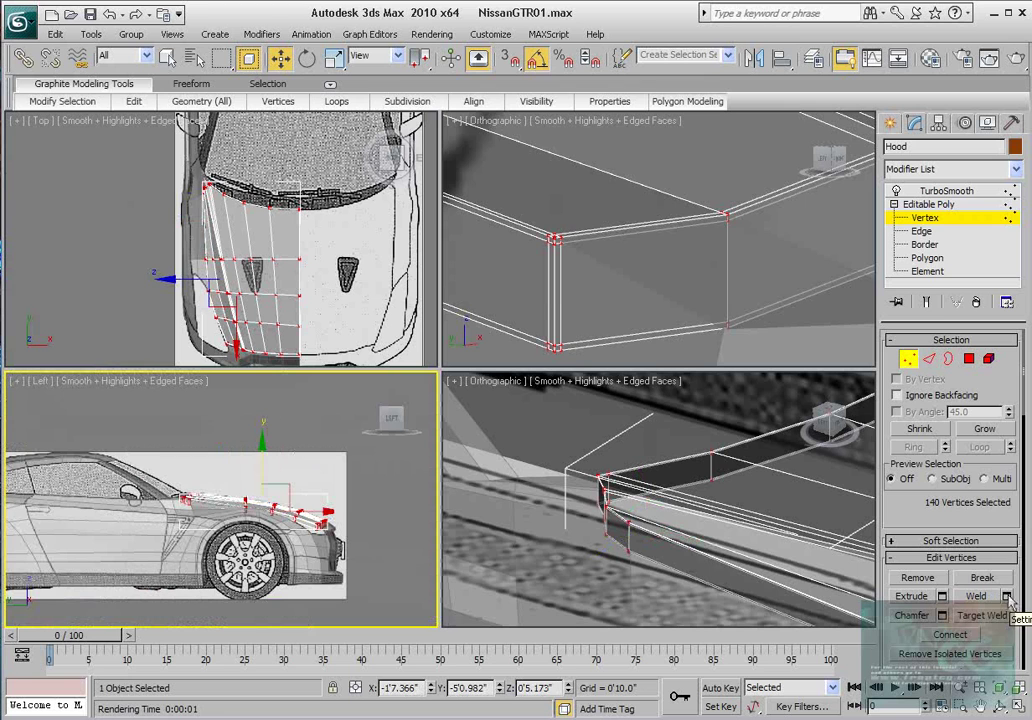
- Set up a weld of the selected hood vertices with a weld threshold of 0'0.03"
{"action": "left_click", "coordinate": [1006, 596]}
{"action": "scroll", "coordinate": [210, 408], "scroll_direction": "up", "scroll_amount": 10}
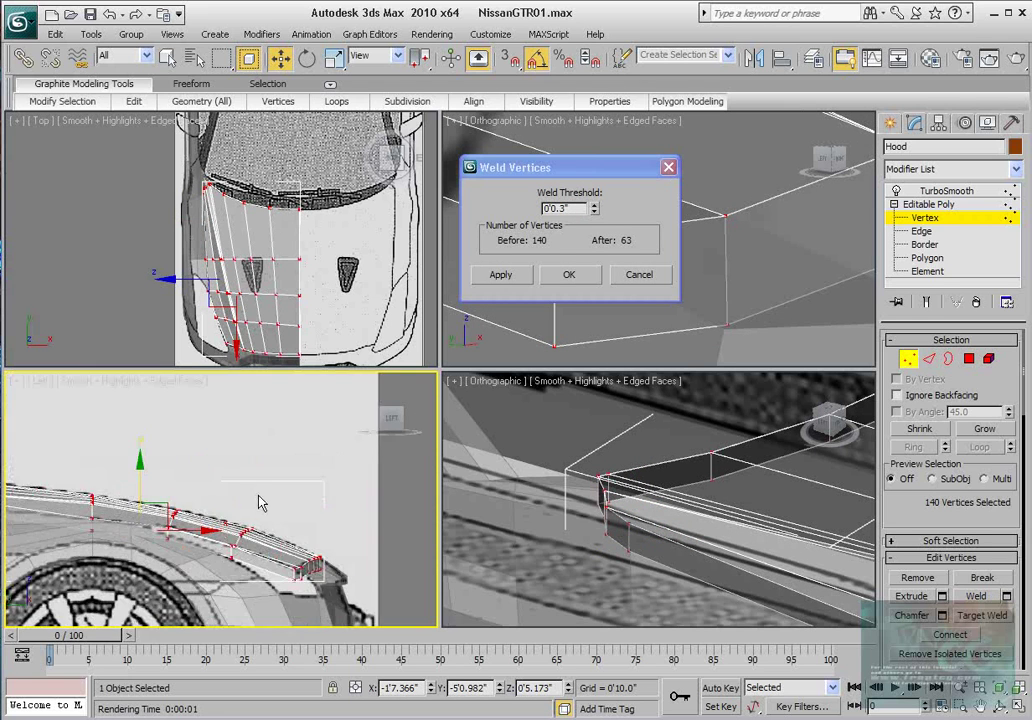
{"action": "middle_click_drag", "start_coordinate": [180, 417], "coordinate": [246, 502]}
{"action": "scroll", "coordinate": [295, 426], "scroll_direction": "up", "scroll_amount": 8}
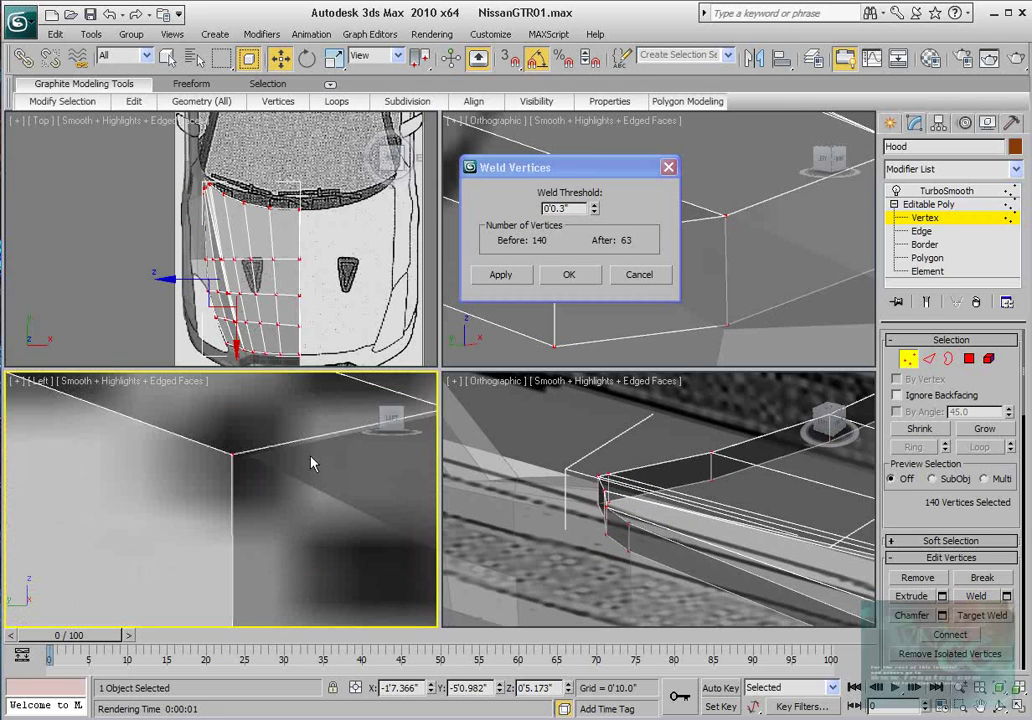
{"action": "left_click_drag", "start_coordinate": [596, 214], "coordinate": [598, 254]}
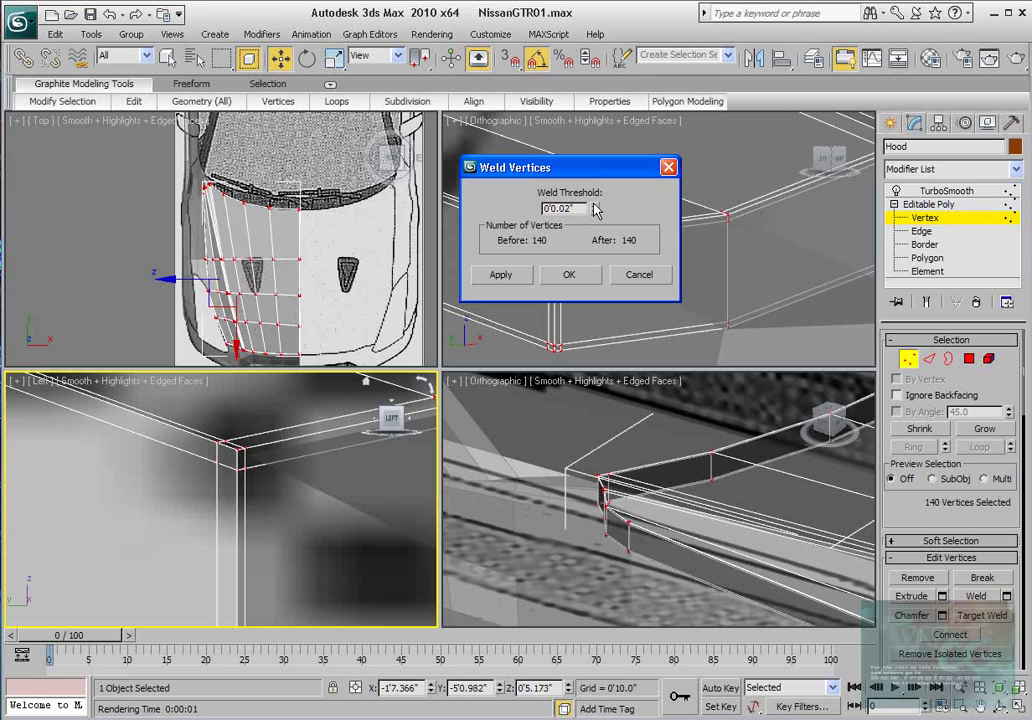
- Examine the weld preview along the hood's side lip and at its front and rear corners for wrongly merged support loops
{"action": "scroll", "coordinate": [300, 438], "scroll_direction": "down", "scroll_amount": 5}
{"action": "middle_click_drag", "start_coordinate": [300, 438], "coordinate": [322, 447]}
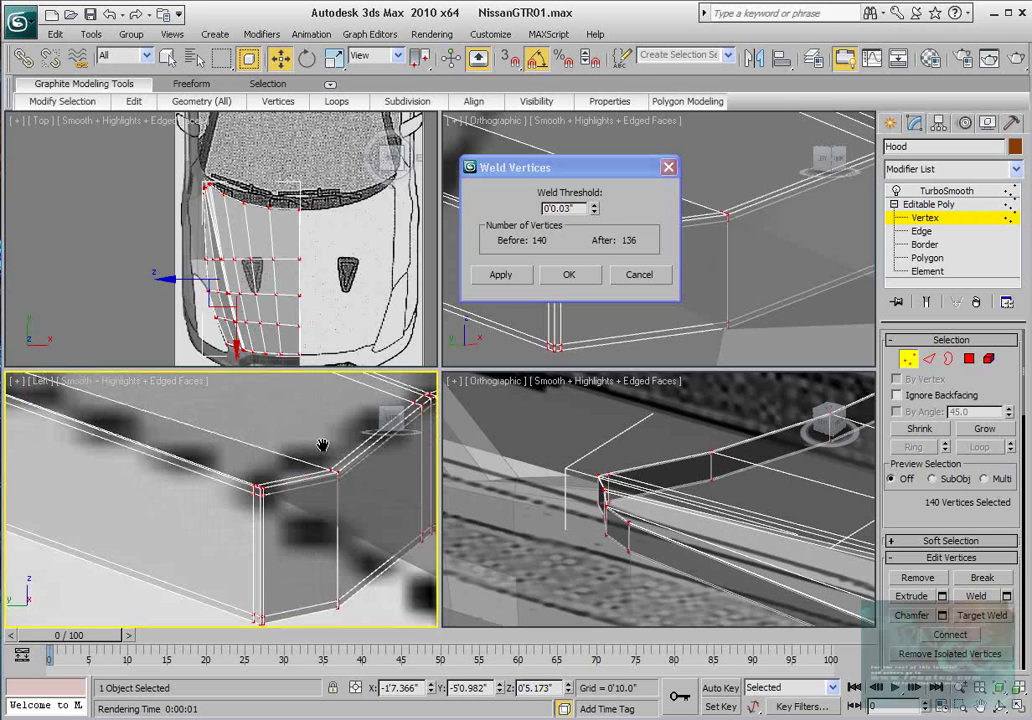
{"action": "middle_click_drag", "start_coordinate": [125, 425], "coordinate": [389, 488]}
{"action": "scroll", "coordinate": [223, 480], "scroll_direction": "down", "scroll_amount": 5}
{"action": "scroll", "coordinate": [223, 480], "scroll_direction": "up", "scroll_amount": 3}
{"action": "middle_click_drag", "start_coordinate": [90, 465], "coordinate": [550, 572]}
{"action": "scroll", "coordinate": [313, 479], "scroll_direction": "up", "scroll_amount": 3}
{"action": "scroll", "coordinate": [325, 525], "scroll_direction": "down", "scroll_amount": 3}
{"action": "scroll", "coordinate": [228, 492], "scroll_direction": "down", "scroll_amount": 6}
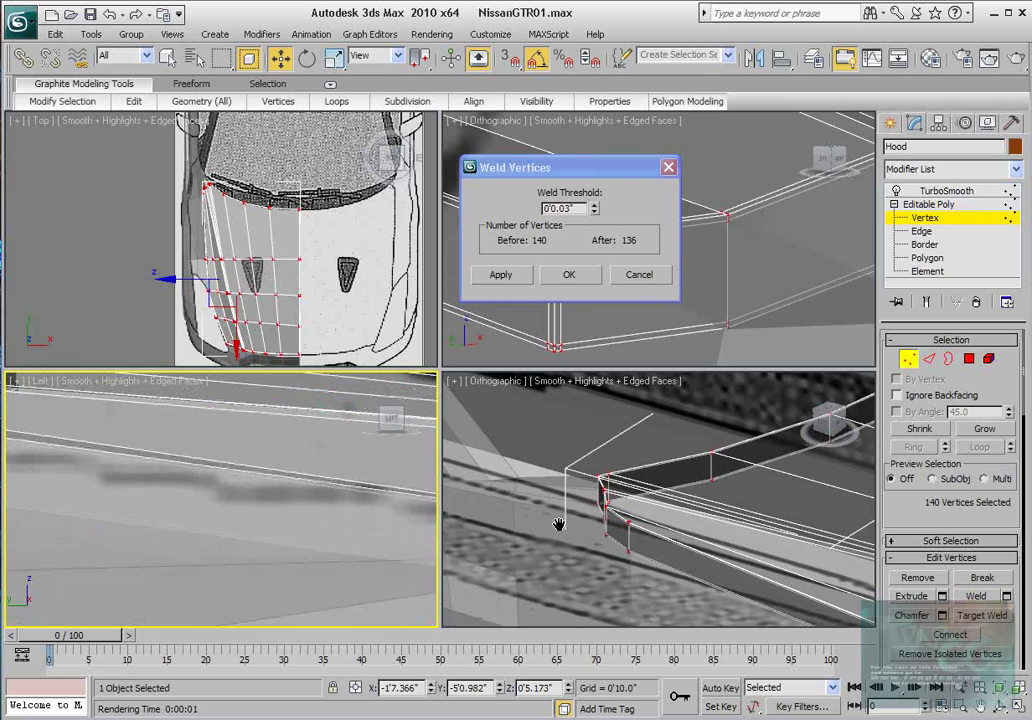
{"action": "scroll", "coordinate": [228, 492], "scroll_direction": "up", "scroll_amount": 3}
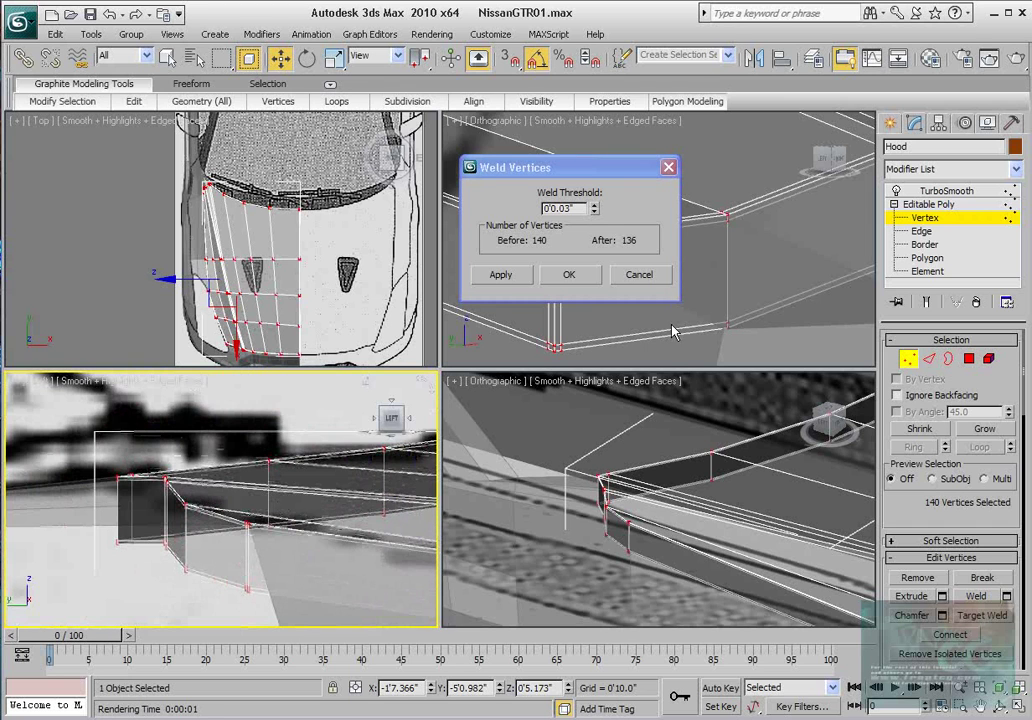
- Weld all the selected hood vertices with a weld threshold of 0'0.03"
{"action": "left_click", "coordinate": [596, 212]}
{"action": "left_click", "coordinate": [596, 212]}
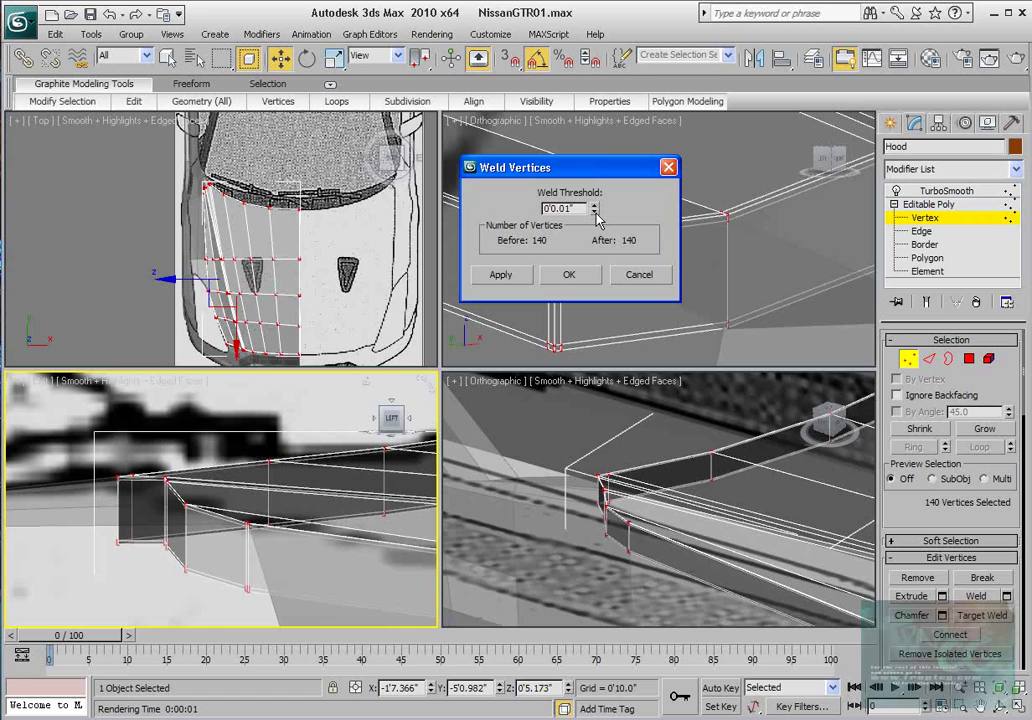
{"action": "scroll", "coordinate": [310, 460], "scroll_direction": "up", "scroll_amount": 5}
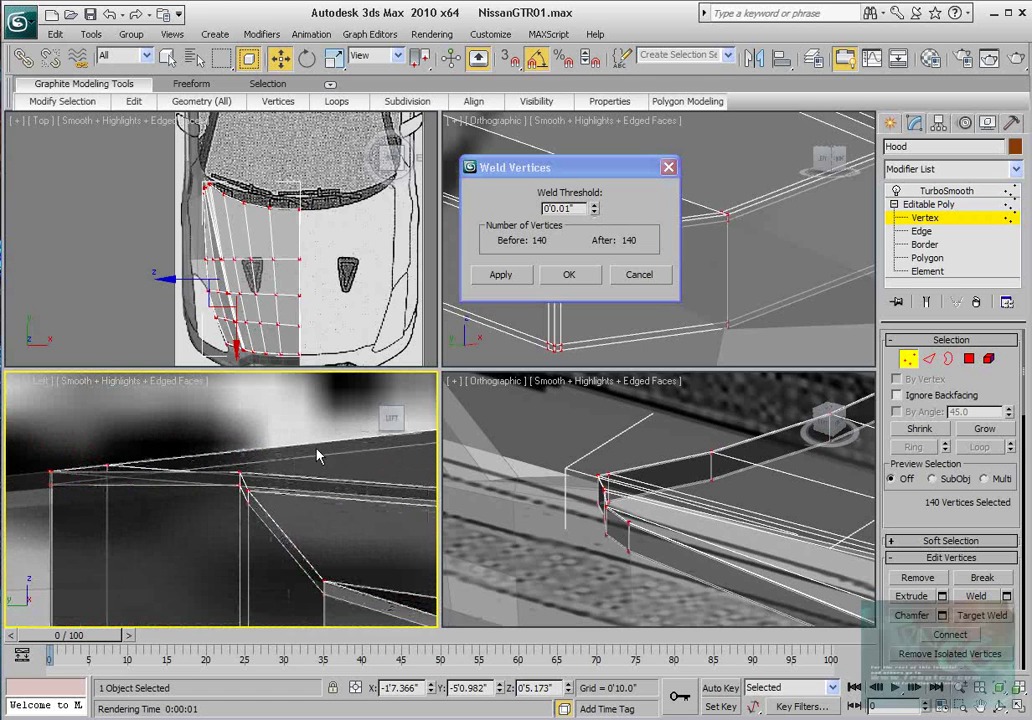
{"action": "left_click", "coordinate": [595, 204]}
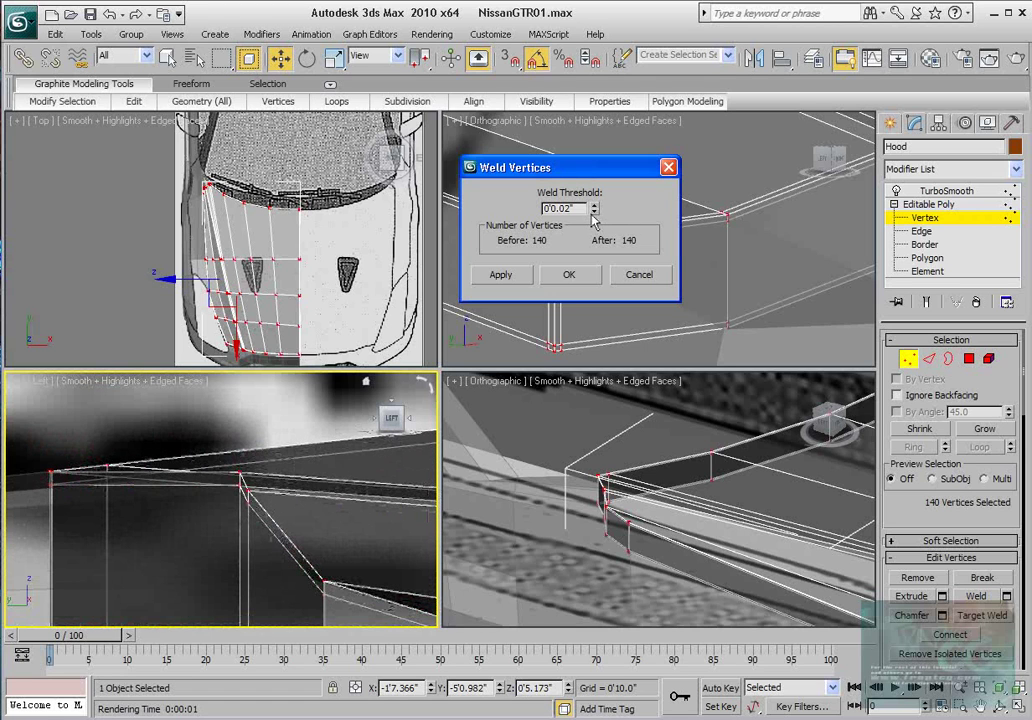
{"action": "left_click", "coordinate": [595, 212]}
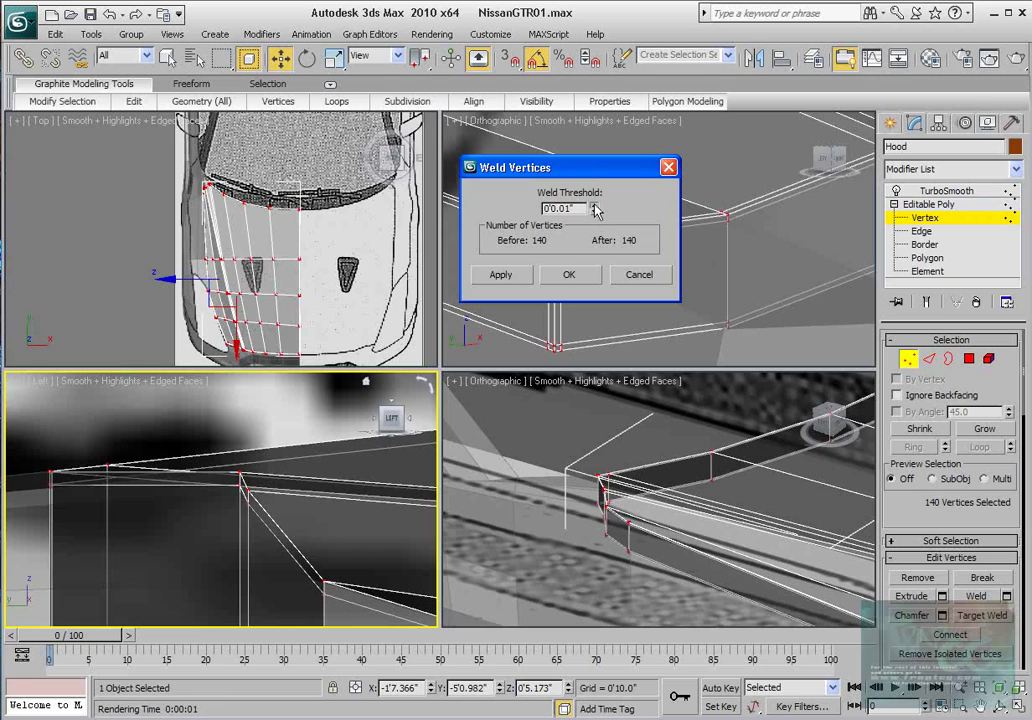
{"action": "left_click", "coordinate": [595, 205]}
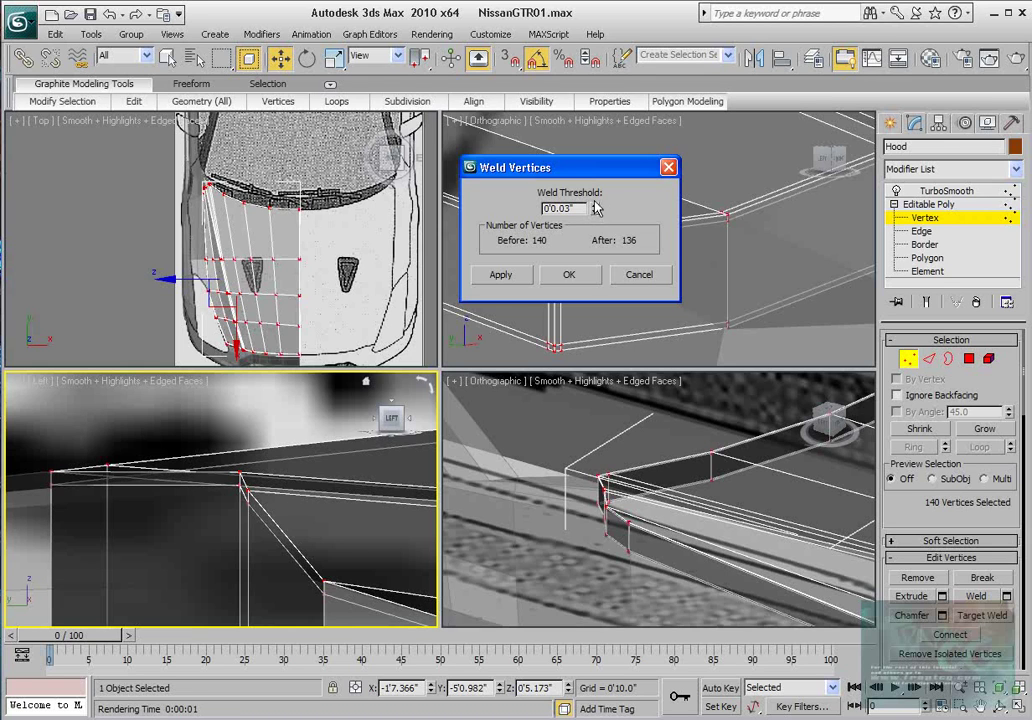
{"action": "left_click", "coordinate": [572, 275]}
- Examine the closely spaced vertices at the lower side corner of the hood in the Left view, test-moving one to reveal duplicates
{"action": "scroll", "coordinate": [258, 450], "scroll_direction": "up", "scroll_amount": 6}
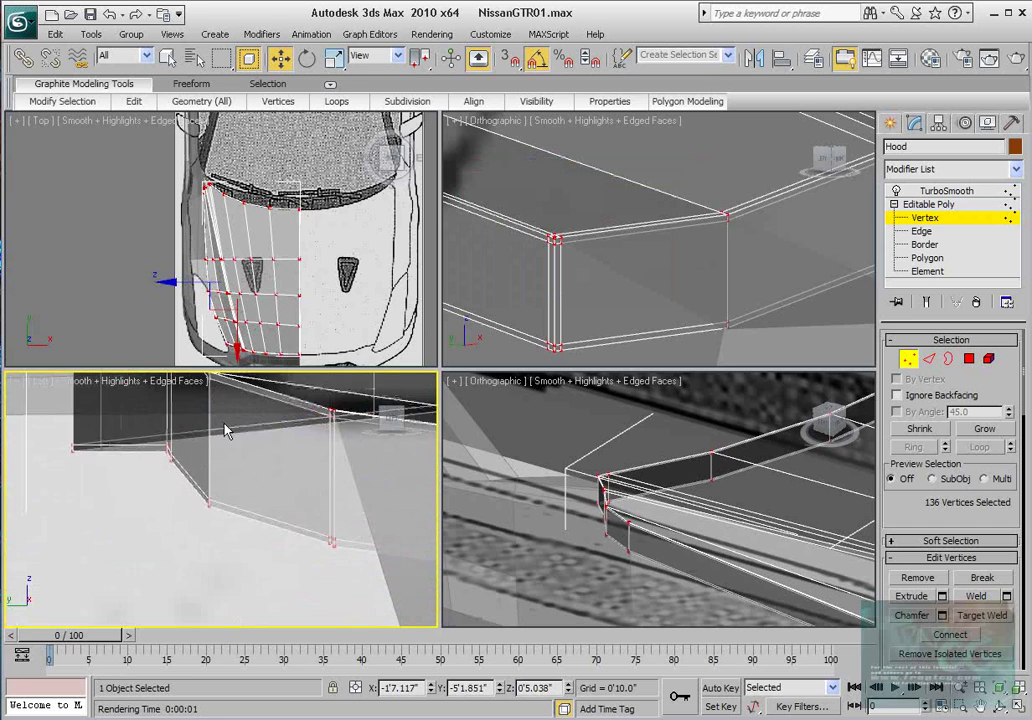
{"action": "left_click_drag", "start_coordinate": [267, 530], "coordinate": [260, 546]}
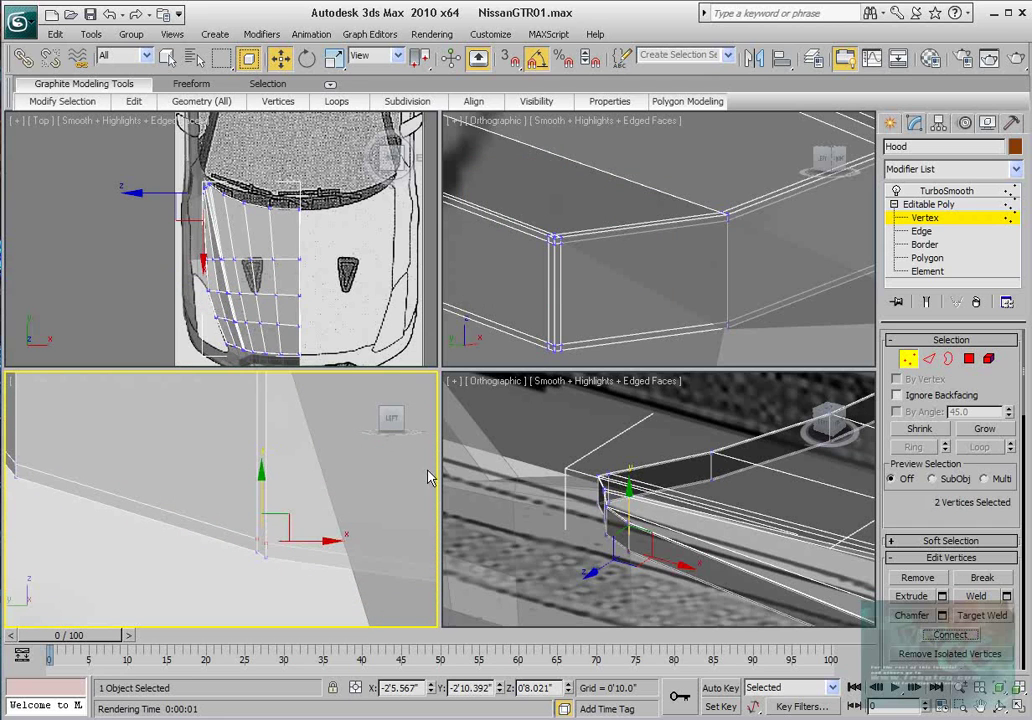
{"action": "middle_click_drag", "start_coordinate": [291, 501], "coordinate": [311, 408]}
{"action": "mouse_move", "coordinate": [208, 510]}
{"action": "middle_mouse_down"}
{"action": "mouse_move", "coordinate": [333, 454]}
{"action": "mouse_move", "coordinate": [295, 521]}
{"action": "middle_mouse_up"}
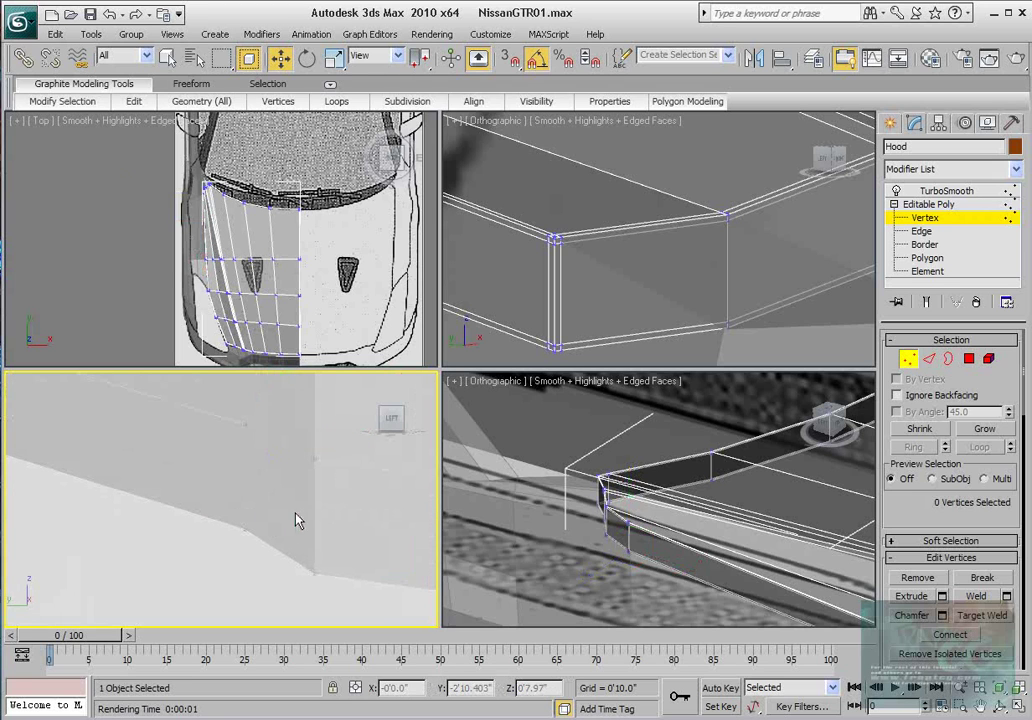
{"action": "left_click", "coordinate": [320, 466]}
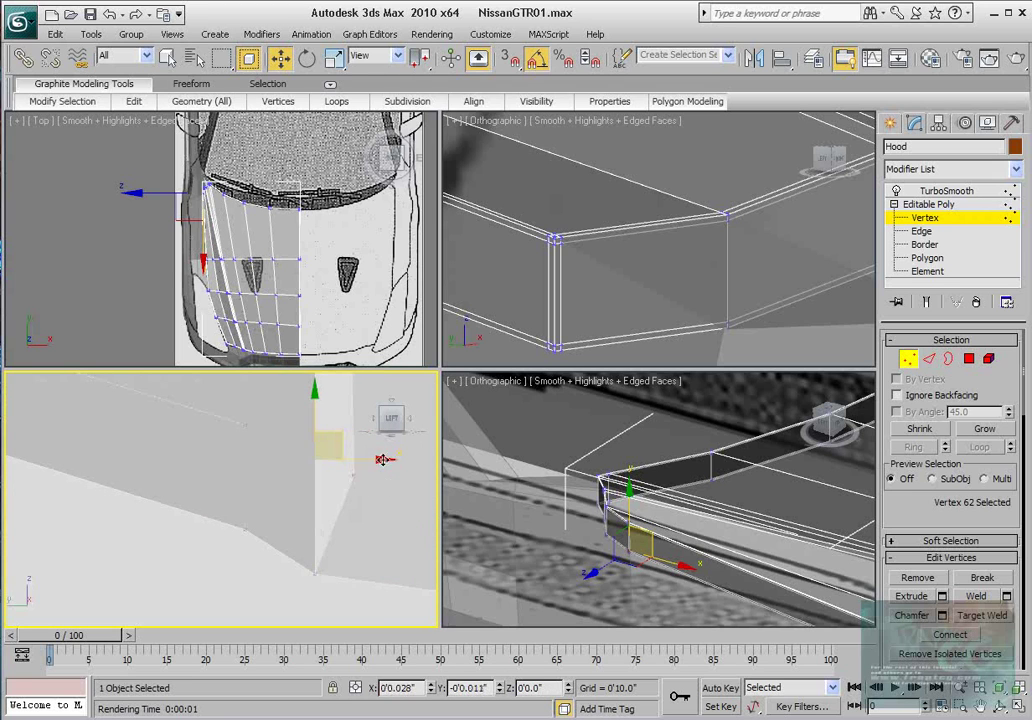
{"action": "middle_click_drag", "start_coordinate": [366, 468], "coordinate": [272, 499]}
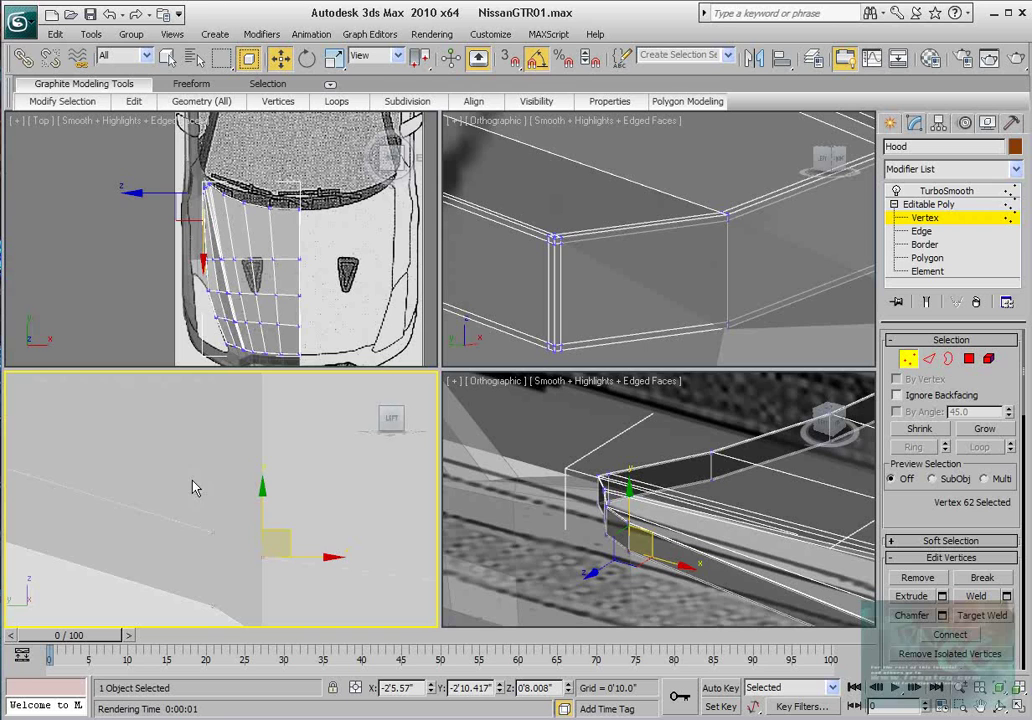
{"action": "scroll", "coordinate": [228, 498], "scroll_direction": "down", "scroll_amount": 7}
{"action": "middle_click_drag", "start_coordinate": [248, 496], "coordinate": [270, 537]}
{"action": "left_click", "coordinate": [242, 569], "text": "ctrl"}
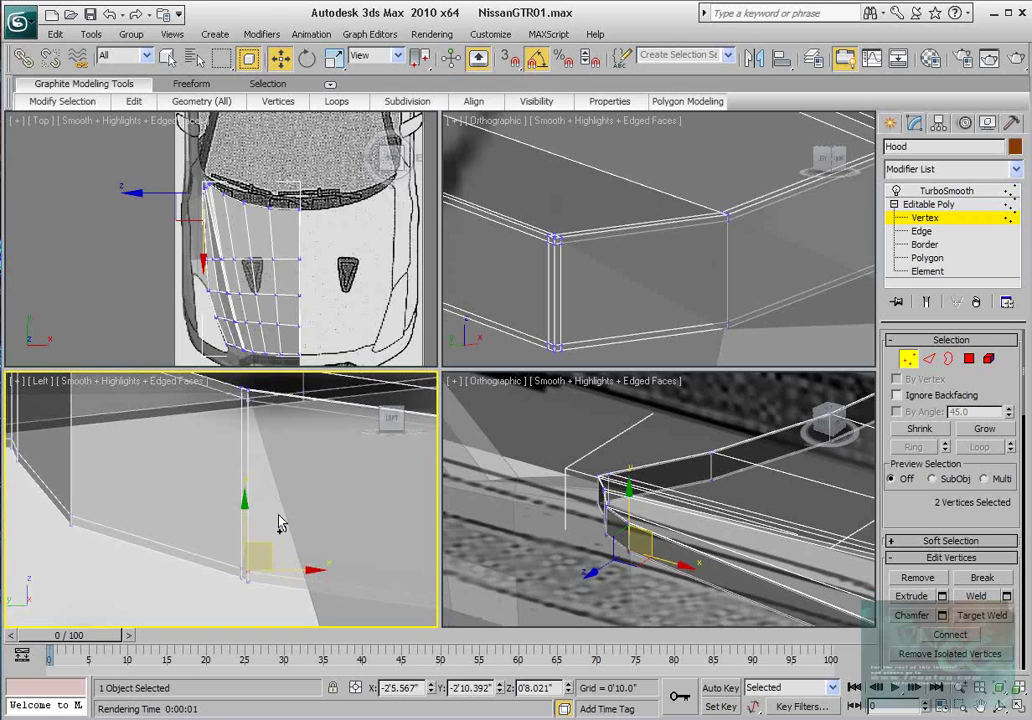
- Select all the hood's vertices and redo the undone vertex weld
{"action": "key", "text": "ctrl+a"}
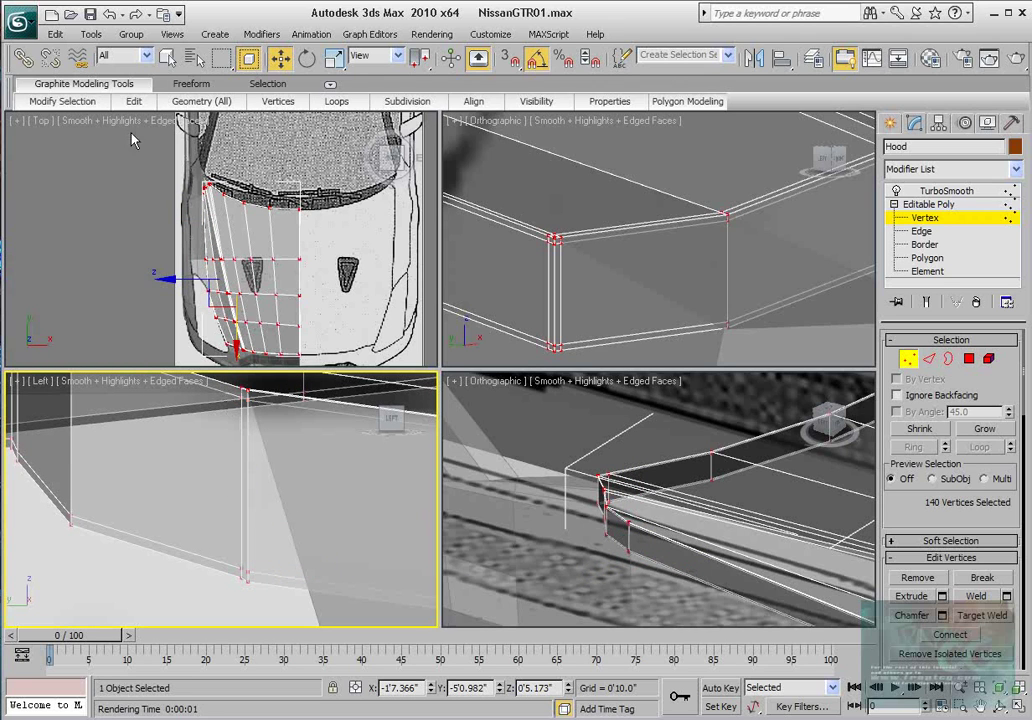
{"action": "right_click", "coordinate": [139, 21]}
{"action": "left_click", "coordinate": [139, 20]}
{"action": "left_click", "coordinate": [139, 20]}
{"action": "left_click", "coordinate": [136, 15]}
- Cut an edge between the two closely spaced vertices just above the lower border at the hood's side corner
{"action": "scroll", "coordinate": [260, 480], "scroll_direction": "up", "scroll_amount": 5}
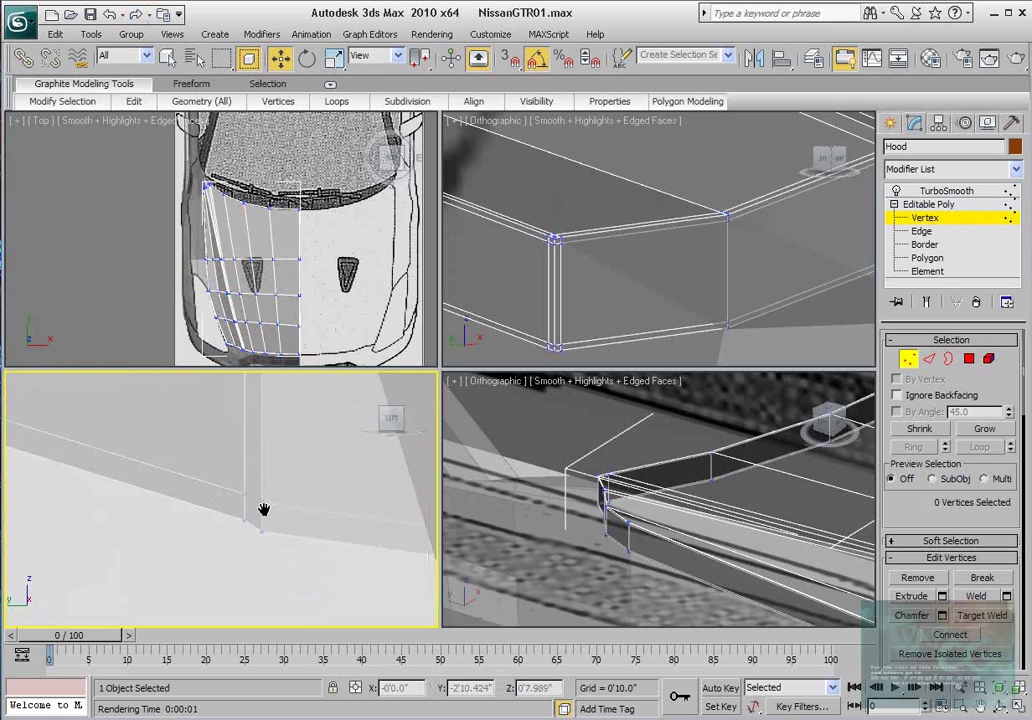
{"action": "left_click", "coordinate": [243, 488]}
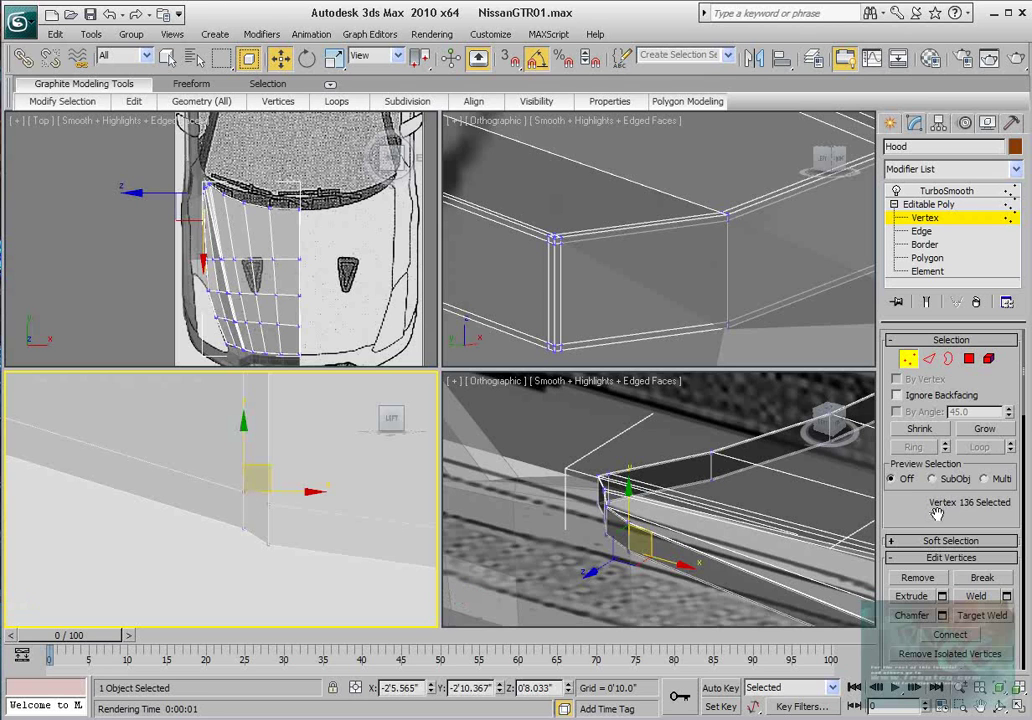
{"action": "scroll", "coordinate": [937, 513], "scroll_direction": "down", "scroll_amount": 5}
{"action": "left_click", "coordinate": [983, 575]}
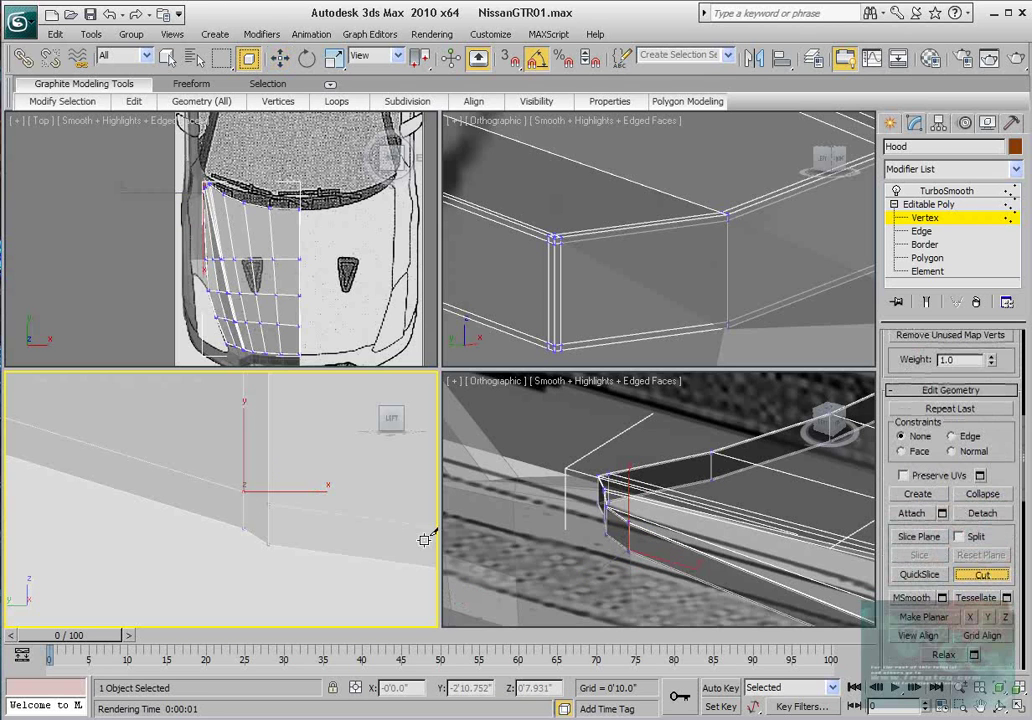
{"action": "left_click", "coordinate": [245, 490]}
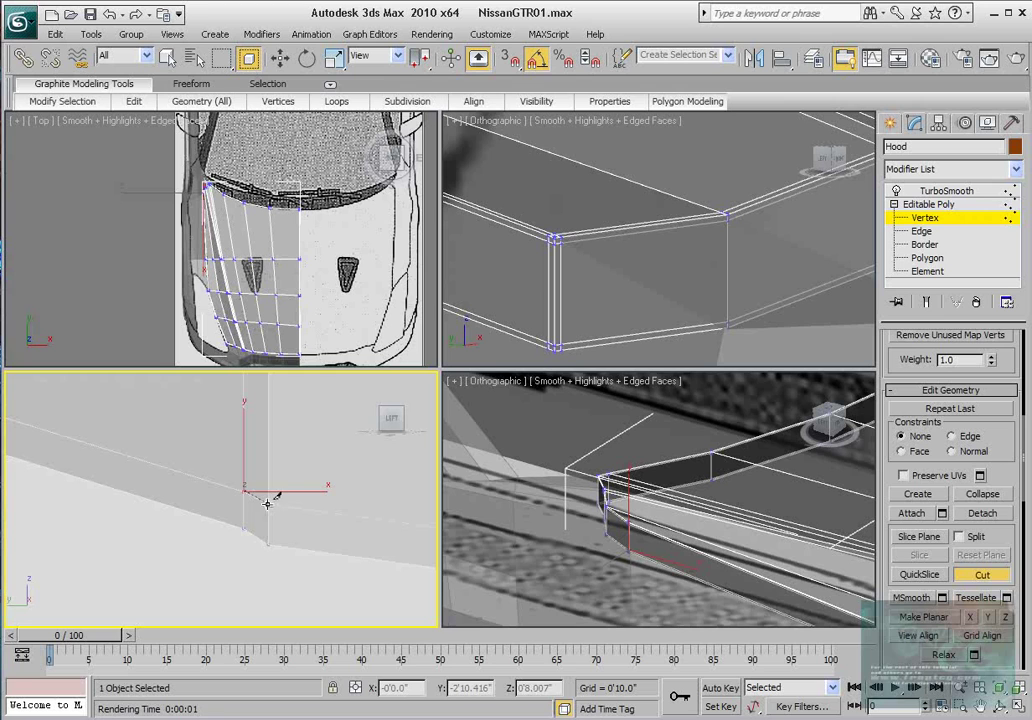
{"action": "left_click", "coordinate": [267, 503]}
{"action": "right_click", "coordinate": [268, 502]}
- Cut a matching short edge between the two closely spaced vertical edges just below the hood's upper side border, and exit Cut
{"action": "scroll", "coordinate": [293, 493], "scroll_direction": "up", "scroll_amount": 5}
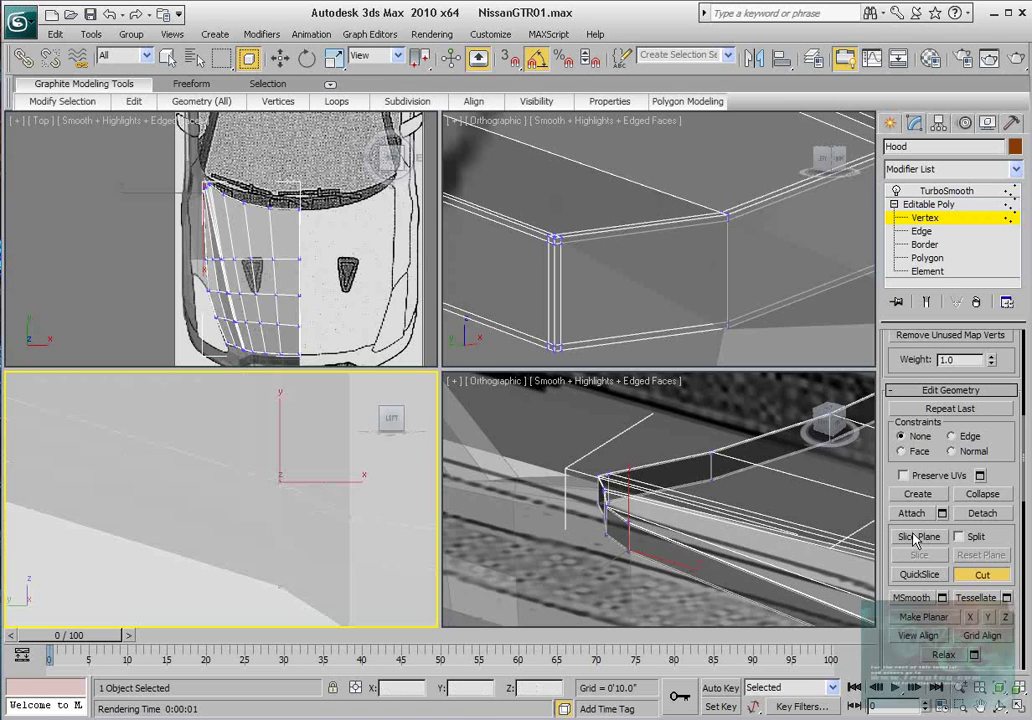
{"action": "middle_click_drag", "start_coordinate": [377, 450], "coordinate": [371, 603]}
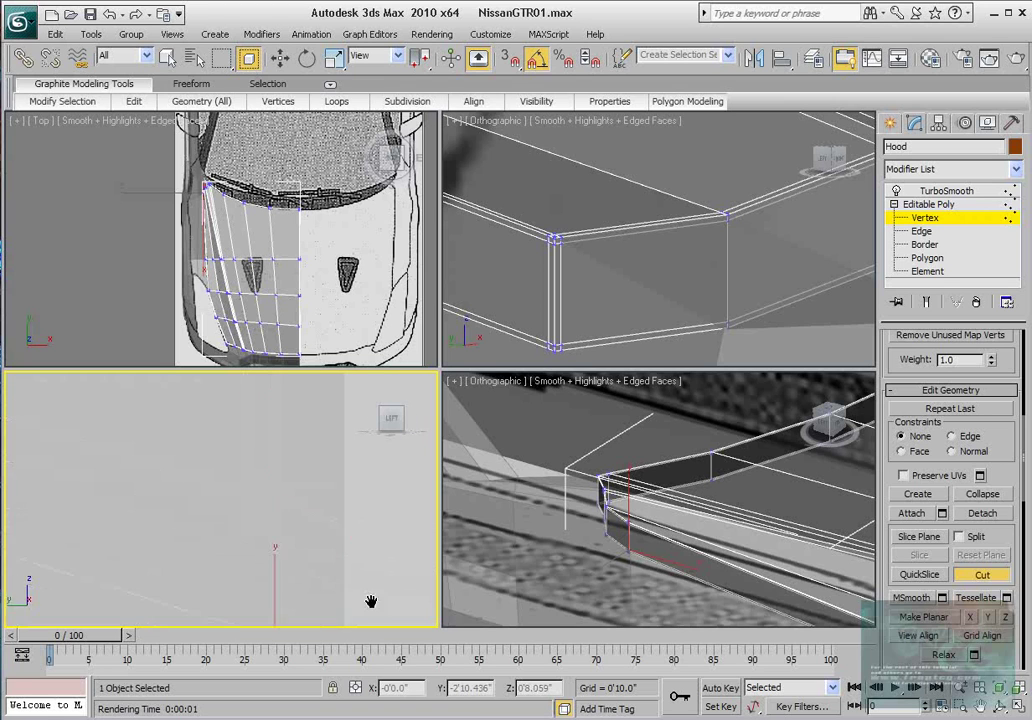
{"action": "scroll", "coordinate": [325, 469], "scroll_direction": "down", "scroll_amount": 5}
{"action": "mouse_move", "coordinate": [325, 469]}
{"action": "middle_mouse_down"}
{"action": "mouse_move", "coordinate": [316, 602]}
{"action": "mouse_move", "coordinate": [303, 600]}
{"action": "middle_mouse_up"}
{"action": "middle_click_drag", "start_coordinate": [288, 477], "coordinate": [286, 604]}
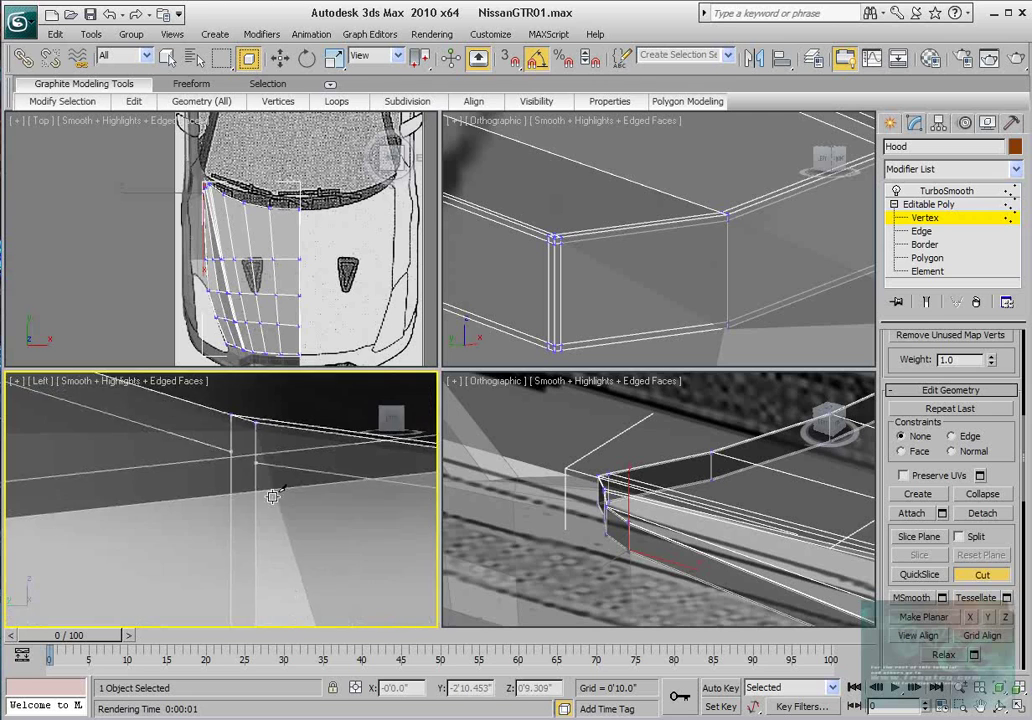
{"action": "scroll", "coordinate": [265, 499], "scroll_direction": "up", "scroll_amount": 4}
{"action": "left_click", "coordinate": [259, 479]}
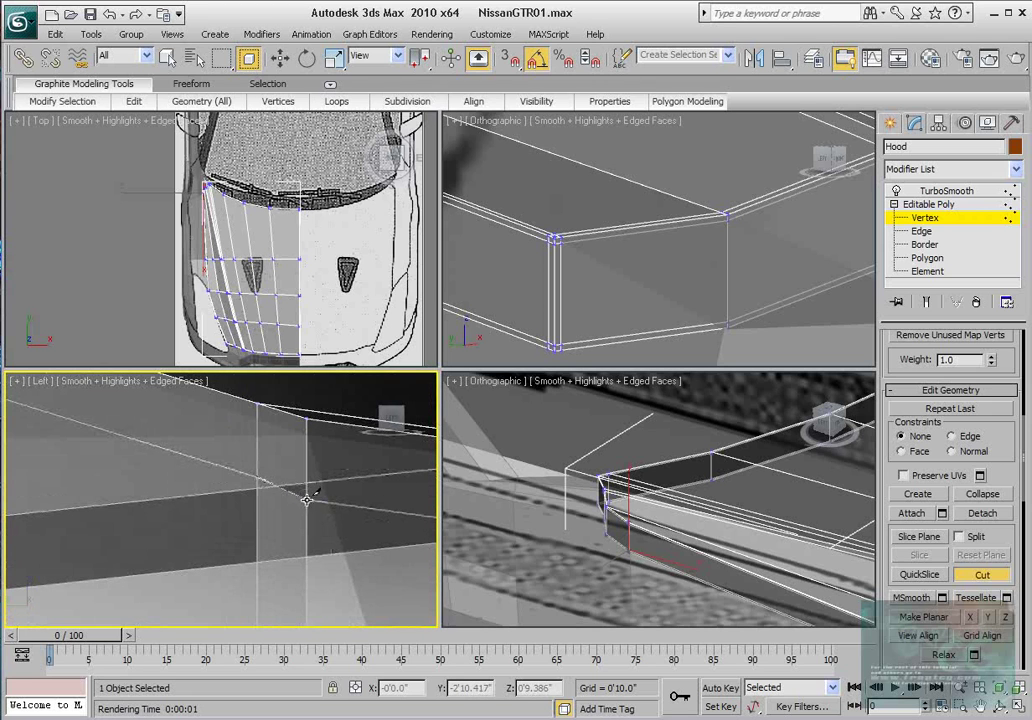
{"action": "scroll", "coordinate": [324, 535], "scroll_direction": "down", "scroll_amount": 3}
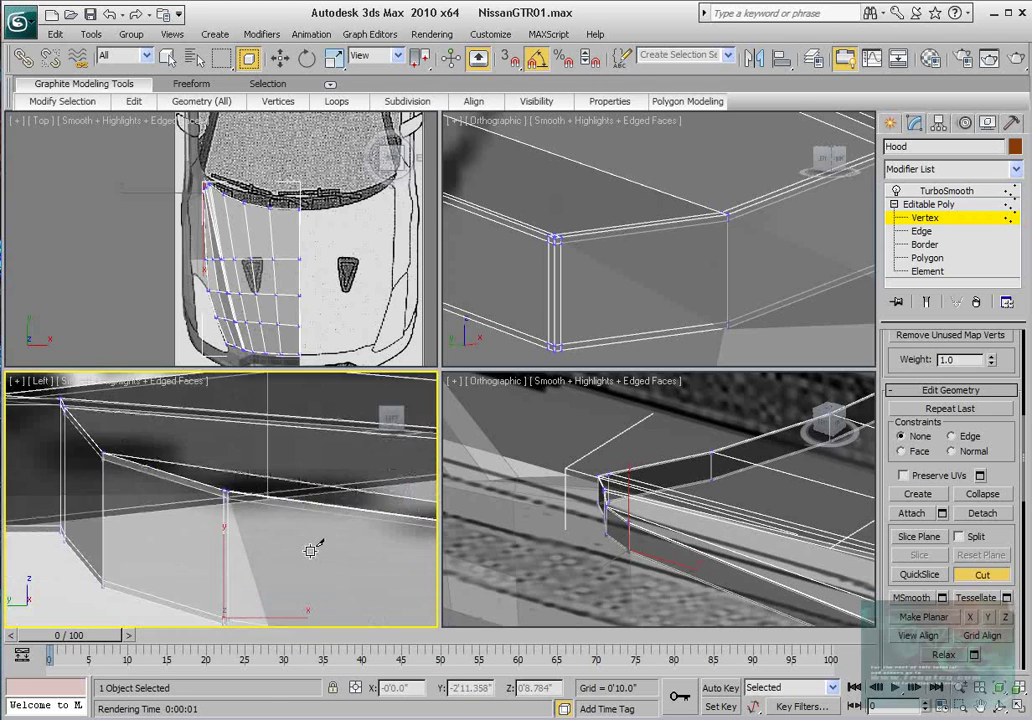
{"action": "scroll", "coordinate": [300, 523], "scroll_direction": "up", "scroll_amount": 2}
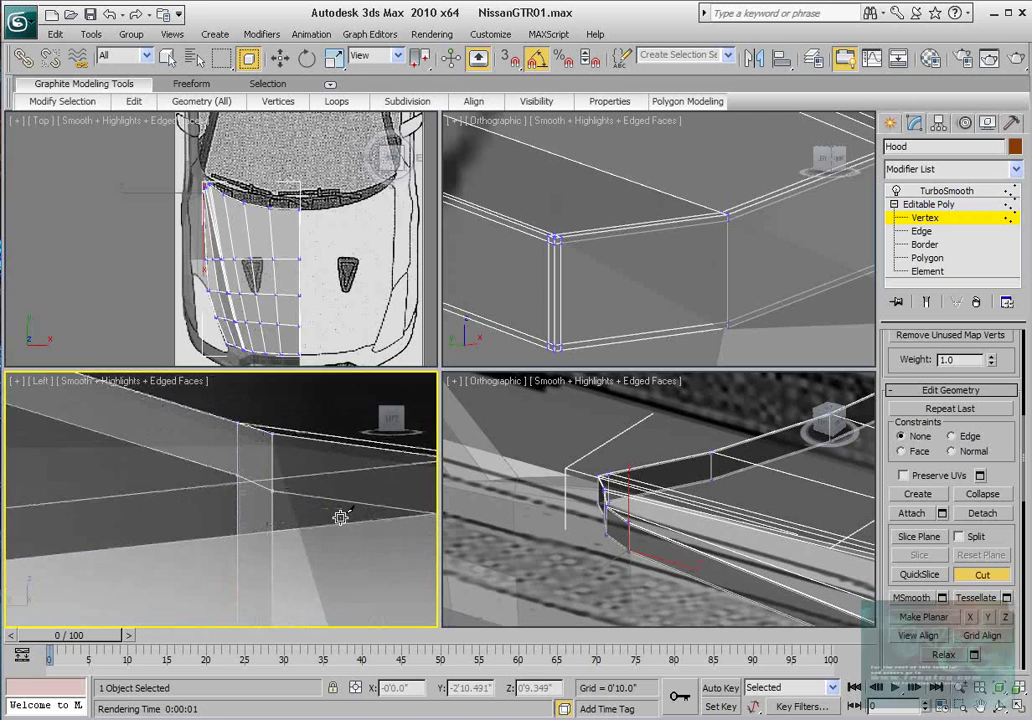
{"action": "left_click", "coordinate": [972, 582]}
- Select the upper and lower vertex clusters at the hood's side corner and weld them with a threshold of 0'0.03"
{"action": "left_click_drag", "start_coordinate": [316, 522], "coordinate": [199, 417]}
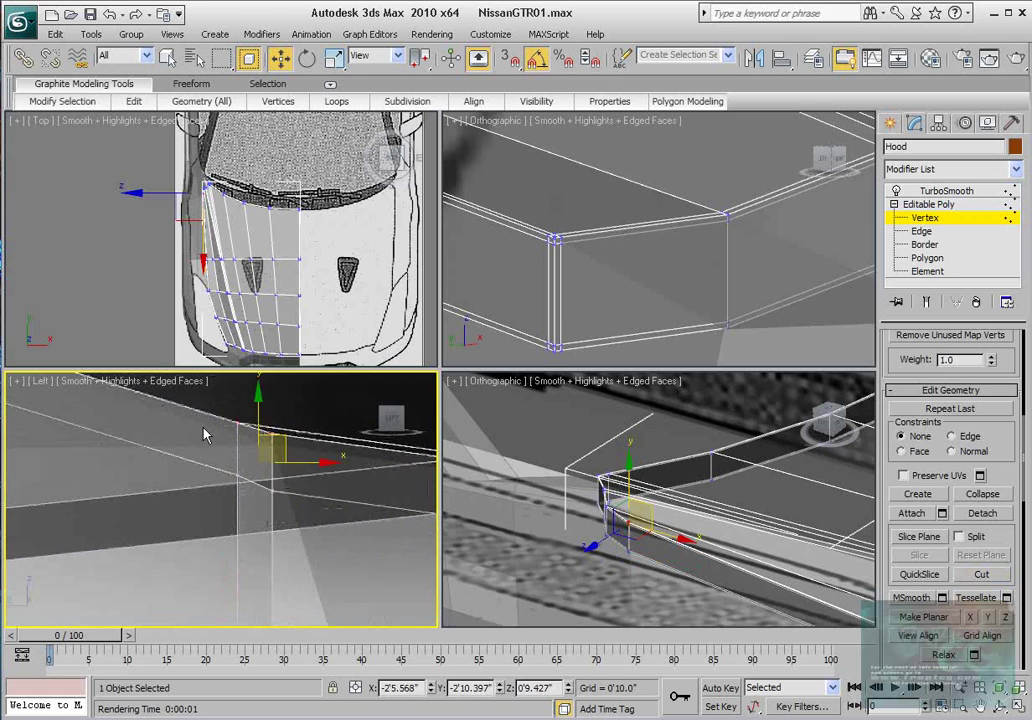
{"action": "scroll", "coordinate": [289, 604], "scroll_direction": "down", "scroll_amount": 4}
{"action": "scroll", "coordinate": [289, 598], "scroll_direction": "down", "scroll_amount": 4}
{"action": "middle_click_drag", "start_coordinate": [289, 598], "coordinate": [288, 558]}
{"action": "left_click_drag", "start_coordinate": [189, 522], "coordinate": [284, 576]}
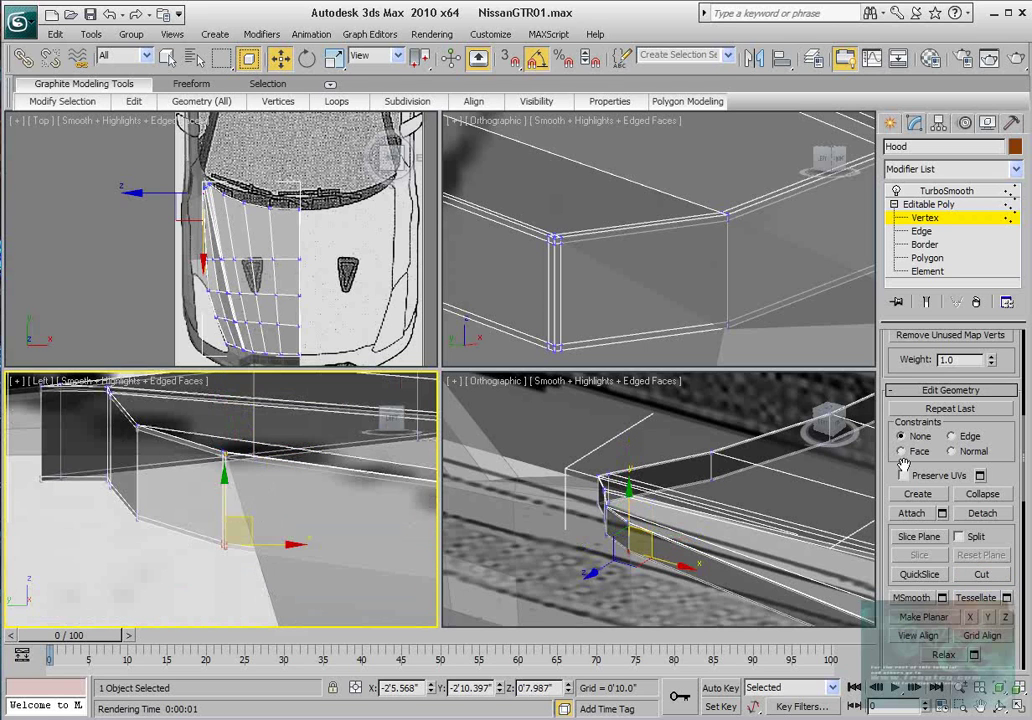
{"action": "scroll", "coordinate": [1005, 578], "scroll_direction": "down", "scroll_amount": 3}
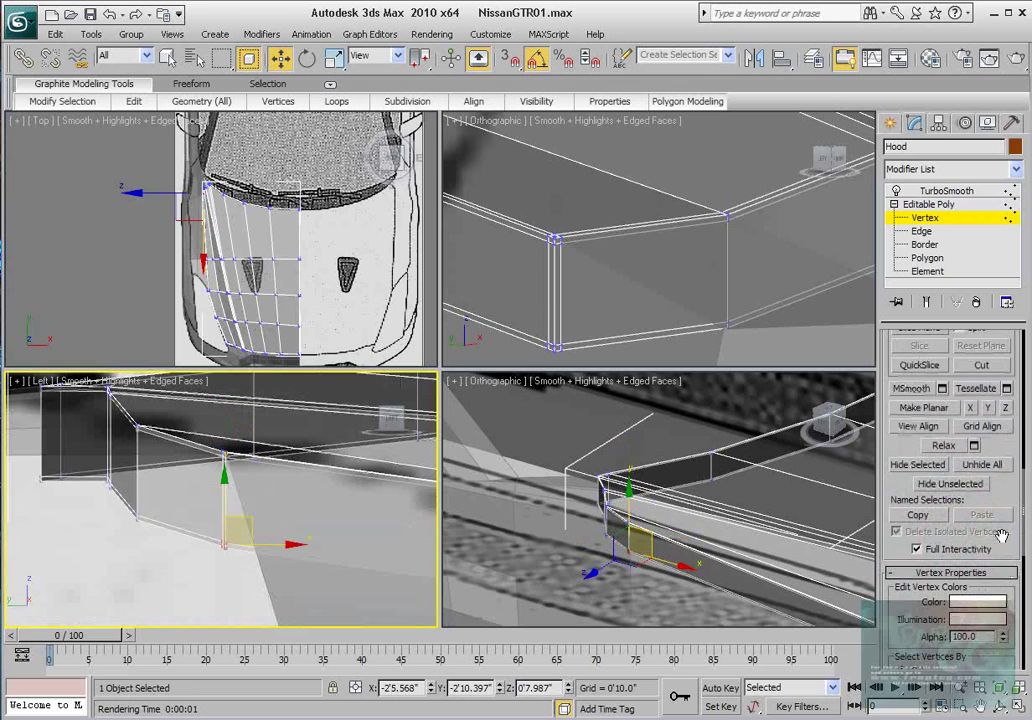
{"action": "scroll", "coordinate": [1013, 428], "scroll_direction": "up", "scroll_amount": 5}
{"action": "left_click", "coordinate": [1007, 426]}
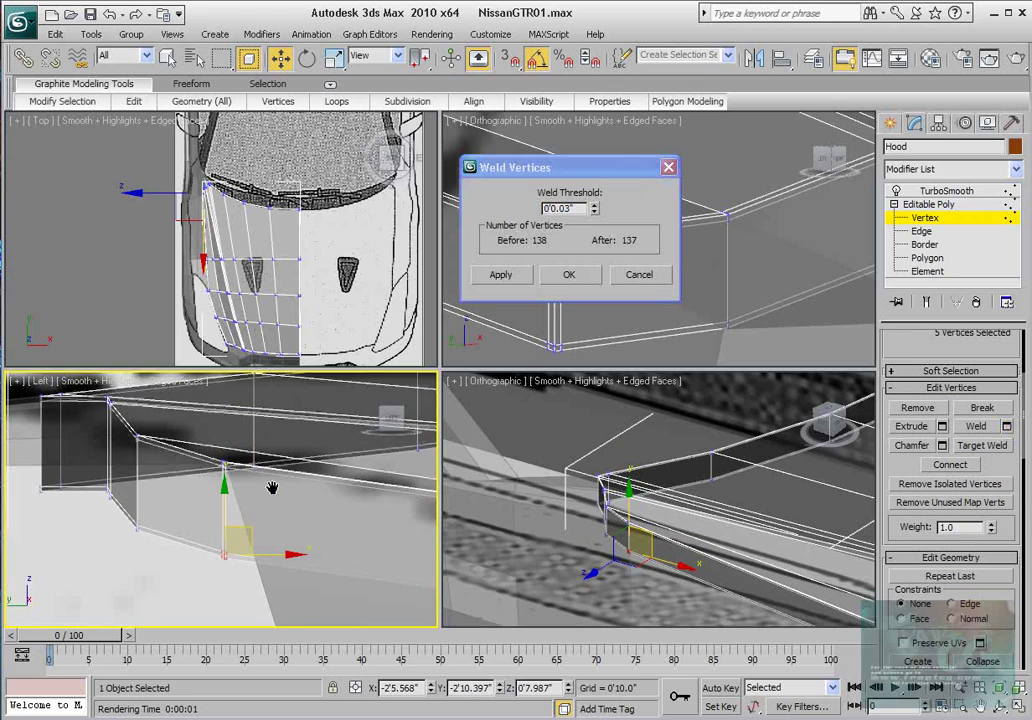
{"action": "scroll", "coordinate": [276, 470], "scroll_direction": "up", "scroll_amount": 4}
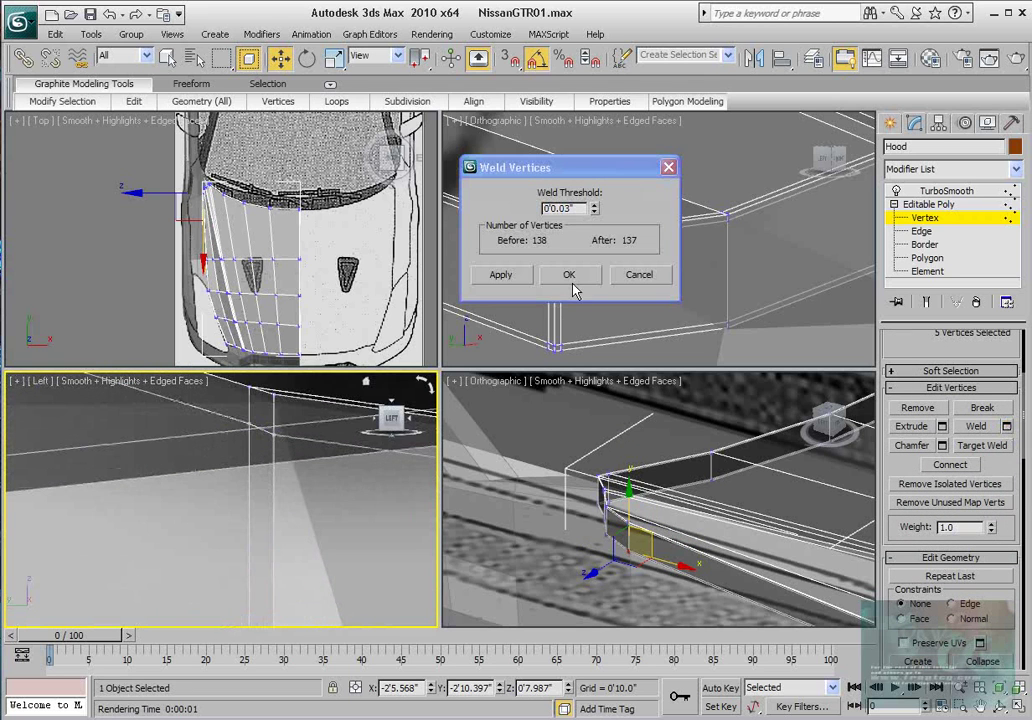
{"action": "left_click", "coordinate": [571, 280]}
- In Edge sub-object mode, ring-select the hood's lengthwise edges near the windshield, starting from the centerline edge
{"action": "scroll", "coordinate": [253, 508], "scroll_direction": "down", "scroll_amount": 5}
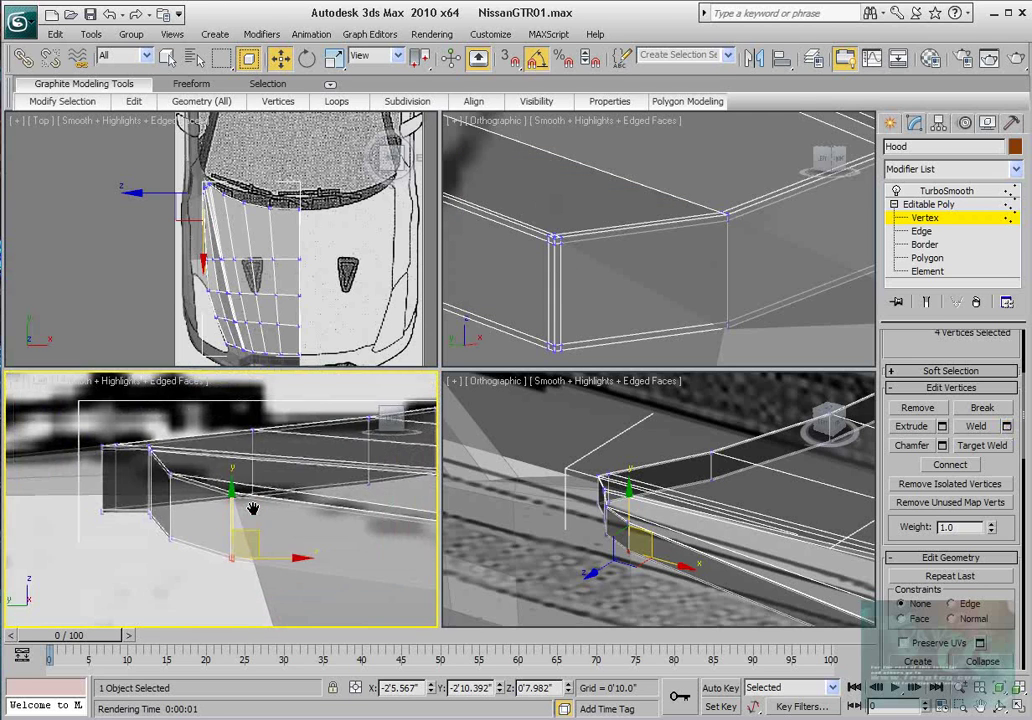
{"action": "scroll", "coordinate": [255, 507], "scroll_direction": "up", "scroll_amount": 3}
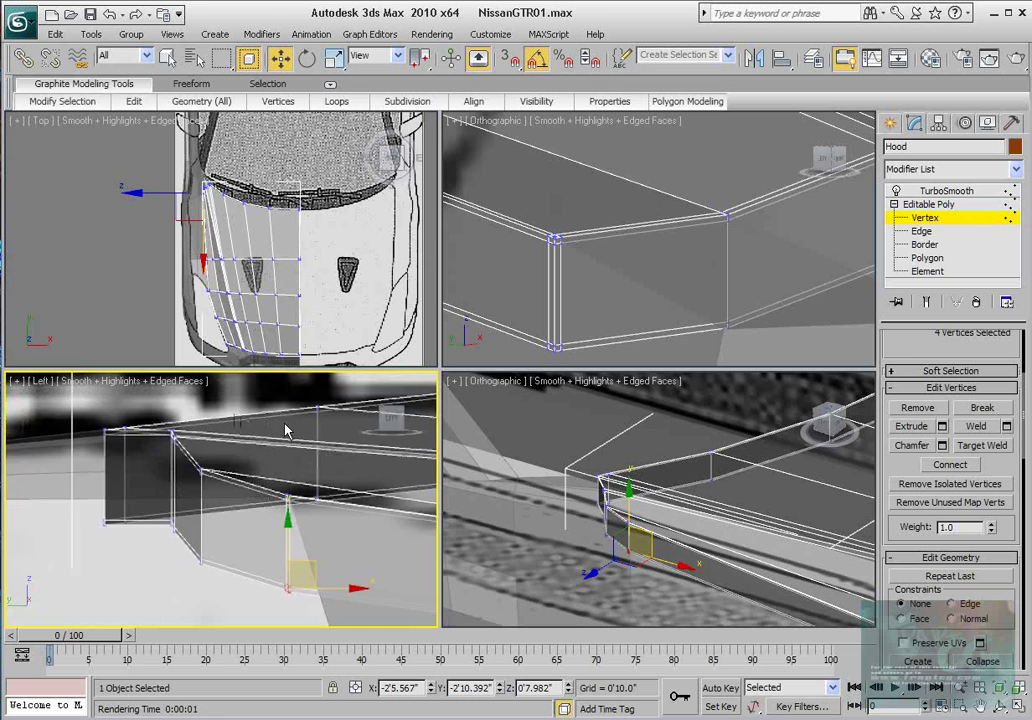
{"action": "middle_click_drag", "start_coordinate": [313, 488], "coordinate": [241, 490]}
{"action": "scroll", "coordinate": [235, 428], "scroll_direction": "up", "scroll_amount": 5}
{"action": "scroll", "coordinate": [263, 272], "scroll_direction": "up", "scroll_amount": 5}
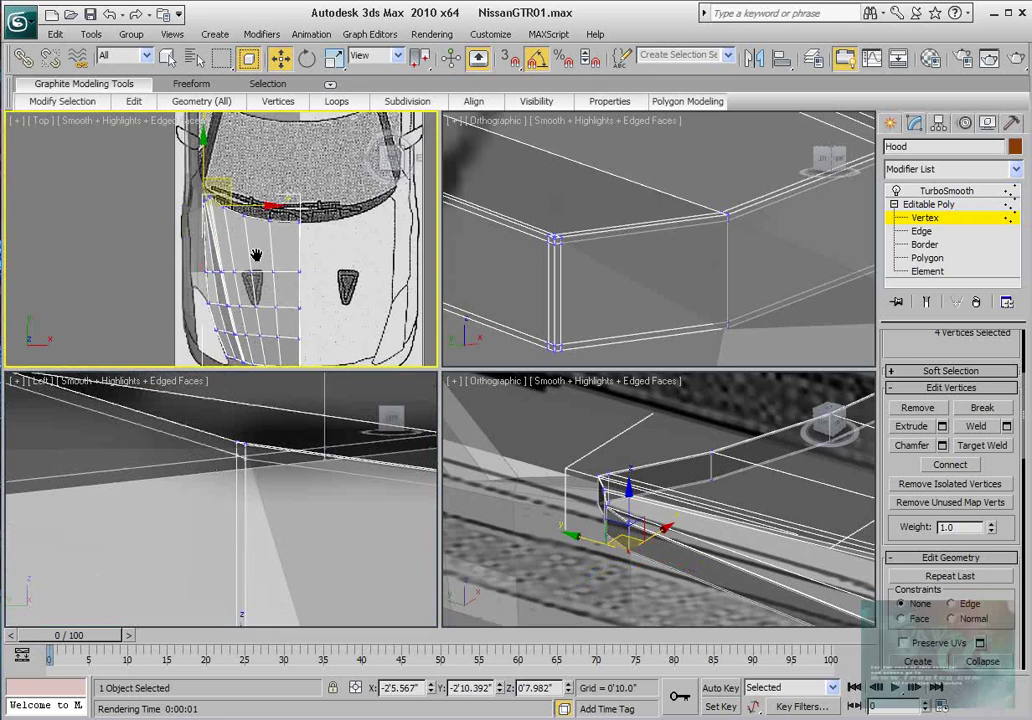
{"action": "middle_click_drag", "start_coordinate": [265, 288], "coordinate": [233, 286]}
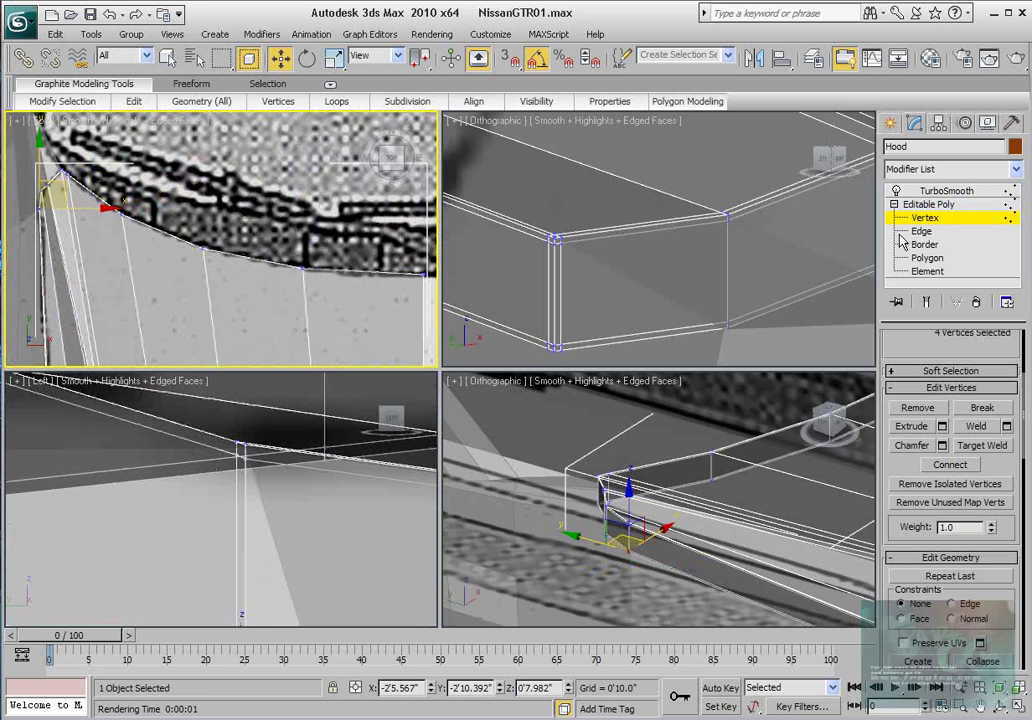
{"action": "left_click", "coordinate": [918, 231]}
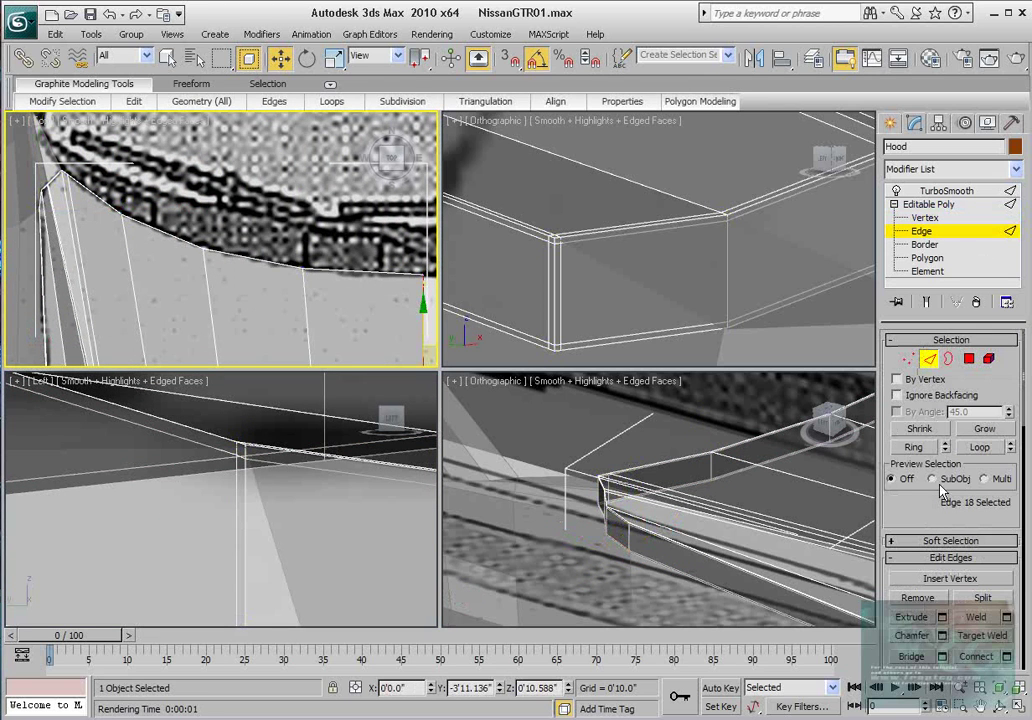
{"action": "left_click", "coordinate": [913, 447]}
- Add the two lengthwise edges along the hood's outer side to the edge selection in the Left view
{"action": "scroll", "coordinate": [200, 260], "scroll_direction": "down", "scroll_amount": 4}
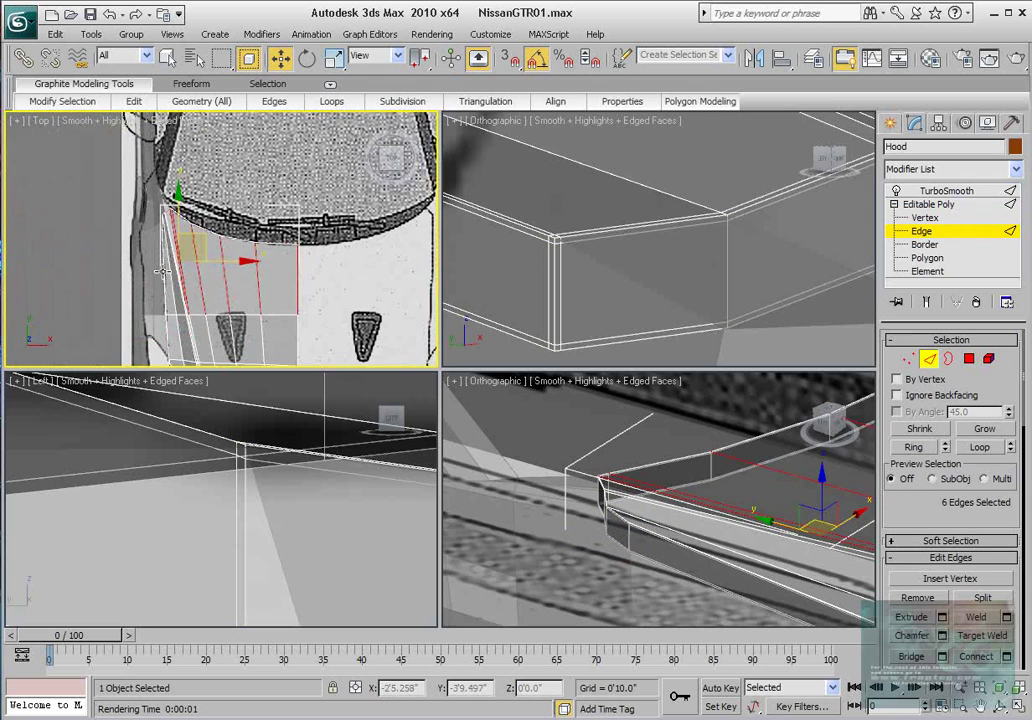
{"action": "scroll", "coordinate": [205, 480], "scroll_direction": "down", "scroll_amount": 5}
{"action": "middle_click_drag", "start_coordinate": [270, 481], "coordinate": [175, 467]}
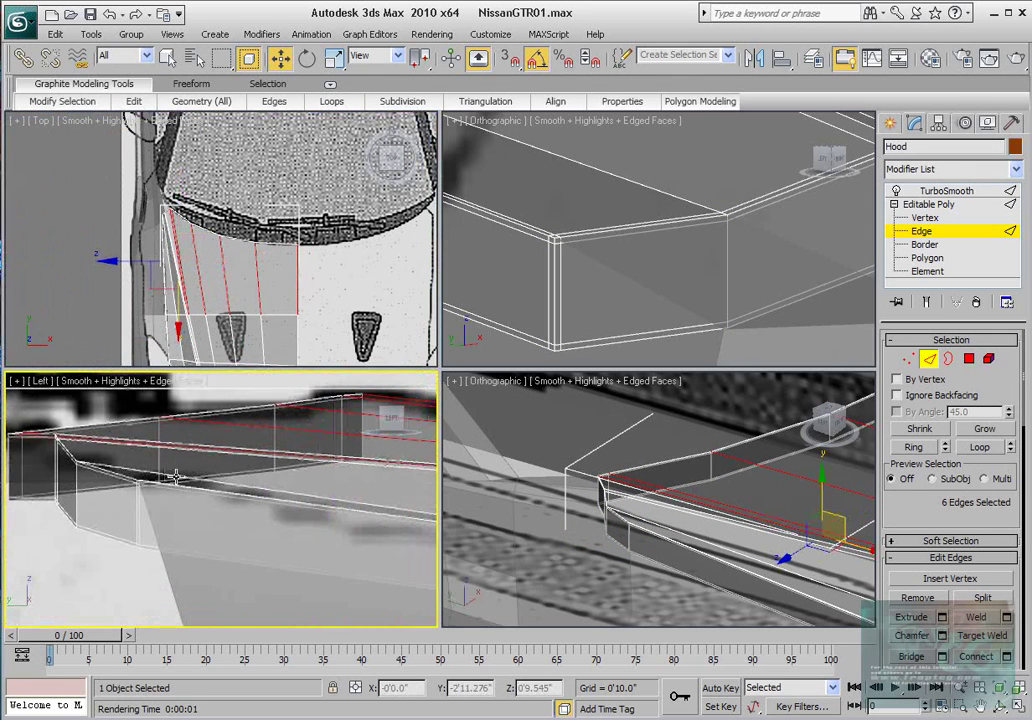
{"action": "left_click_drag", "start_coordinate": [265, 478], "coordinate": [300, 498], "text": "ctrl"}
{"action": "left_click", "coordinate": [285, 494], "text": "ctrl"}
{"action": "scroll", "coordinate": [189, 258], "scroll_direction": "up", "scroll_amount": 5}
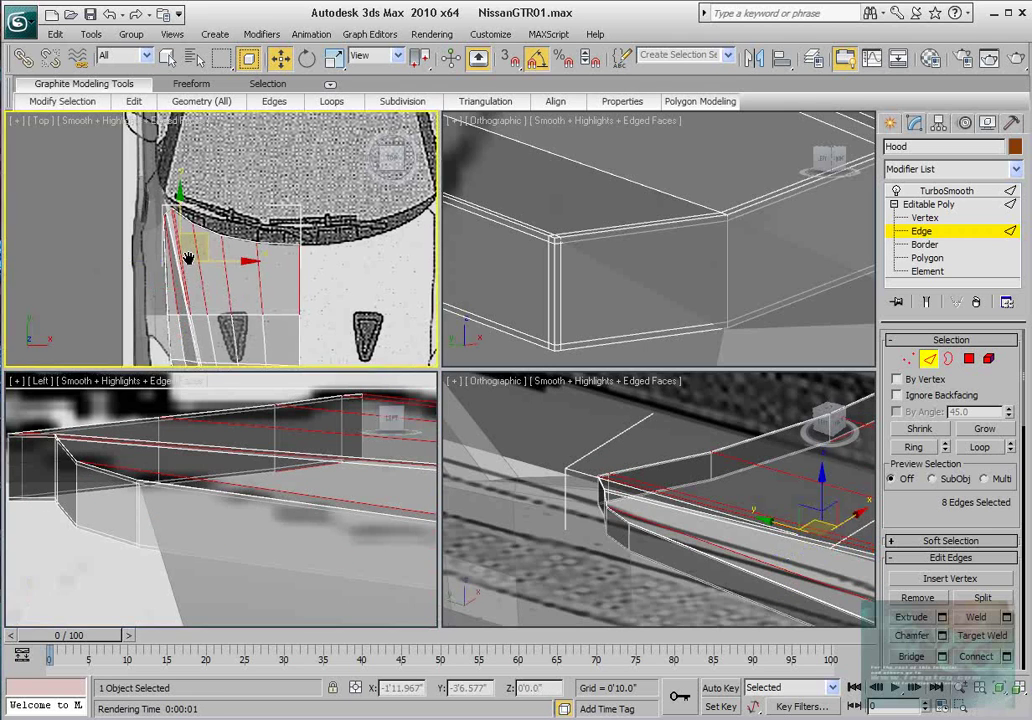
- Add an outer side edge of the hood to the selection and expand it to the full ring of lengthwise edges
{"action": "left_click", "coordinate": [145, 274], "text": "ctrl"}
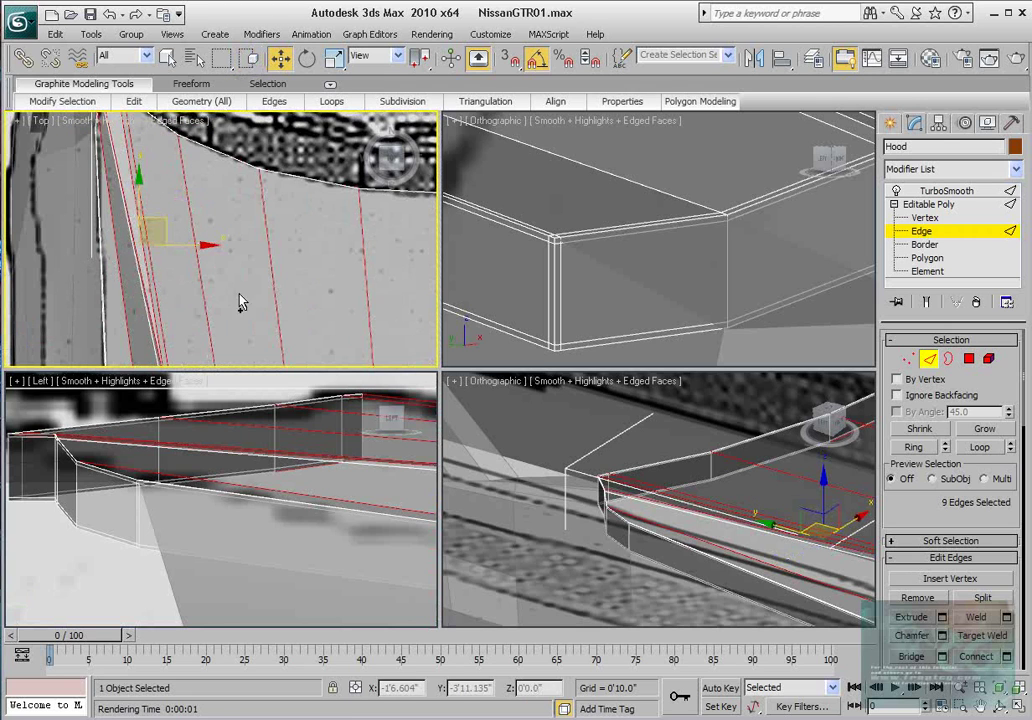
{"action": "key", "text": "alt+r"}
{"action": "middle_click_drag", "start_coordinate": [317, 489], "coordinate": [260, 472]}
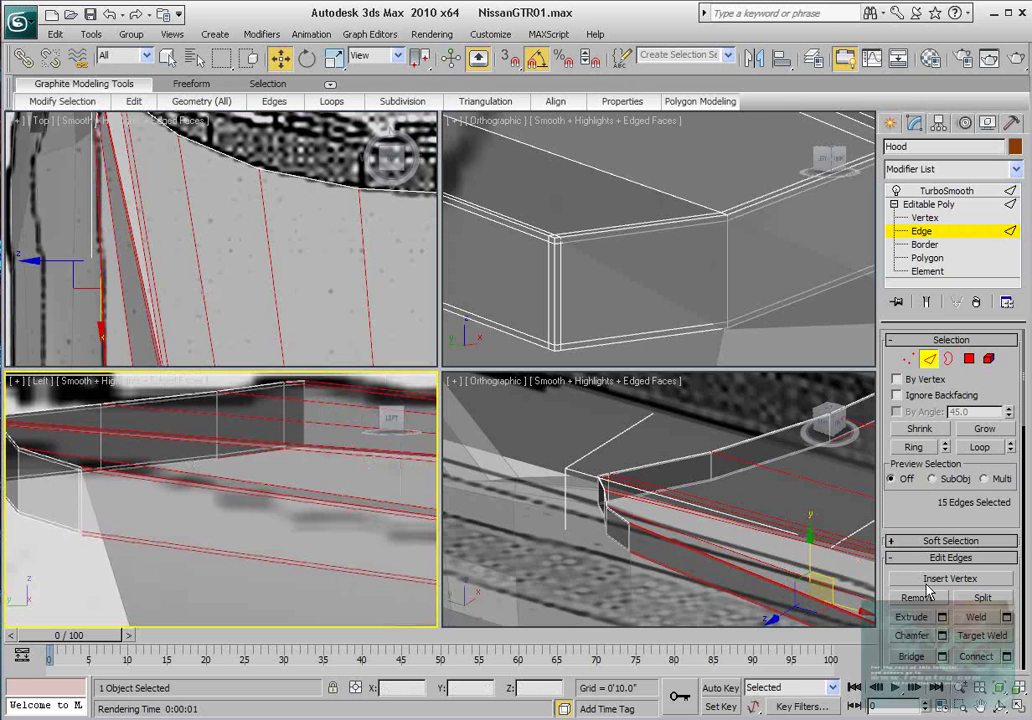
- Set the Connect Edges options to 1 segment, pinch 0 and slide -3, and leave the dialog without connecting
{"action": "left_click", "coordinate": [1007, 657]}
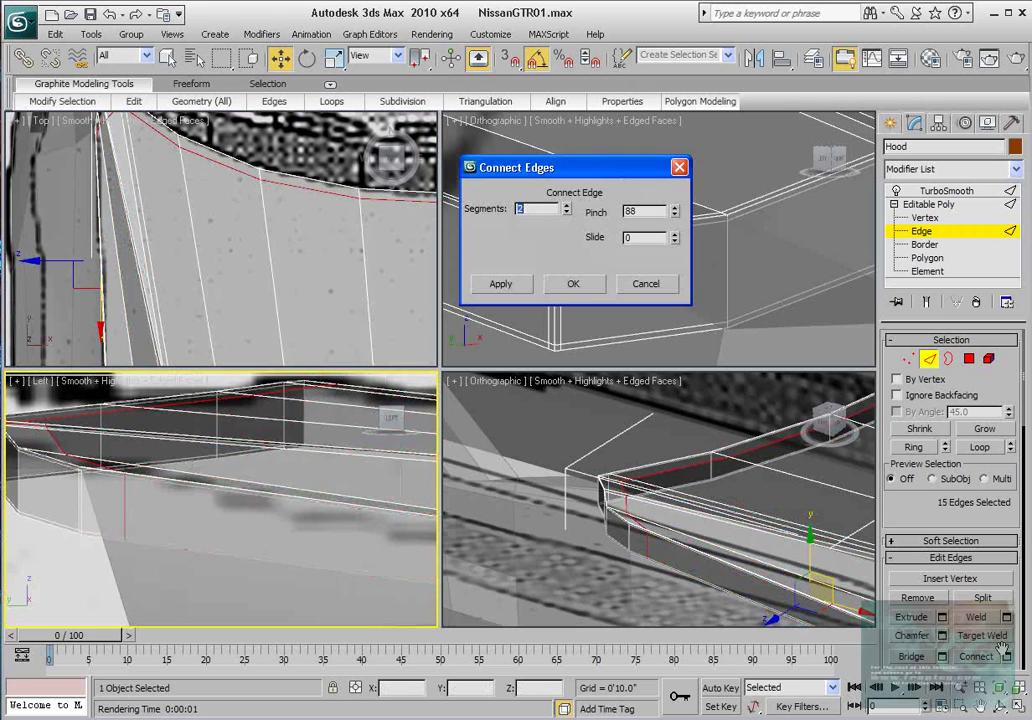
{"action": "right_click", "coordinate": [674, 215]}
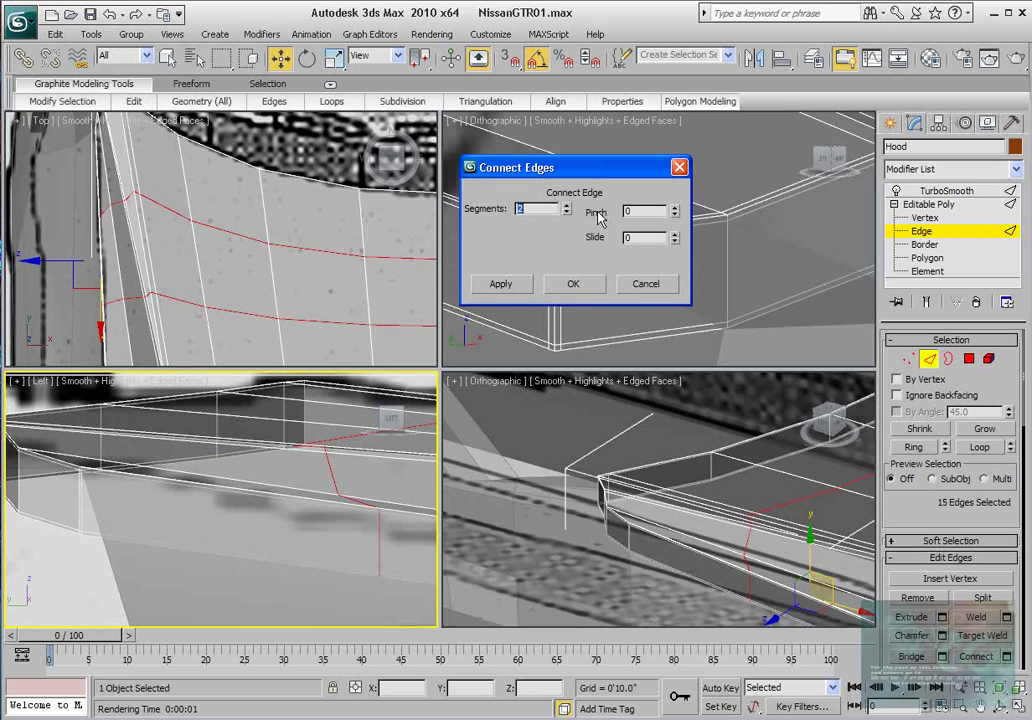
{"action": "left_click", "coordinate": [567, 213]}
{"action": "left_click_drag", "start_coordinate": [674, 240], "coordinate": [642, 247]}
{"action": "left_click", "coordinate": [644, 288]}
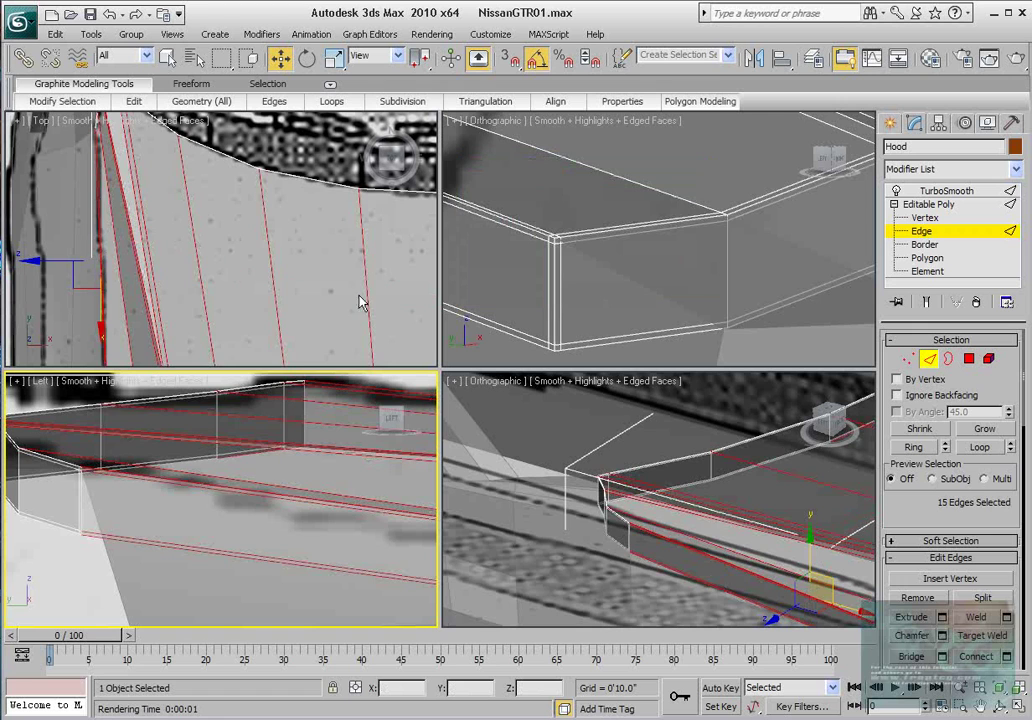
- Ring-select the hood's lengthwise edges from one on its upper surface and preview a one-segment Connect with slide 97
{"action": "left_click", "coordinate": [275, 274]}
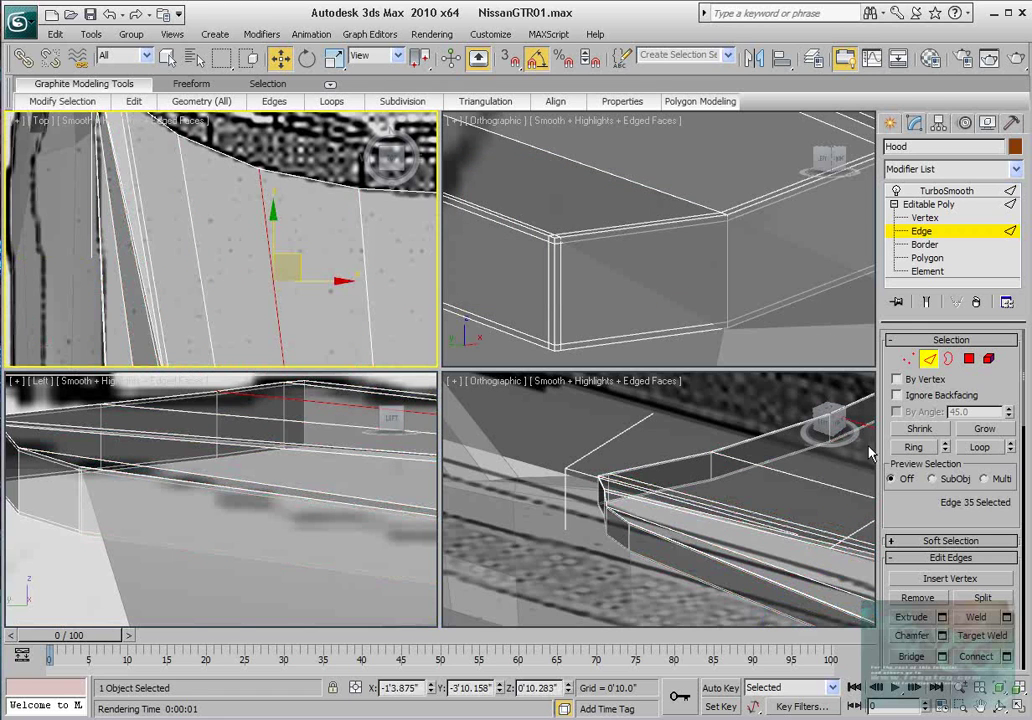
{"action": "left_click", "coordinate": [913, 447]}
{"action": "left_click", "coordinate": [1006, 657]}
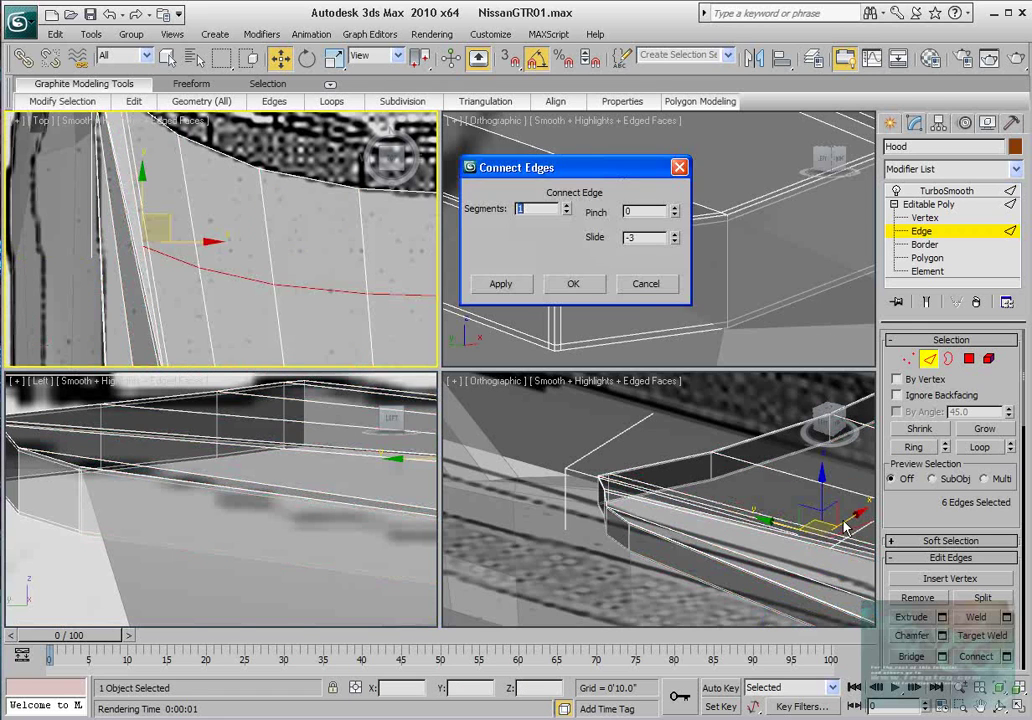
{"action": "left_click_drag", "start_coordinate": [679, 247], "coordinate": [604, 89]}
{"action": "middle_click_drag", "start_coordinate": [278, 442], "coordinate": [369, 511]}
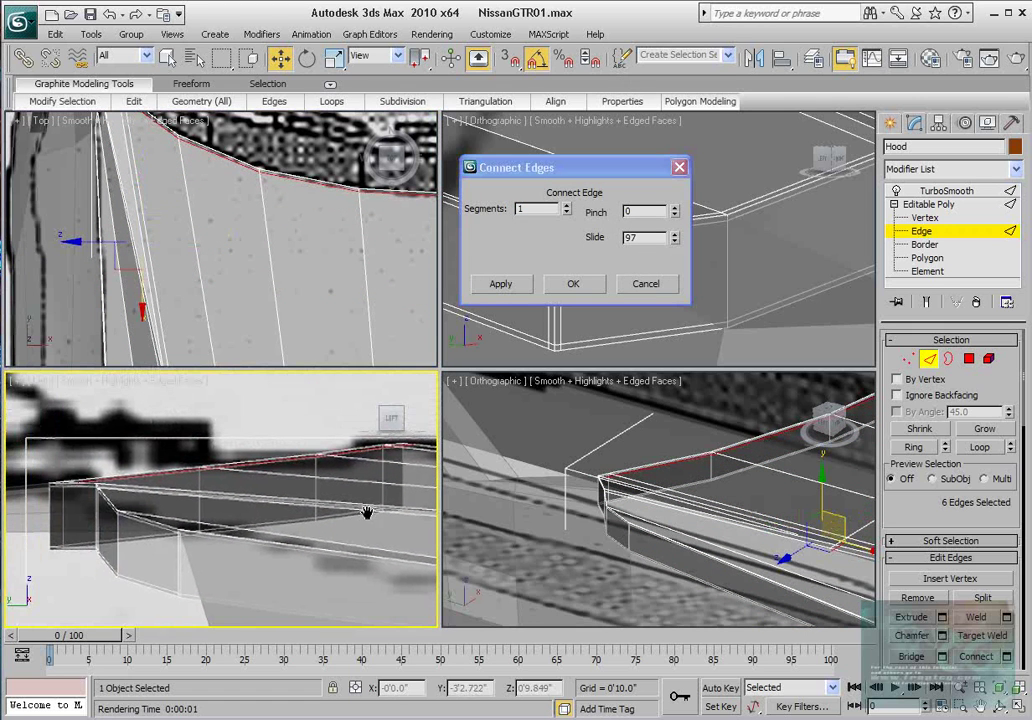
{"action": "middle_click_drag", "start_coordinate": [138, 475], "coordinate": [225, 465]}
{"action": "scroll", "coordinate": [225, 464], "scroll_direction": "up", "scroll_amount": 10}
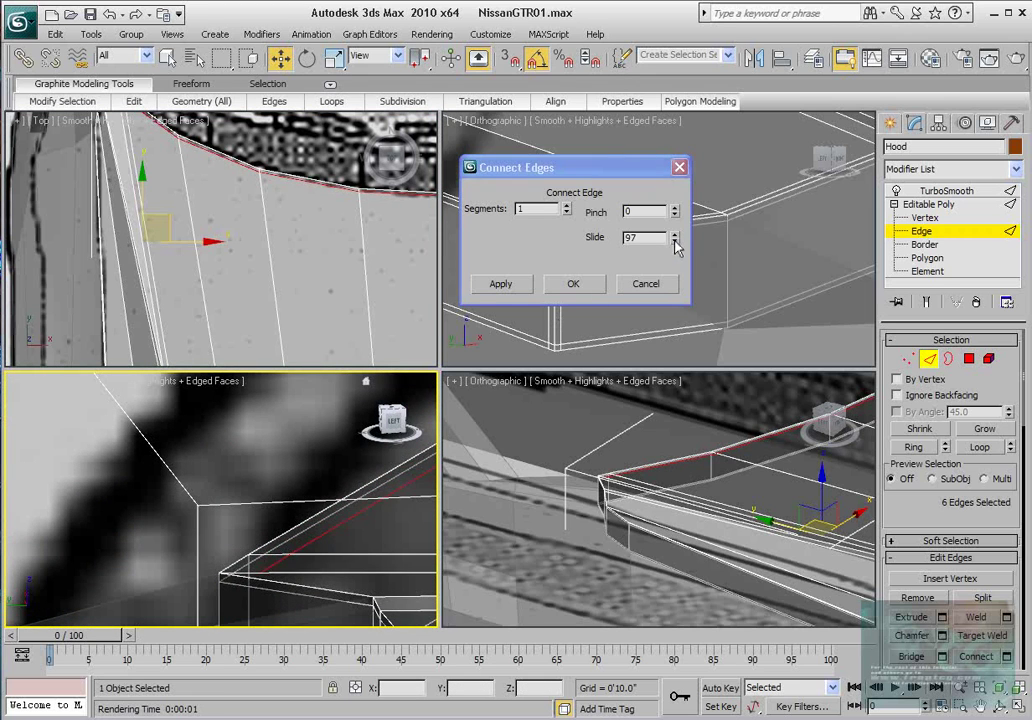
- Raise the connection's slide to 99 and create the edge loop close along the hood's windshield border
{"action": "left_click_drag", "start_coordinate": [676, 246], "coordinate": [665, 240]}
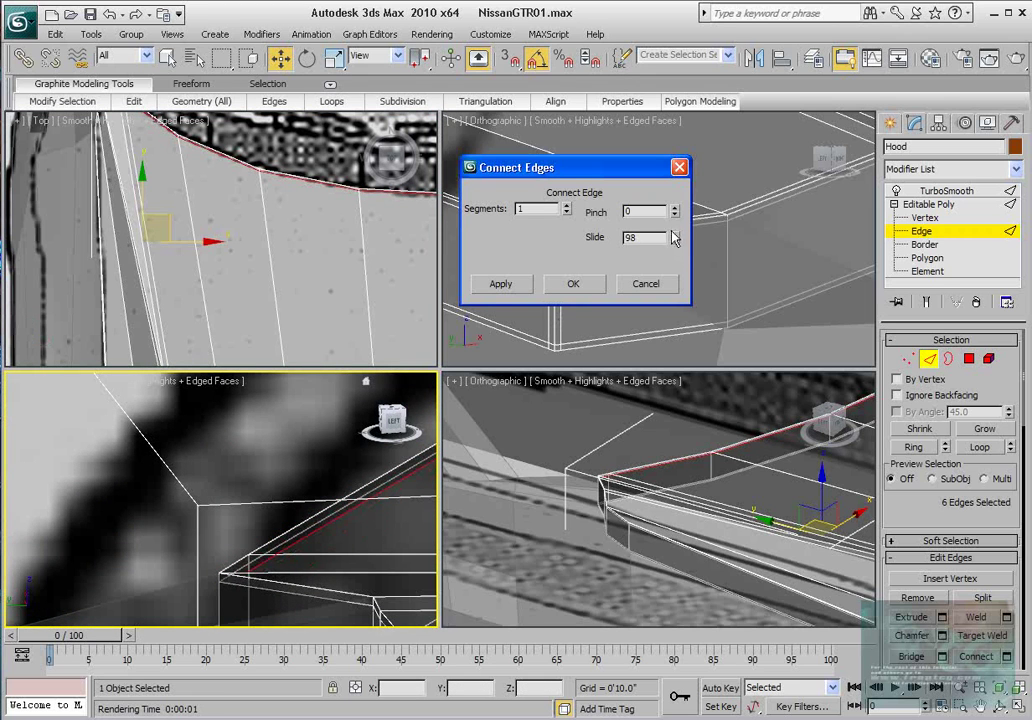
{"action": "left_click", "coordinate": [675, 236]}
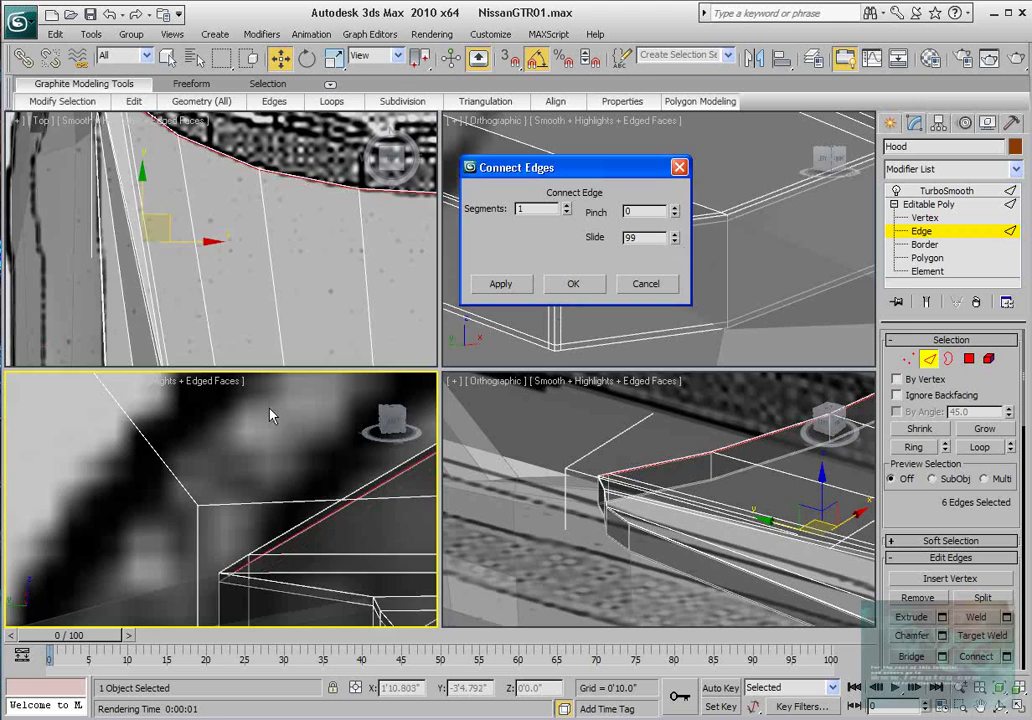
{"action": "middle_click_drag", "start_coordinate": [271, 416], "coordinate": [166, 446]}
{"action": "scroll", "coordinate": [164, 456], "scroll_direction": "down", "scroll_amount": 3}
{"action": "scroll", "coordinate": [198, 461], "scroll_direction": "up", "scroll_amount": 1}
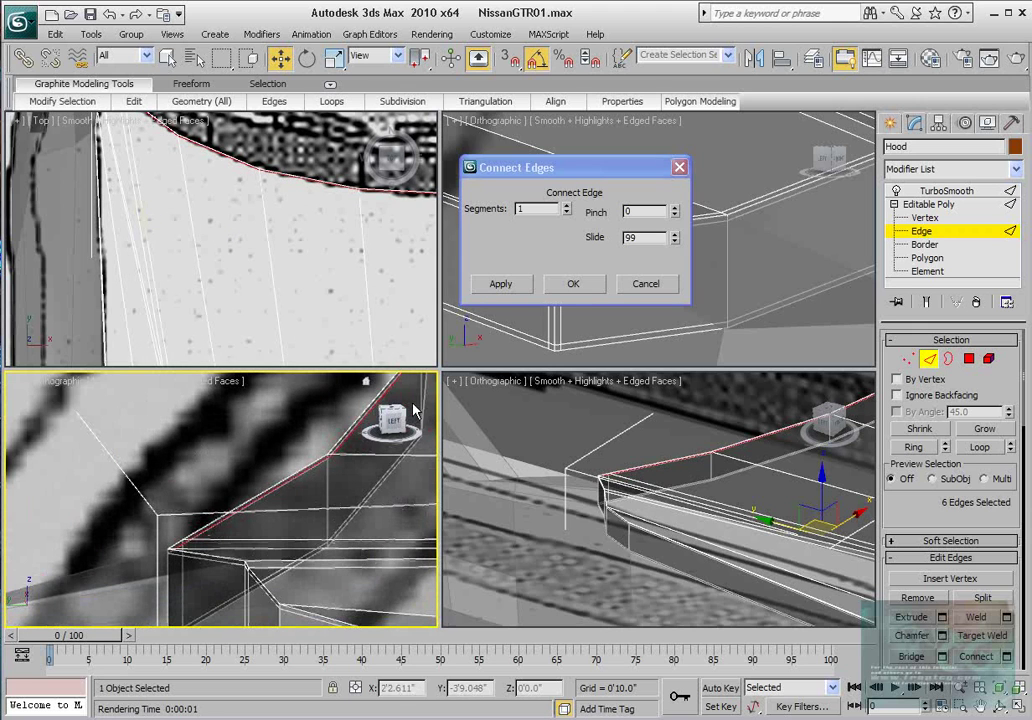
{"action": "left_click", "coordinate": [562, 285]}
- Ring-select the hood's upper lengthwise edges from the one starting near the side corner
{"action": "scroll", "coordinate": [199, 517], "scroll_direction": "up", "scroll_amount": 3}
{"action": "middle_click_drag", "start_coordinate": [199, 517], "coordinate": [336, 474]}
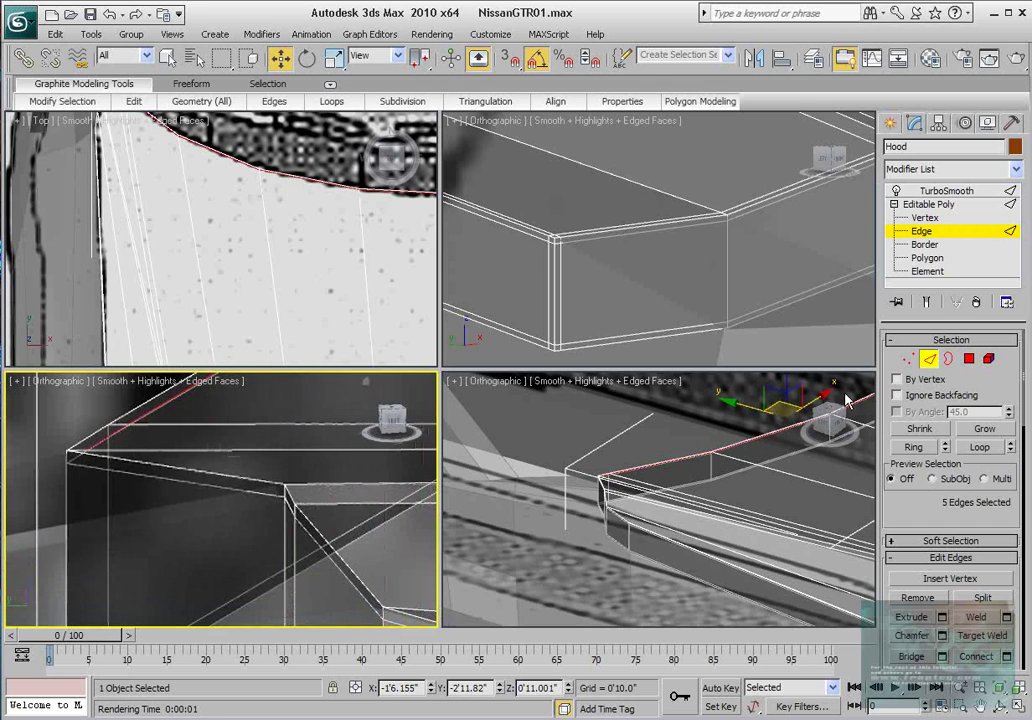
{"action": "left_click", "coordinate": [332, 451]}
{"action": "left_click", "coordinate": [928, 455]}
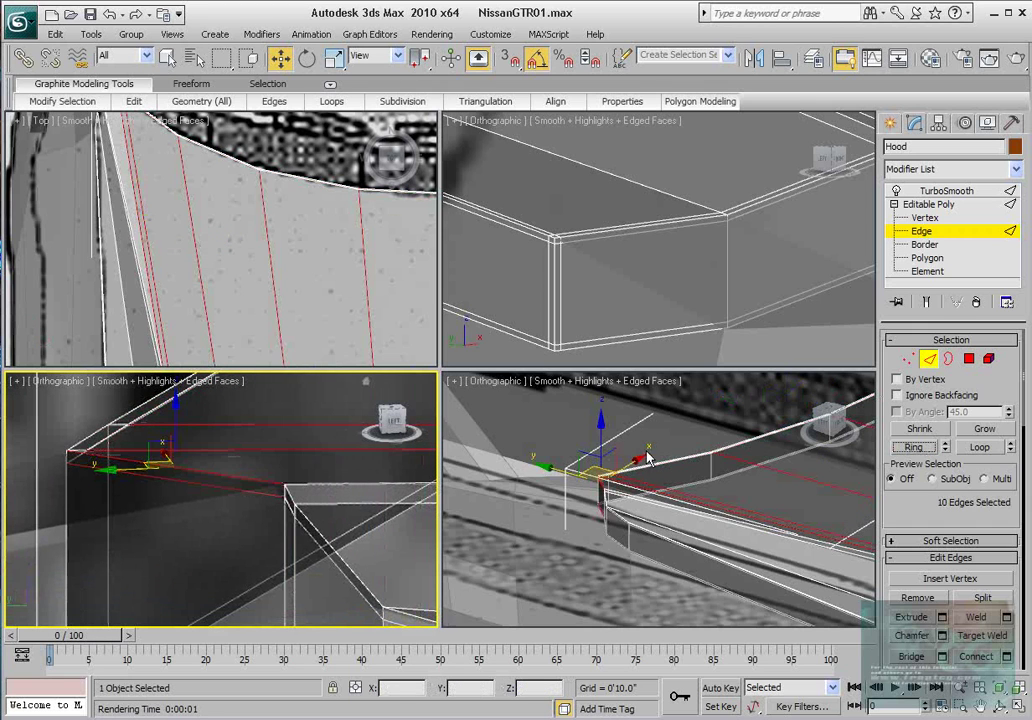
- Ring-select the outer side edges of the hood from the lengthwise edge next to the corner bend
{"action": "middle_click_drag", "start_coordinate": [304, 481], "coordinate": [223, 475], "text": "alt"}
{"action": "scroll", "coordinate": [223, 475], "scroll_direction": "down", "scroll_amount": 4}
{"action": "scroll", "coordinate": [231, 467], "scroll_direction": "up", "scroll_amount": 4}
{"action": "left_click", "coordinate": [290, 475]}
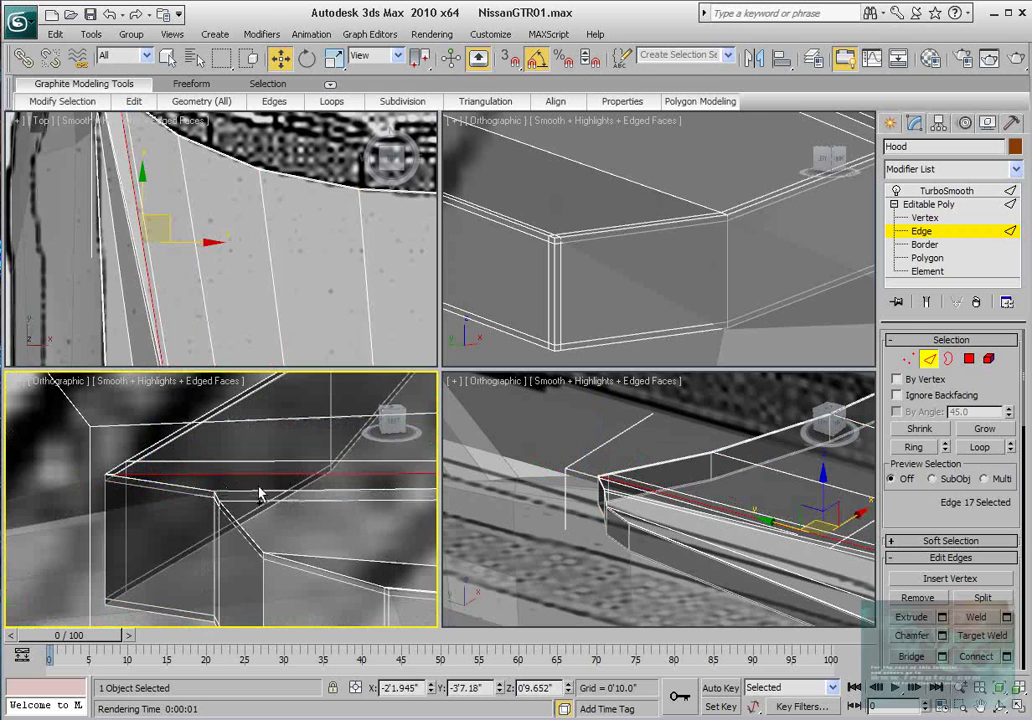
{"action": "left_click", "coordinate": [239, 490]}
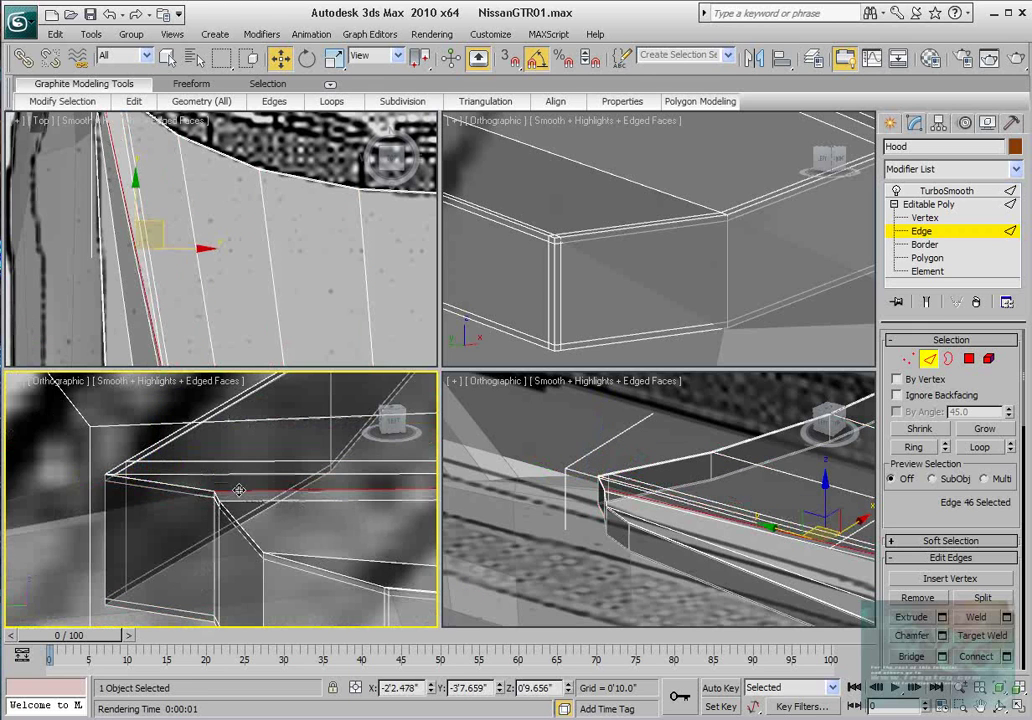
{"action": "left_click", "coordinate": [910, 449]}
- Examine the hood's windshield-side corner around the selected side edges and the new border loop
{"action": "mouse_move", "coordinate": [233, 476]}
{"action": "middle_mouse_down"}
{"action": "mouse_move", "coordinate": [201, 460]}
{"action": "mouse_move", "coordinate": [213, 477]}
{"action": "middle_mouse_up"}
{"action": "scroll", "coordinate": [216, 474], "scroll_direction": "down", "scroll_amount": 7}
{"action": "scroll", "coordinate": [224, 459], "scroll_direction": "up", "scroll_amount": 4}
{"action": "left_click_drag", "start_coordinate": [142, 458], "coordinate": [172, 530], "text": "alt"}
{"action": "middle_click_drag", "start_coordinate": [158, 508], "coordinate": [161, 571]}
{"action": "left_click_drag", "start_coordinate": [173, 405], "coordinate": [262, 489], "text": "alt"}
{"action": "scroll", "coordinate": [281, 422], "scroll_direction": "up", "scroll_amount": 5}
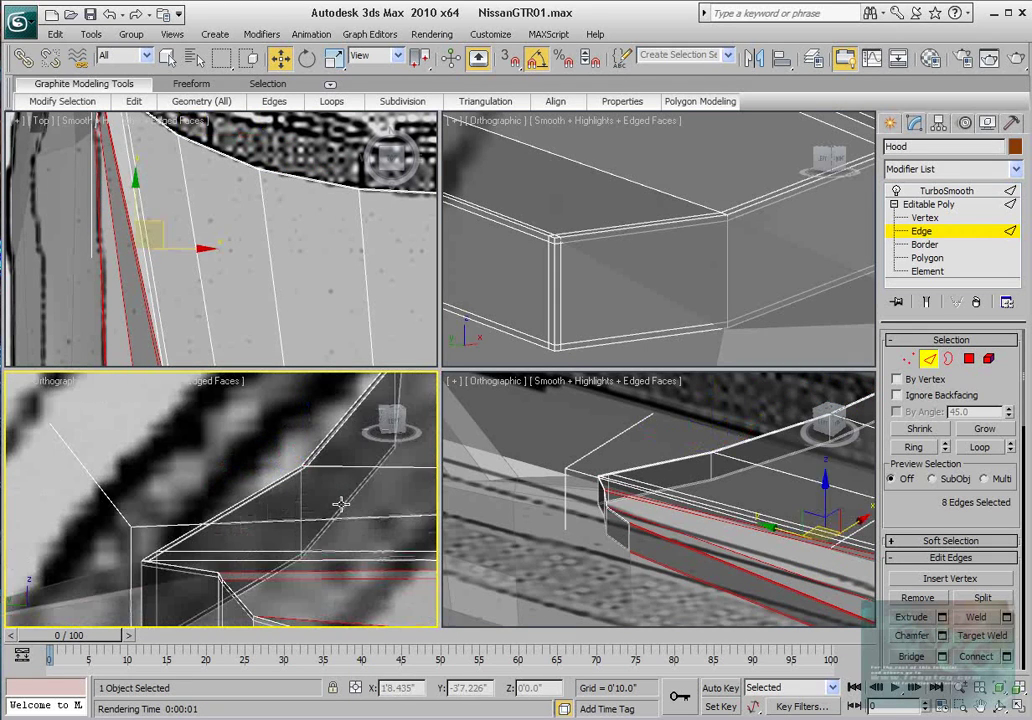
{"action": "scroll", "coordinate": [250, 412], "scroll_direction": "down", "scroll_amount": 4}
{"action": "middle_click_drag", "start_coordinate": [218, 467], "coordinate": [336, 481]}
{"action": "scroll", "coordinate": [333, 479], "scroll_direction": "up", "scroll_amount": 4}
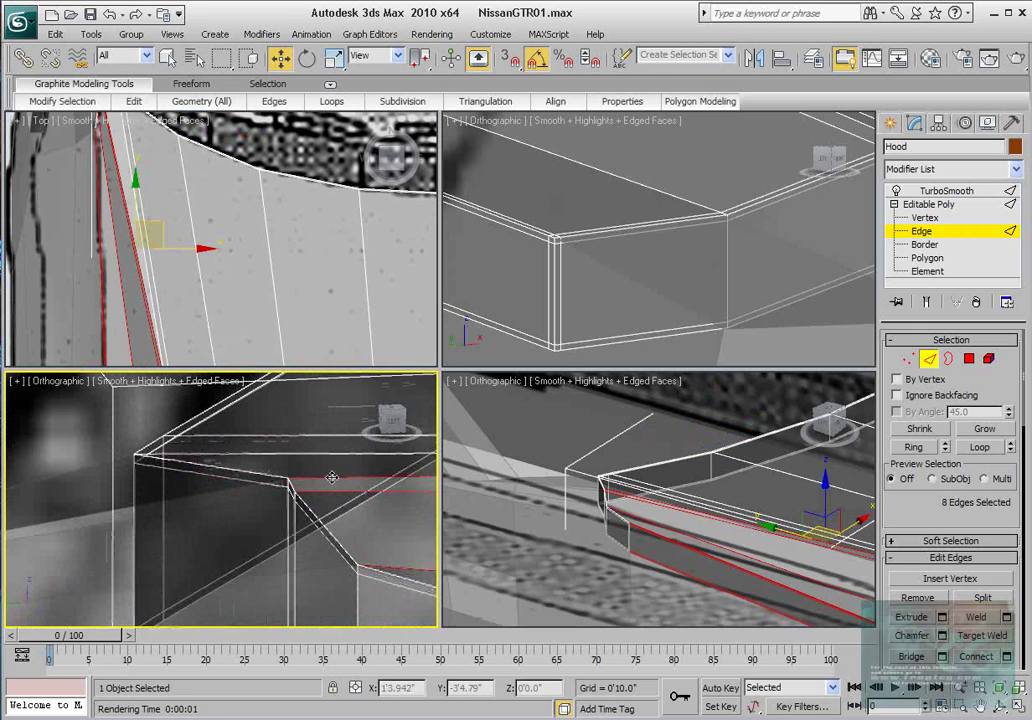
{"action": "middle_click_drag", "start_coordinate": [279, 452], "coordinate": [357, 456]}
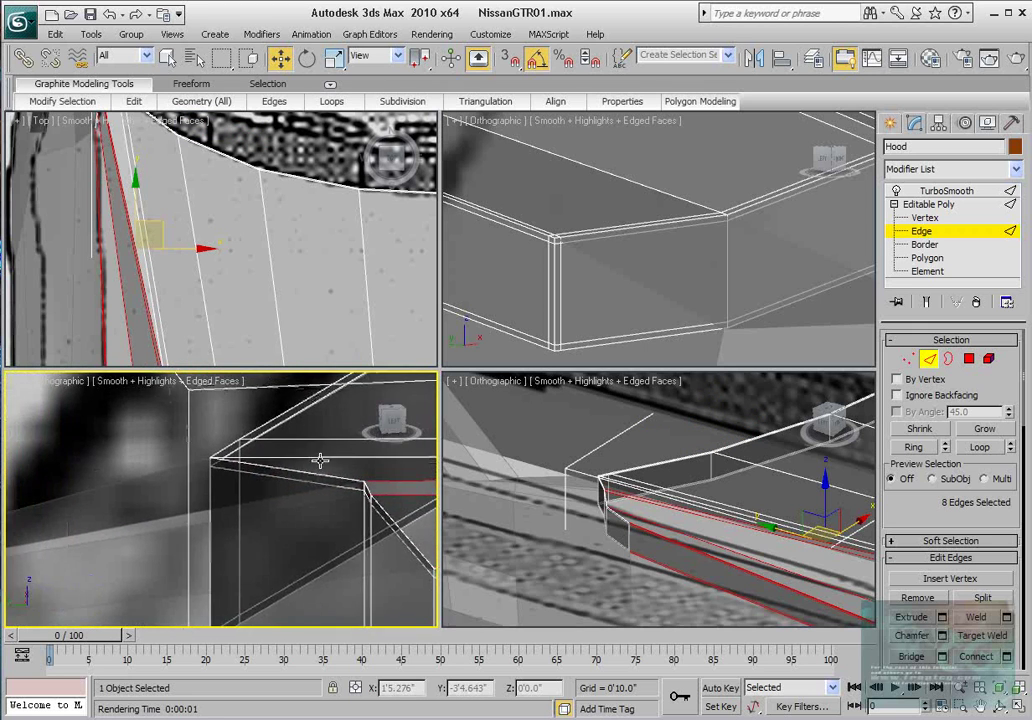
{"action": "scroll", "coordinate": [252, 443], "scroll_direction": "up", "scroll_amount": 4}
- Check the short corner edge and its end vertex at the hood's windshield corner, and return to Edge mode
{"action": "left_click", "coordinate": [220, 418]}
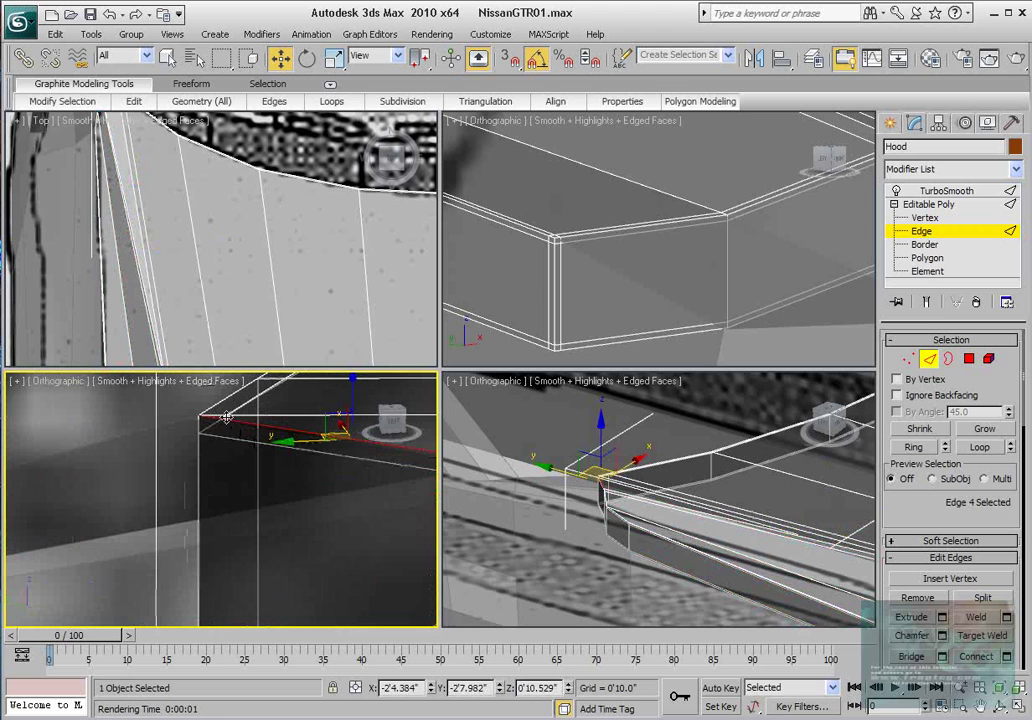
{"action": "key", "text": "1"}
{"action": "left_click", "coordinate": [222, 415]}
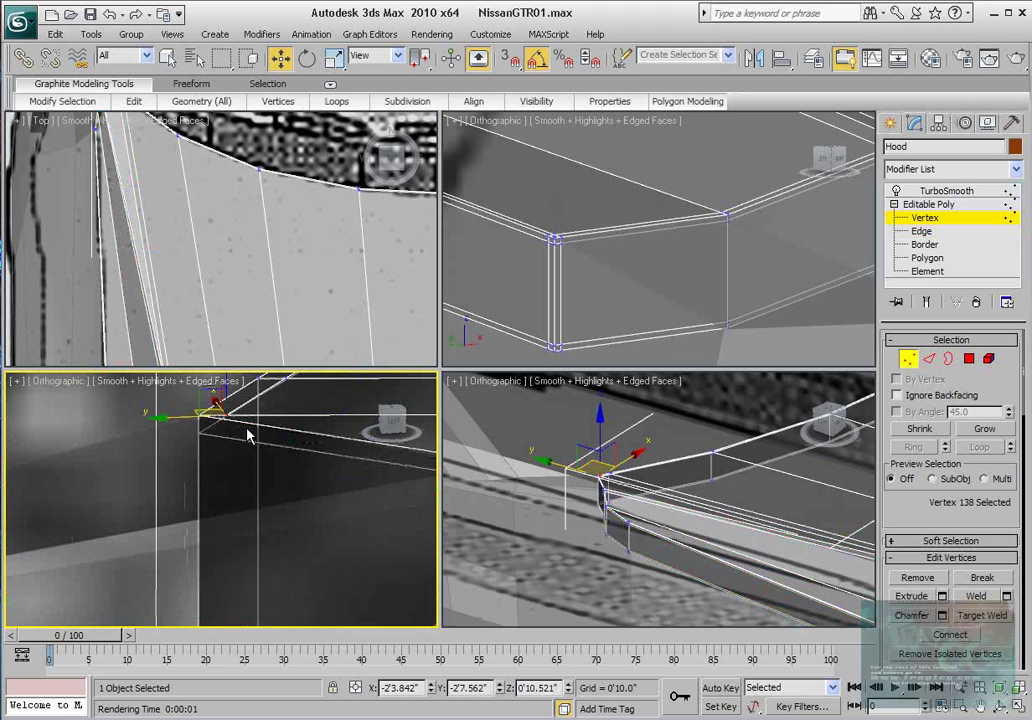
{"action": "middle_click_drag", "start_coordinate": [248, 435], "coordinate": [306, 486], "text": "alt"}
{"action": "key", "text": "2"}
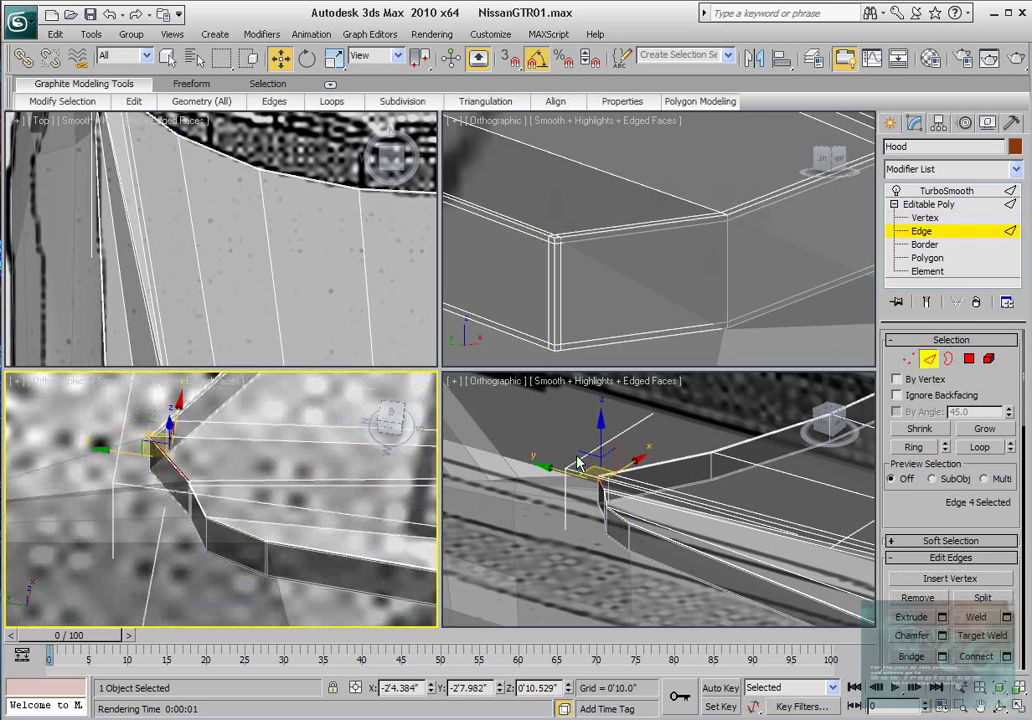
- Select the lengthwise edges along the hood's outer side, from the paired edges at the corner bend down to the lower border
{"action": "double_click", "coordinate": [270, 481]}
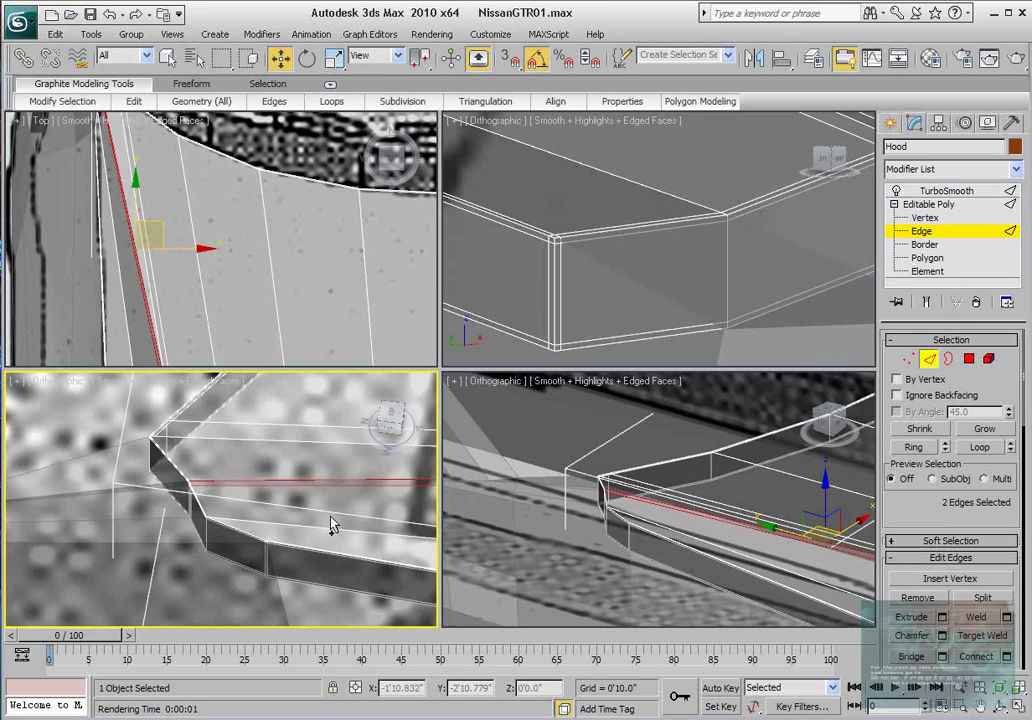
{"action": "left_click_drag", "start_coordinate": [330, 505], "coordinate": [350, 580], "text": "ctrl"}
{"action": "middle_click_drag", "start_coordinate": [371, 554], "coordinate": [297, 505], "text": "alt"}
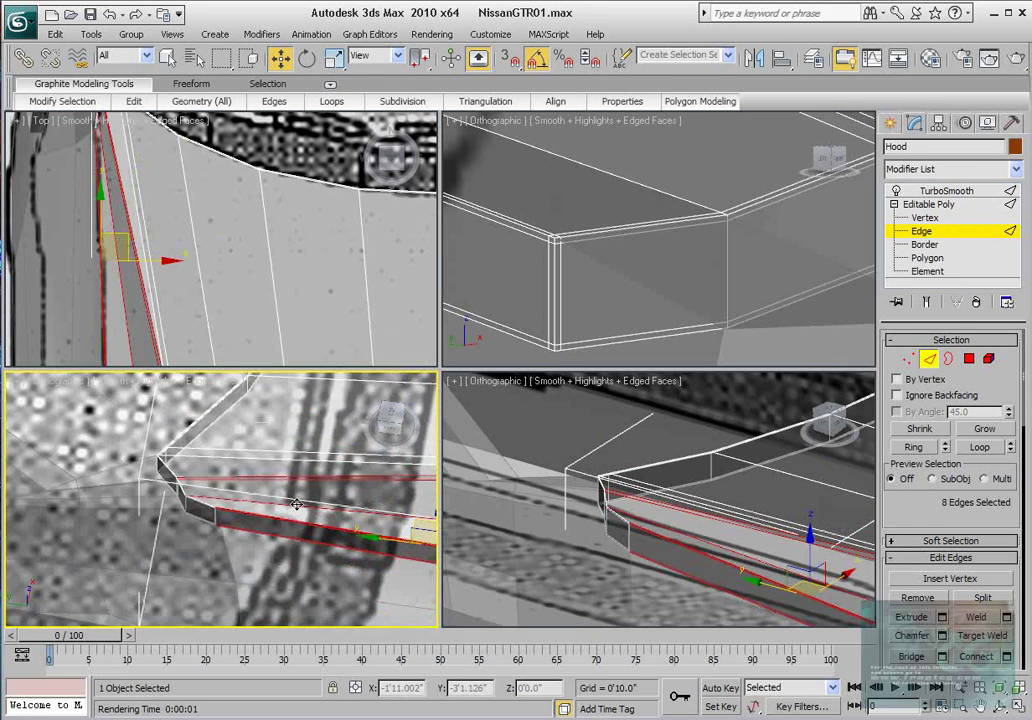
{"action": "scroll", "coordinate": [296, 505], "scroll_direction": "up", "scroll_amount": 5}
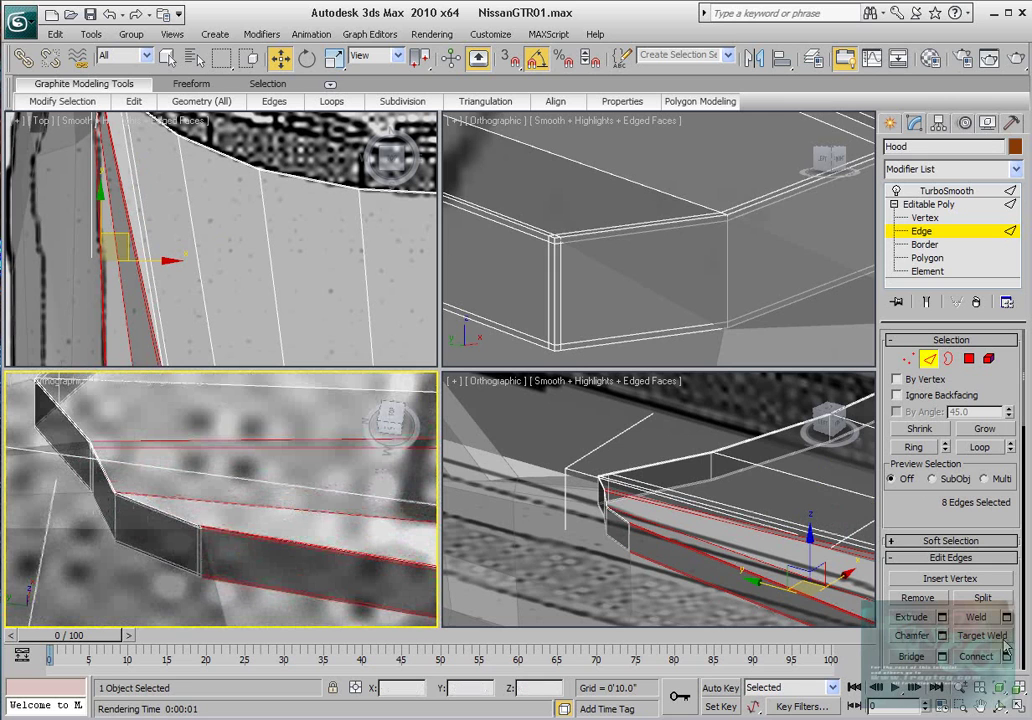
- Preview Connect Edges on the selected side edges with 1 segment, pinch 0 and slide -99
{"action": "left_click", "coordinate": [1006, 656]}
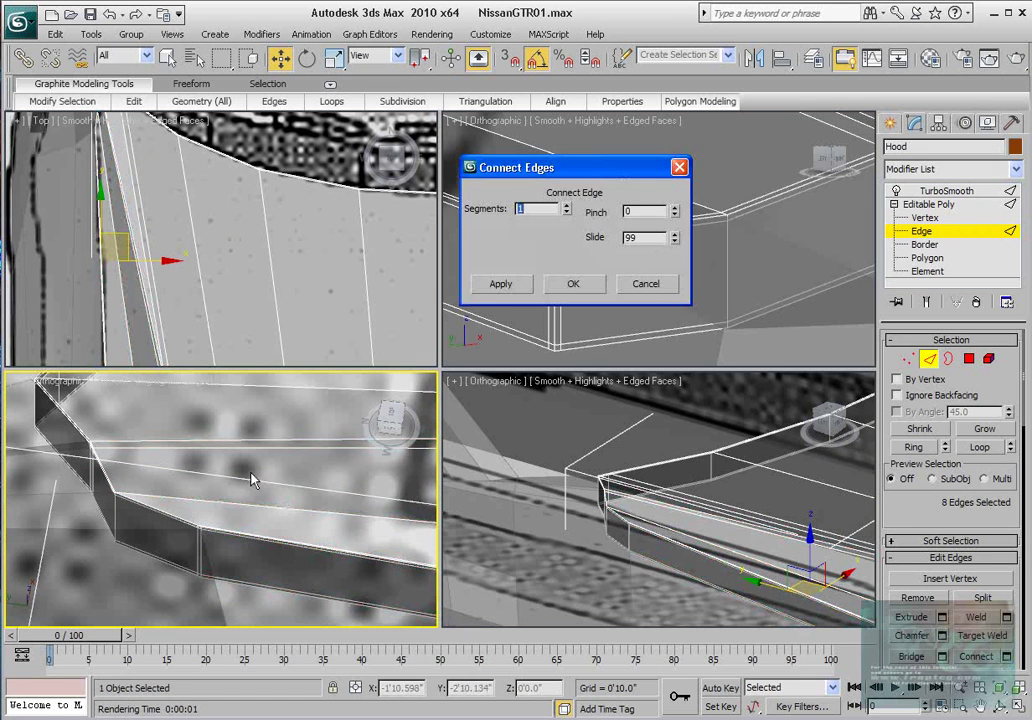
{"action": "scroll", "coordinate": [236, 490], "scroll_direction": "down", "scroll_amount": 5}
{"action": "scroll", "coordinate": [233, 491], "scroll_direction": "up", "scroll_amount": 3}
{"action": "left_click_drag", "start_coordinate": [675, 241], "coordinate": [634, 92]}
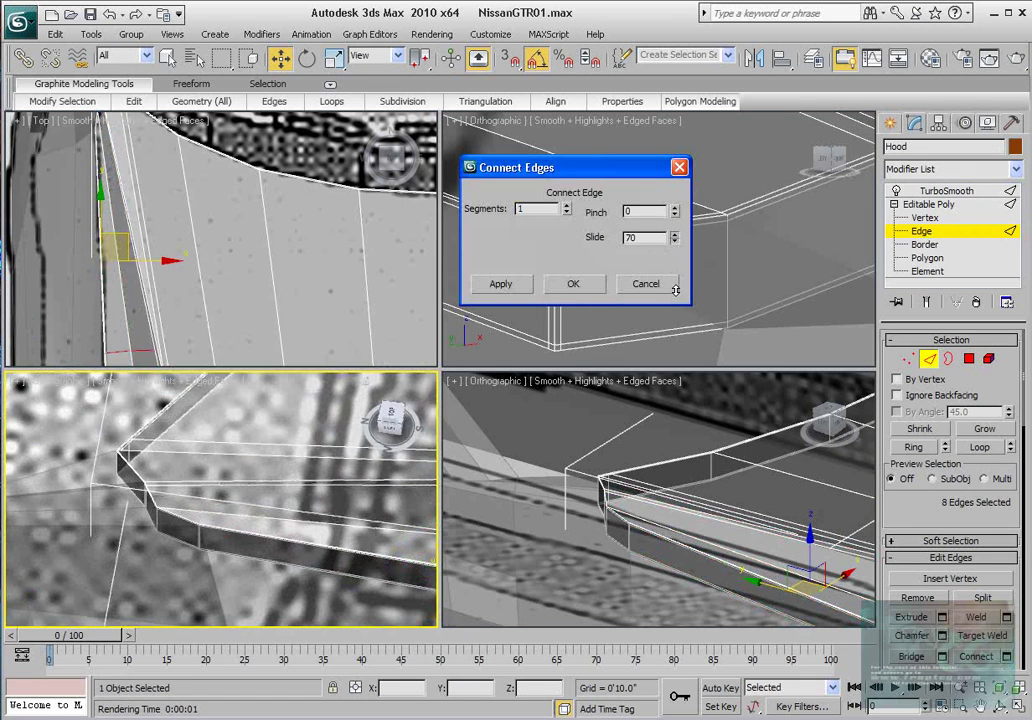
{"action": "left_click_drag", "start_coordinate": [675, 303], "coordinate": [687, 571]}
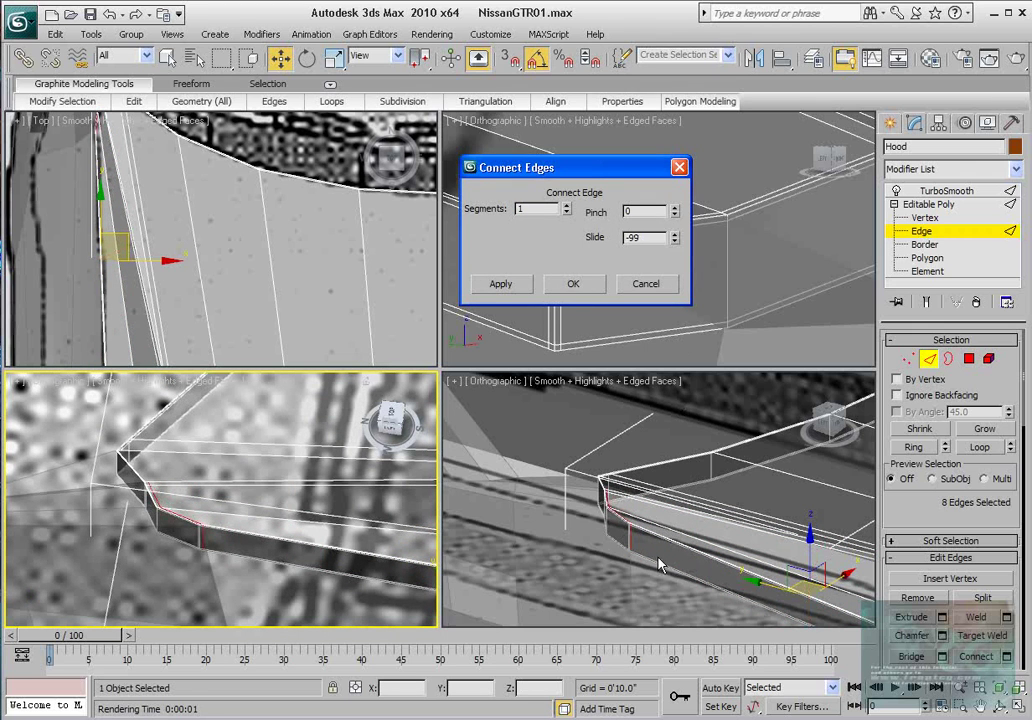
{"action": "scroll", "coordinate": [254, 543], "scroll_direction": "up", "scroll_amount": 4}
{"action": "scroll", "coordinate": [258, 551], "scroll_direction": "up", "scroll_amount": 2}
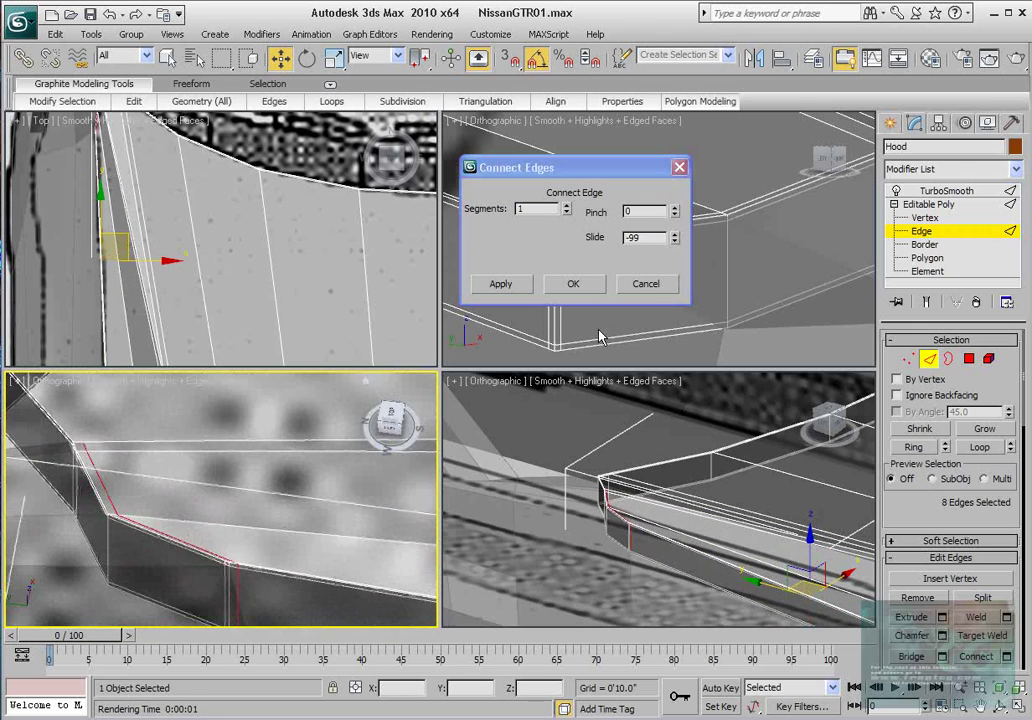
{"action": "left_click", "coordinate": [676, 242]}
{"action": "left_click", "coordinate": [675, 235]}
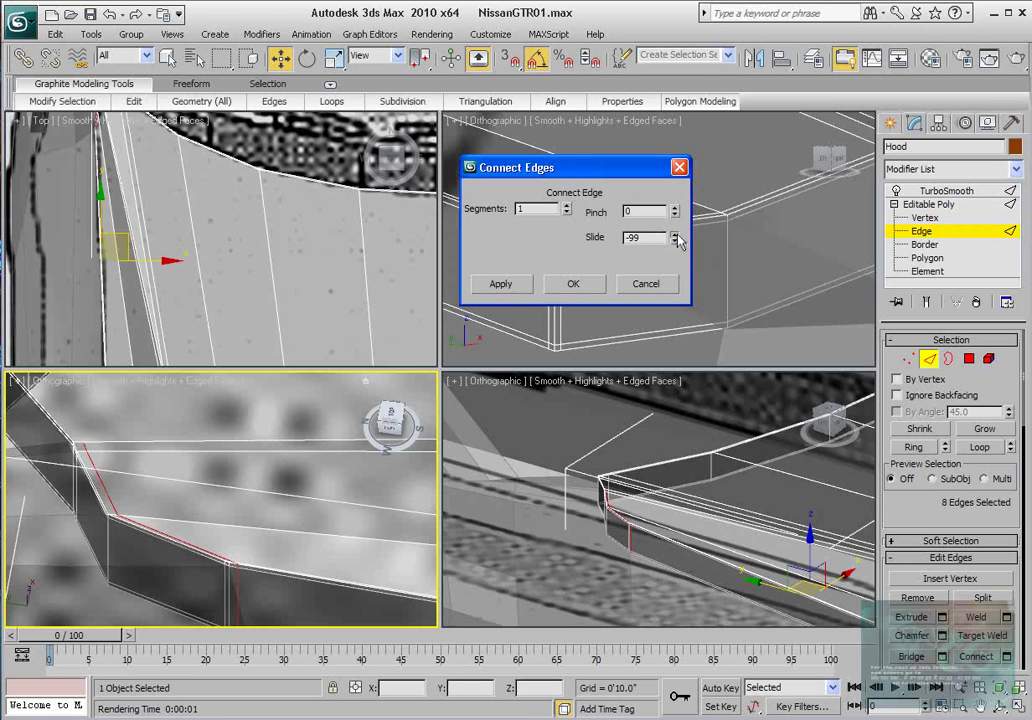
{"action": "left_click", "coordinate": [907, 360]}
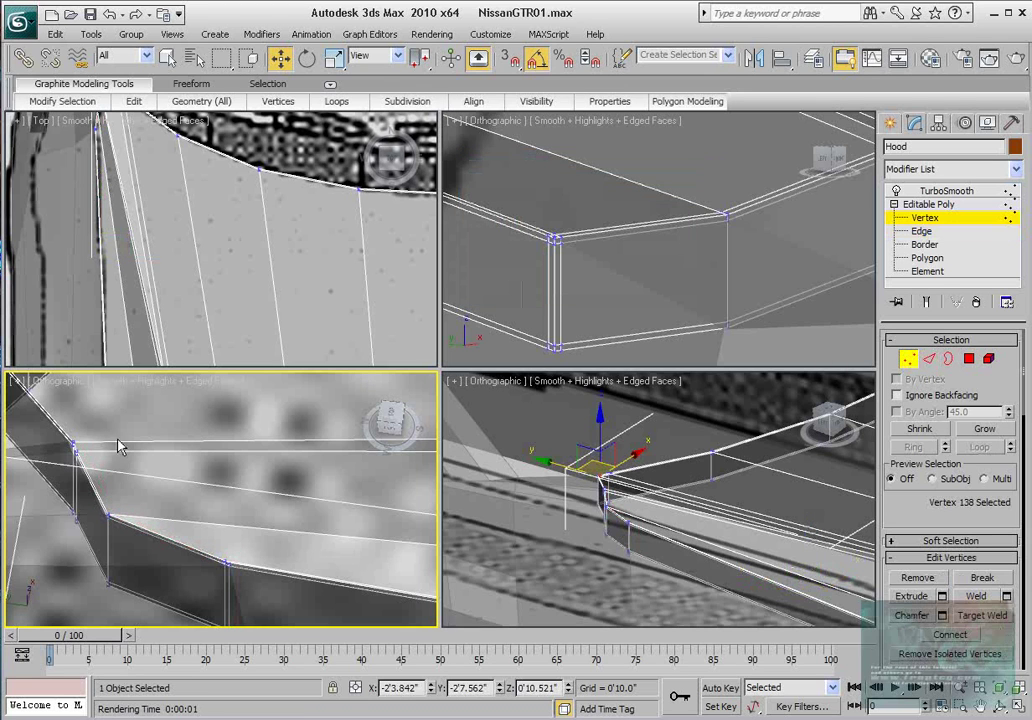
{"action": "left_click", "coordinate": [930, 360]}
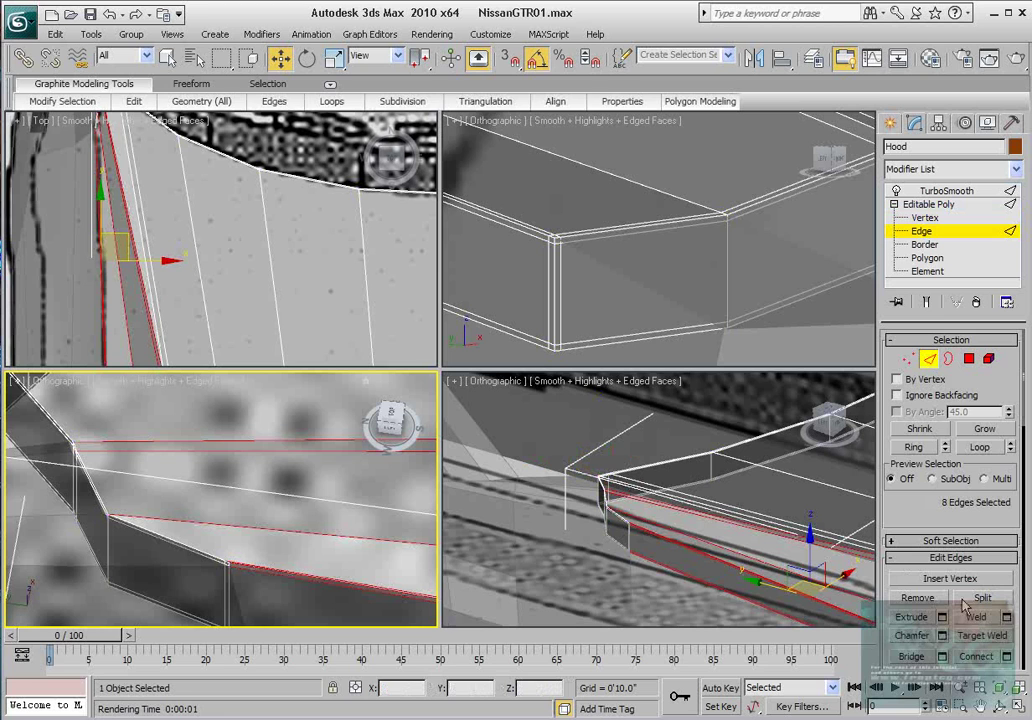
{"action": "left_click", "coordinate": [941, 637]}
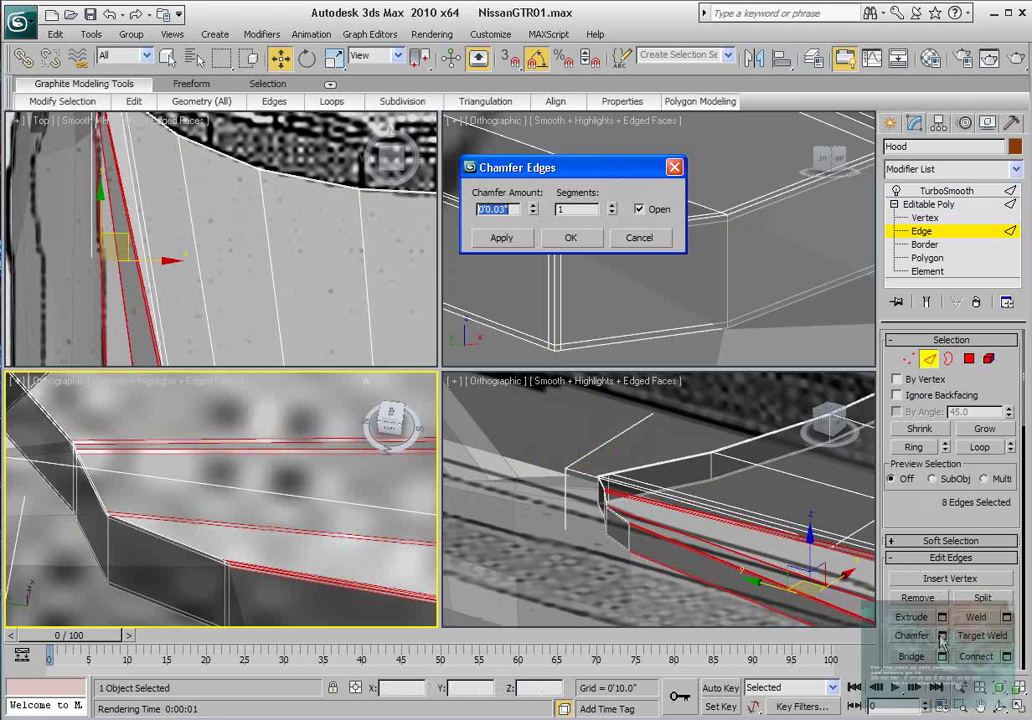
{"action": "key", "text": "Return"}
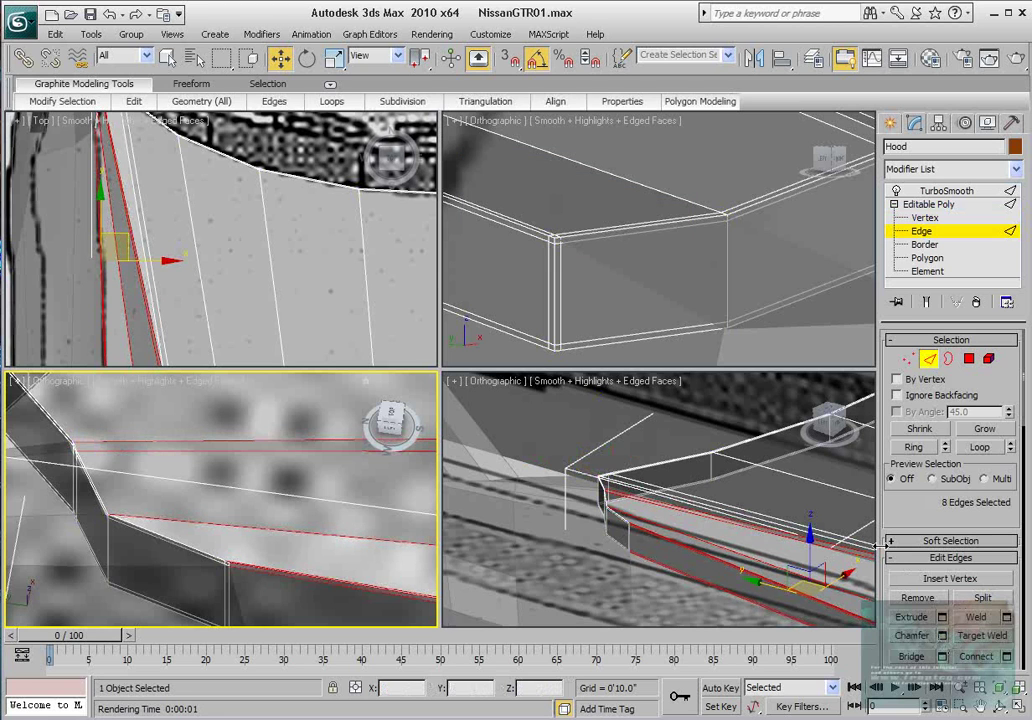
- Connect the selected side edges with the one-segment, slide -99 settings, and switch to Vertex sub-object mode
{"action": "left_click", "coordinate": [1007, 657]}
{"action": "left_click", "coordinate": [583, 282]}
{"action": "left_click", "coordinate": [910, 361]}
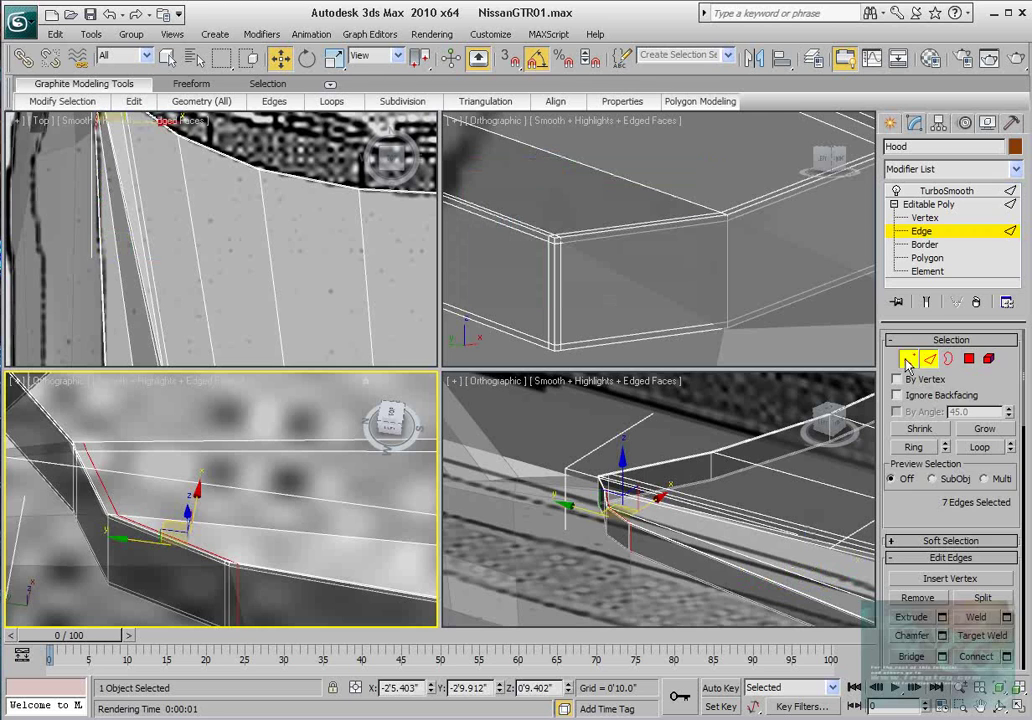
- Select the new loop's end vertex at the corner bend and the hood's outer corner vertex, and connect them with an edge
{"action": "middle_click_drag", "start_coordinate": [85, 438], "coordinate": [178, 513]}
{"action": "left_click", "coordinate": [177, 515]}
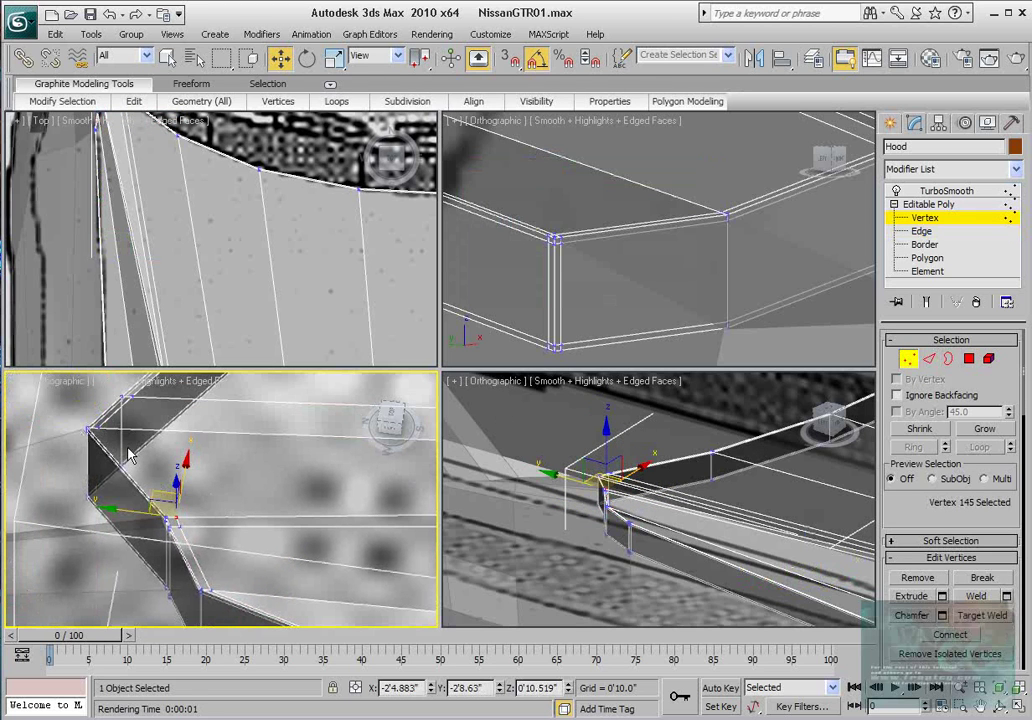
{"action": "left_click", "coordinate": [92, 429], "text": "ctrl"}
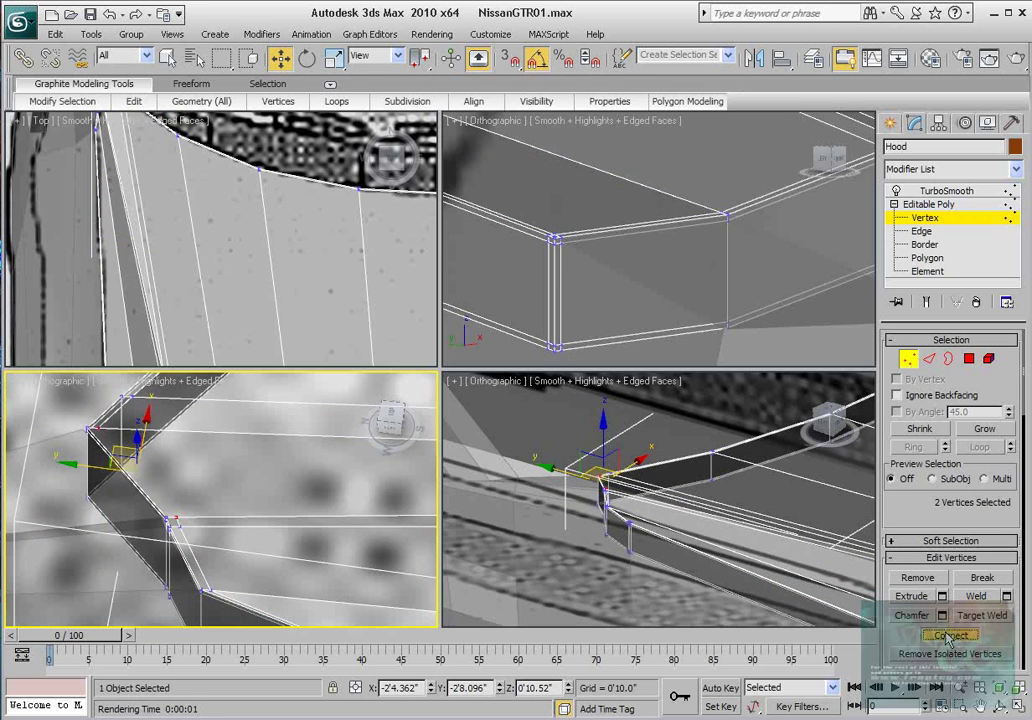
{"action": "middle_click_drag", "start_coordinate": [290, 530], "coordinate": [256, 500], "text": "alt"}
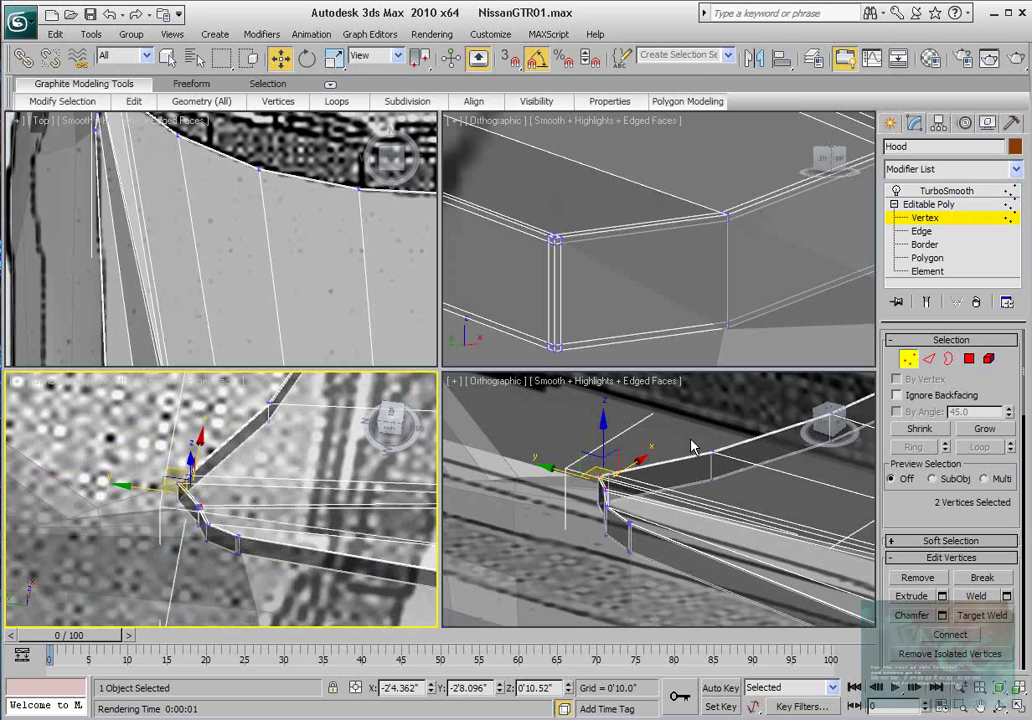
- Show the end result with TurboSmooth and test-render the hood's windshield corner from the orthographic and Top views
{"action": "left_click", "coordinate": [926, 301]}
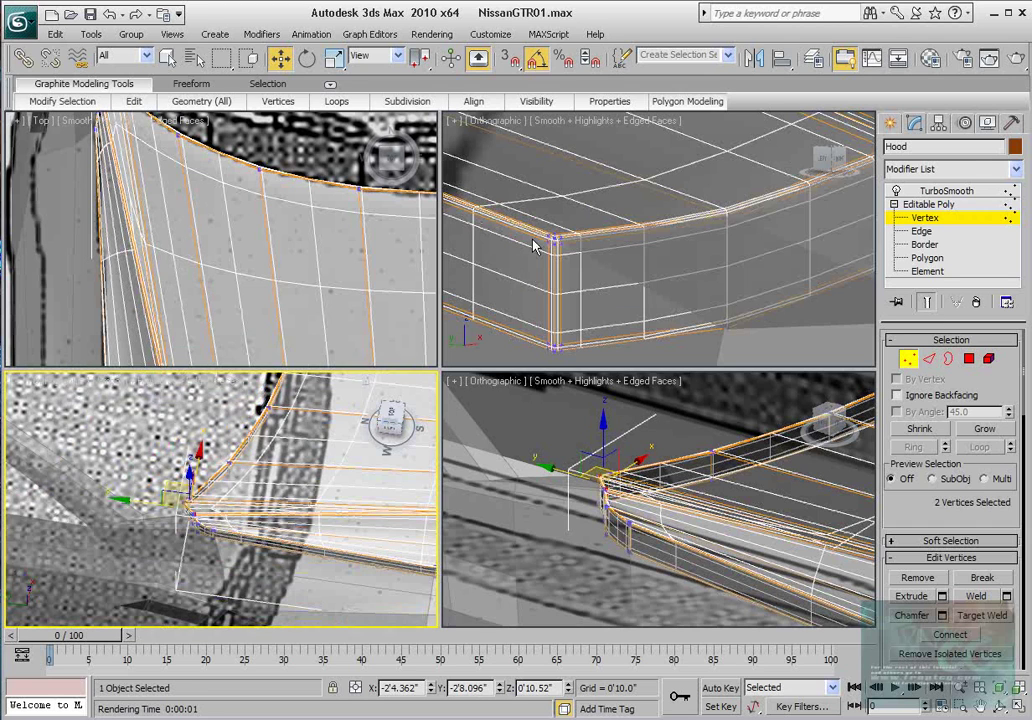
{"action": "left_click", "coordinate": [992, 57]}
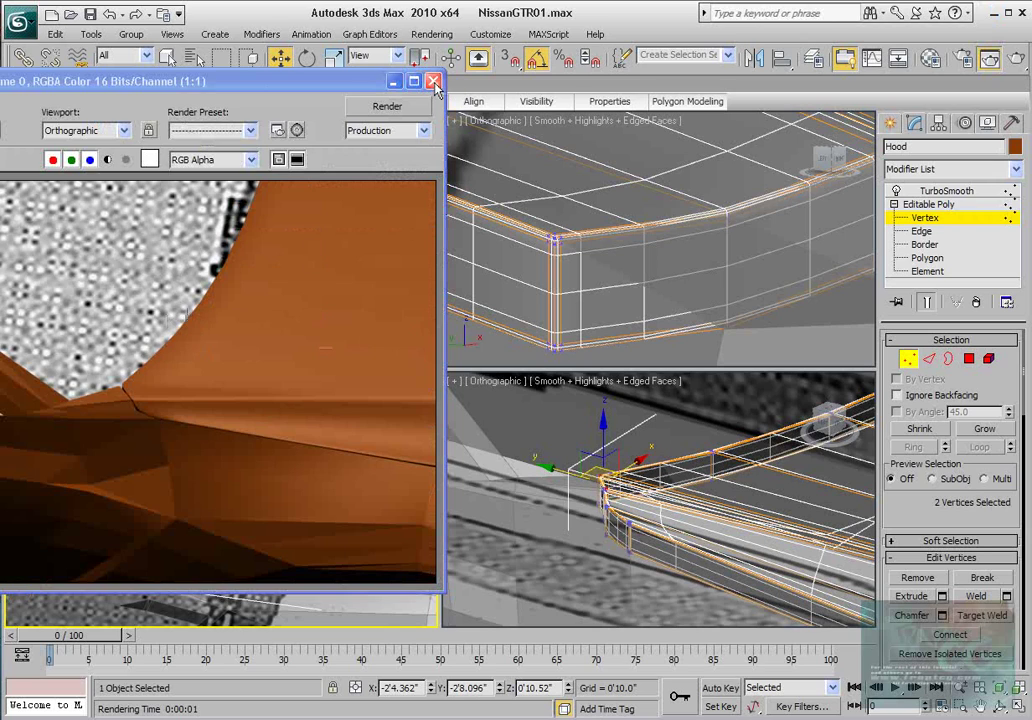
{"action": "left_click", "coordinate": [433, 80]}
{"action": "middle_click_drag", "start_coordinate": [455, 415], "coordinate": [530, 474], "text": "alt"}
{"action": "scroll", "coordinate": [241, 242], "scroll_direction": "down", "scroll_amount": 5}
{"action": "scroll", "coordinate": [203, 283], "scroll_direction": "up", "scroll_amount": 4}
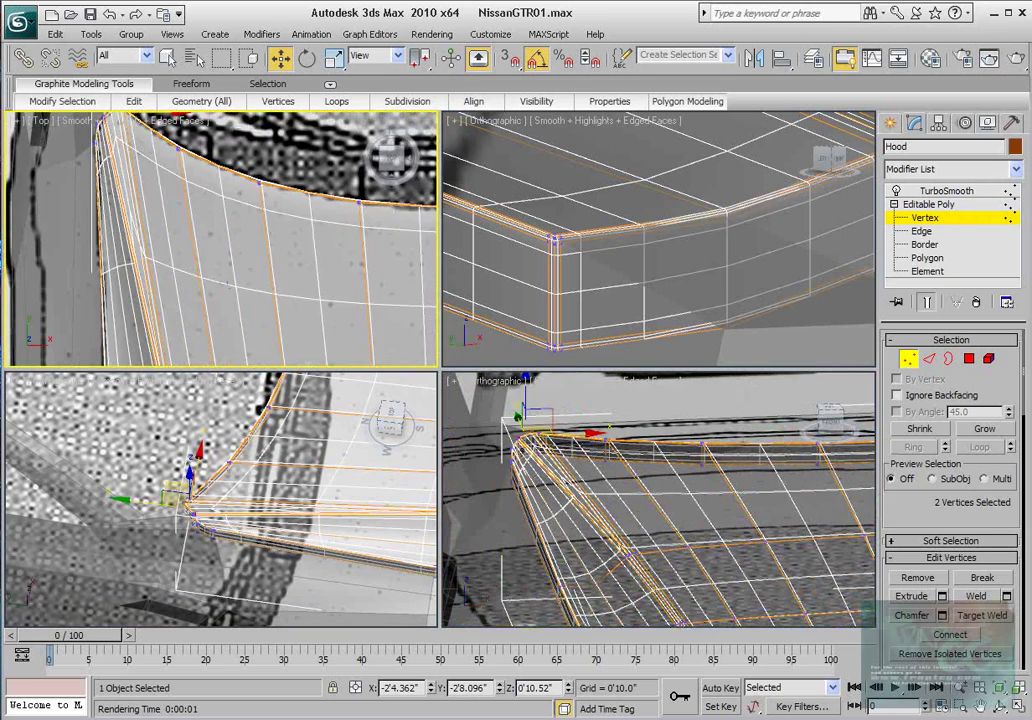
{"action": "key", "text": "shift+q"}
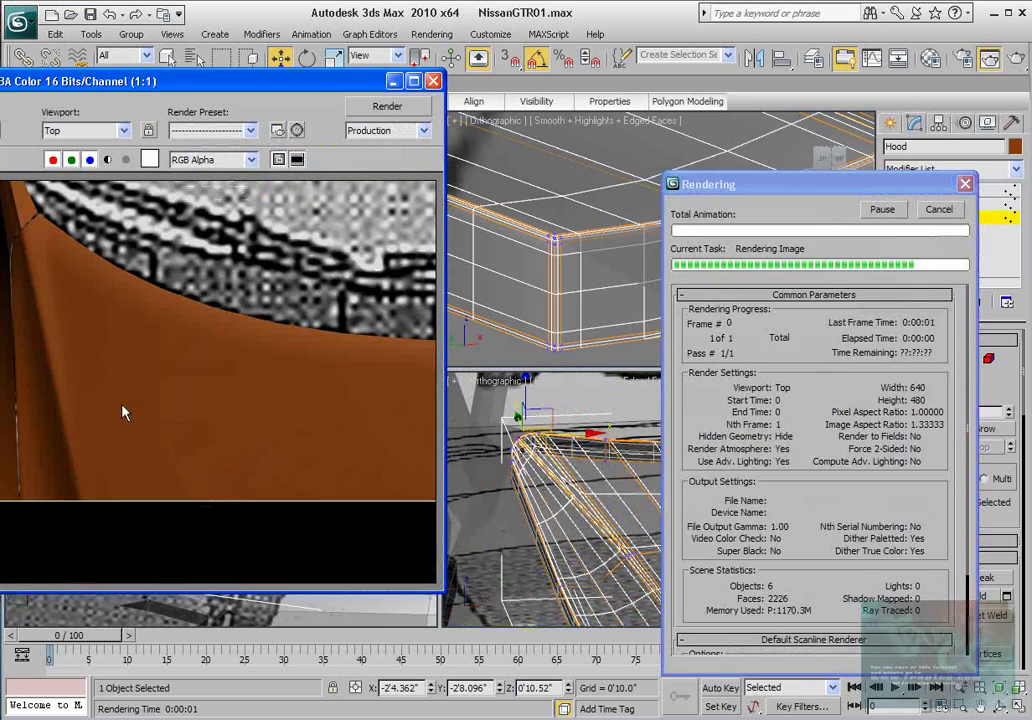
{"action": "left_click", "coordinate": [433, 82]}
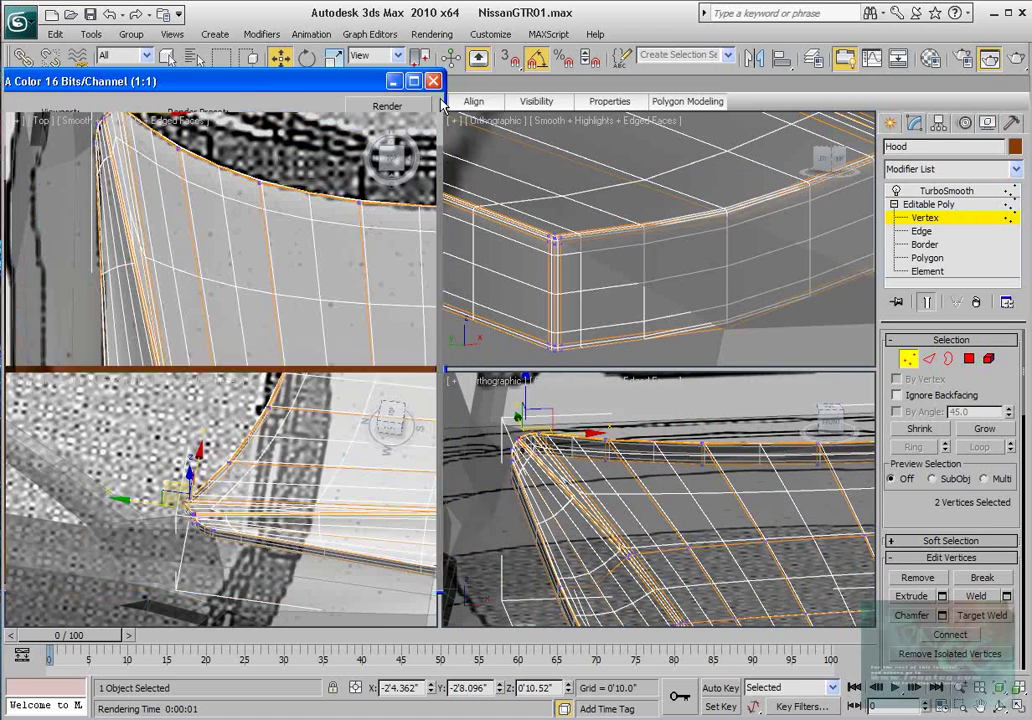
- Frame the entire hood half in an orthographic view and test-render its smoothed surface
{"action": "middle_click_drag", "start_coordinate": [780, 568], "coordinate": [634, 486]}
{"action": "scroll", "coordinate": [626, 498], "scroll_direction": "down", "scroll_amount": 4}
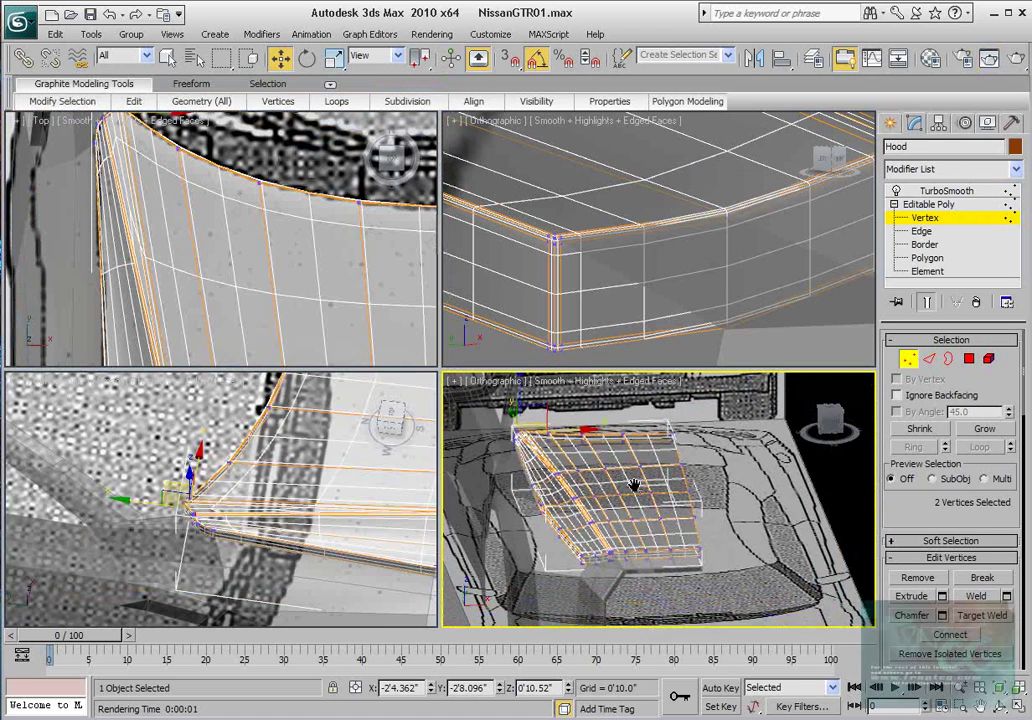
{"action": "left_click", "coordinate": [1018, 59]}
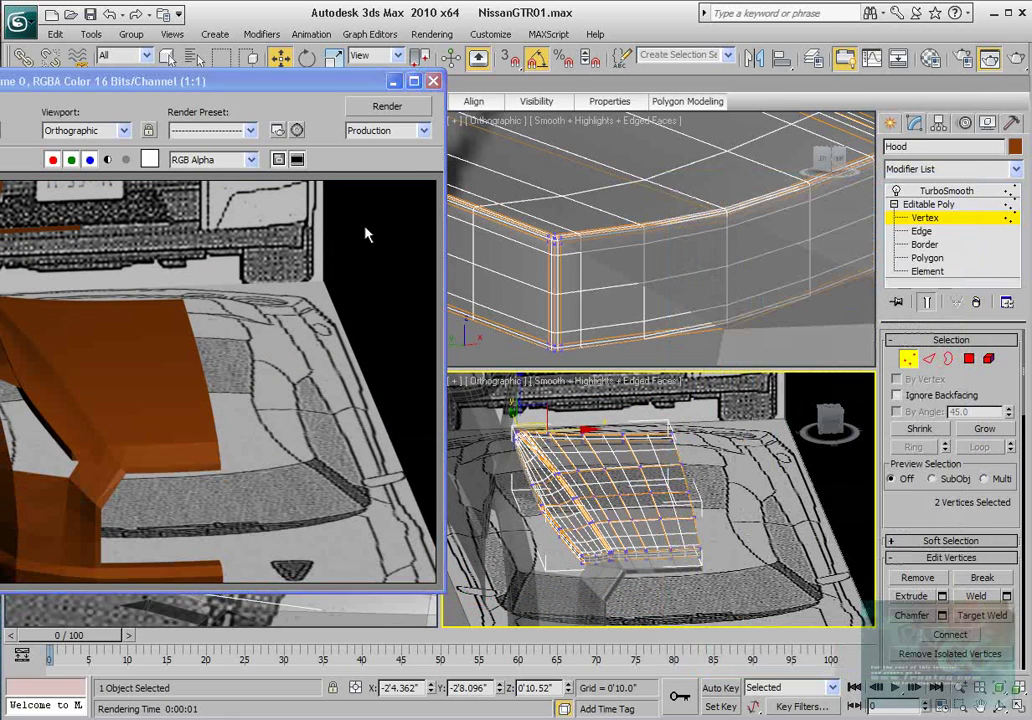
{"action": "left_click", "coordinate": [433, 81]}
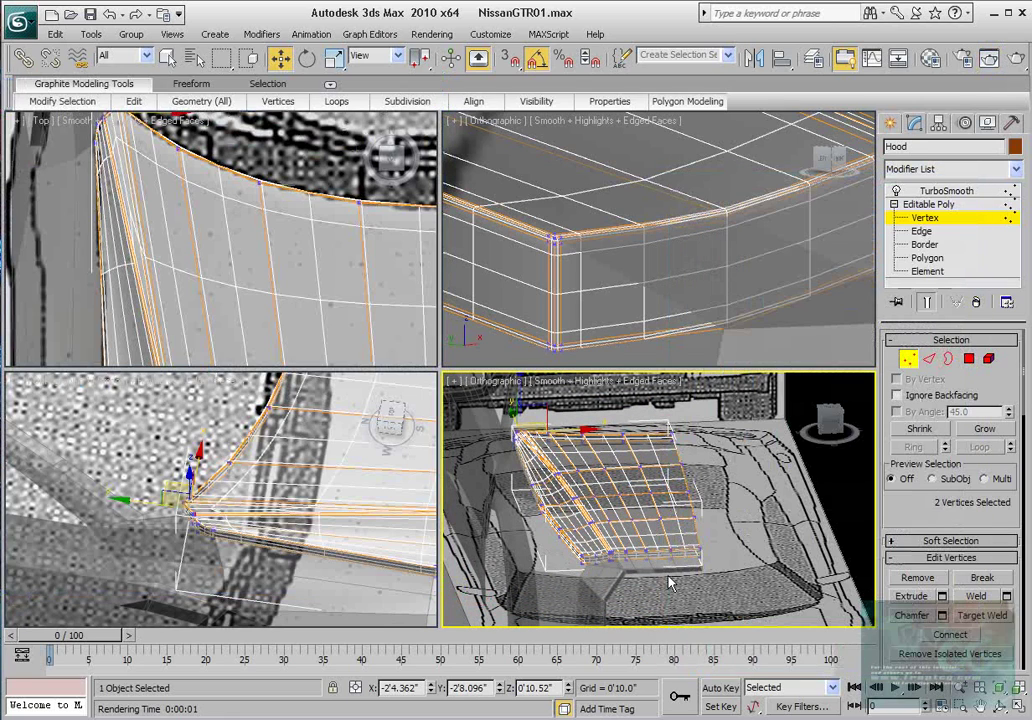
- Turn off the end-result display and test-render the unsmoothed hood near its lower border
{"action": "scroll", "coordinate": [670, 583], "scroll_direction": "up", "scroll_amount": 2}
{"action": "middle_click_drag", "start_coordinate": [670, 583], "coordinate": [665, 521]}
{"action": "scroll", "coordinate": [606, 496], "scroll_direction": "up", "scroll_amount": 4}
{"action": "middle_click_drag", "start_coordinate": [573, 473], "coordinate": [602, 487]}
{"action": "scroll", "coordinate": [221, 485], "scroll_direction": "down", "scroll_amount": 6}
{"action": "scroll", "coordinate": [222, 487], "scroll_direction": "up", "scroll_amount": 8}
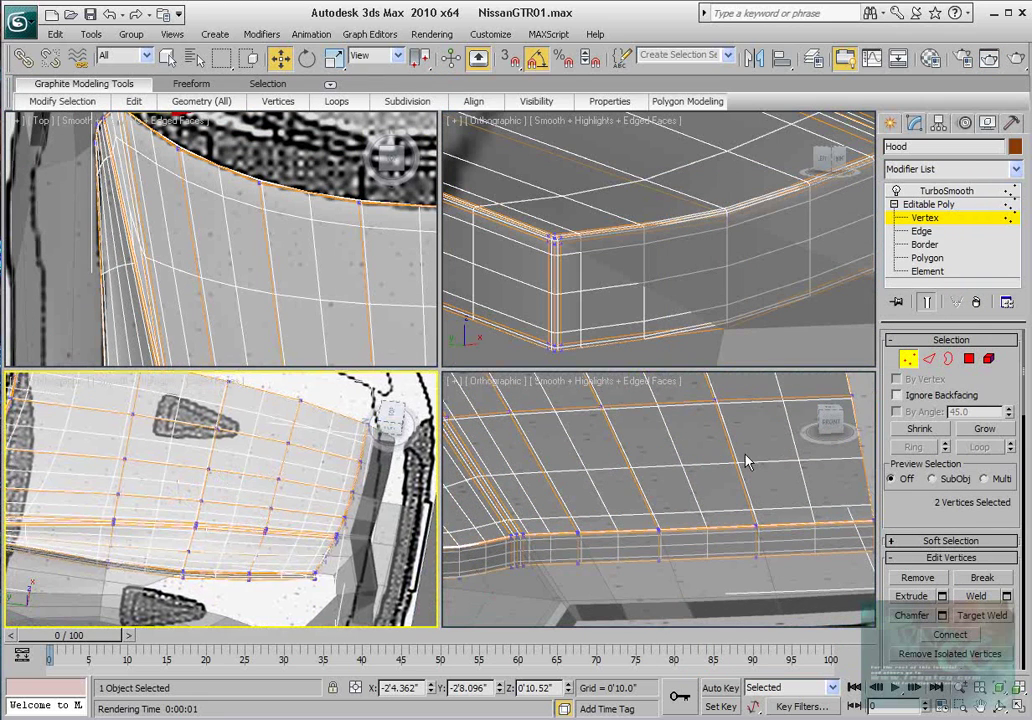
{"action": "left_click", "coordinate": [927, 302]}
{"action": "scroll", "coordinate": [645, 500], "scroll_direction": "up", "scroll_amount": 4}
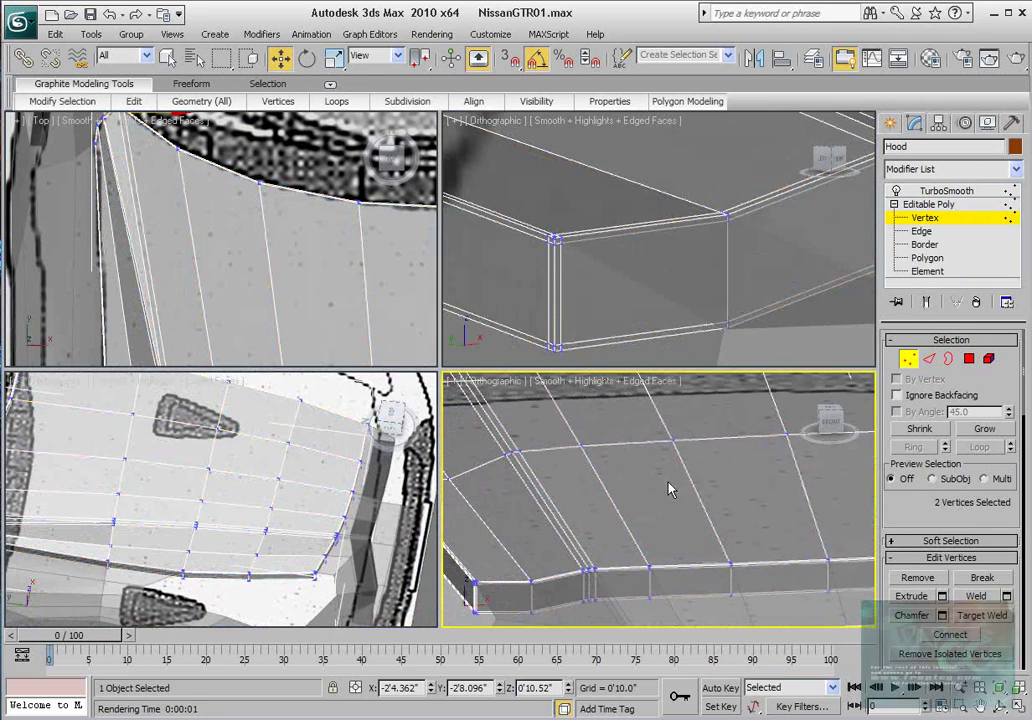
{"action": "left_click", "coordinate": [989, 58]}
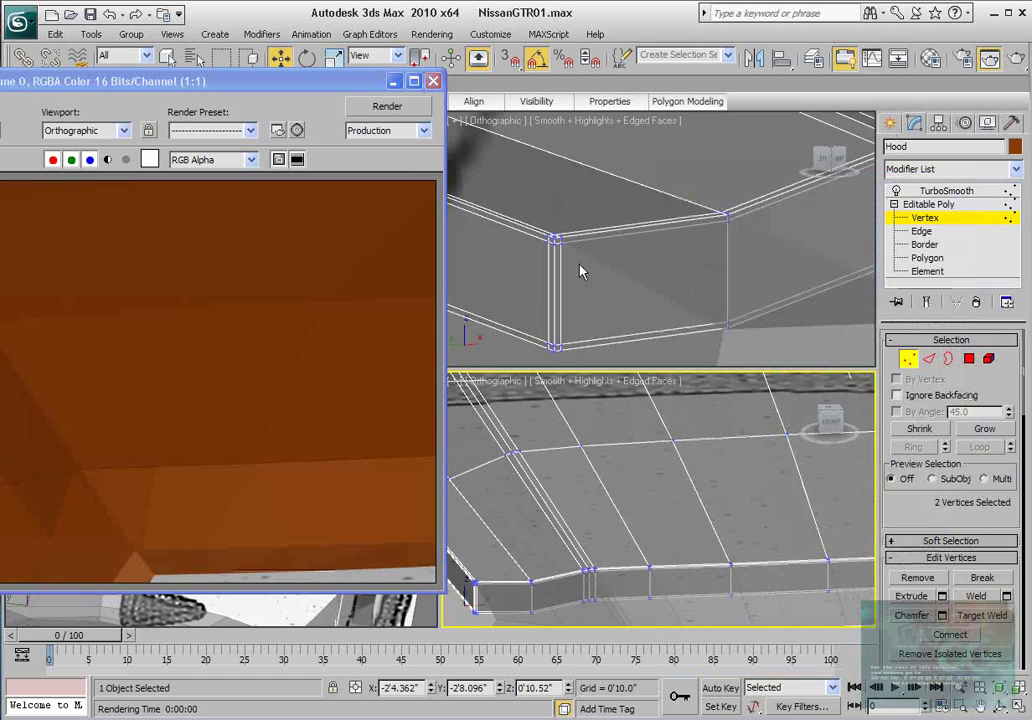
{"action": "left_click", "coordinate": [433, 80]}
{"action": "scroll", "coordinate": [723, 447], "scroll_direction": "up", "scroll_amount": 4}
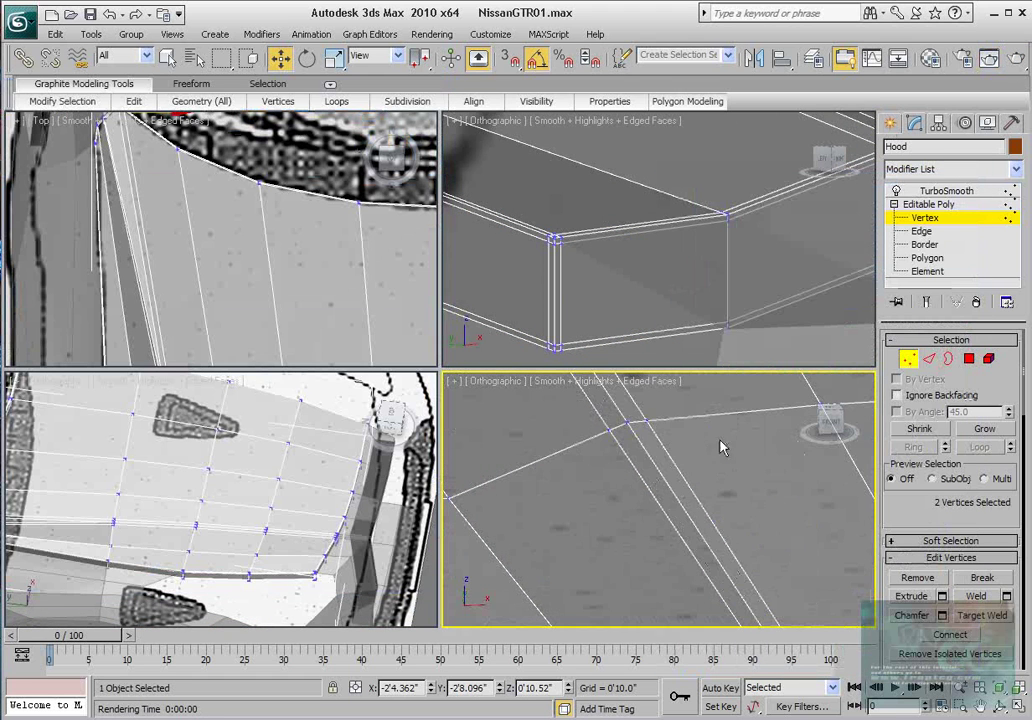
- Check the middle vertex of the lengthwise crease, turn the end-result display back on and re-render the hood
{"action": "left_click", "coordinate": [624, 422]}
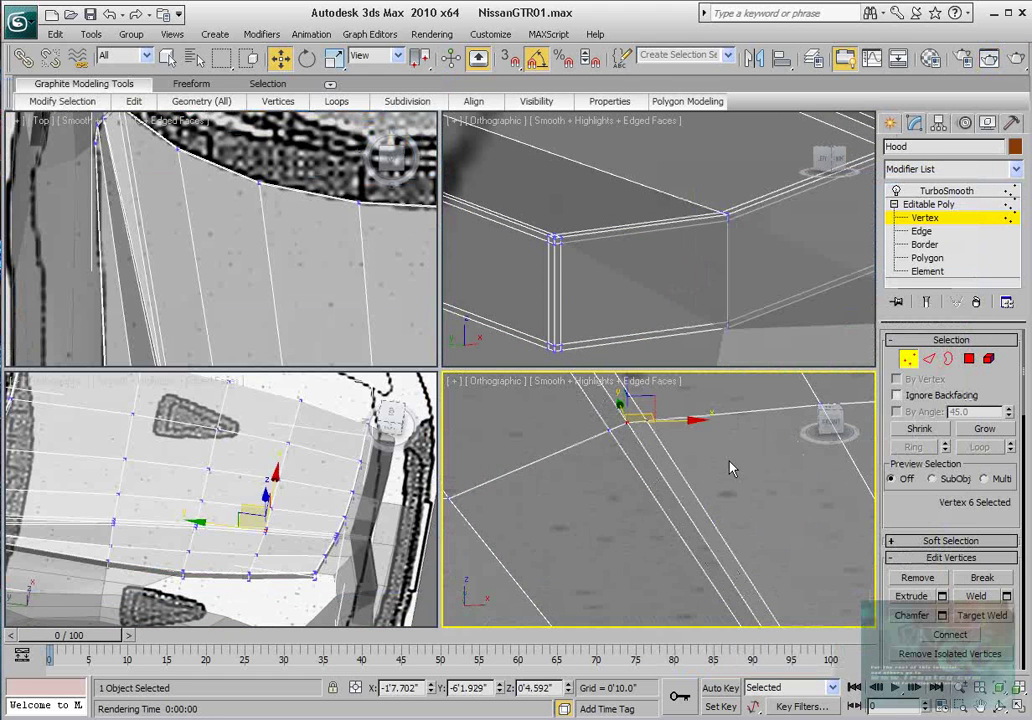
{"action": "scroll", "coordinate": [730, 468], "scroll_direction": "down", "scroll_amount": 6}
{"action": "left_click", "coordinate": [927, 301]}
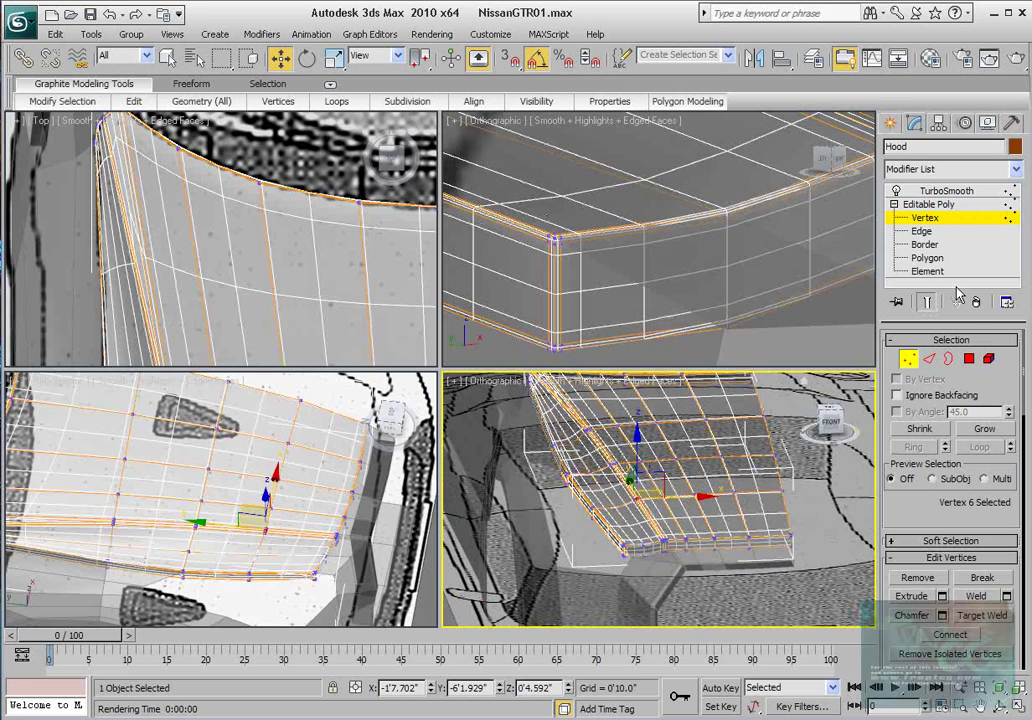
{"action": "left_click", "coordinate": [1015, 60]}
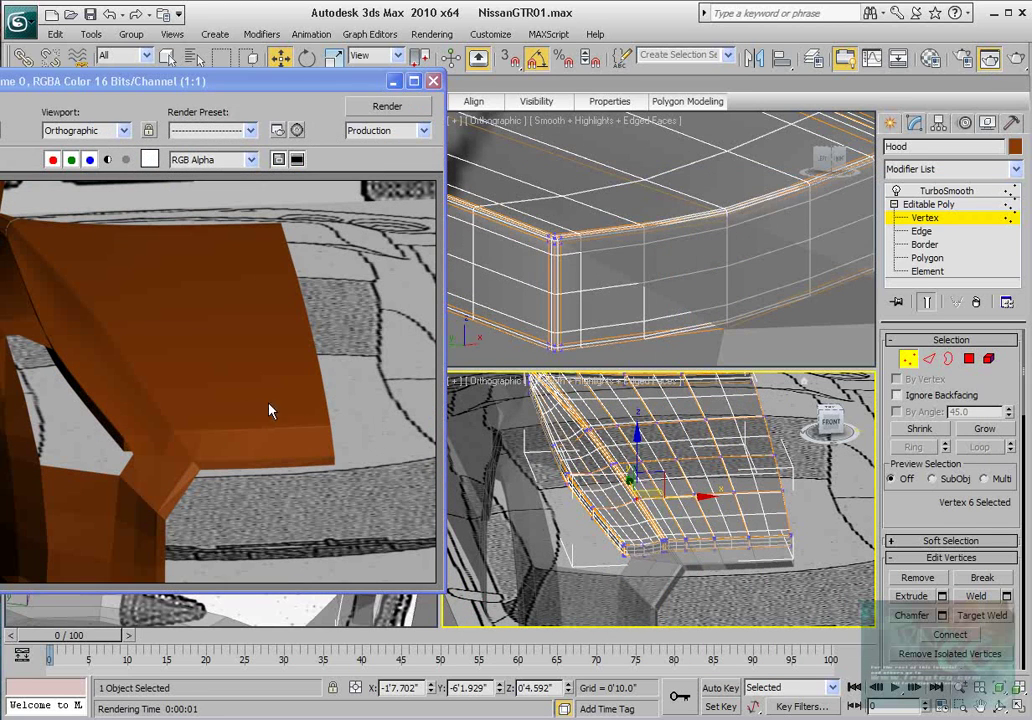
{"action": "left_click", "coordinate": [378, 106]}
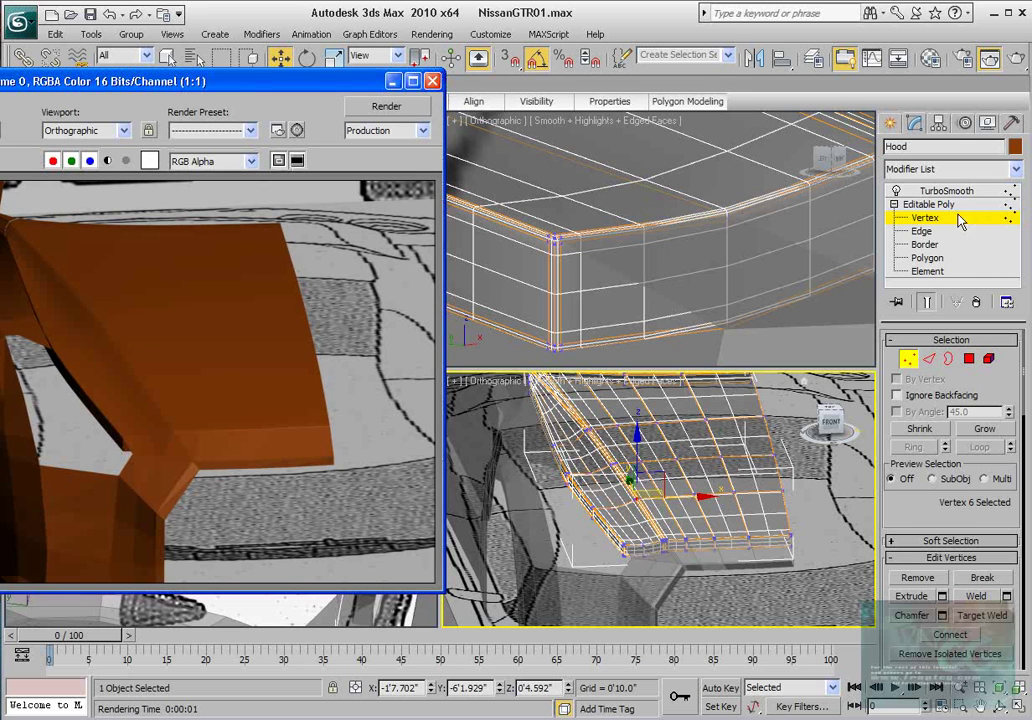
- Delete the TurboSmooth modifier from the hood, close the render window and exit Vertex sub-object mode
{"action": "left_click", "coordinate": [935, 190]}
{"action": "right_click", "coordinate": [940, 190]}
{"action": "left_click", "coordinate": [960, 212]}
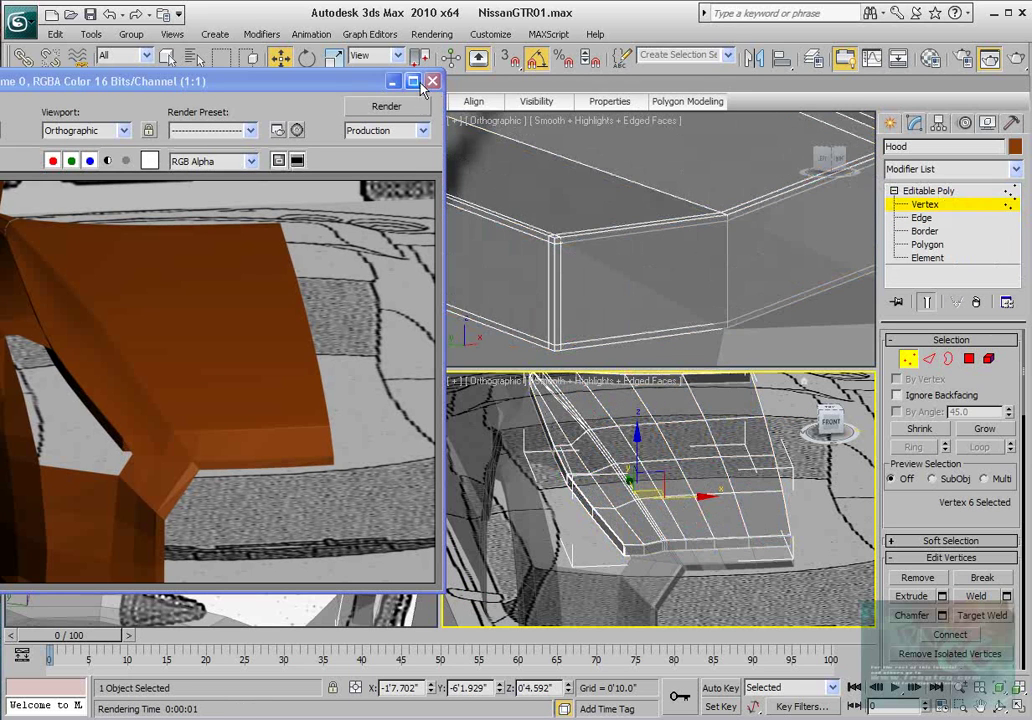
{"action": "left_click", "coordinate": [431, 81]}
{"action": "left_click", "coordinate": [910, 359]}
{"action": "scroll", "coordinate": [697, 451], "scroll_direction": "down", "scroll_amount": 3}
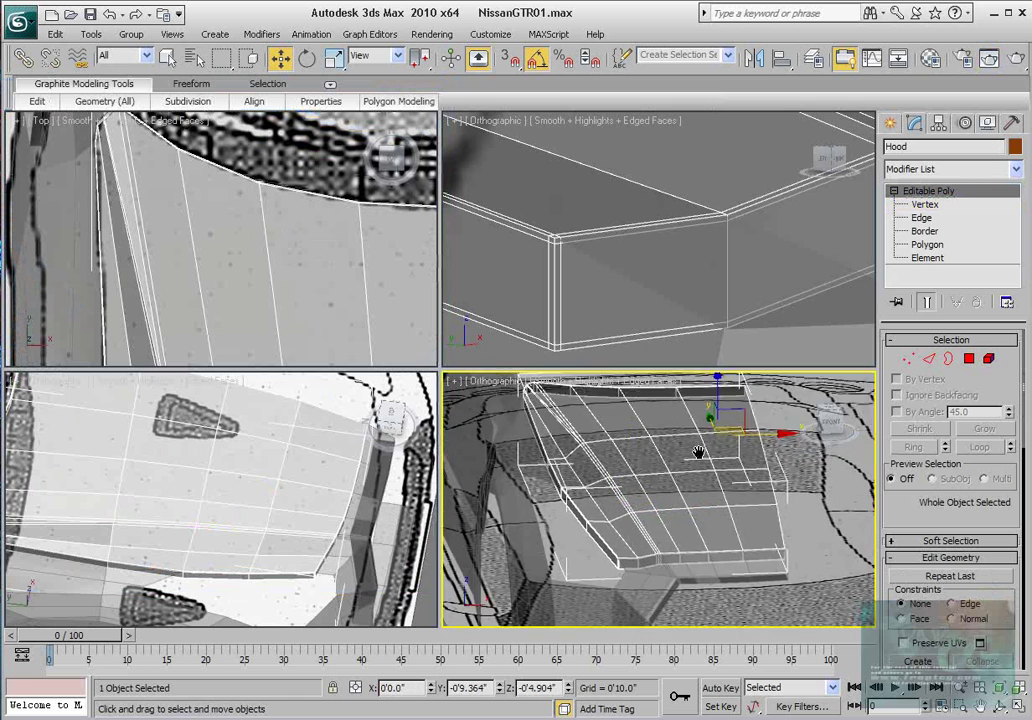
- Add a Smooth modifier to the hood and enable Auto Smooth
{"action": "left_click", "coordinate": [1016, 170]}
{"action": "scroll", "coordinate": [940, 480], "scroll_direction": "down", "scroll_amount": 15}
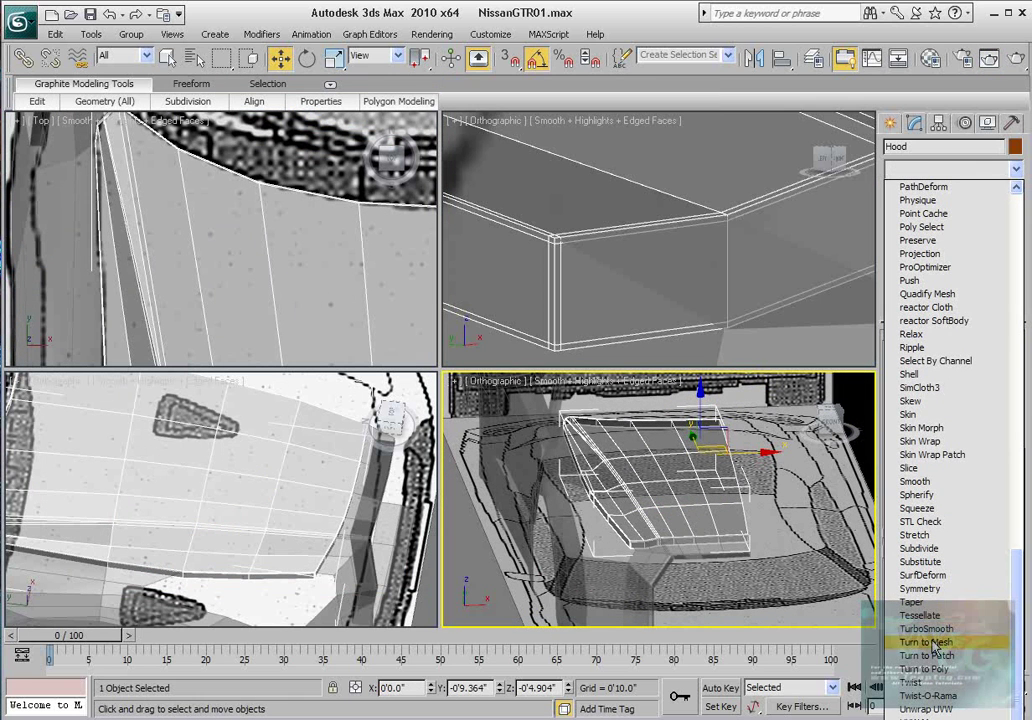
{"action": "left_click", "coordinate": [915, 481]}
{"action": "left_click", "coordinate": [897, 360]}
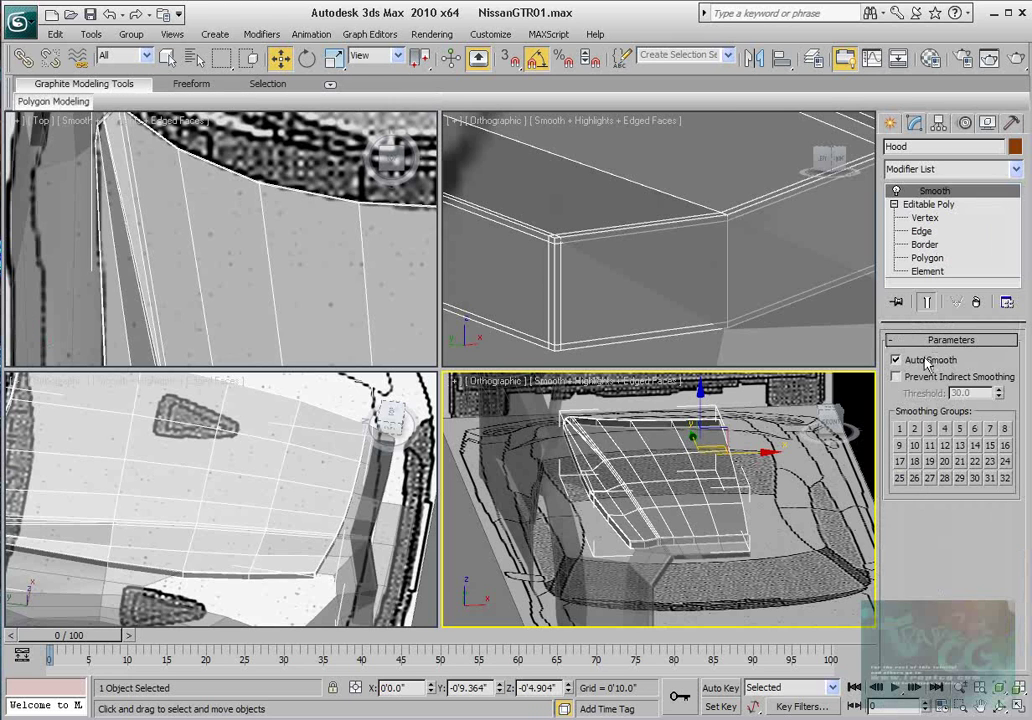
- Collapse the hood's entire modifier stack to Editable Poly and test-render its auto-smoothed shading
{"action": "left_click", "coordinate": [895, 204]}
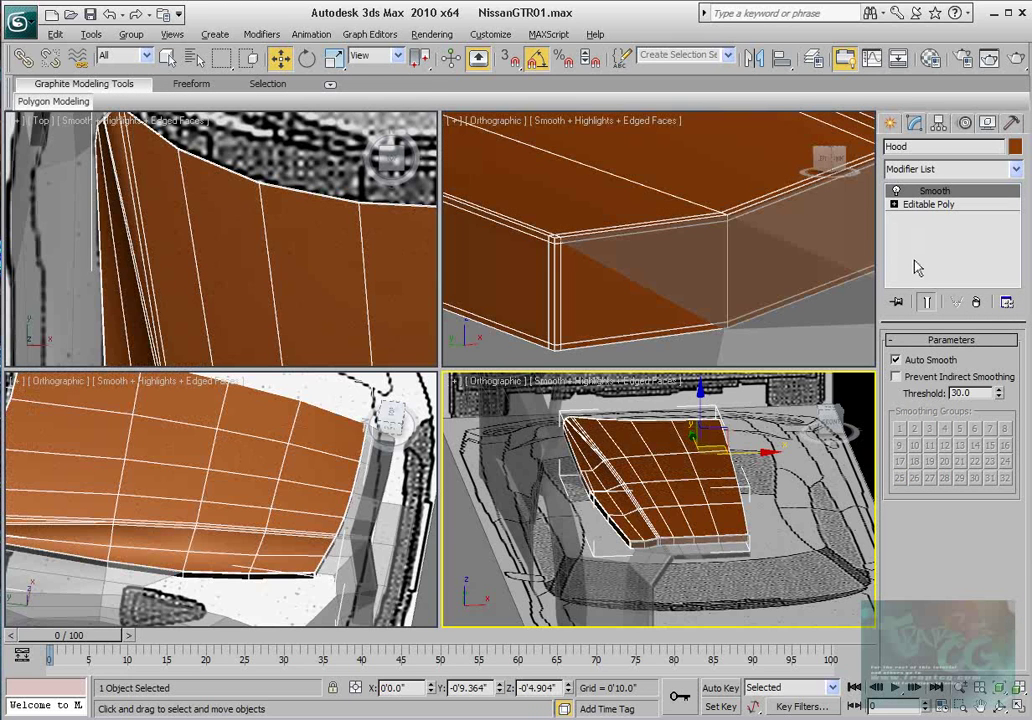
{"action": "right_click", "coordinate": [916, 202]}
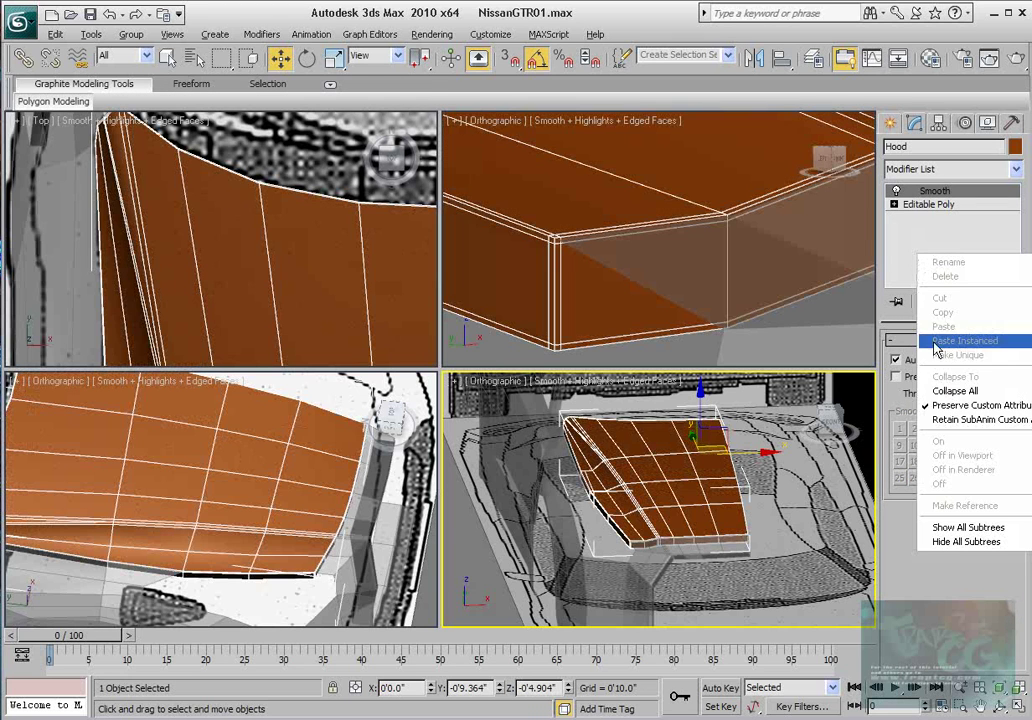
{"action": "left_click", "coordinate": [940, 389]}
{"action": "left_click", "coordinate": [605, 422]}
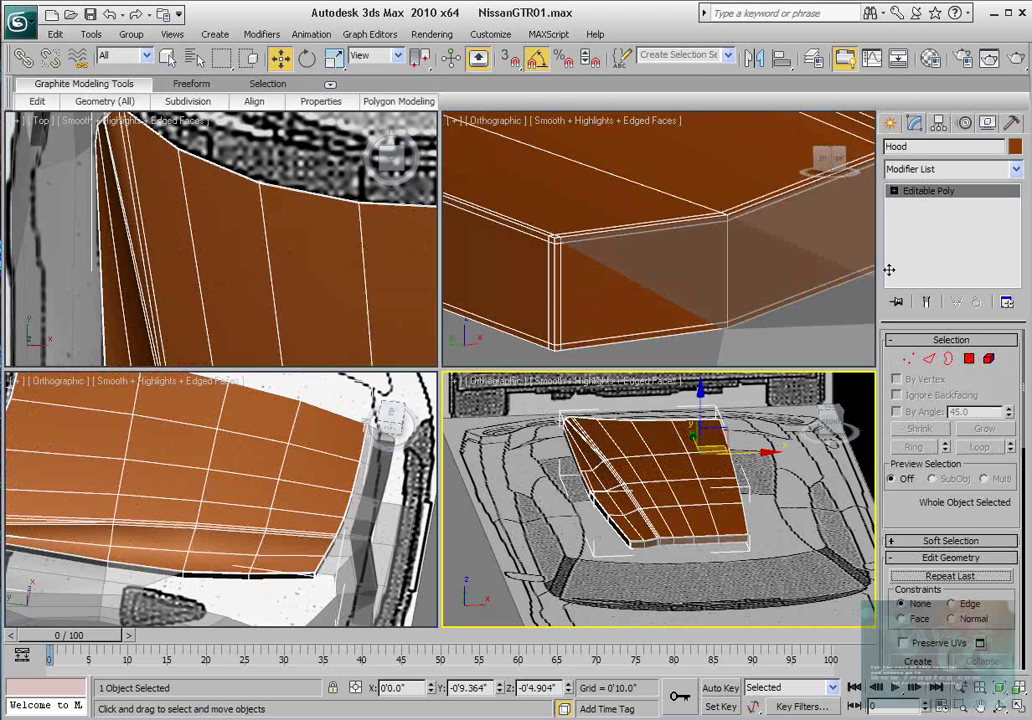
{"action": "left_click", "coordinate": [1015, 59]}
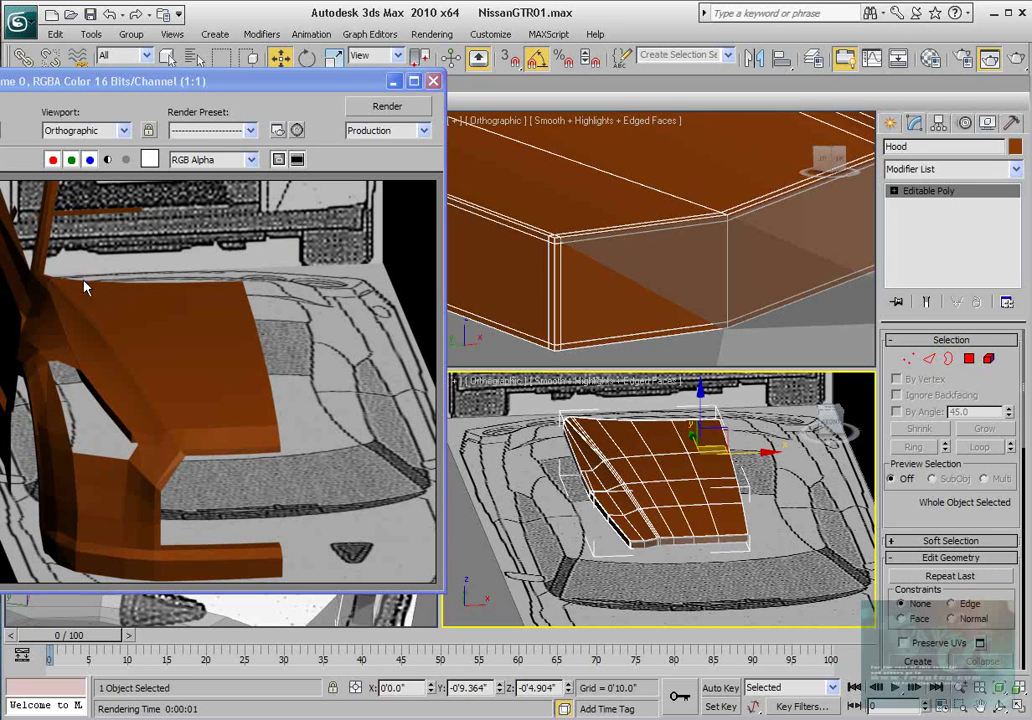
{"action": "left_click", "coordinate": [433, 81]}
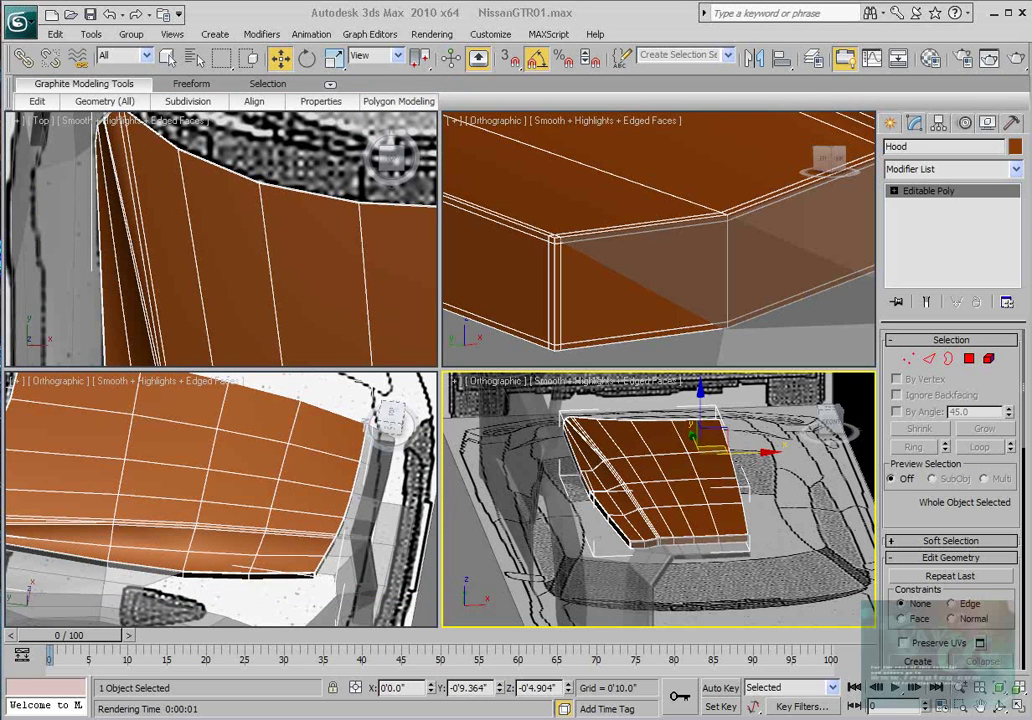
- Add a Symmetry modifier to the hood and set its mirror axis to Z to create the other half
{"action": "middle_click_drag", "start_coordinate": [226, 486], "coordinate": [301, 477], "text": "alt"}
{"action": "middle_click_drag", "start_coordinate": [271, 498], "coordinate": [174, 425], "text": "alt"}
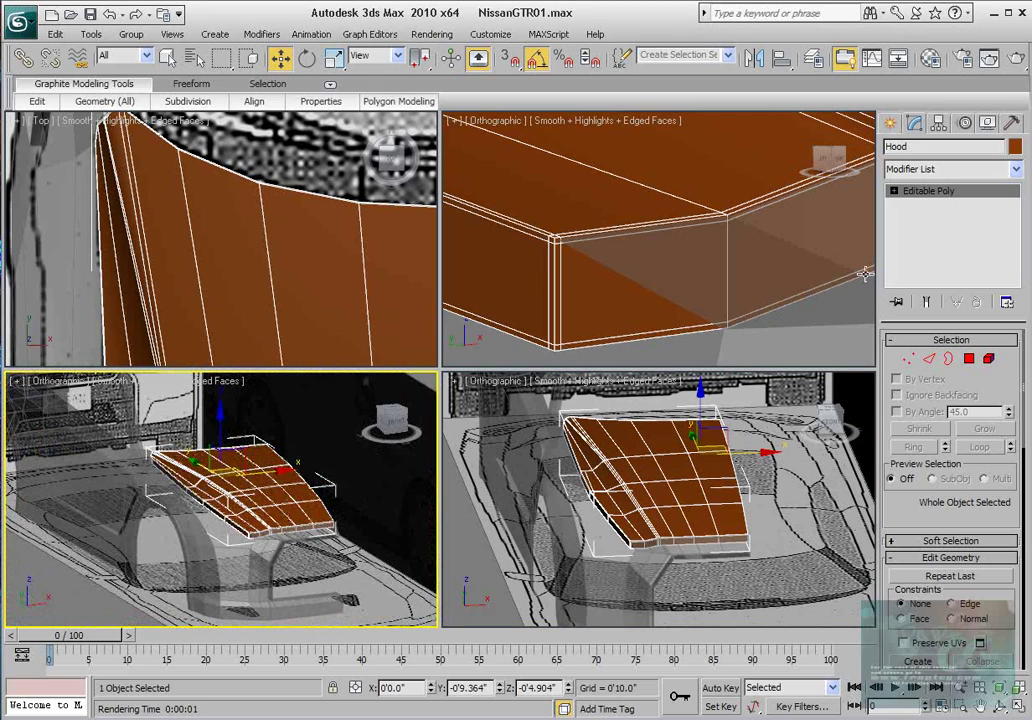
{"action": "left_click", "coordinate": [1015, 169]}
{"action": "scroll", "coordinate": [935, 450], "scroll_direction": "down", "scroll_amount": 15}
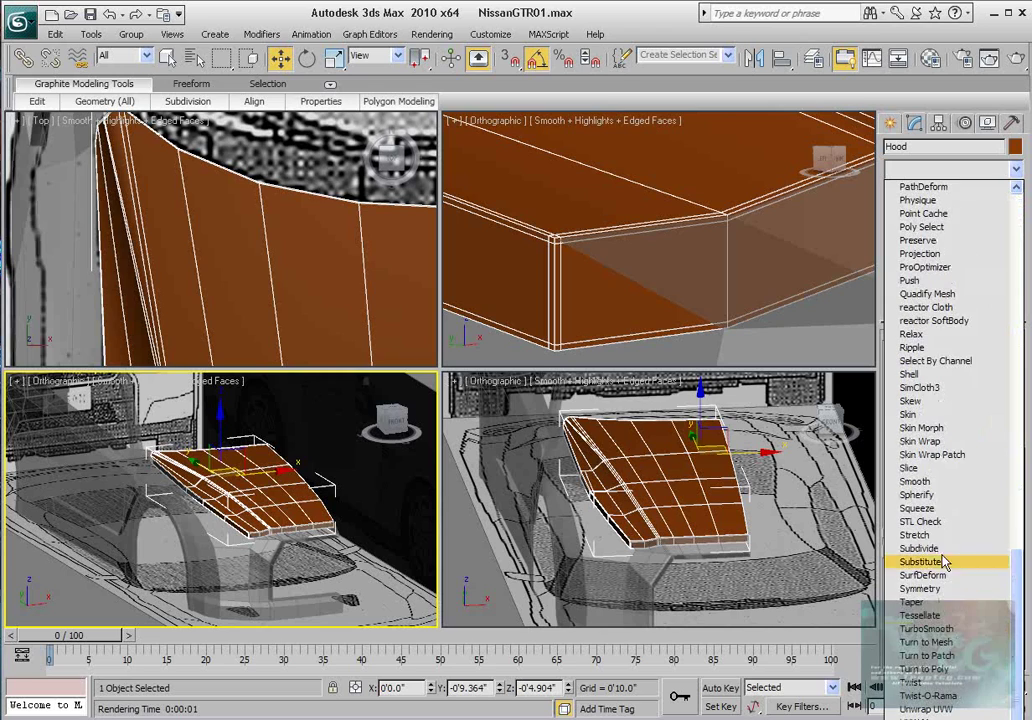
{"action": "left_click", "coordinate": [919, 588]}
{"action": "left_click", "coordinate": [974, 372]}
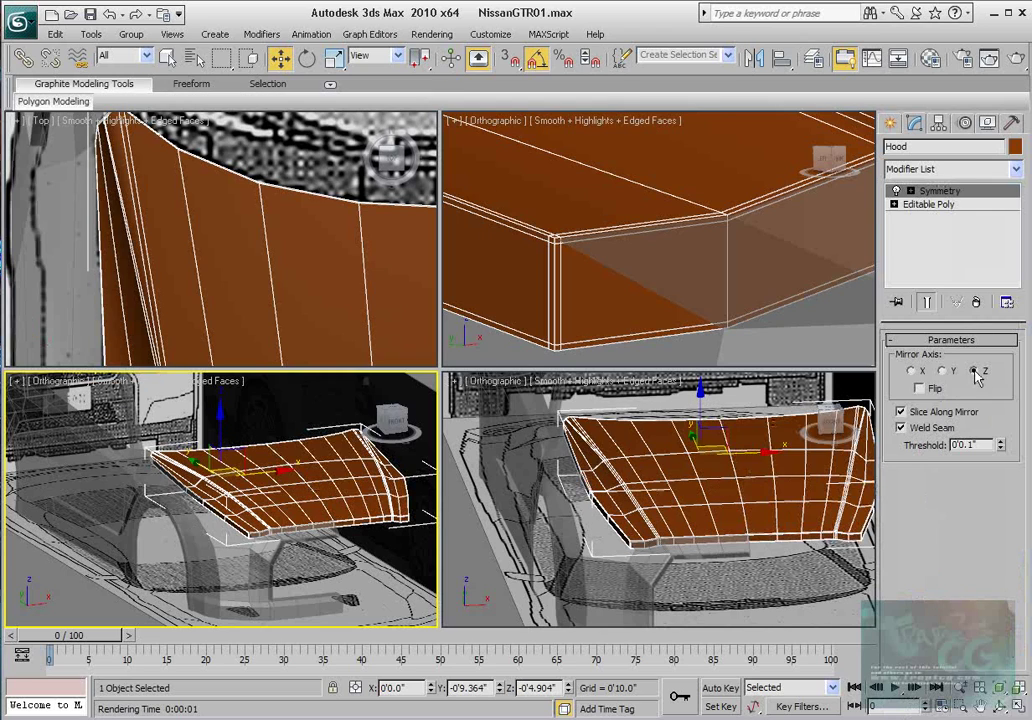
{"action": "middle_click_drag", "start_coordinate": [833, 467], "coordinate": [885, 268], "text": "alt"}
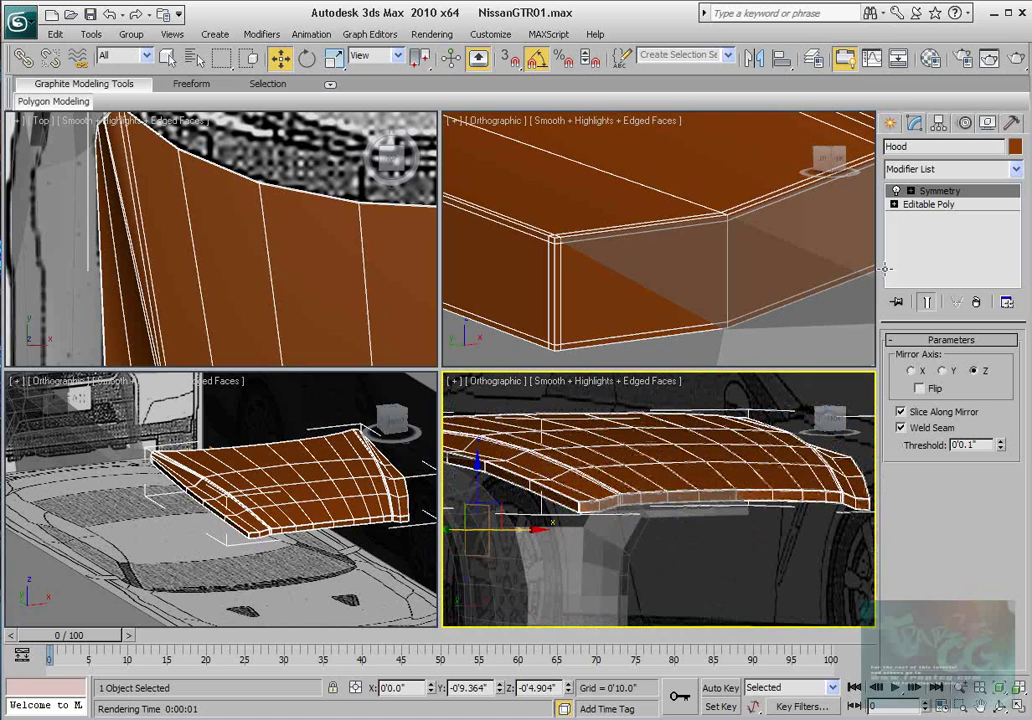
- Collapse the Symmetry modifier into the Editable Poly hood, accepting the Collapse All warning
{"action": "right_click", "coordinate": [921, 226]}
{"action": "left_click", "coordinate": [958, 360]}
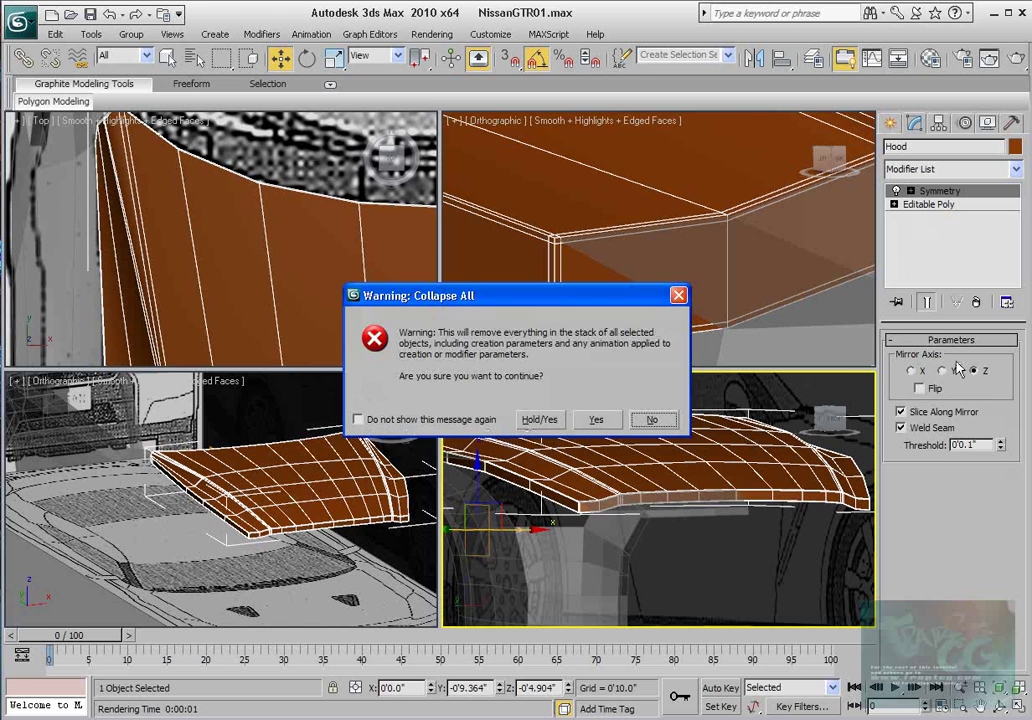
{"action": "left_click", "coordinate": [597, 421]}
- Test the hood's centre seam by moving individual vertices near it and undoing each move
{"action": "middle_click_drag", "start_coordinate": [700, 410], "coordinate": [878, 395], "text": "alt"}
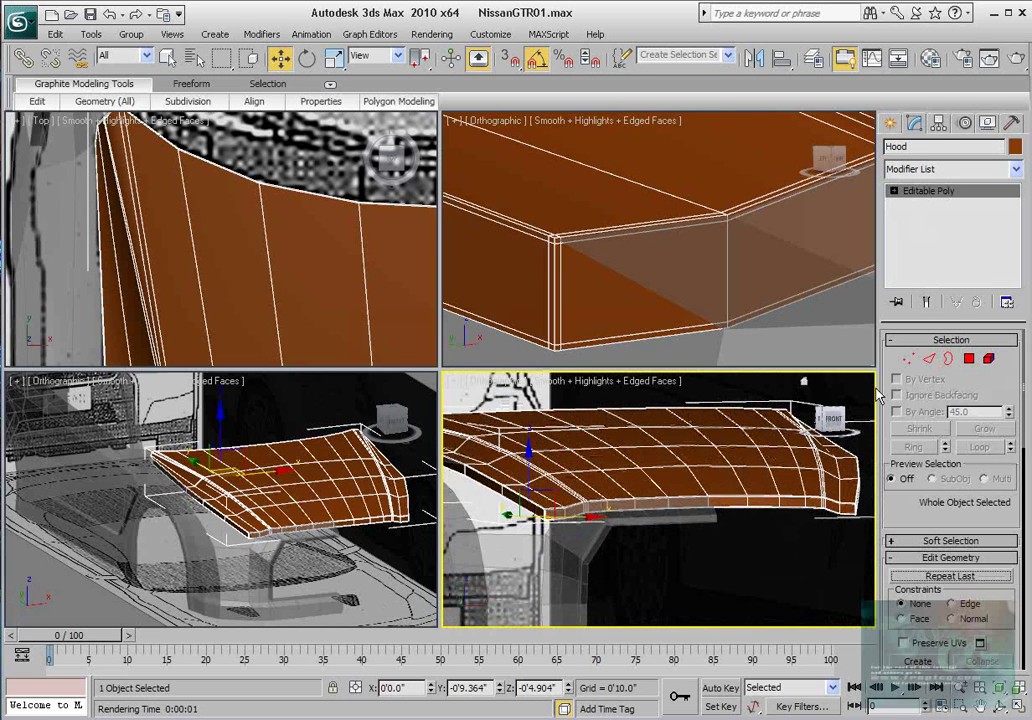
{"action": "key", "text": "1"}
{"action": "left_click", "coordinate": [708, 467]}
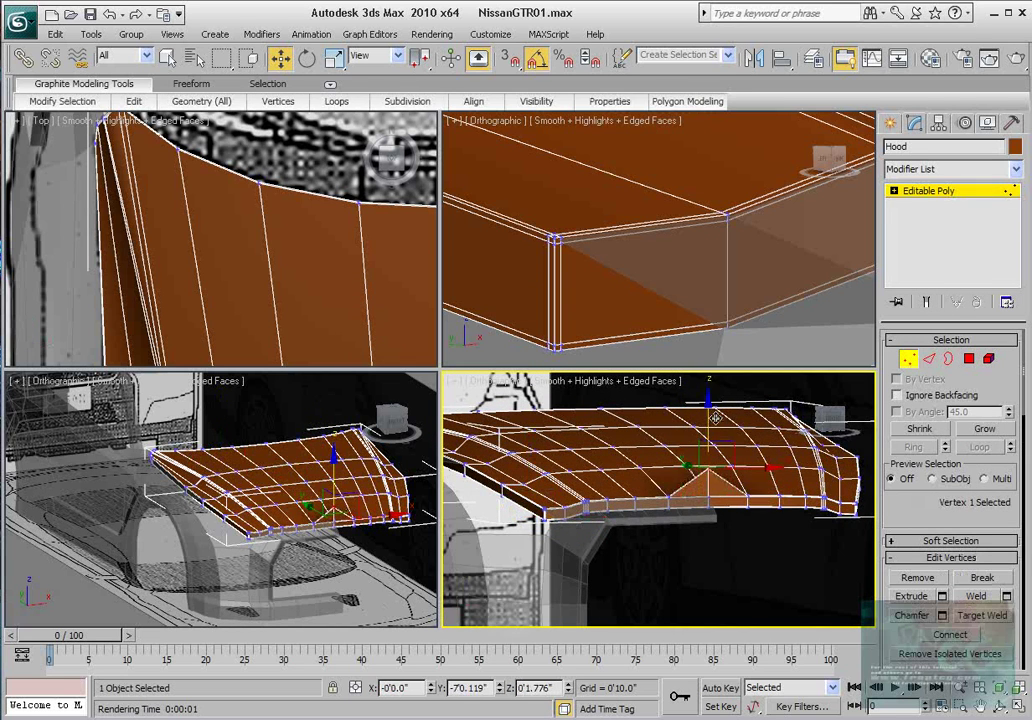
{"action": "key", "text": "ctrl+z"}
{"action": "left_click", "coordinate": [689, 462]}
{"action": "left_click_drag", "start_coordinate": [702, 437], "coordinate": [700, 437]}
{"action": "key", "text": "ctrl+z"}
{"action": "scroll", "coordinate": [650, 478], "scroll_direction": "down", "scroll_amount": 5}
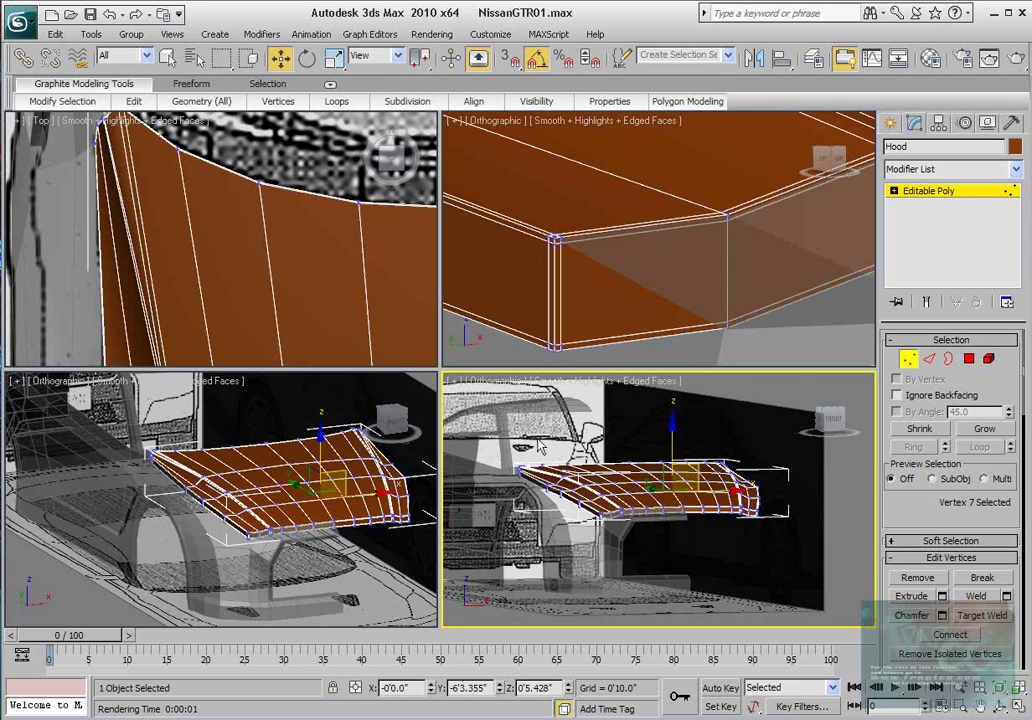
- Select the open border around the hood's underside and cap it
{"action": "left_click", "coordinate": [950, 363]}
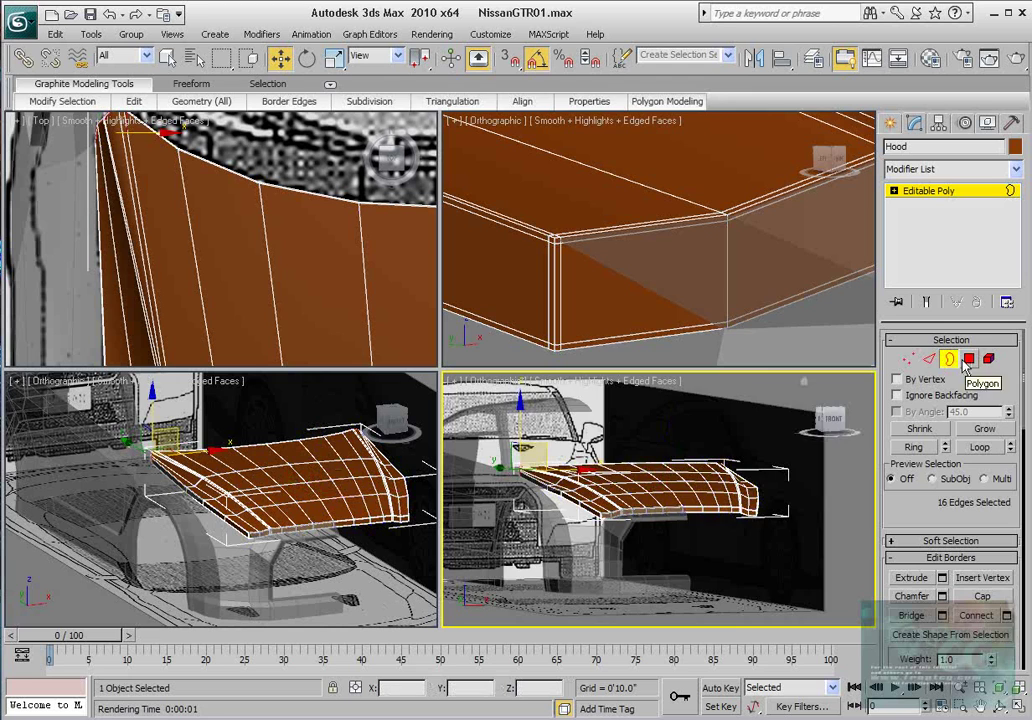
{"action": "middle_click_drag", "start_coordinate": [640, 480], "coordinate": [767, 413], "text": "alt"}
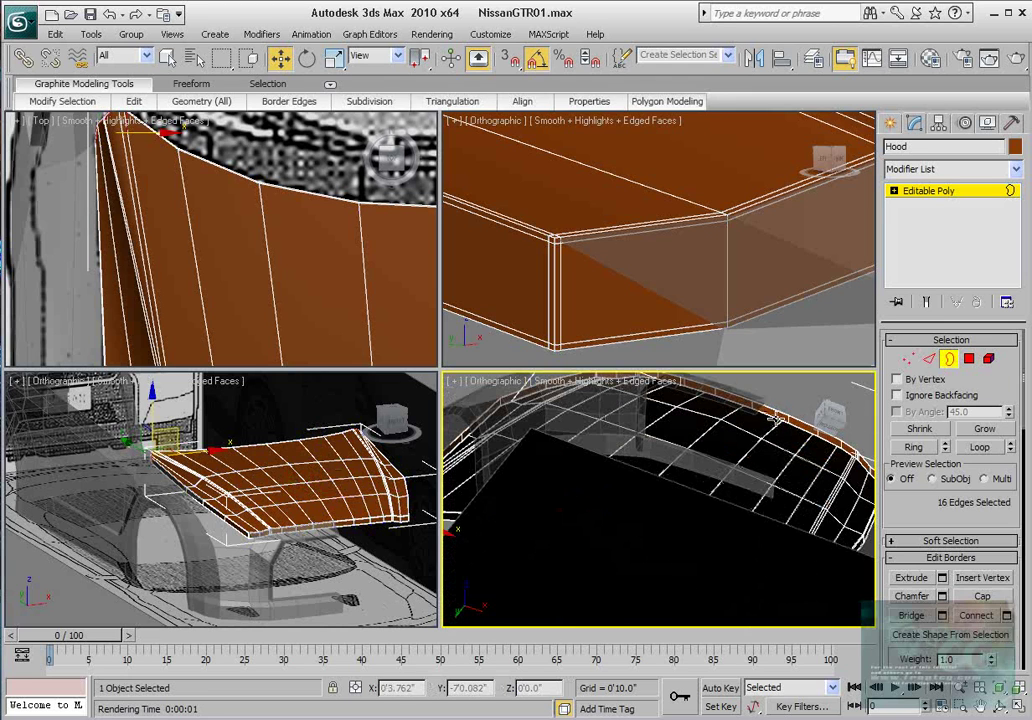
{"action": "left_click", "coordinate": [776, 418]}
{"action": "left_click_drag", "start_coordinate": [932, 515], "coordinate": [932, 508]}
{"action": "left_click", "coordinate": [982, 590]}
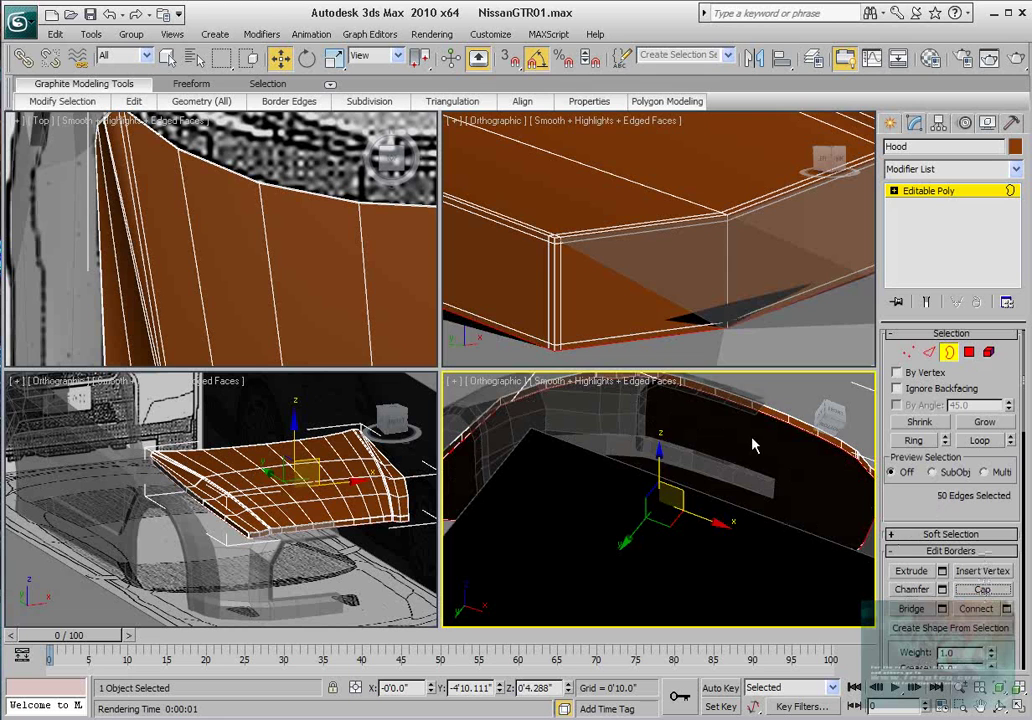
{"action": "scroll", "coordinate": [752, 449], "scroll_direction": "down", "scroll_amount": 2}
{"action": "middle_click_drag", "start_coordinate": [749, 453], "coordinate": [736, 460], "text": "alt"}
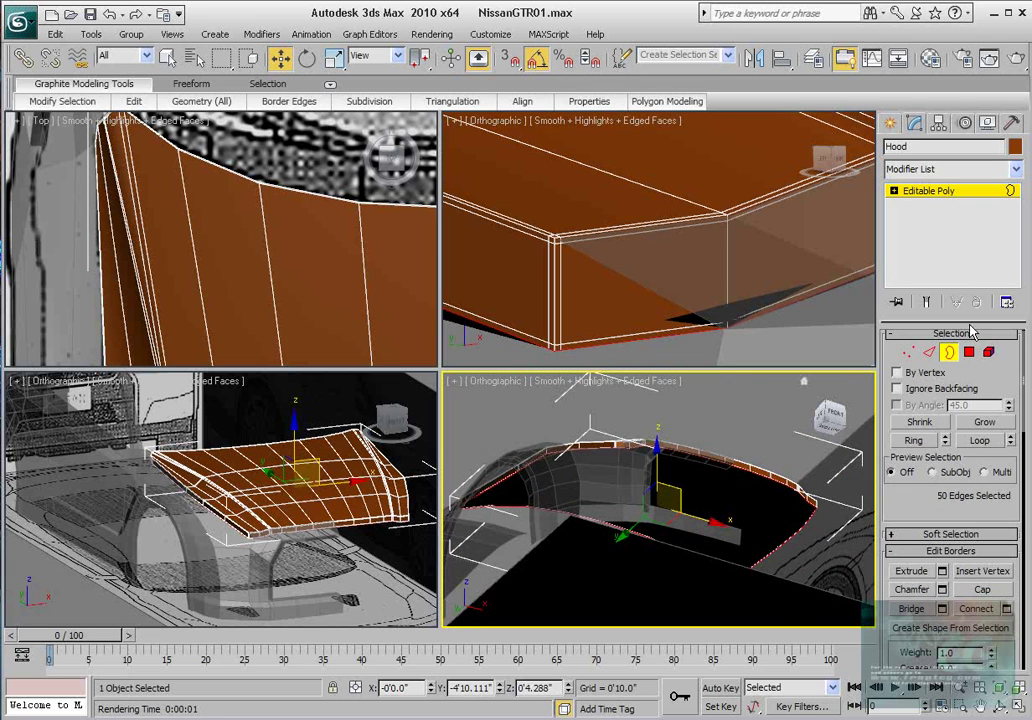
{"action": "left_click", "coordinate": [953, 353]}
- Add a TurboSmooth modifier to the hood and inspect the smoothed mesh of its capped underside
{"action": "left_click", "coordinate": [1015, 169]}
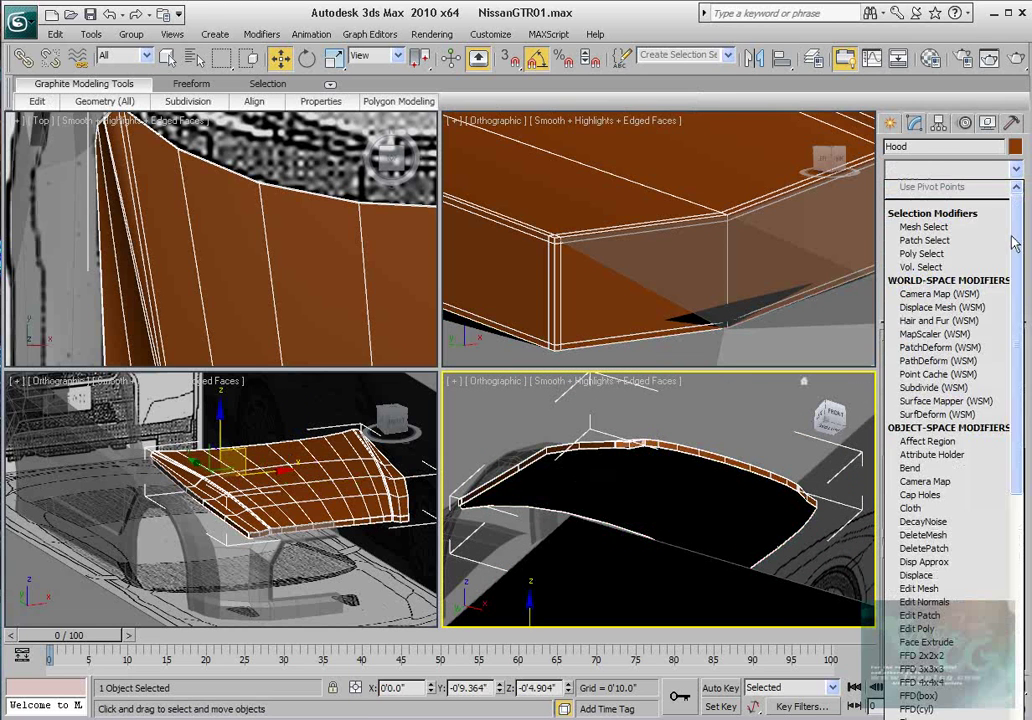
{"action": "left_click_drag", "start_coordinate": [1014, 237], "coordinate": [1013, 331]}
{"action": "scroll", "coordinate": [955, 350], "scroll_direction": "down", "scroll_amount": 9}
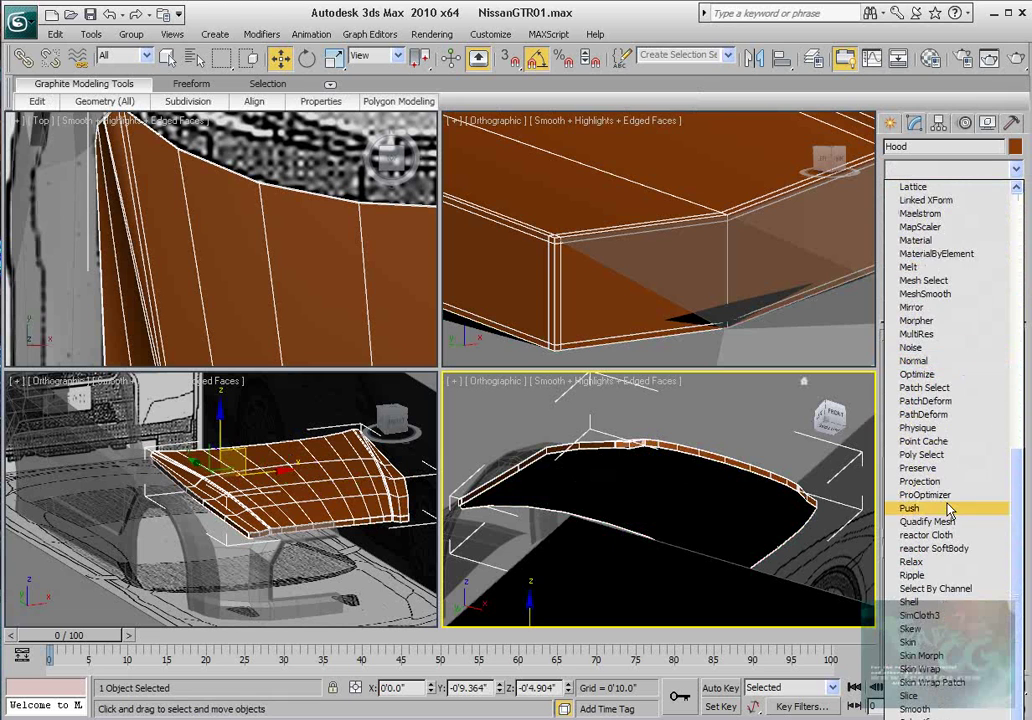
{"action": "scroll", "coordinate": [948, 507], "scroll_direction": "down", "scroll_amount": 5}
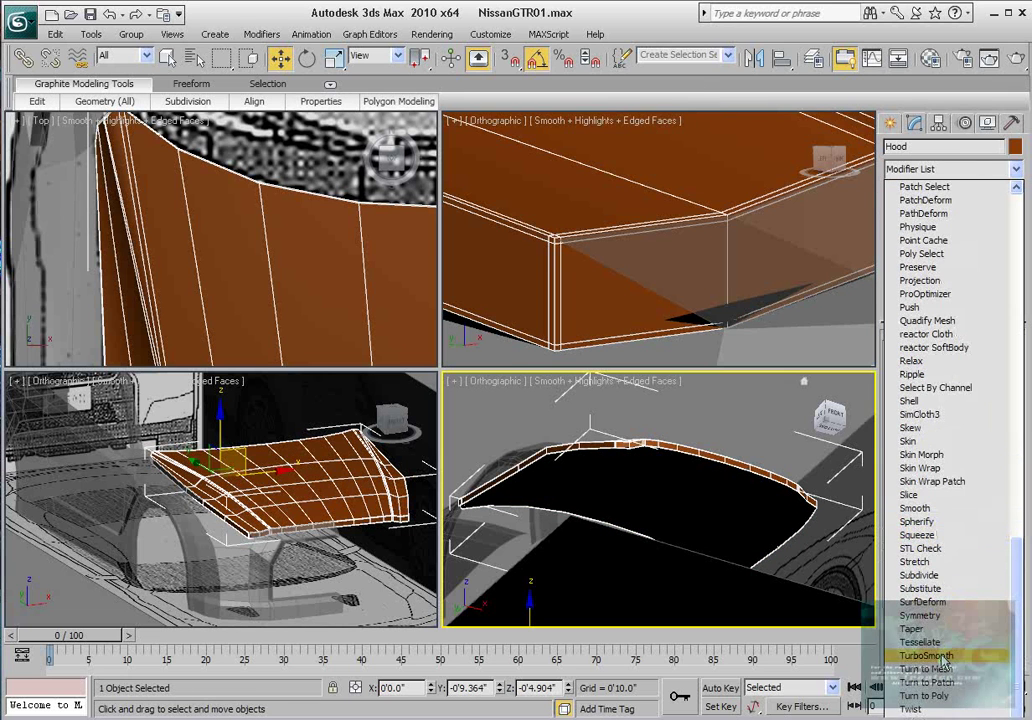
{"action": "left_click", "coordinate": [935, 652]}
{"action": "scroll", "coordinate": [814, 502], "scroll_direction": "up", "scroll_amount": 3}
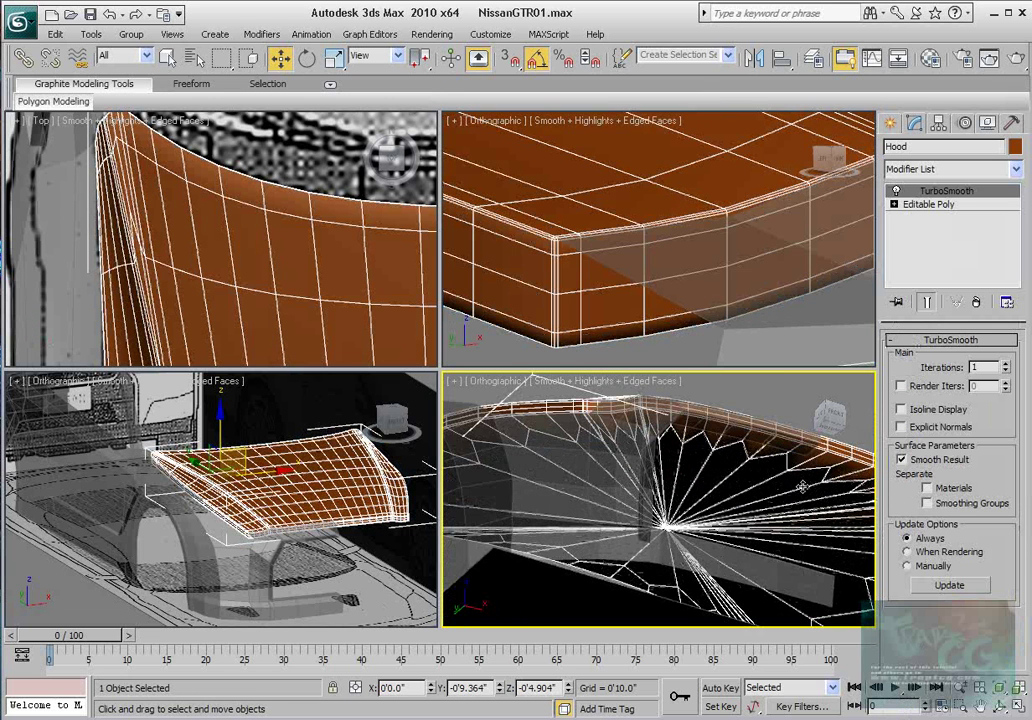
{"action": "middle_click_drag", "start_coordinate": [802, 488], "coordinate": [865, 383], "text": "alt"}
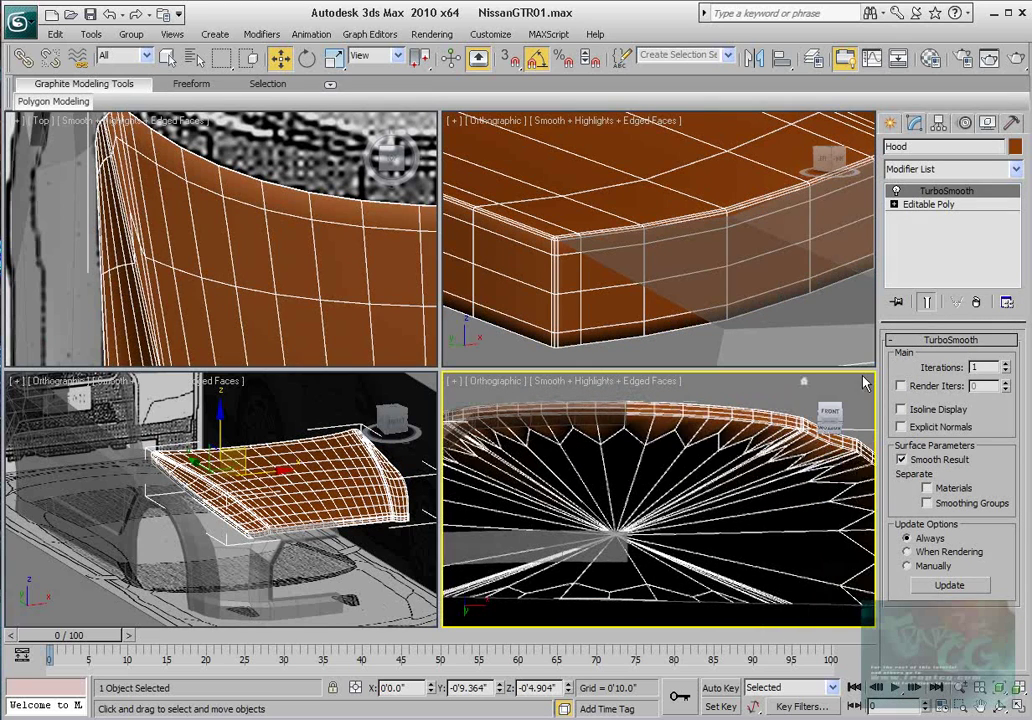
- Test-render the smoothed underside of the hood and delete the TurboSmooth modifier
{"action": "left_click", "coordinate": [1010, 63]}
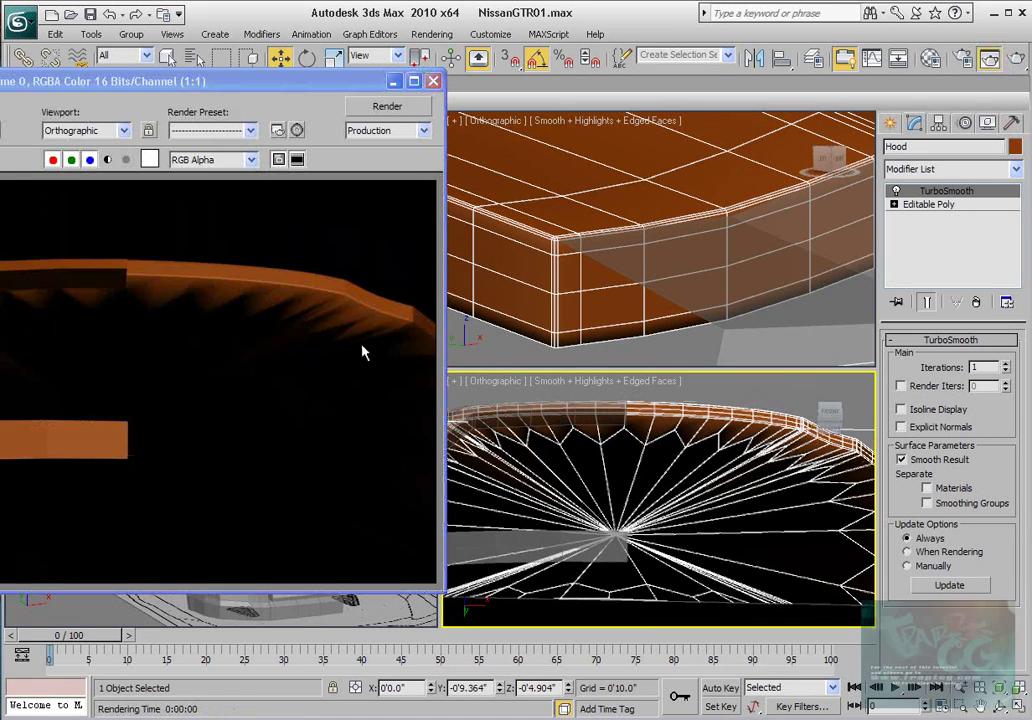
{"action": "left_click", "coordinate": [433, 83]}
{"action": "right_click", "coordinate": [930, 192]}
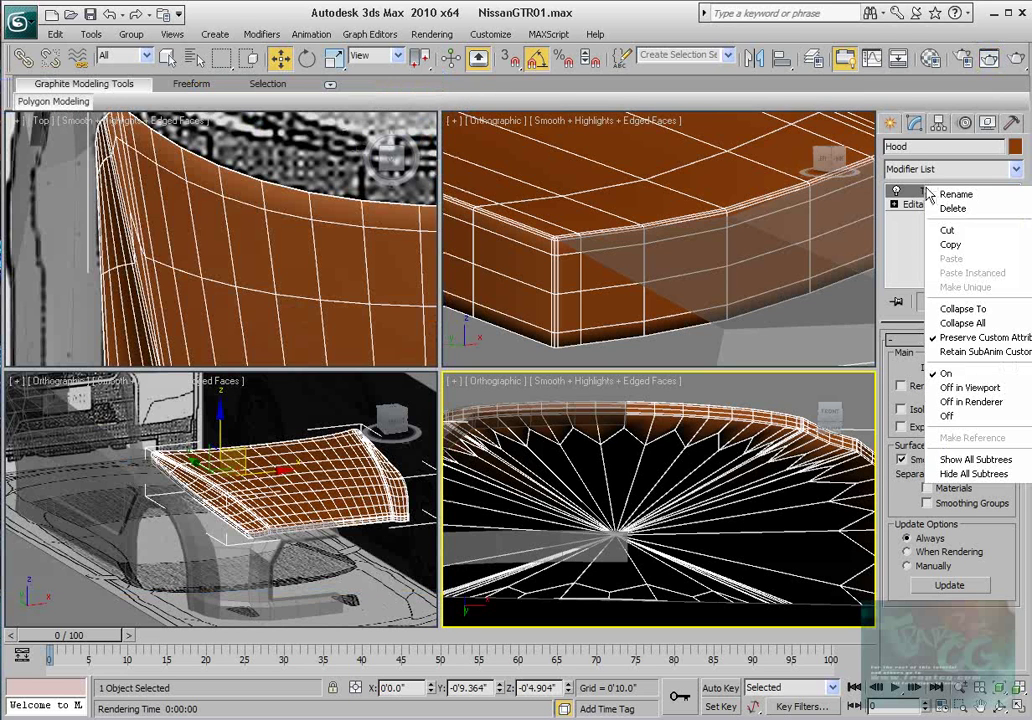
{"action": "left_click", "coordinate": [950, 208]}
- Select the large cap polygon on the hood's underside at polygon level
{"action": "left_click", "coordinate": [968, 360]}
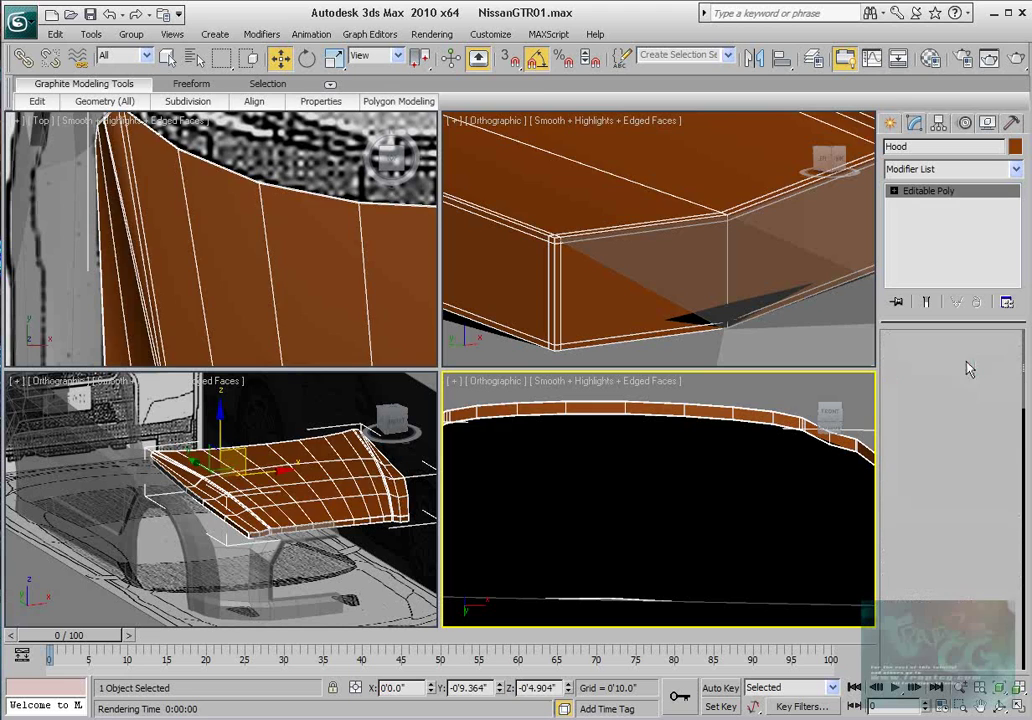
{"action": "left_click", "coordinate": [712, 455]}
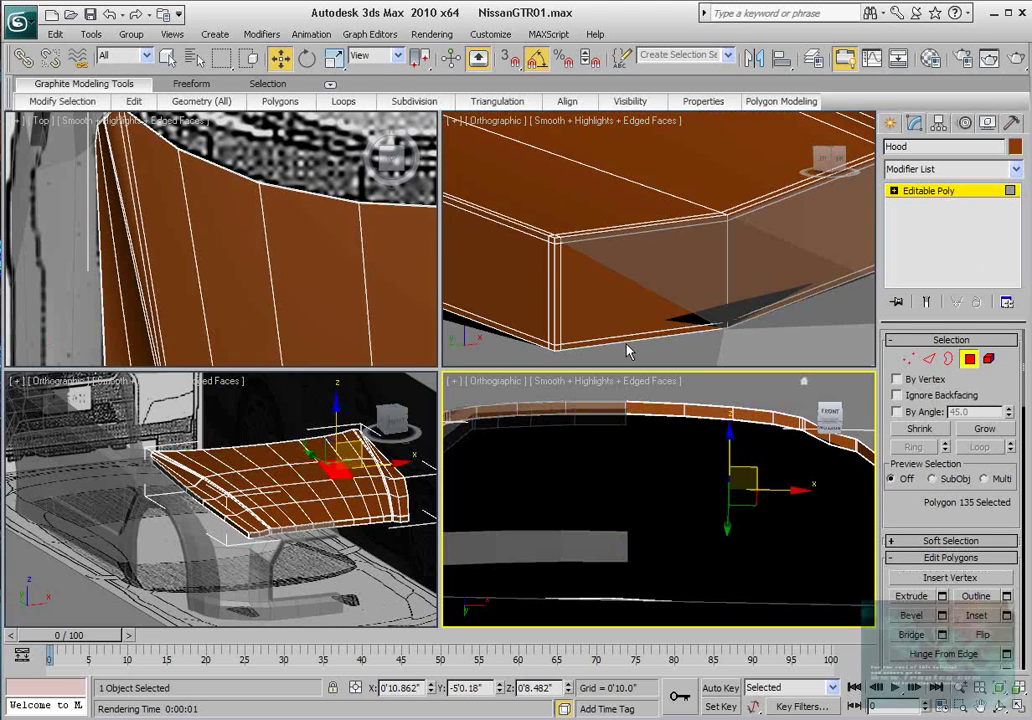
{"action": "mouse_move", "coordinate": [652, 409]}
{"action": "middle_mouse_down"}
{"action": "mouse_move", "coordinate": [672, 525]}
{"action": "mouse_move", "coordinate": [708, 531]}
{"action": "mouse_move", "coordinate": [641, 425]}
{"action": "middle_mouse_up"}
{"action": "scroll", "coordinate": [657, 435], "scroll_direction": "down", "scroll_amount": 5}
{"action": "left_click", "coordinate": [948, 360]}
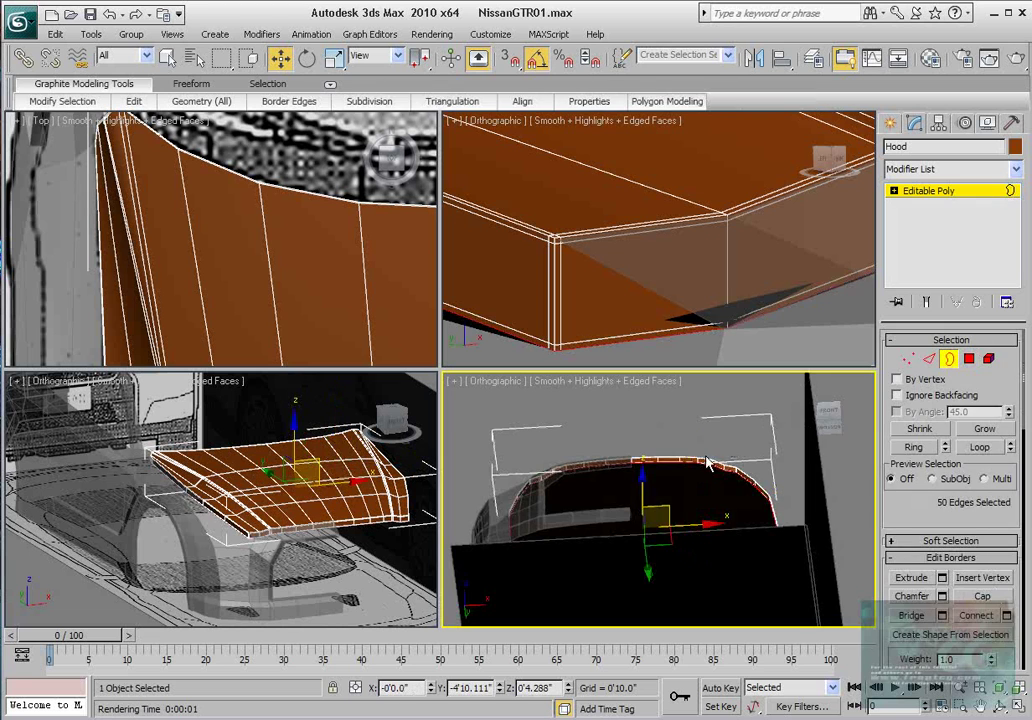
{"action": "middle_click_drag", "start_coordinate": [740, 500], "coordinate": [789, 456], "text": "alt"}
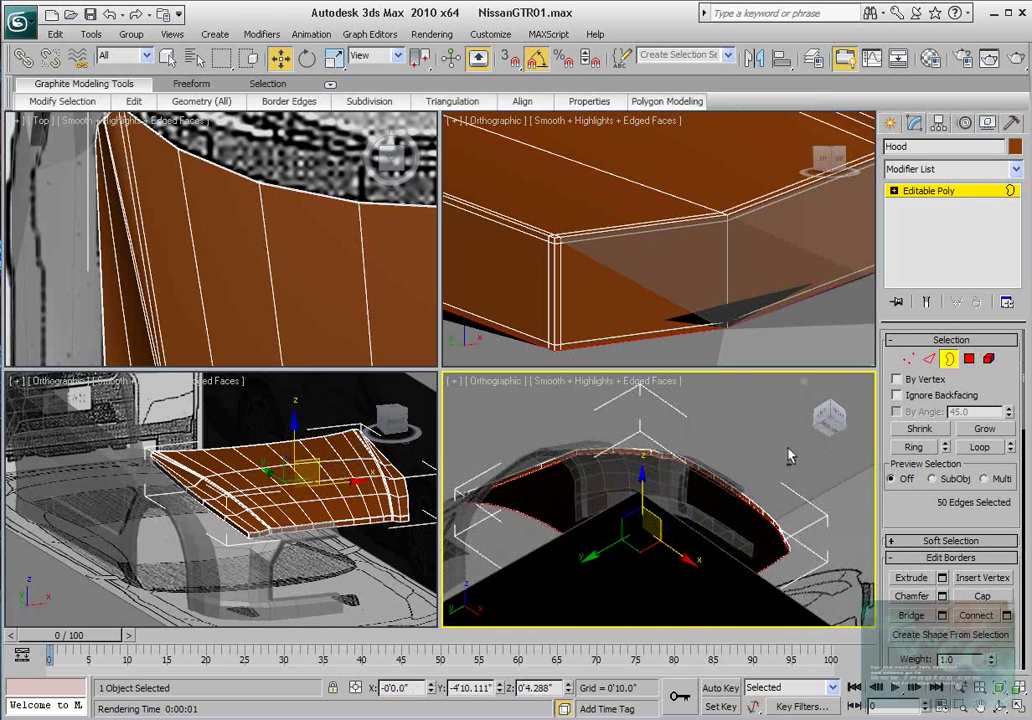
{"action": "left_click", "coordinate": [970, 359]}
{"action": "left_click", "coordinate": [712, 517]}
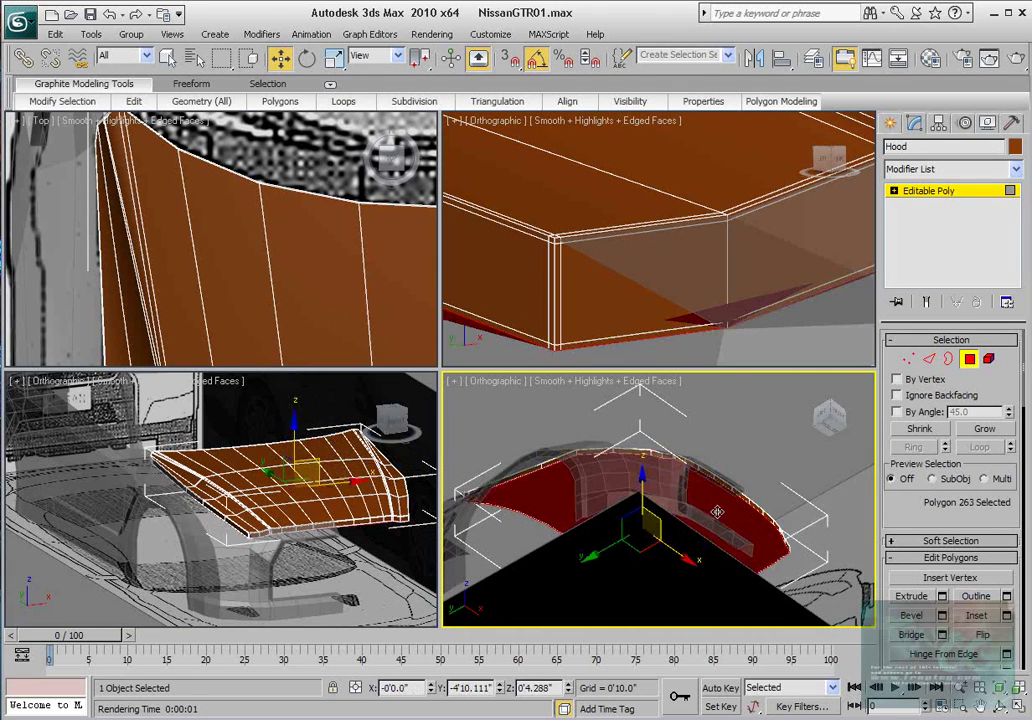
{"action": "middle_click_drag", "start_coordinate": [737, 480], "coordinate": [660, 468], "text": "alt"}
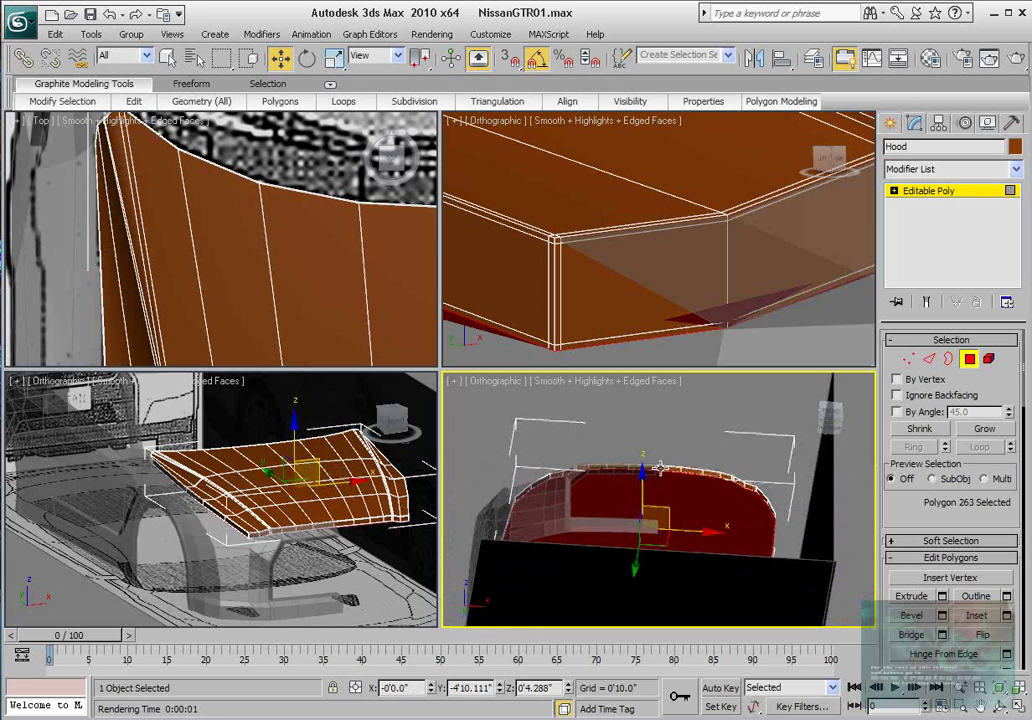
- Inset the underside cap polygon by 0'0.06" with the Group inset type
{"action": "left_click", "coordinate": [1006, 616]}
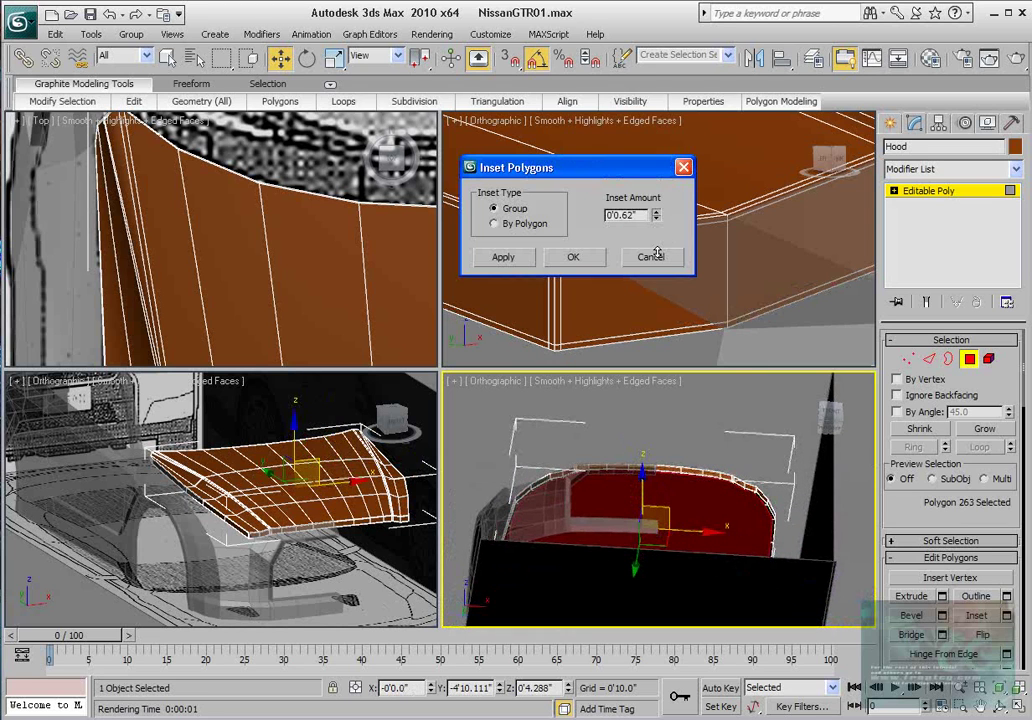
{"action": "left_click_drag", "start_coordinate": [657, 252], "coordinate": [677, 164]}
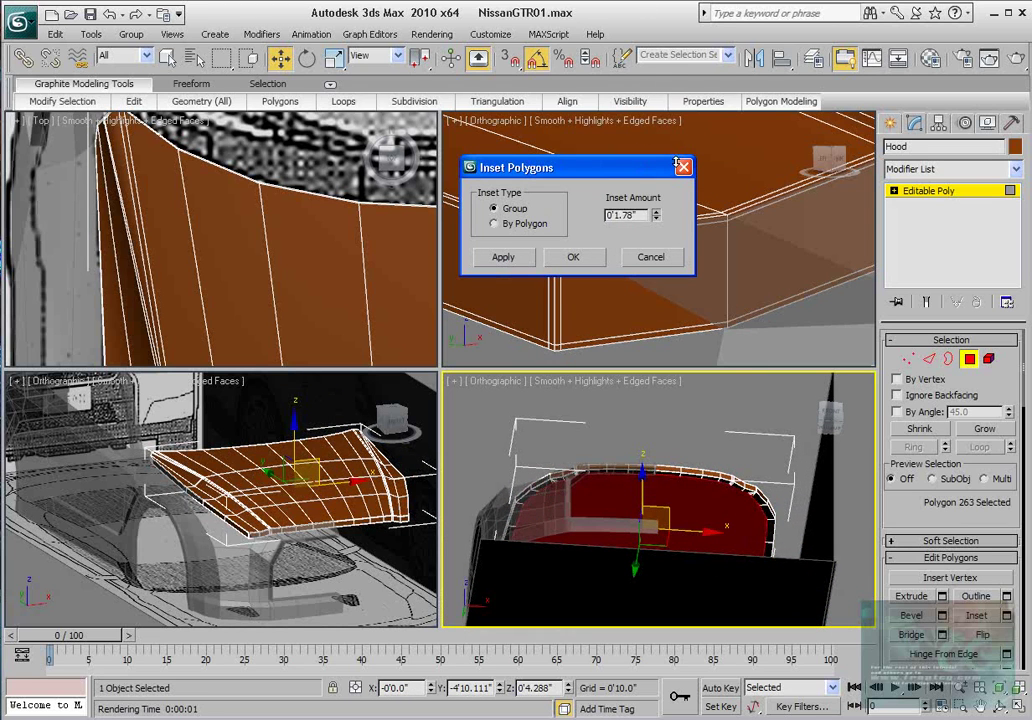
{"action": "middle_click_drag", "start_coordinate": [716, 458], "coordinate": [606, 432]}
{"action": "scroll", "coordinate": [619, 428], "scroll_direction": "up", "scroll_amount": 5}
{"action": "scroll", "coordinate": [684, 500], "scroll_direction": "up", "scroll_amount": 3}
{"action": "scroll", "coordinate": [608, 437], "scroll_direction": "up", "scroll_amount": 4}
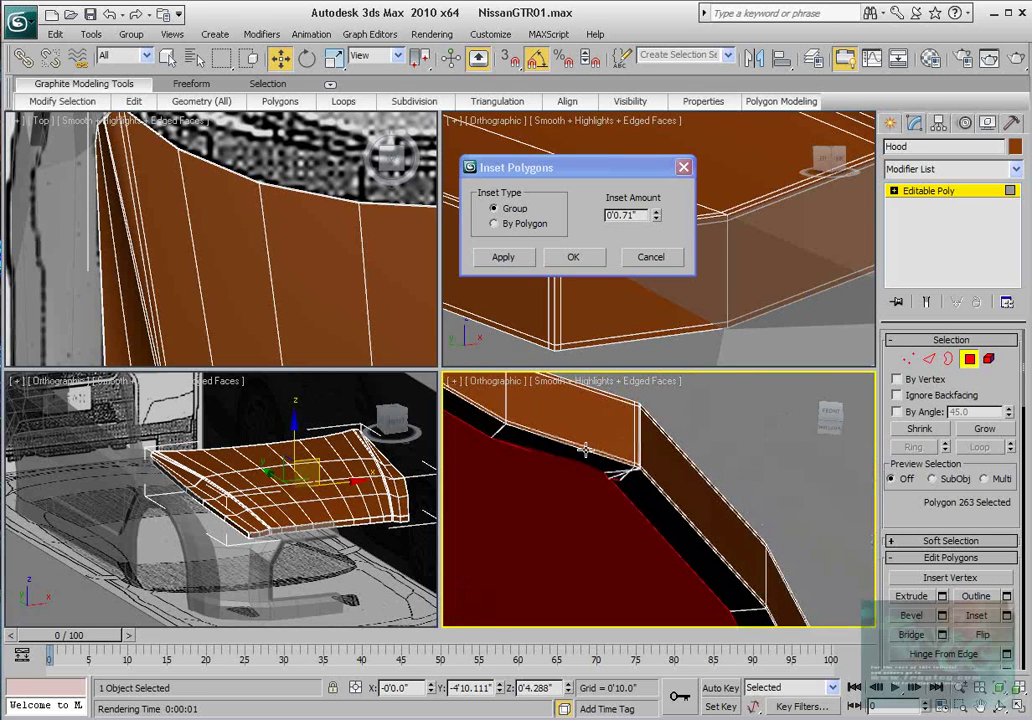
{"action": "left_click_drag", "start_coordinate": [657, 224], "coordinate": [653, 271]}
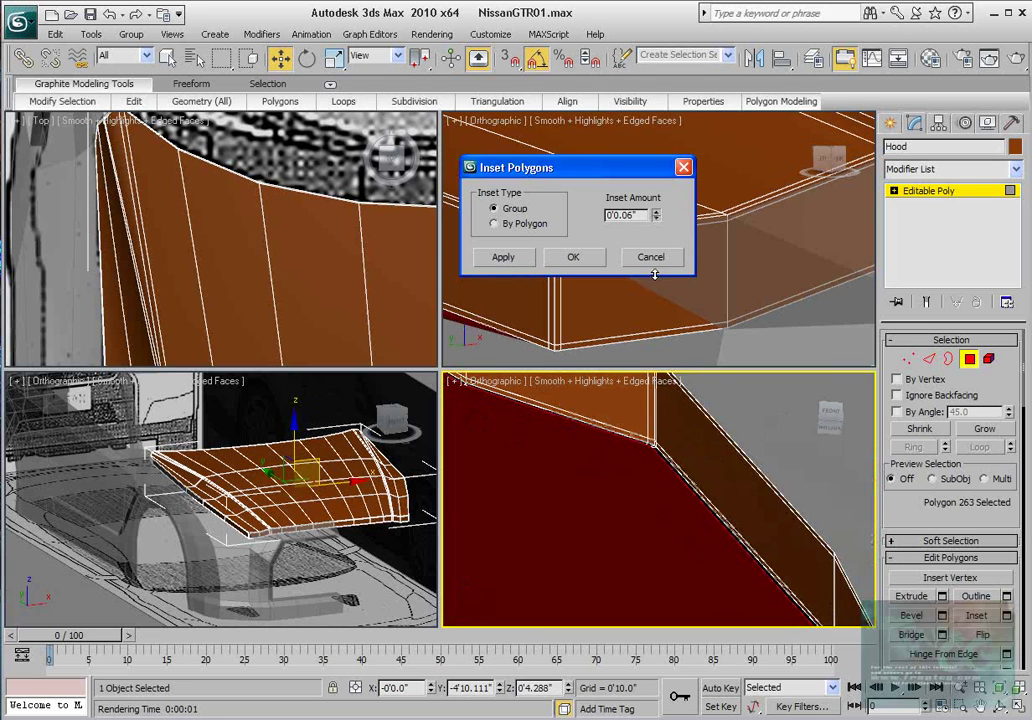
{"action": "left_click", "coordinate": [561, 258]}
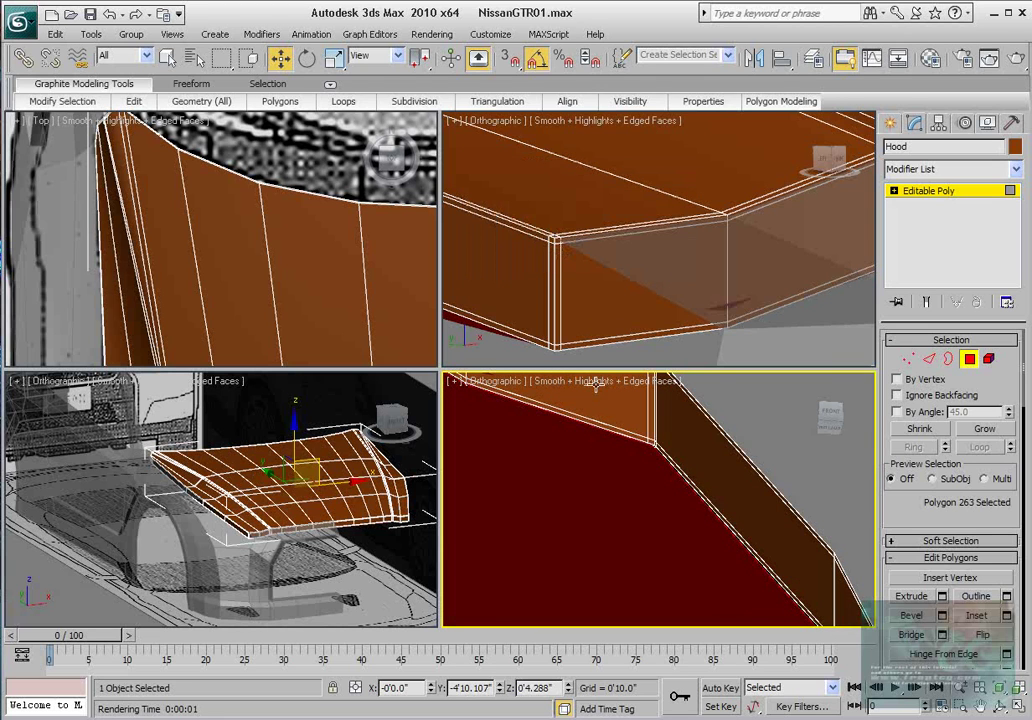
- Examine the hood's inset underside and the vertices along its side edge from several angles
{"action": "scroll", "coordinate": [608, 465], "scroll_direction": "down", "scroll_amount": 6}
{"action": "key", "text": "r"}
{"action": "left_click_drag", "start_coordinate": [575, 541], "coordinate": [598, 505]}
{"action": "middle_click_drag", "start_coordinate": [598, 505], "coordinate": [620, 460], "text": "alt"}
{"action": "scroll", "coordinate": [594, 453], "scroll_direction": "up", "scroll_amount": 5}
{"action": "middle_click_drag", "start_coordinate": [620, 460], "coordinate": [710, 426], "text": "alt"}
{"action": "left_click", "coordinate": [910, 360]}
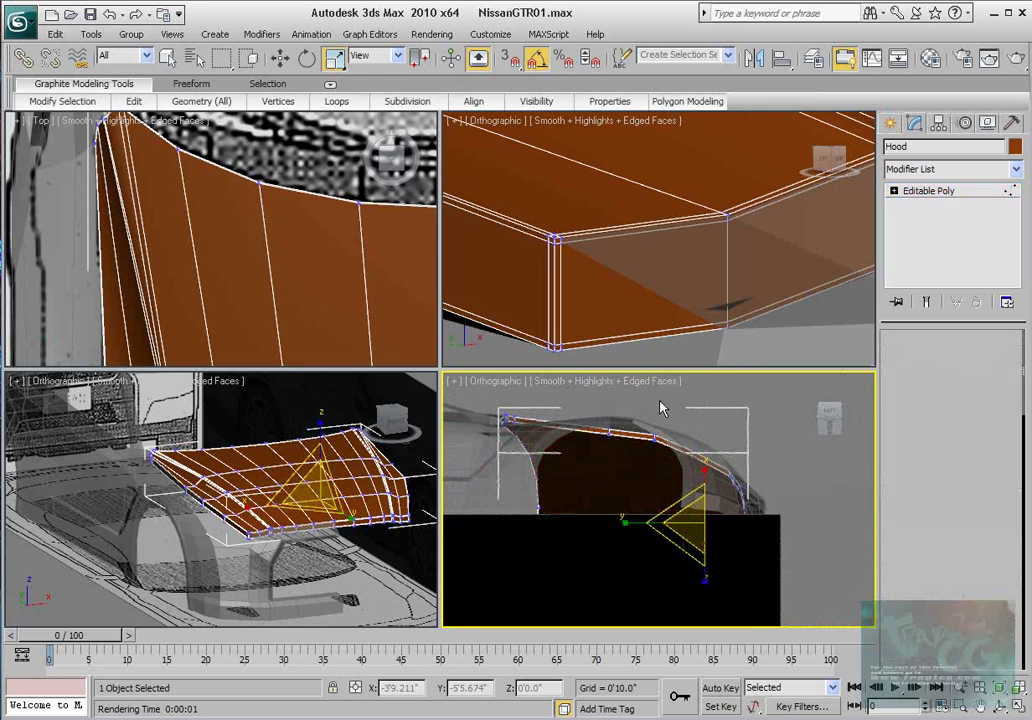
{"action": "scroll", "coordinate": [655, 399], "scroll_direction": "up", "scroll_amount": 4}
{"action": "middle_click_drag", "start_coordinate": [654, 399], "coordinate": [690, 601]}
{"action": "scroll", "coordinate": [640, 500], "scroll_direction": "up", "scroll_amount": 3}
{"action": "left_click", "coordinate": [609, 450]}
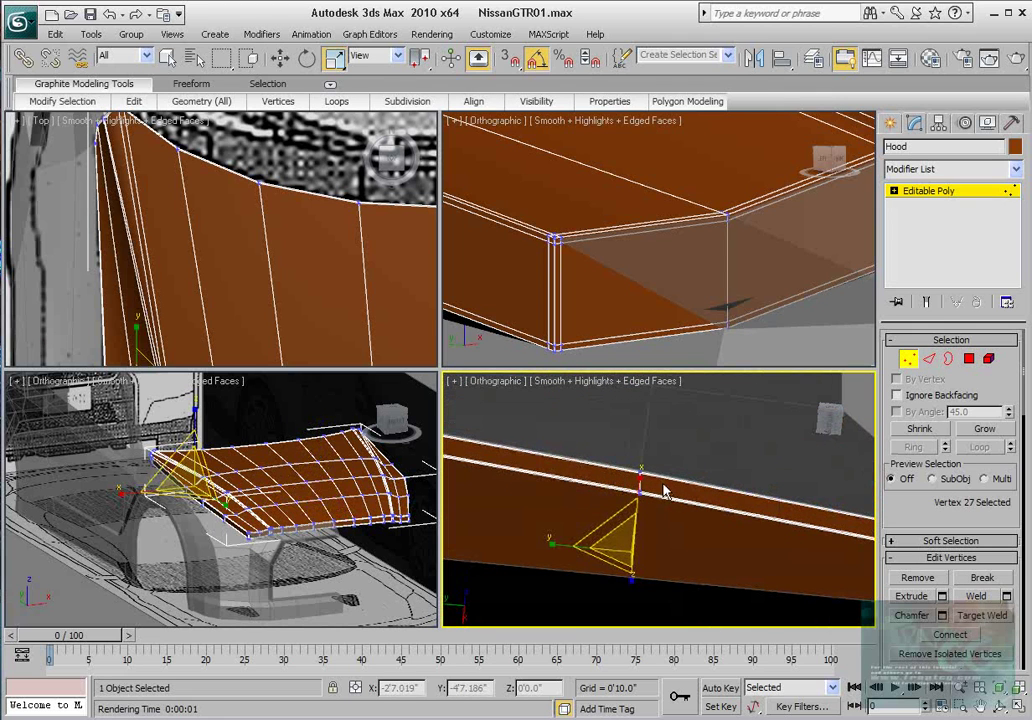
{"action": "key", "text": "q"}
{"action": "middle_click_drag", "start_coordinate": [667, 528], "coordinate": [427, 516], "text": "alt"}
{"action": "middle_click_drag", "start_coordinate": [714, 450], "coordinate": [769, 488]}
{"action": "scroll", "coordinate": [769, 488], "scroll_direction": "down", "scroll_amount": 4}
{"action": "scroll", "coordinate": [769, 488], "scroll_direction": "up", "scroll_amount": 2}
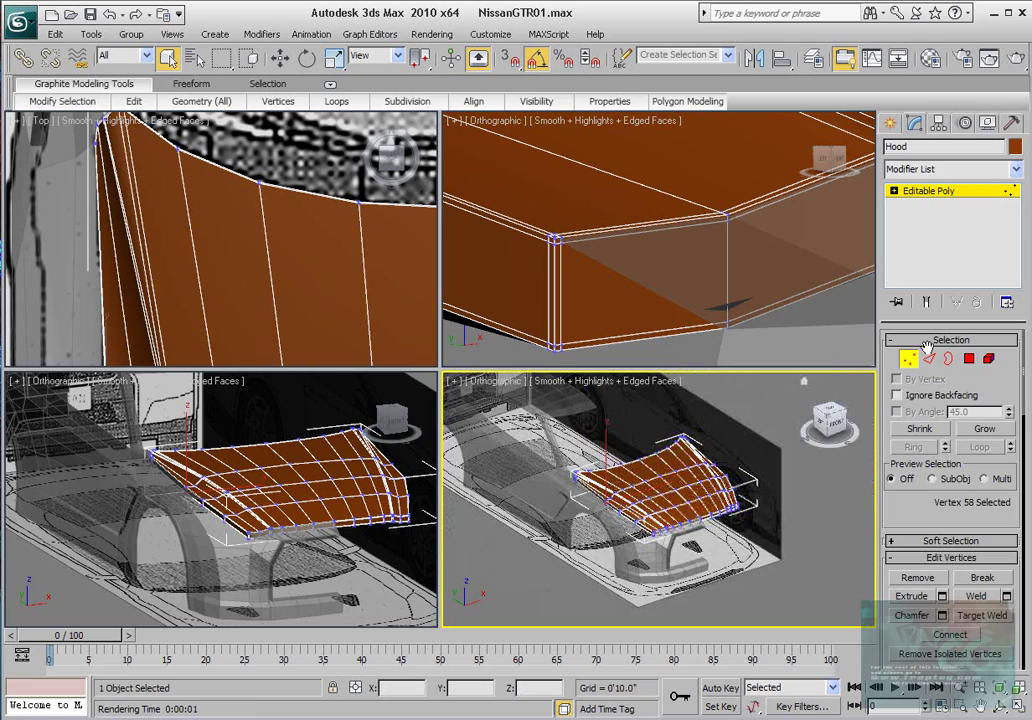
- Leave the hood's vertex editing, select the car body mesh and examine how its panels meet the hood
{"action": "left_click", "coordinate": [908, 360]}
{"action": "middle_click_drag", "start_coordinate": [541, 558], "coordinate": [627, 589]}
{"action": "left_click", "coordinate": [623, 523]}
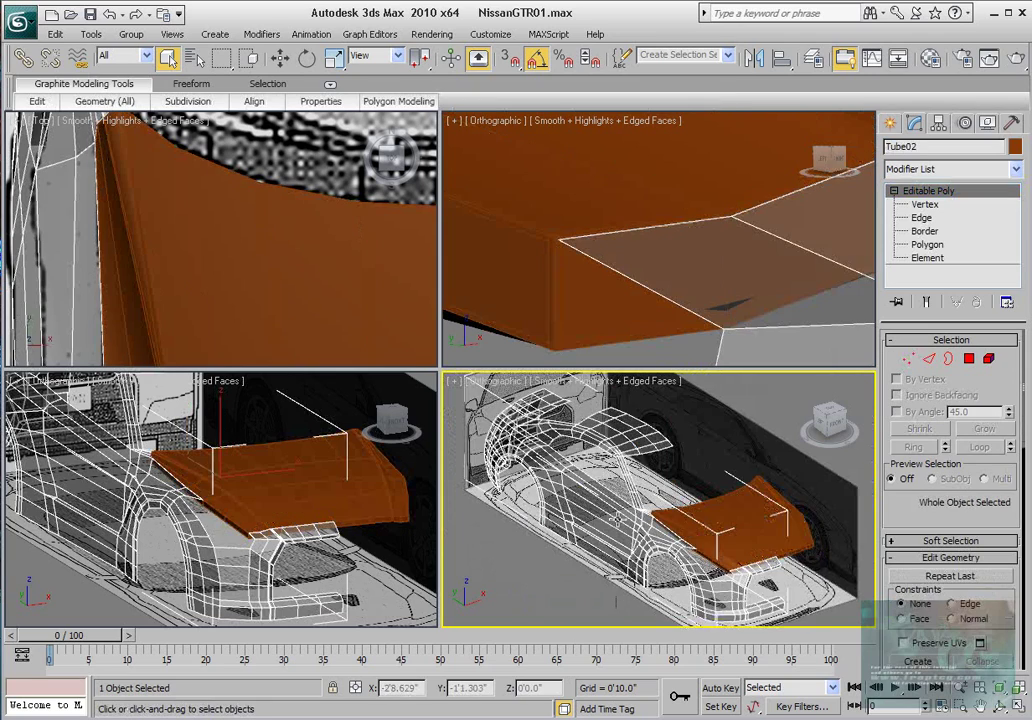
{"action": "middle_click_drag", "start_coordinate": [623, 523], "coordinate": [642, 472]}
{"action": "scroll", "coordinate": [580, 478], "scroll_direction": "up", "scroll_amount": 4}
{"action": "scroll", "coordinate": [578, 478], "scroll_direction": "up", "scroll_amount": 5}
{"action": "scroll", "coordinate": [345, 490], "scroll_direction": "down", "scroll_amount": 3}
{"action": "middle_click_drag", "start_coordinate": [340, 490], "coordinate": [285, 488]}
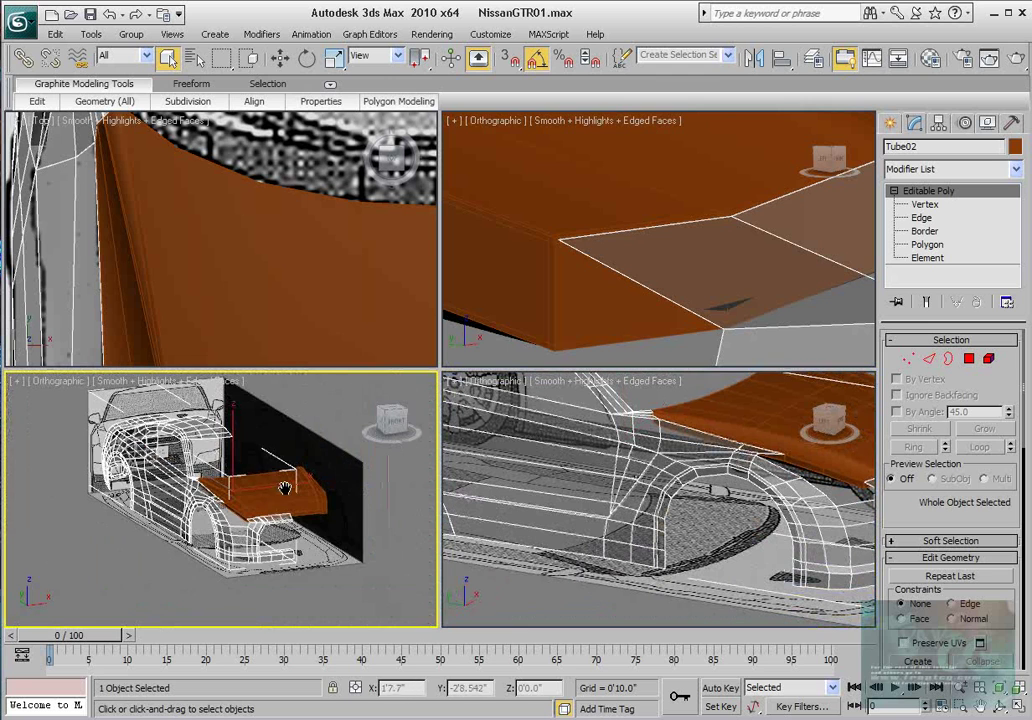
{"action": "scroll", "coordinate": [299, 489], "scroll_direction": "up", "scroll_amount": 4}
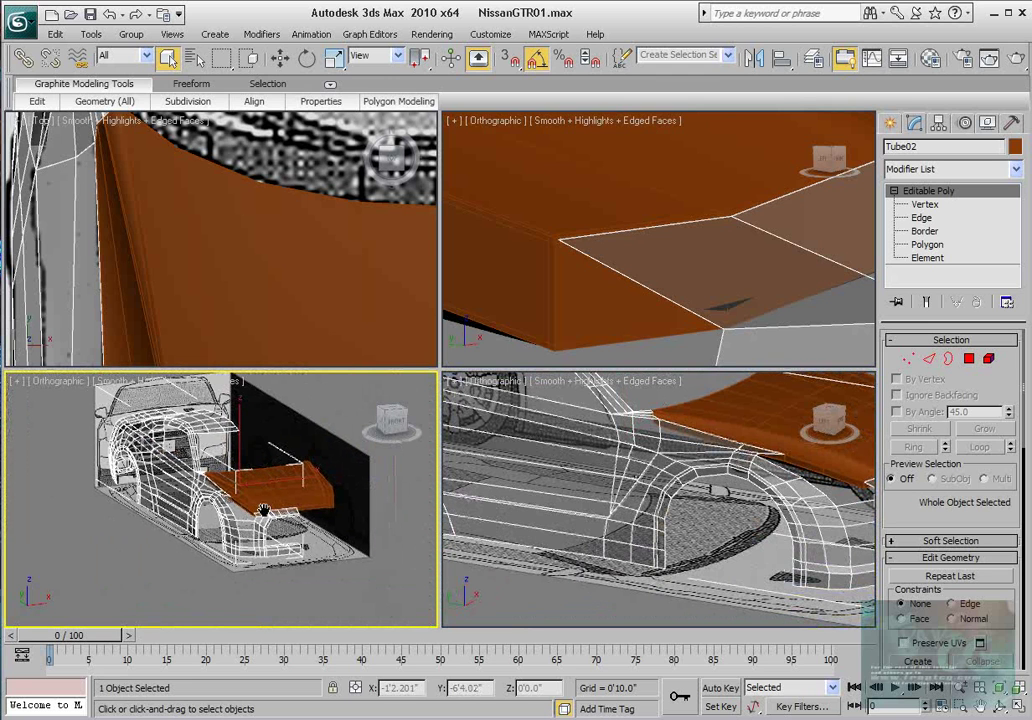
{"action": "middle_click_drag", "start_coordinate": [394, 469], "coordinate": [360, 494], "text": "alt"}
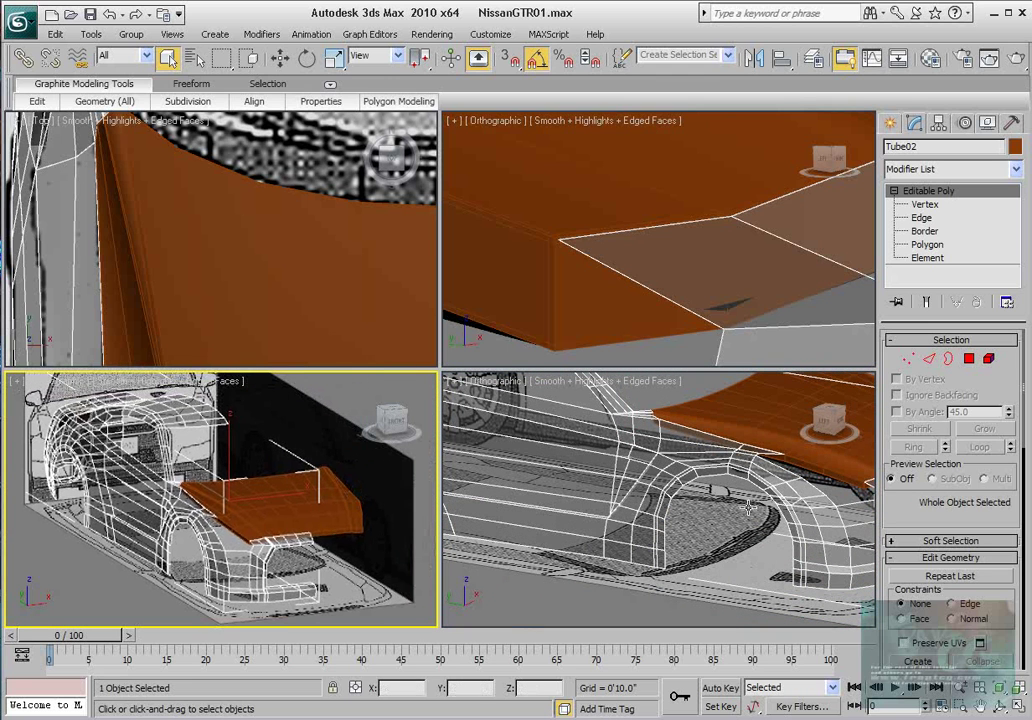
{"action": "middle_click_drag", "start_coordinate": [705, 498], "coordinate": [681, 512]}
{"action": "scroll", "coordinate": [681, 512], "scroll_direction": "down", "scroll_amount": 3}
{"action": "middle_click_drag", "start_coordinate": [238, 490], "coordinate": [256, 488]}
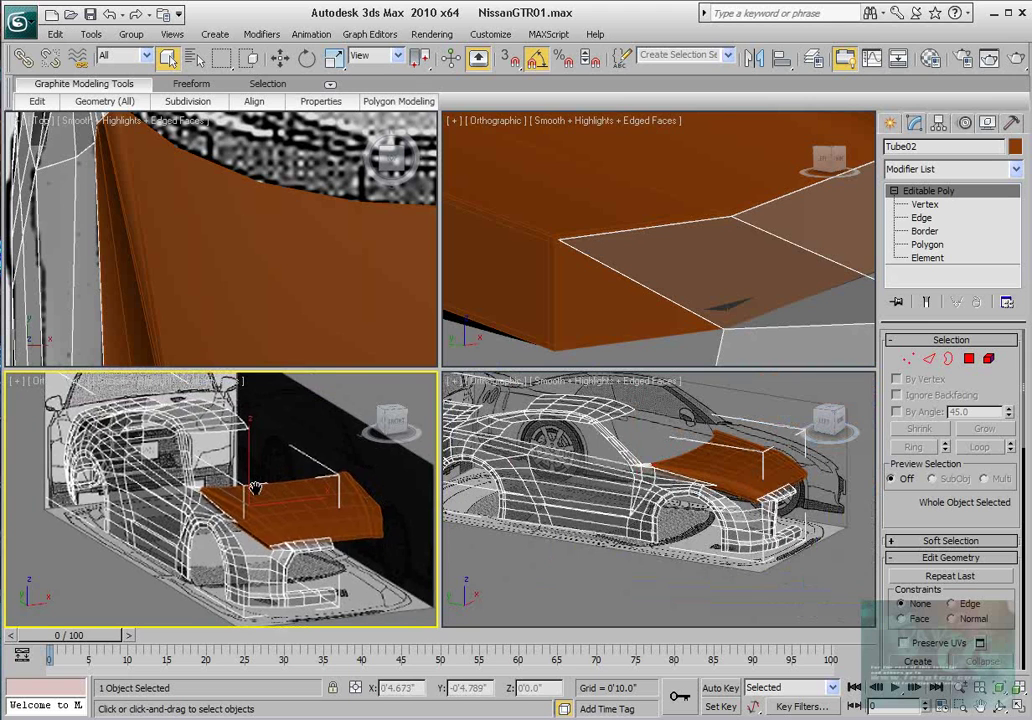
- Set one orthographic viewport to the Left view and another to the Front view, framing the car's hood and grille
{"action": "key", "text": "l"}
{"action": "scroll", "coordinate": [666, 255], "scroll_direction": "down", "scroll_amount": 5}
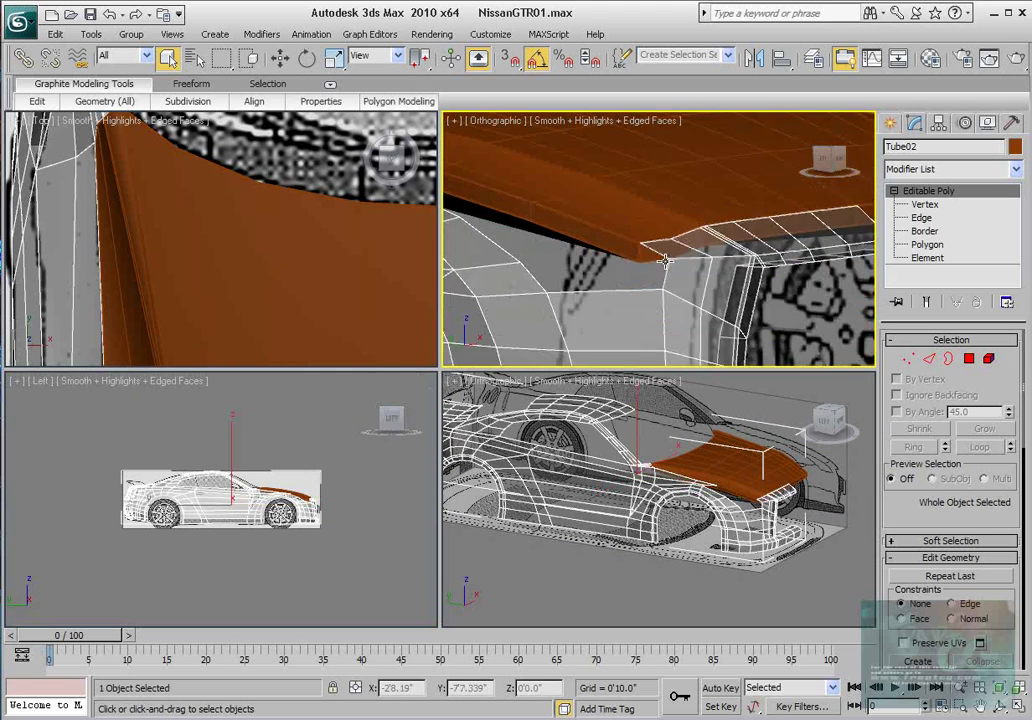
{"action": "key", "text": "f"}
{"action": "scroll", "coordinate": [662, 259], "scroll_direction": "up", "scroll_amount": 8}
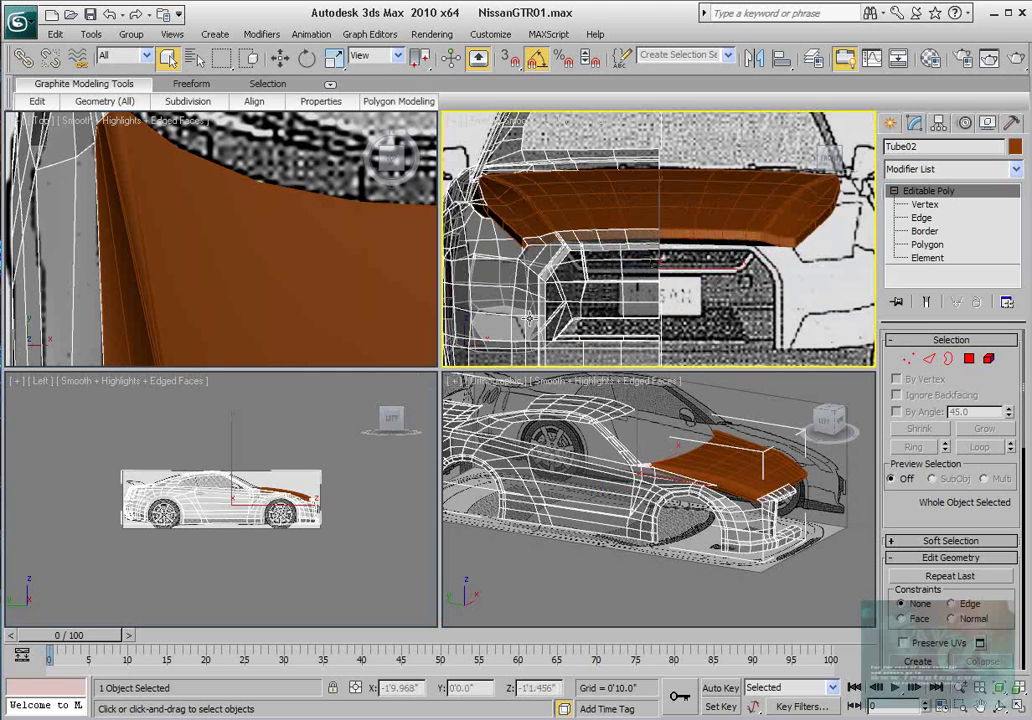
- Enter edge editing on the car body and select two edges along the panel line ahead of the front wheel arch
{"action": "scroll", "coordinate": [525, 323], "scroll_direction": "down", "scroll_amount": 4}
{"action": "scroll", "coordinate": [266, 462], "scroll_direction": "up", "scroll_amount": 10}
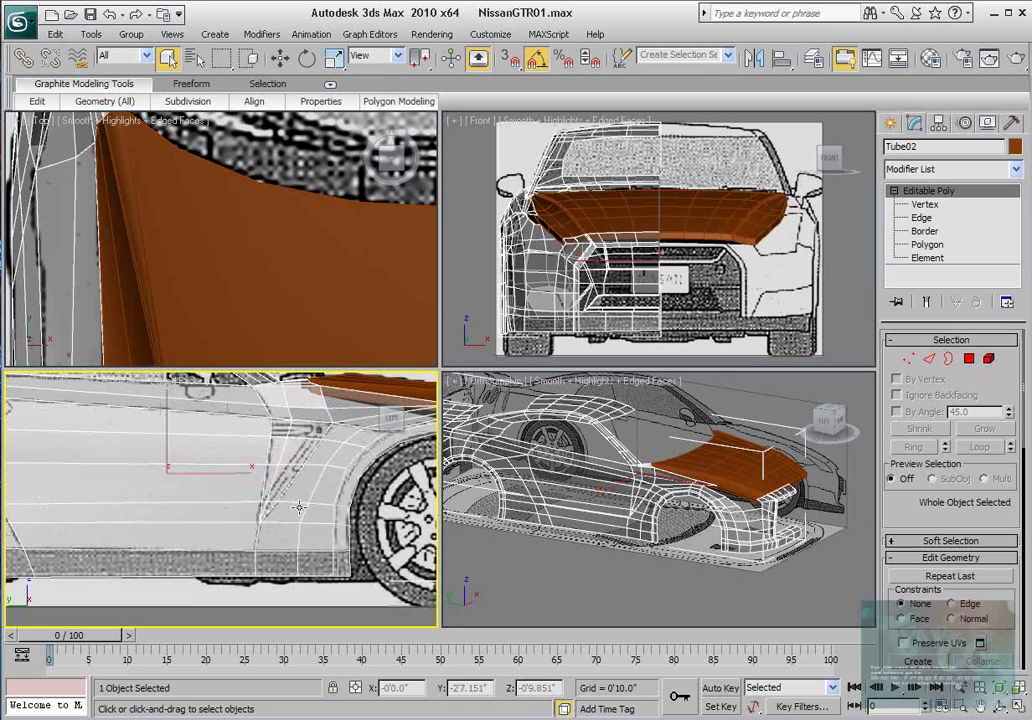
{"action": "scroll", "coordinate": [299, 507], "scroll_direction": "down", "scroll_amount": 5}
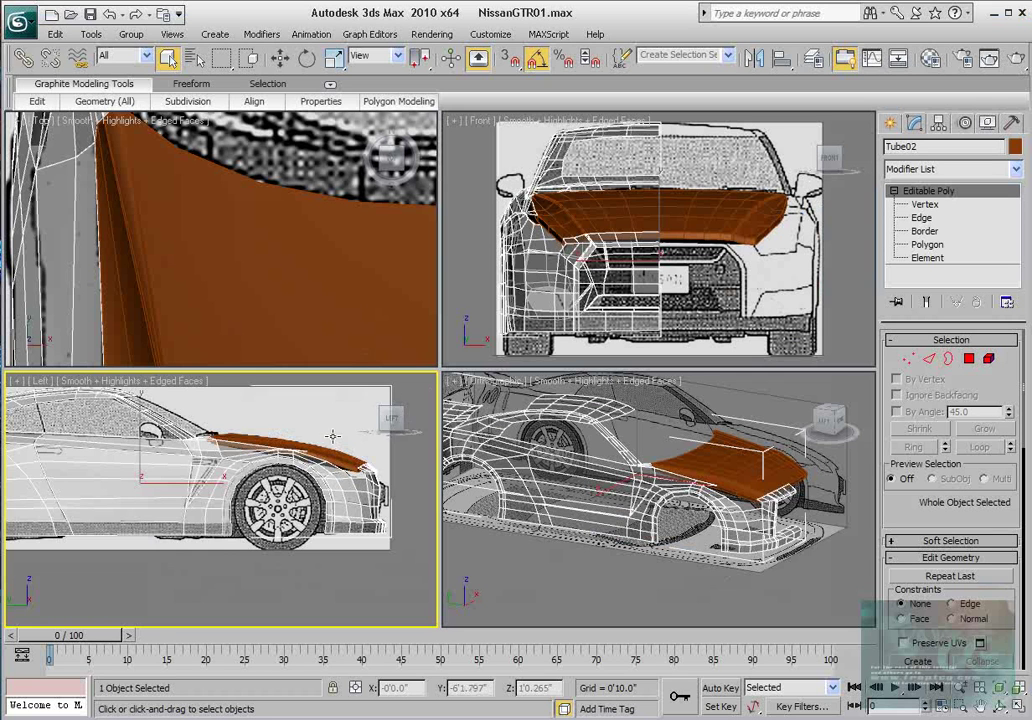
{"action": "scroll", "coordinate": [162, 438], "scroll_direction": "up", "scroll_amount": 5}
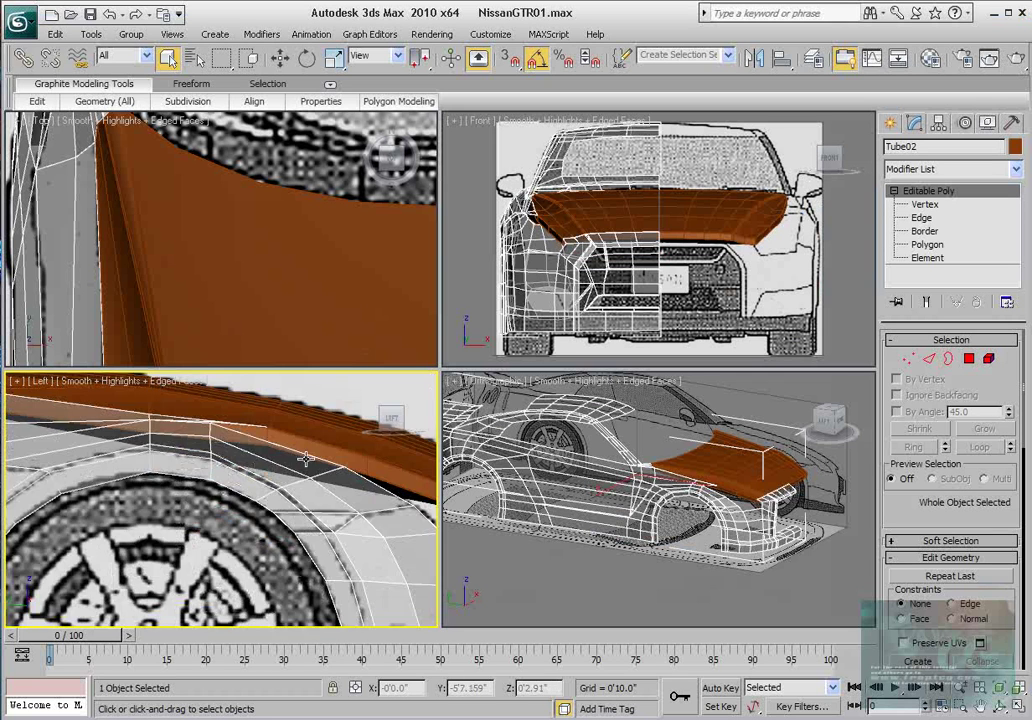
{"action": "middle_click_drag", "start_coordinate": [162, 438], "coordinate": [274, 438]}
{"action": "left_click", "coordinate": [929, 359]}
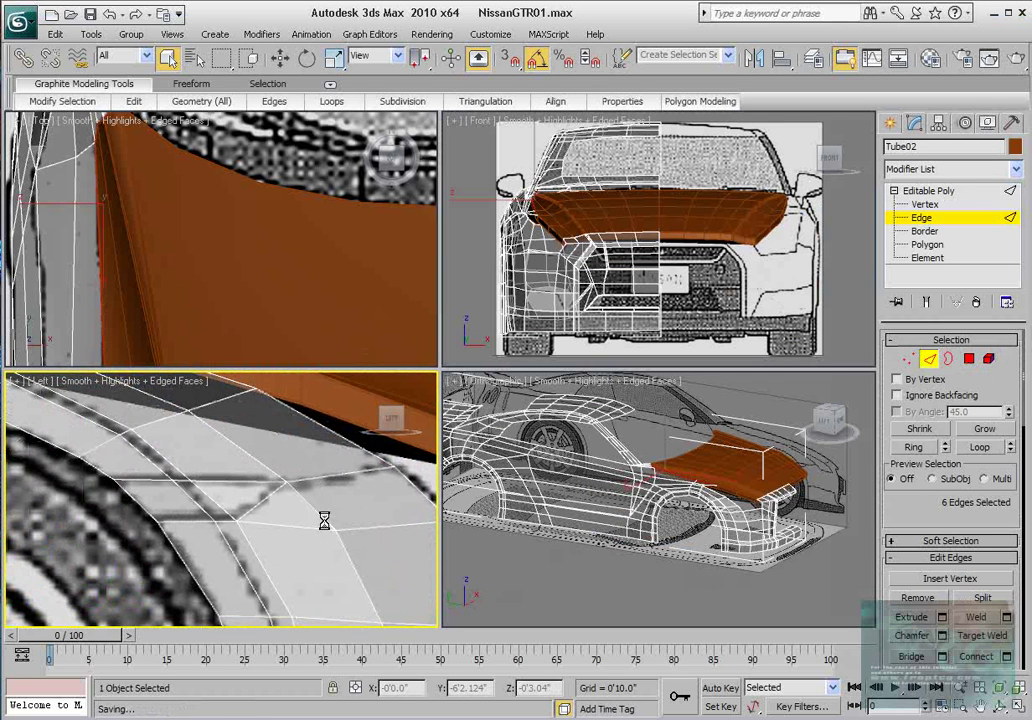
{"action": "left_click", "coordinate": [321, 479]}
{"action": "left_click", "coordinate": [233, 479], "text": "ctrl"}
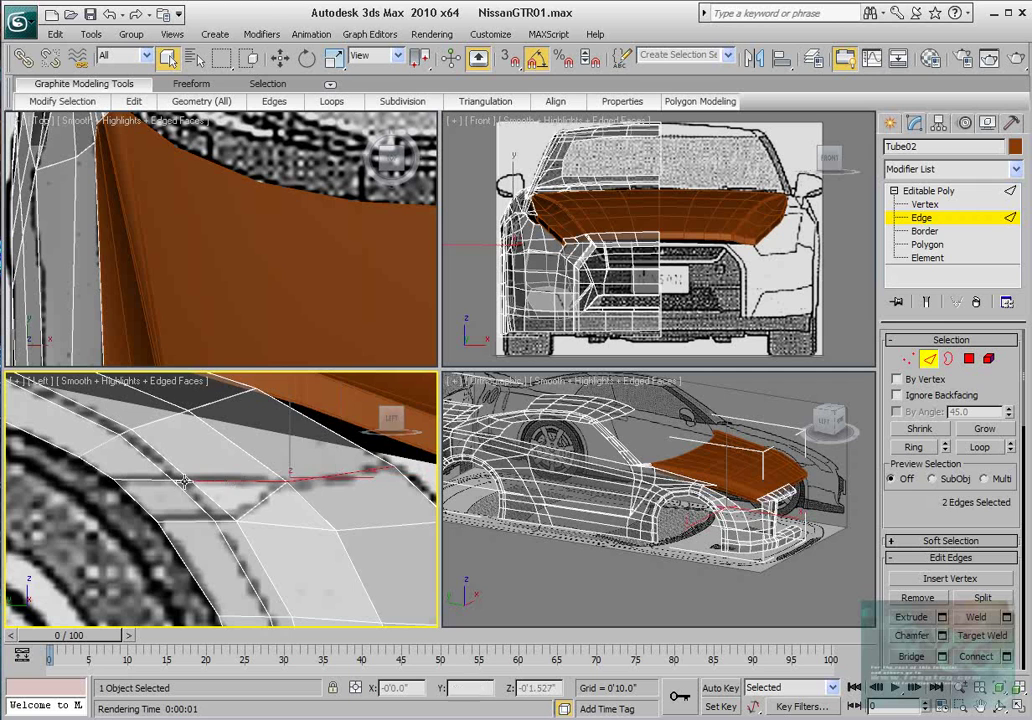
- Select the ring of edges running around the front fender, starting from one edge low on the bumper's side
{"action": "scroll", "coordinate": [183, 479], "scroll_direction": "down", "scroll_amount": 5}
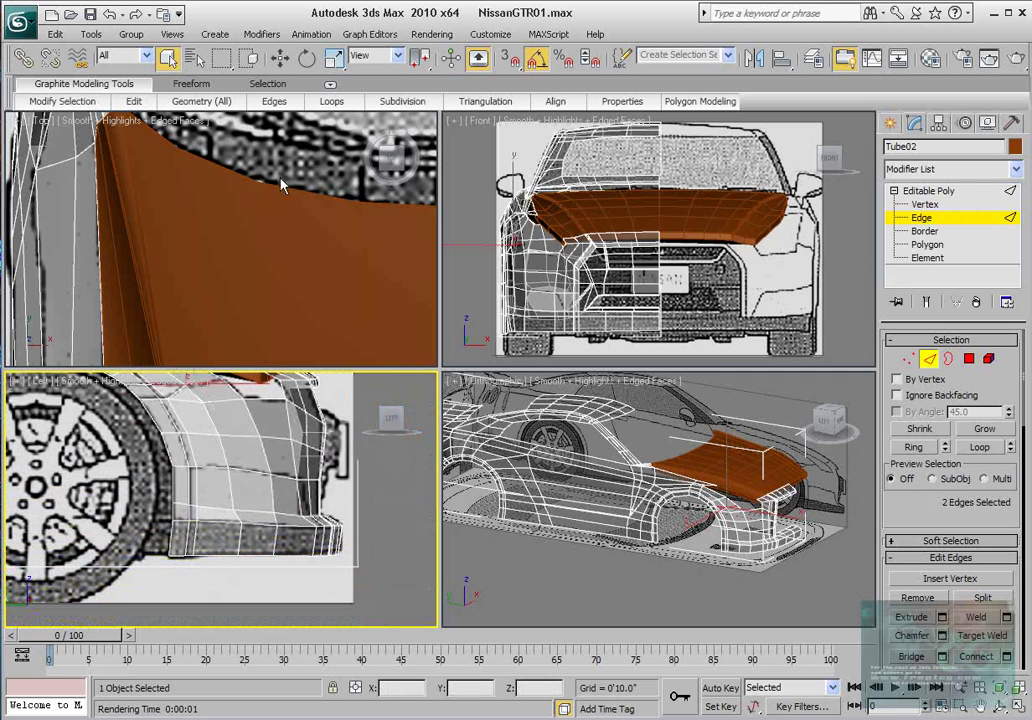
{"action": "scroll", "coordinate": [233, 250], "scroll_direction": "down", "scroll_amount": 3}
{"action": "scroll", "coordinate": [233, 250], "scroll_direction": "down", "scroll_amount": 2}
{"action": "scroll", "coordinate": [274, 166], "scroll_direction": "up", "scroll_amount": 6}
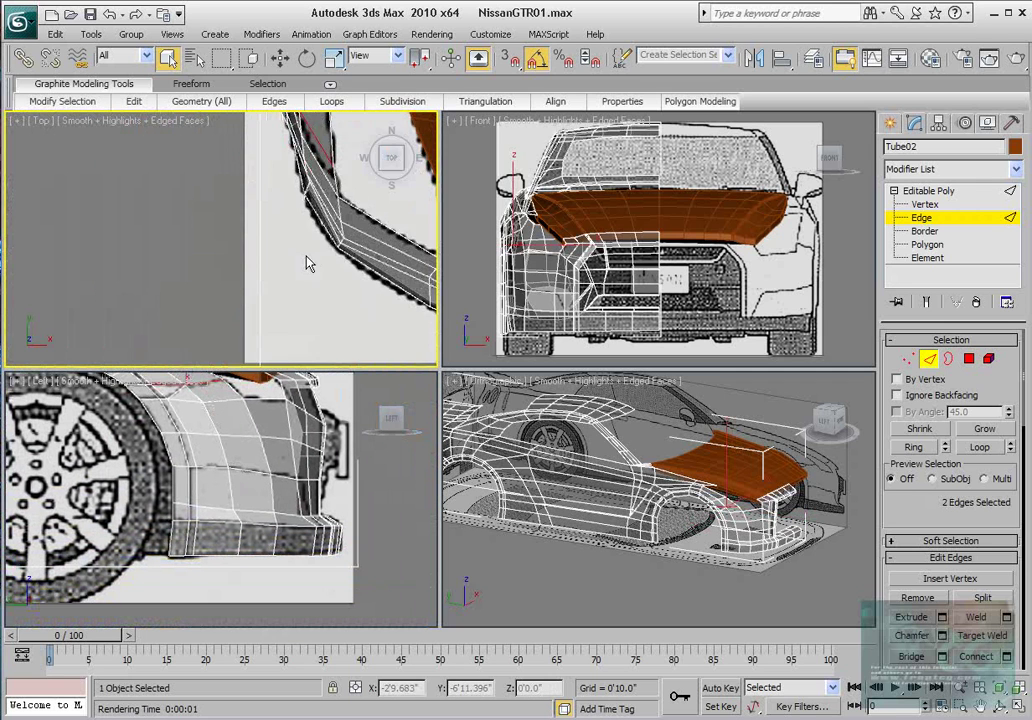
{"action": "scroll", "coordinate": [272, 270], "scroll_direction": "up", "scroll_amount": 3}
{"action": "left_click", "coordinate": [281, 245]}
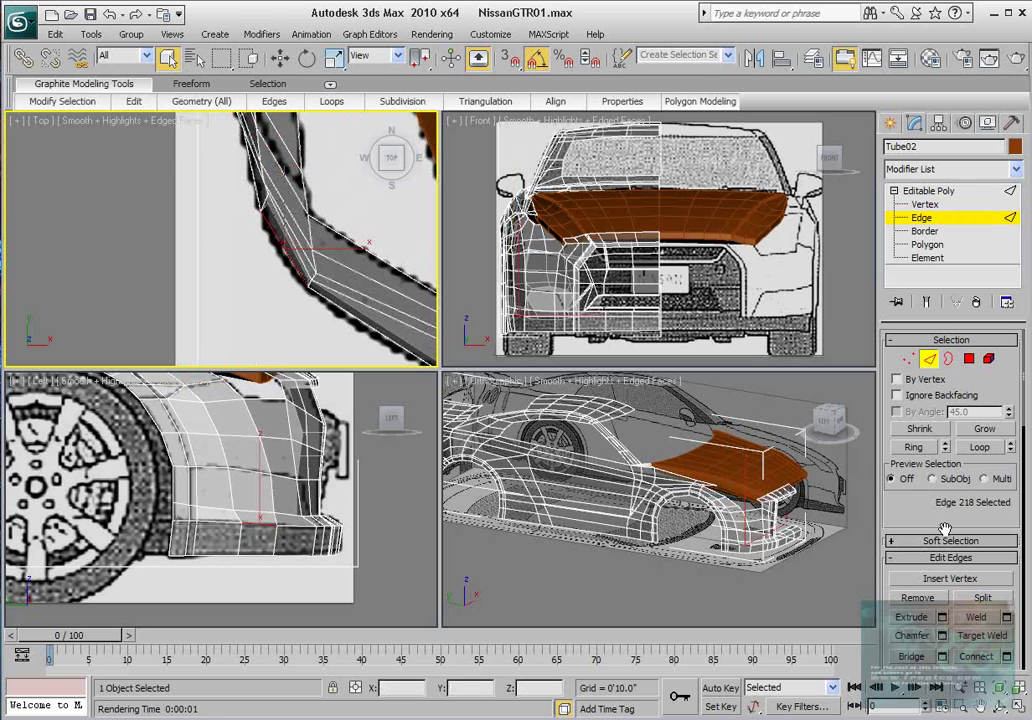
{"action": "left_click", "coordinate": [914, 447]}
- Connect the fender's ringed edges with 1 segment, using pinch 0 and slide 0
{"action": "scroll", "coordinate": [243, 497], "scroll_direction": "down", "scroll_amount": 5}
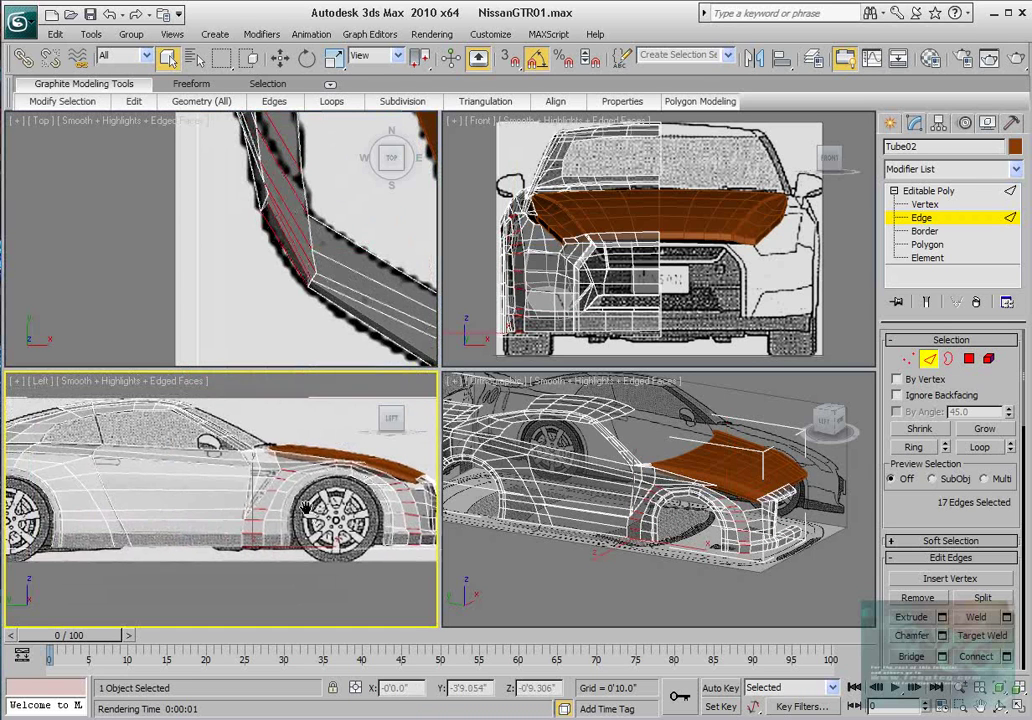
{"action": "scroll", "coordinate": [243, 497], "scroll_direction": "up", "scroll_amount": 8}
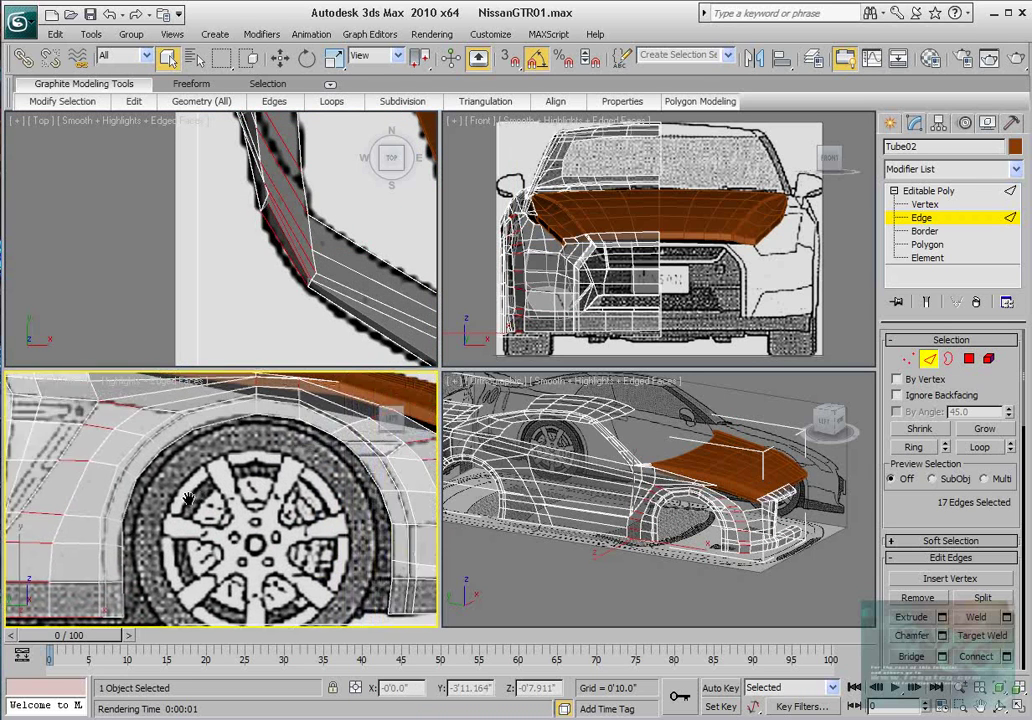
{"action": "middle_click_drag", "start_coordinate": [309, 581], "coordinate": [196, 486]}
{"action": "scroll", "coordinate": [196, 482], "scroll_direction": "up", "scroll_amount": 2}
{"action": "middle_click_drag", "start_coordinate": [311, 270], "coordinate": [297, 288]}
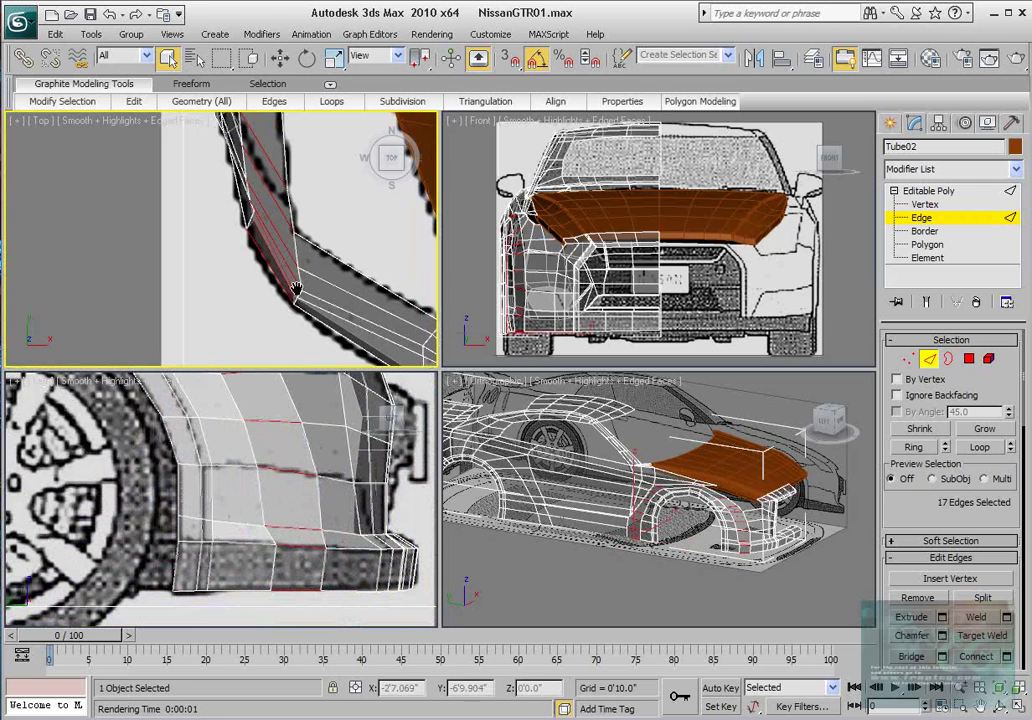
{"action": "scroll", "coordinate": [1020, 600], "scroll_direction": "down", "scroll_amount": 2}
{"action": "left_click", "coordinate": [1007, 616]}
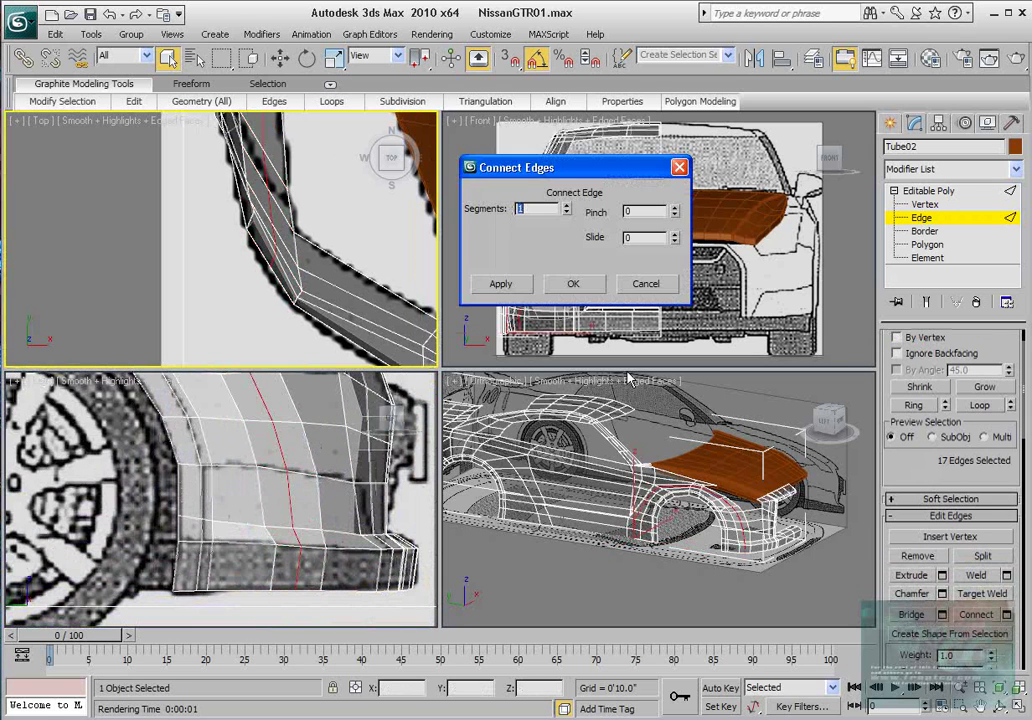
{"action": "left_click", "coordinate": [573, 284]}
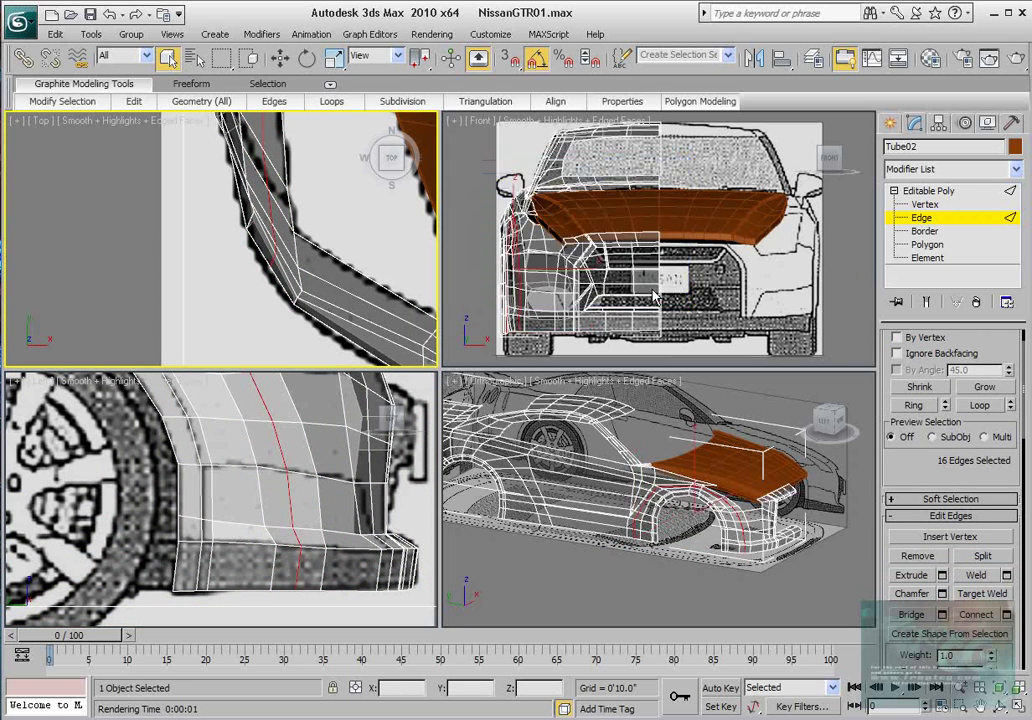
- Move the five lower vertices of the new edge loop slightly outward to round the bumper's corner in the top view
{"action": "key", "text": "1"}
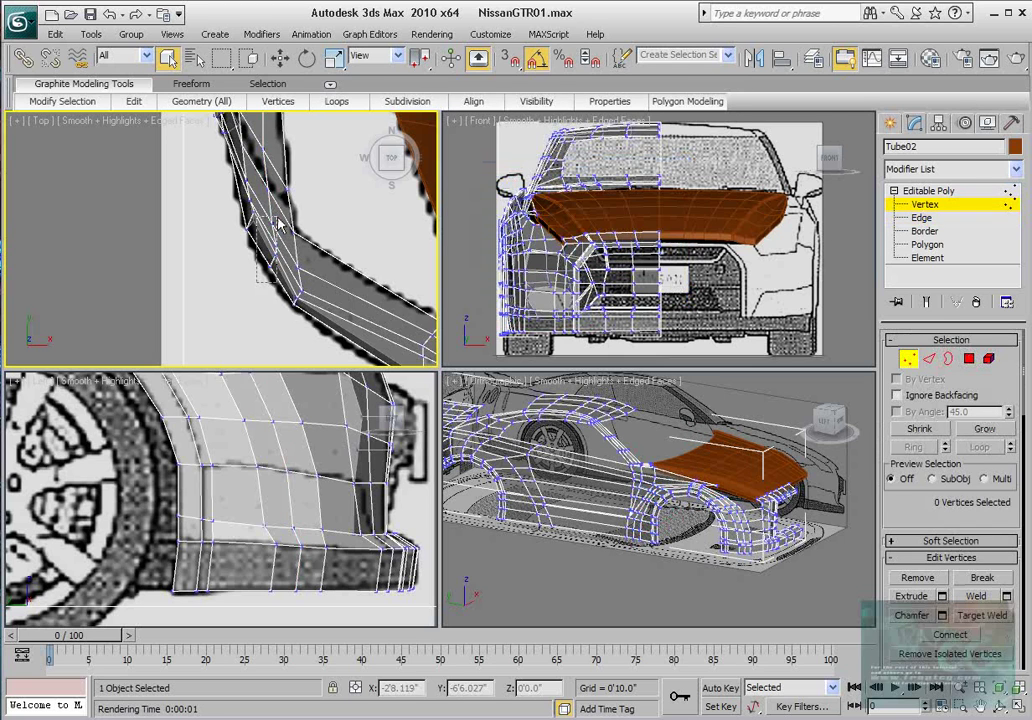
{"action": "scroll", "coordinate": [294, 234], "scroll_direction": "up", "scroll_amount": 2}
{"action": "key", "text": "w"}
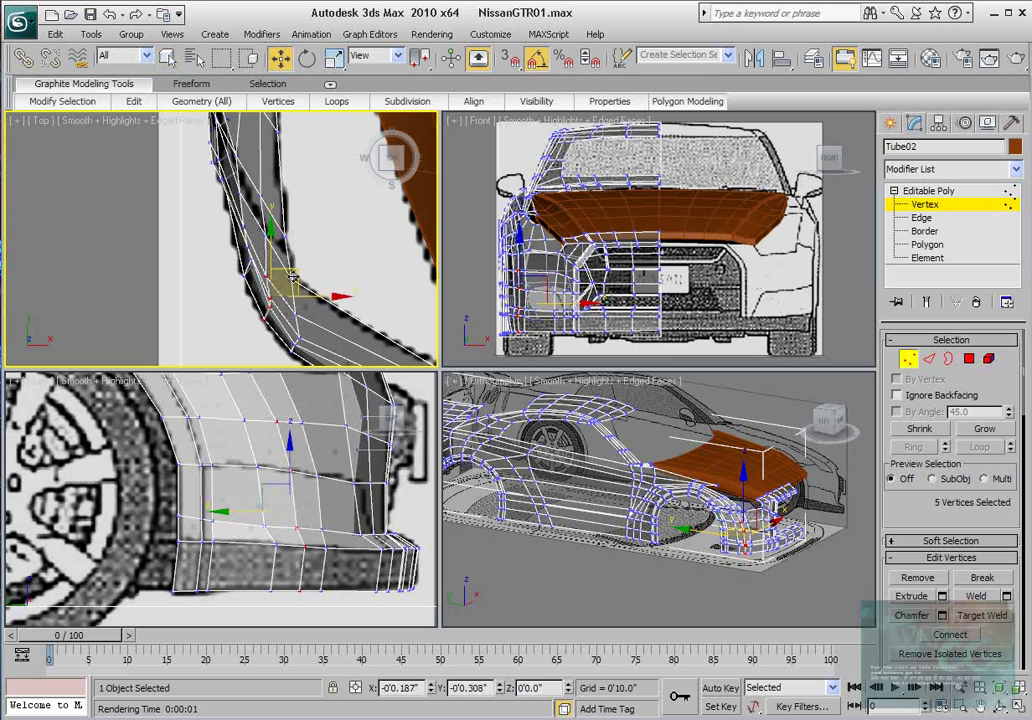
{"action": "left_click_drag", "start_coordinate": [291, 276], "coordinate": [326, 319]}
{"action": "right_click", "coordinate": [333, 508]}
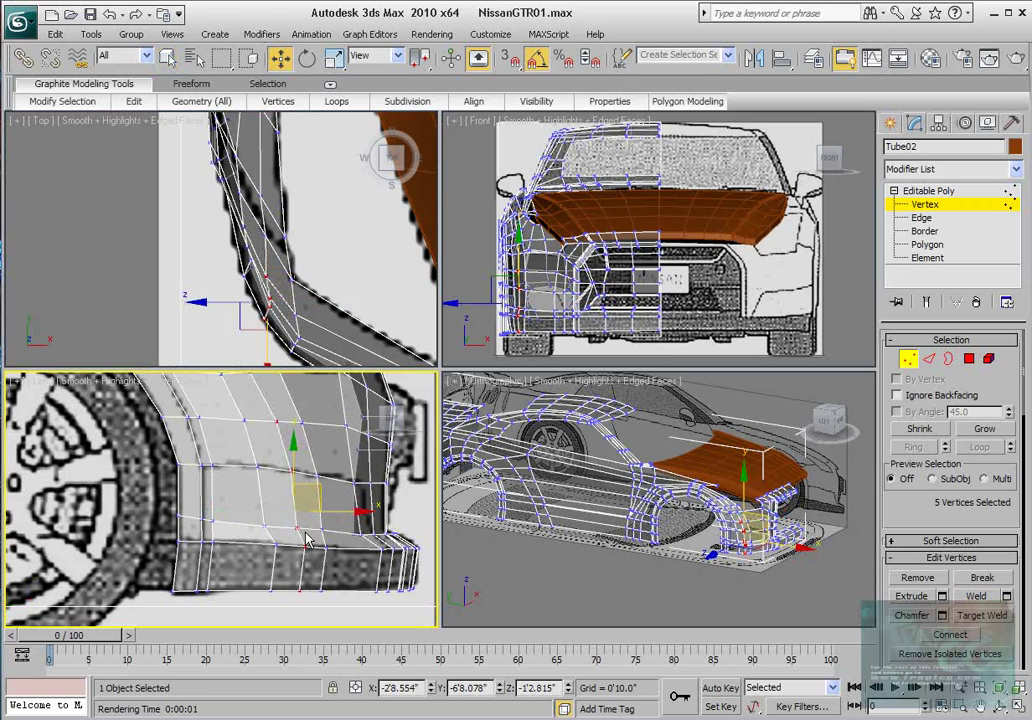
{"action": "scroll", "coordinate": [307, 540], "scroll_direction": "up", "scroll_amount": 2}
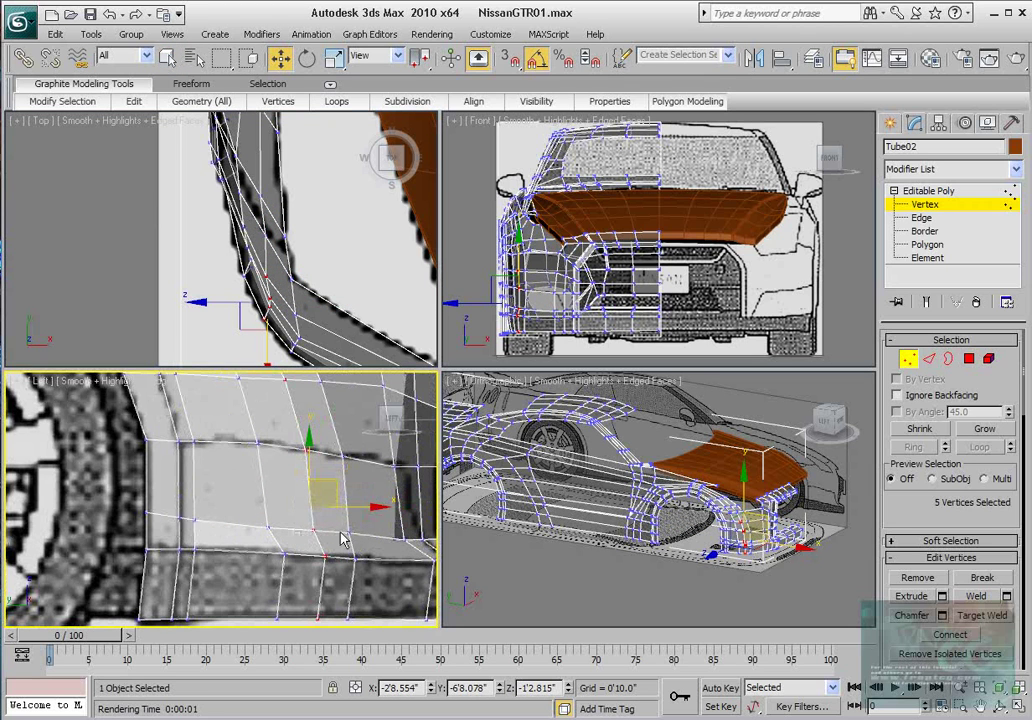
{"action": "middle_click_drag", "start_coordinate": [340, 540], "coordinate": [325, 520]}
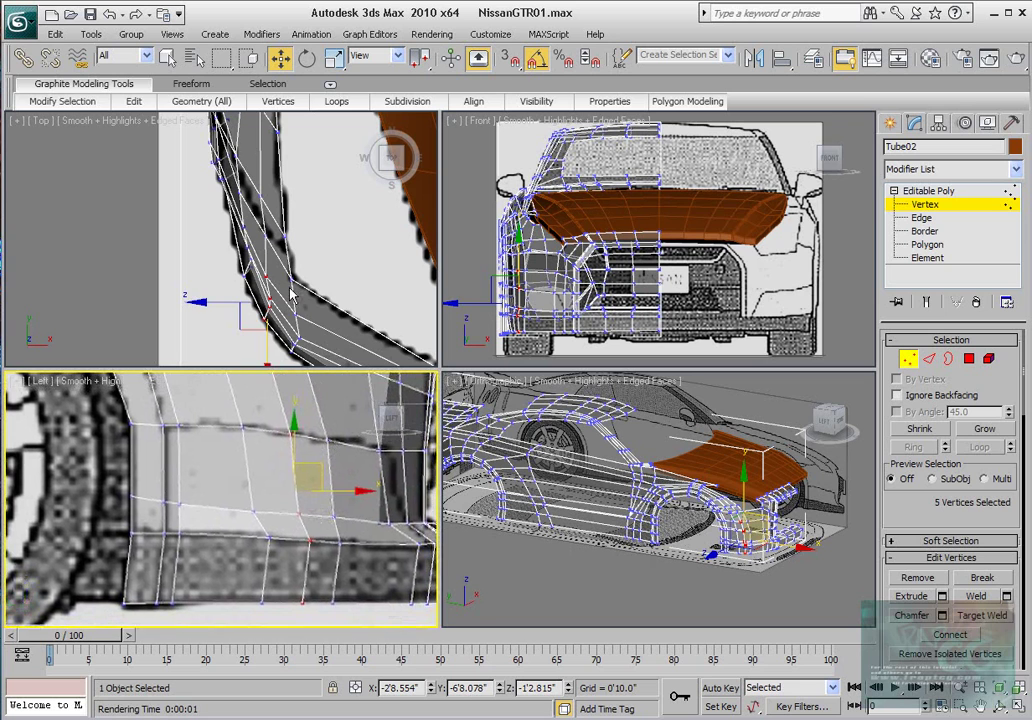
{"action": "right_click", "coordinate": [288, 302]}
{"action": "mouse_move", "coordinate": [264, 481]}
{"action": "middle_mouse_down"}
{"action": "mouse_move", "coordinate": [262, 584]}
{"action": "mouse_move", "coordinate": [263, 475]}
{"action": "middle_mouse_up"}
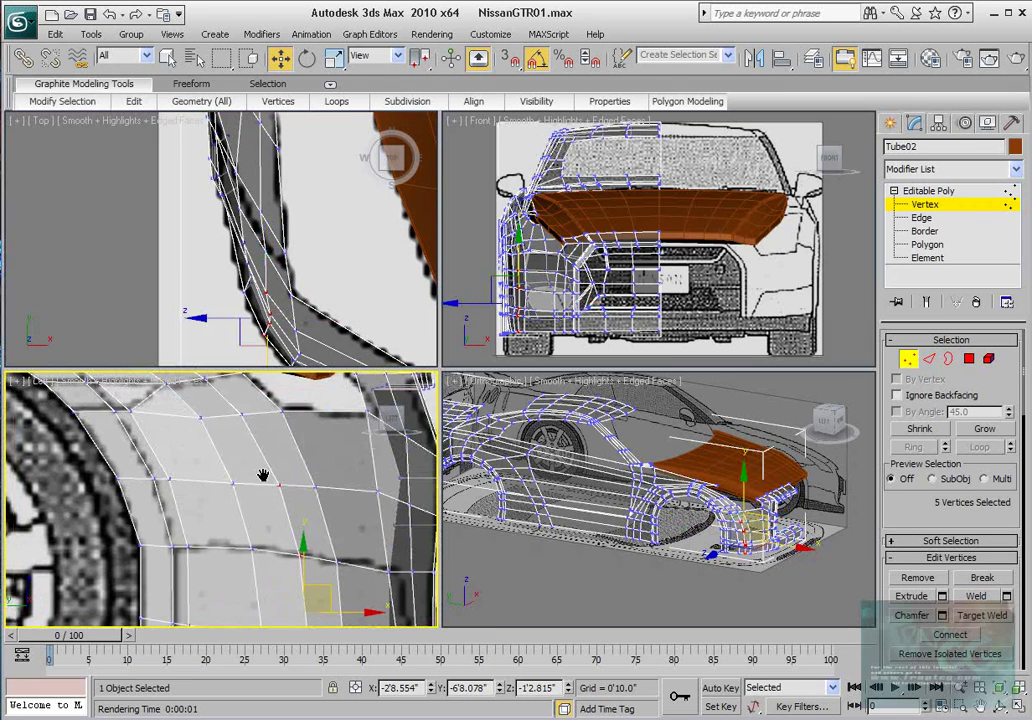
- Reposition the next two vertices up the new loop individually to smooth the fender's curve in the top view
{"action": "left_click", "coordinate": [246, 413]}
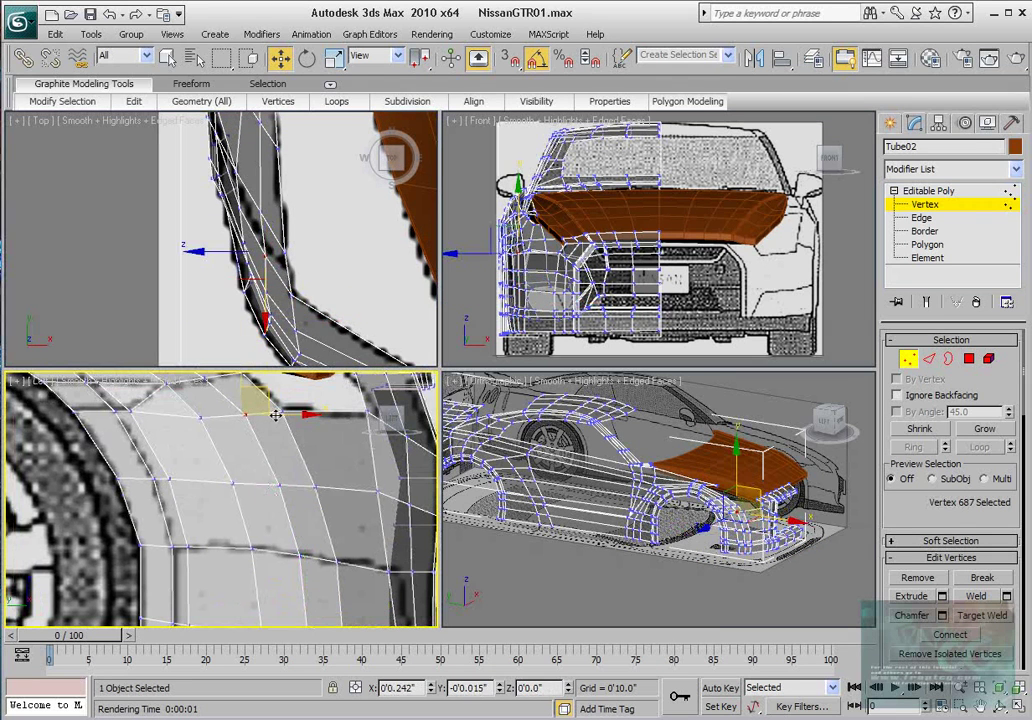
{"action": "left_click_drag", "start_coordinate": [275, 415], "coordinate": [276, 415]}
{"action": "scroll", "coordinate": [660, 500], "scroll_direction": "up", "scroll_amount": 6}
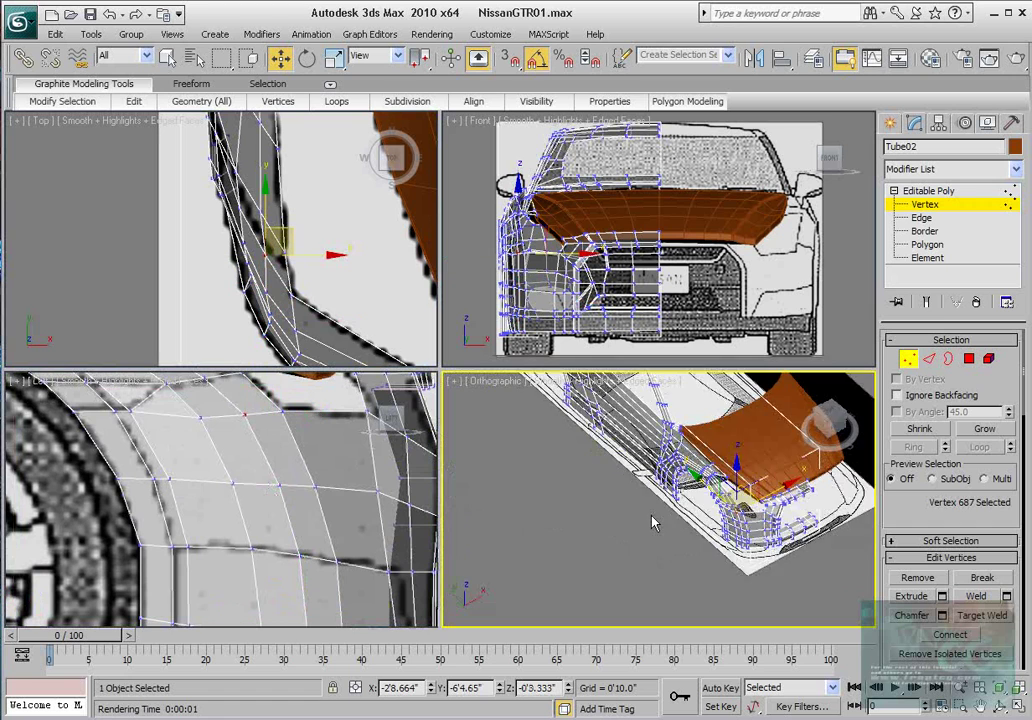
{"action": "scroll", "coordinate": [298, 253], "scroll_direction": "up", "scroll_amount": 2}
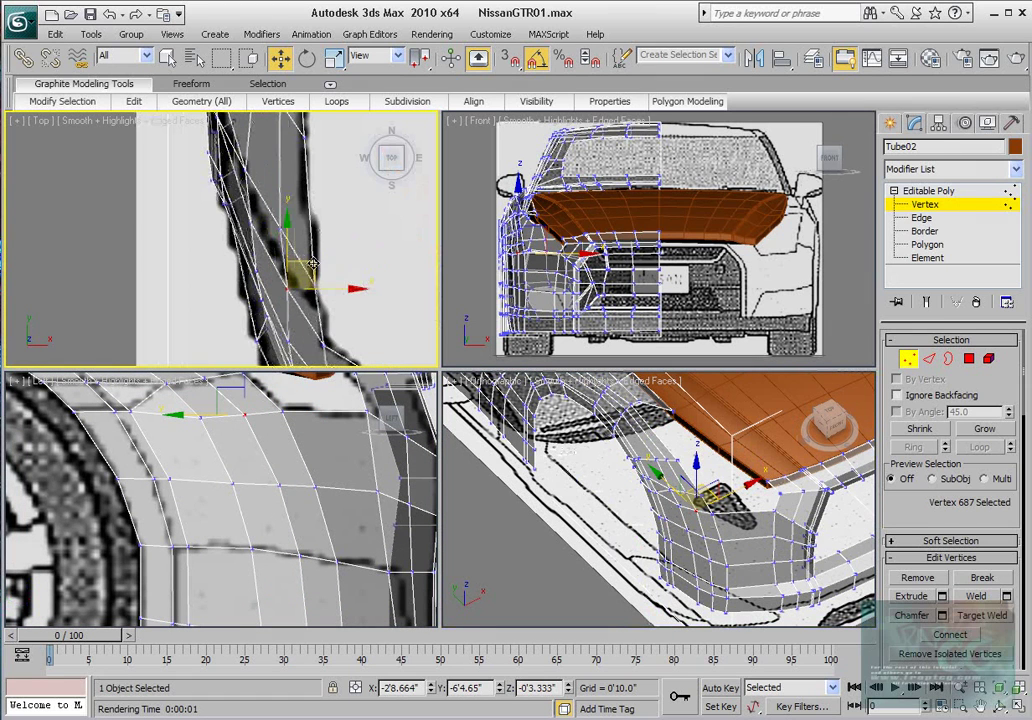
{"action": "left_click_drag", "start_coordinate": [311, 266], "coordinate": [306, 261]}
{"action": "left_click", "coordinate": [280, 228]}
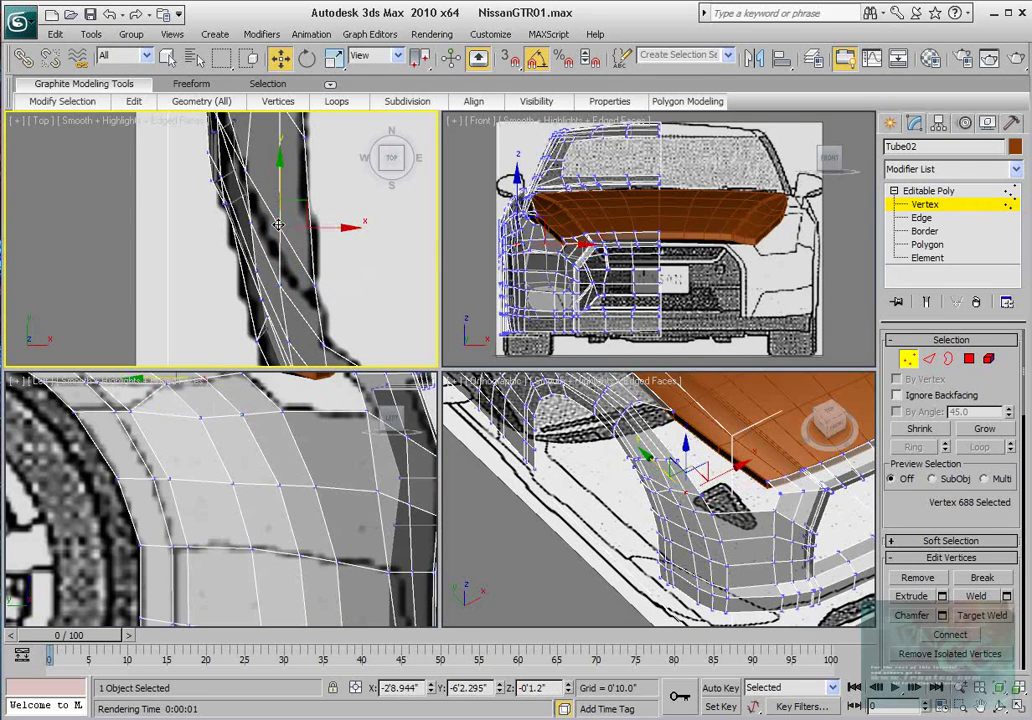
{"action": "middle_click_drag", "start_coordinate": [290, 218], "coordinate": [290, 243]}
{"action": "left_click_drag", "start_coordinate": [300, 225], "coordinate": [300, 235]}
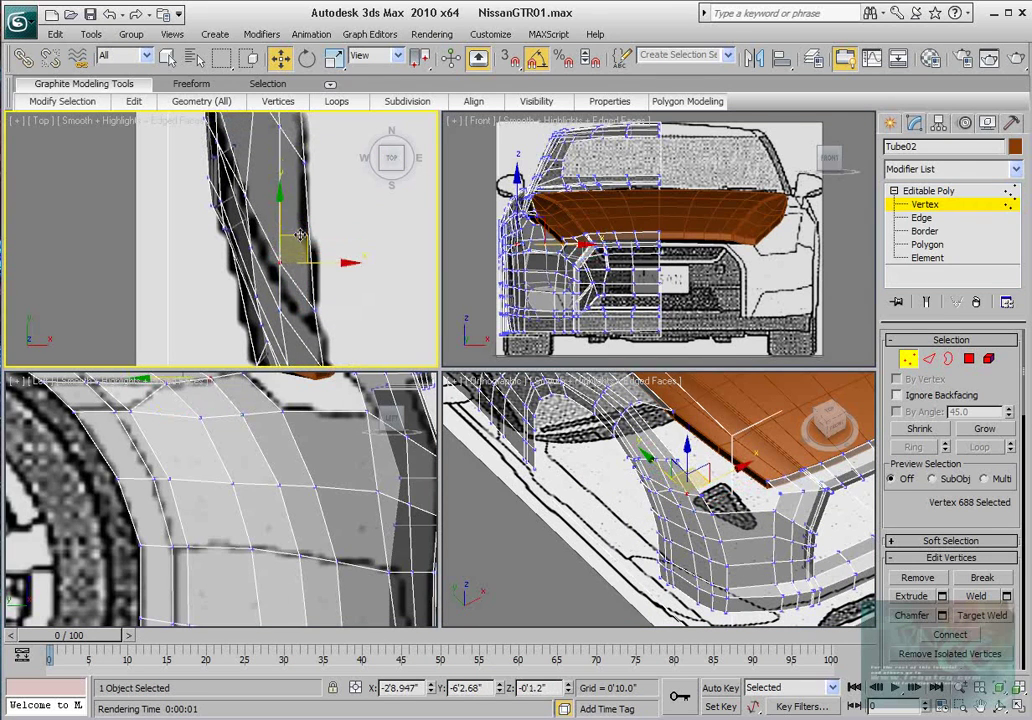
- Select two neighbouring loop vertices on top of the fender, raise them slightly and shift them outward
{"action": "middle_click_drag", "start_coordinate": [755, 533], "coordinate": [697, 462], "text": "alt"}
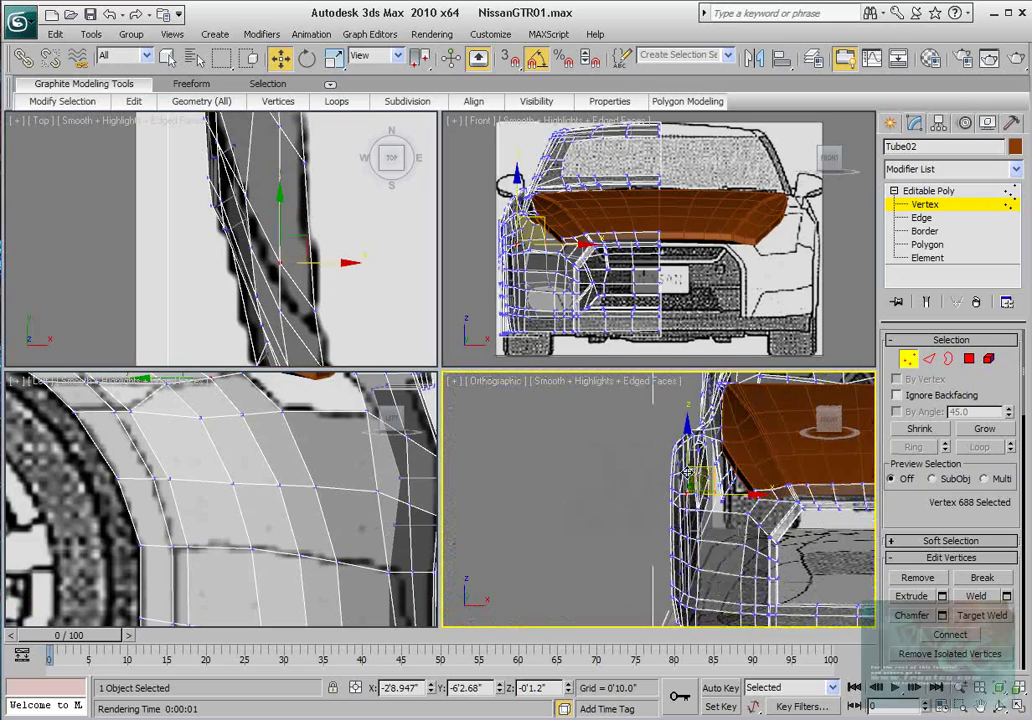
{"action": "left_click", "coordinate": [688, 470]}
{"action": "middle_click_drag", "start_coordinate": [640, 493], "coordinate": [665, 527], "text": "alt"}
{"action": "scroll", "coordinate": [684, 489], "scroll_direction": "up", "scroll_amount": 3}
{"action": "scroll", "coordinate": [665, 527], "scroll_direction": "up", "scroll_amount": 2}
{"action": "left_click", "coordinate": [704, 532], "text": "ctrl"}
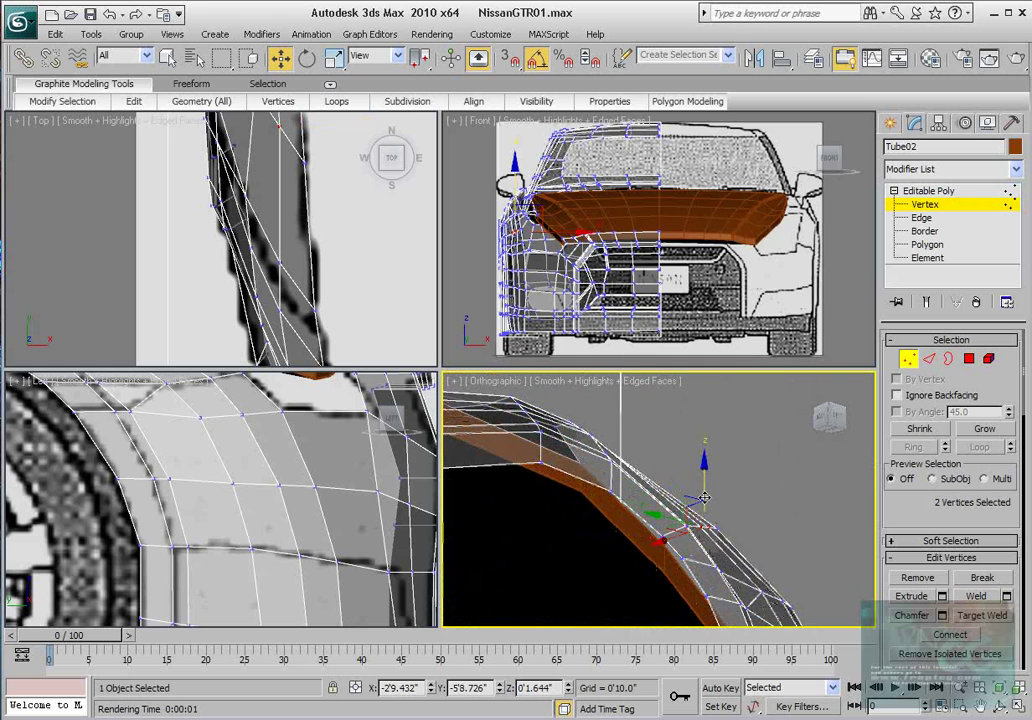
{"action": "left_click_drag", "start_coordinate": [704, 498], "coordinate": [704, 494]}
{"action": "middle_click_drag", "start_coordinate": [705, 494], "coordinate": [660, 567], "text": "alt"}
{"action": "left_click_drag", "start_coordinate": [748, 522], "coordinate": [742, 522]}
- Nudge the same two fender vertices further outward and slightly up, matching the top and side references
{"action": "middle_click_drag", "start_coordinate": [334, 253], "coordinate": [330, 354]}
{"action": "middle_click_drag", "start_coordinate": [302, 225], "coordinate": [293, 268]}
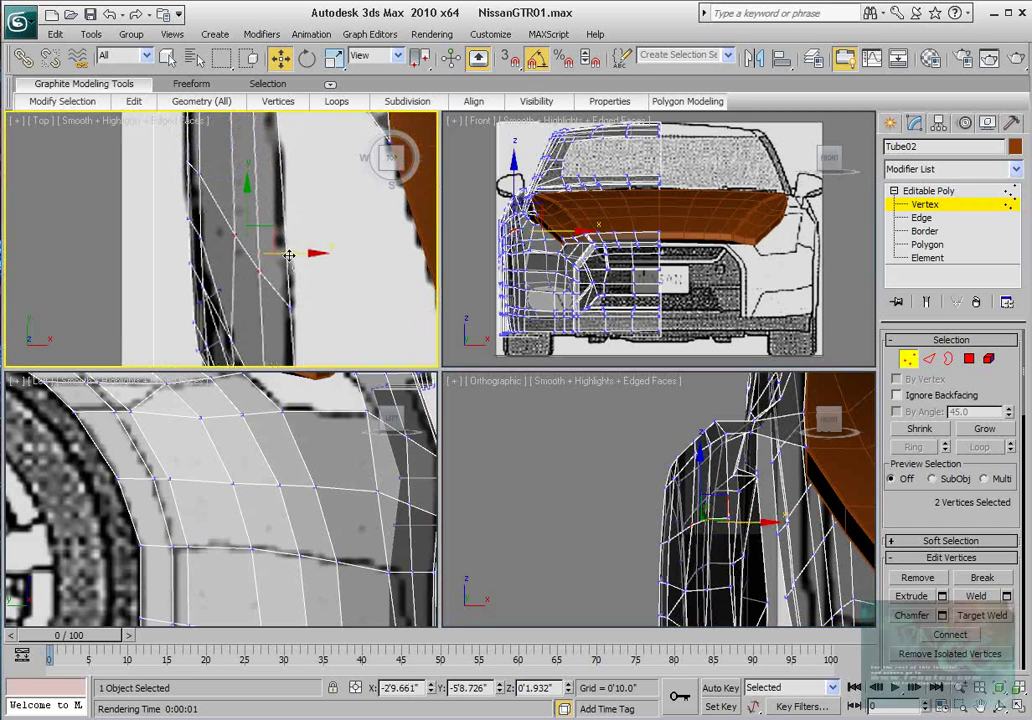
{"action": "left_click_drag", "start_coordinate": [303, 253], "coordinate": [298, 253]}
{"action": "middle_click_drag", "start_coordinate": [722, 538], "coordinate": [712, 513], "text": "alt"}
{"action": "middle_click_drag", "start_coordinate": [181, 470], "coordinate": [293, 604]}
{"action": "left_click_drag", "start_coordinate": [217, 418], "coordinate": [224, 468]}
{"action": "scroll", "coordinate": [224, 468], "scroll_direction": "down", "scroll_amount": 3}
{"action": "scroll", "coordinate": [237, 486], "scroll_direction": "up", "scroll_amount": 4}
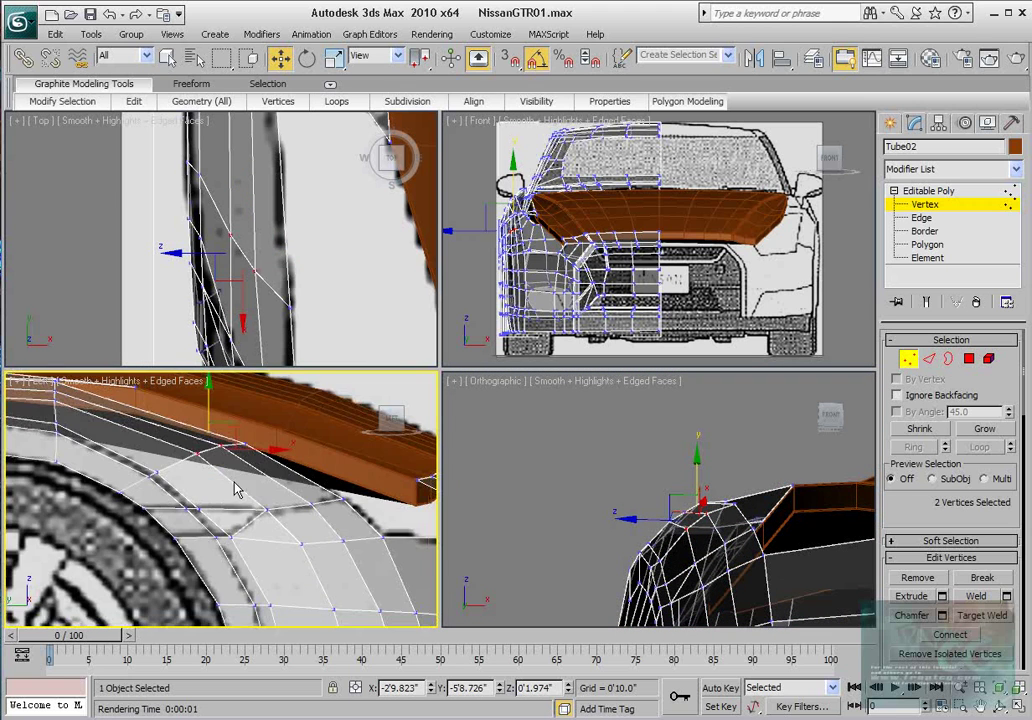
- Select the eight edges tracing the blueprint's panel line from the wheel arch to the headlight corner below the hood
{"action": "left_click", "coordinate": [929, 358]}
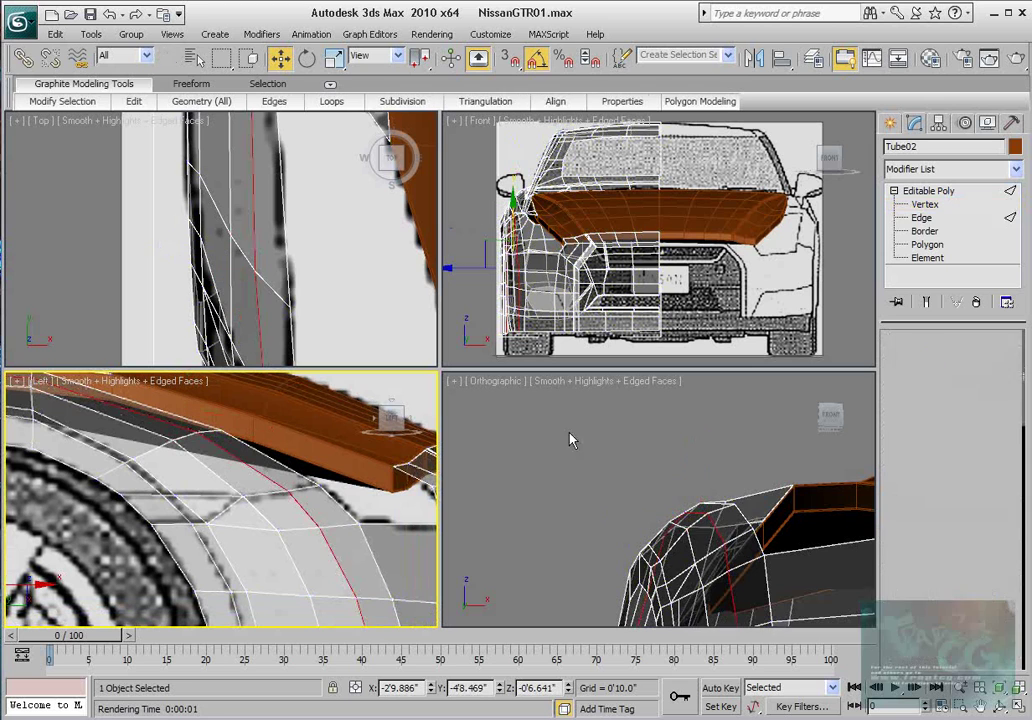
{"action": "left_click", "coordinate": [290, 480]}
{"action": "left_click", "coordinate": [260, 492], "text": "ctrl"}
{"action": "left_click", "coordinate": [204, 495], "text": "ctrl"}
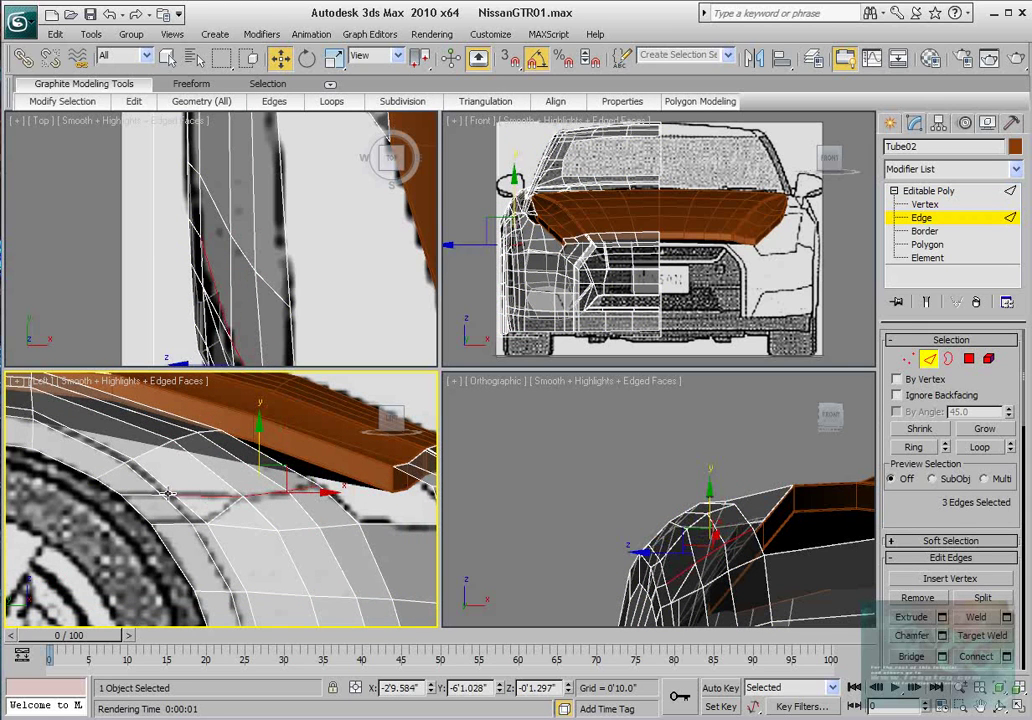
{"action": "left_click", "coordinate": [150, 495], "text": "ctrl"}
{"action": "left_click", "coordinate": [173, 525], "text": "ctrl"}
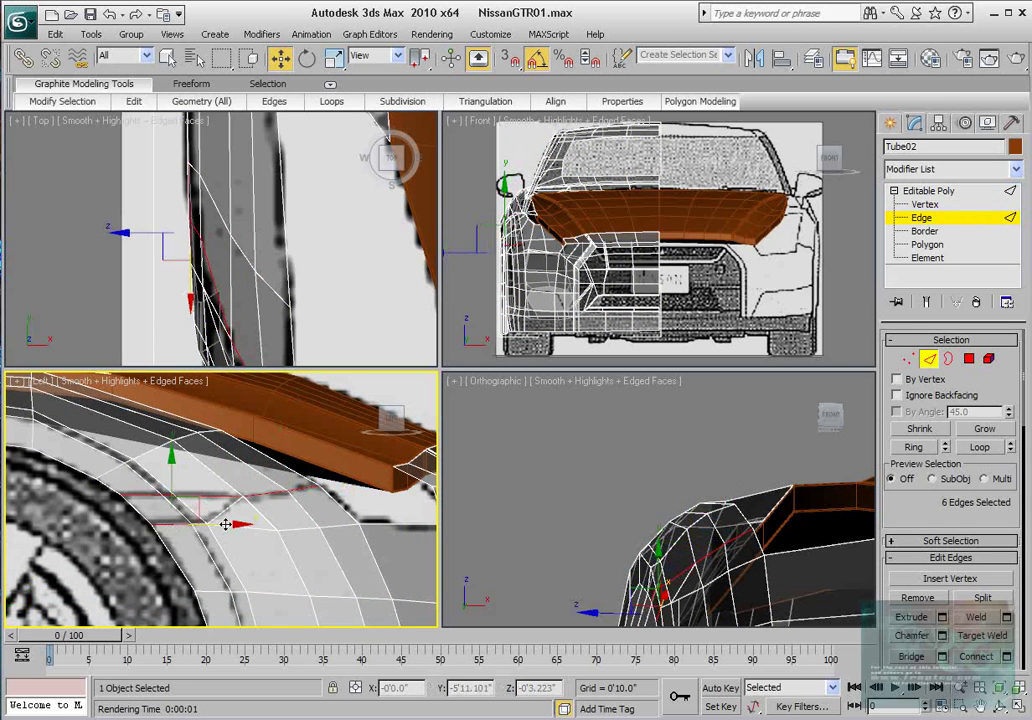
{"action": "left_click", "coordinate": [220, 511], "text": "ctrl"}
{"action": "left_click", "coordinate": [200, 523], "text": "ctrl"}
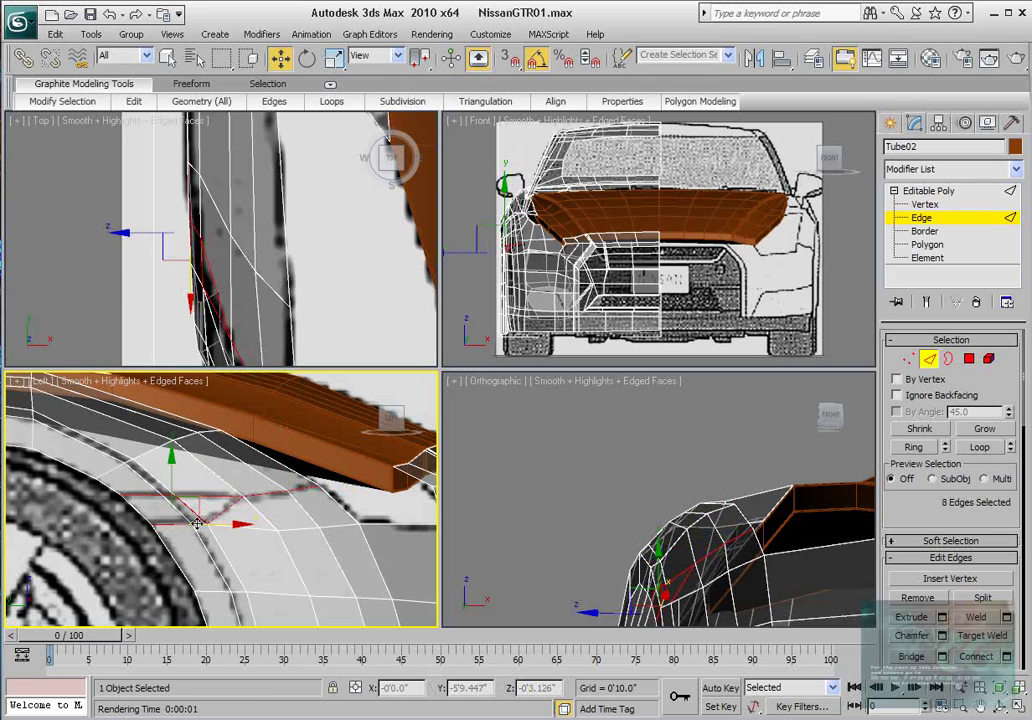
{"action": "left_click", "coordinate": [197, 522], "text": "ctrl"}
{"action": "left_click", "coordinate": [189, 509], "text": "alt"}
- Apply an open chamfer of 0'0.03" with 1 segment to the eight selected panel-line edges on the front fender
{"action": "scroll", "coordinate": [189, 503], "scroll_direction": "up", "scroll_amount": 2}
{"action": "mouse_move", "coordinate": [189, 503]}
{"action": "middle_mouse_down"}
{"action": "mouse_move", "coordinate": [201, 478]}
{"action": "mouse_move", "coordinate": [214, 484]}
{"action": "mouse_move", "coordinate": [181, 482]}
{"action": "middle_mouse_up"}
{"action": "key", "text": "l"}
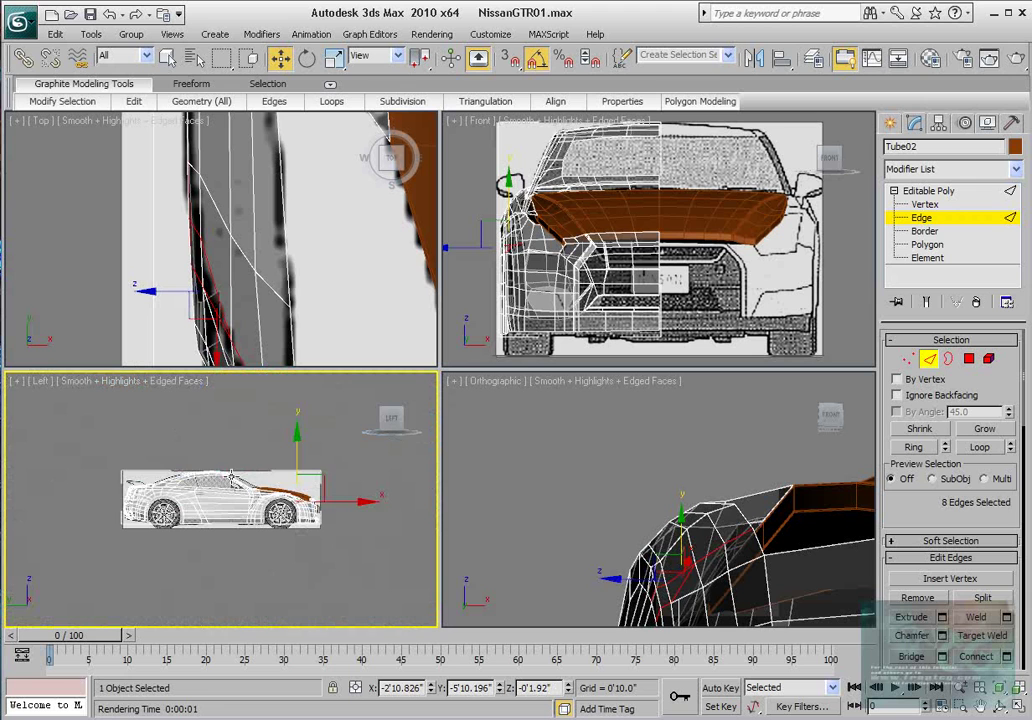
{"action": "scroll", "coordinate": [181, 482], "scroll_direction": "up", "scroll_amount": 5}
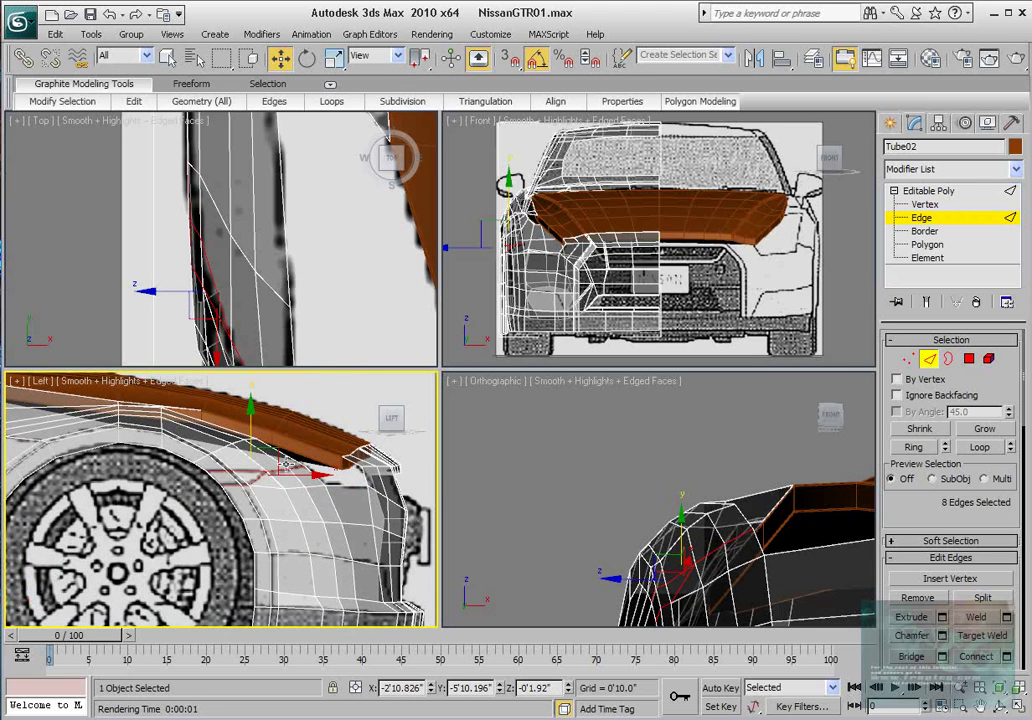
{"action": "key", "text": "z"}
{"action": "middle_click_drag", "start_coordinate": [805, 519], "coordinate": [752, 520], "text": "alt"}
{"action": "left_click_drag", "start_coordinate": [910, 510], "coordinate": [910, 491]}
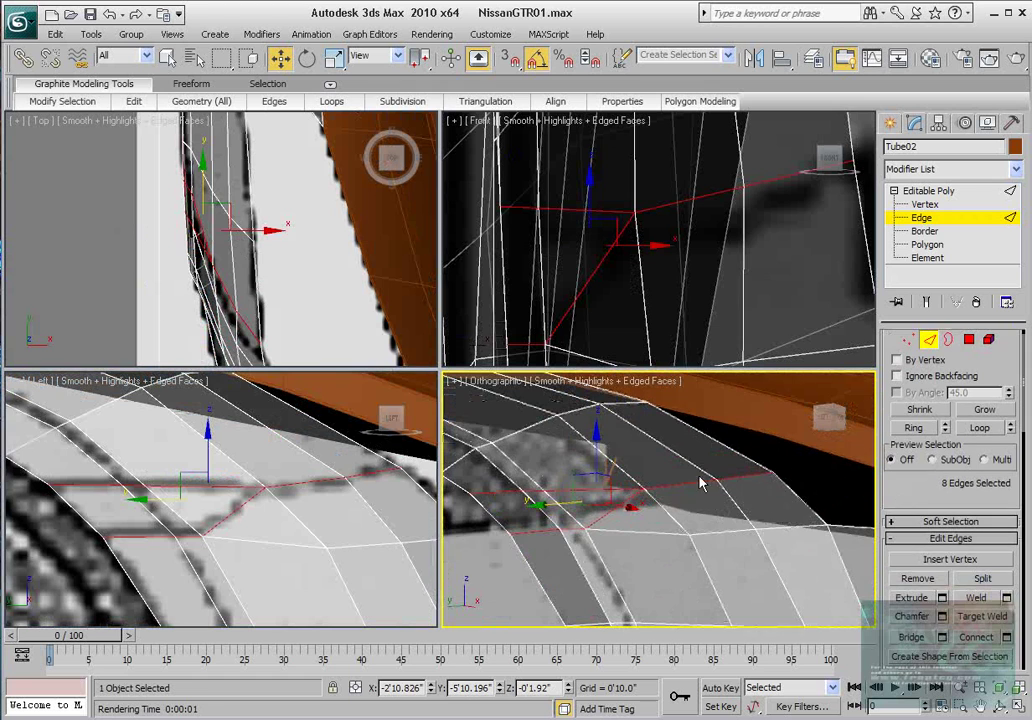
{"action": "scroll", "coordinate": [703, 482], "scroll_direction": "down", "scroll_amount": 4}
{"action": "middle_click_drag", "start_coordinate": [703, 482], "coordinate": [680, 505], "text": "alt"}
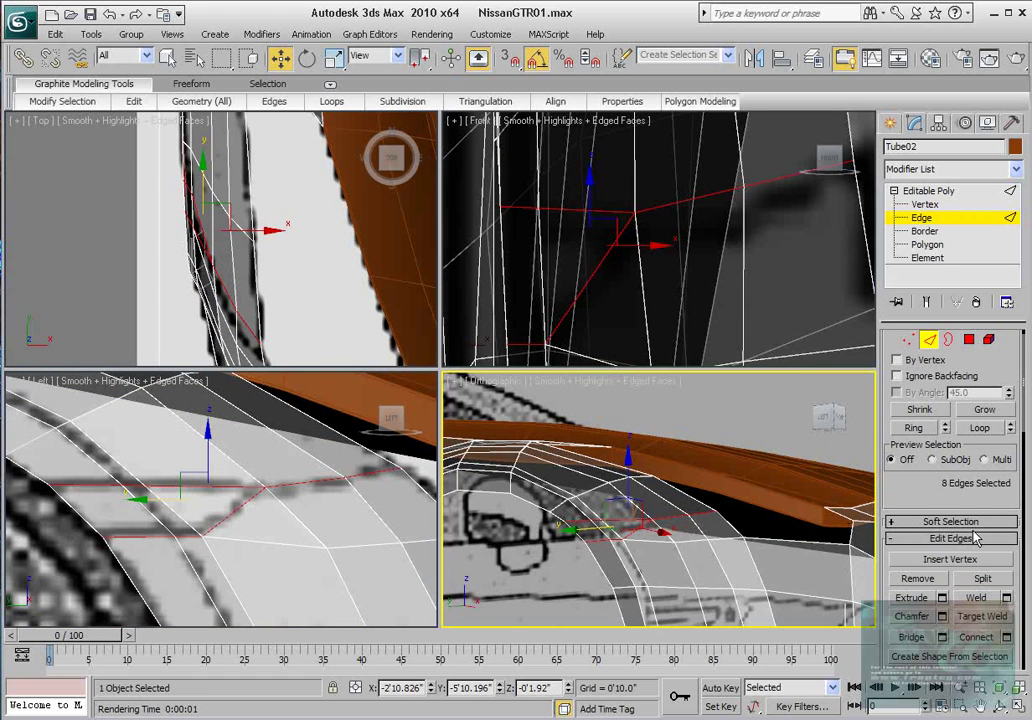
{"action": "left_click_drag", "start_coordinate": [934, 500], "coordinate": [934, 483]}
{"action": "left_click", "coordinate": [942, 599]}
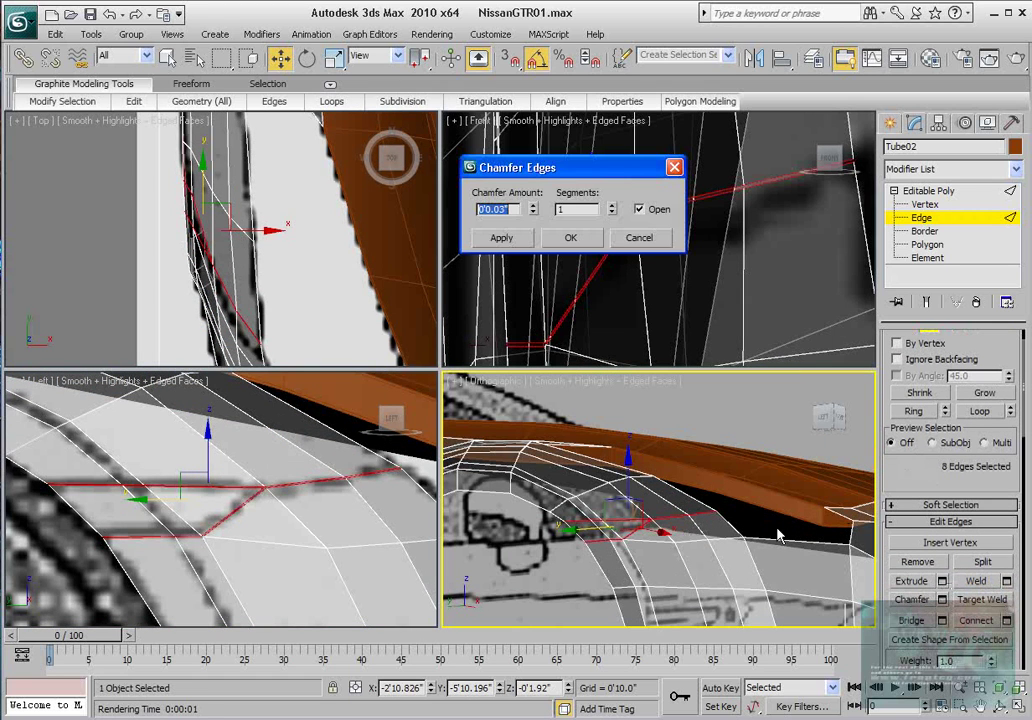
{"action": "scroll", "coordinate": [653, 499], "scroll_direction": "up", "scroll_amount": 6}
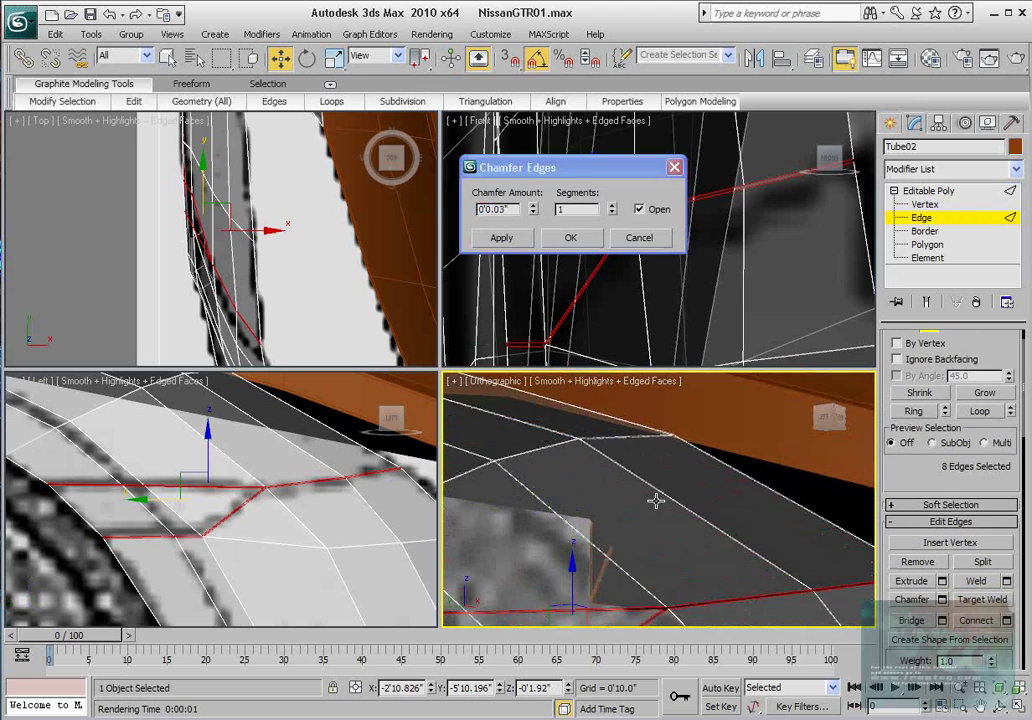
{"action": "middle_click_drag", "start_coordinate": [656, 499], "coordinate": [720, 507]}
{"action": "left_click", "coordinate": [569, 238]}
- Select the three polygons enclosed by the chamfered panel lines beside the wheel arch
{"action": "scroll", "coordinate": [298, 498], "scroll_direction": "down", "scroll_amount": 2}
{"action": "middle_click_drag", "start_coordinate": [264, 504], "coordinate": [358, 495]}
{"action": "scroll", "coordinate": [361, 493], "scroll_direction": "up", "scroll_amount": 2}
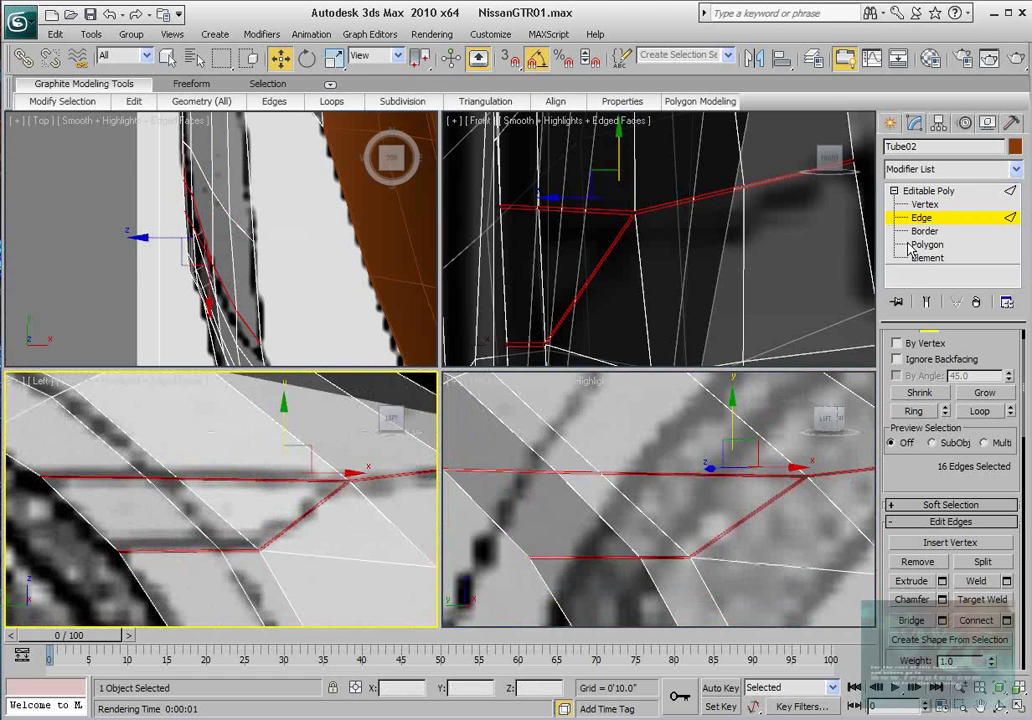
{"action": "left_click", "coordinate": [939, 249]}
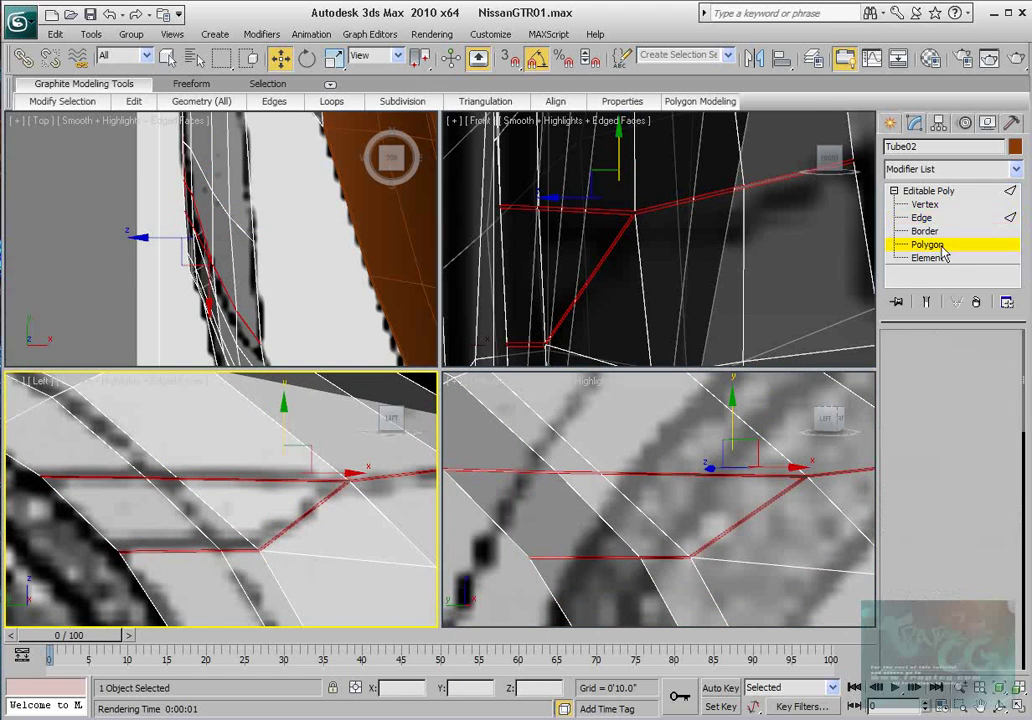
{"action": "left_click", "coordinate": [148, 511]}
{"action": "left_click", "coordinate": [190, 506], "text": "ctrl"}
{"action": "left_click", "coordinate": [223, 498], "text": "ctrl"}
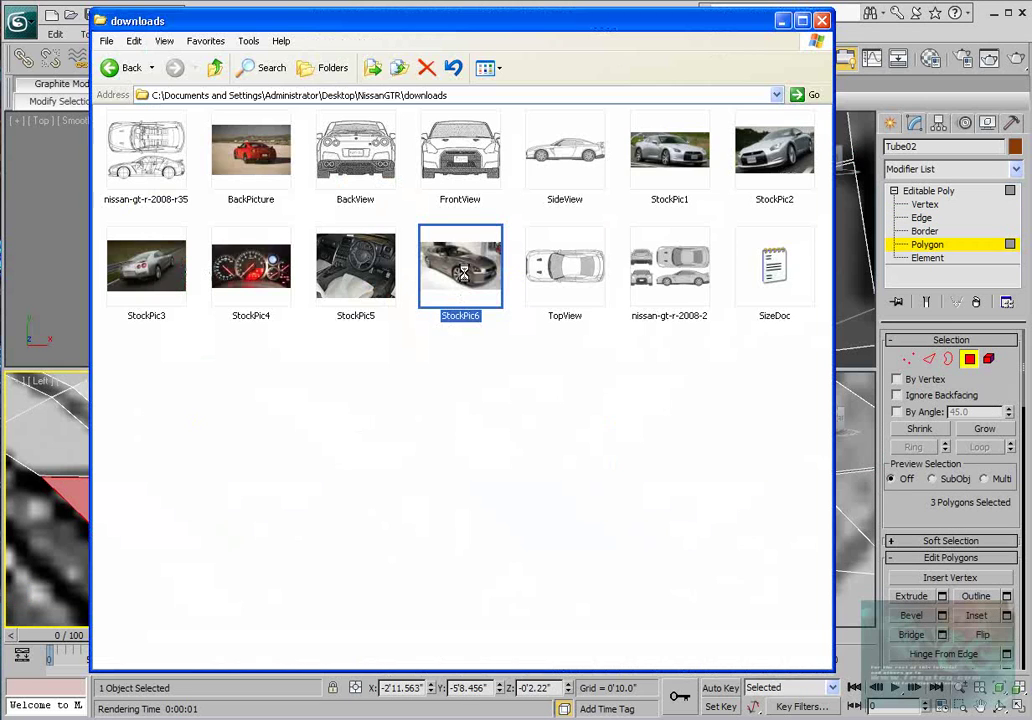
- Open the StockPic6 reference photo, examine the real car's fender and bumper seams, and return to the model
{"action": "double_click", "coordinate": [454, 330]}
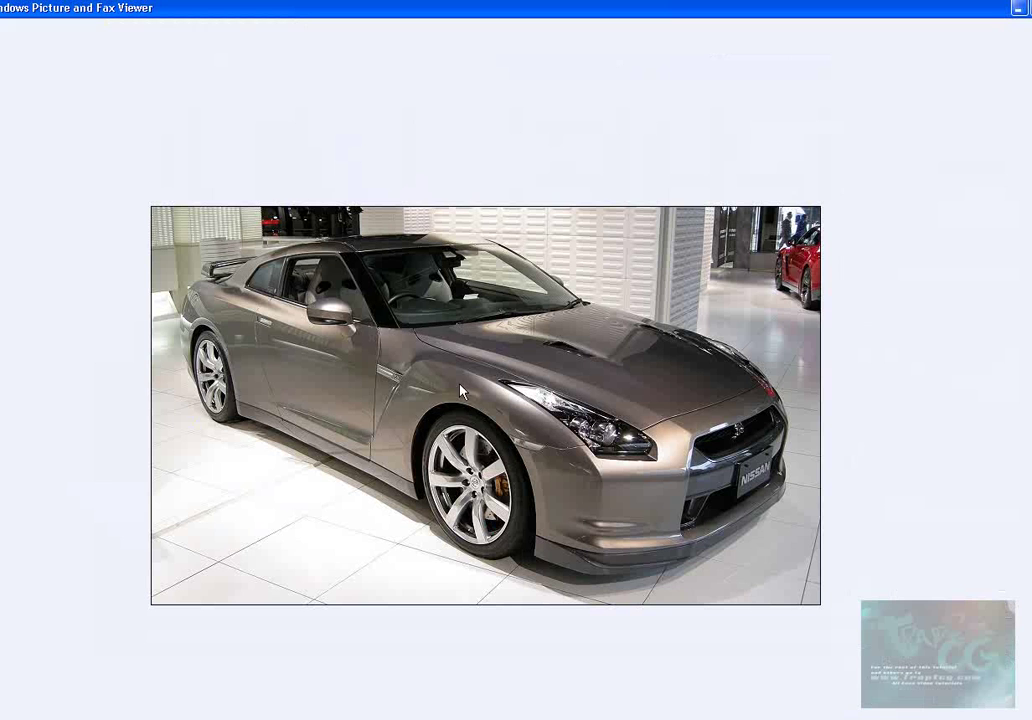
{"action": "left_click", "coordinate": [1020, 9]}
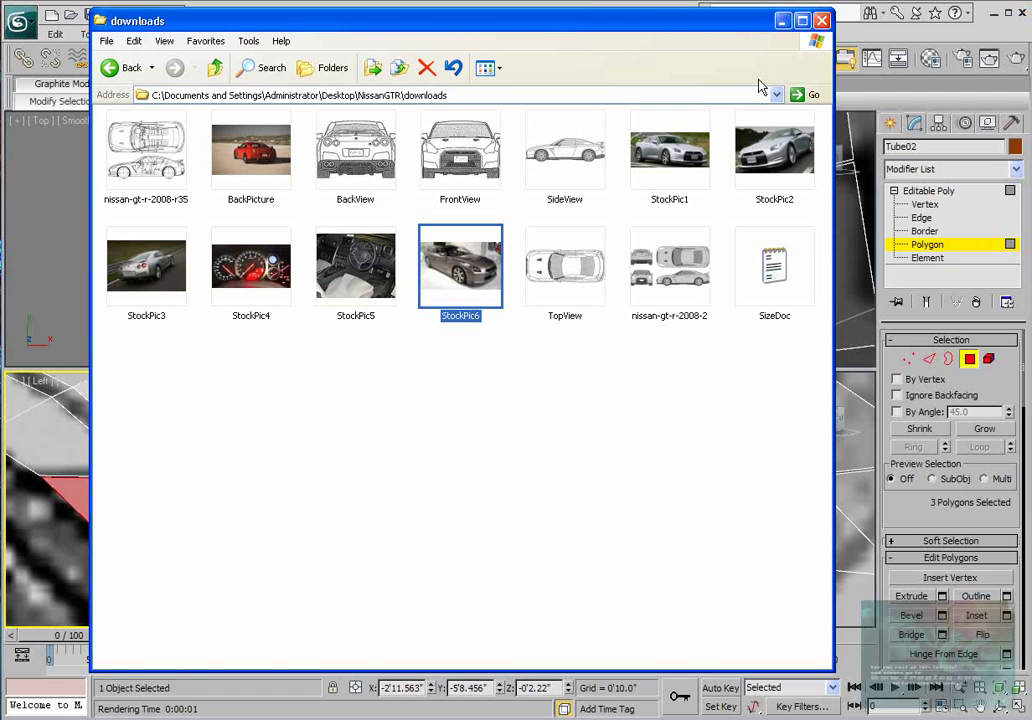
{"action": "left_click", "coordinate": [782, 21]}
- Undo the polygon selection and the open chamfer on the fender's panel line
{"action": "middle_click_drag", "start_coordinate": [634, 436], "coordinate": [601, 439]}
{"action": "key", "text": "ctrl+z"}
{"action": "key", "text": "ctrl+z"}
{"action": "key", "text": "ctrl+z"}
{"action": "key", "text": "ctrl+z"}
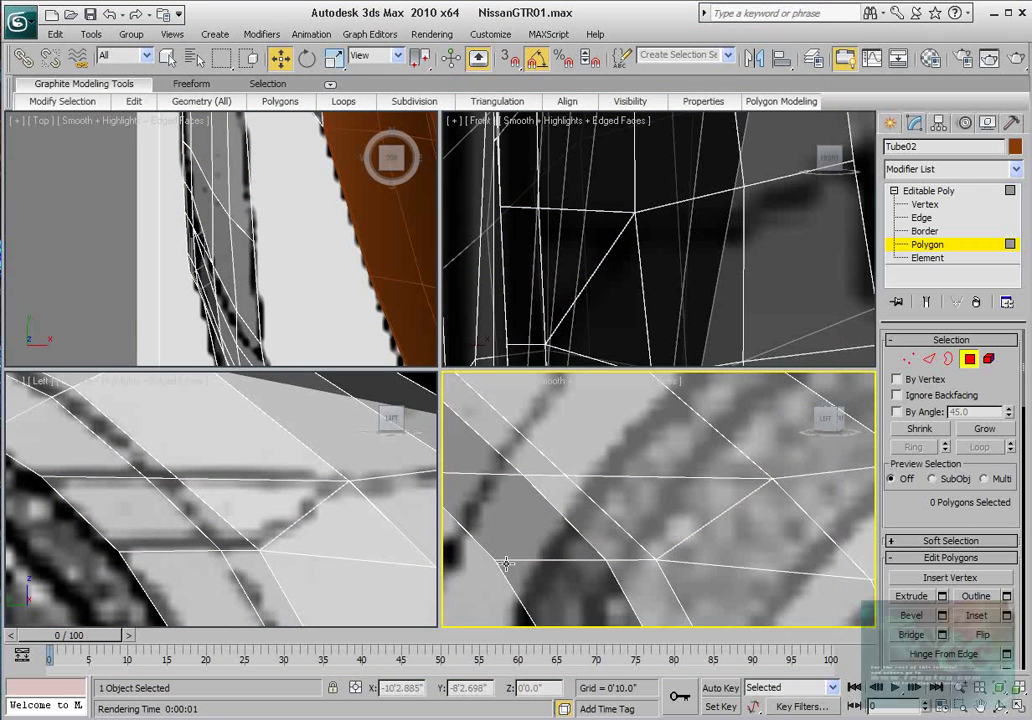
- Leave polygon editing and add a TurboSmooth modifier to the car body
{"action": "middle_click_drag", "start_coordinate": [687, 537], "coordinate": [657, 536], "text": "alt"}
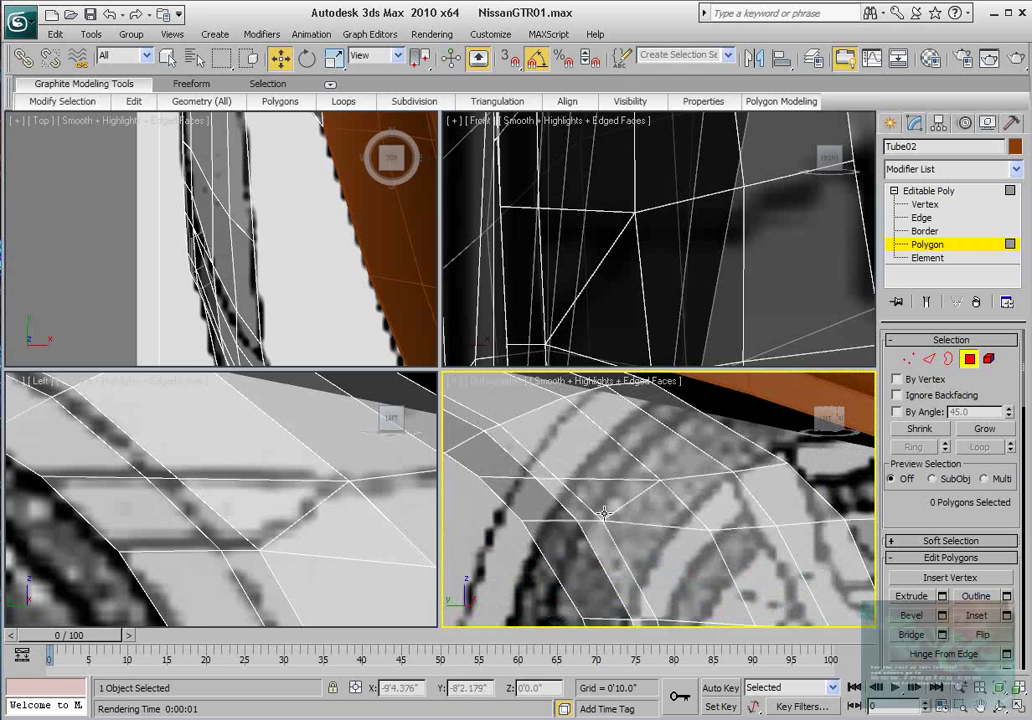
{"action": "left_click", "coordinate": [973, 360]}
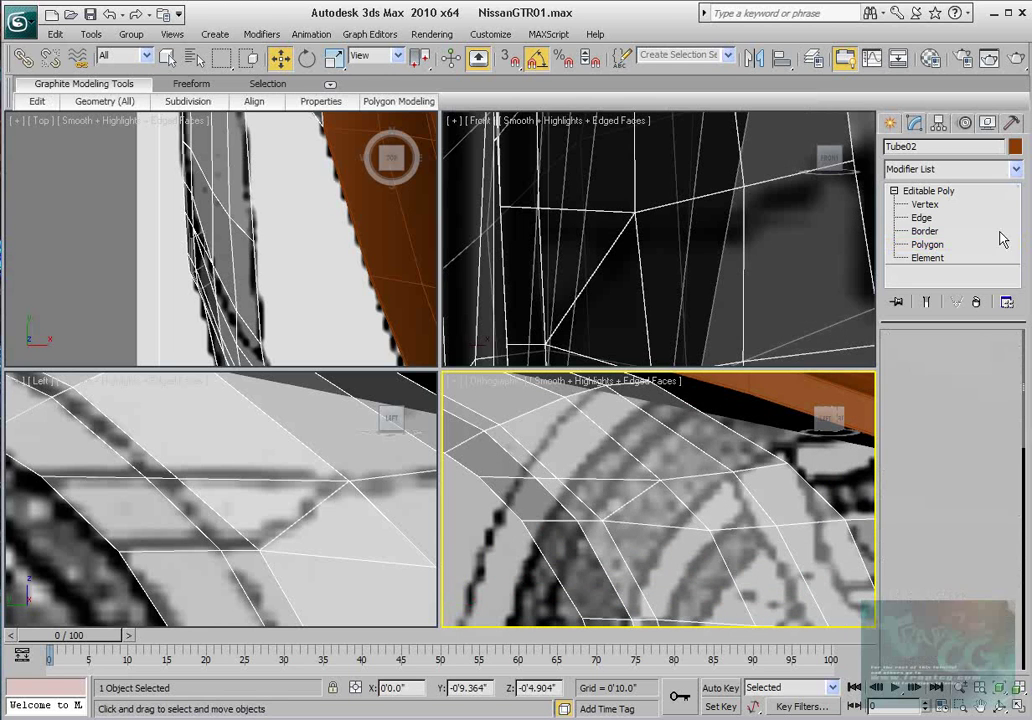
{"action": "left_click", "coordinate": [1017, 170]}
{"action": "scroll", "coordinate": [956, 511], "scroll_direction": "down", "scroll_amount": 3}
{"action": "scroll", "coordinate": [955, 520], "scroll_direction": "down", "scroll_amount": 13}
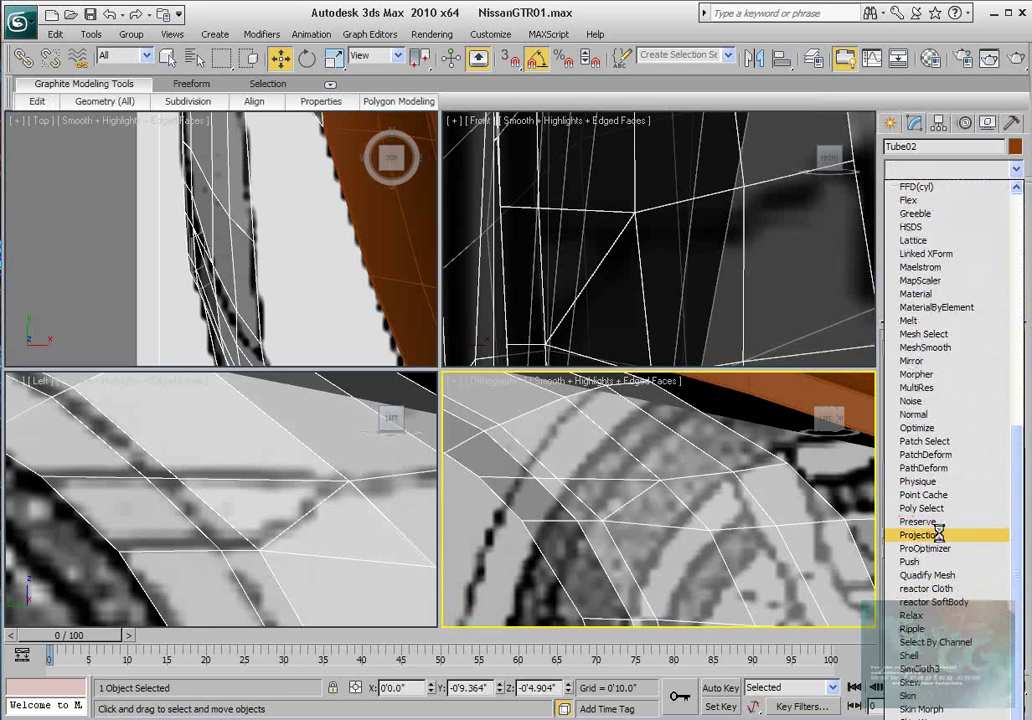
{"action": "left_click", "coordinate": [950, 716]}
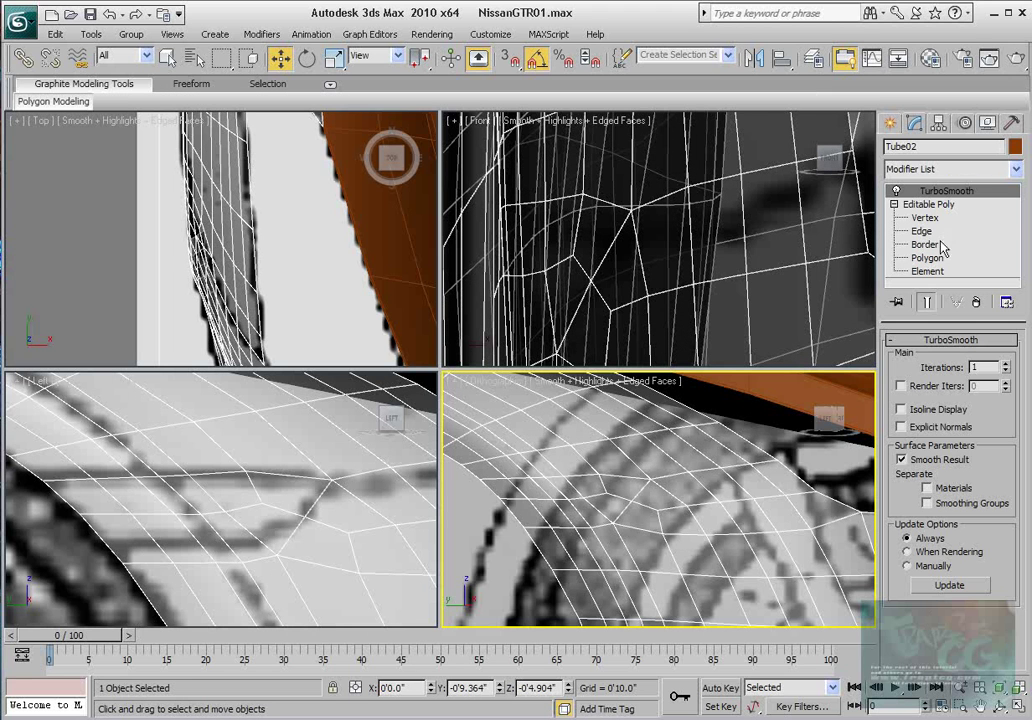
- Compare the fender's base vertex cage with the TurboSmooth result around the panel line
{"action": "left_click", "coordinate": [922, 219]}
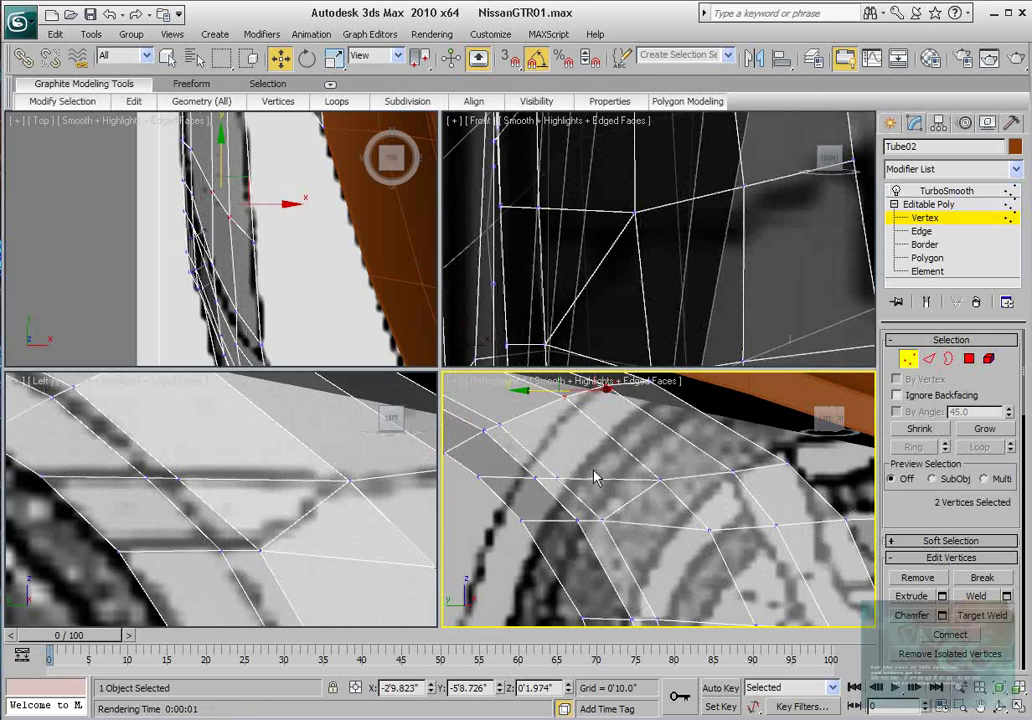
{"action": "scroll", "coordinate": [600, 476], "scroll_direction": "up", "scroll_amount": 3}
{"action": "middle_click_drag", "start_coordinate": [606, 461], "coordinate": [688, 456]}
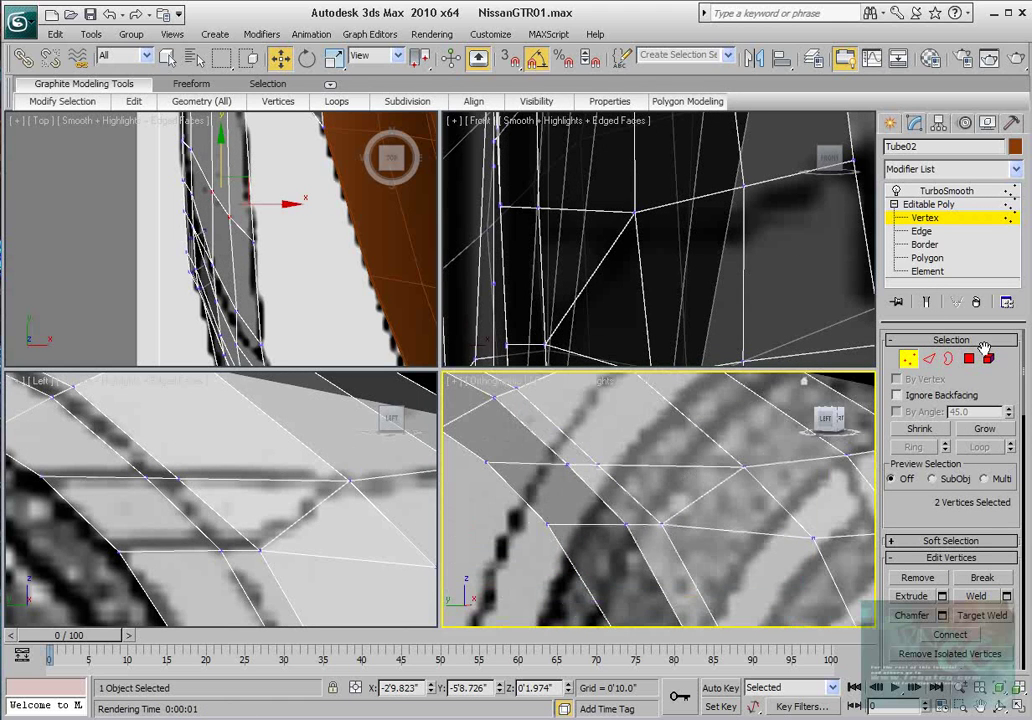
{"action": "left_click", "coordinate": [945, 191]}
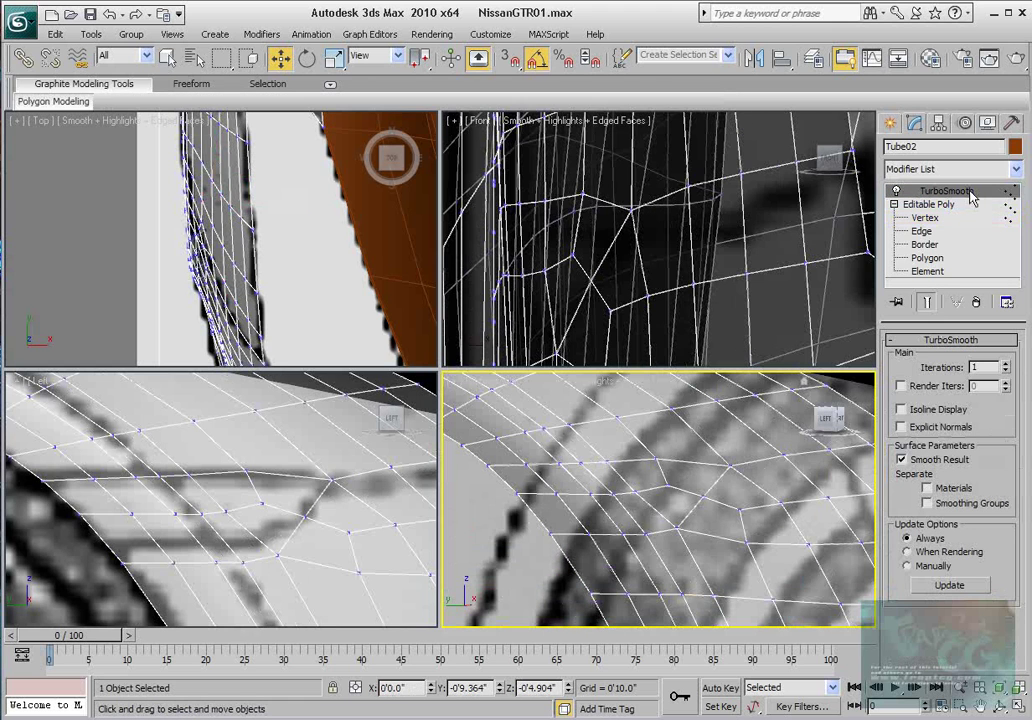
- Return to the base mesh's edges and open-chamfer the eight panel-line edges by 0'0.03" with 1 segment
{"action": "left_click", "coordinate": [924, 233]}
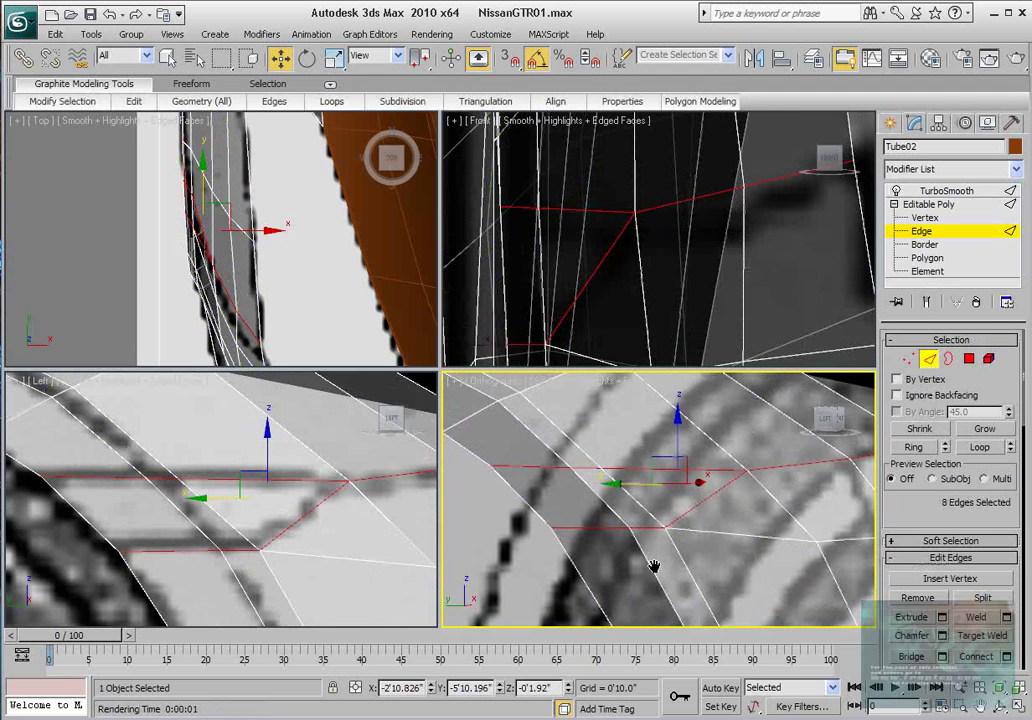
{"action": "scroll", "coordinate": [655, 567], "scroll_direction": "down", "scroll_amount": 4}
{"action": "middle_click_drag", "start_coordinate": [656, 567], "coordinate": [622, 539]}
{"action": "scroll", "coordinate": [598, 550], "scroll_direction": "up", "scroll_amount": 2}
{"action": "scroll", "coordinate": [622, 539], "scroll_direction": "up", "scroll_amount": 2}
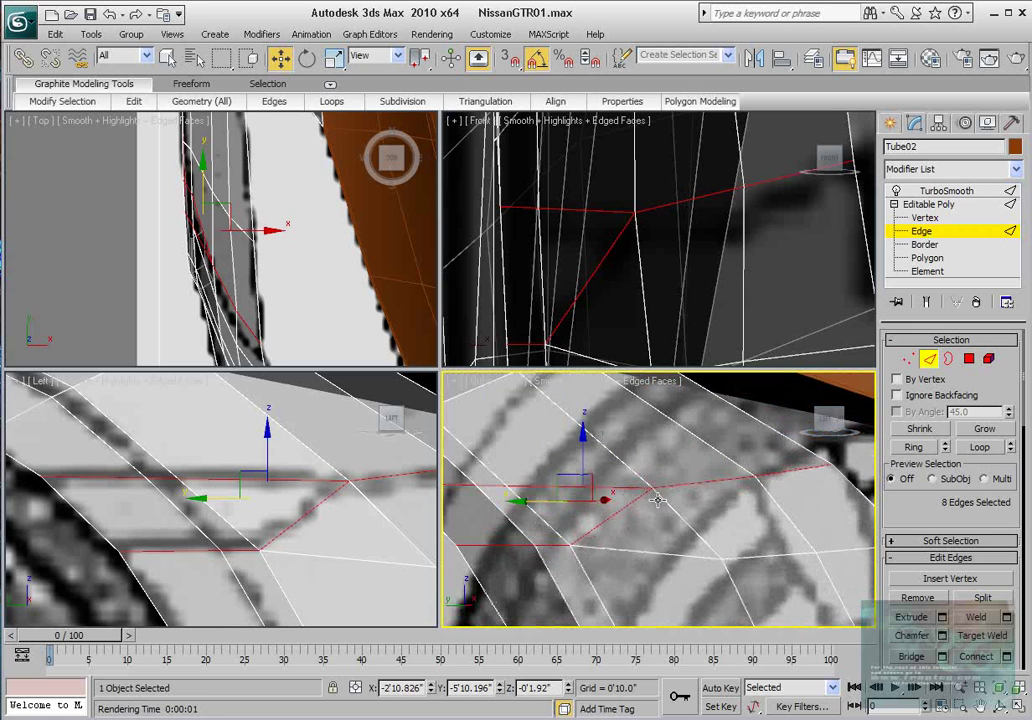
{"action": "scroll", "coordinate": [947, 490], "scroll_direction": "down", "scroll_amount": 4}
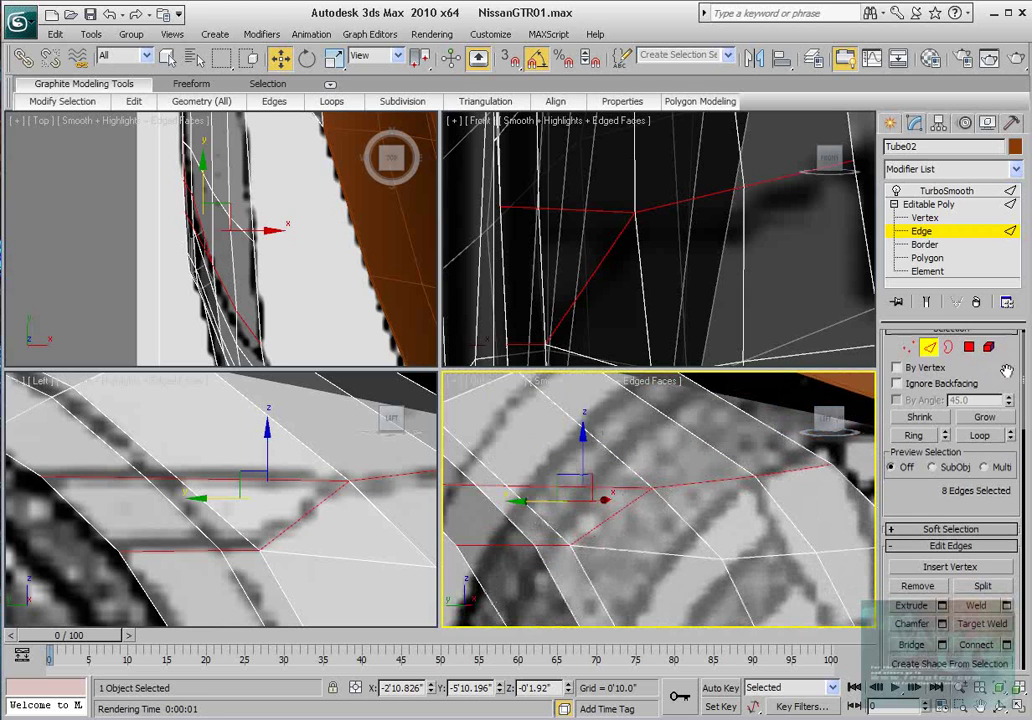
{"action": "scroll", "coordinate": [931, 497], "scroll_direction": "down", "scroll_amount": 4}
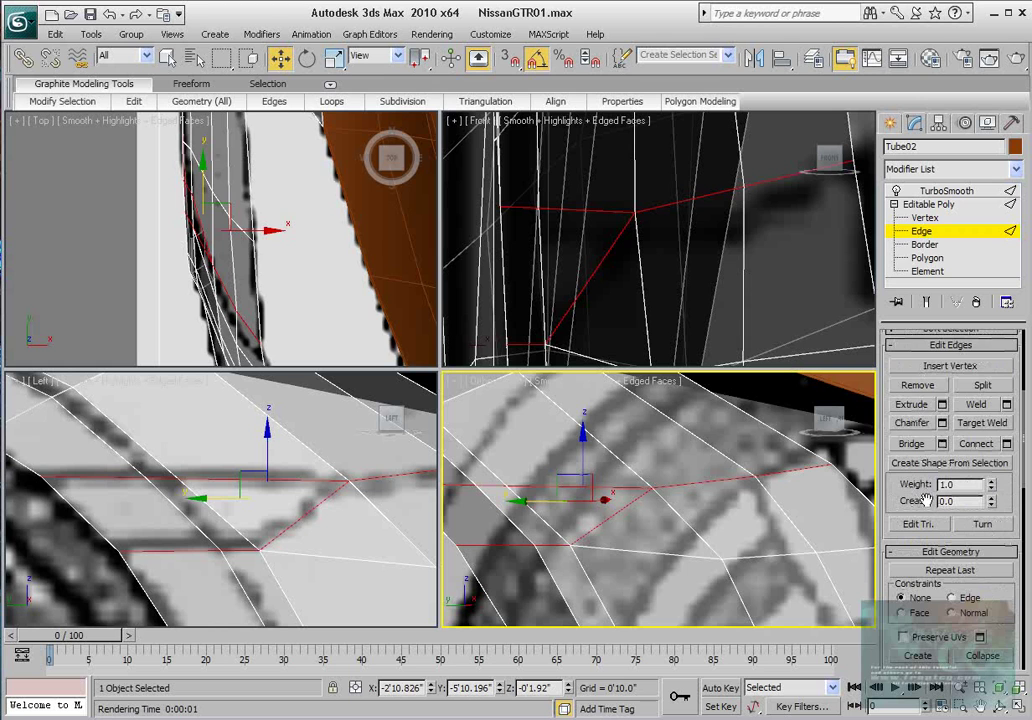
{"action": "scroll", "coordinate": [927, 500], "scroll_direction": "up", "scroll_amount": 1}
{"action": "left_click", "coordinate": [943, 448]}
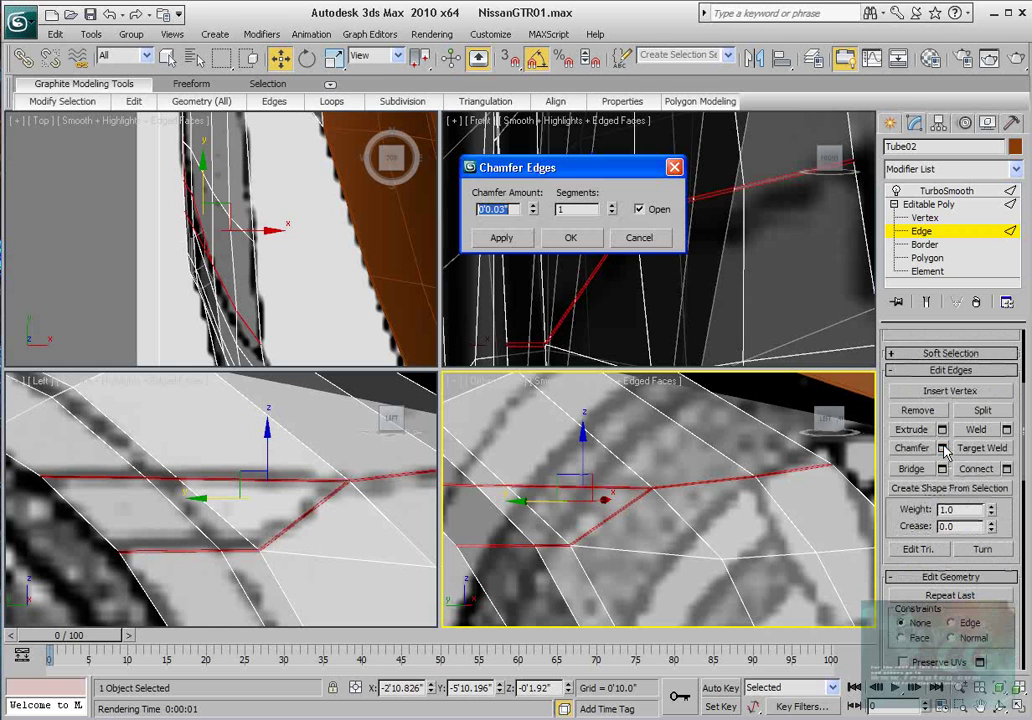
{"action": "left_click", "coordinate": [583, 242]}
- Try to detach the three polygons enclosed by the chamfered panel lines beside the wheel arch
{"action": "middle_click_drag", "start_coordinate": [606, 475], "coordinate": [737, 468]}
{"action": "scroll", "coordinate": [615, 479], "scroll_direction": "up", "scroll_amount": 3}
{"action": "left_click", "coordinate": [938, 259]}
{"action": "left_click", "coordinate": [664, 500]}
{"action": "left_click", "coordinate": [622, 503], "text": "ctrl"}
{"action": "left_click", "coordinate": [560, 503], "text": "ctrl"}
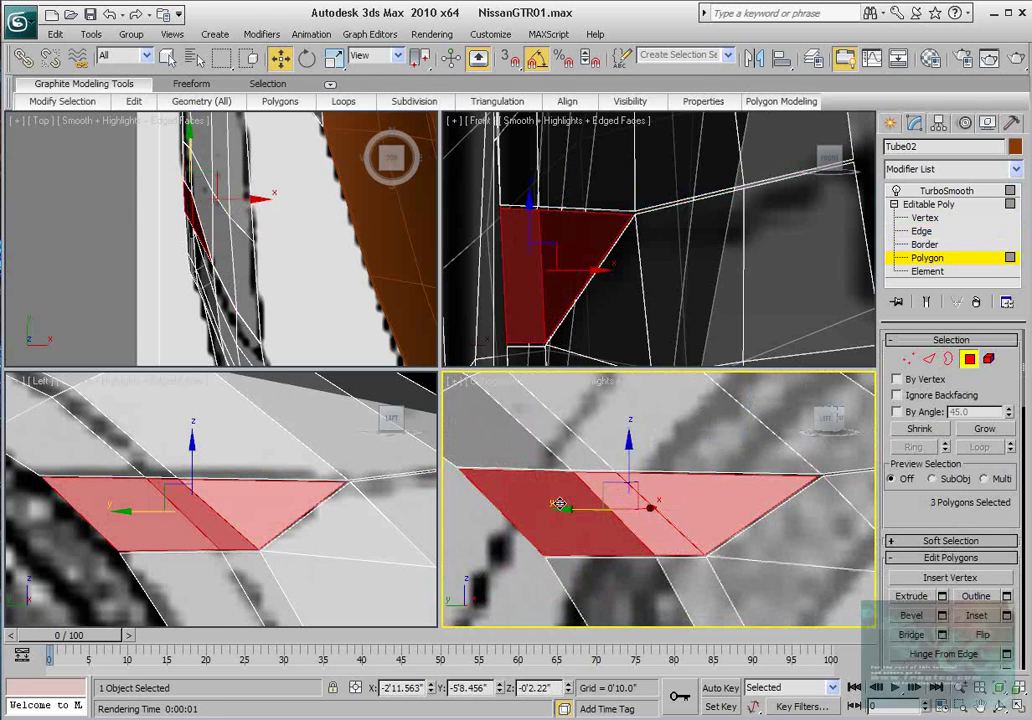
{"action": "scroll", "coordinate": [965, 572], "scroll_direction": "down", "scroll_amount": 6}
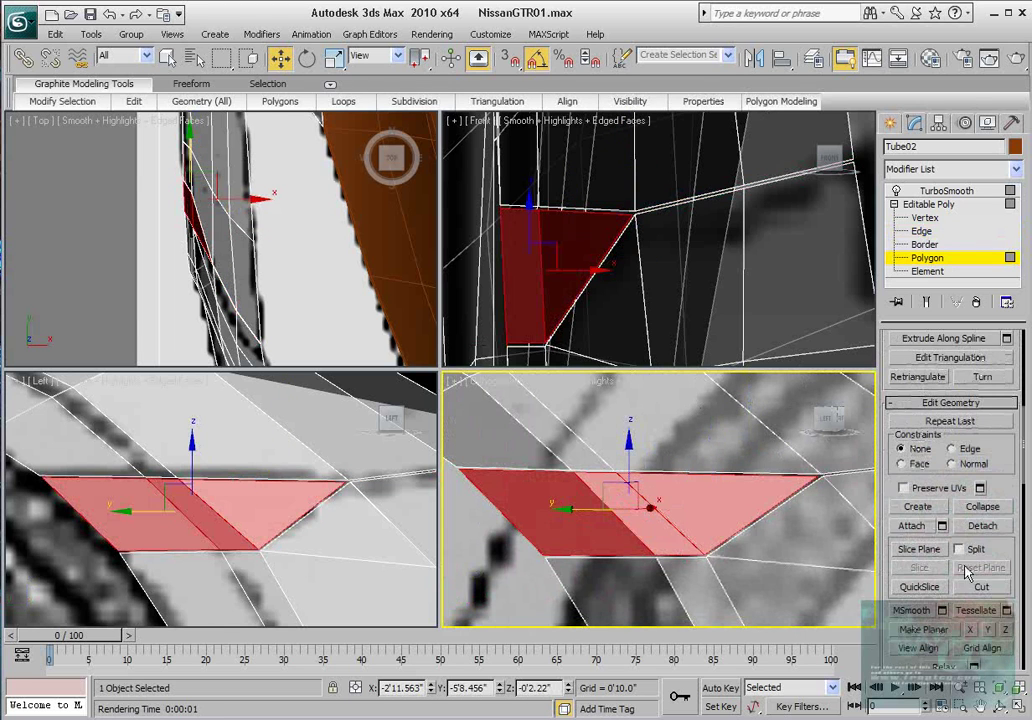
{"action": "left_click", "coordinate": [968, 525]}
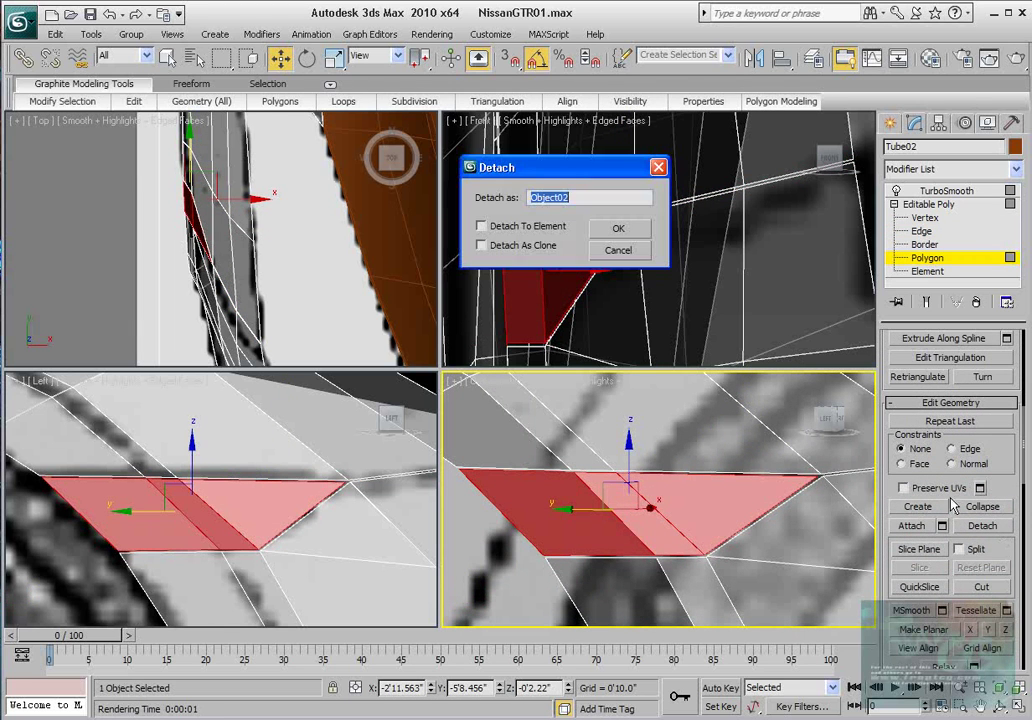
{"action": "left_click", "coordinate": [624, 257]}
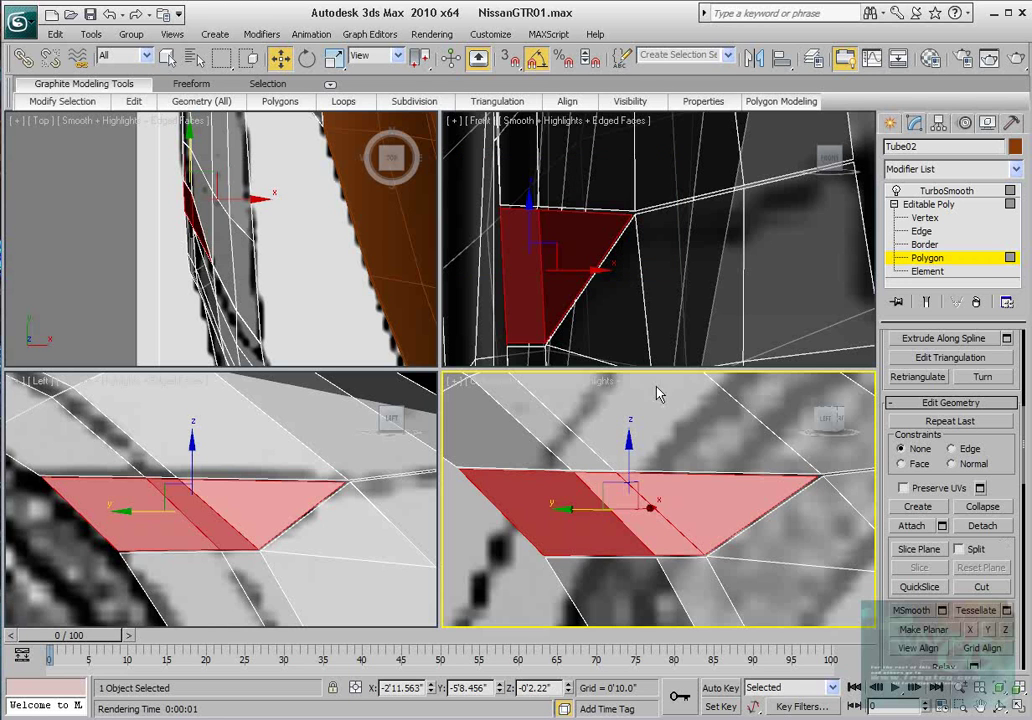
- Try to connect the eight edges in the band running from the wheel arch to the headlight, just below the upper panel line
{"action": "middle_click_drag", "start_coordinate": [690, 456], "coordinate": [620, 456]}
{"action": "middle_click_drag", "start_coordinate": [742, 467], "coordinate": [675, 463]}
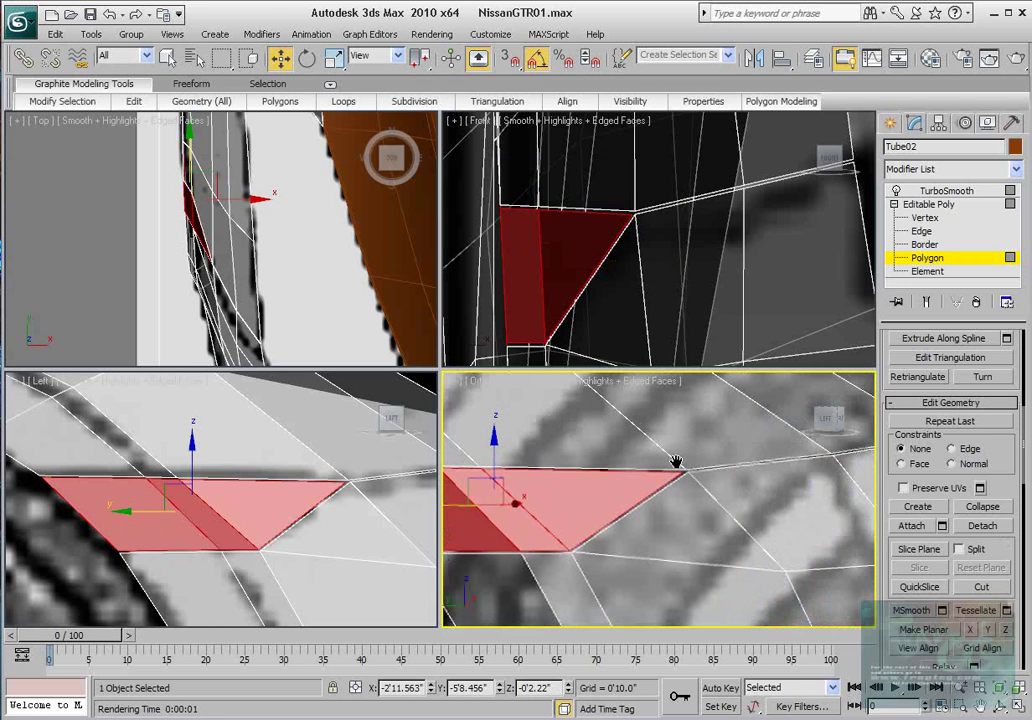
{"action": "left_click", "coordinate": [921, 231]}
{"action": "middle_click_drag", "start_coordinate": [666, 523], "coordinate": [714, 514], "text": "alt"}
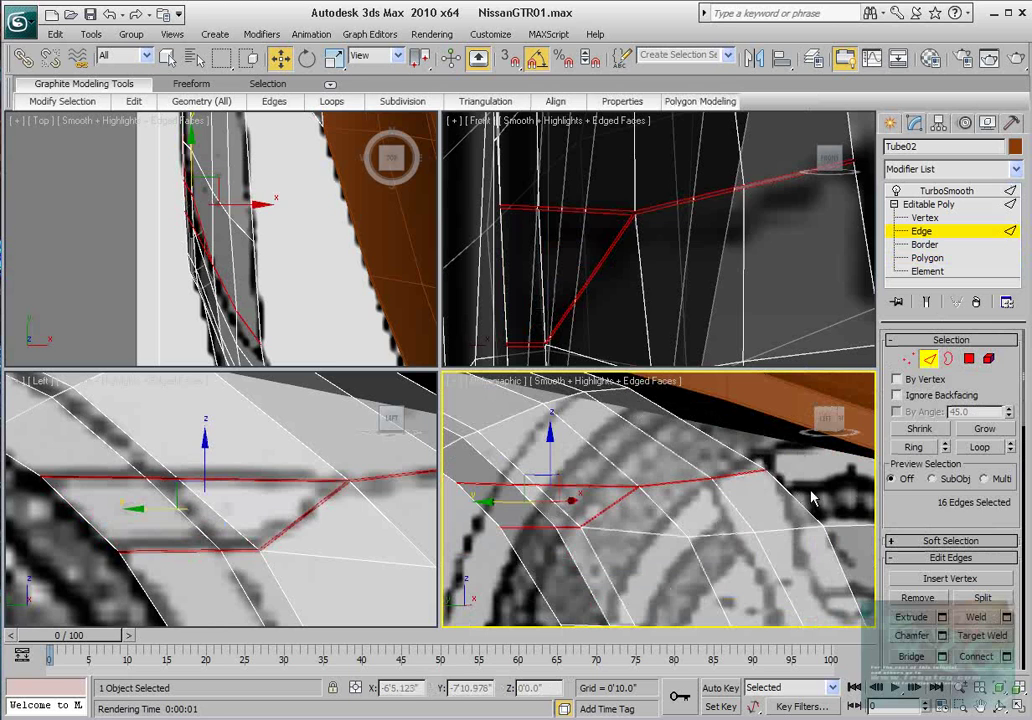
{"action": "left_click", "coordinate": [645, 521]}
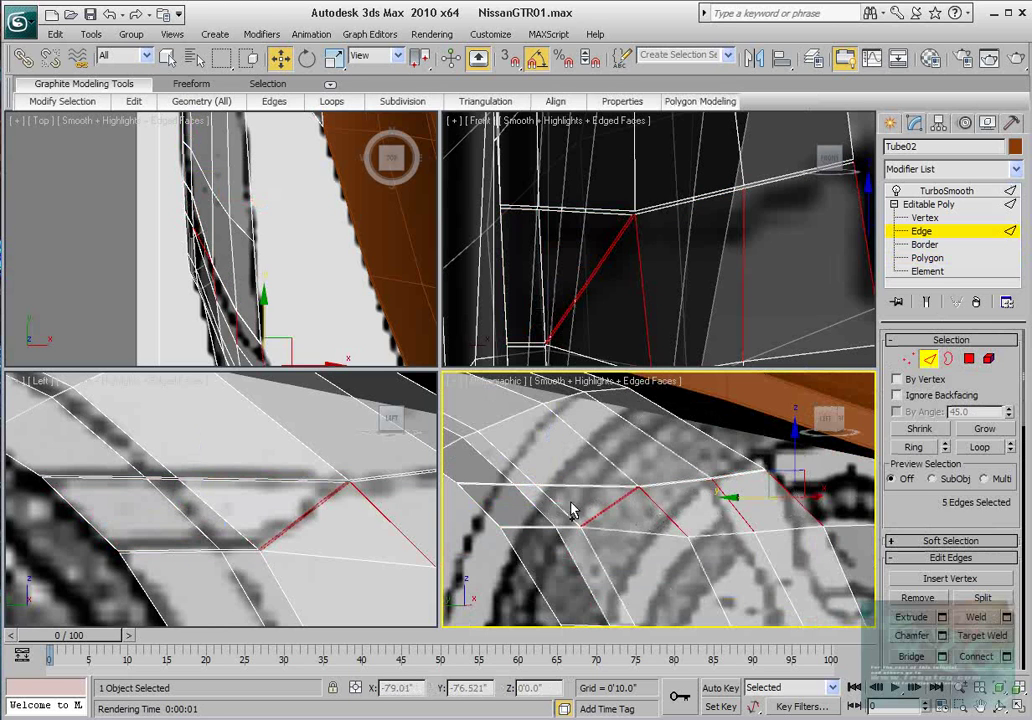
{"action": "left_click_drag", "start_coordinate": [572, 505], "coordinate": [474, 511], "text": "ctrl"}
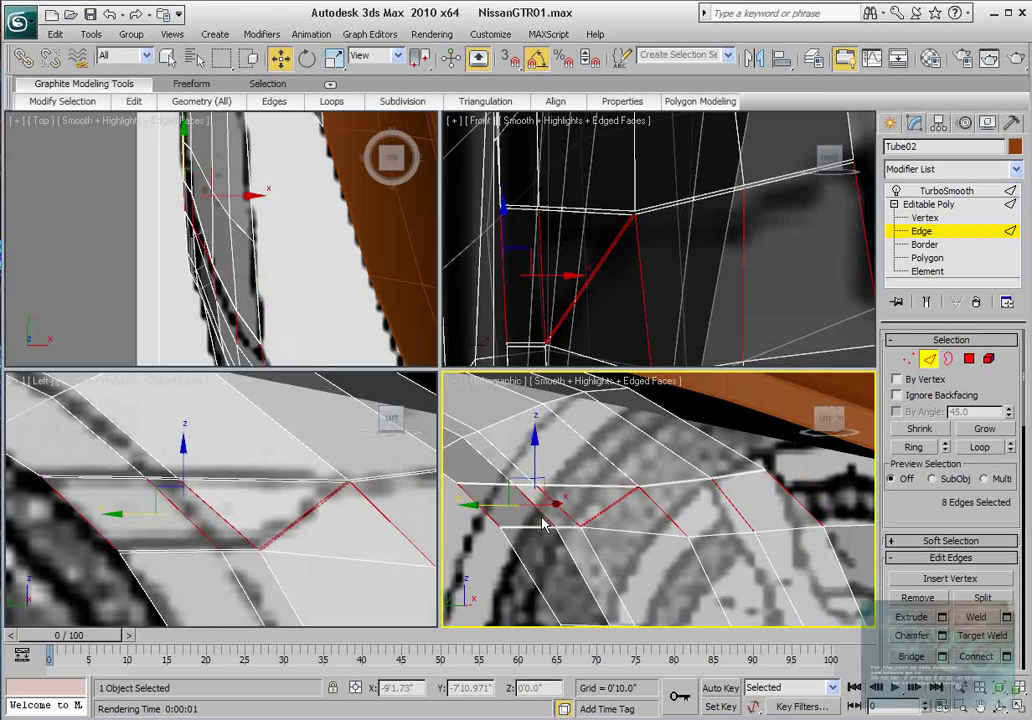
{"action": "left_click", "coordinate": [1007, 657]}
{"action": "left_click_drag", "start_coordinate": [675, 237], "coordinate": [681, 224]}
{"action": "left_click", "coordinate": [573, 283]}
- Try to connect the three edges between the panel-line junction and the headlight using 1 segment and slide 97
{"action": "left_click_drag", "start_coordinate": [442, 484], "coordinate": [418, 485]}
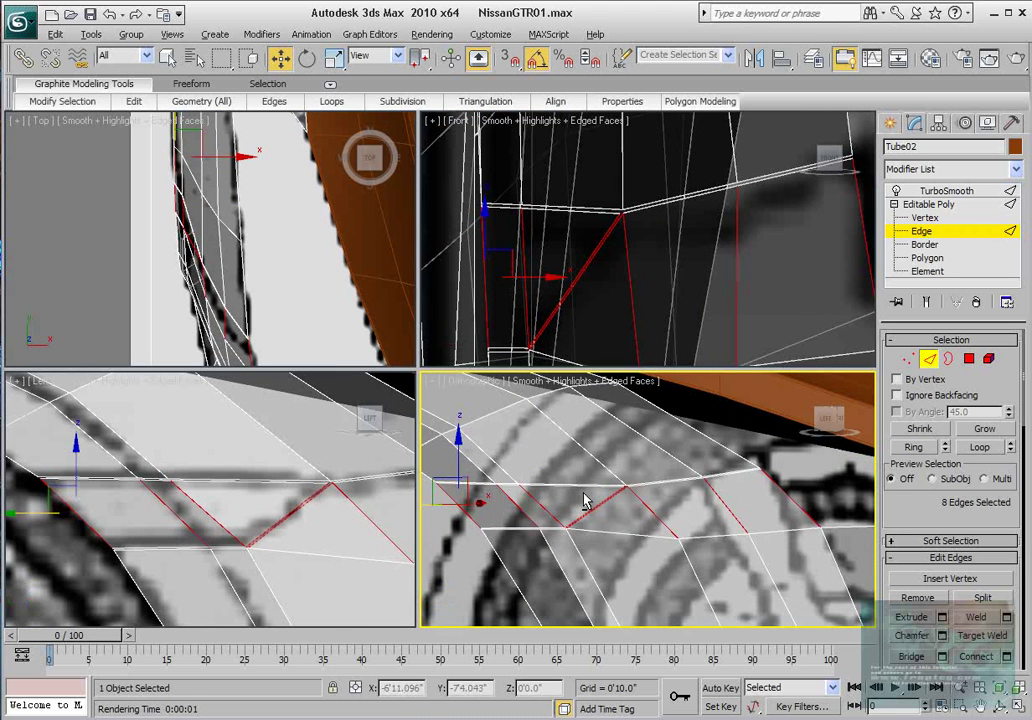
{"action": "key", "text": "alt+w"}
{"action": "middle_click_drag", "start_coordinate": [756, 324], "coordinate": [704, 354]}
{"action": "left_click", "coordinate": [706, 356]}
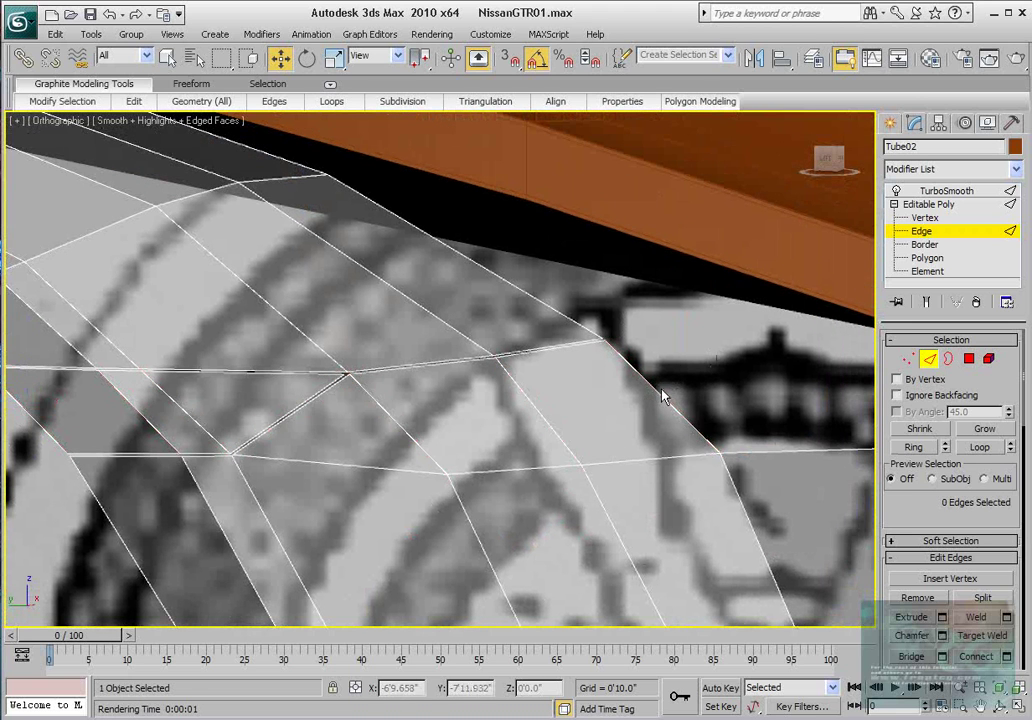
{"action": "left_click", "coordinate": [662, 397]}
{"action": "left_click", "coordinate": [913, 447]}
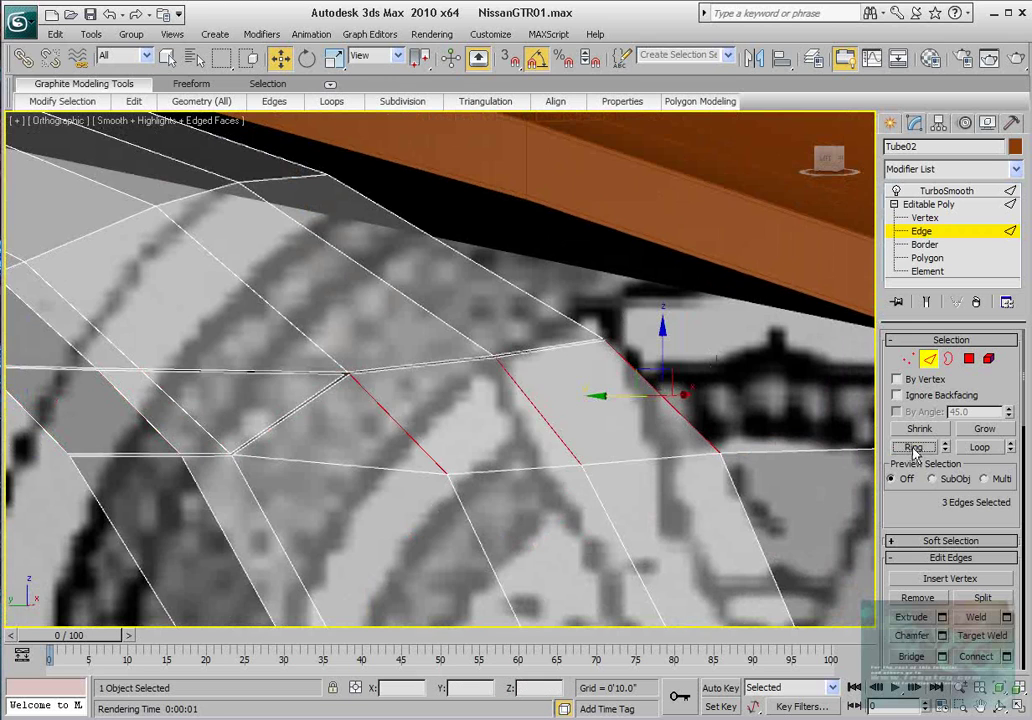
{"action": "left_click", "coordinate": [1007, 657]}
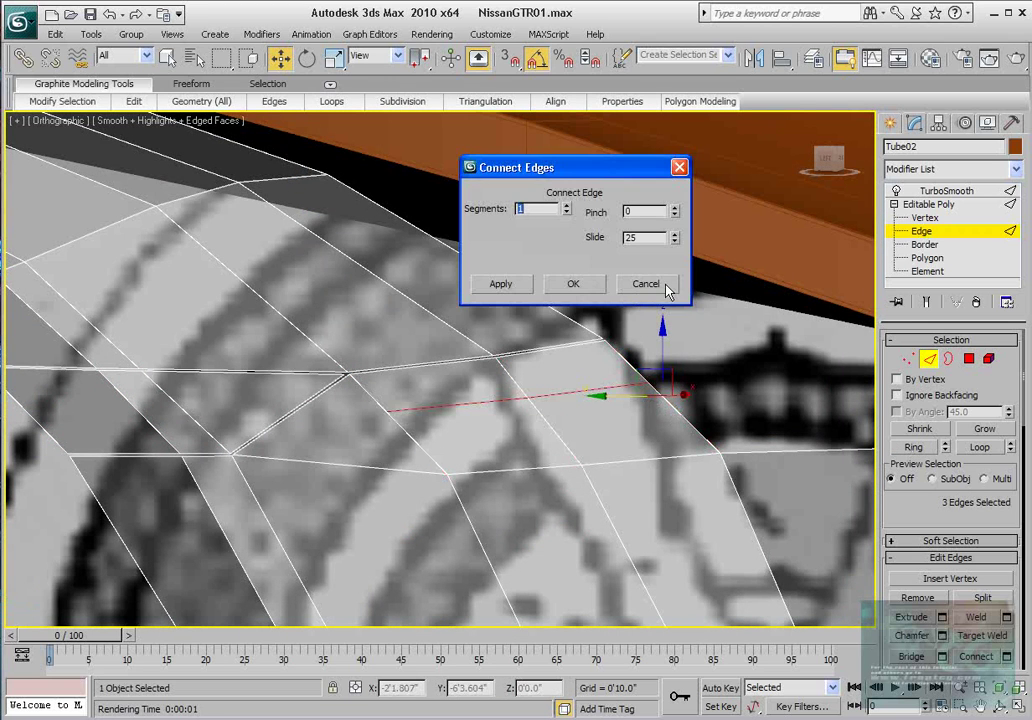
{"action": "left_click_drag", "start_coordinate": [680, 248], "coordinate": [631, 124]}
{"action": "scroll", "coordinate": [402, 478], "scroll_direction": "up", "scroll_amount": 3}
{"action": "middle_click_drag", "start_coordinate": [389, 419], "coordinate": [434, 460]}
{"action": "scroll", "coordinate": [434, 465], "scroll_direction": "up", "scroll_amount": 2}
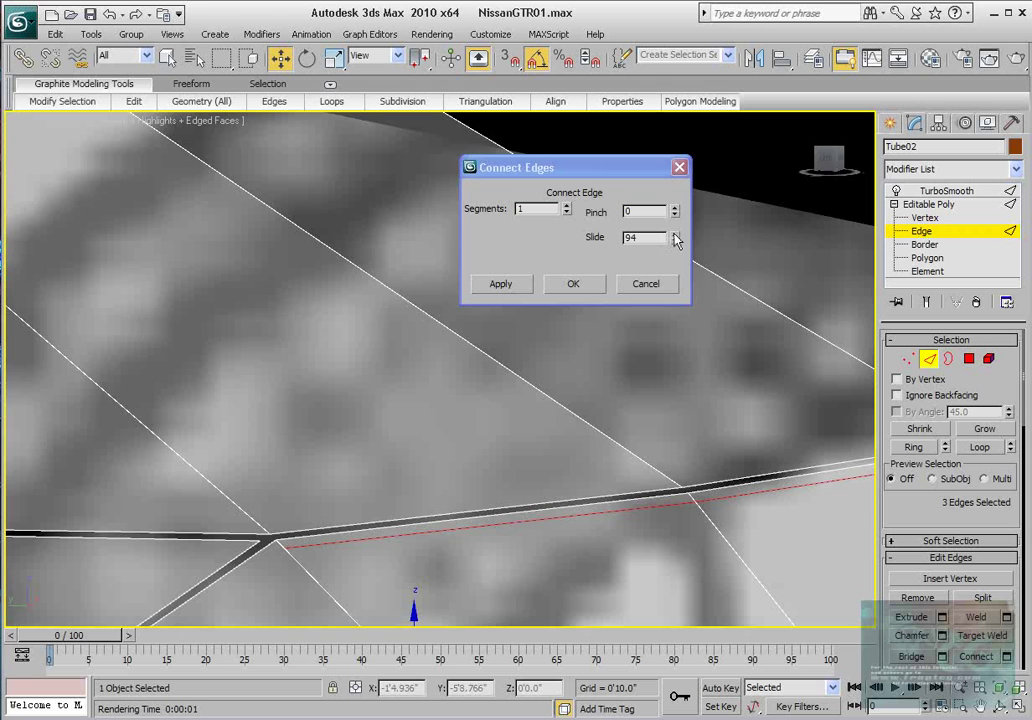
{"action": "left_click_drag", "start_coordinate": [676, 240], "coordinate": [674, 229]}
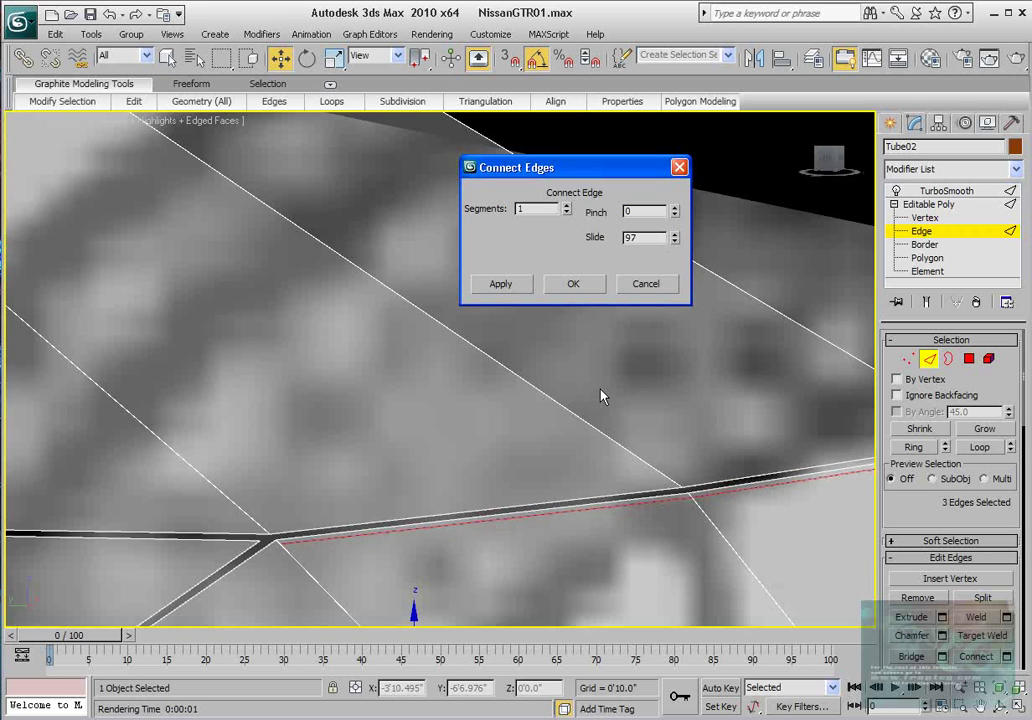
{"action": "scroll", "coordinate": [440, 432], "scroll_direction": "down", "scroll_amount": 3}
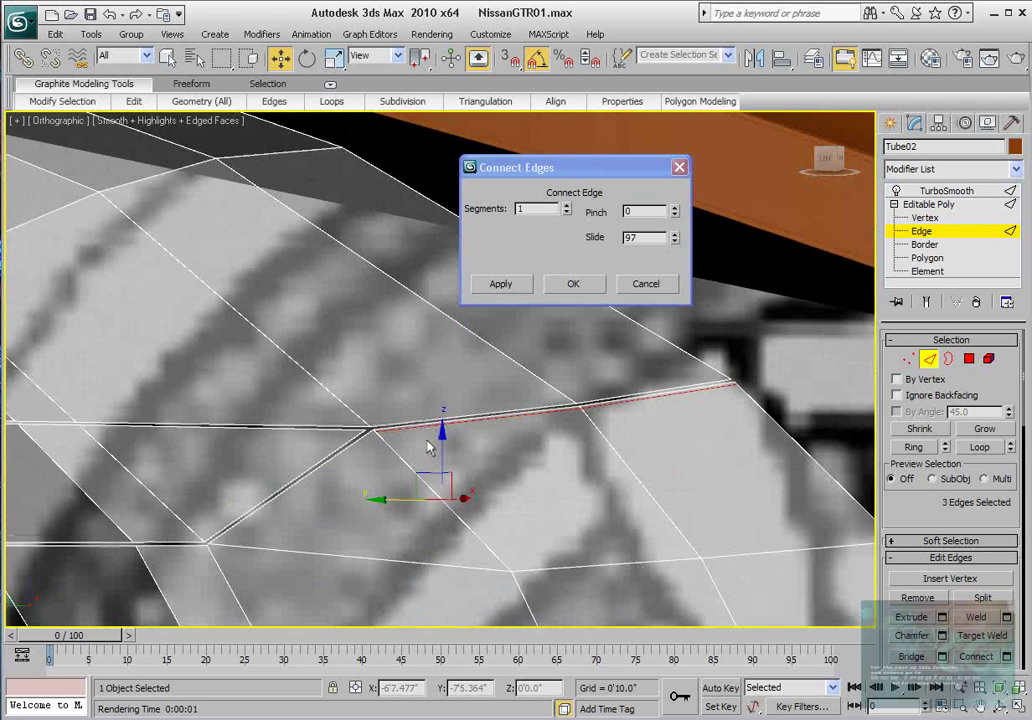
- Undo the trial slide settings and cancel the edge connection, returning to the single edge beside the headlight
{"action": "key", "text": "ctrl+z"}
{"action": "key", "text": "ctrl+z"}
{"action": "key", "text": "ctrl+z"}
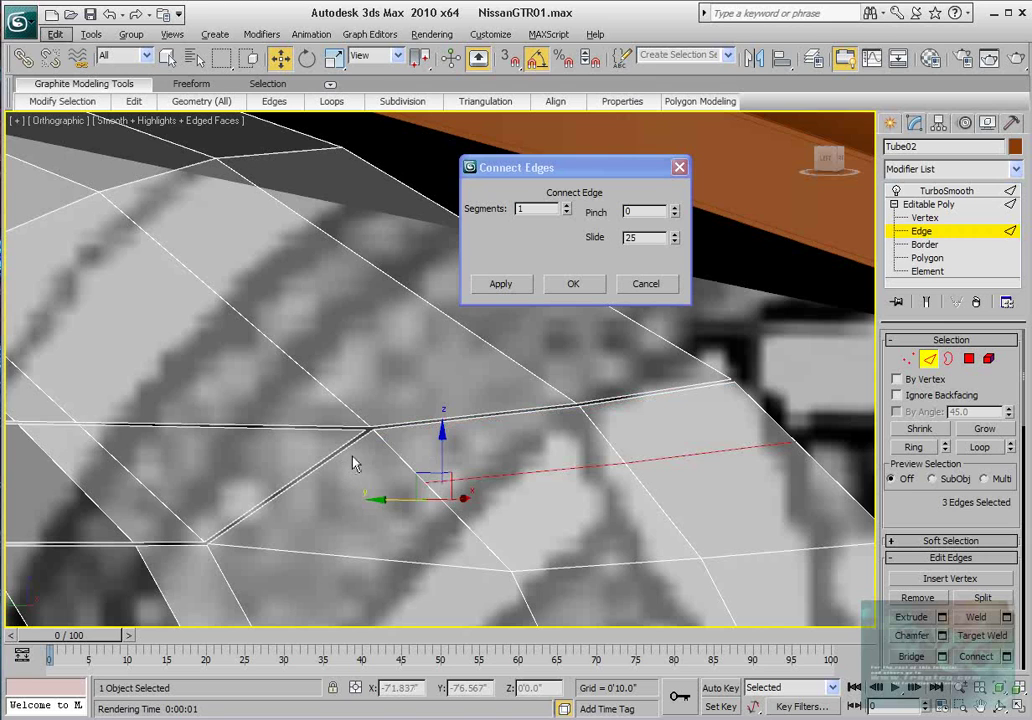
{"action": "key", "text": "ctrl+z"}
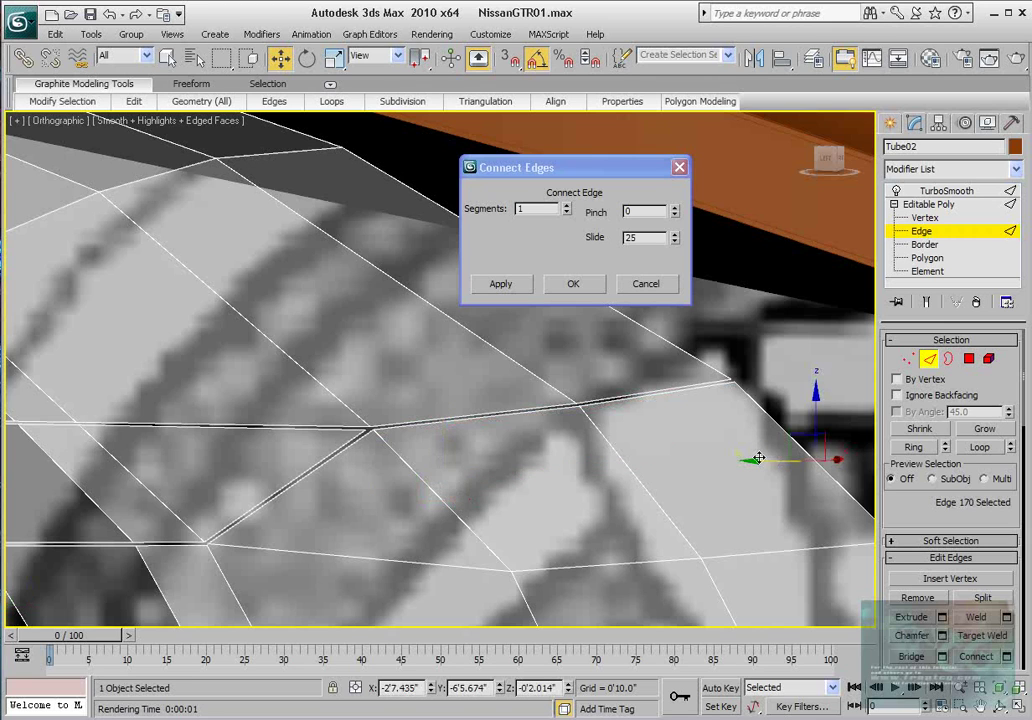
{"action": "key", "text": "ctrl+z"}
{"action": "left_click", "coordinate": [673, 284]}
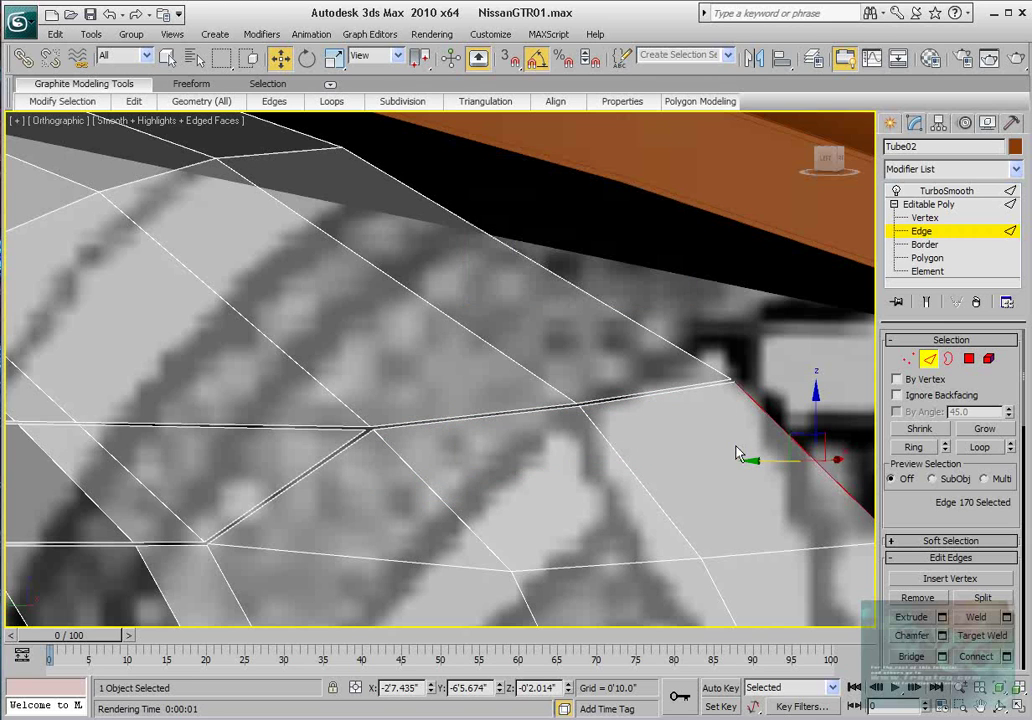
- Try to connect the three ring edges together with the diagonal panel-line edge using 1 segment and slide 79
{"action": "left_click", "coordinate": [913, 447]}
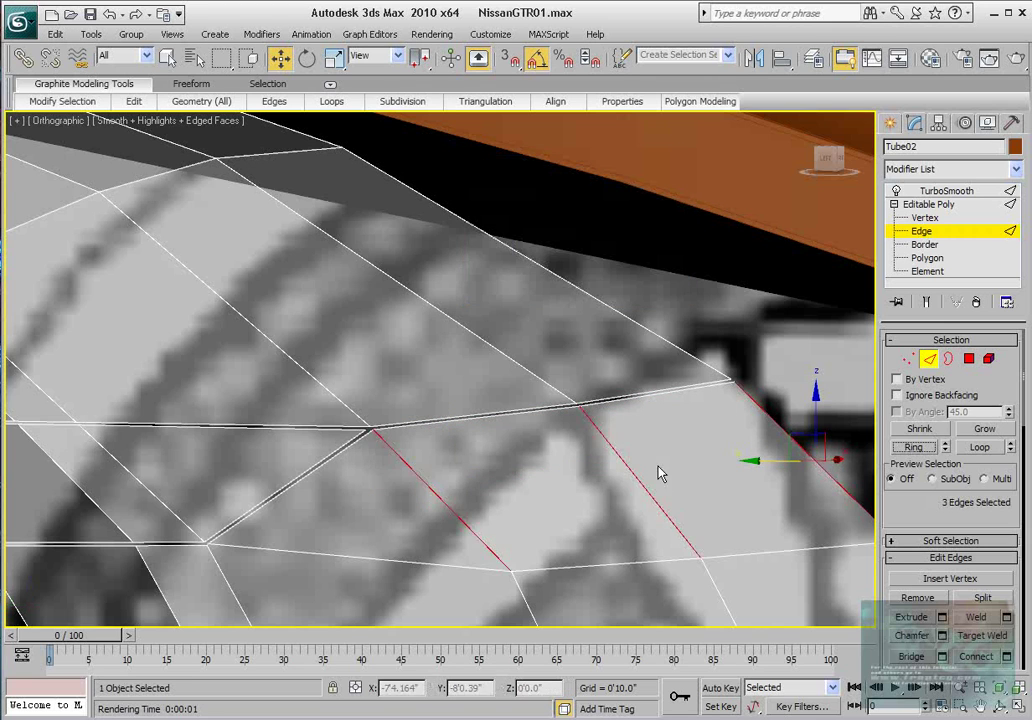
{"action": "left_click", "coordinate": [338, 457], "text": "ctrl"}
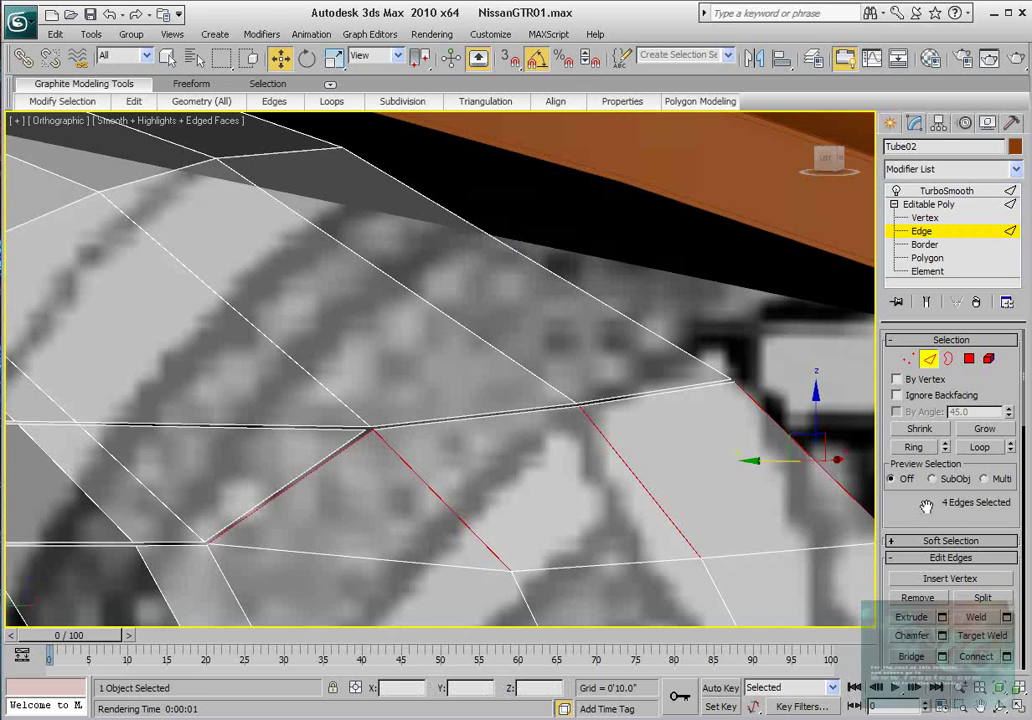
{"action": "left_click", "coordinate": [1007, 657]}
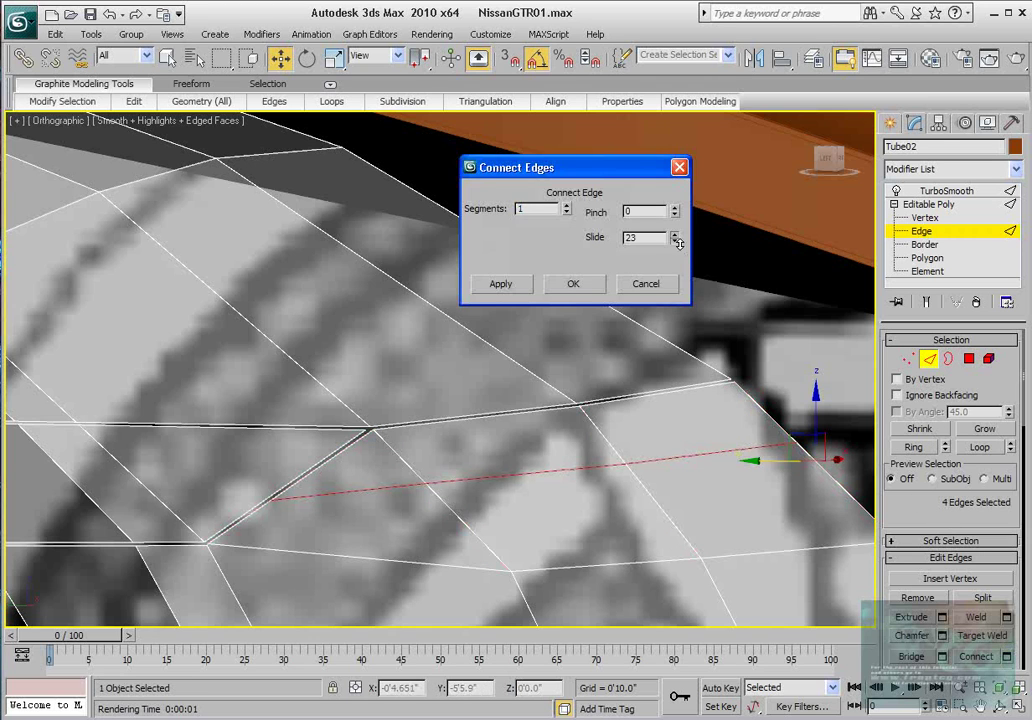
{"action": "left_click_drag", "start_coordinate": [674, 237], "coordinate": [664, 168]}
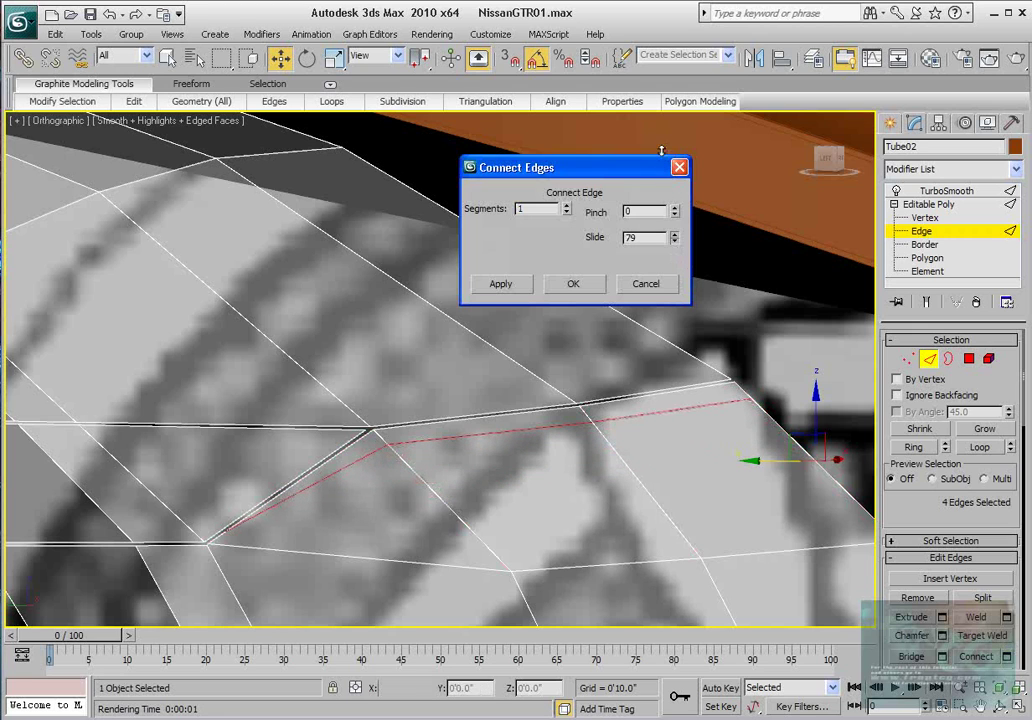
{"action": "left_click", "coordinate": [646, 284]}
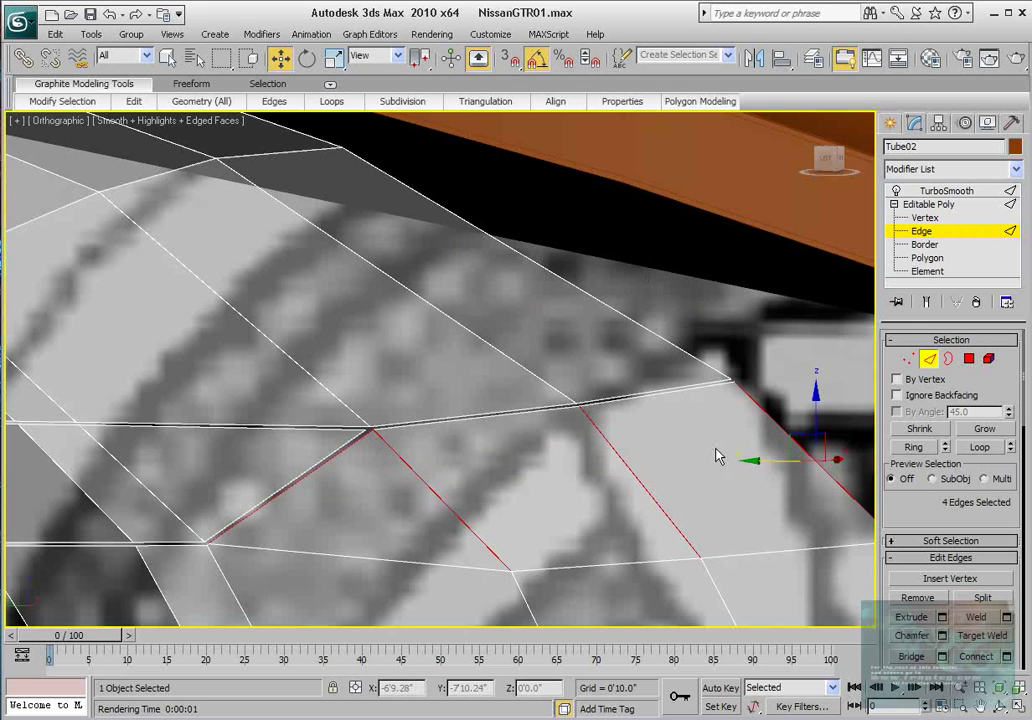
- Deselect the diagonal edge and preview a connection across the remaining three edges with 1 segment and slide 96
{"action": "left_click", "coordinate": [316, 460], "text": "alt"}
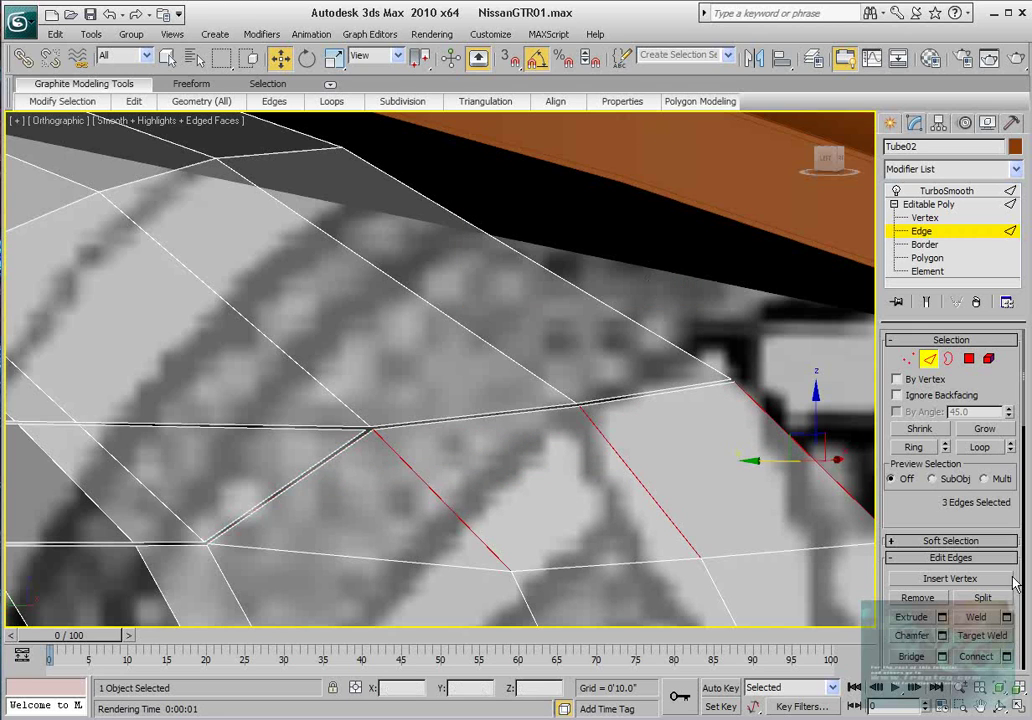
{"action": "left_click", "coordinate": [1007, 657]}
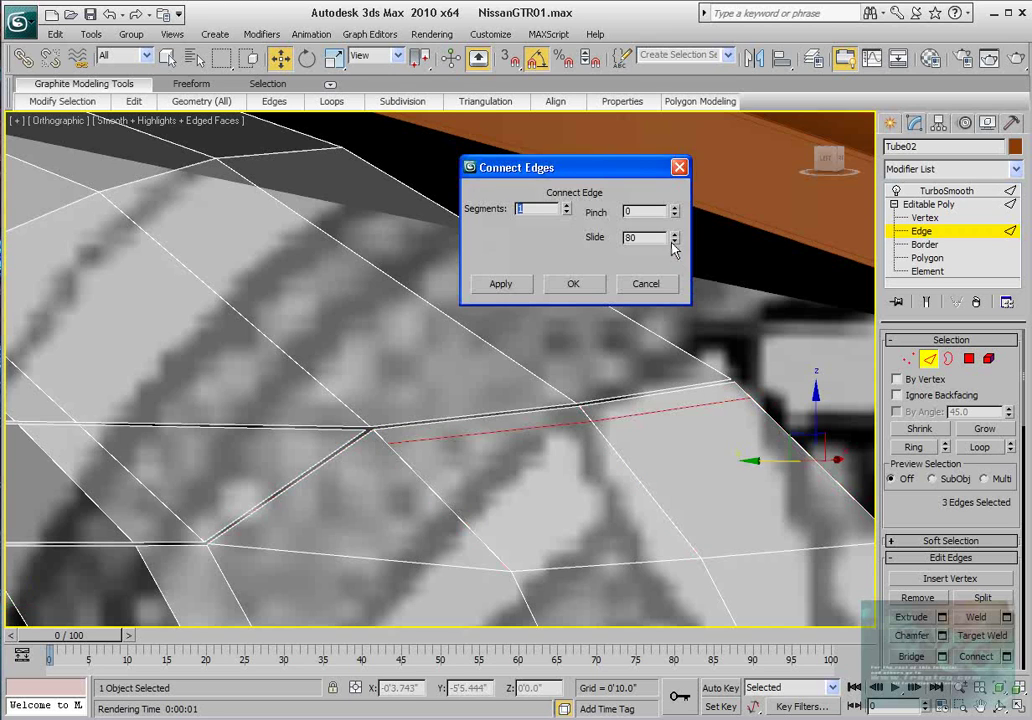
{"action": "left_click_drag", "start_coordinate": [674, 245], "coordinate": [672, 214]}
{"action": "scroll", "coordinate": [525, 454], "scroll_direction": "up", "scroll_amount": 5}
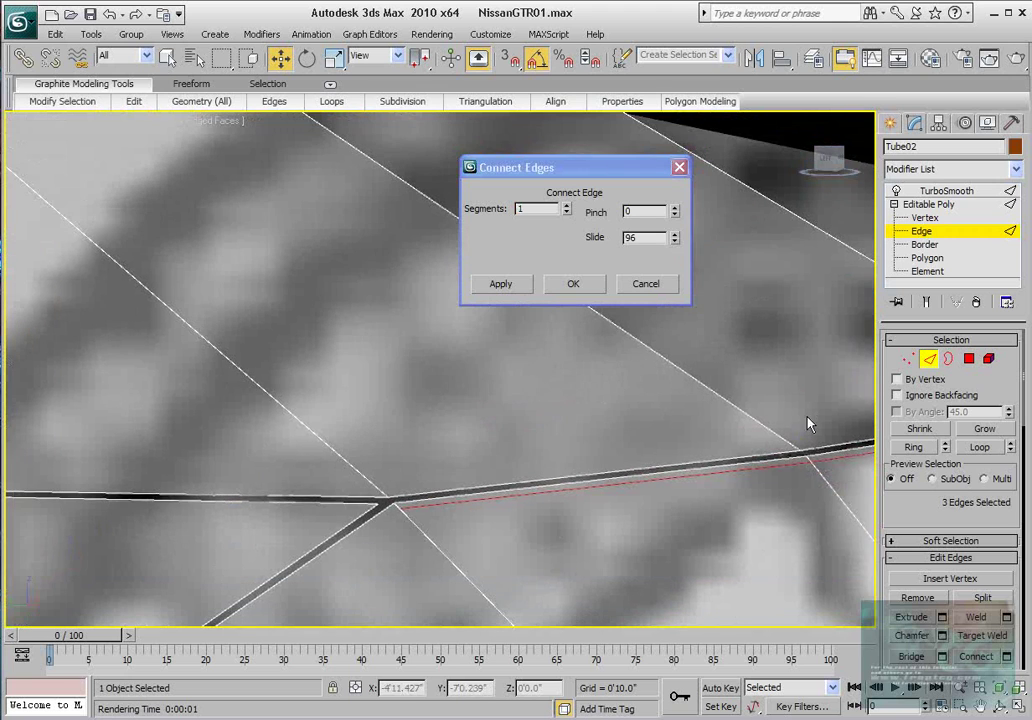
{"action": "left_click", "coordinate": [908, 362]}
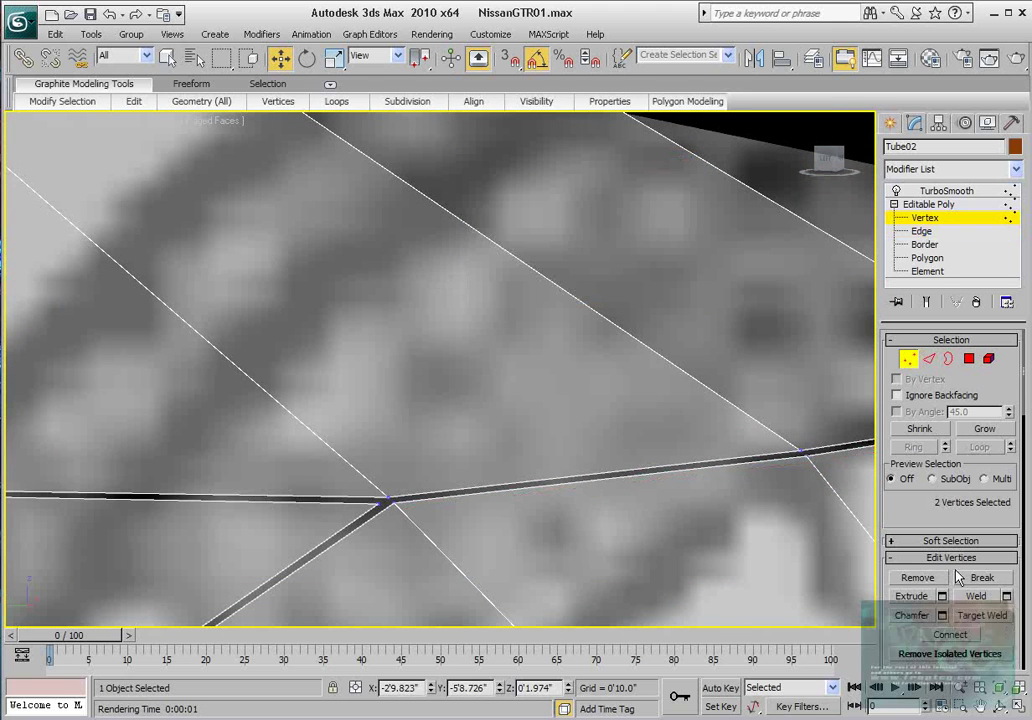
{"action": "left_click_drag", "start_coordinate": [937, 503], "coordinate": [938, 469]}
{"action": "scroll", "coordinate": [938, 470], "scroll_direction": "down", "scroll_amount": 6}
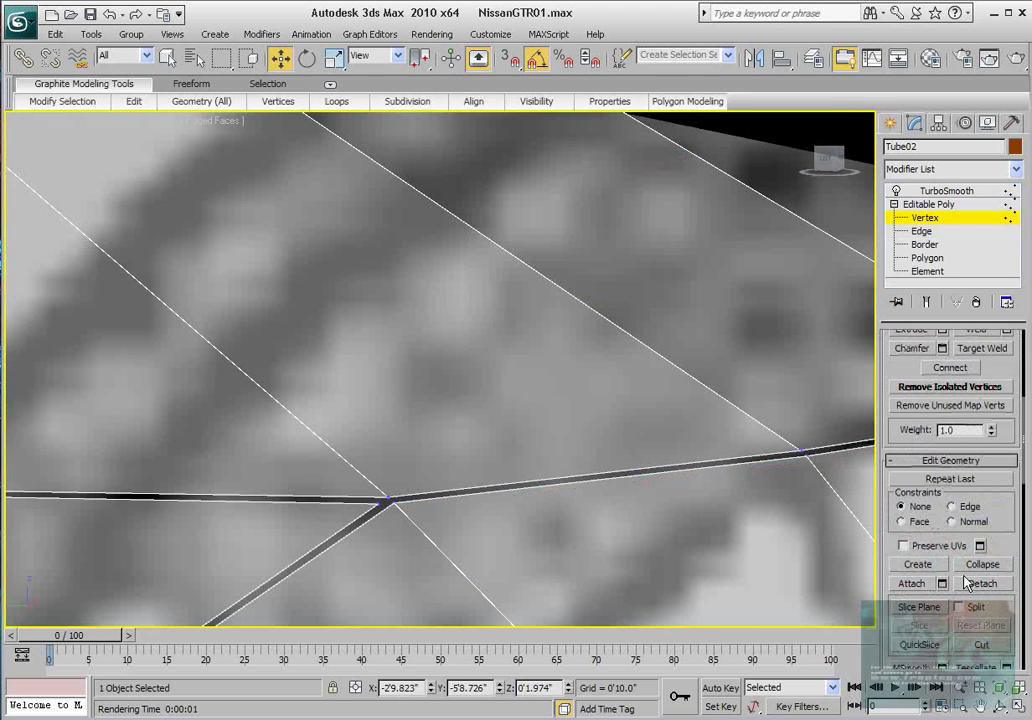
{"action": "left_click", "coordinate": [981, 646]}
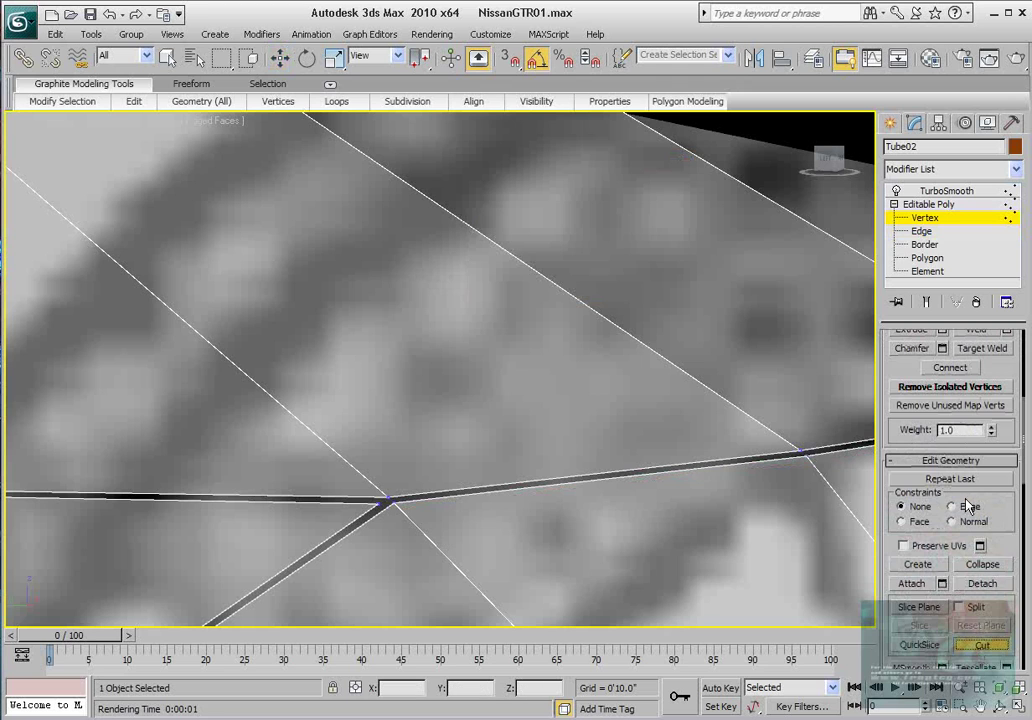
- Connect the three edges just below the headlight-side panel line with 1 segment and slide 96
{"action": "left_click", "coordinate": [922, 232]}
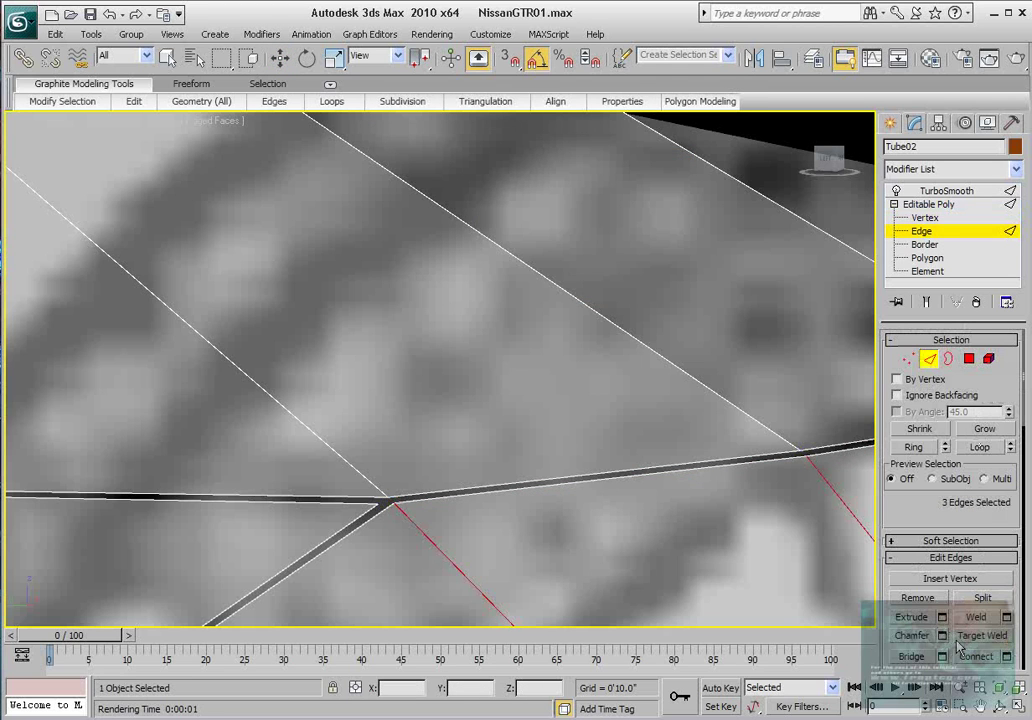
{"action": "left_click", "coordinate": [1006, 656]}
{"action": "left_click", "coordinate": [571, 284]}
{"action": "key", "text": "w"}
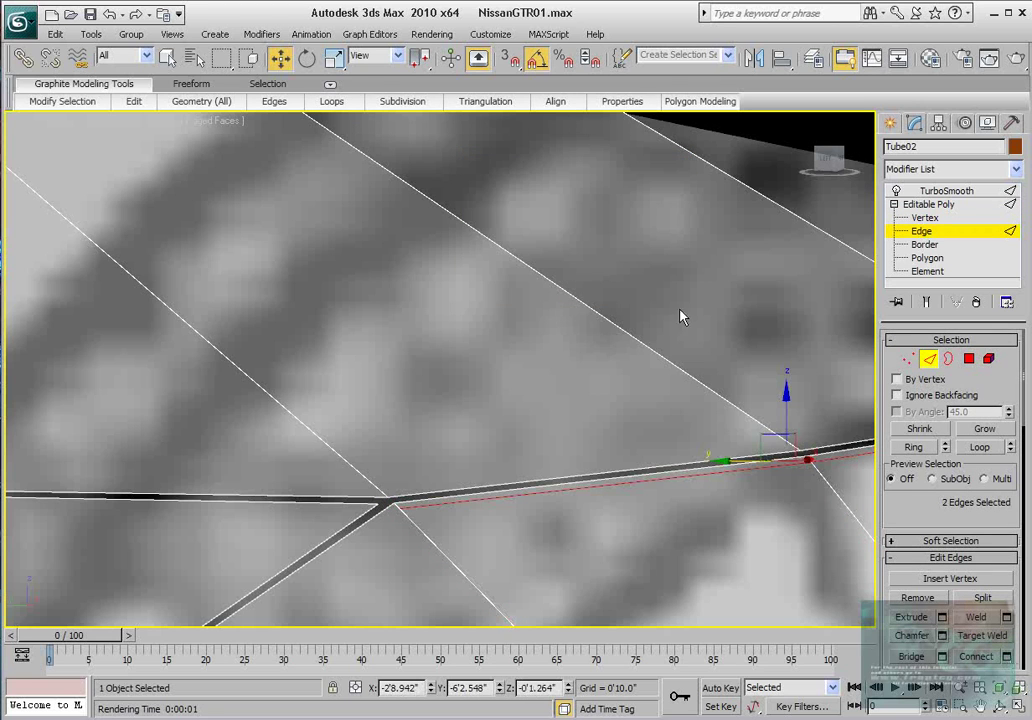
- Switch to vertex editing and examine the TurboSmooth result around the panel-line junction before returning to the base mesh
{"action": "left_click", "coordinate": [907, 359]}
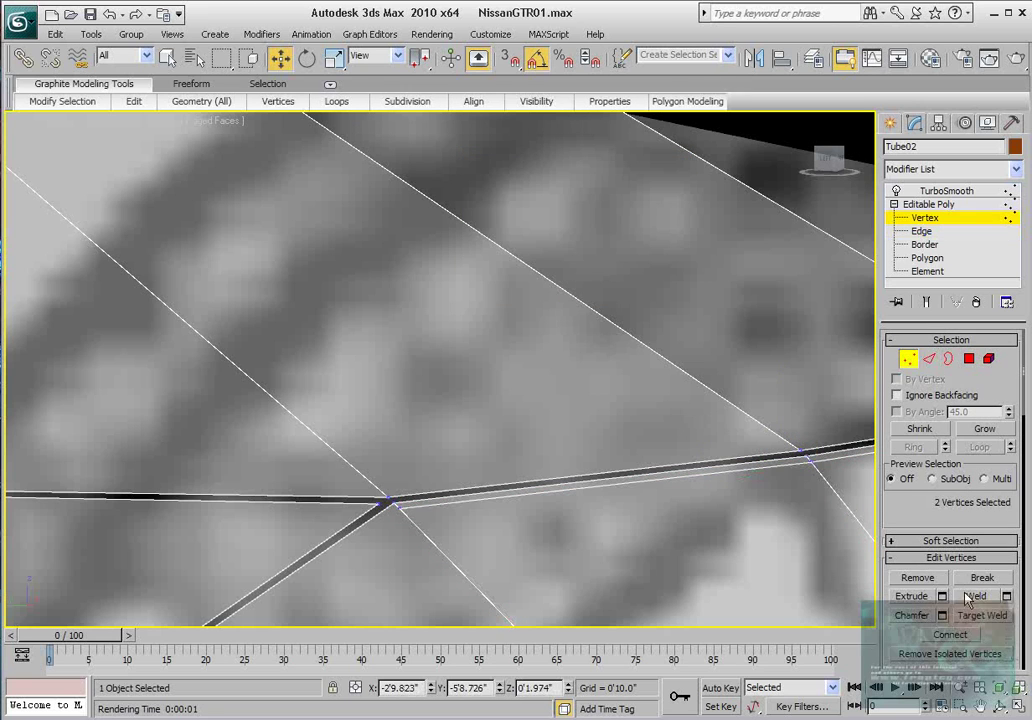
{"action": "scroll", "coordinate": [927, 600], "scroll_direction": "down", "scroll_amount": 8}
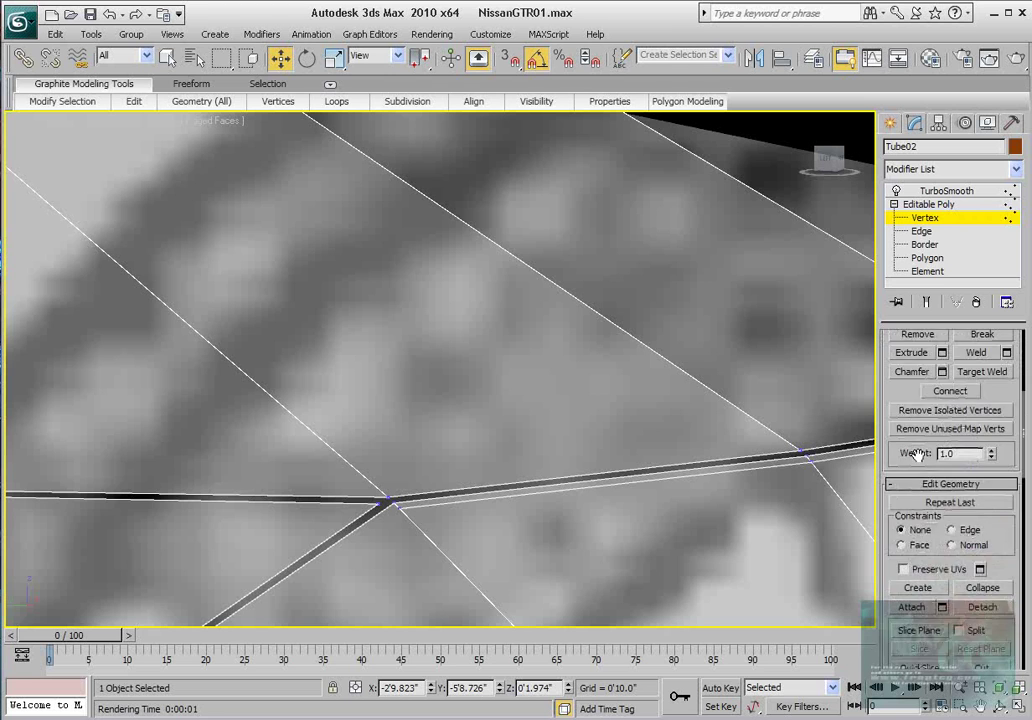
{"action": "left_click", "coordinate": [981, 517]}
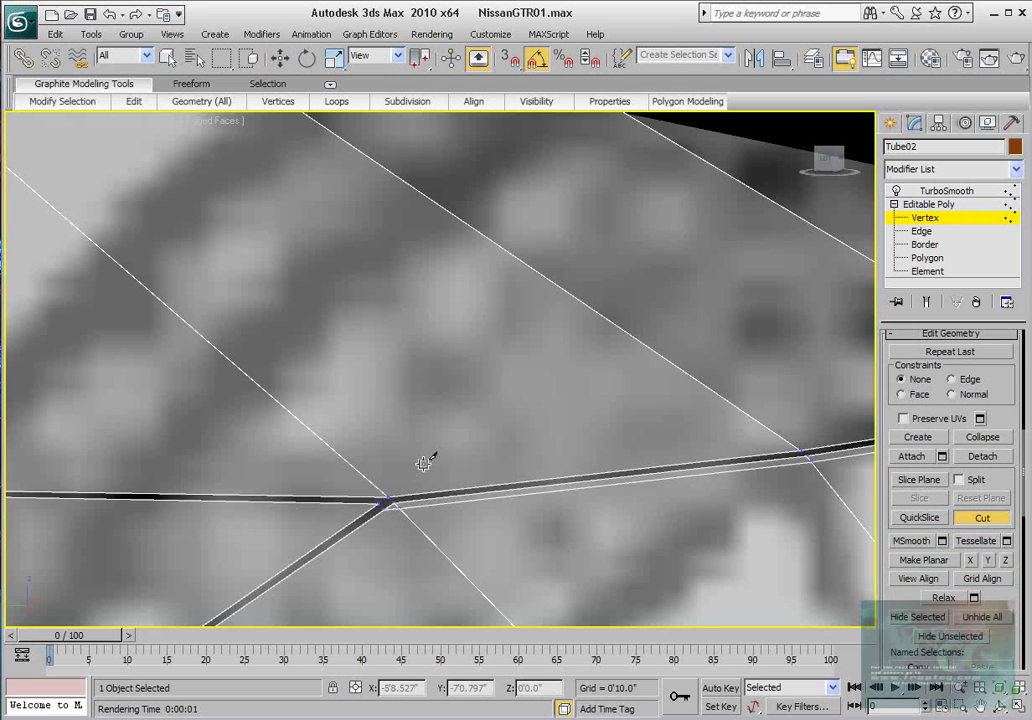
{"action": "scroll", "coordinate": [422, 459], "scroll_direction": "down", "scroll_amount": 5}
{"action": "left_click", "coordinate": [928, 302]}
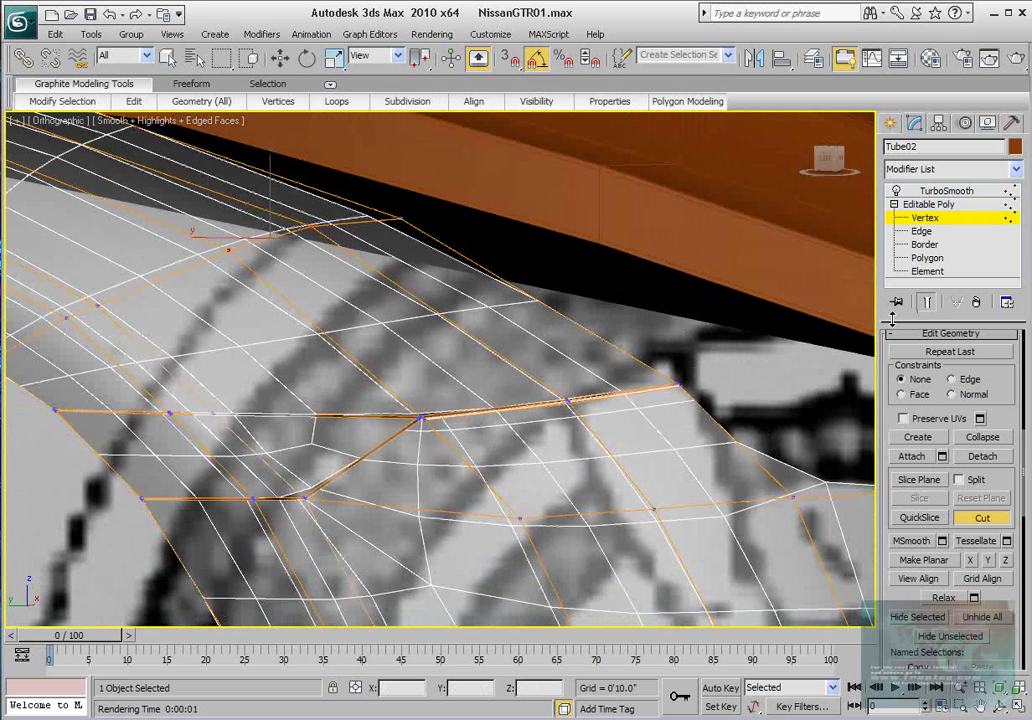
{"action": "scroll", "coordinate": [522, 384], "scroll_direction": "up", "scroll_amount": 3}
{"action": "scroll", "coordinate": [440, 455], "scroll_direction": "down", "scroll_amount": 3}
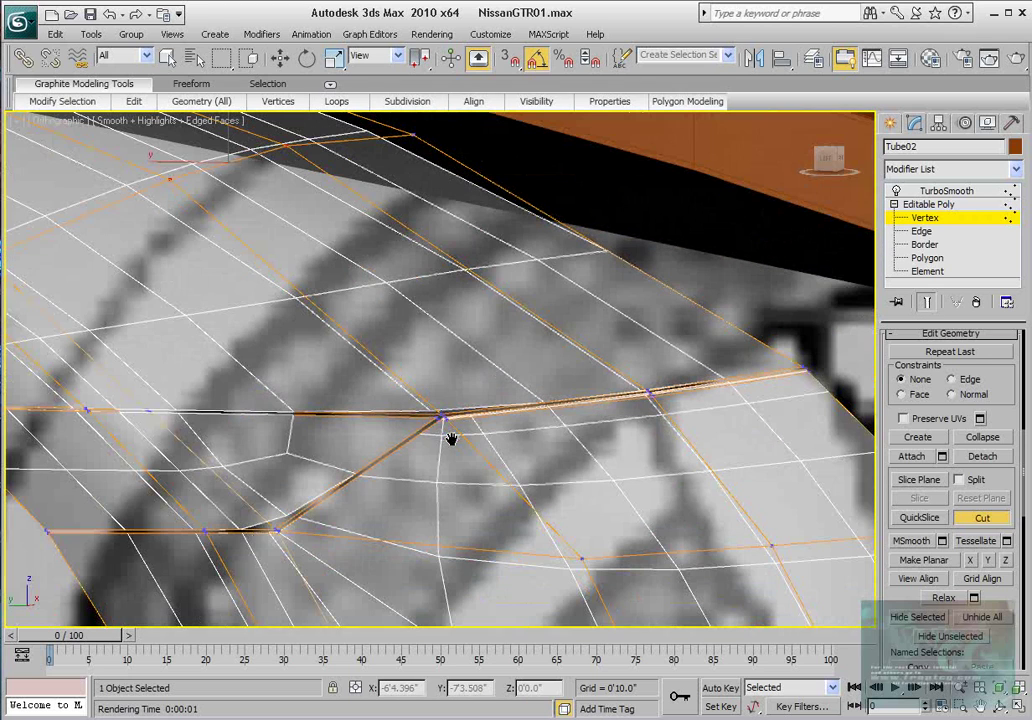
{"action": "left_click", "coordinate": [979, 519]}
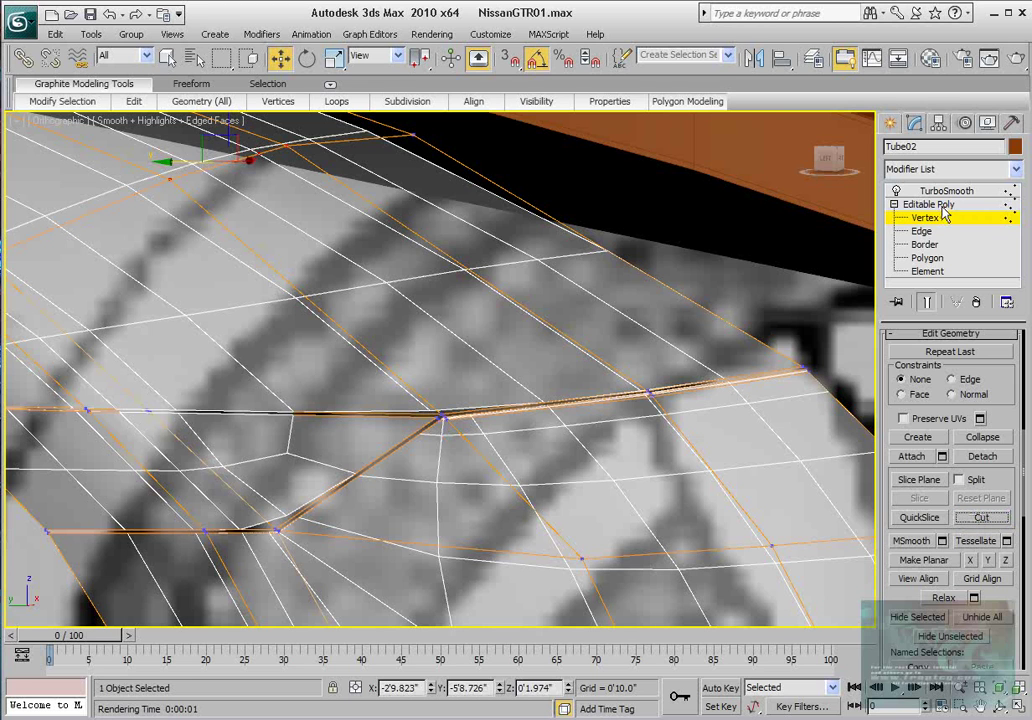
{"action": "left_click", "coordinate": [925, 302]}
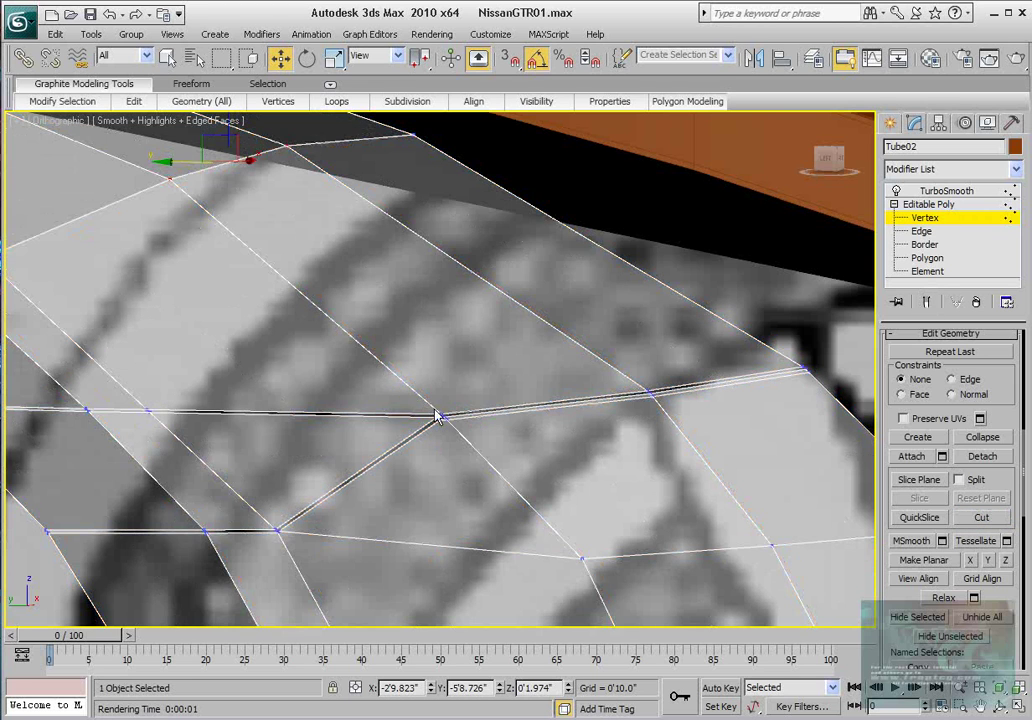
- Collapse the closely spaced vertices on the bumper side of the diagonal panel line's lower corner
{"action": "scroll", "coordinate": [445, 398], "scroll_direction": "up", "scroll_amount": 5}
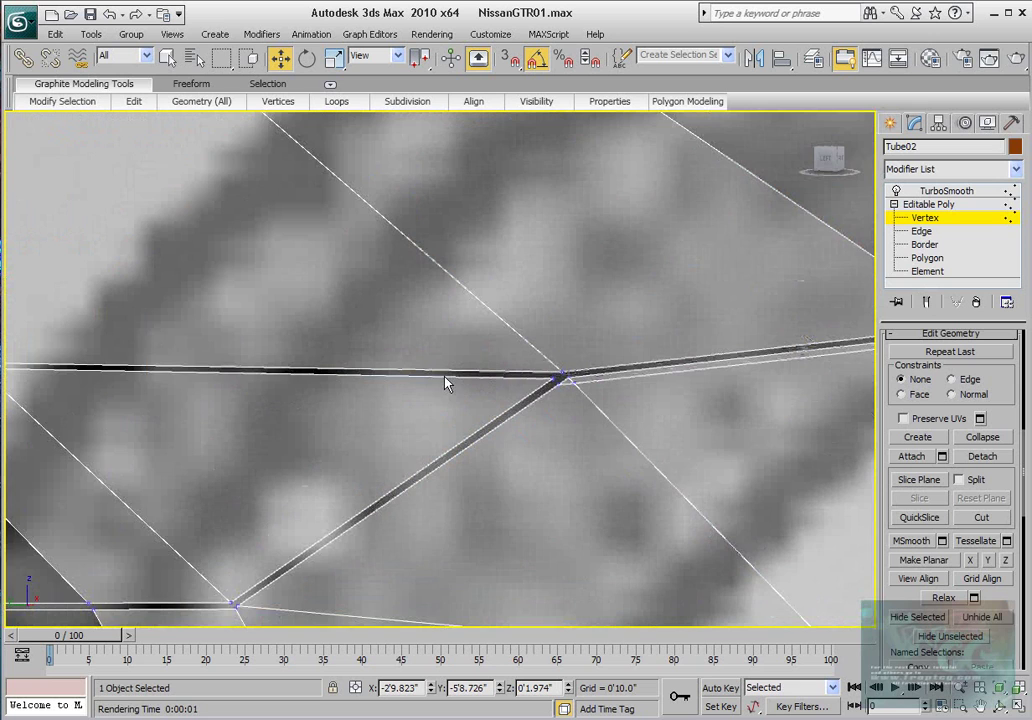
{"action": "middle_click_drag", "start_coordinate": [445, 383], "coordinate": [461, 327]}
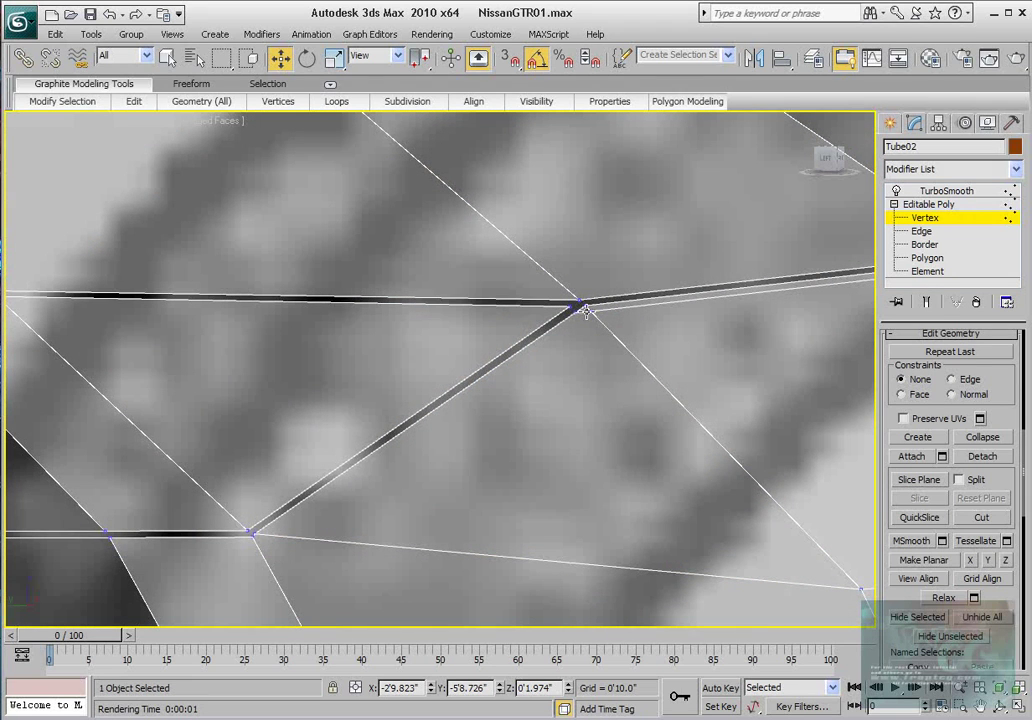
{"action": "scroll", "coordinate": [342, 455], "scroll_direction": "up", "scroll_amount": 2}
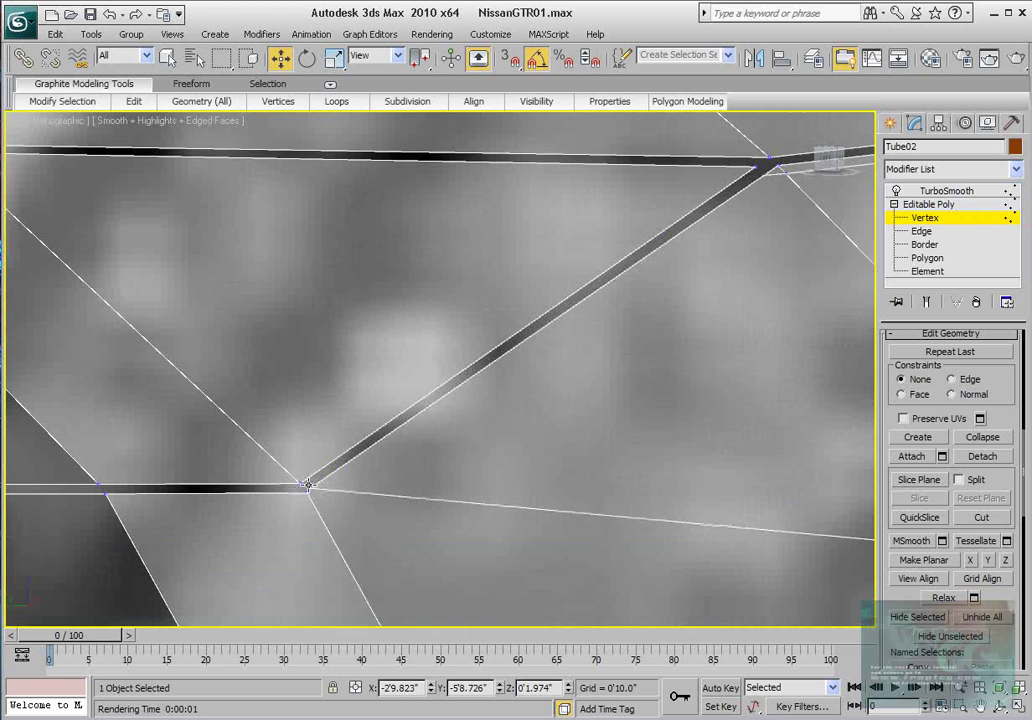
{"action": "left_click", "coordinate": [306, 489]}
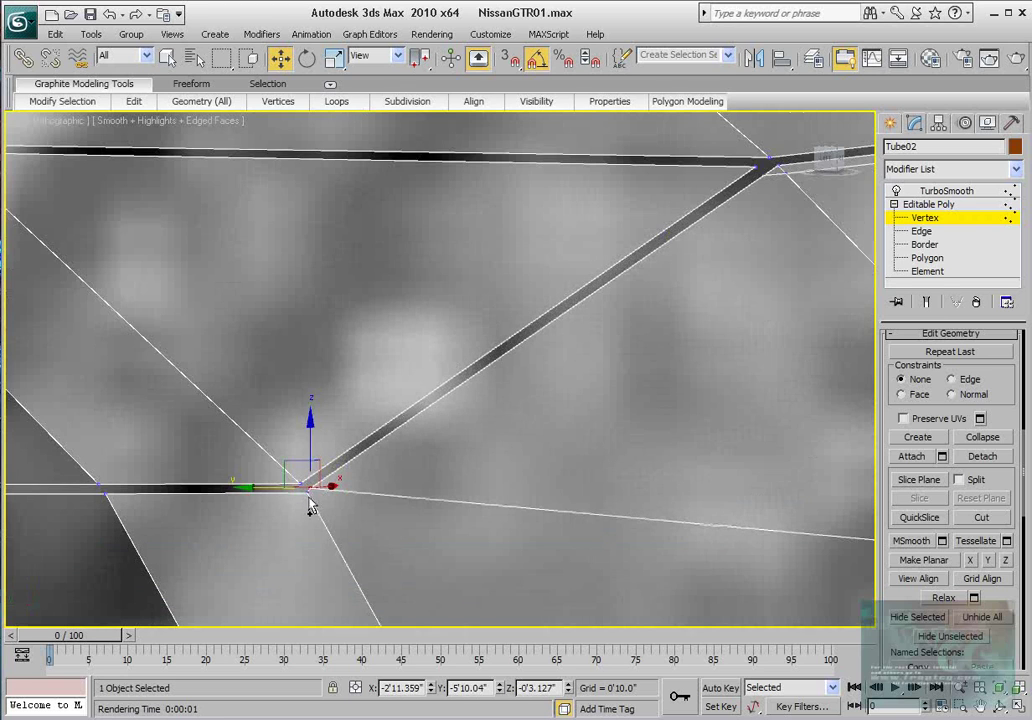
{"action": "left_click", "coordinate": [982, 439]}
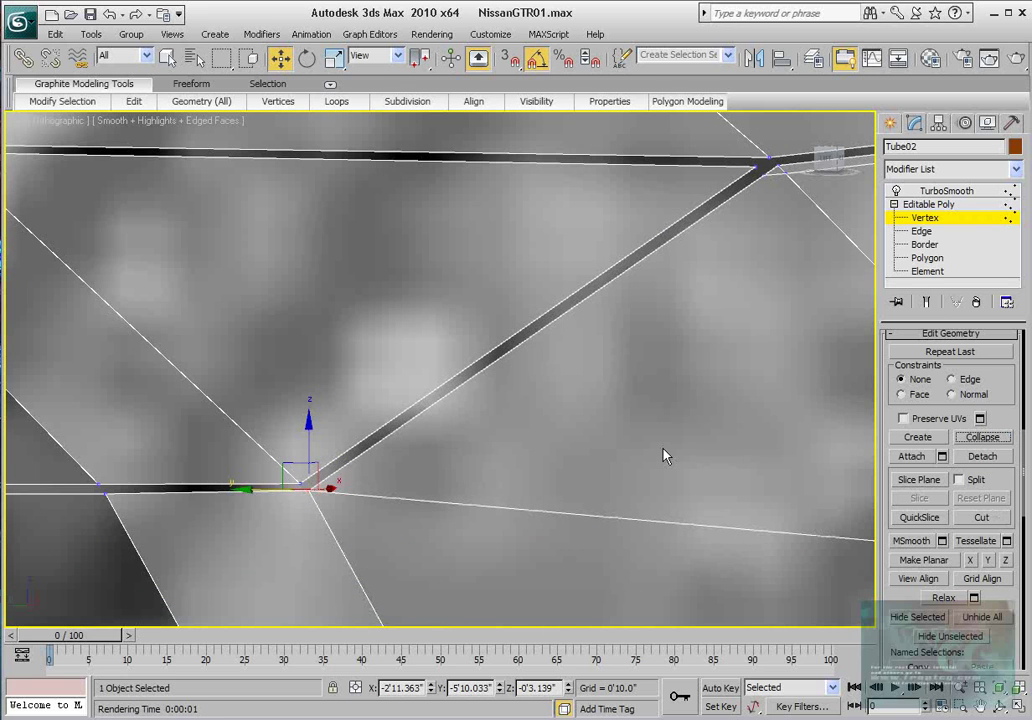
- Switch to edge editing and select only the bumper-side edge running along the diagonal panel line
{"action": "scroll", "coordinate": [665, 456], "scroll_direction": "down", "scroll_amount": 5}
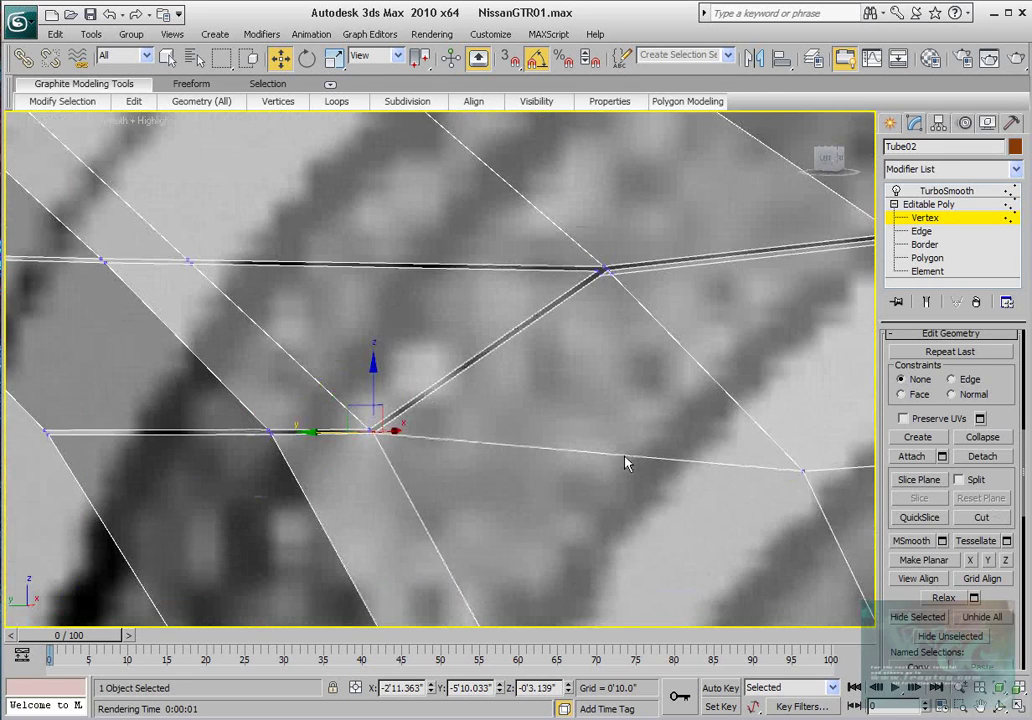
{"action": "scroll", "coordinate": [626, 462], "scroll_direction": "down", "scroll_amount": 2}
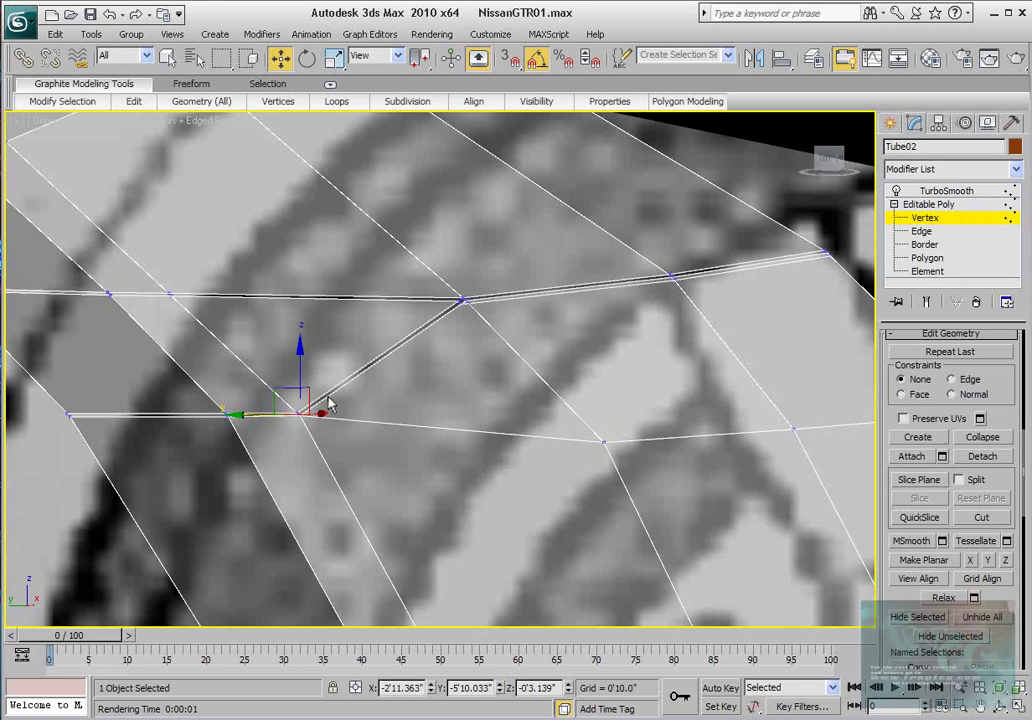
{"action": "left_click", "coordinate": [921, 231]}
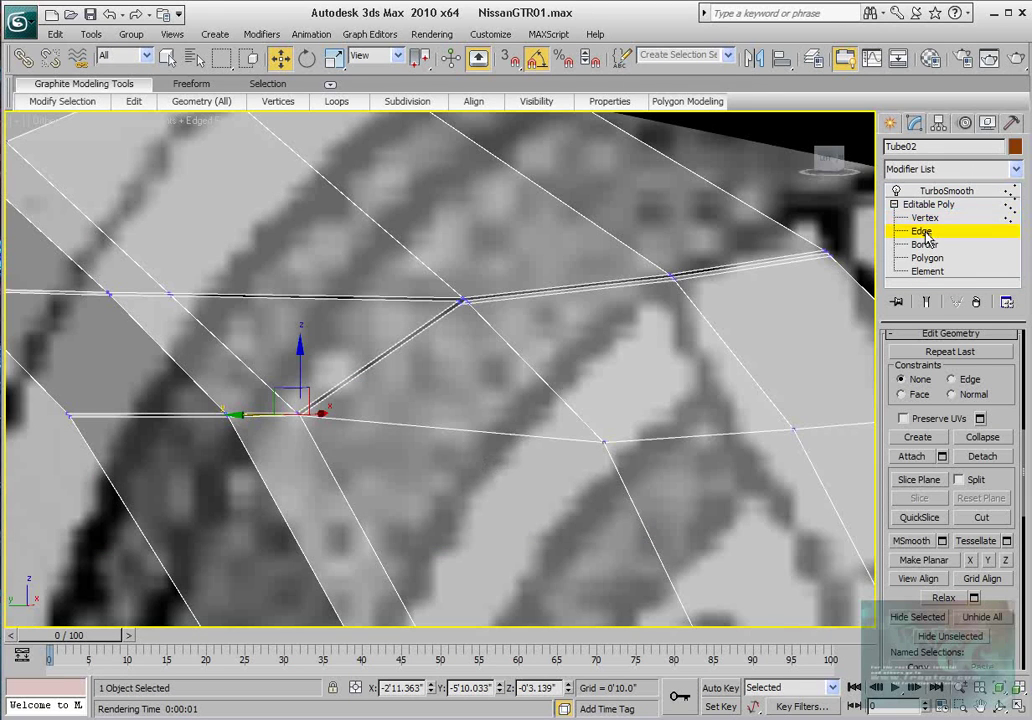
{"action": "left_click", "coordinate": [336, 388]}
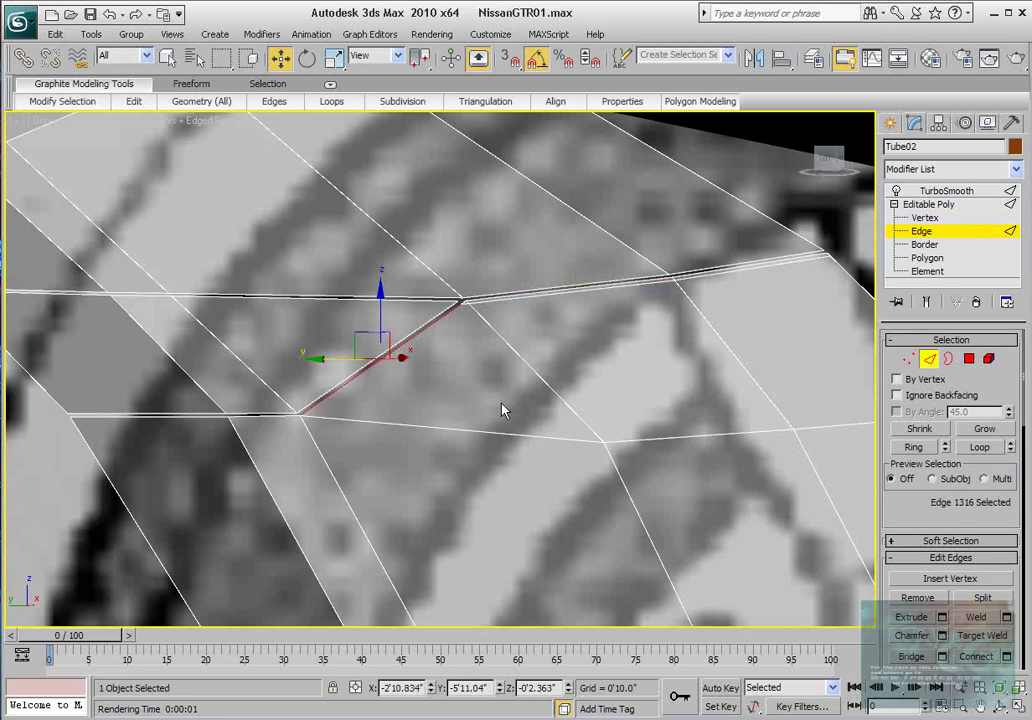
{"action": "left_click", "coordinate": [563, 403]}
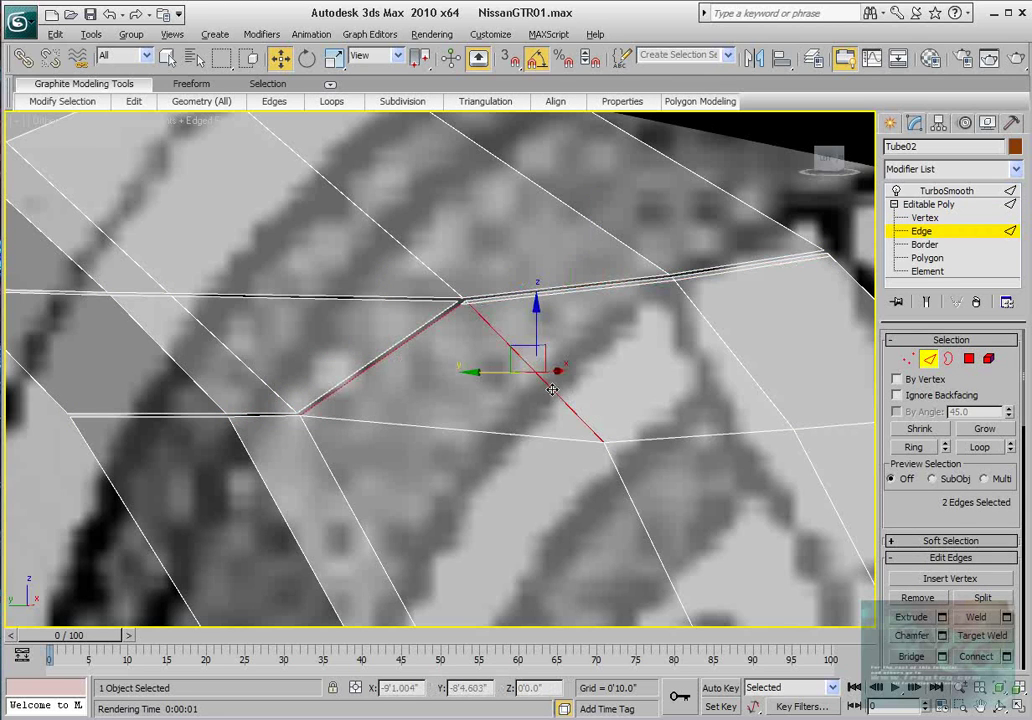
{"action": "key", "text": "ctrl+z"}
{"action": "left_click", "coordinate": [545, 384]}
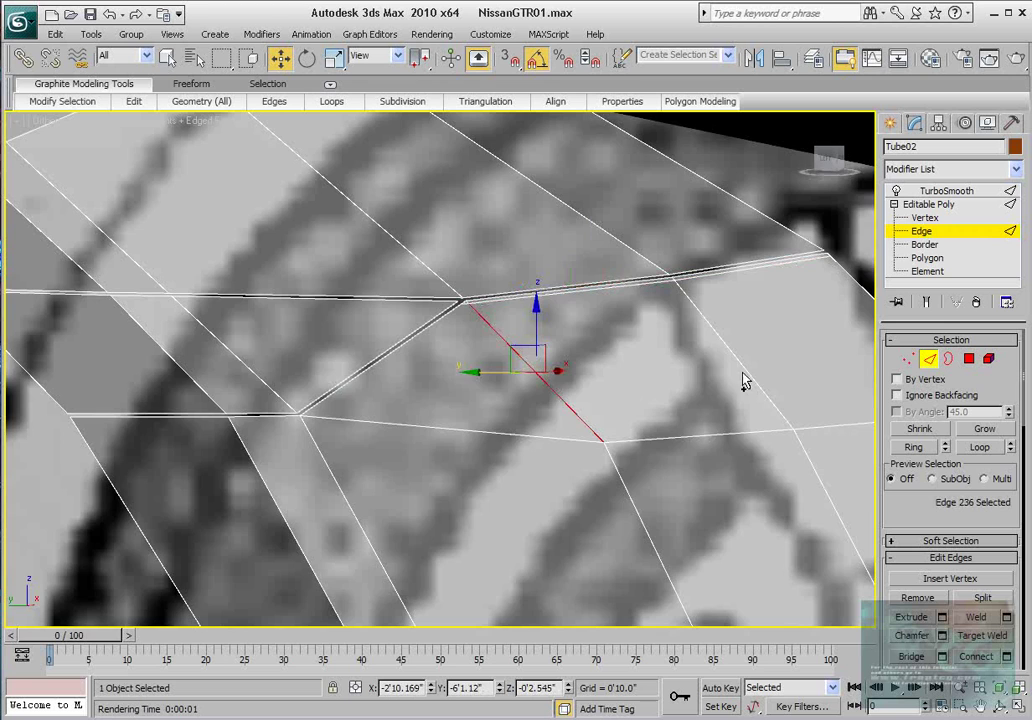
{"action": "middle_click_drag", "start_coordinate": [350, 422], "coordinate": [450, 426]}
{"action": "scroll", "coordinate": [450, 426], "scroll_direction": "up", "scroll_amount": 2}
{"action": "left_click", "coordinate": [400, 428]}
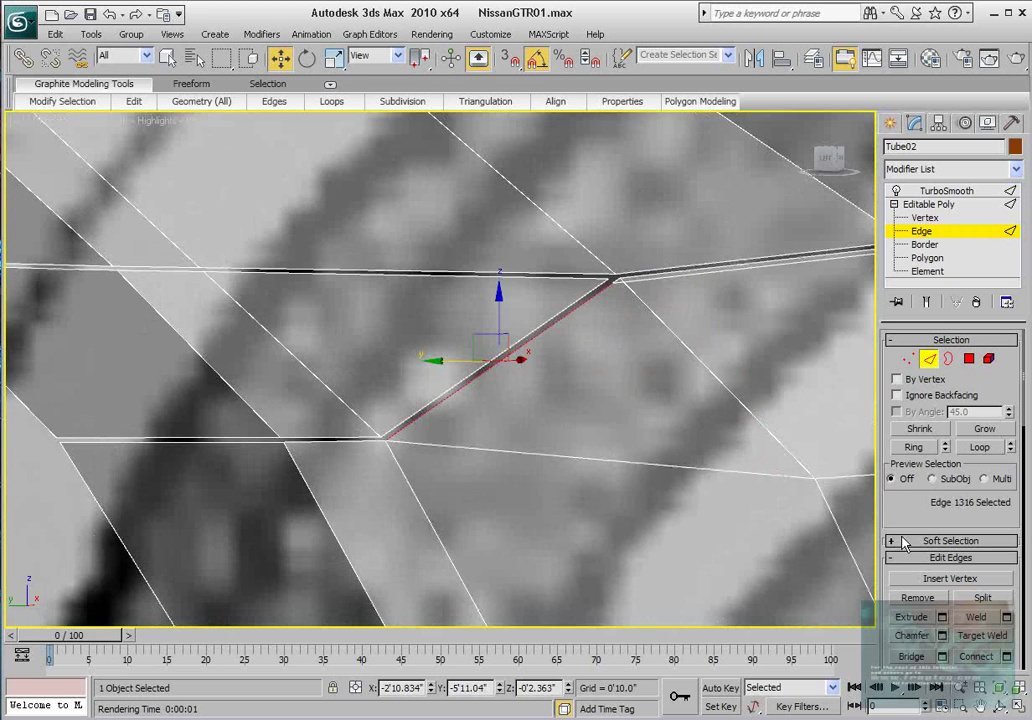
- Compare the TurboSmooth result with the base mesh at the diagonal panel line's lower corner, and return to edge editing with the end result shown
{"action": "left_click", "coordinate": [946, 190]}
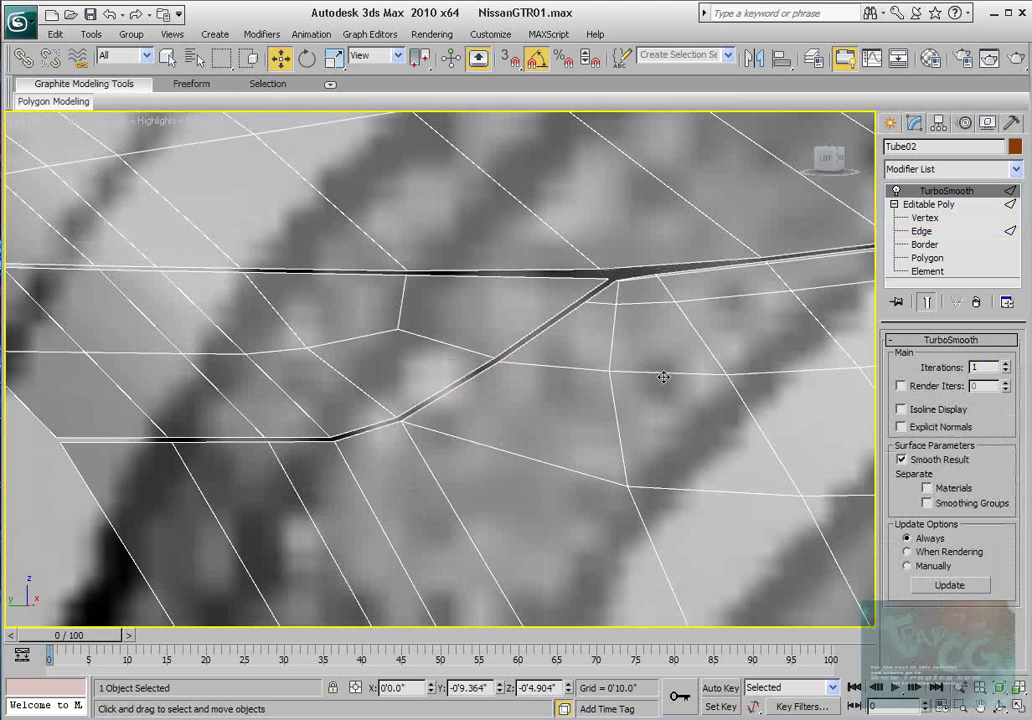
{"action": "middle_click_drag", "start_coordinate": [506, 408], "coordinate": [500, 418]}
{"action": "left_click", "coordinate": [924, 218]}
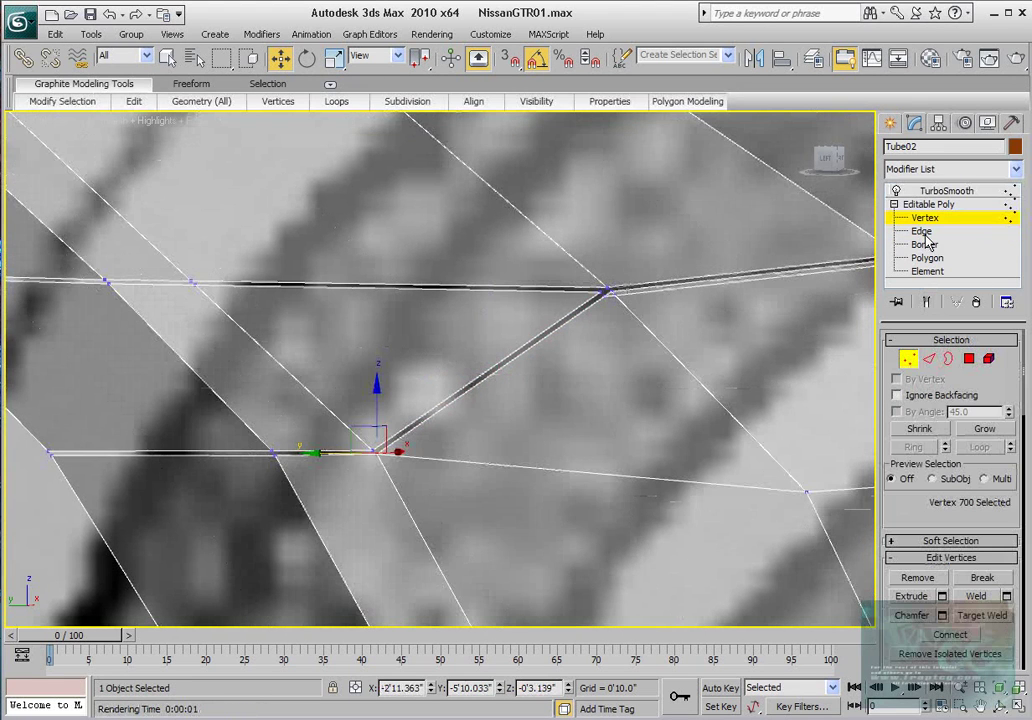
{"action": "left_click", "coordinate": [927, 303]}
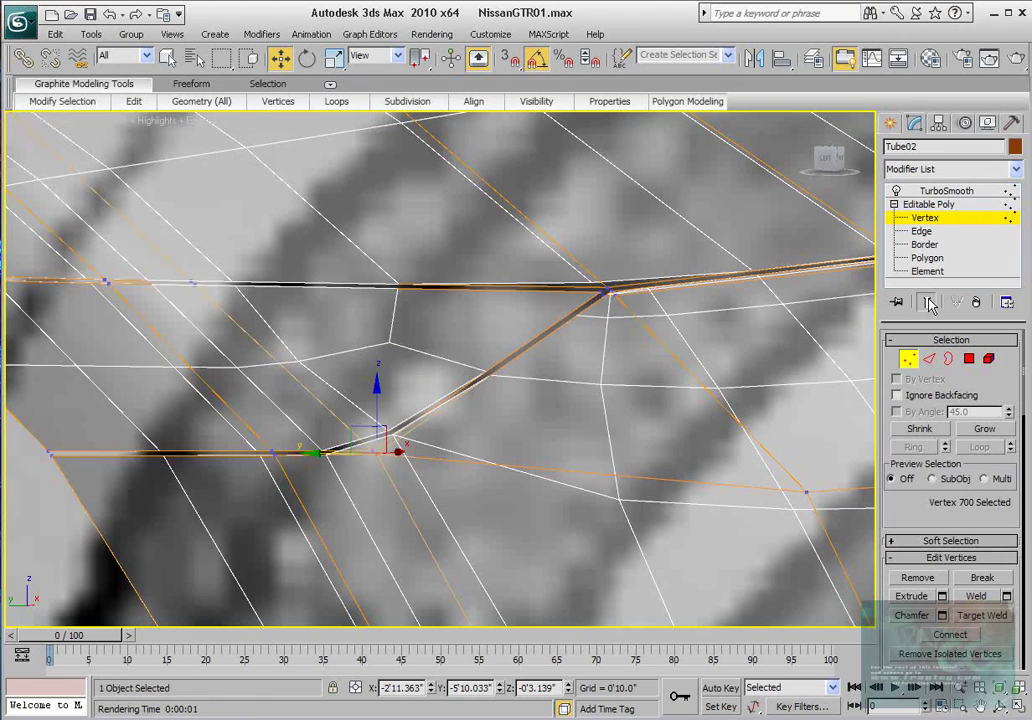
{"action": "left_click", "coordinate": [929, 358]}
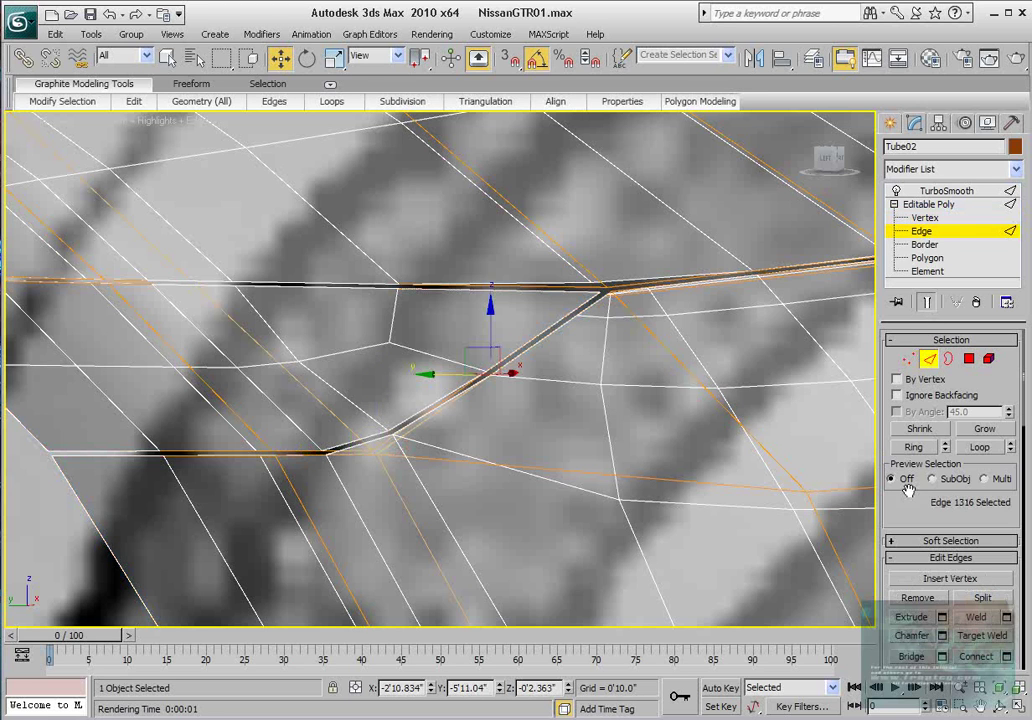
- Try to cut an extra edge from the diagonal panel line's lower corner to the neighbouring bumper vertex, and undo the cut
{"action": "scroll", "coordinate": [908, 490], "scroll_direction": "down", "scroll_amount": 5}
{"action": "left_click", "coordinate": [982, 611]}
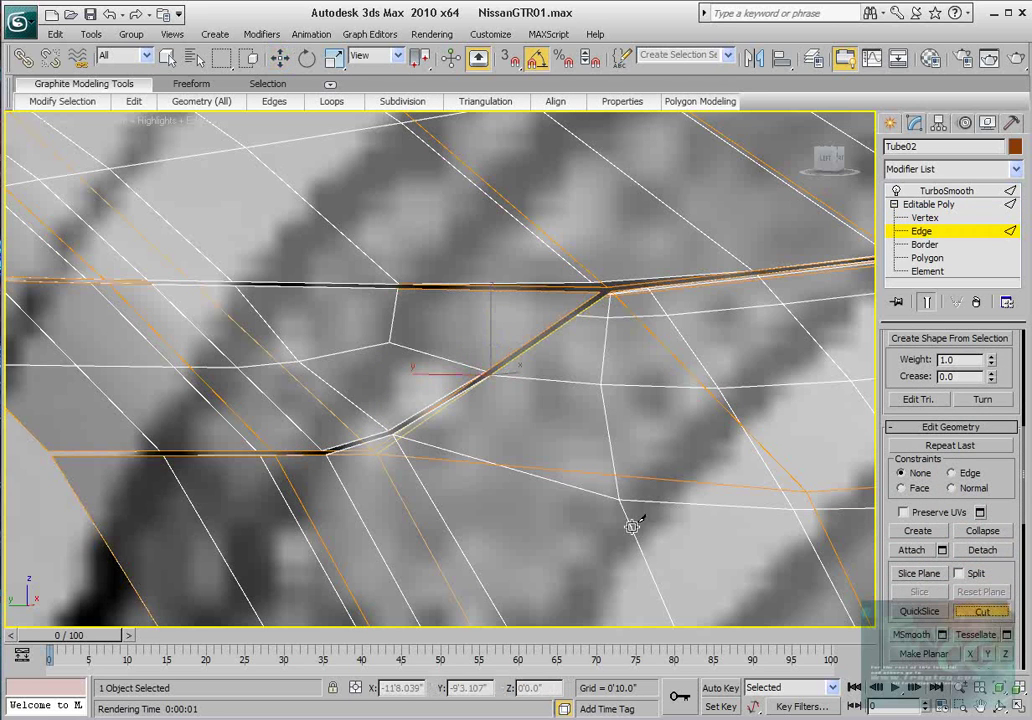
{"action": "left_click", "coordinate": [382, 448]}
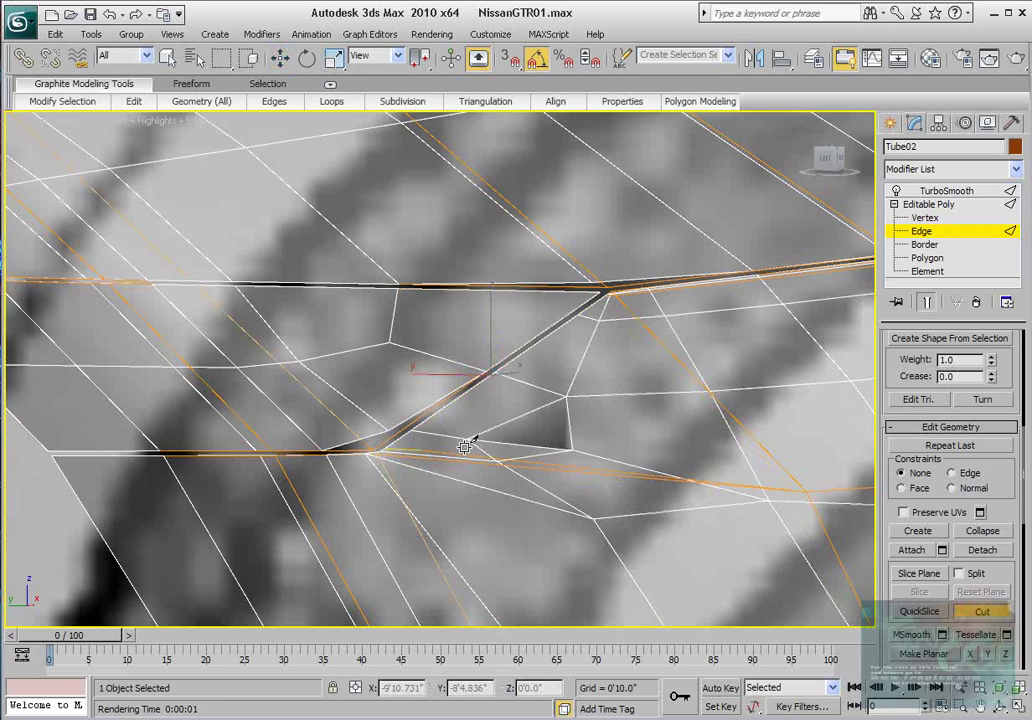
{"action": "left_click", "coordinate": [804, 488]}
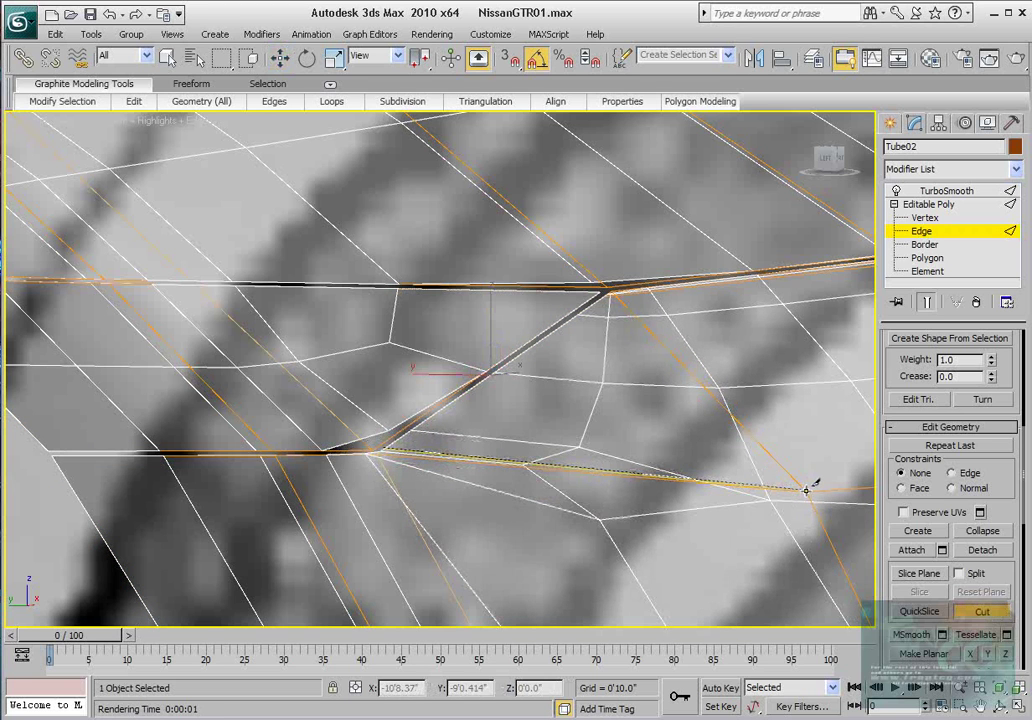
{"action": "left_click", "coordinate": [807, 489]}
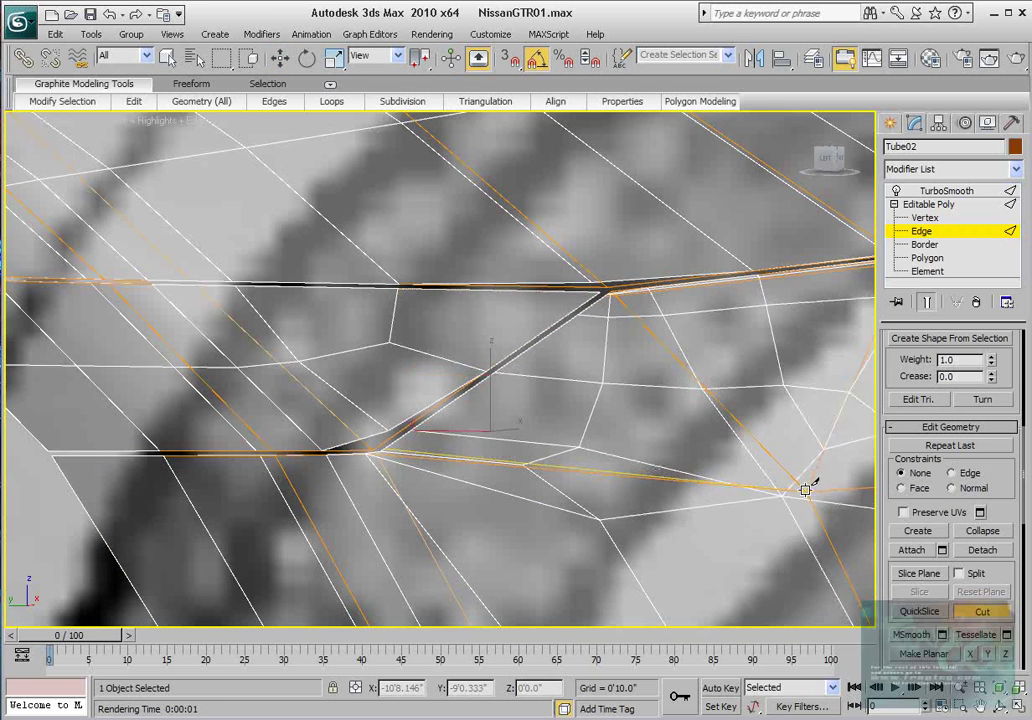
{"action": "right_click", "coordinate": [663, 430]}
{"action": "middle_click_drag", "start_coordinate": [697, 430], "coordinate": [577, 440]}
{"action": "key", "text": "ctrl+z"}
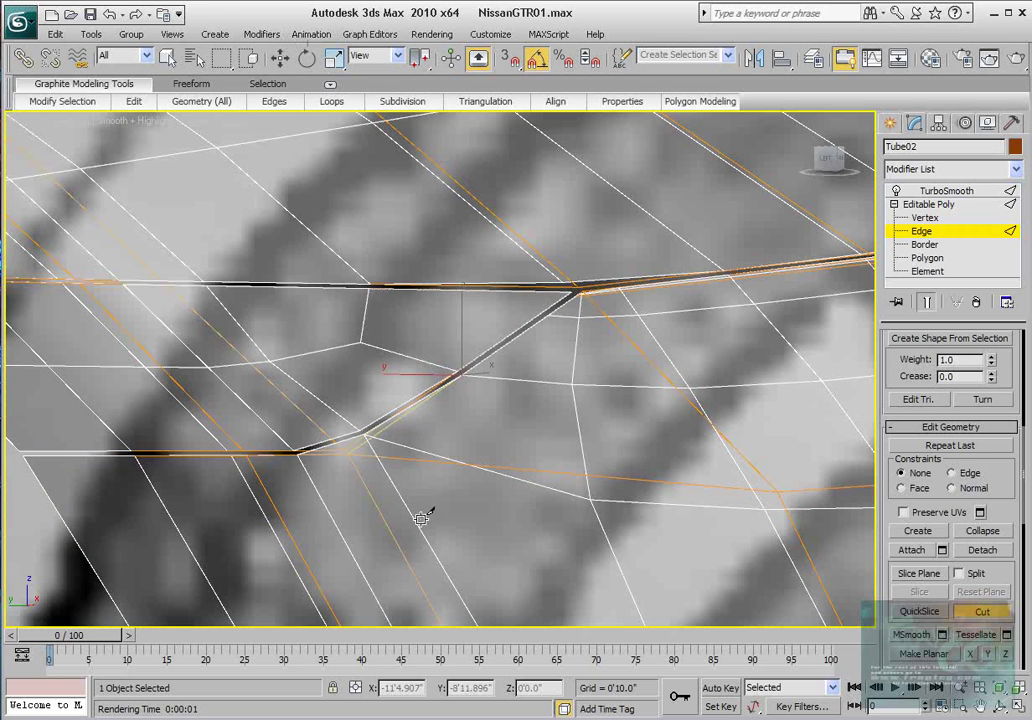
- Switch to Windows Picture and Fax Viewer to check the panel line on the car photo, and return to 3ds Max with Cut turned off
{"action": "key", "text": "alt+Tab"}
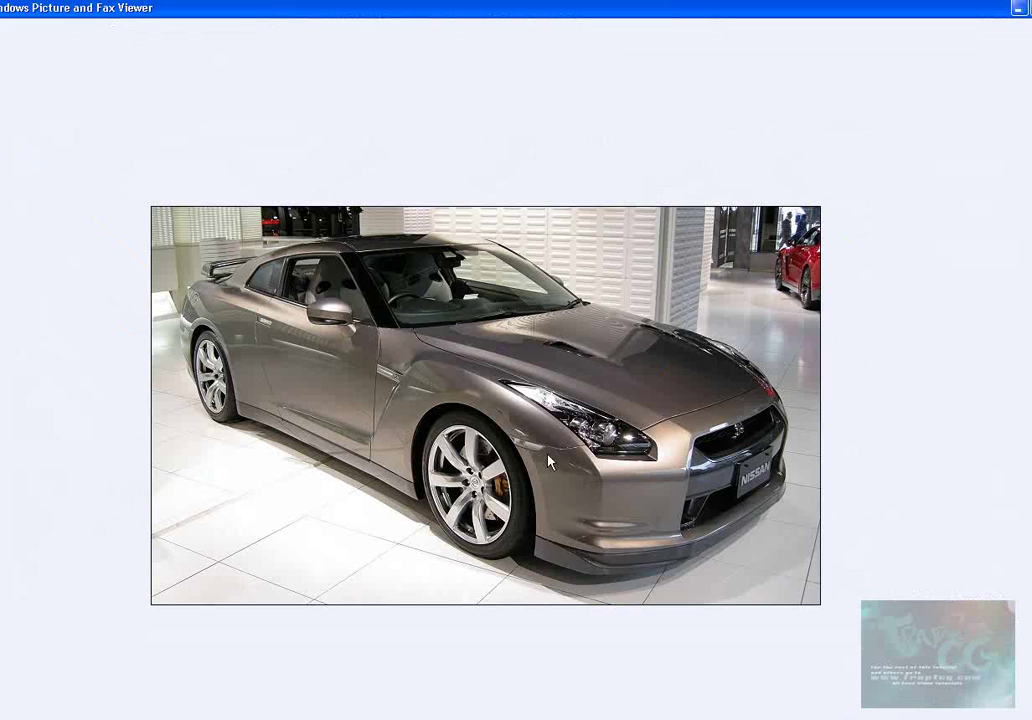
{"action": "left_click", "coordinate": [1020, 9]}
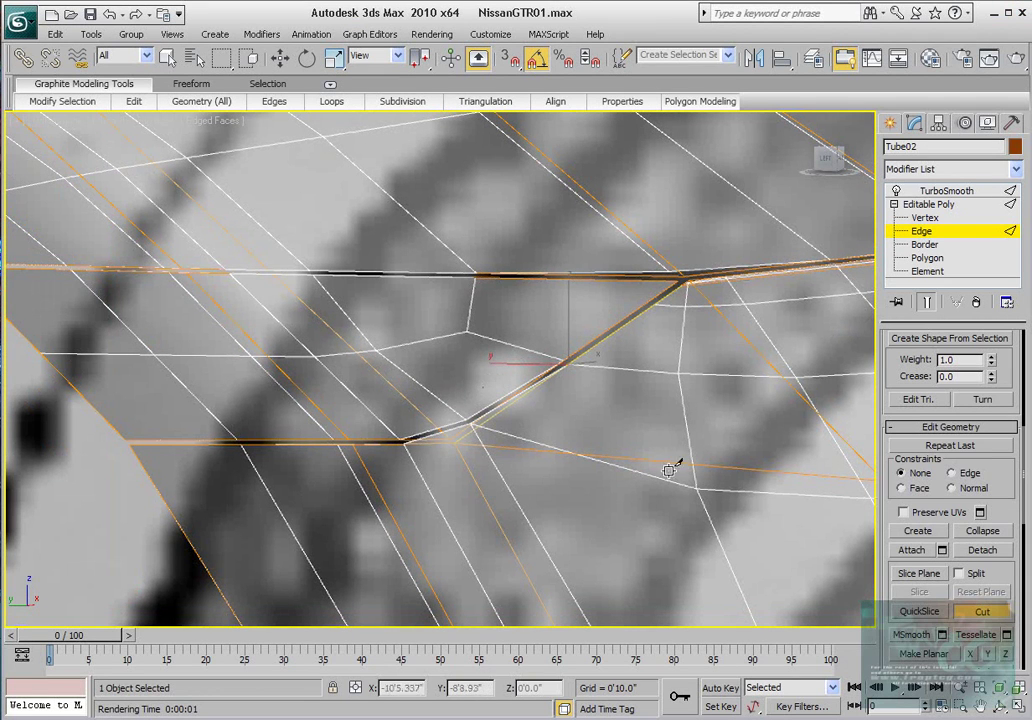
{"action": "left_click", "coordinate": [985, 614]}
- Examine the smoothed panel gaps from the wheel arch along the diagonal to the upper junction
{"action": "middle_click_drag", "start_coordinate": [544, 352], "coordinate": [557, 385]}
{"action": "scroll", "coordinate": [557, 385], "scroll_direction": "down", "scroll_amount": 1}
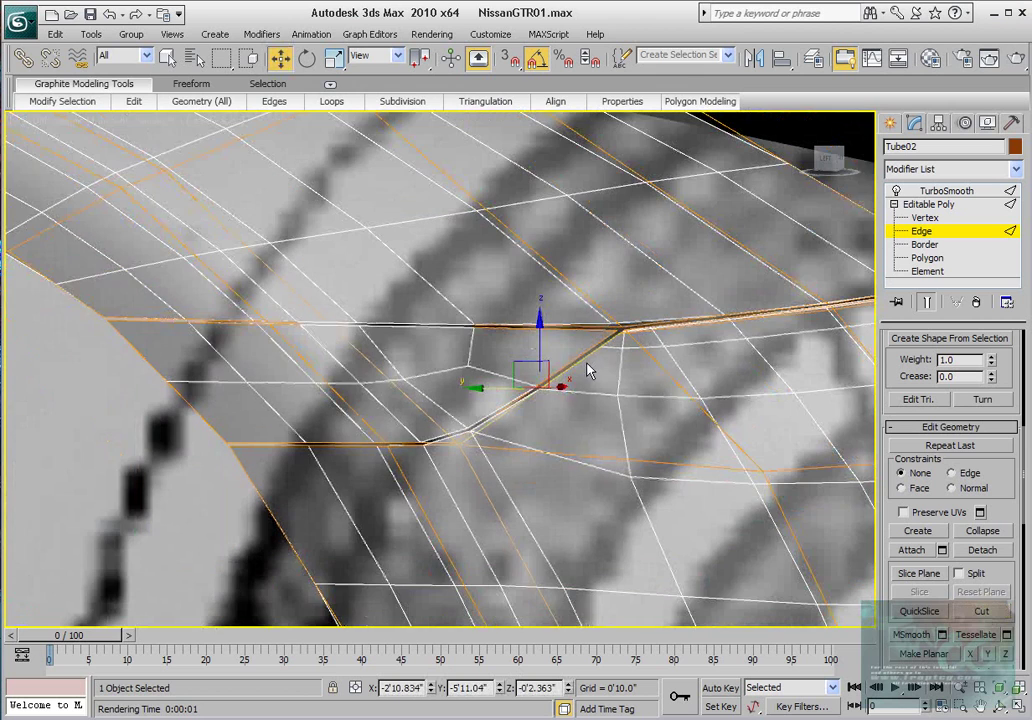
{"action": "middle_click_drag", "start_coordinate": [338, 383], "coordinate": [341, 403]}
{"action": "scroll", "coordinate": [341, 403], "scroll_direction": "up", "scroll_amount": 1}
{"action": "middle_click_drag", "start_coordinate": [359, 360], "coordinate": [406, 366]}
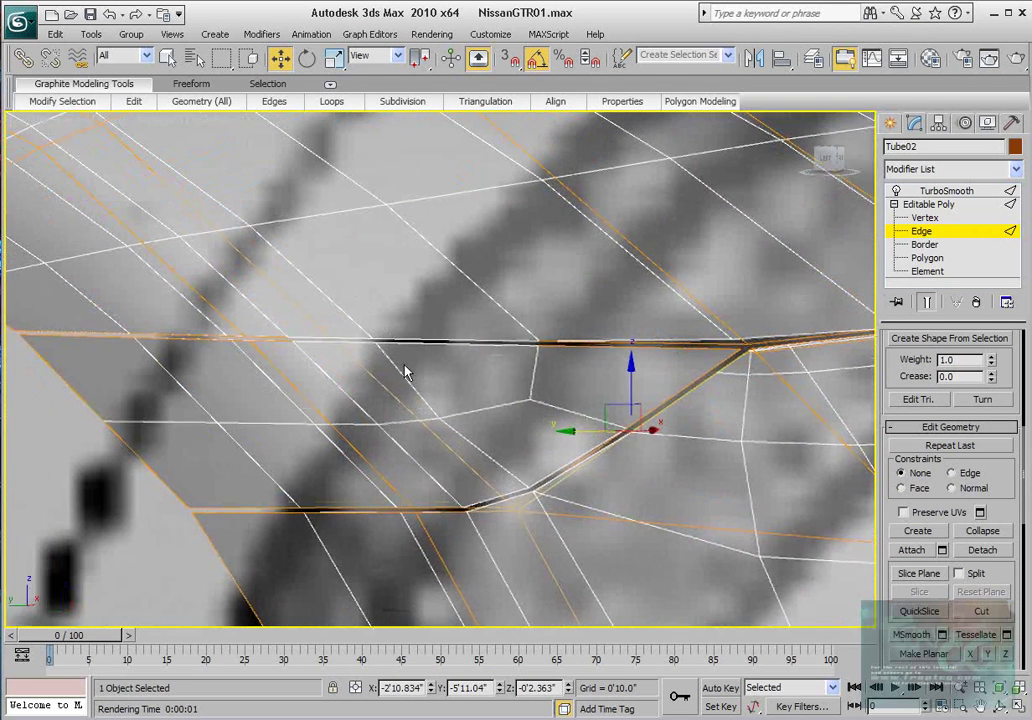
{"action": "scroll", "coordinate": [402, 366], "scroll_direction": "down", "scroll_amount": 1}
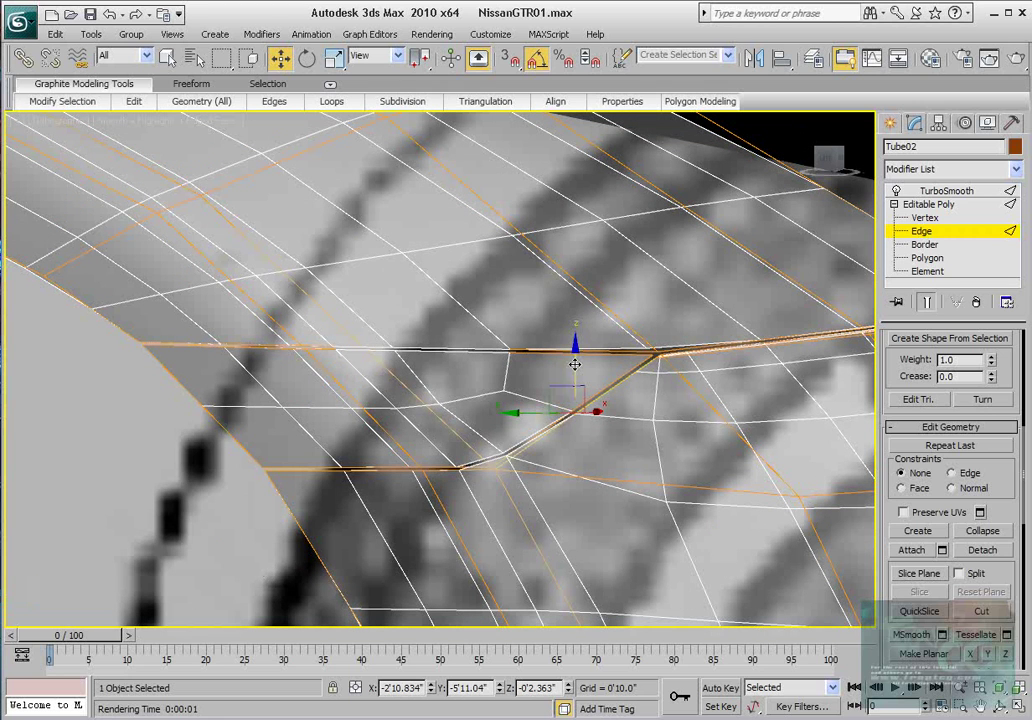
{"action": "scroll", "coordinate": [585, 400], "scroll_direction": "up", "scroll_amount": 5}
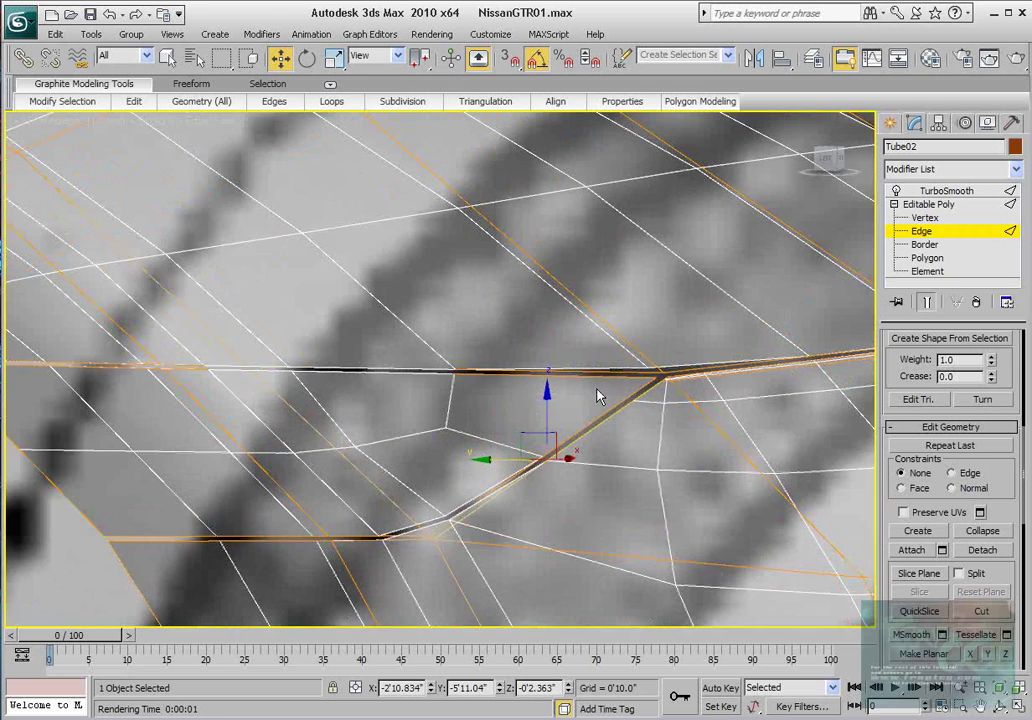
{"action": "scroll", "coordinate": [408, 442], "scroll_direction": "down", "scroll_amount": 3}
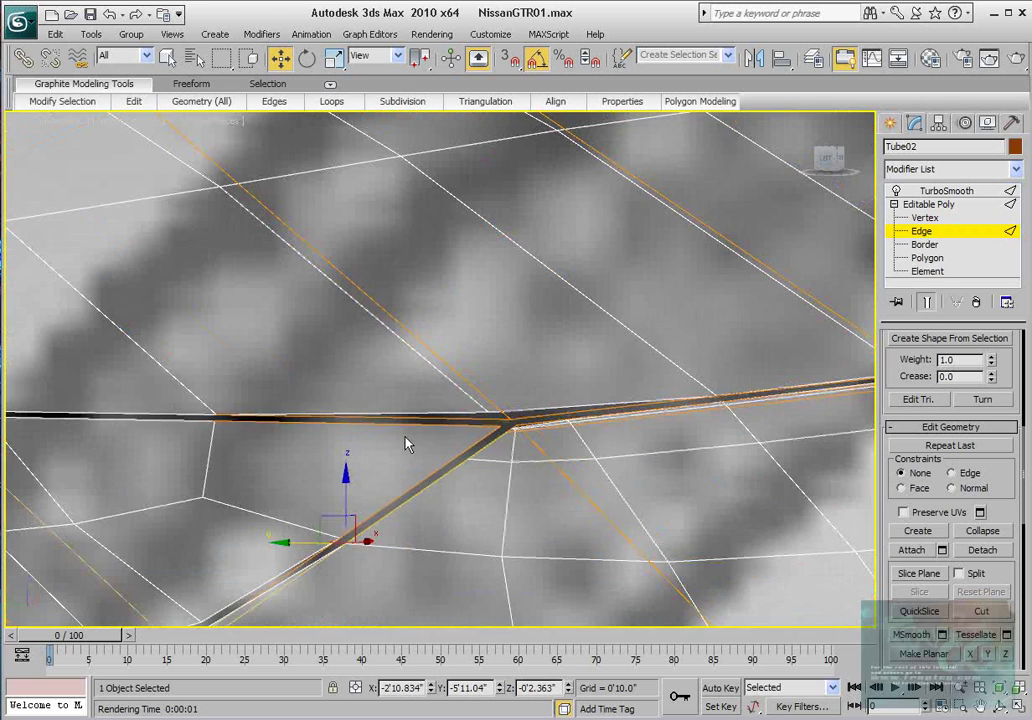
{"action": "middle_click_drag", "start_coordinate": [445, 424], "coordinate": [385, 434]}
{"action": "scroll", "coordinate": [385, 433], "scroll_direction": "down", "scroll_amount": 1}
{"action": "scroll", "coordinate": [373, 427], "scroll_direction": "up", "scroll_amount": 2}
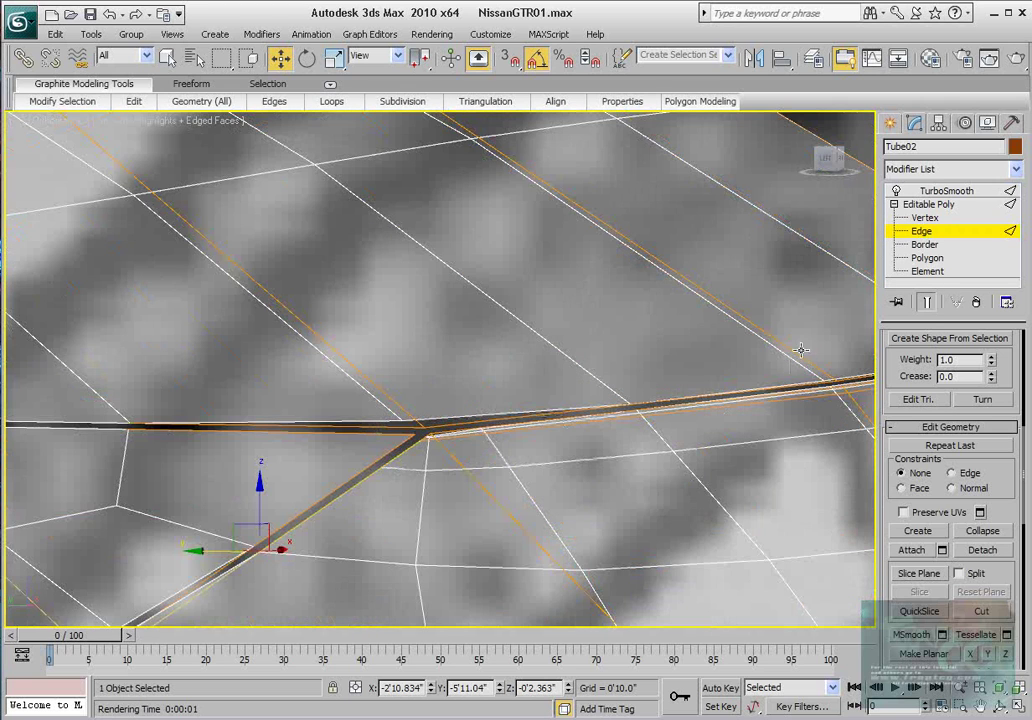
- Compare the TurboSmooth result with the base mesh at the upper panel-line junction, and hide the end result
{"action": "left_click", "coordinate": [945, 191]}
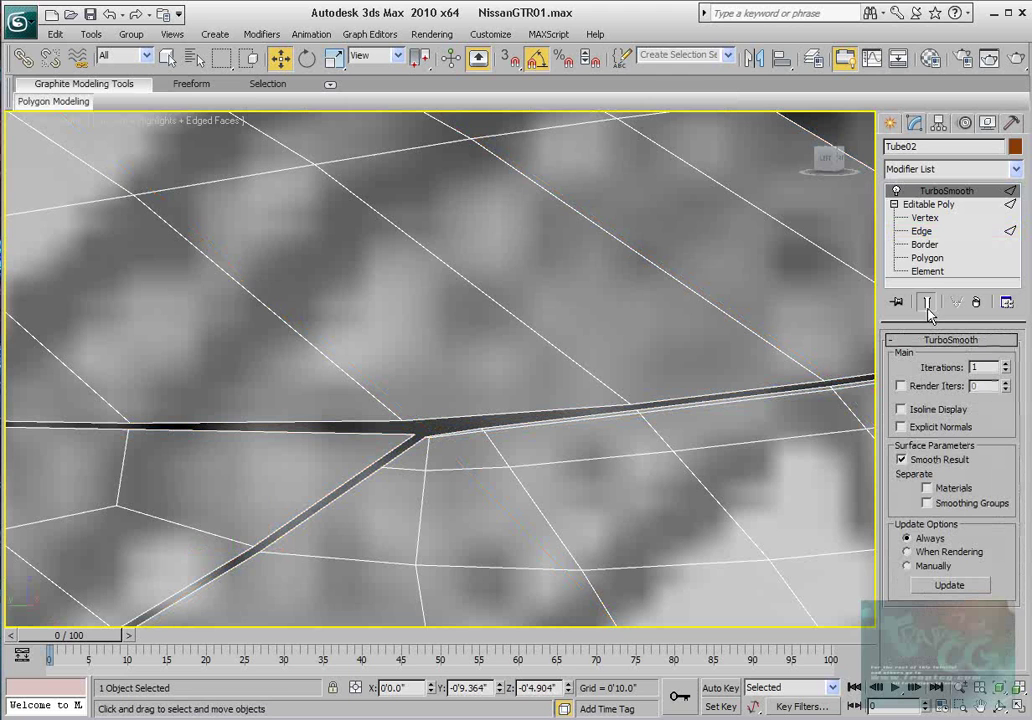
{"action": "left_click", "coordinate": [930, 206]}
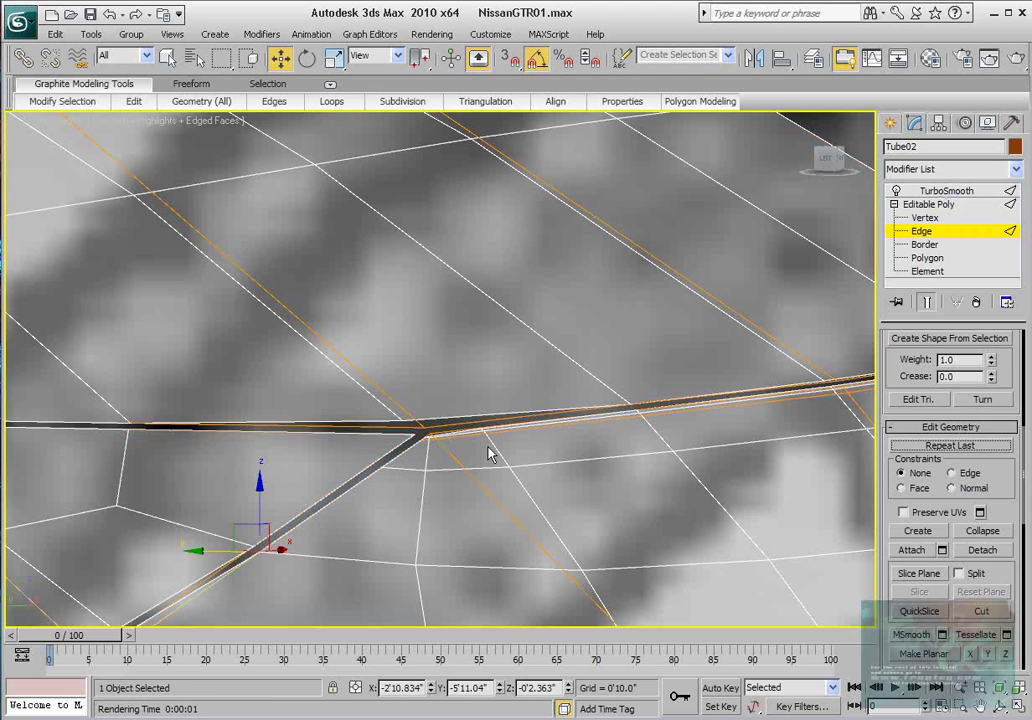
{"action": "scroll", "coordinate": [417, 468], "scroll_direction": "down", "scroll_amount": 4}
{"action": "scroll", "coordinate": [430, 452], "scroll_direction": "up", "scroll_amount": 4}
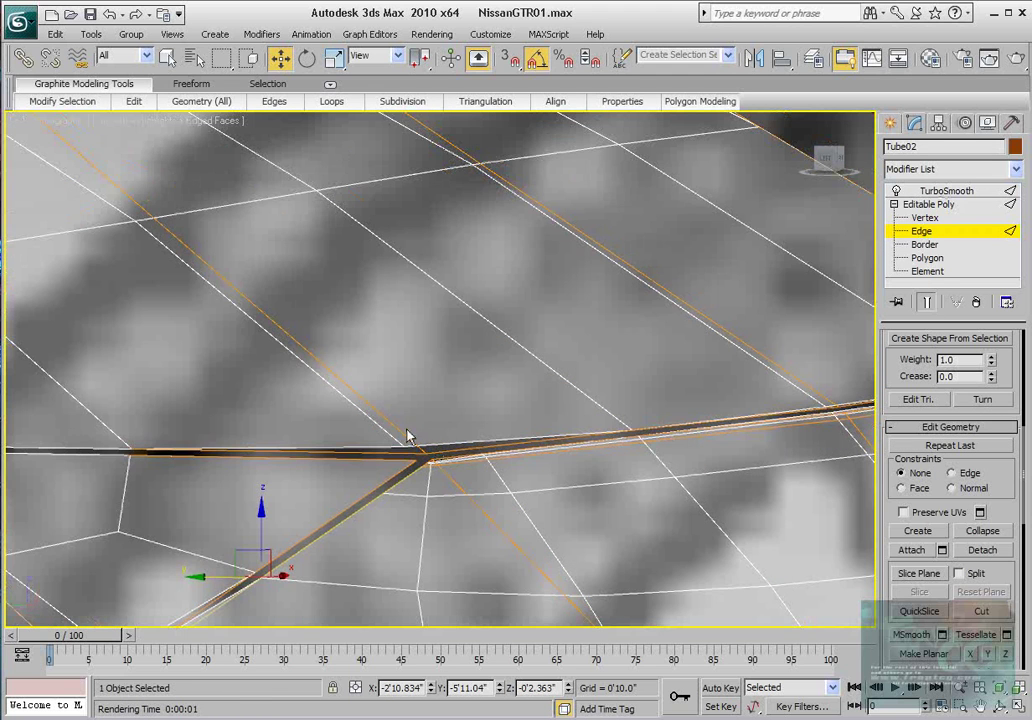
{"action": "left_click", "coordinate": [925, 304]}
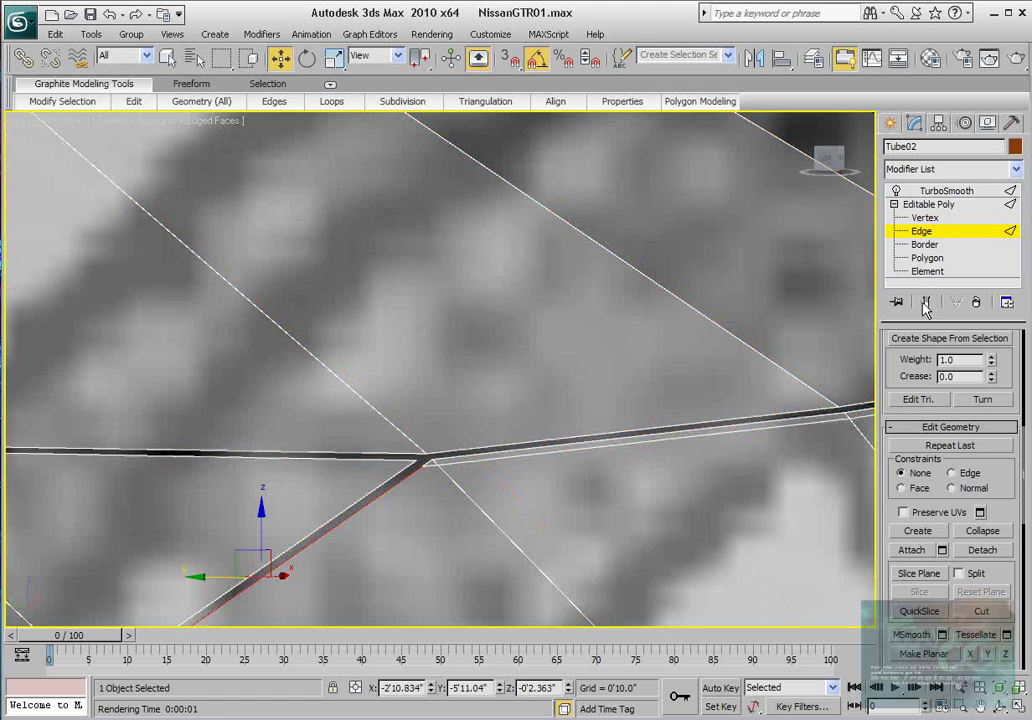
{"action": "middle_click_drag", "start_coordinate": [413, 441], "coordinate": [398, 444]}
{"action": "scroll", "coordinate": [398, 444], "scroll_direction": "down", "scroll_amount": 3}
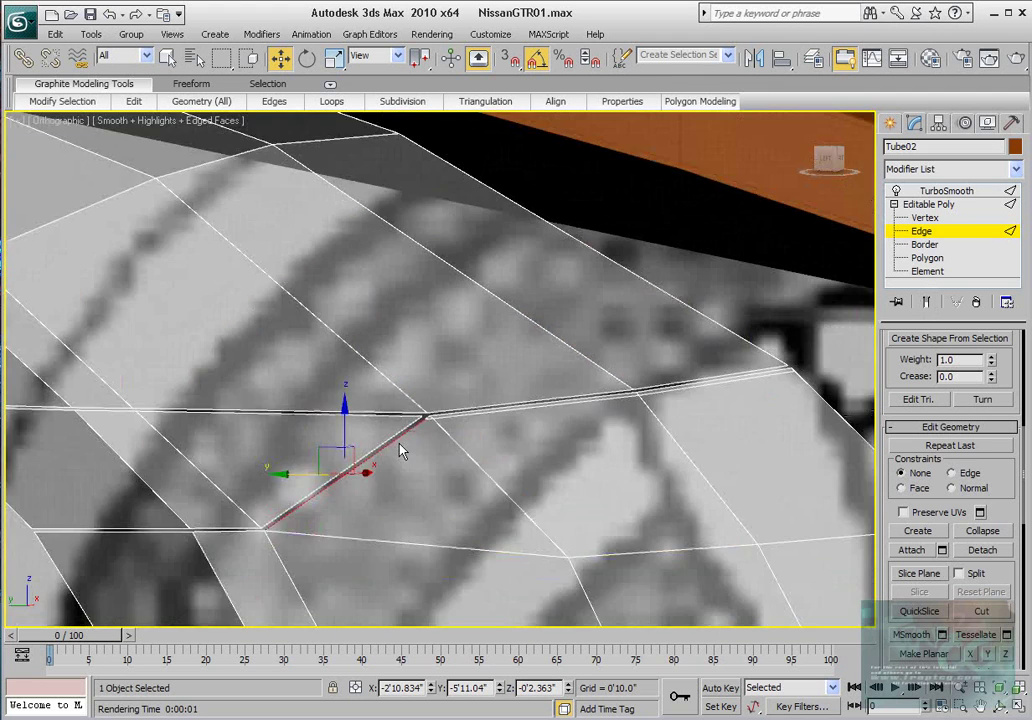
{"action": "scroll", "coordinate": [398, 444], "scroll_direction": "up", "scroll_amount": 3}
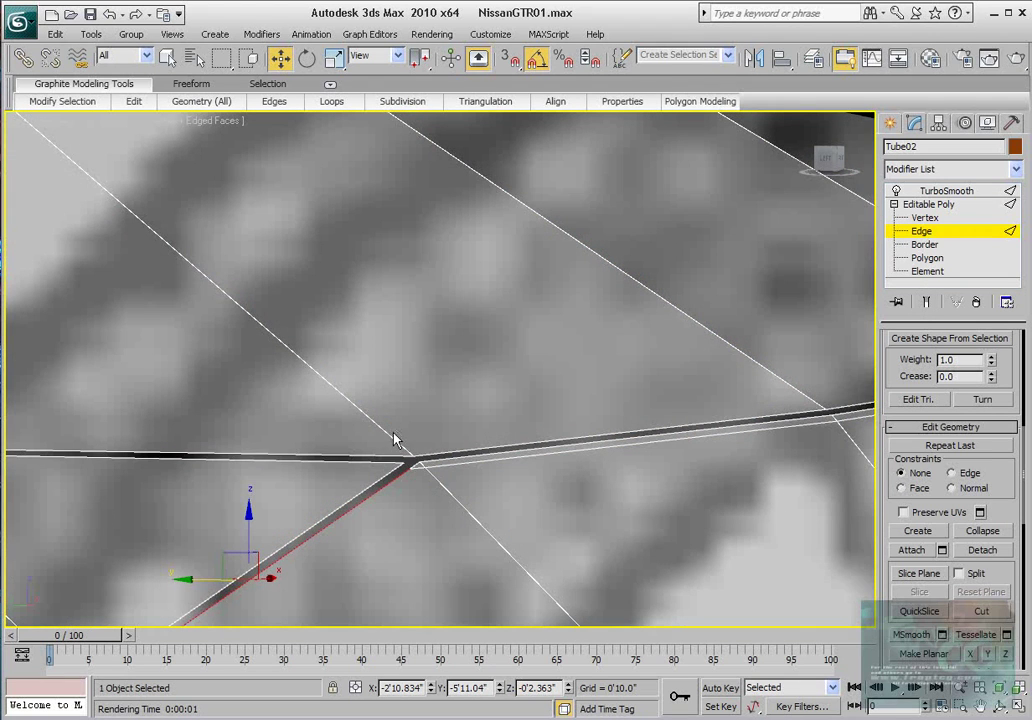
- Try to connect the ring of six fender edges above the panel line with one segment at slide -98, previewing TurboSmooth before cancelling
{"action": "middle_click_drag", "start_coordinate": [395, 440], "coordinate": [745, 393], "text": "alt"}
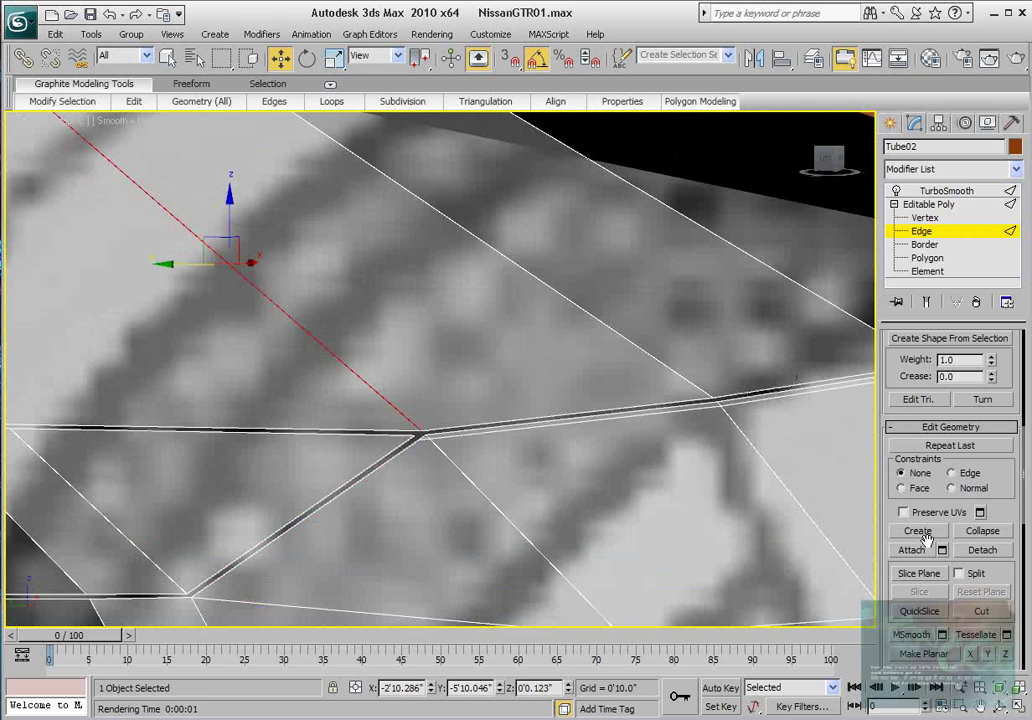
{"action": "scroll", "coordinate": [1000, 470], "scroll_direction": "up", "scroll_amount": 5}
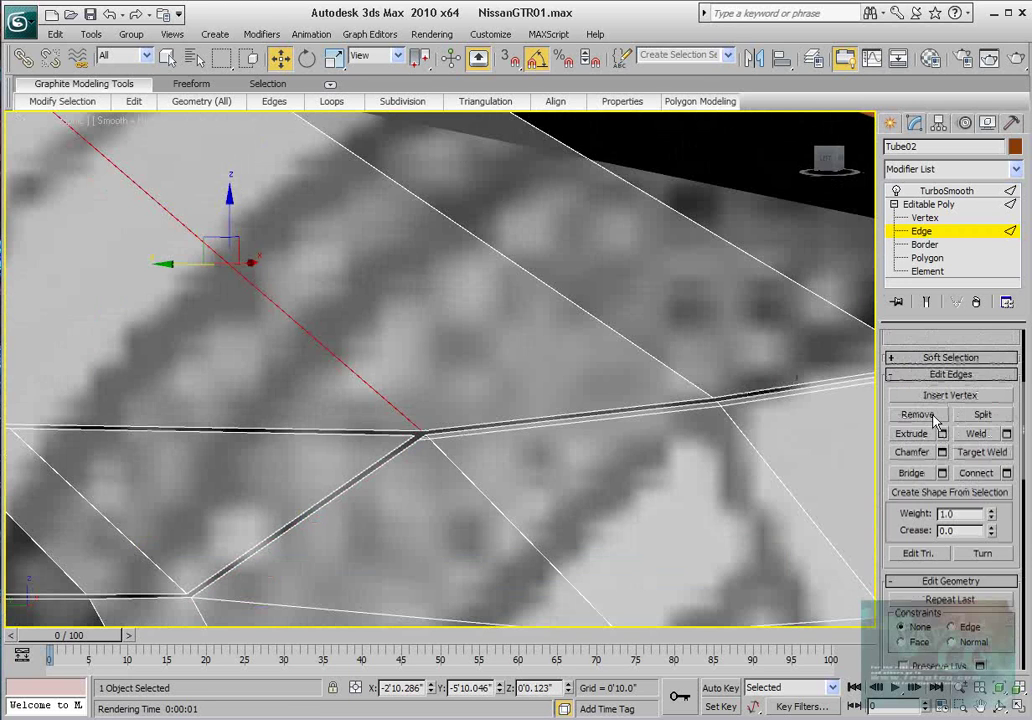
{"action": "left_click", "coordinate": [913, 365]}
{"action": "scroll", "coordinate": [528, 440], "scroll_direction": "down", "scroll_amount": 3}
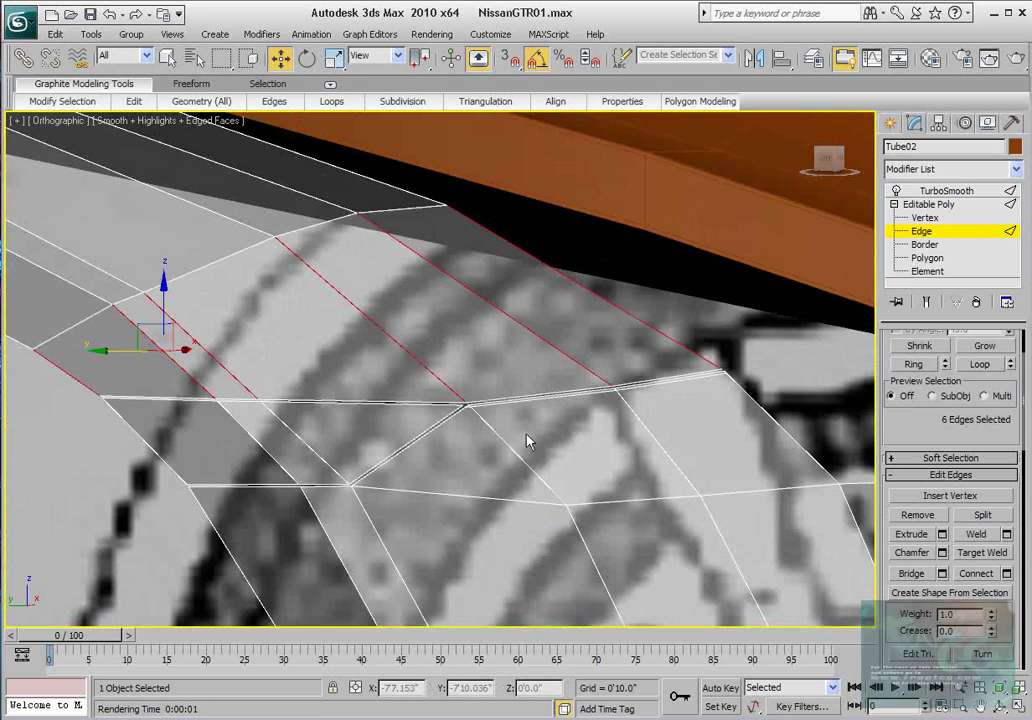
{"action": "left_click", "coordinate": [1006, 573]}
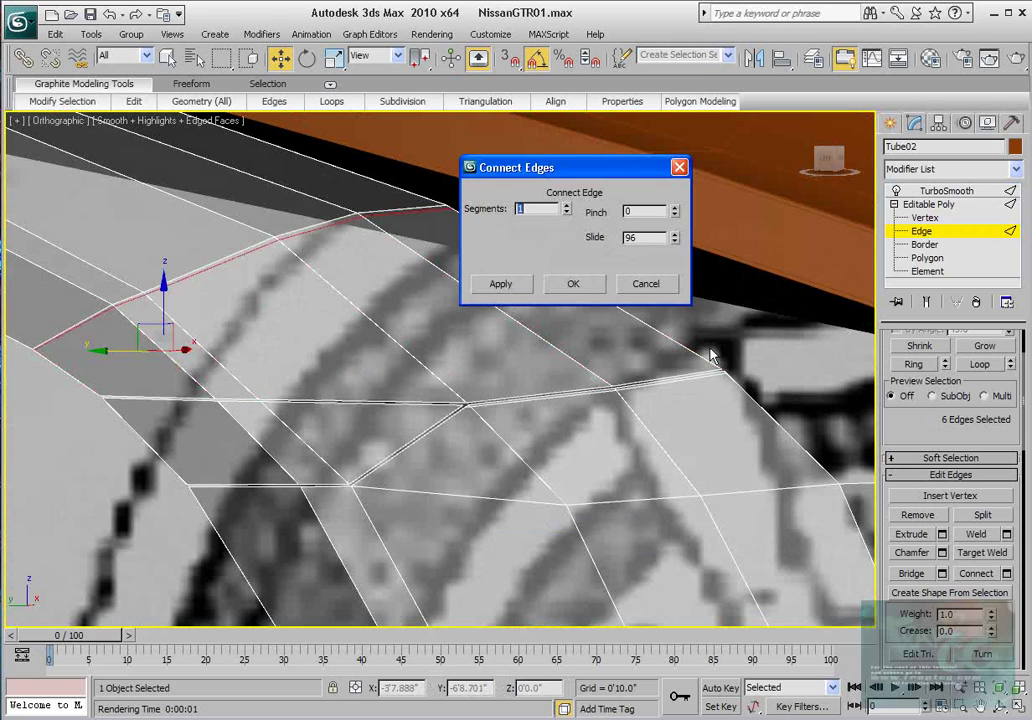
{"action": "left_click_drag", "start_coordinate": [680, 246], "coordinate": [770, 572]}
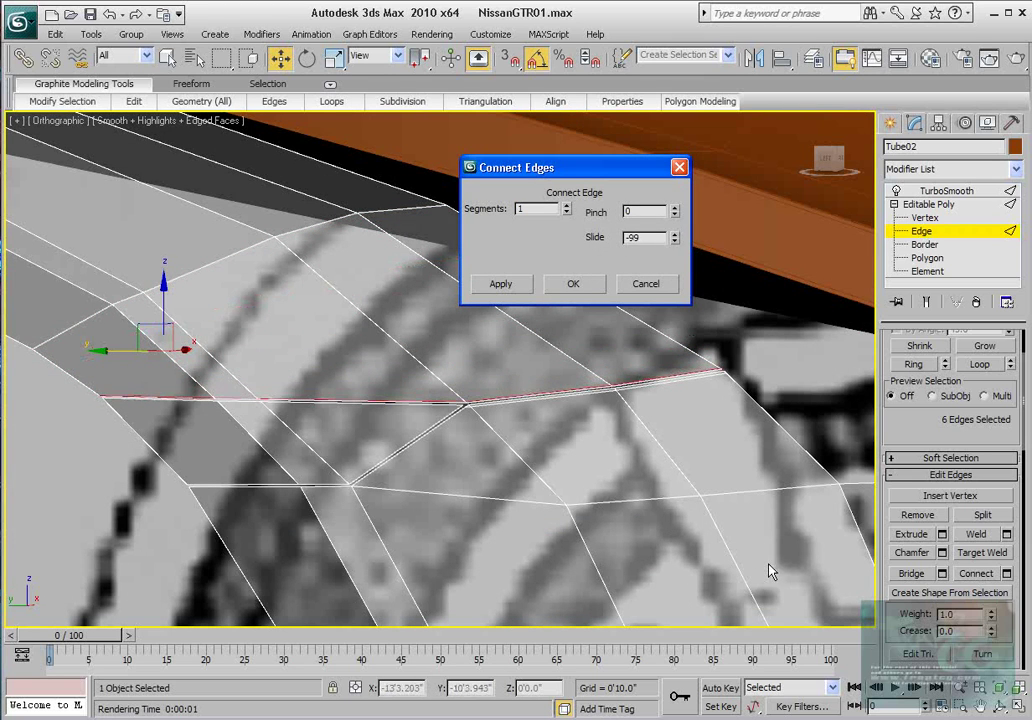
{"action": "scroll", "coordinate": [602, 404], "scroll_direction": "up", "scroll_amount": 4}
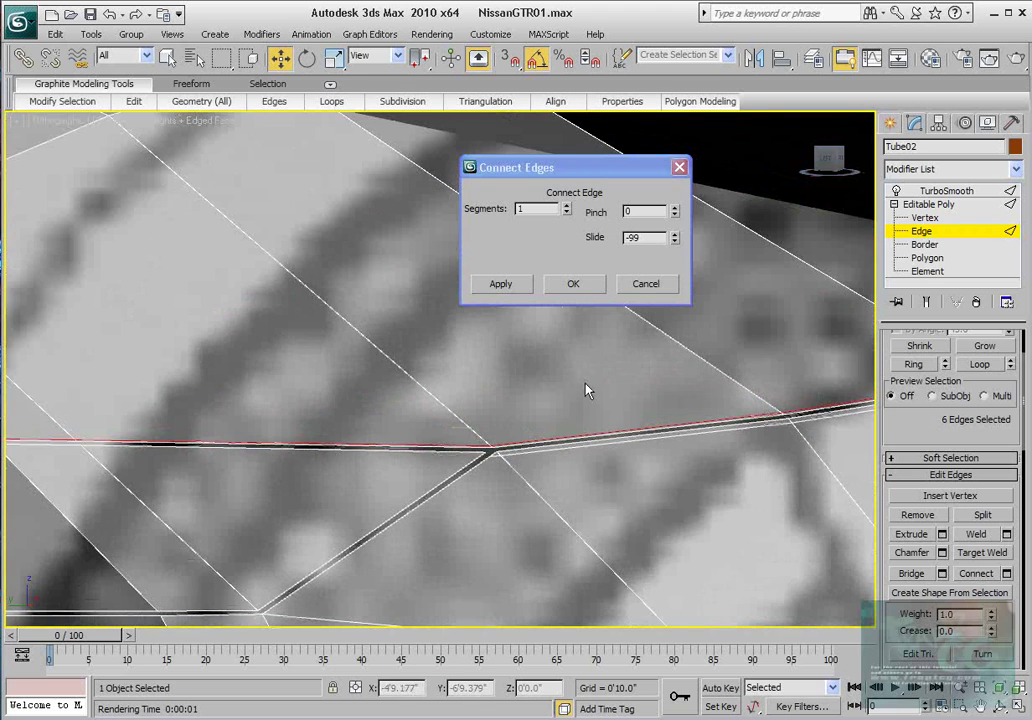
{"action": "scroll", "coordinate": [586, 375], "scroll_direction": "up", "scroll_amount": 2}
{"action": "left_click", "coordinate": [674, 233]}
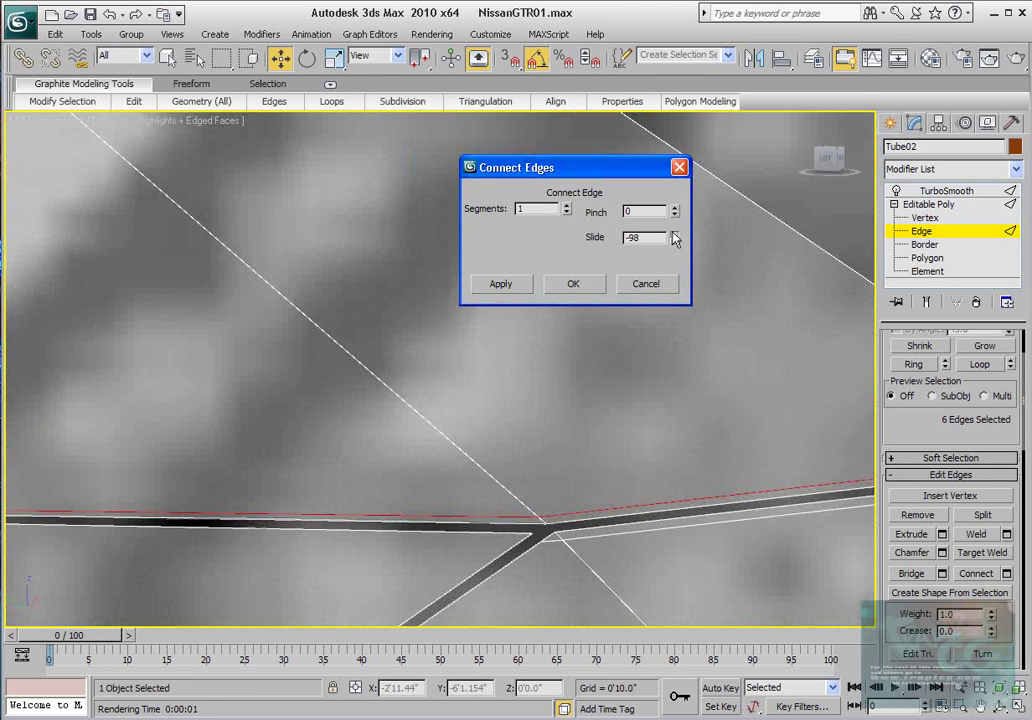
{"action": "left_click", "coordinate": [926, 301]}
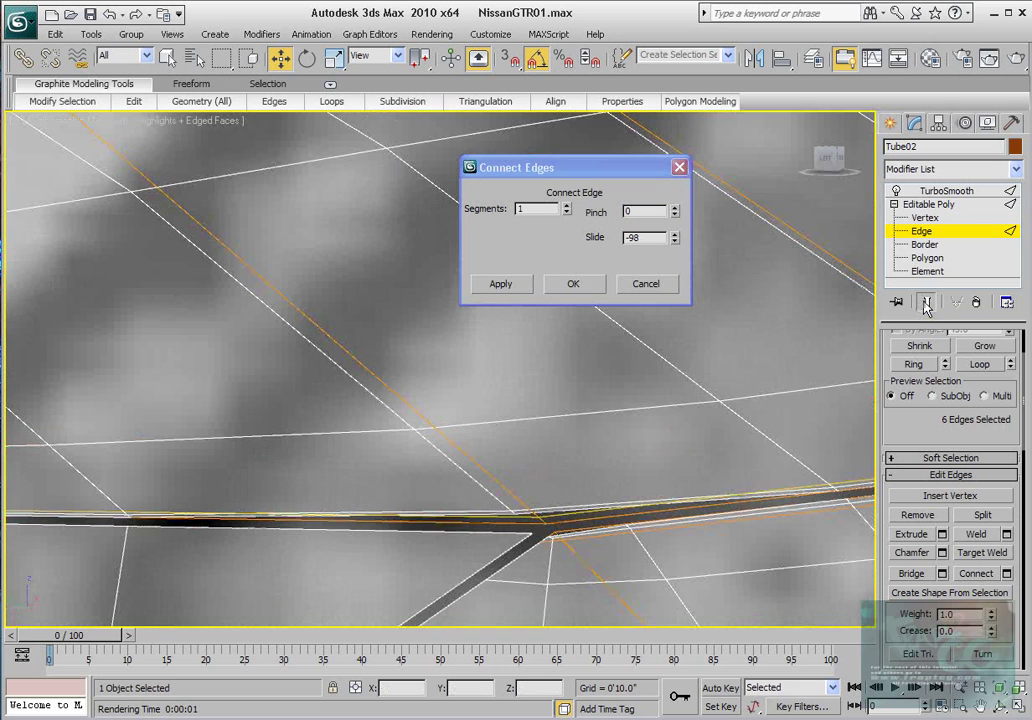
{"action": "left_click", "coordinate": [646, 284]}
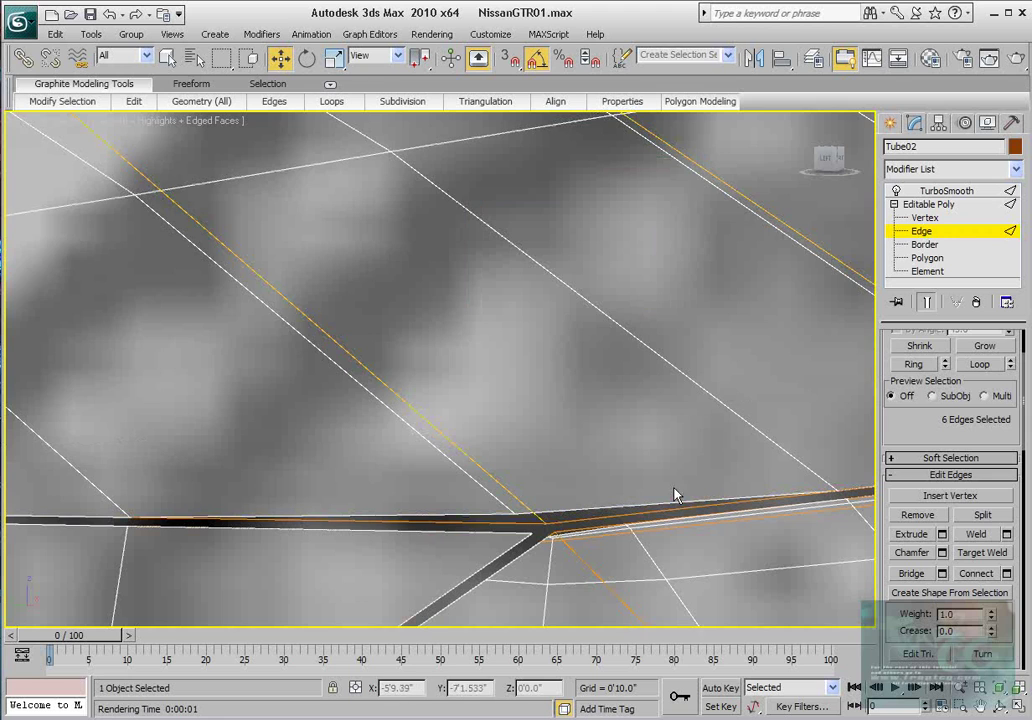
- Try to cut an edge up from the panel-line junction while the smoothed result is shown, and hide the end result
{"action": "scroll", "coordinate": [592, 481], "scroll_direction": "down", "scroll_amount": 2}
{"action": "scroll", "coordinate": [472, 458], "scroll_direction": "down", "scroll_amount": 2}
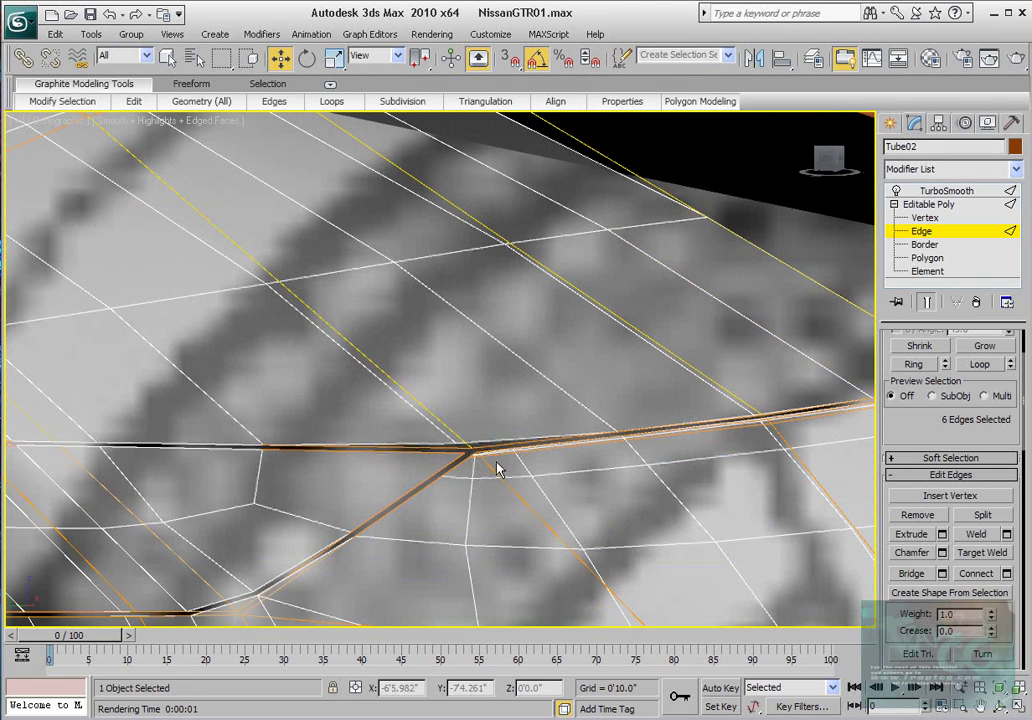
{"action": "scroll", "coordinate": [982, 558], "scroll_direction": "down", "scroll_amount": 6}
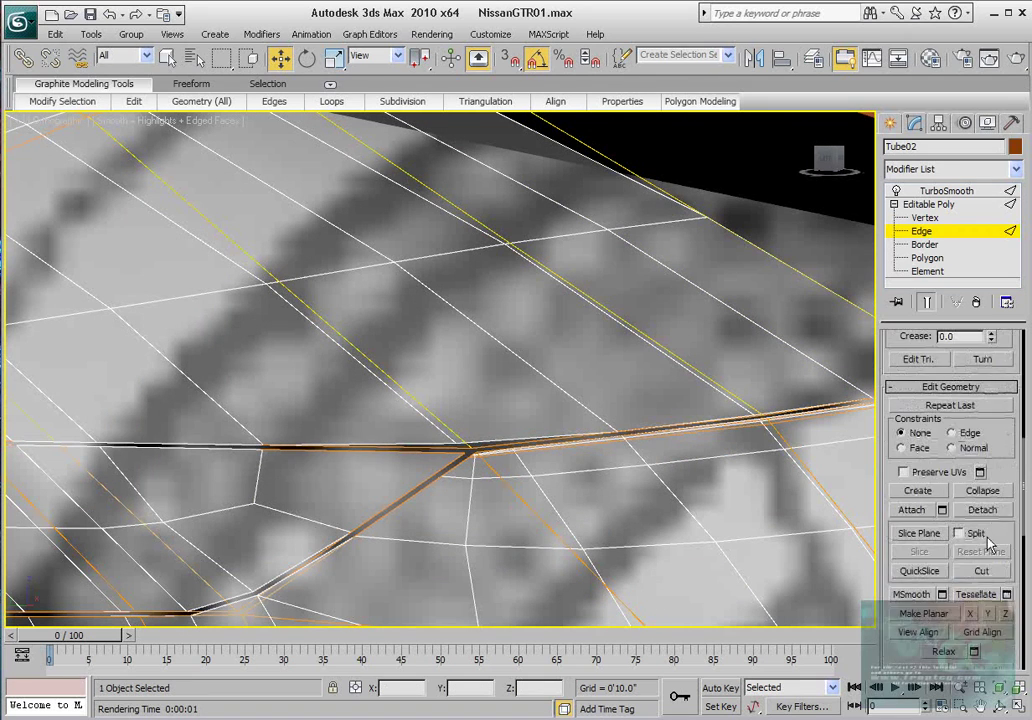
{"action": "scroll", "coordinate": [995, 495], "scroll_direction": "up", "scroll_amount": 1}
{"action": "left_click", "coordinate": [982, 471]}
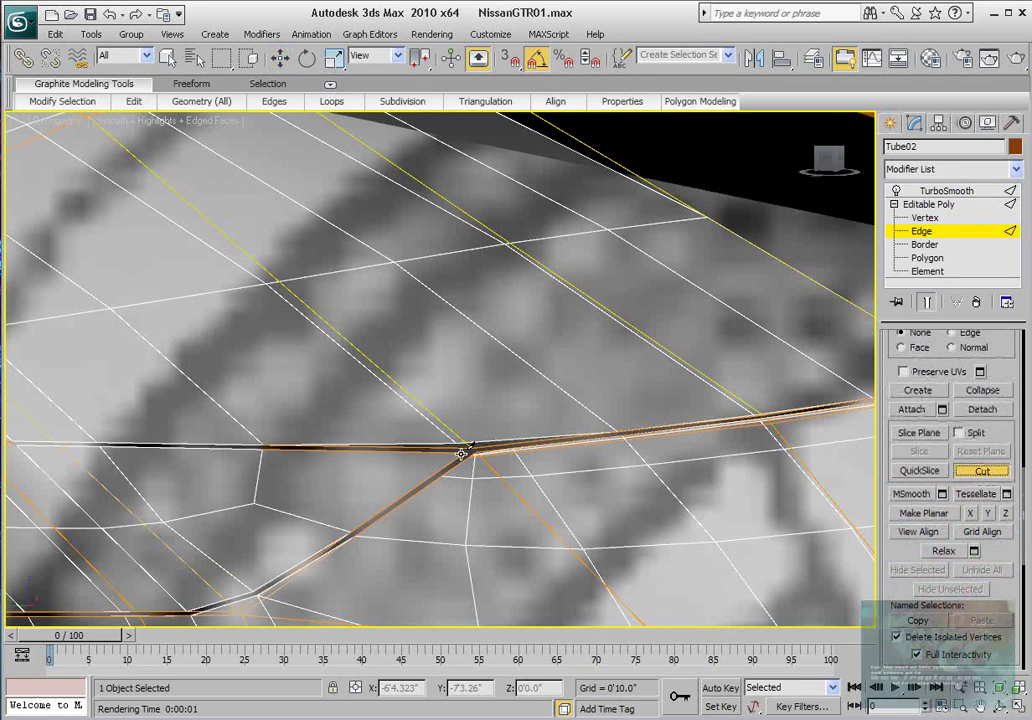
{"action": "left_click", "coordinate": [467, 445]}
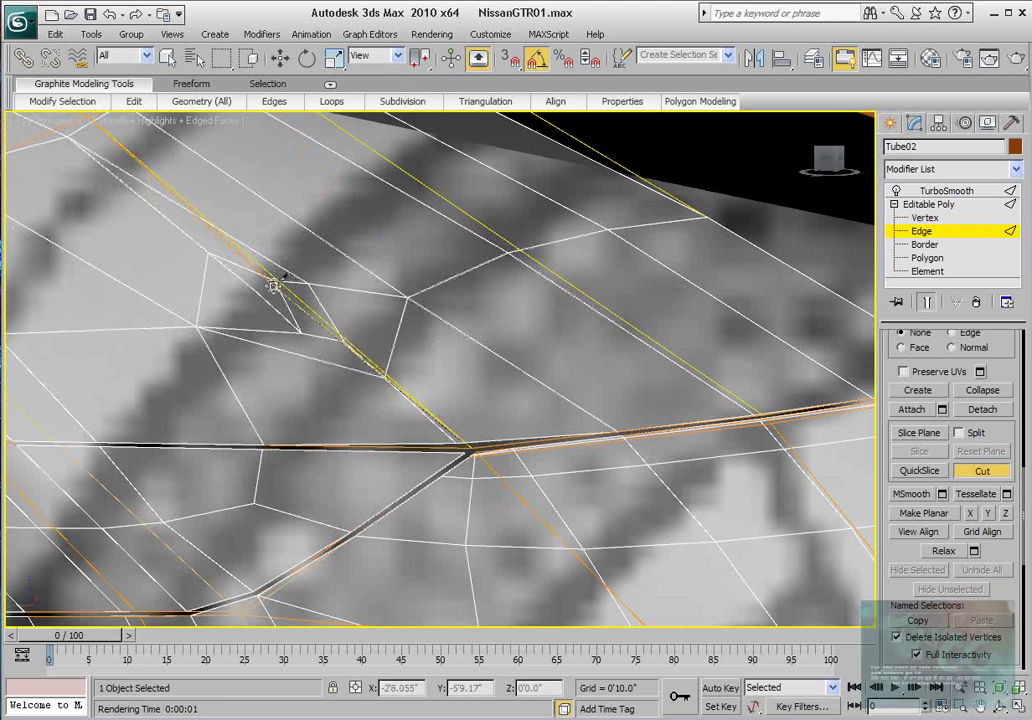
{"action": "right_click", "coordinate": [518, 336]}
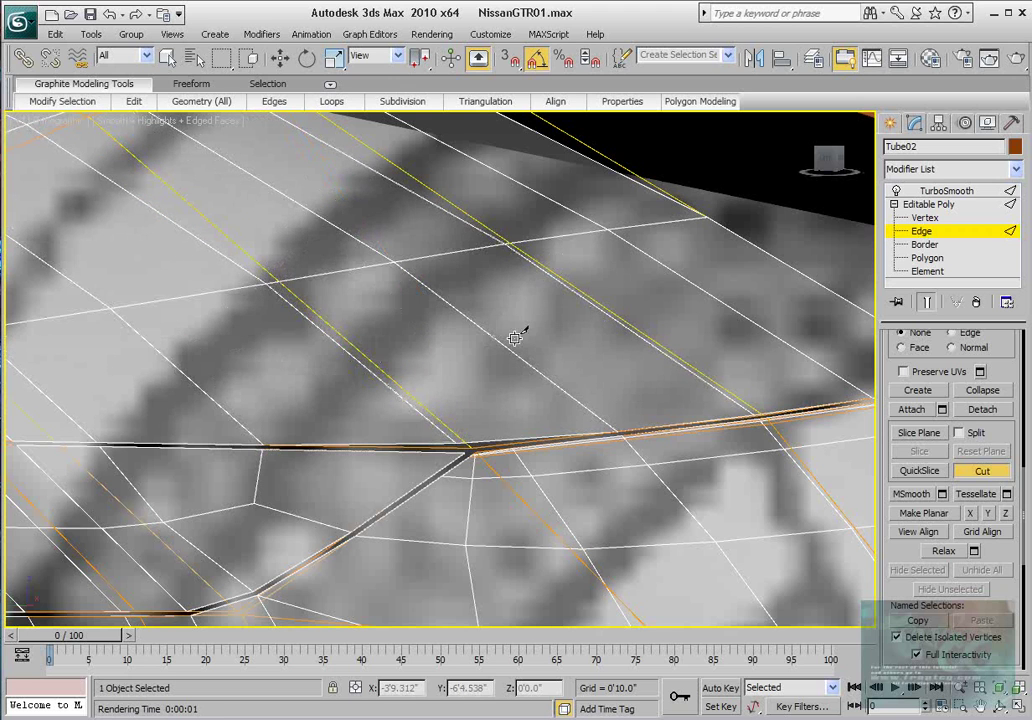
{"action": "left_click", "coordinate": [463, 442]}
{"action": "right_click", "coordinate": [268, 283]}
{"action": "left_click", "coordinate": [926, 301]}
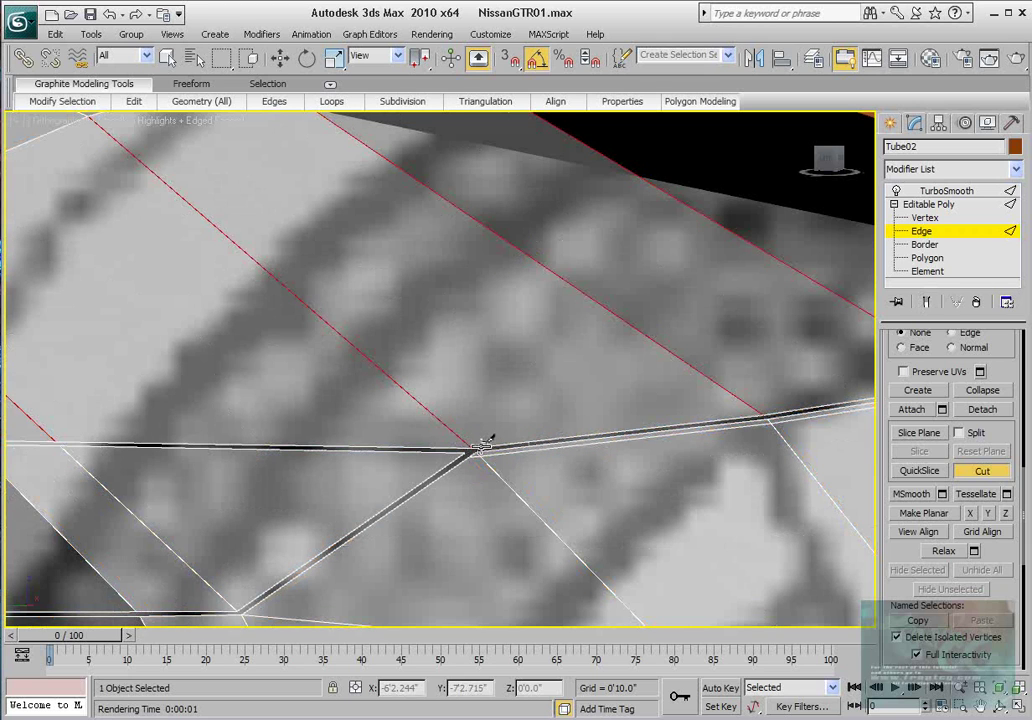
- Try to cut an edge on the base mesh from beside the junction to the fender vertex above, and undo the cut
{"action": "left_click", "coordinate": [481, 443]}
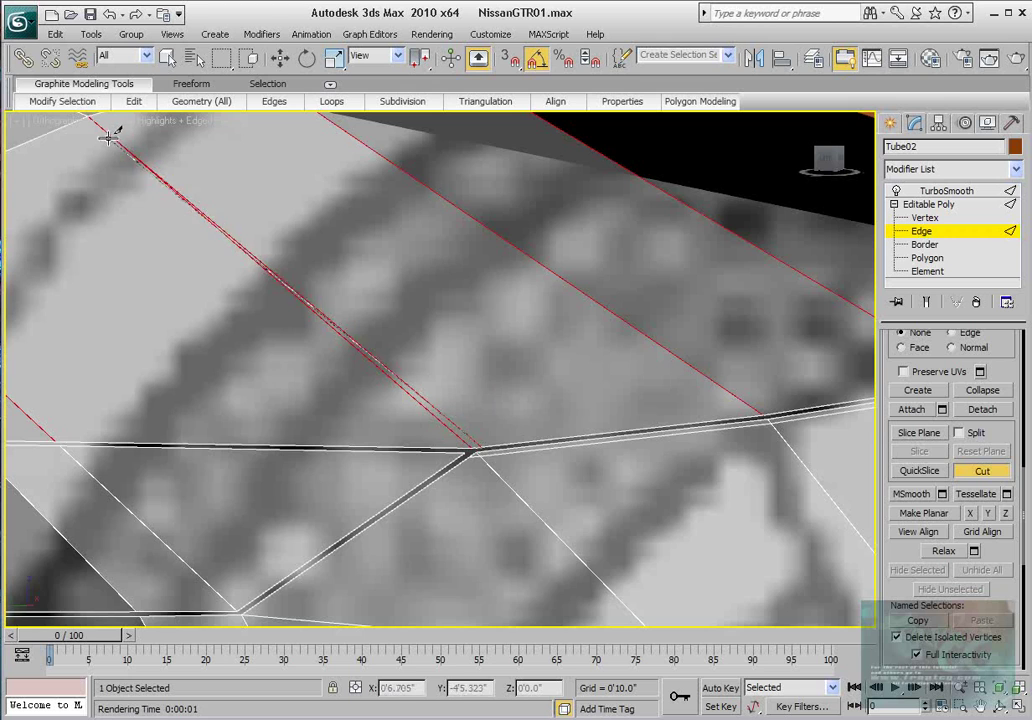
{"action": "middle_click_drag", "start_coordinate": [131, 191], "coordinate": [150, 223]}
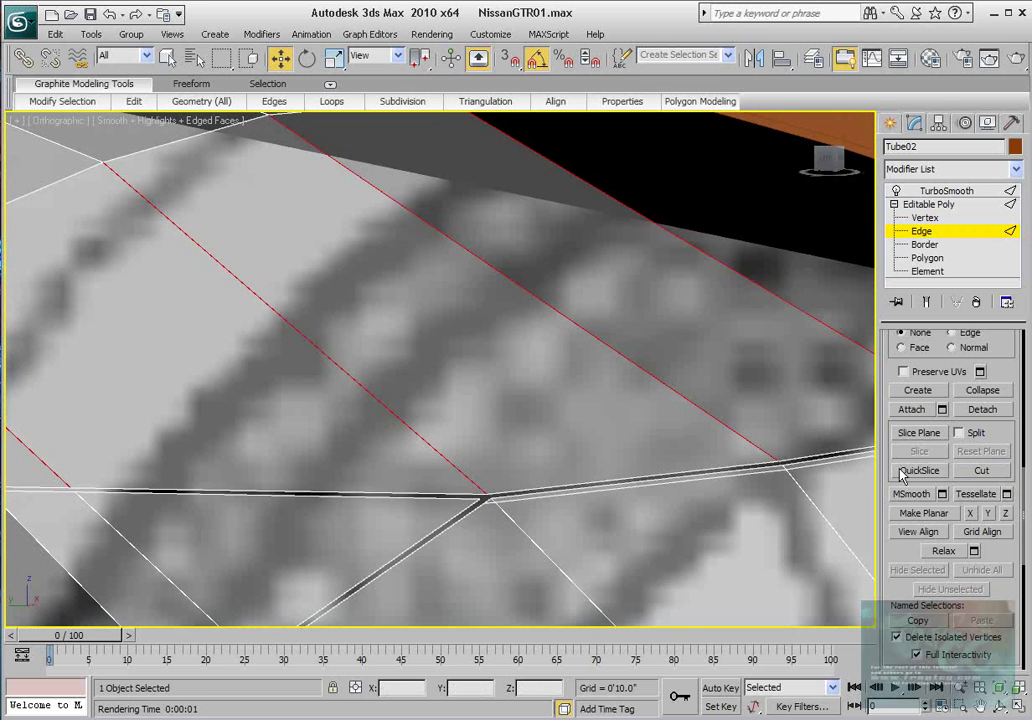
{"action": "left_click", "coordinate": [968, 476]}
{"action": "left_click", "coordinate": [968, 476]}
{"action": "left_click", "coordinate": [487, 494]}
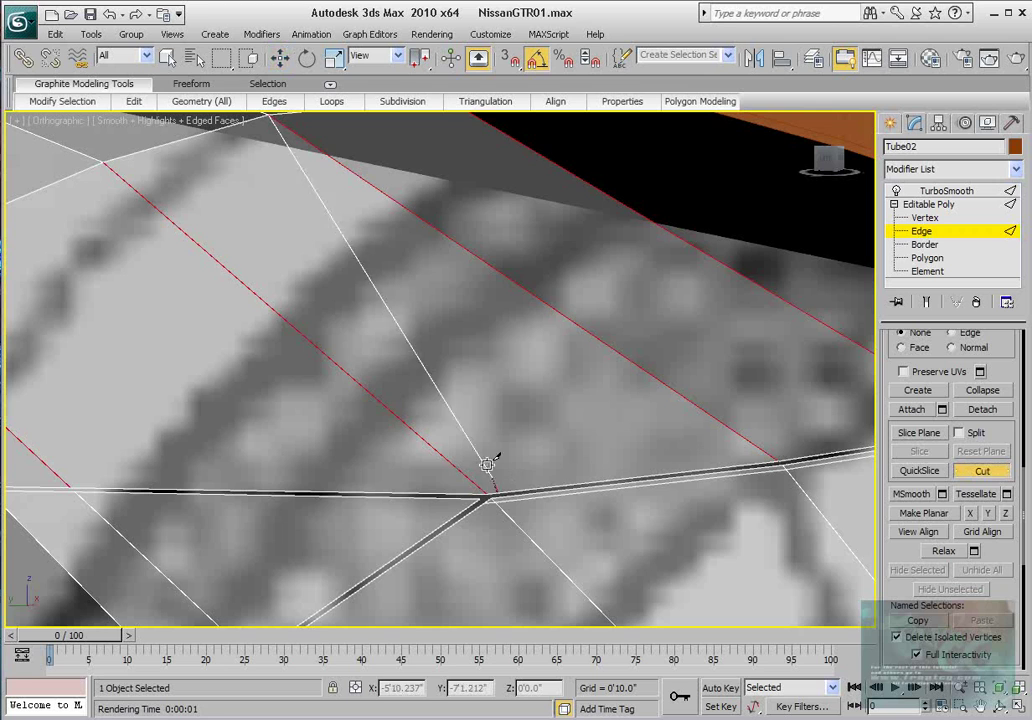
{"action": "left_click", "coordinate": [107, 160]}
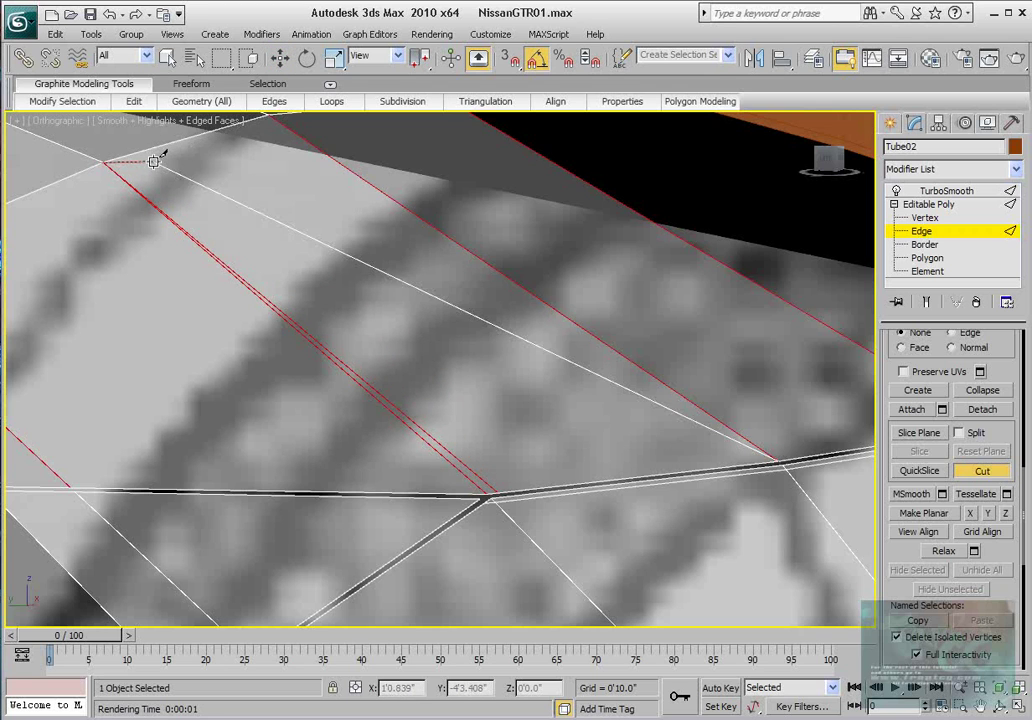
{"action": "right_click", "coordinate": [229, 189]}
{"action": "key", "text": "ctrl+z"}
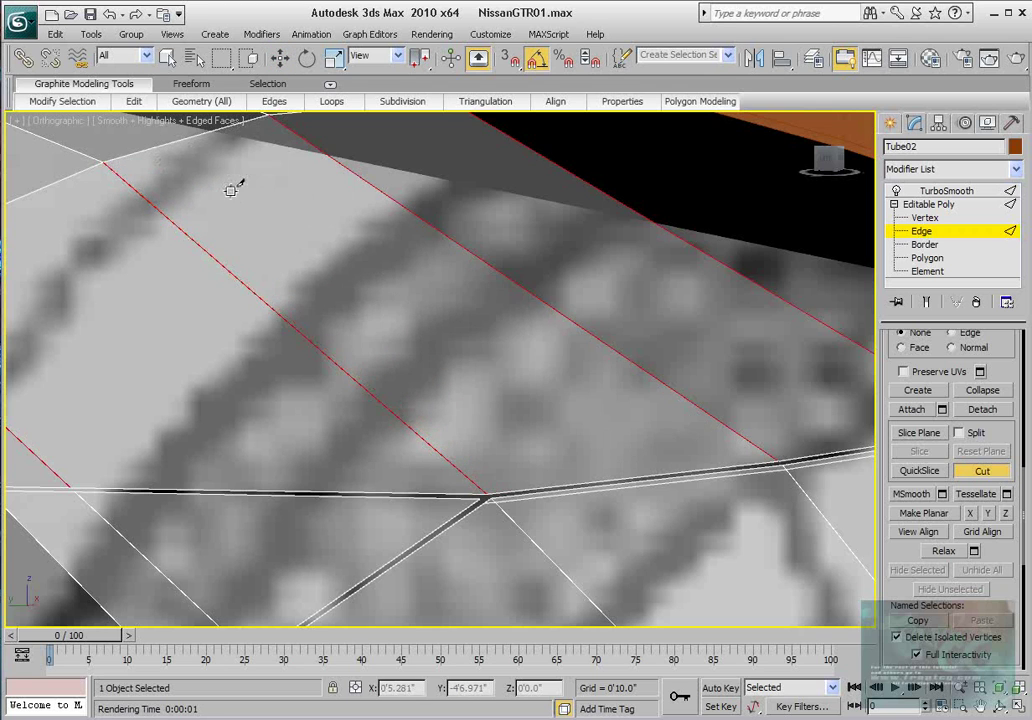
- Cut a support edge from just beside the panel-line junction to the upper end vertex of the adjacent fender edge
{"action": "left_click", "coordinate": [489, 494]}
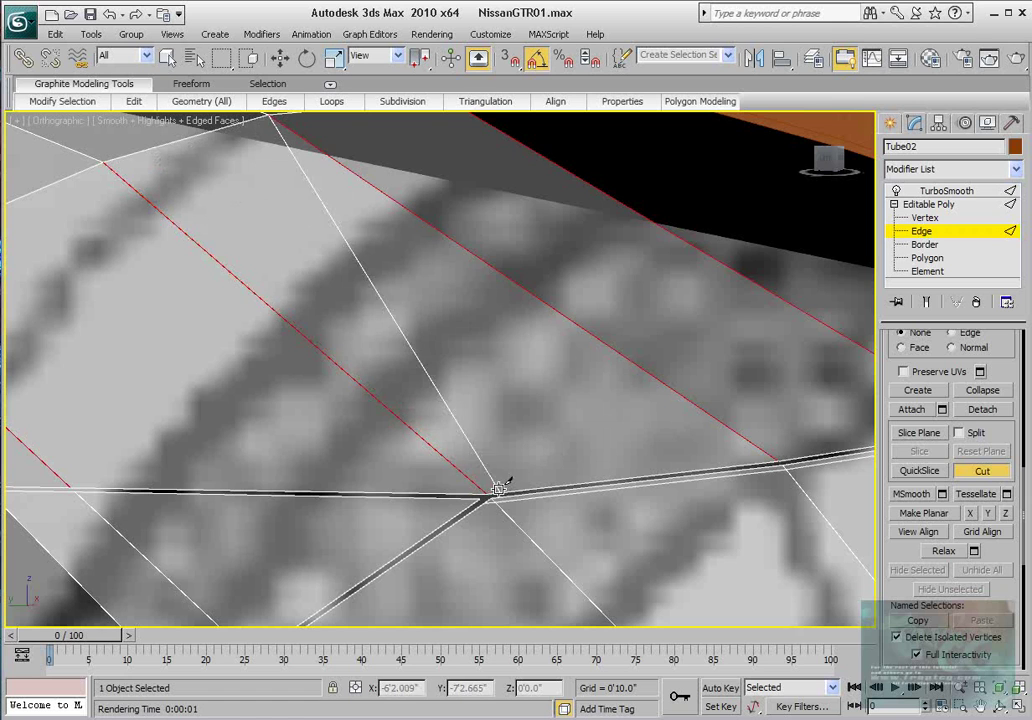
{"action": "left_click", "coordinate": [105, 161]}
{"action": "scroll", "coordinate": [372, 311], "scroll_direction": "up", "scroll_amount": 2}
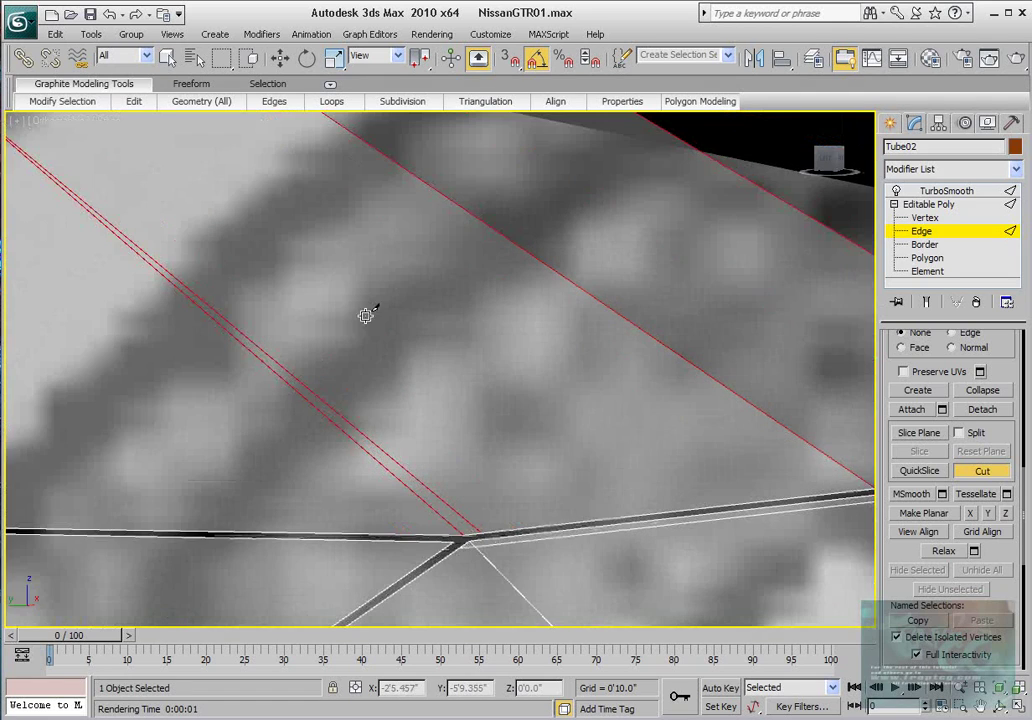
{"action": "scroll", "coordinate": [495, 357], "scroll_direction": "down", "scroll_amount": 2}
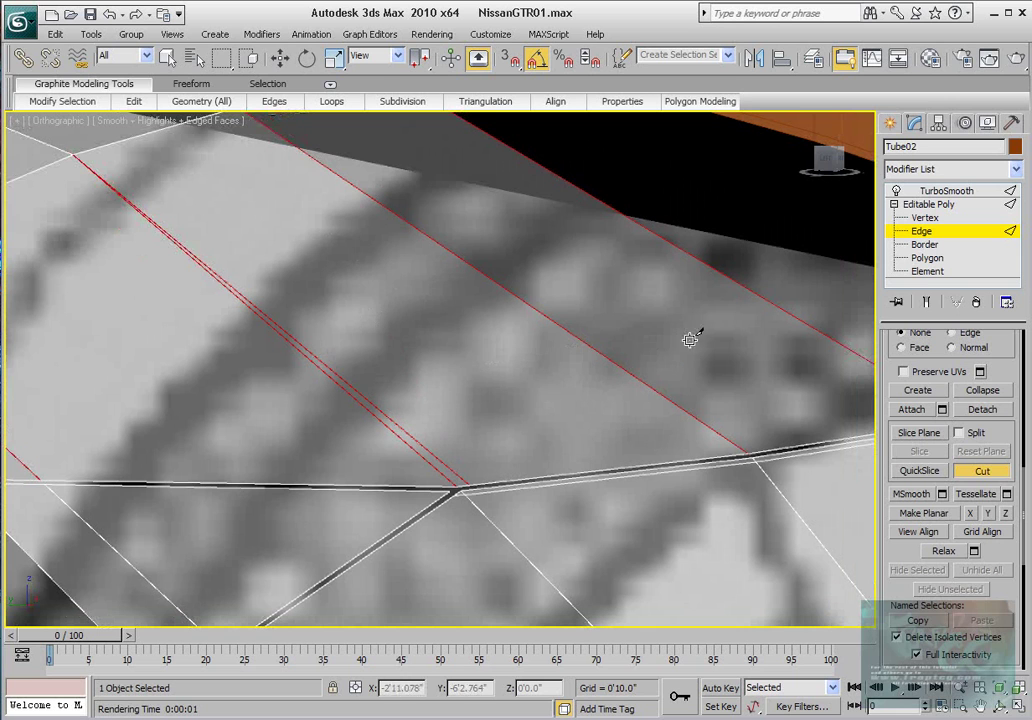
- Show the TurboSmooth end result to check the new support edge at the junction, and turn off Cut
{"action": "left_click", "coordinate": [926, 301]}
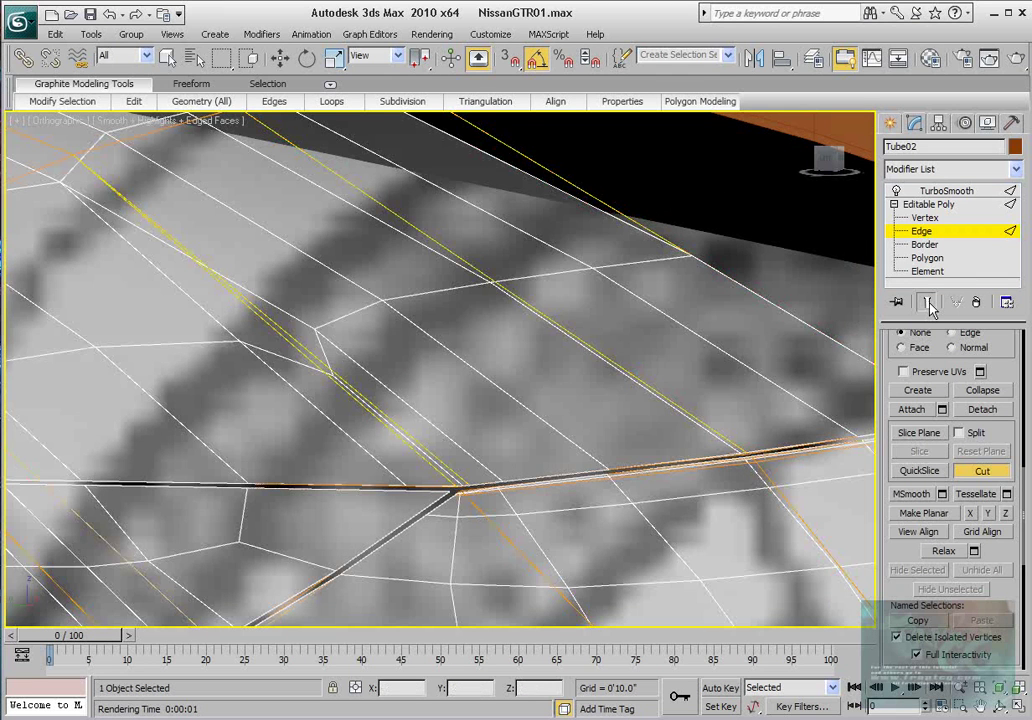
{"action": "scroll", "coordinate": [681, 291], "scroll_direction": "up", "scroll_amount": 2}
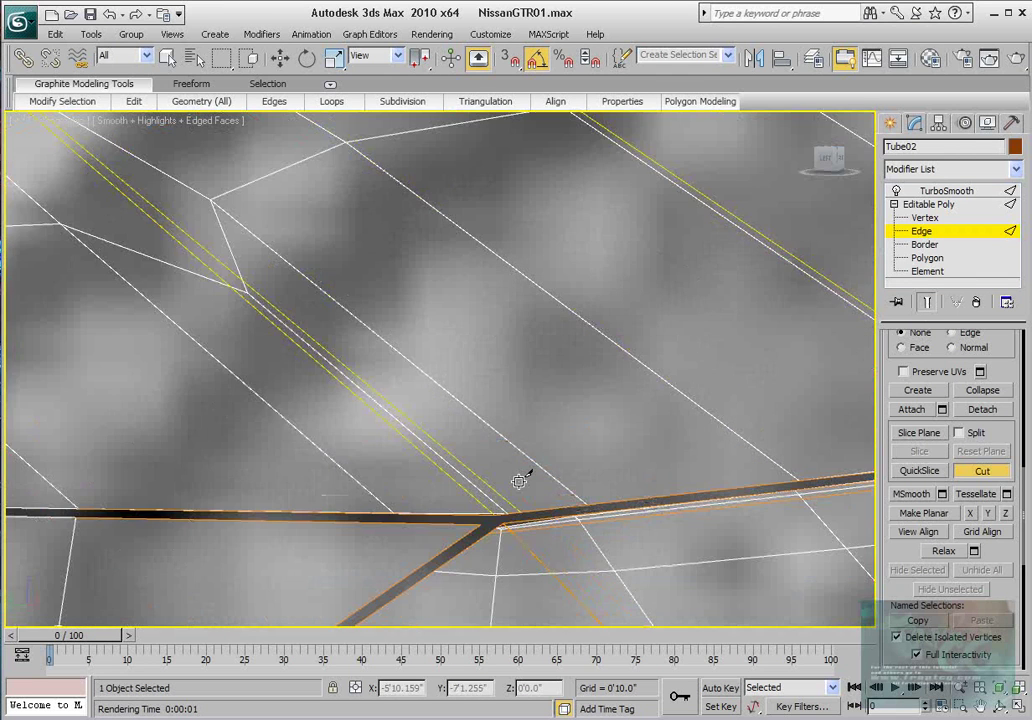
{"action": "scroll", "coordinate": [394, 416], "scroll_direction": "down", "scroll_amount": 3}
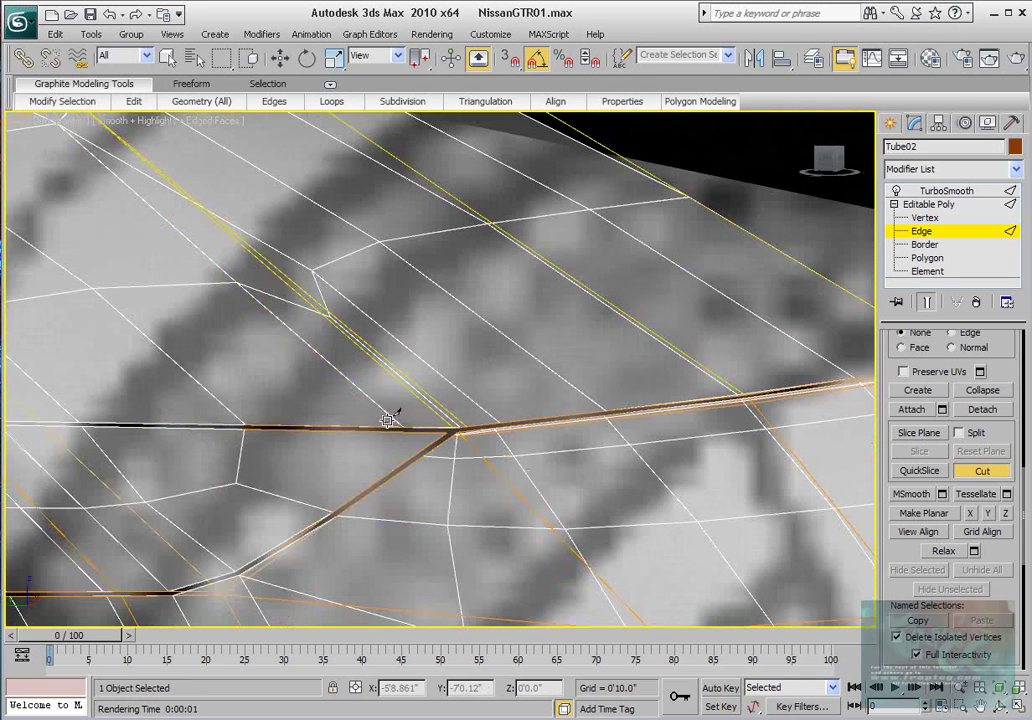
{"action": "left_click", "coordinate": [991, 474]}
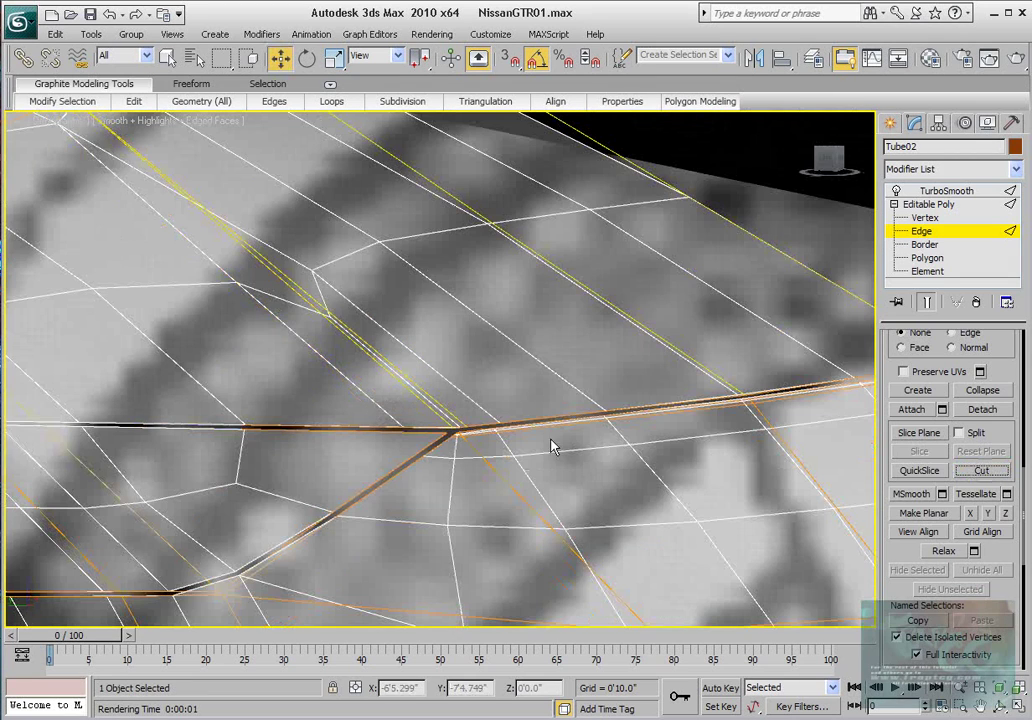
- Turn off see-through display, render the fender and bumper around the headlight opening to check the panel gaps, and close the render
{"action": "scroll", "coordinate": [640, 441], "scroll_direction": "down", "scroll_amount": 3}
{"action": "scroll", "coordinate": [631, 443], "scroll_direction": "down", "scroll_amount": 3}
{"action": "key", "text": "alt+x"}
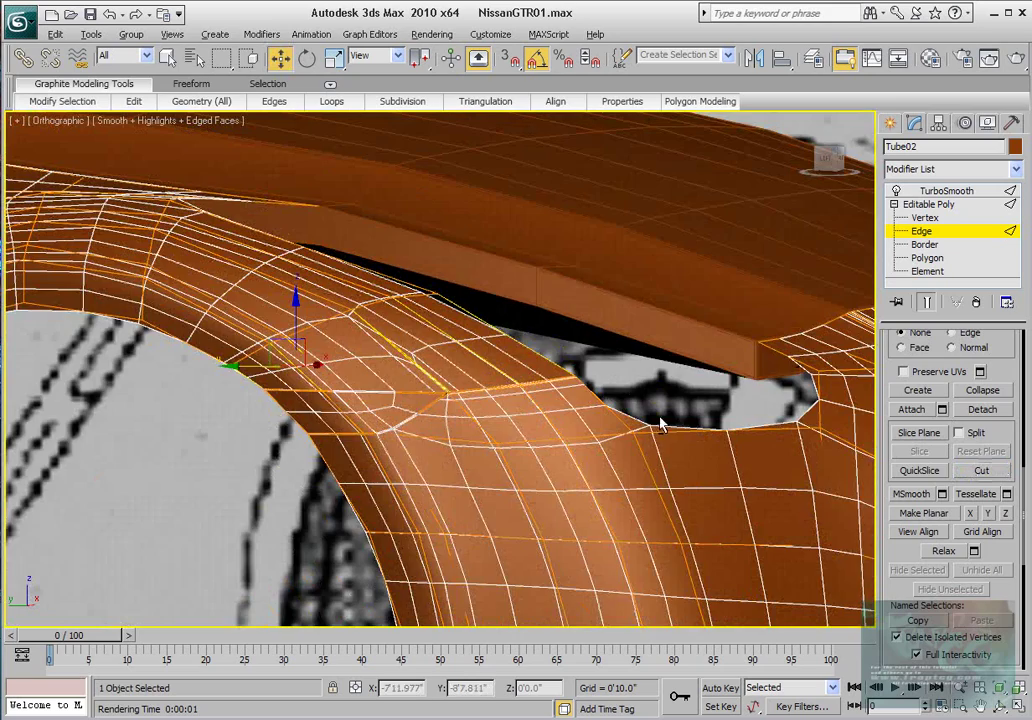
{"action": "middle_click_drag", "start_coordinate": [661, 424], "coordinate": [795, 263], "text": "alt"}
{"action": "key", "text": "shift+q"}
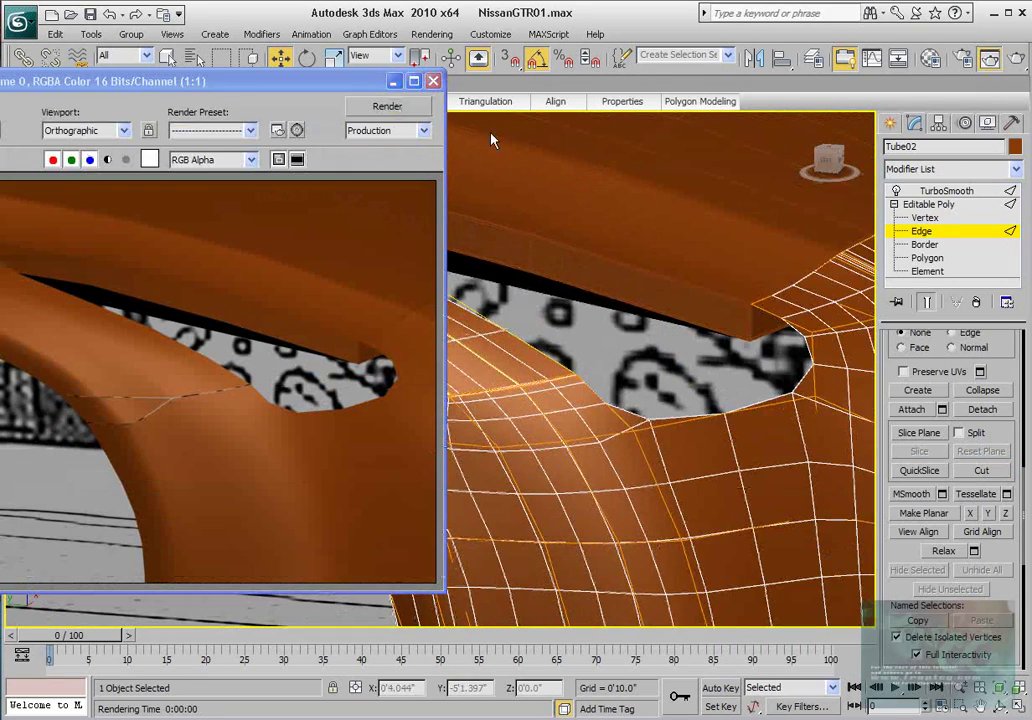
{"action": "left_click", "coordinate": [434, 84]}
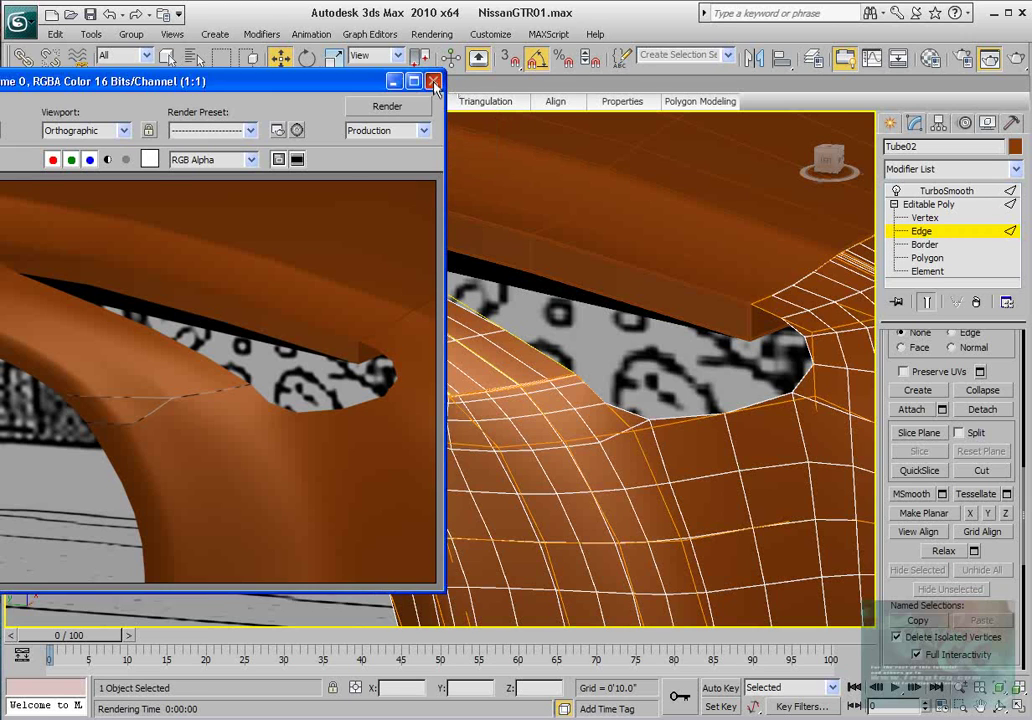
- Switch Tube02 to Vertex level and hide the TurboSmooth end result around the panel-line junction
{"action": "middle_click_drag", "start_coordinate": [364, 352], "coordinate": [426, 370]}
{"action": "scroll", "coordinate": [426, 372], "scroll_direction": "up", "scroll_amount": 4}
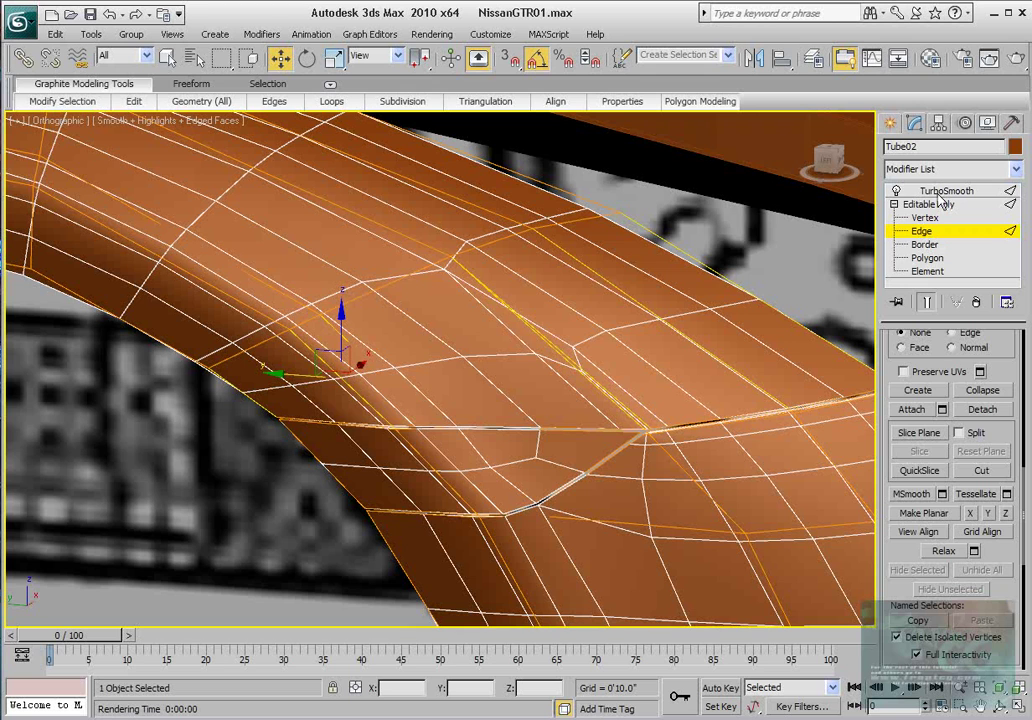
{"action": "key", "text": "1"}
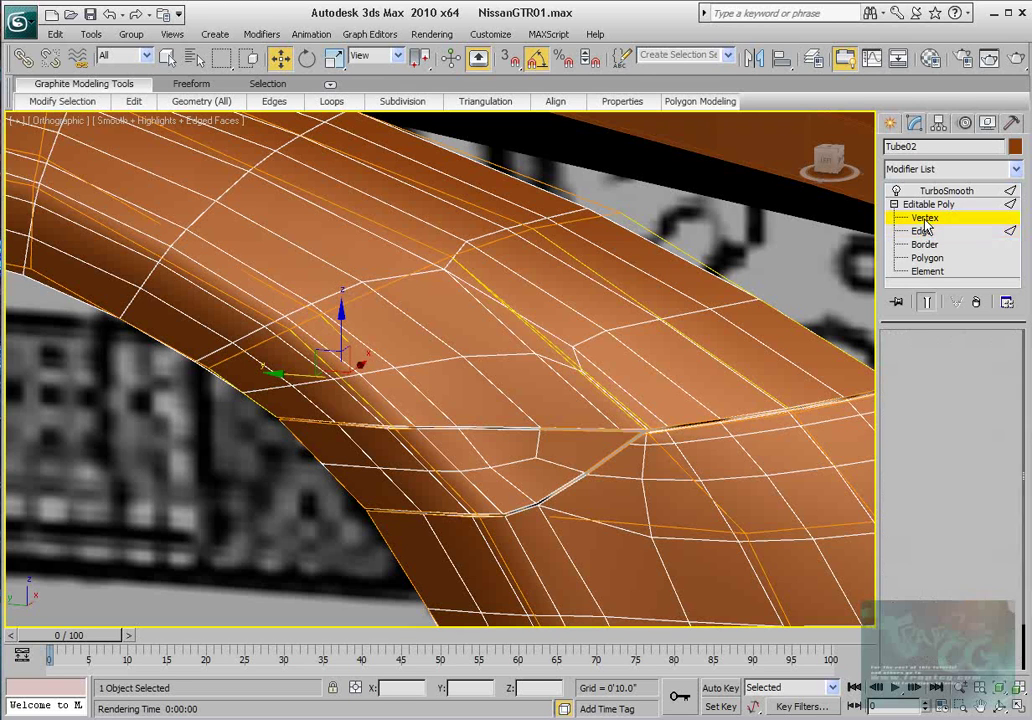
{"action": "left_click", "coordinate": [928, 303]}
{"action": "middle_click_drag", "start_coordinate": [329, 441], "coordinate": [417, 465]}
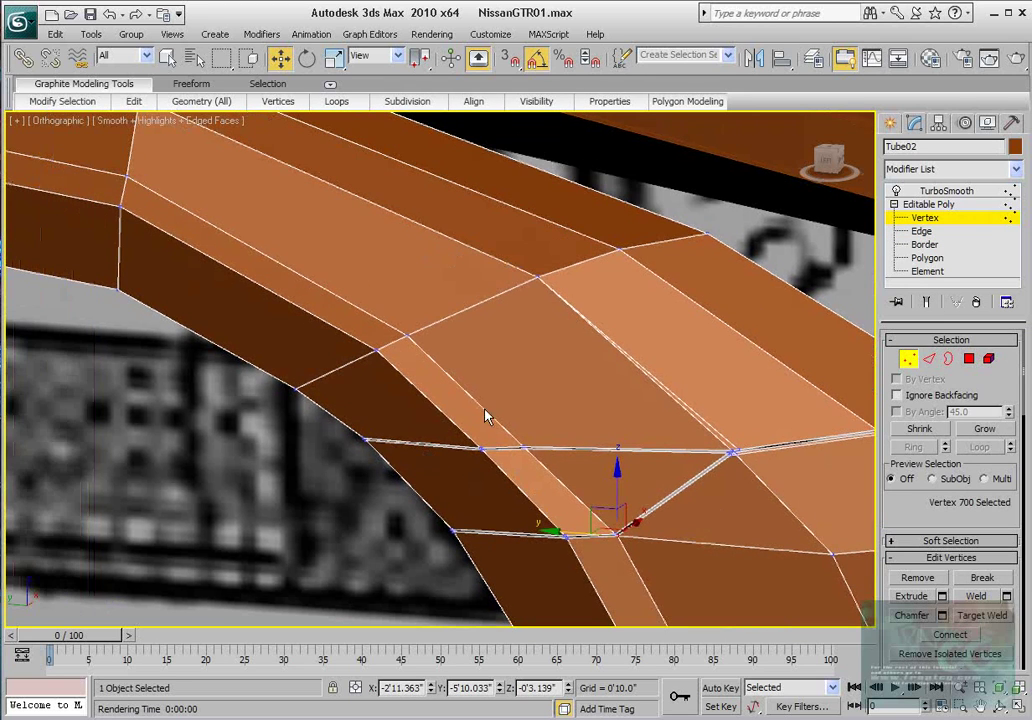
- Examine the base mesh around the wheel arch, panel-line junction and headlight opening from different angles
{"action": "middle_click_drag", "start_coordinate": [296, 308], "coordinate": [453, 383]}
{"action": "scroll", "coordinate": [266, 345], "scroll_direction": "down", "scroll_amount": 5}
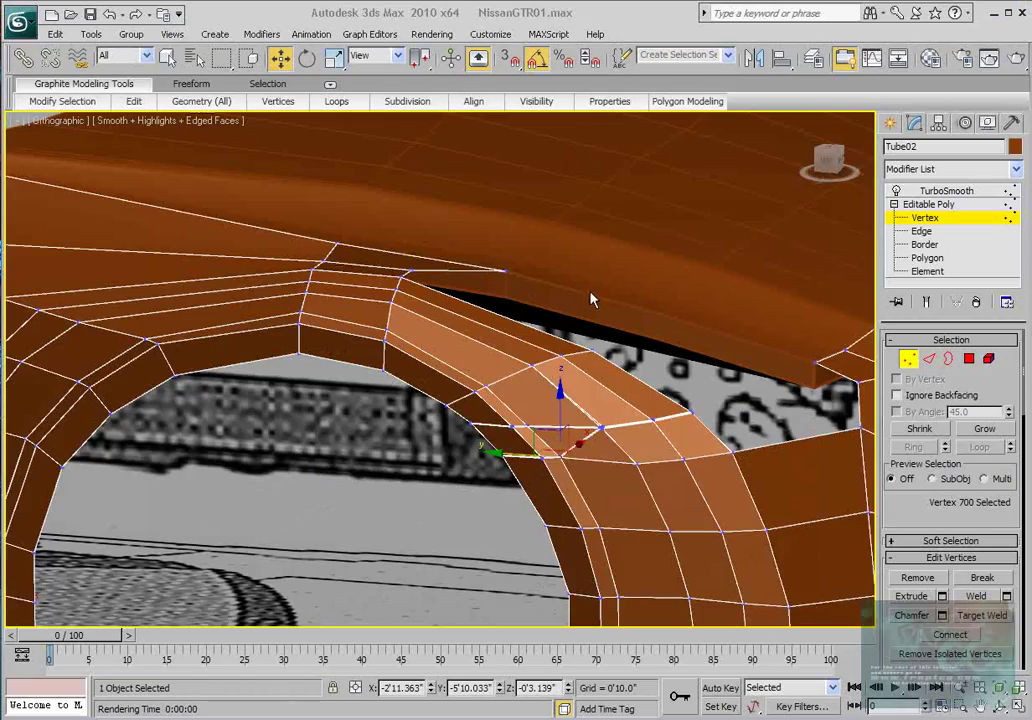
{"action": "scroll", "coordinate": [591, 299], "scroll_direction": "down", "scroll_amount": 5}
{"action": "middle_click_drag", "start_coordinate": [567, 373], "coordinate": [611, 381], "text": "alt"}
{"action": "scroll", "coordinate": [604, 382], "scroll_direction": "up", "scroll_amount": 6}
{"action": "middle_click_drag", "start_coordinate": [687, 407], "coordinate": [412, 324]}
{"action": "middle_click_drag", "start_coordinate": [645, 415], "coordinate": [539, 378]}
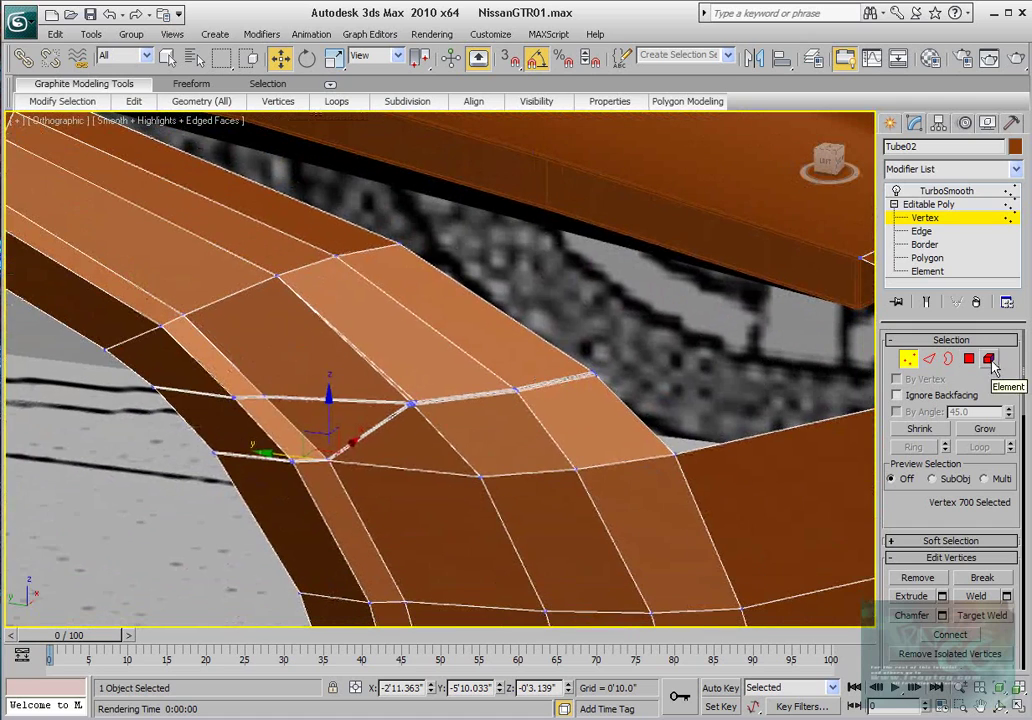
- Detach the front bumper element from Tube02 as a separate object named FrontBumber
{"action": "left_click", "coordinate": [988, 358]}
{"action": "left_click", "coordinate": [602, 434]}
{"action": "key", "text": "z"}
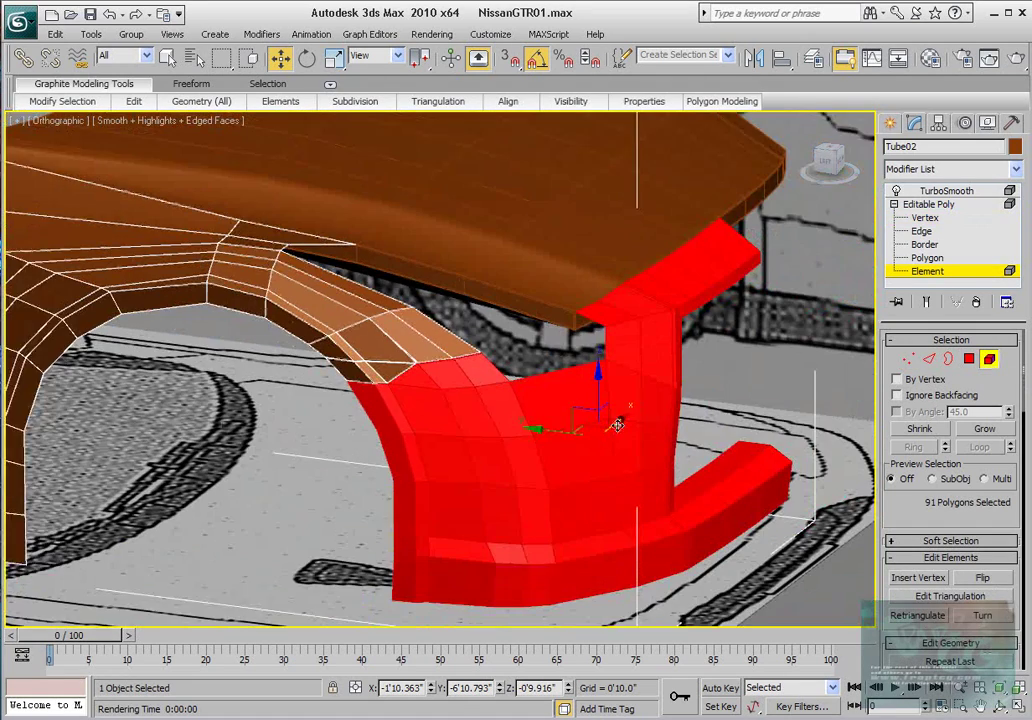
{"action": "scroll", "coordinate": [965, 540], "scroll_direction": "down", "scroll_amount": 10}
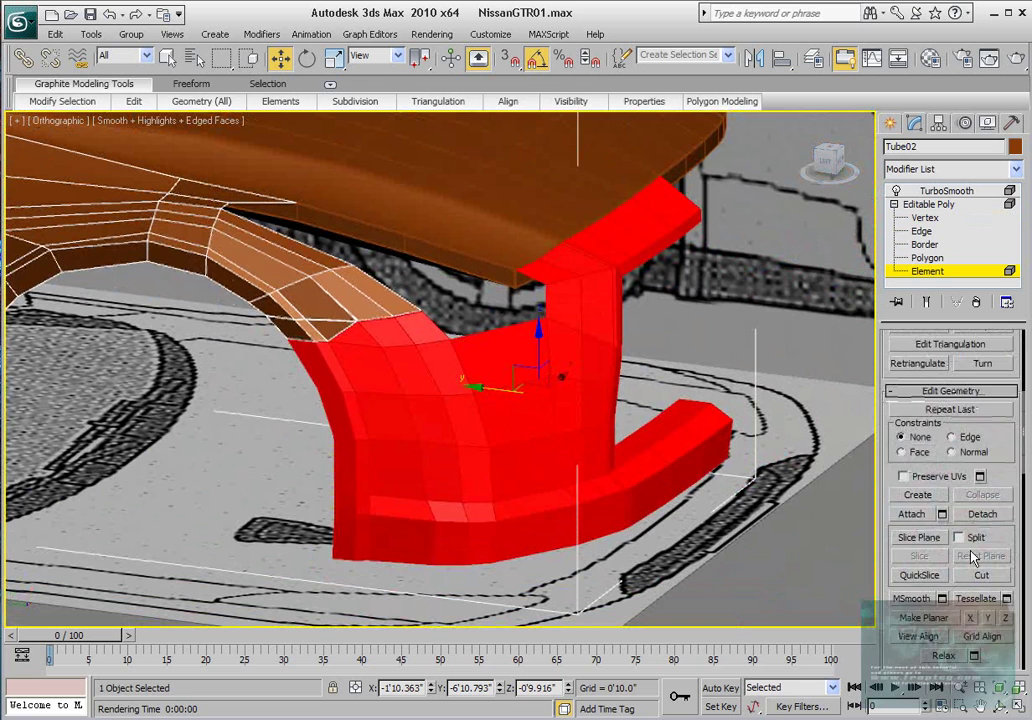
{"action": "scroll", "coordinate": [975, 544], "scroll_direction": "up", "scroll_amount": 3}
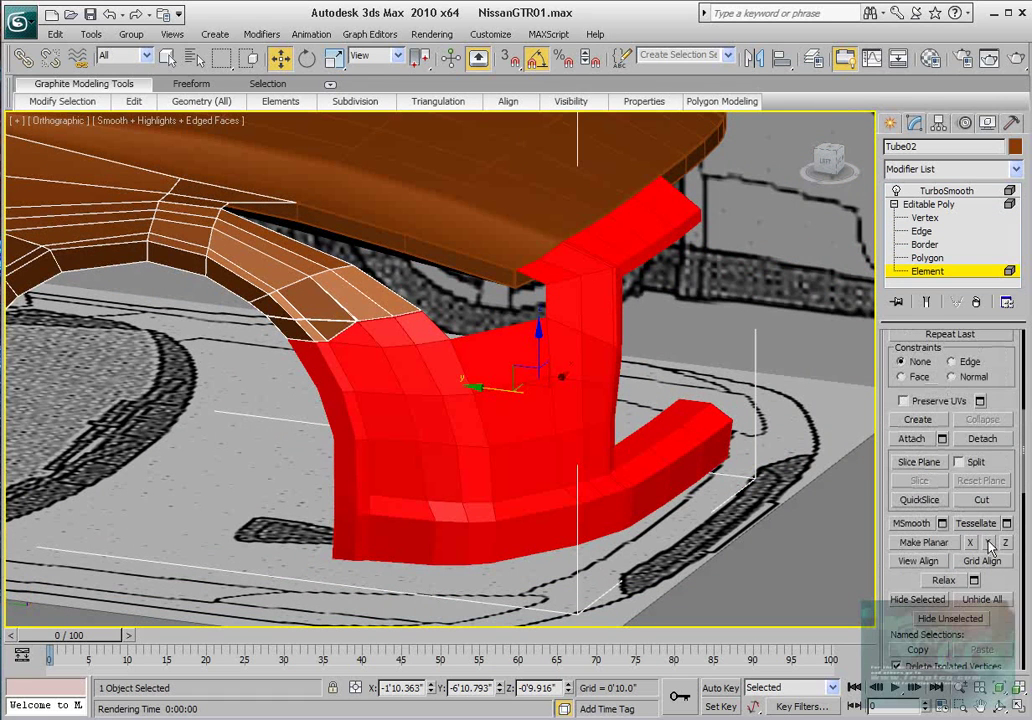
{"action": "left_click", "coordinate": [981, 439]}
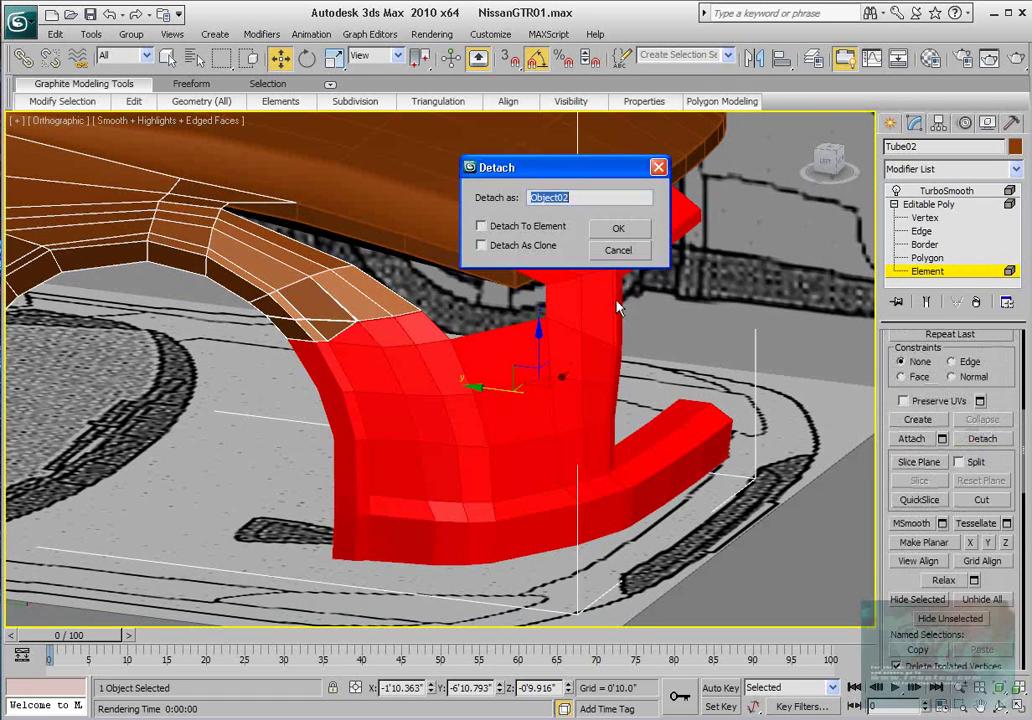
{"action": "type", "text": "FrontBumber"}
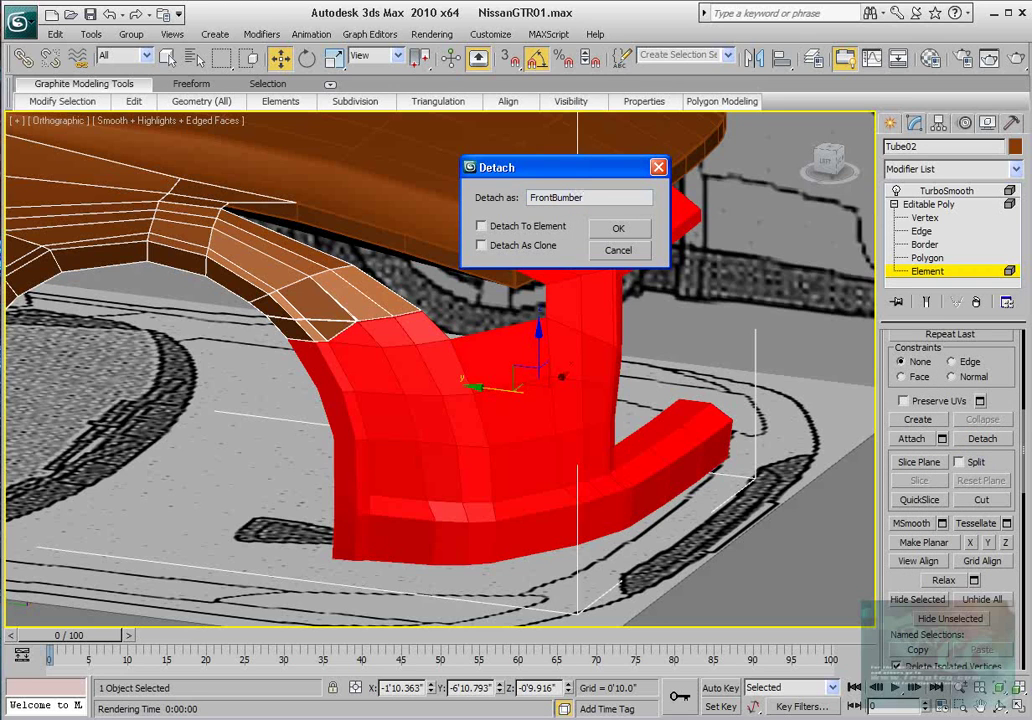
{"action": "left_click", "coordinate": [618, 228]}
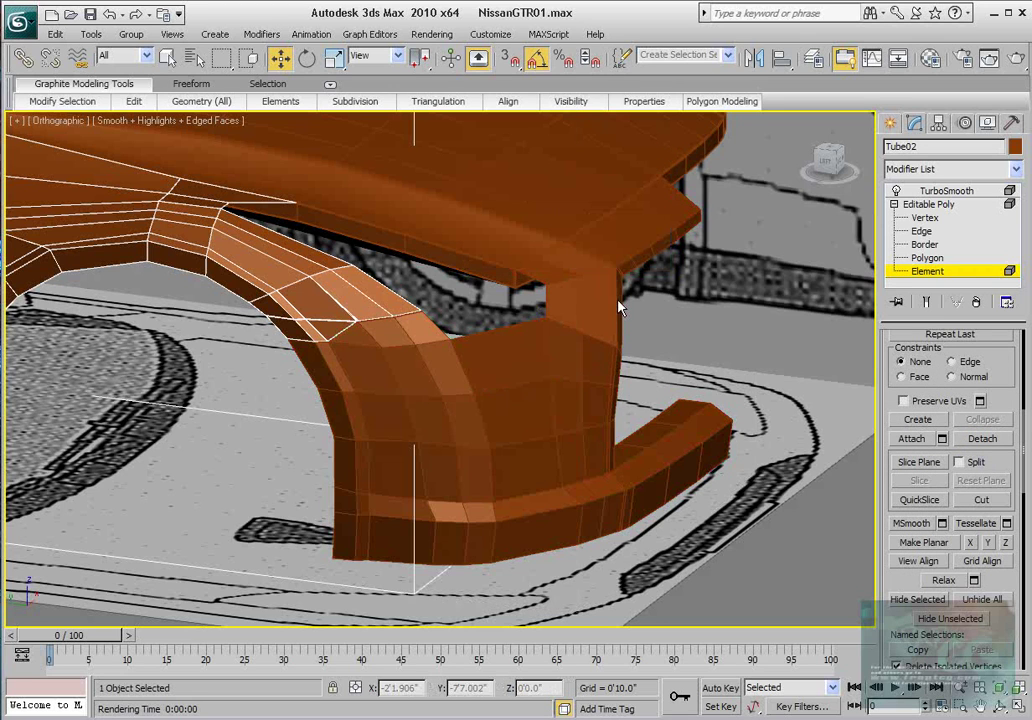
- Detach the small turn signal element between the fender and bumper as a separate object named PassTurnSig
{"action": "left_click", "coordinate": [318, 327]}
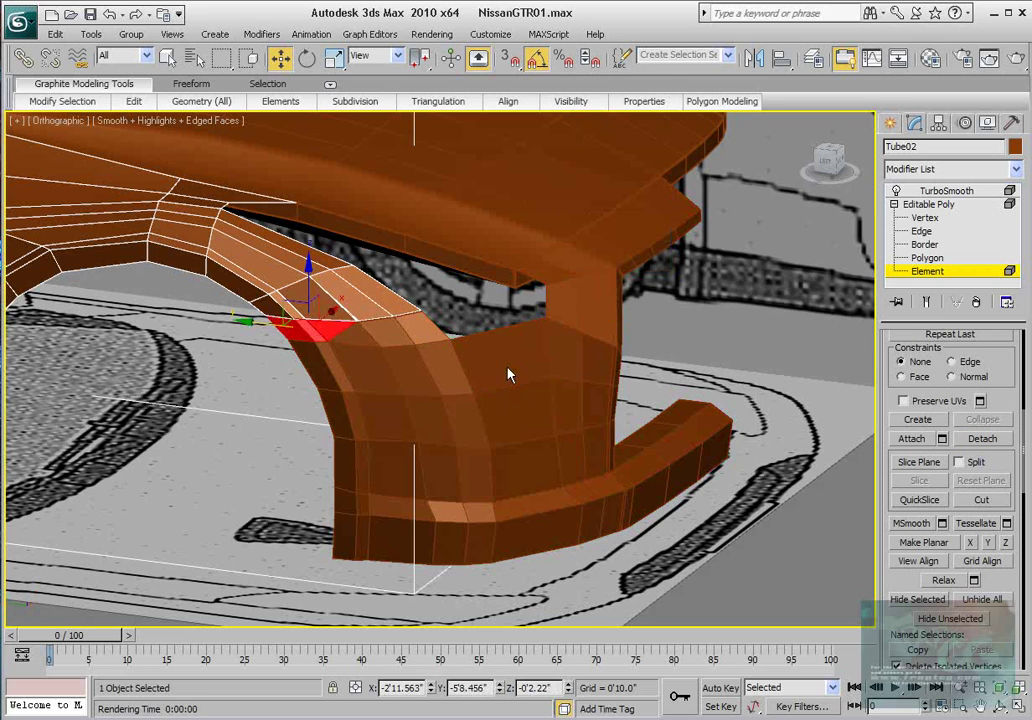
{"action": "left_click", "coordinate": [982, 439]}
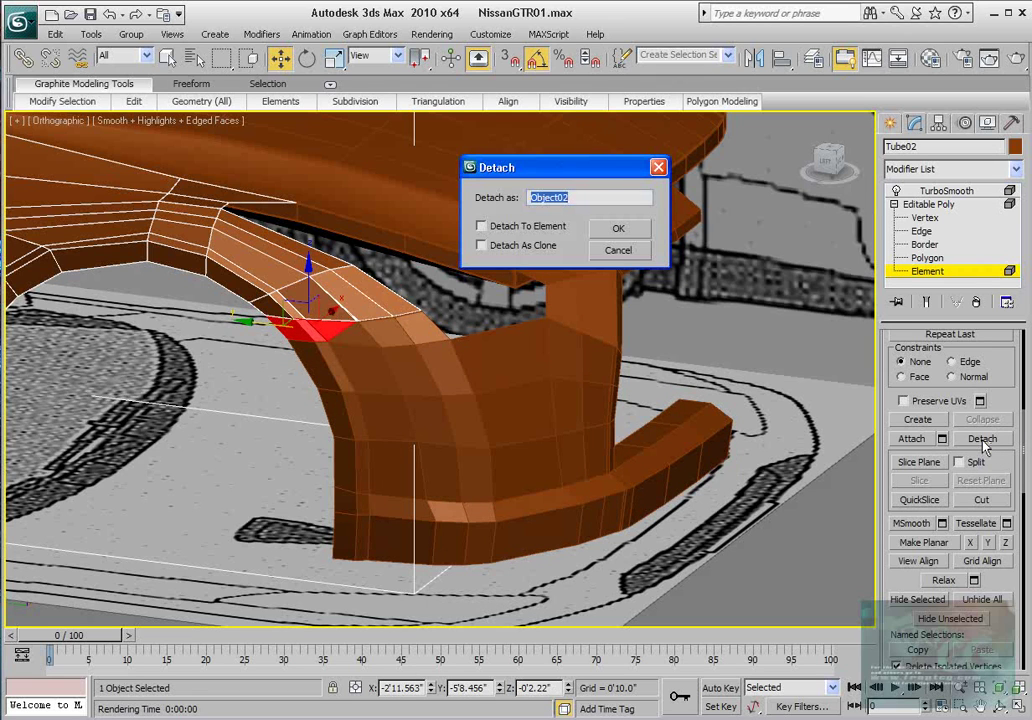
{"action": "type", "text": "PassTurnSig"}
{"action": "key", "text": "Return"}
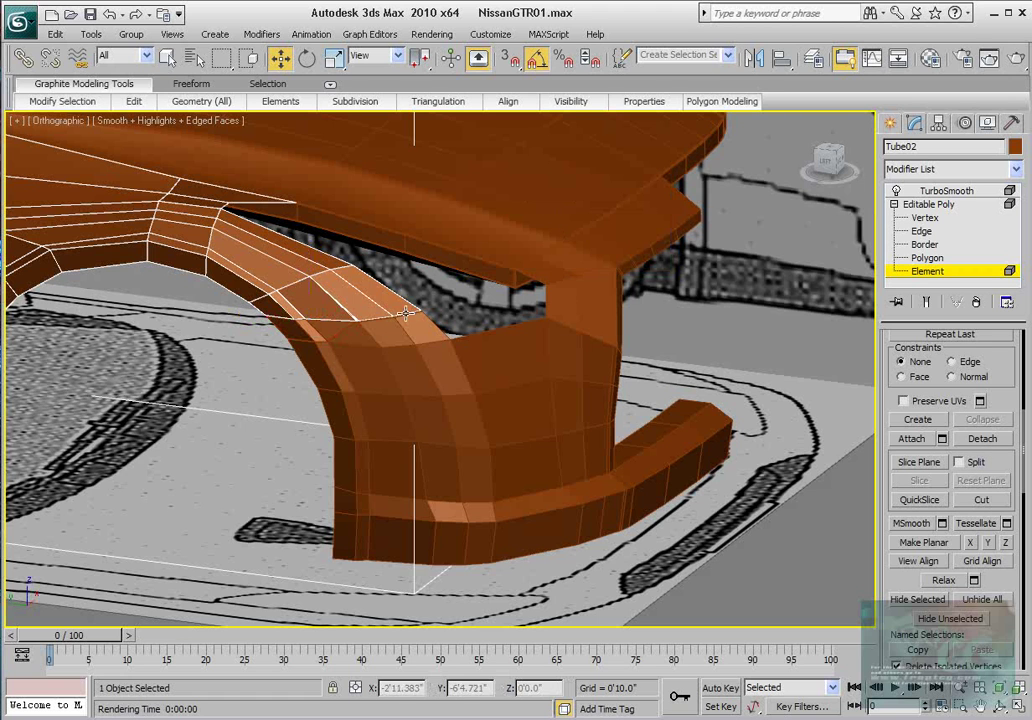
- Leave Tube02's Element level and select the detached PassTurnSig object at the fender-bumper junction
{"action": "scroll", "coordinate": [440, 357], "scroll_direction": "up", "scroll_amount": 2}
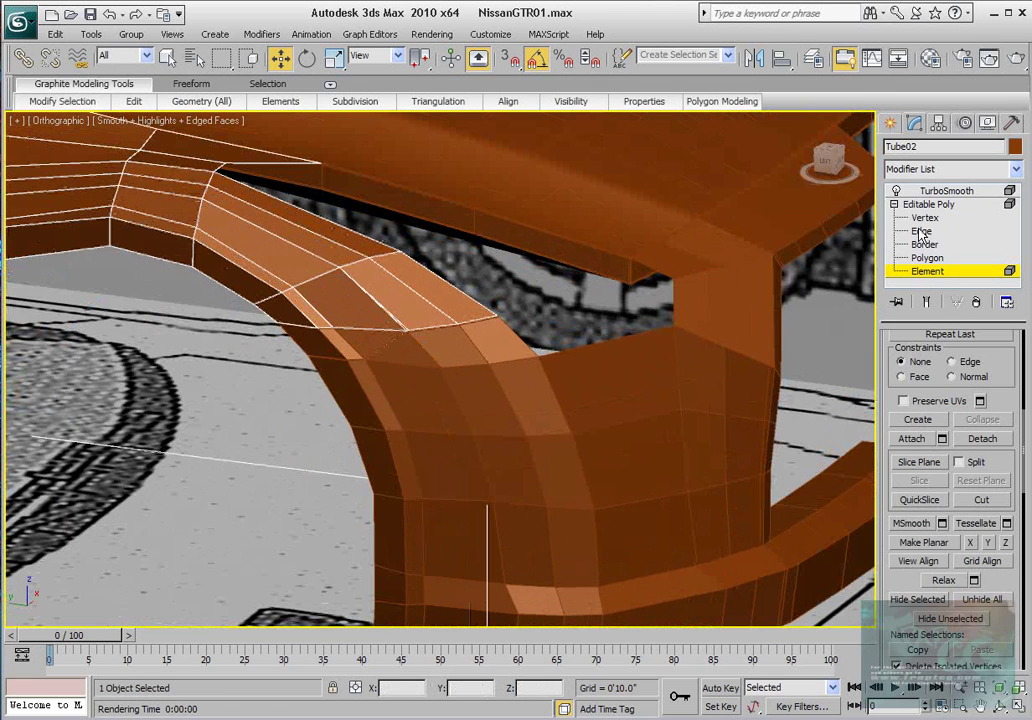
{"action": "middle_click_drag", "start_coordinate": [303, 393], "coordinate": [343, 459]}
{"action": "scroll", "coordinate": [343, 459], "scroll_direction": "up", "scroll_amount": 2}
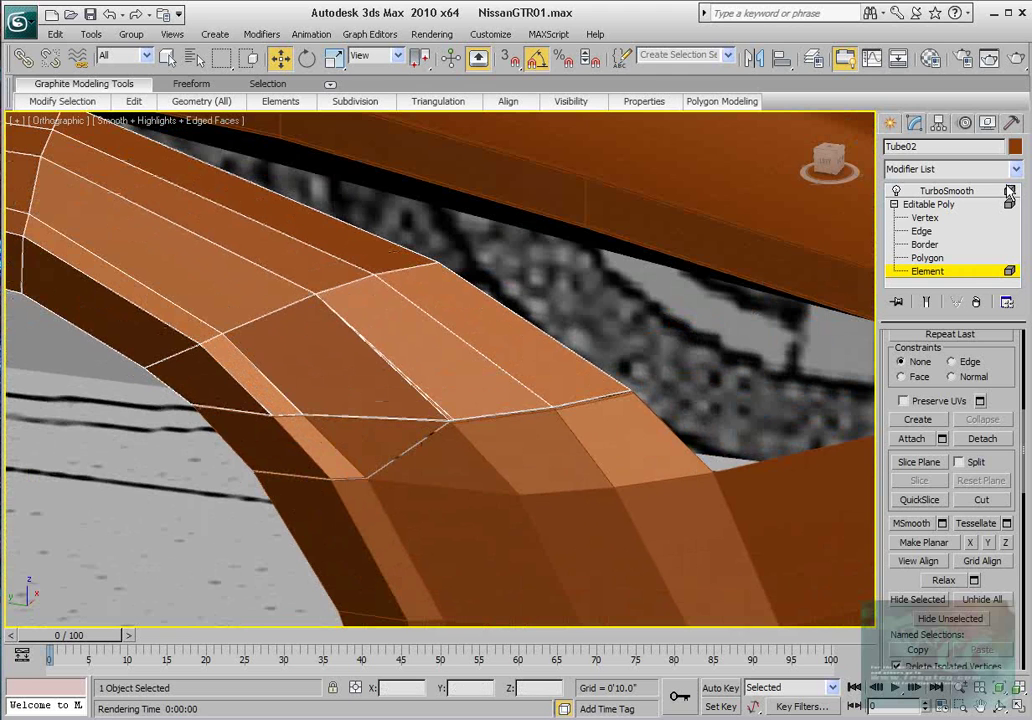
{"action": "left_click", "coordinate": [928, 271]}
{"action": "scroll", "coordinate": [553, 350], "scroll_direction": "down", "scroll_amount": 3}
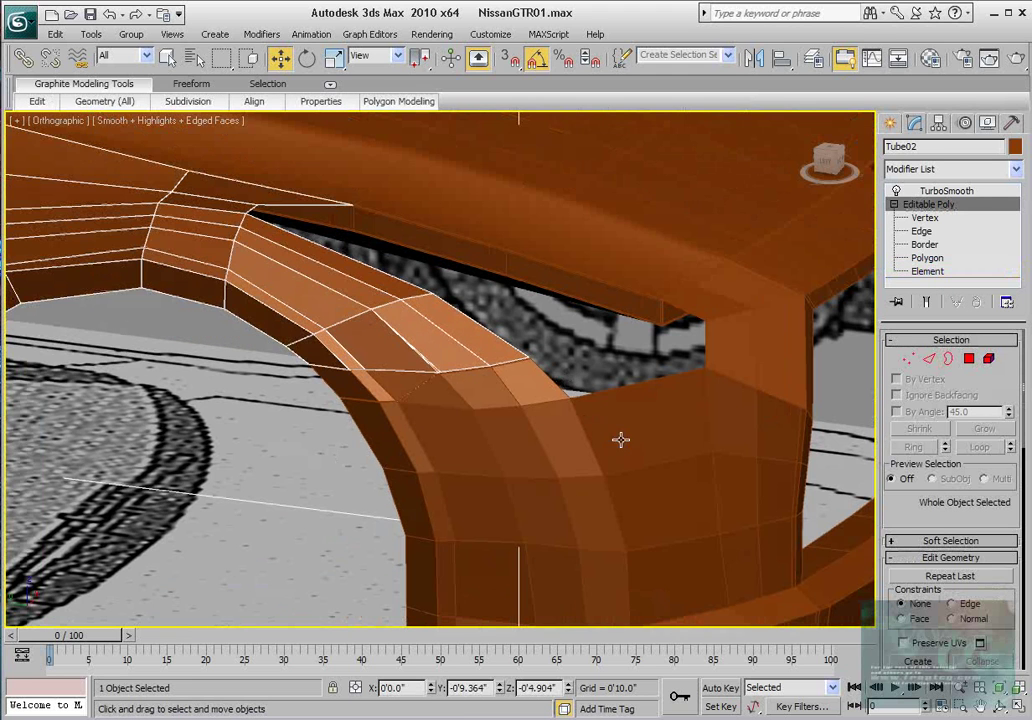
{"action": "left_click", "coordinate": [400, 397]}
{"action": "scroll", "coordinate": [400, 397], "scroll_direction": "down", "scroll_amount": 2}
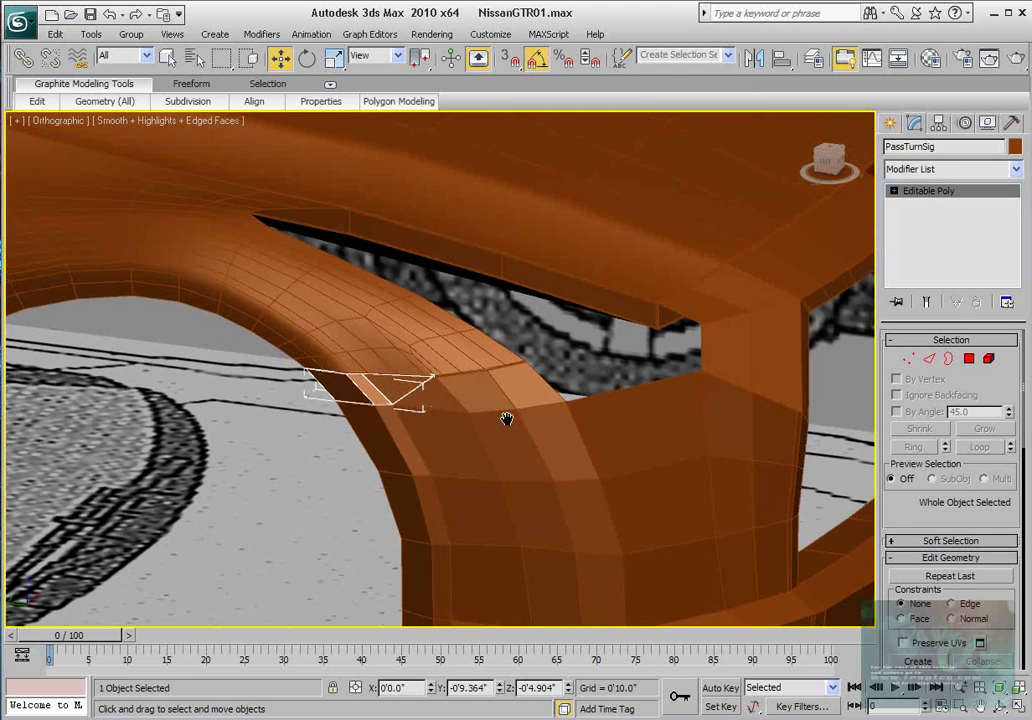
{"action": "scroll", "coordinate": [507, 419], "scroll_direction": "down", "scroll_amount": 5}
{"action": "scroll", "coordinate": [456, 391], "scroll_direction": "down", "scroll_amount": 4}
{"action": "middle_click_drag", "start_coordinate": [456, 391], "coordinate": [423, 408], "text": "alt"}
{"action": "scroll", "coordinate": [423, 408], "scroll_direction": "up", "scroll_amount": 3}
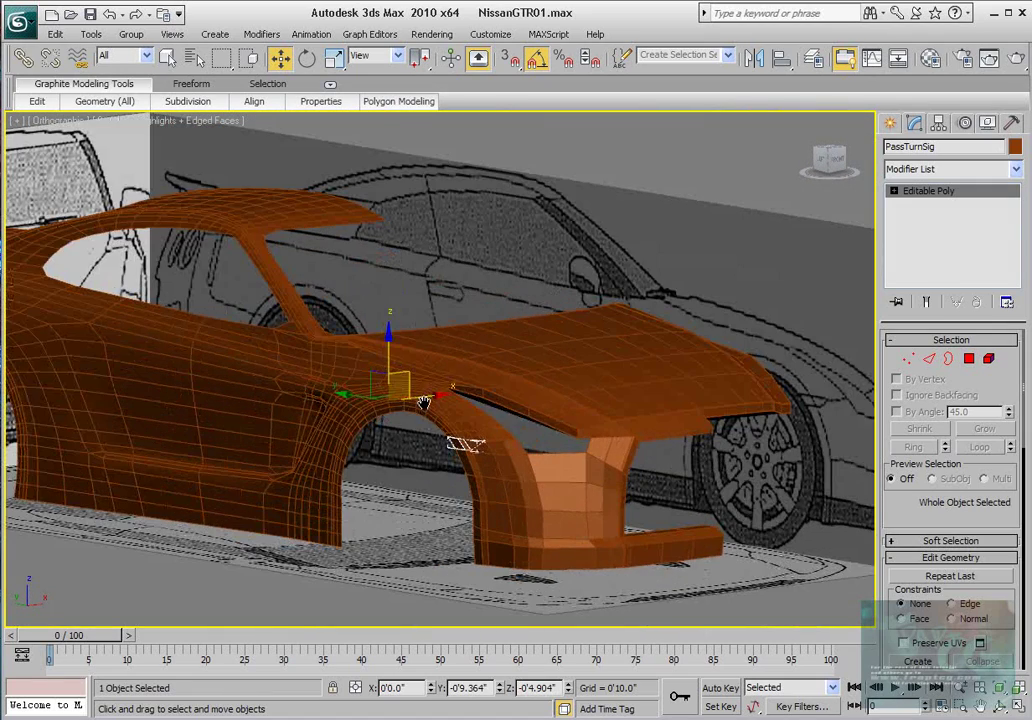